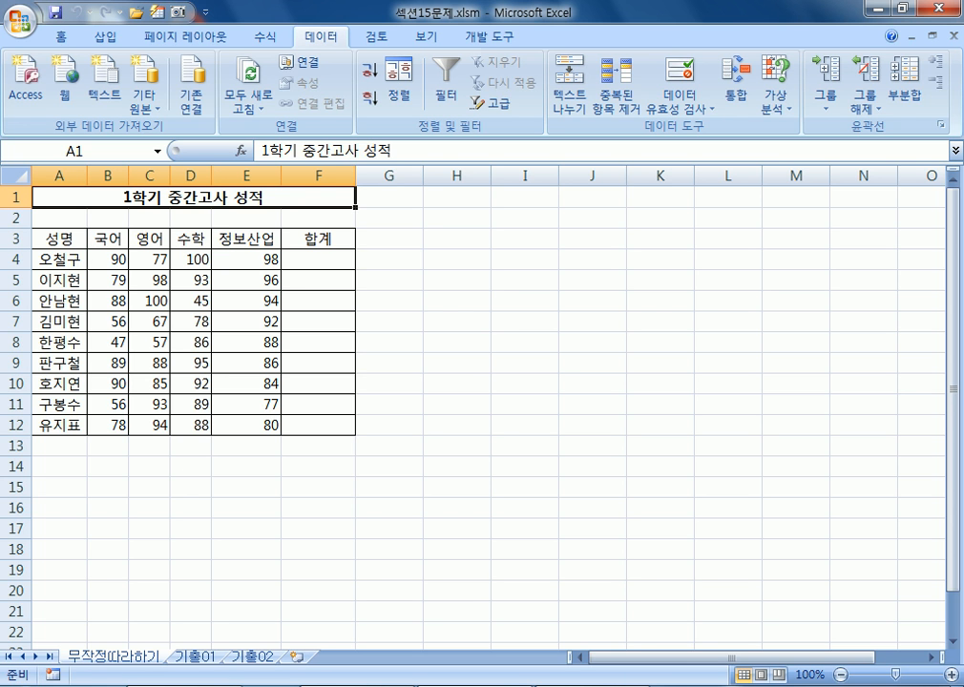
Switch to a blank Notepad window, enter the title "매크로" and maximize the window
click(97, 685)
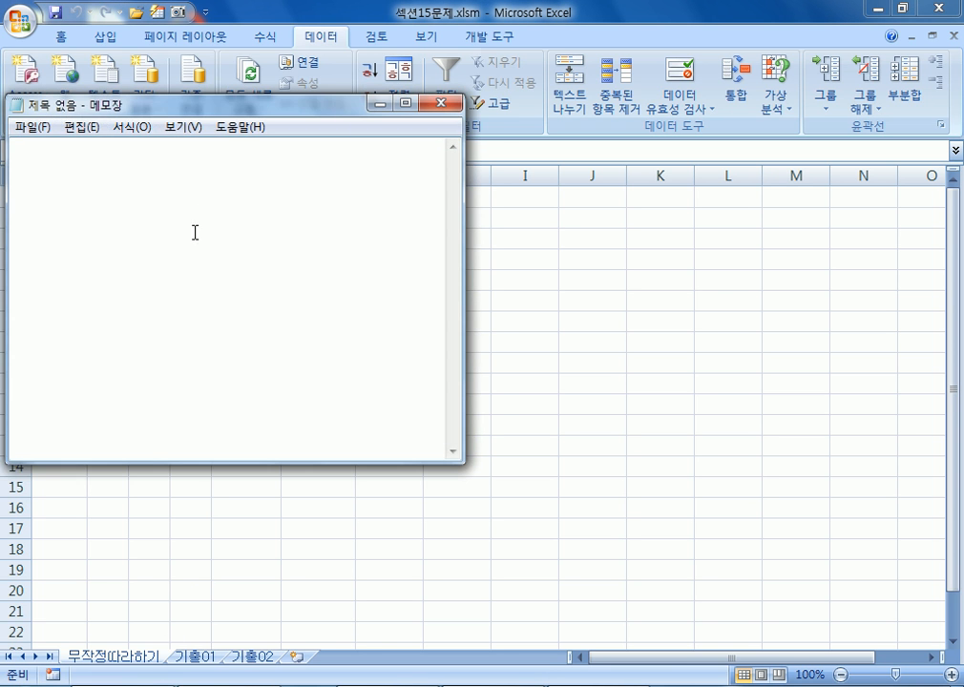
drag(235, 115, 262, 64)
text(매크로)
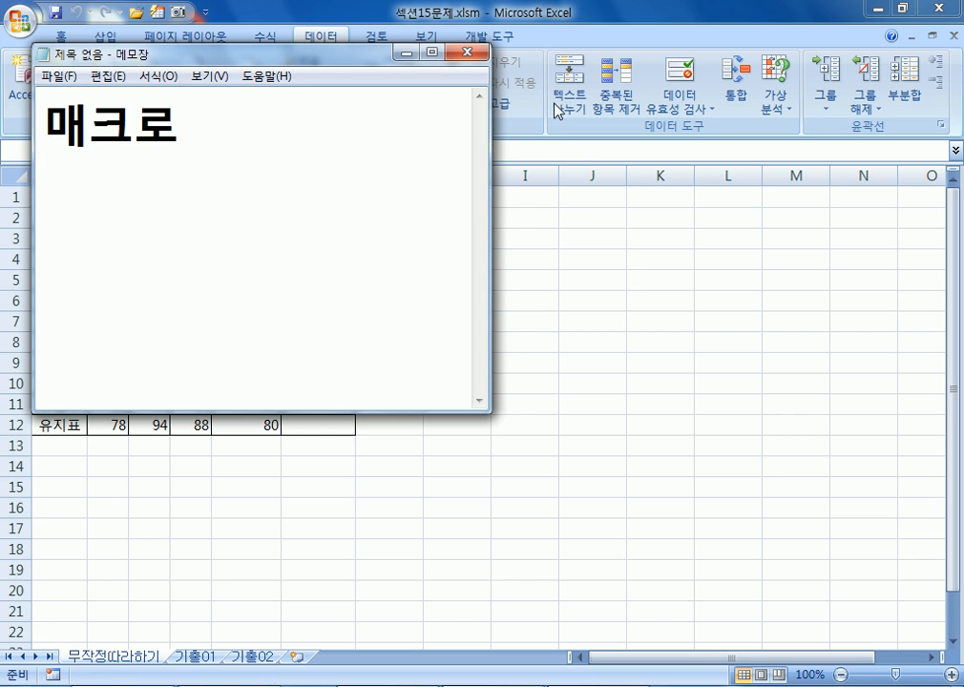
click(434, 47)
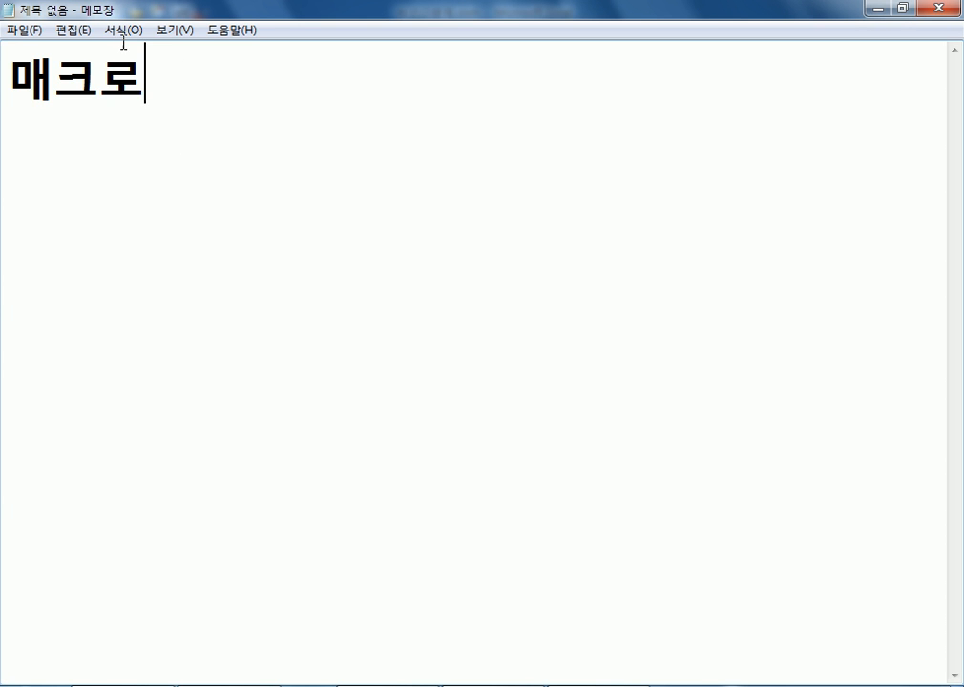
Set a smaller font size for the Notepad text
click(122, 29)
click(124, 72)
click(367, 217)
click(401, 215)
click(367, 216)
click(302, 557)
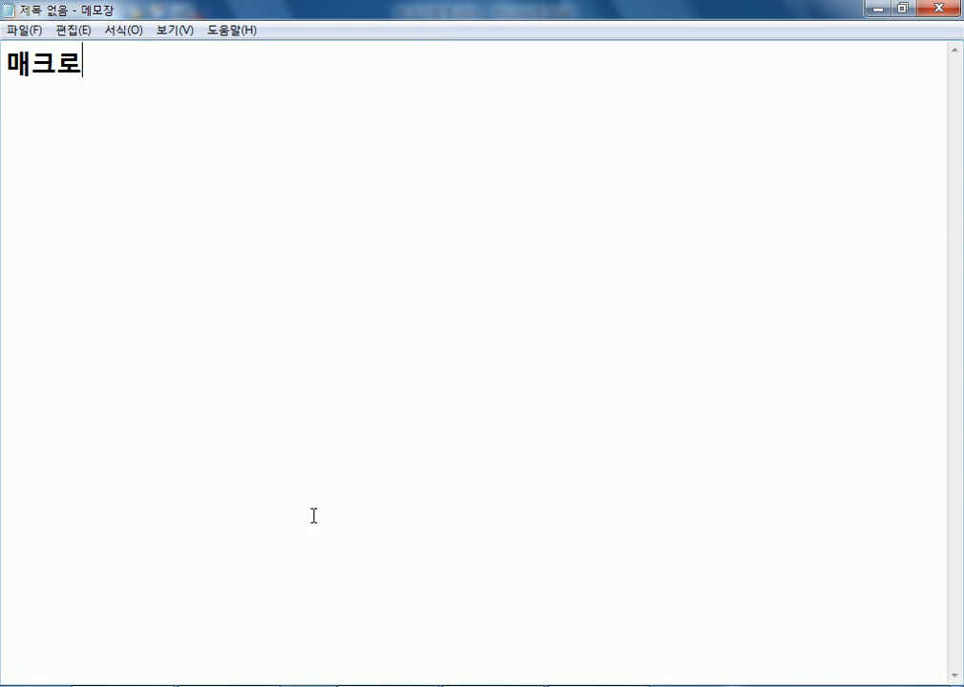
Leave a blank line under the title and add the lines "둥근해가 떳습니다." and "자리에서 일어나서"
key(Return)
key(Return)
text(둥근핵가 떴습니다.)
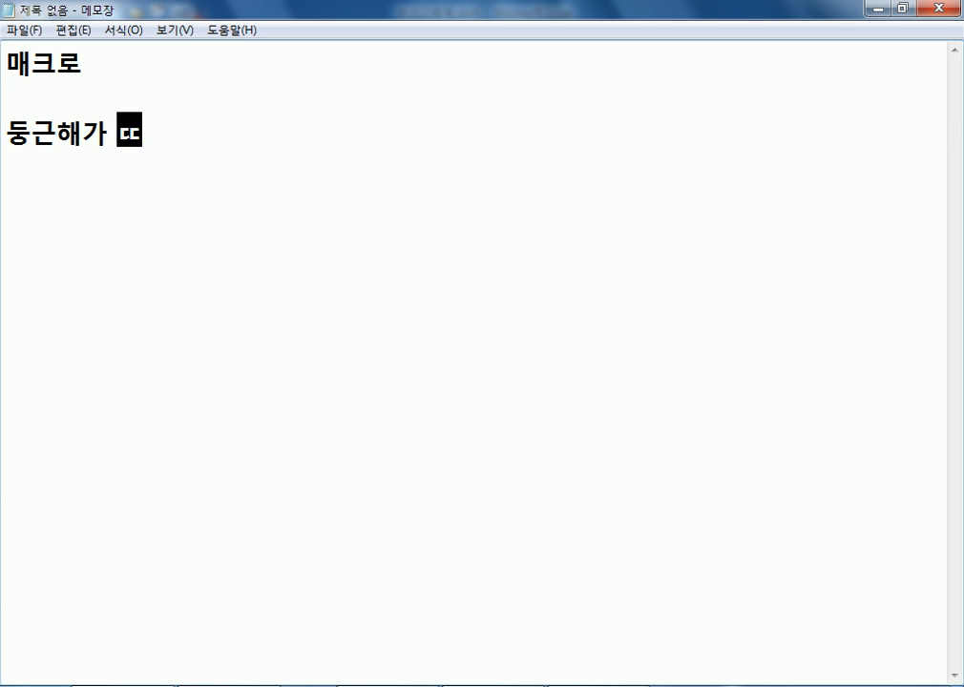
key(Return)
text(자)
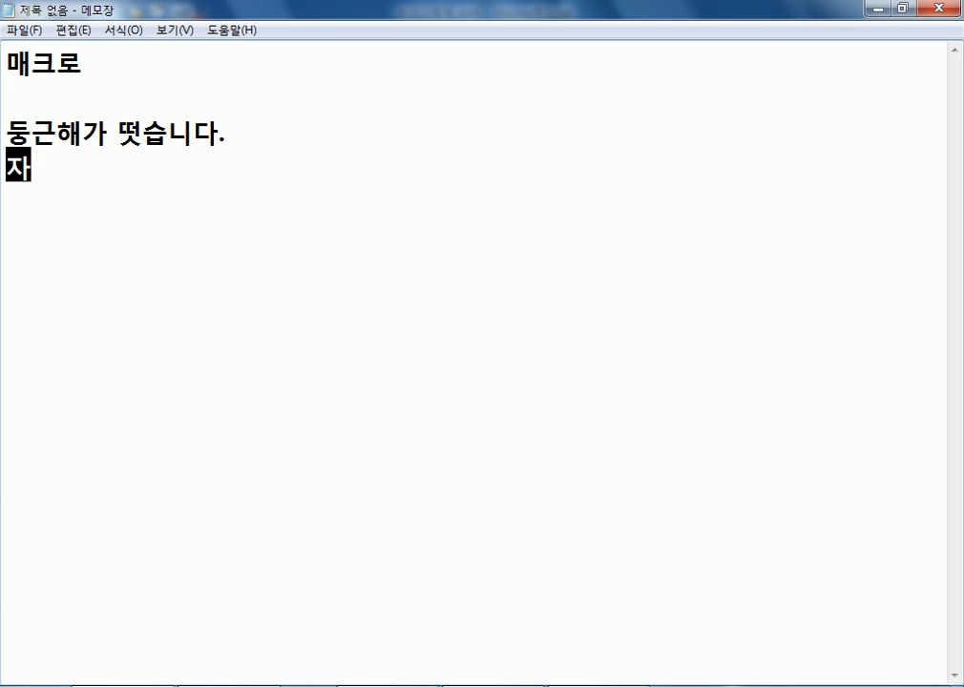
text(리에)
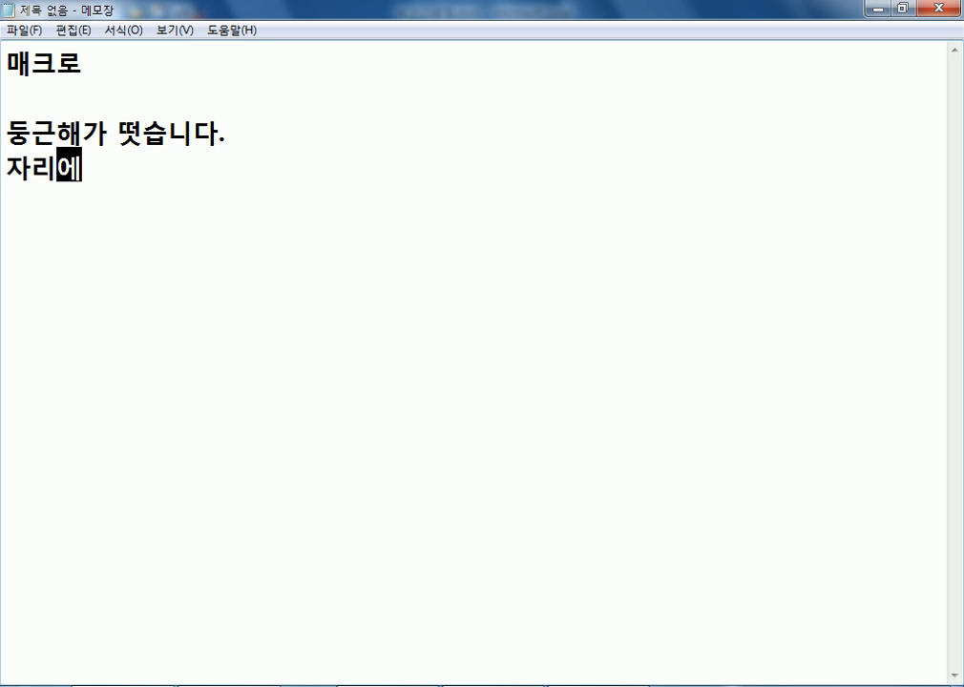
text(서 일어나서)
key(Return)
Continue the routine with the lines "세수하고", "밥먹고" and "학교에 갑니다"
text(샜)
key(BackSpace)
text(수)
key(BackSpace)
key(BackSpace)
text(세수하고)
key(Return)
text(밥먹고)
key(Return)
text(학교에 ㄱ)
text(ㅏㅅㅂ)
key(BackSpace)
key(BackSpace)
text(갑니다.)
key(BackSpace)
key(Return)
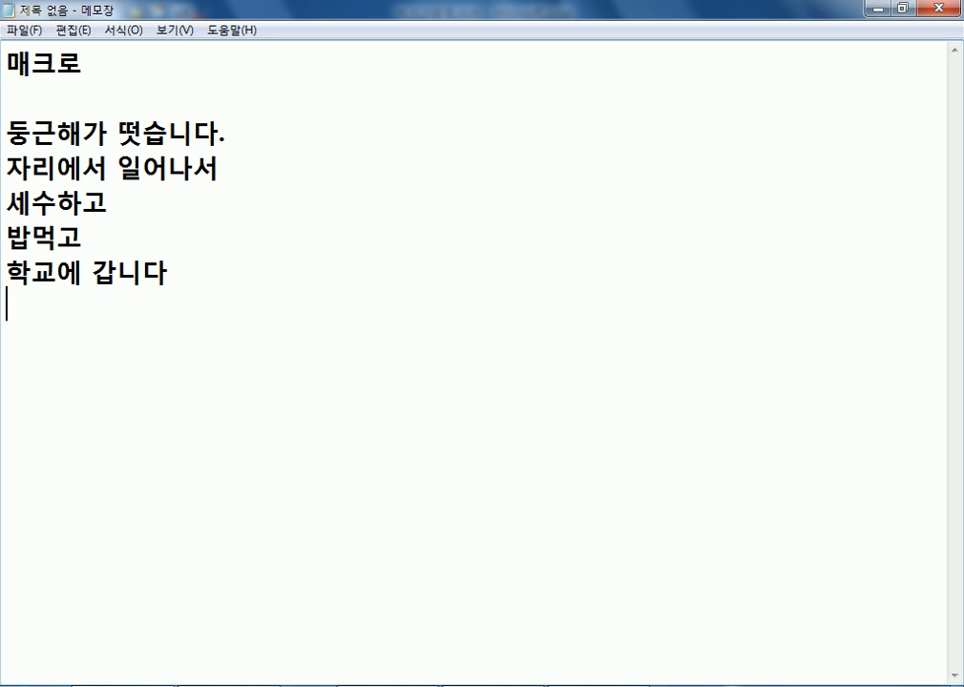
Insert the heading "아침일과" between the title and the routine lines, with a blank line on each side
key(Up)
key(Up)
key(Up)
key(Up)
key(Up)
key(Return)
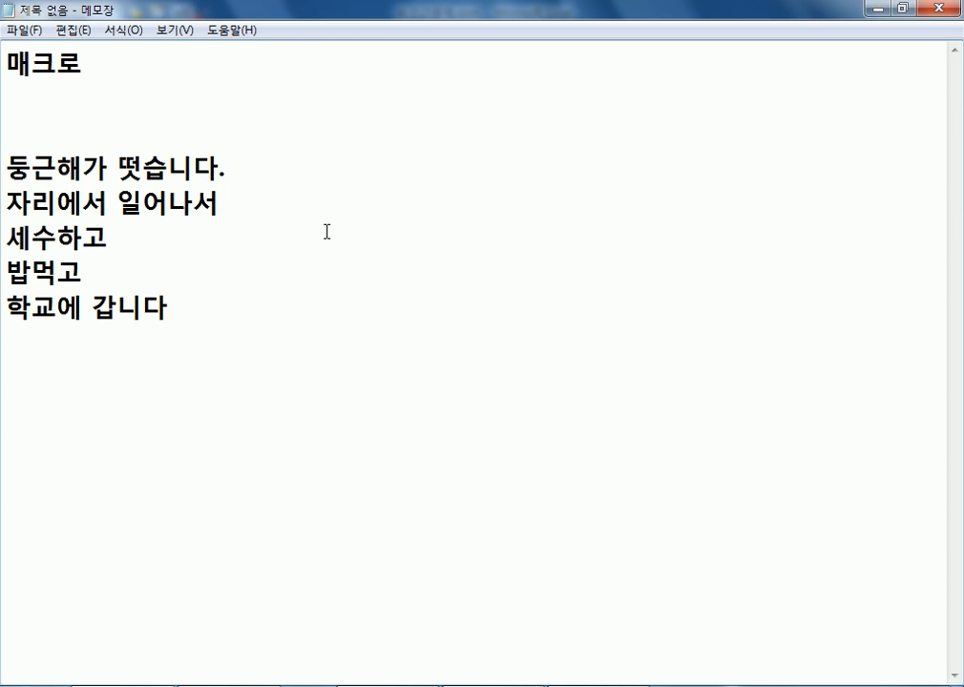
key(Return)
key(Up)
text(오ㅊ)
key(BackSpace)
key(BackSpace)
text(아침일과)
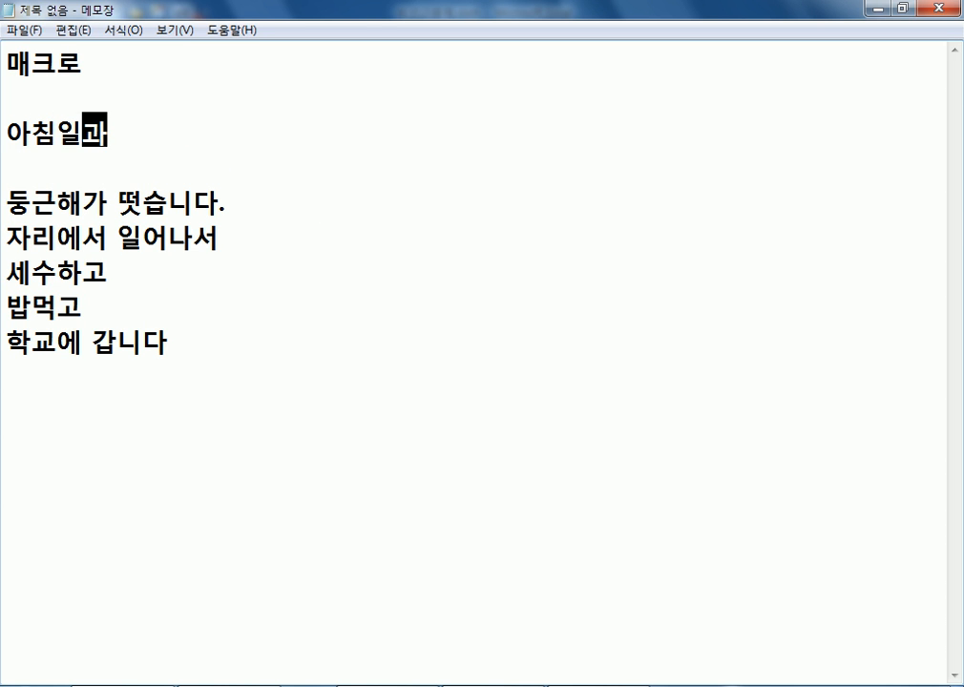
Prefix the "아침일과" heading with "학교가기 전"
key(Home)
text(학교가진)
key(BackSpace)
key(BackSpace)
text(기 전)
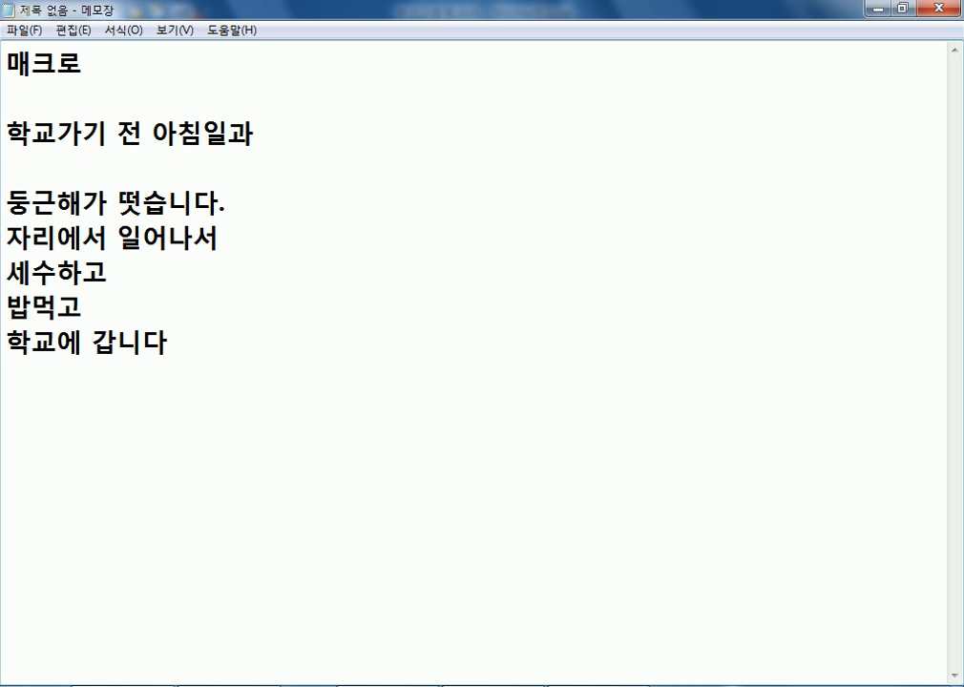
Insert the line "{매크로 : 아침일과}" directly above "둥근해가 떳습니다."
key(Down)
key(Down)
key(Return)
key(Up)
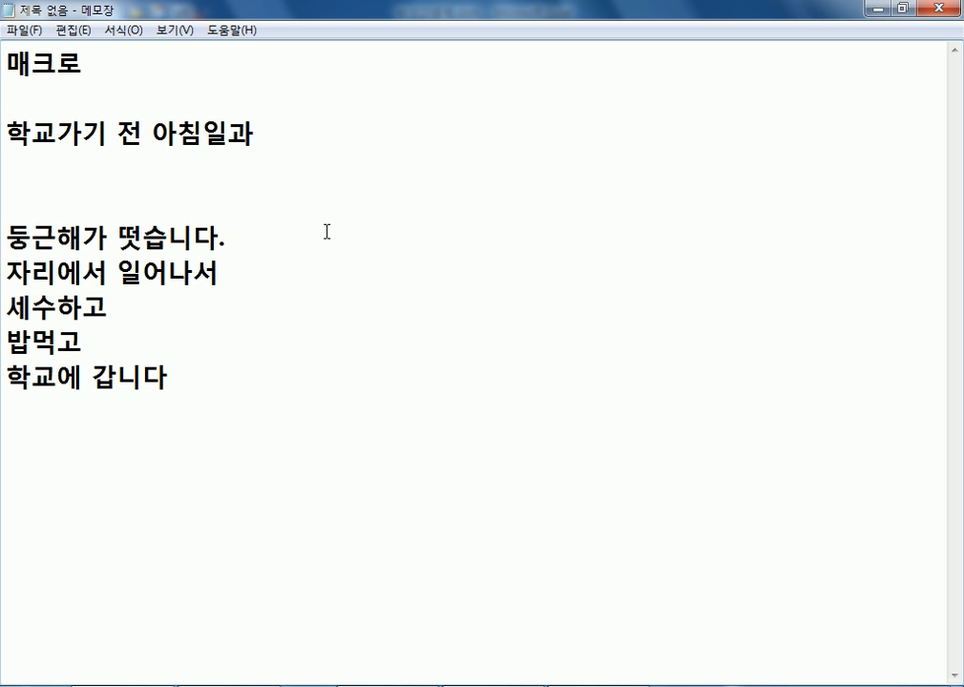
text({매)
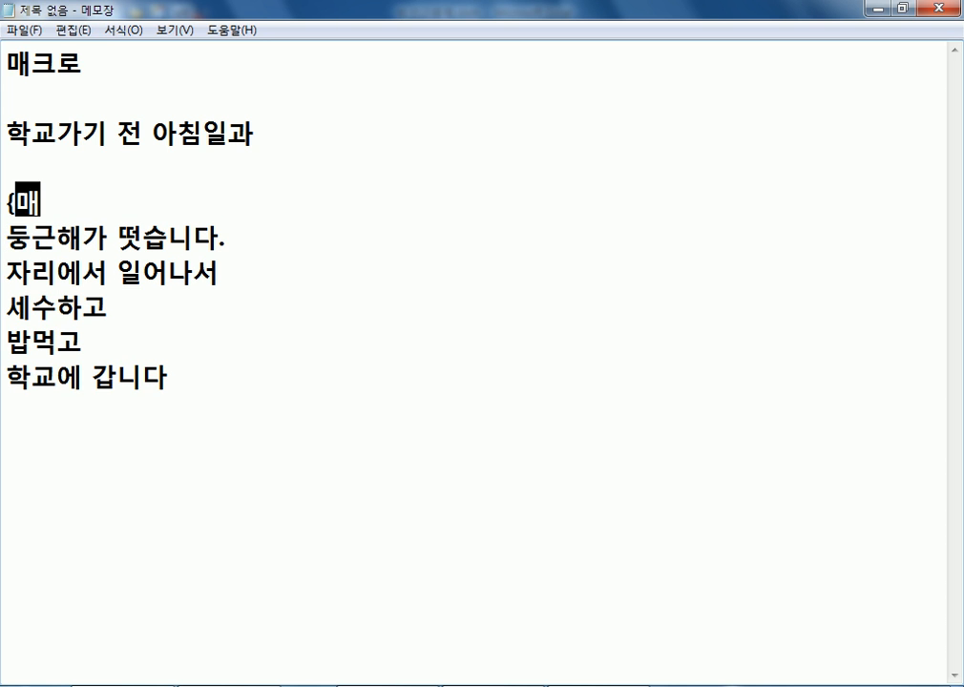
text(크로 : 아)
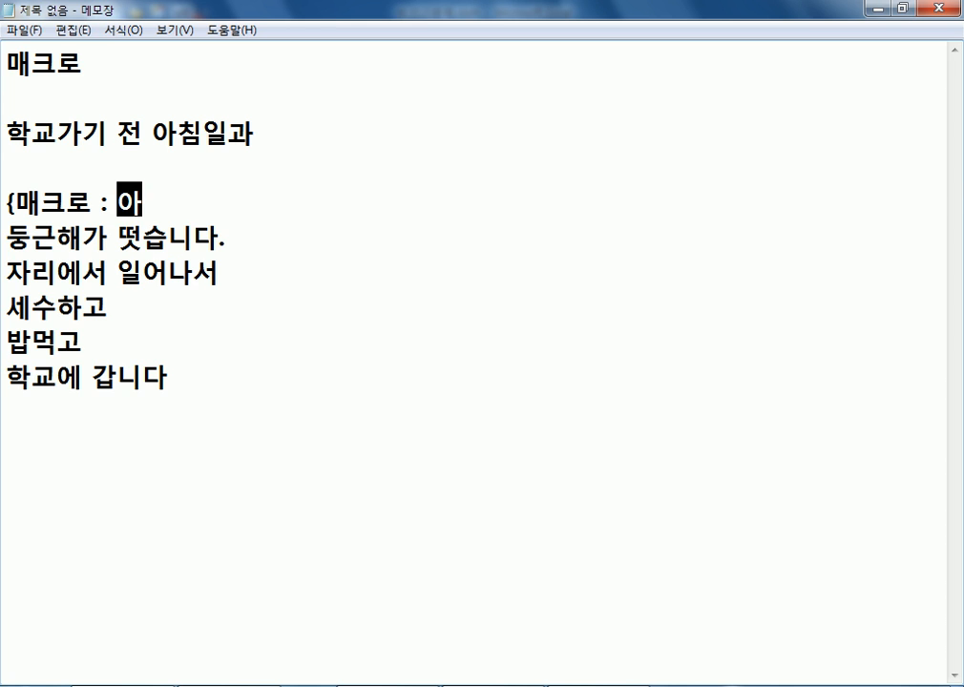
text(침일고ㅏ})
Add the closing line "{매크로 끝}" below "학교에 갑니다"
key(Down)
key(Down)
key(Down)
key(Down)
key(Down)
key(Down)
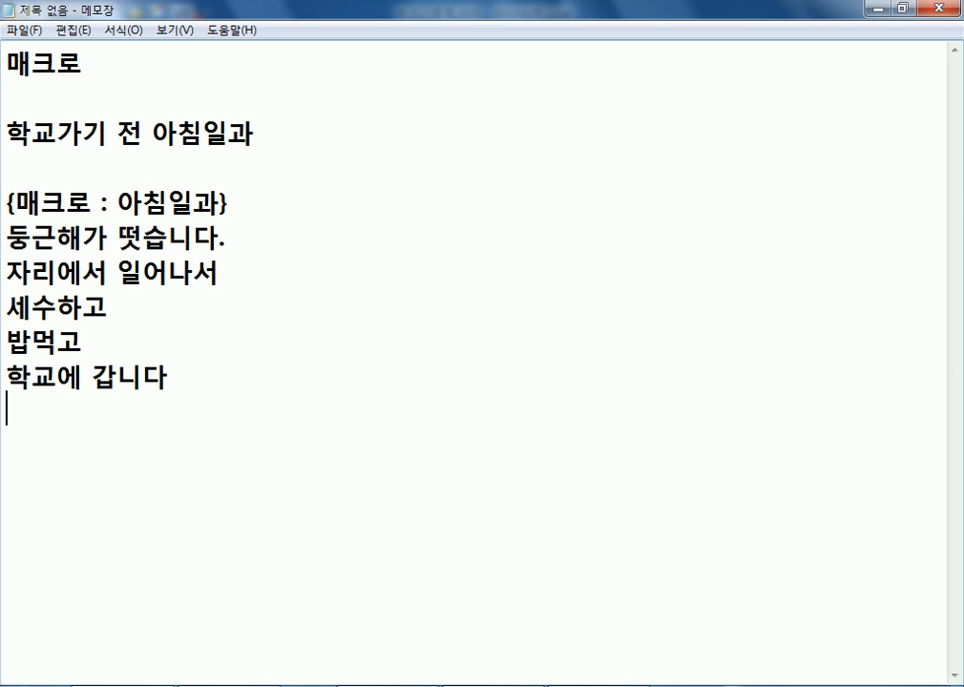
text({매크로 )
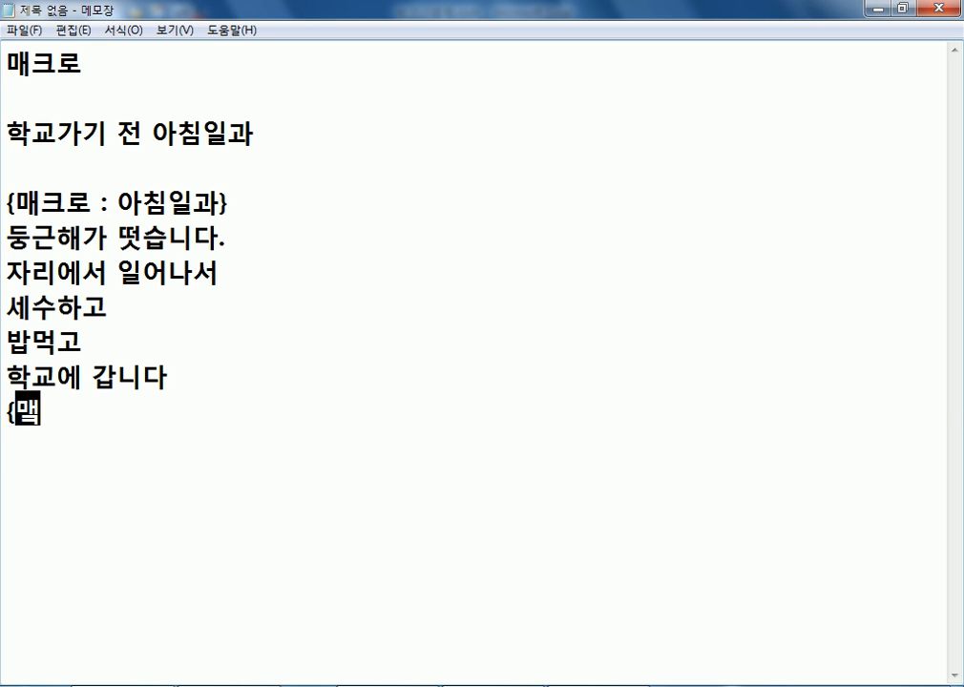
text(끝})
key(BackSpace)
text(})
Insert the word "시작" after "매크로" in the opening marker line
key(Up)
key(Up)
key(Up)
key(Up)
key(Up)
key(Up)
key(Left)
key(Left)
text(시작)
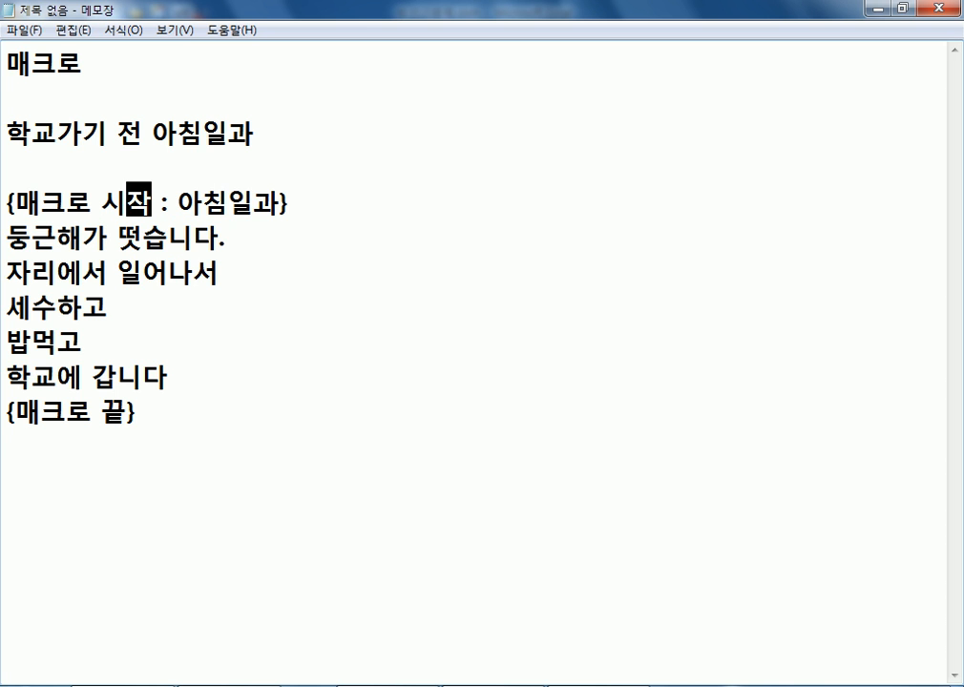
Highlight the five routine lines between the markers and the macro name "아침일과" to review the macro's structure
drag(5, 234, 188, 375)
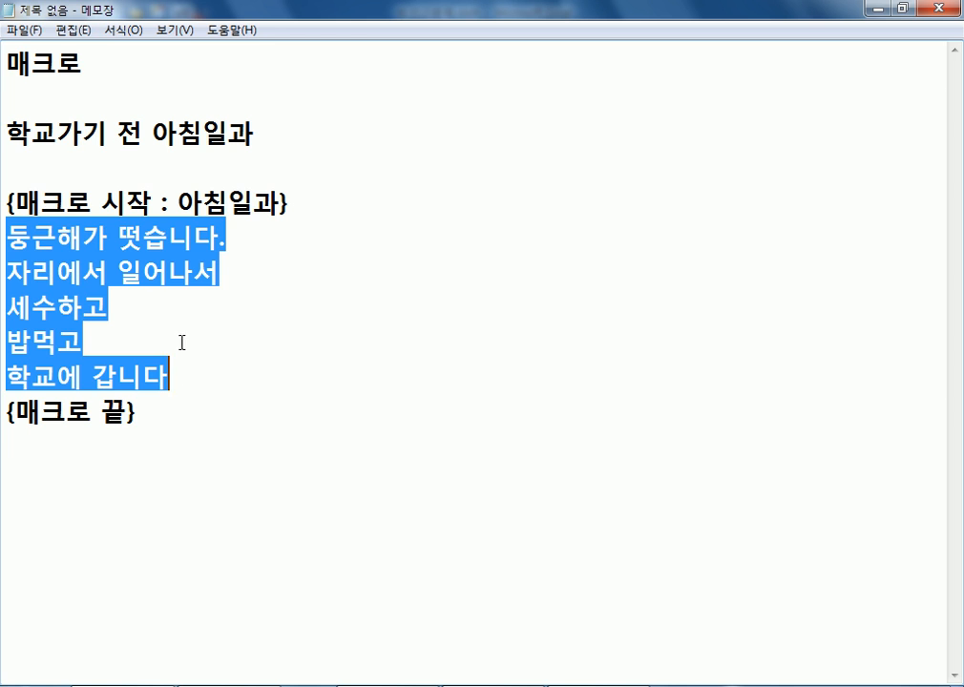
click(31, 209)
click(181, 461)
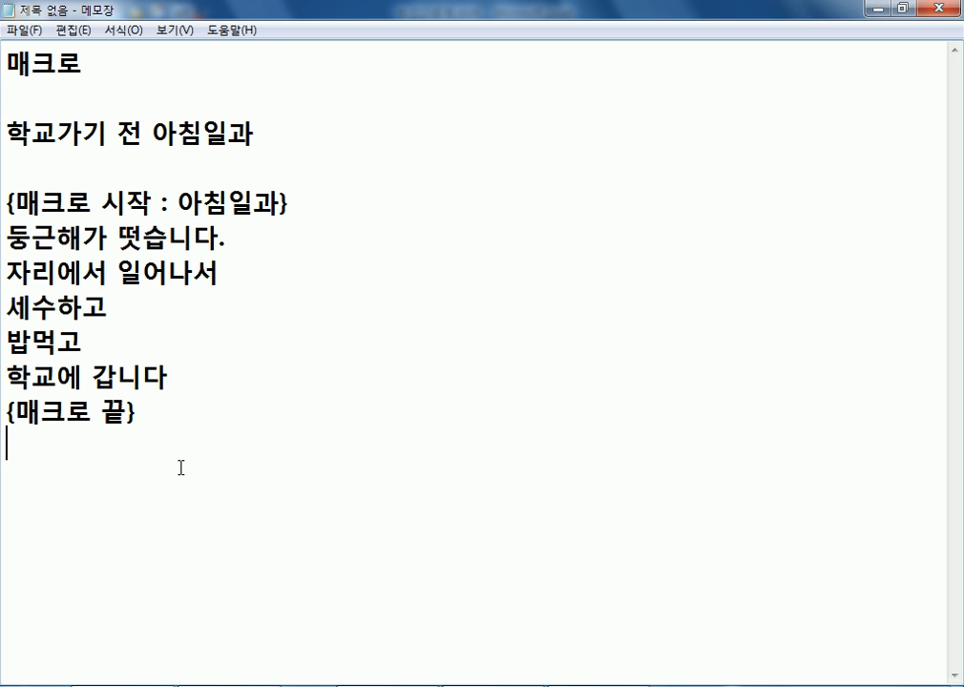
key(Return)
drag(7, 237, 233, 242)
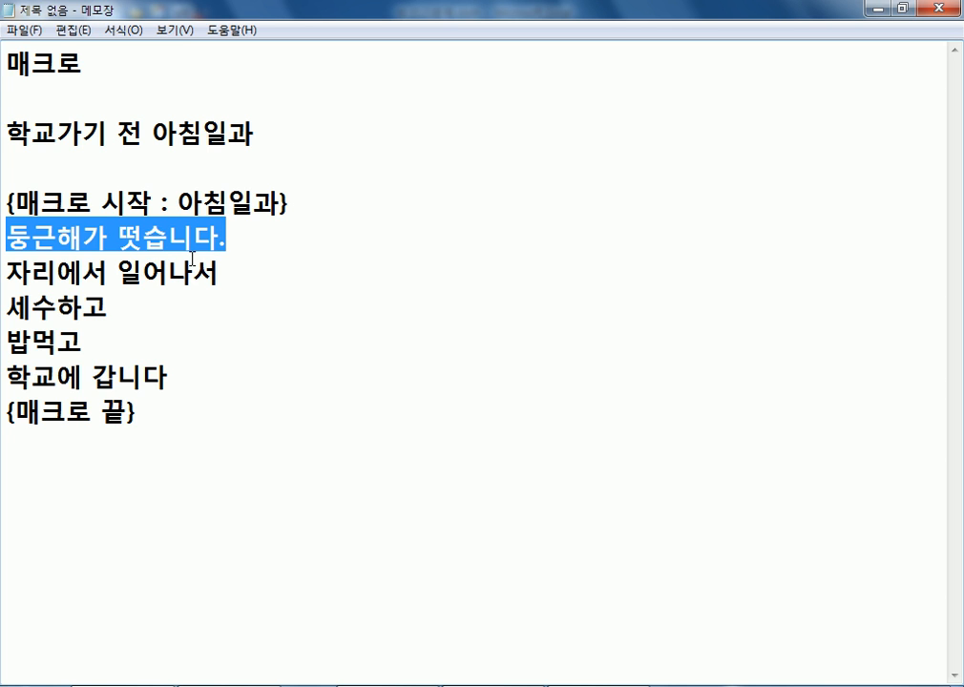
drag(7, 274, 290, 274)
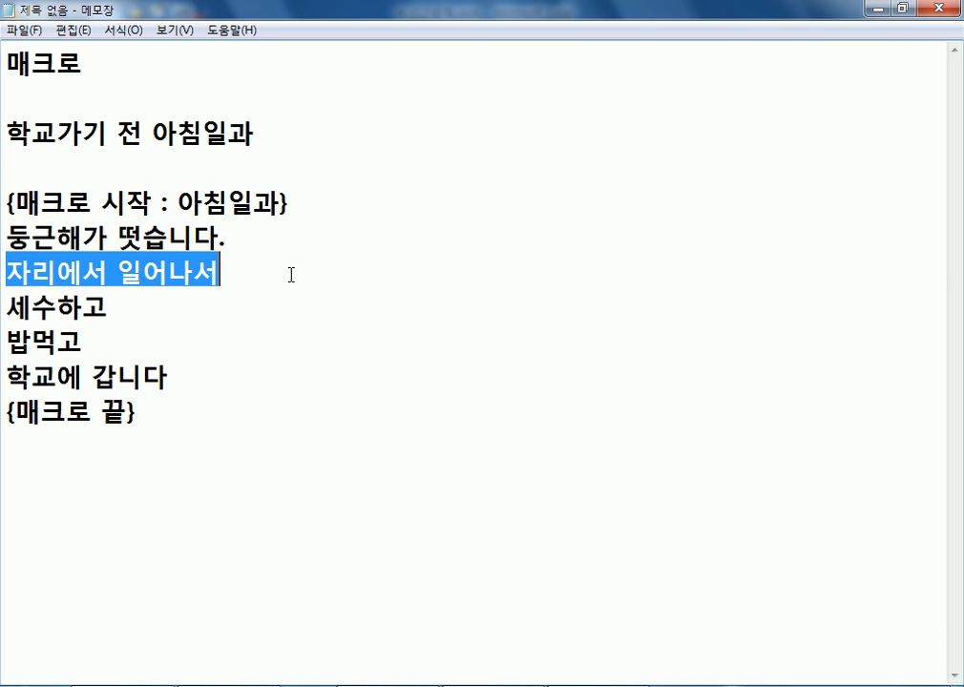
click(153, 339)
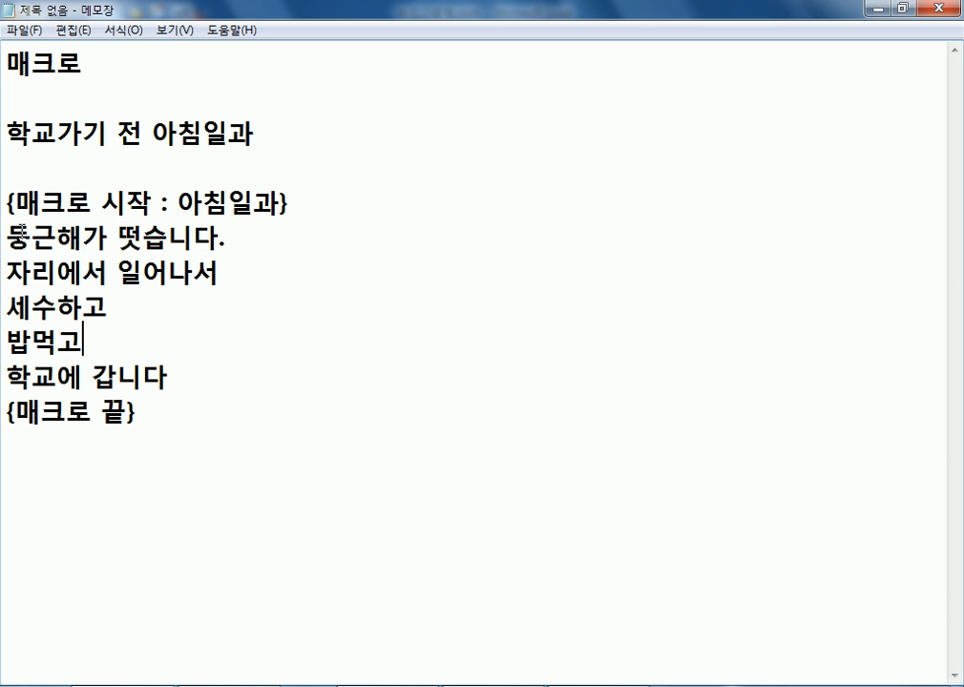
drag(7, 237, 178, 372)
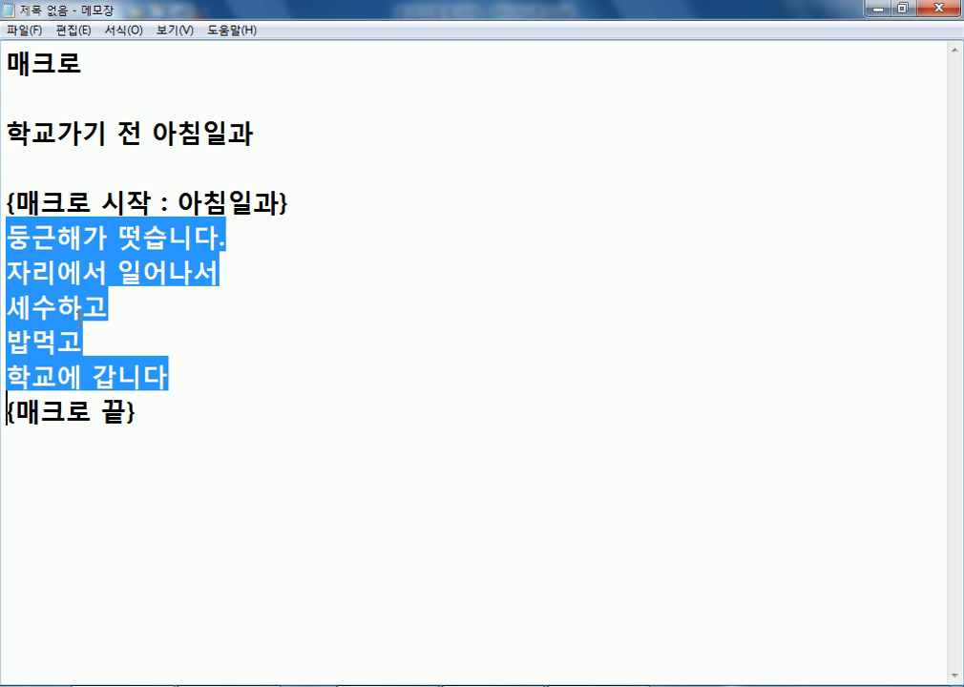
drag(177, 203, 279, 204)
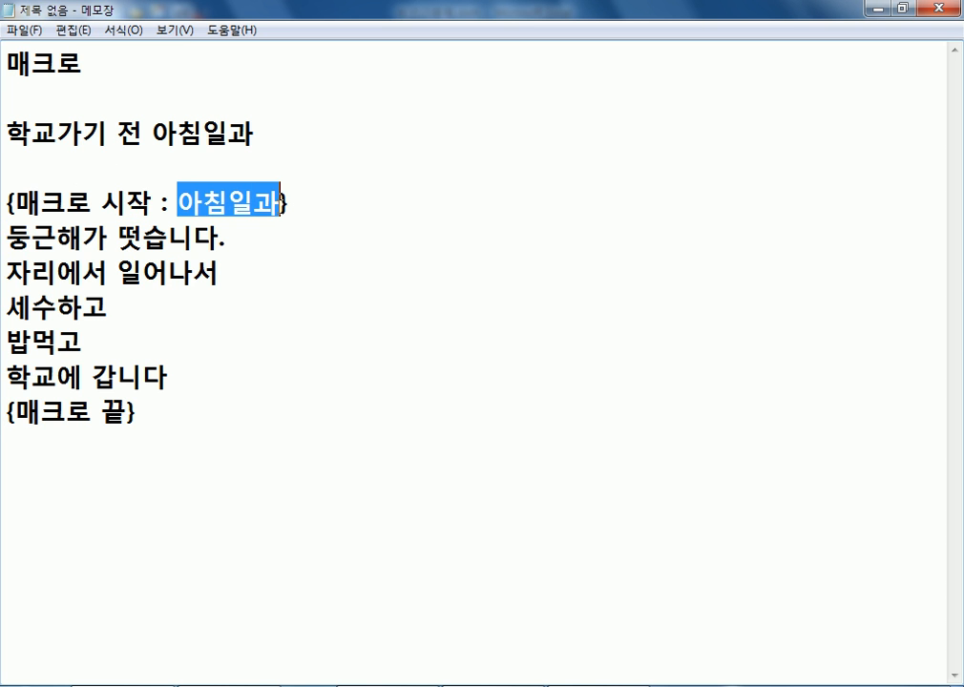
drag(7, 234, 8, 410)
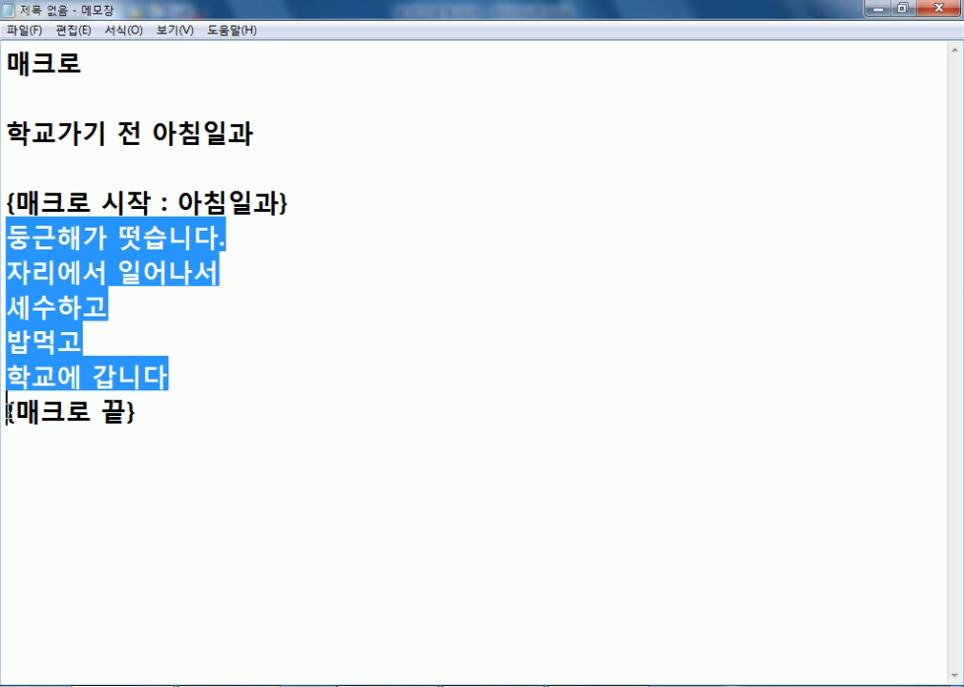
click(14, 456)
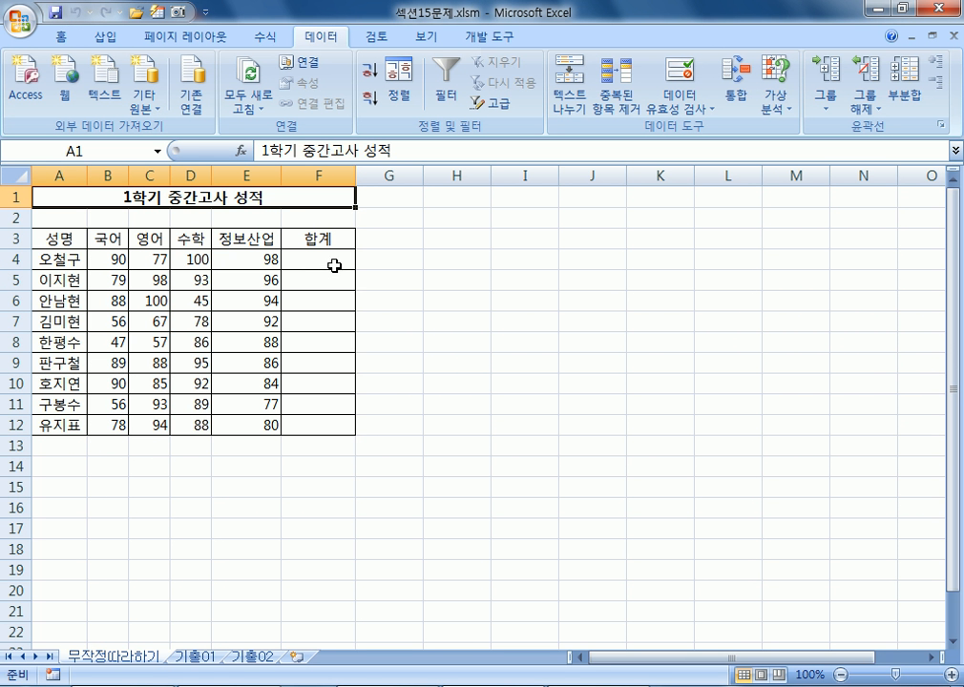
In the Excel grade sheet, highlight the empty 합계 cells F4:F12 and reselect F4 to examine the task
click(332, 260)
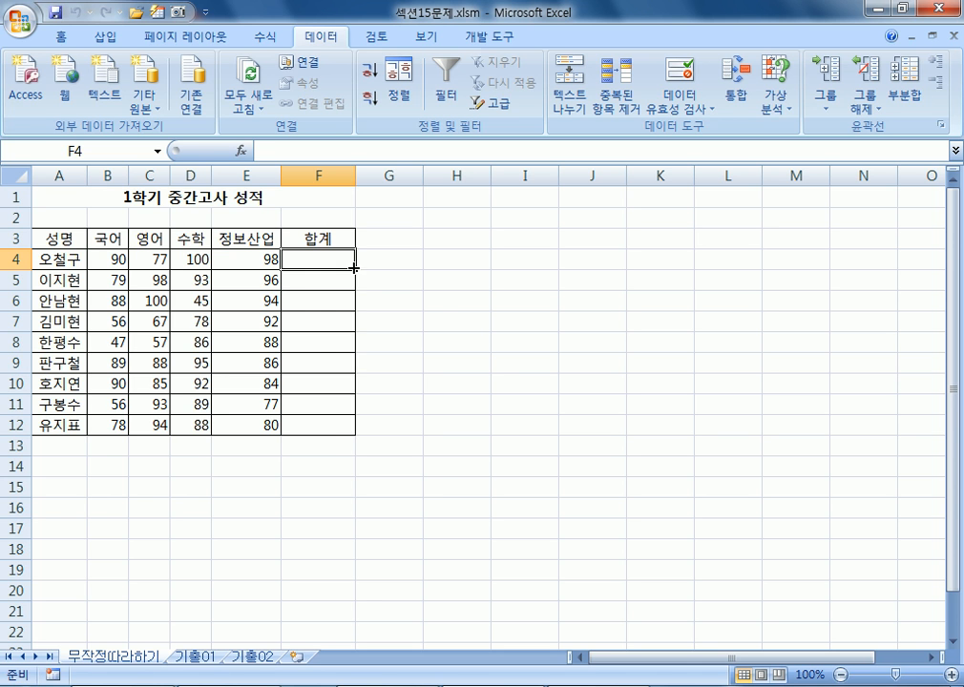
drag(328, 257, 320, 427)
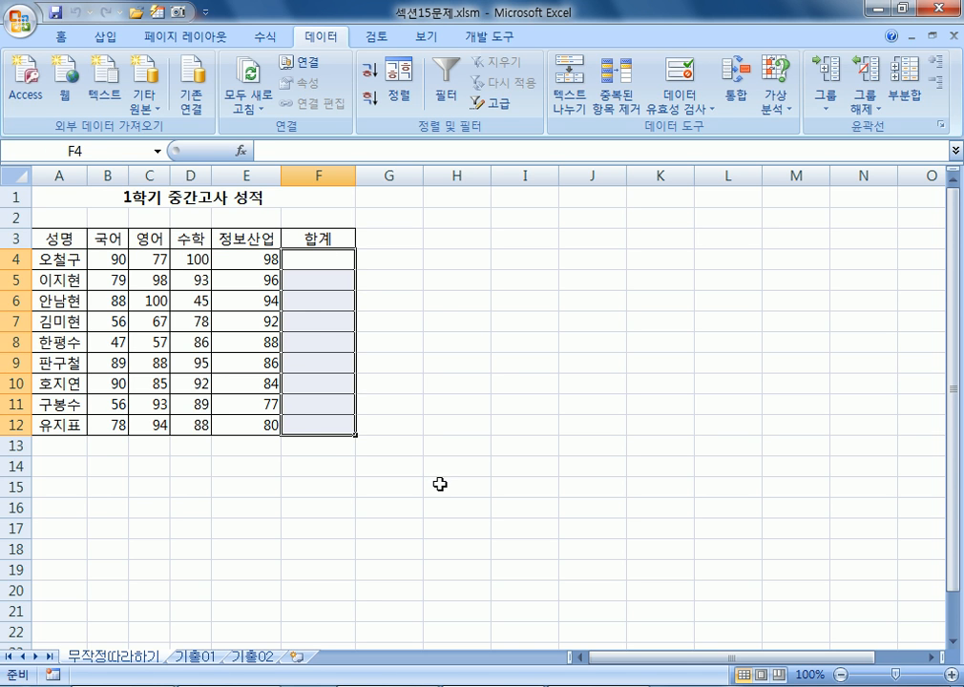
click(592, 446)
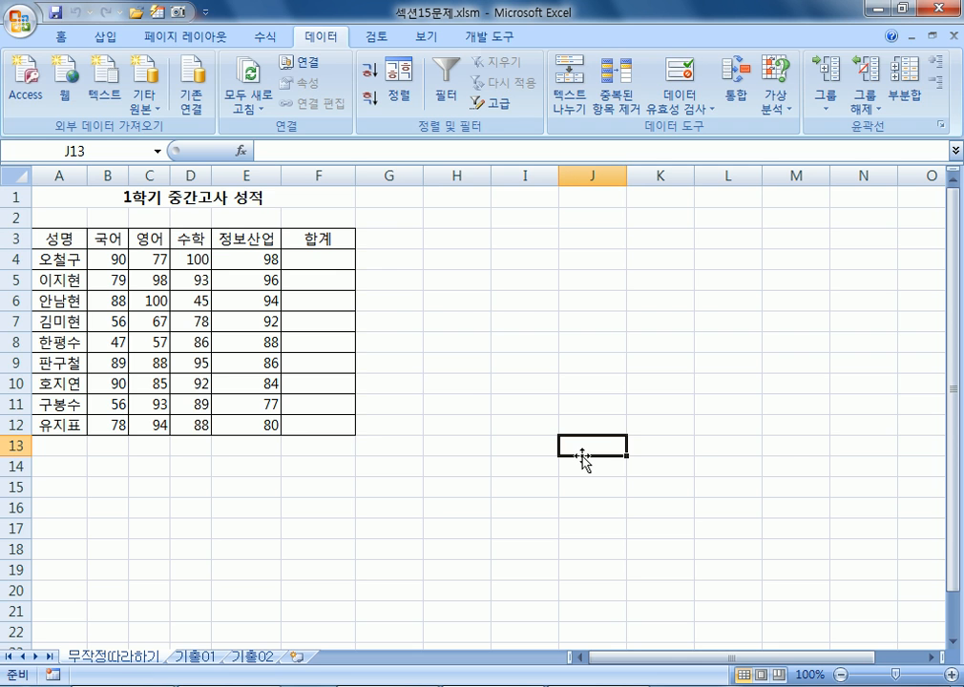
click(323, 258)
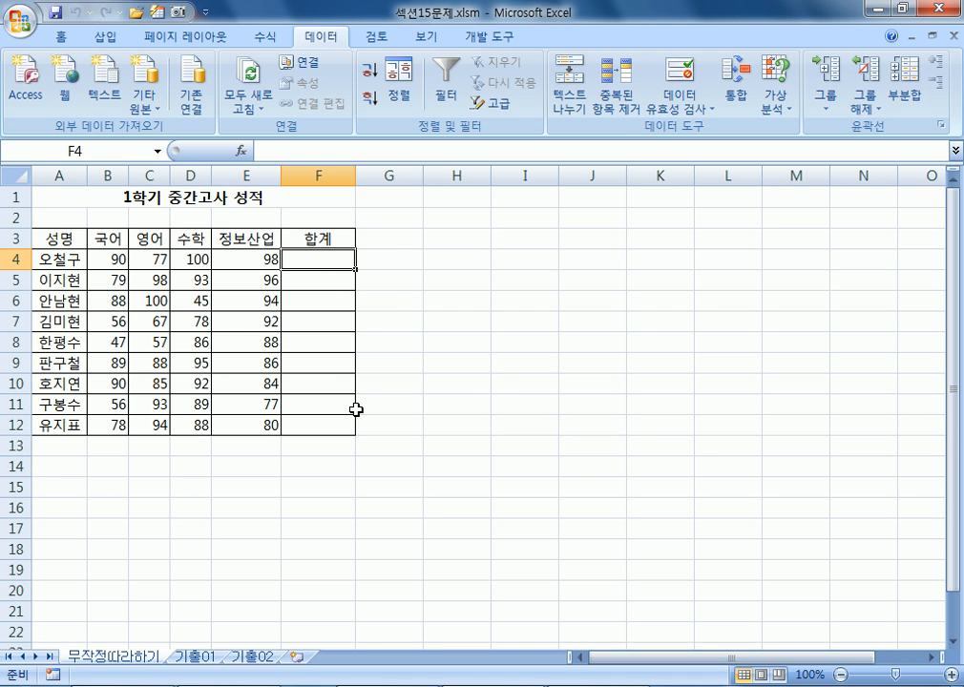
List the macro's steps in H4:H6 as "1. F4셀로 이동", "2. 합계 계산" and "3. 자동채우기"
click(448, 255)
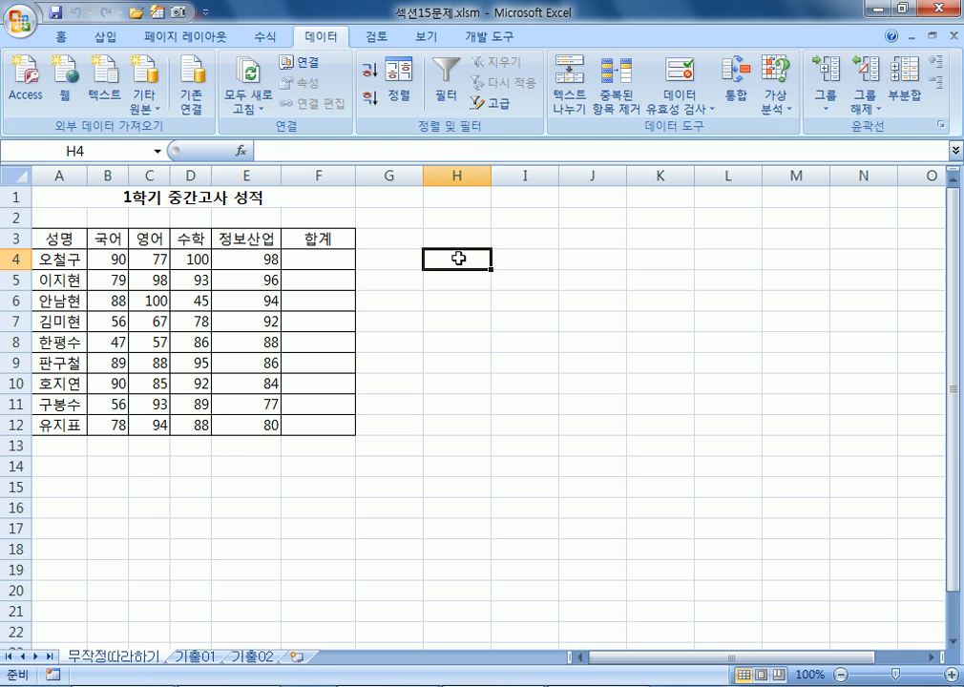
text(1. F4셀로 이동)
key(Return)
text(2.)
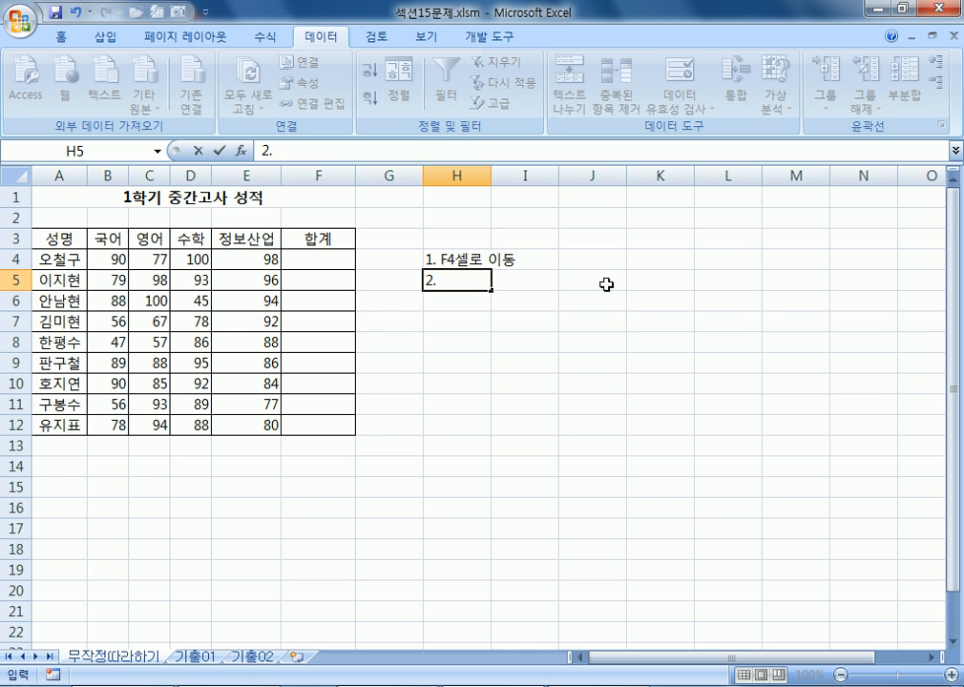
text( 합계)
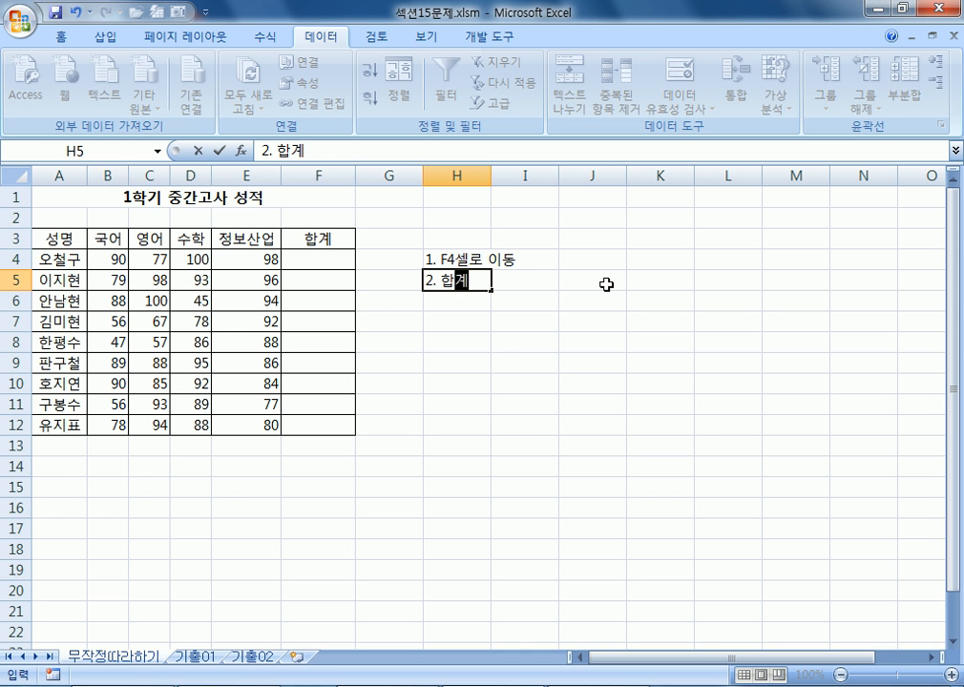
text( ㄱ계산)
key(Return)
text(3.)
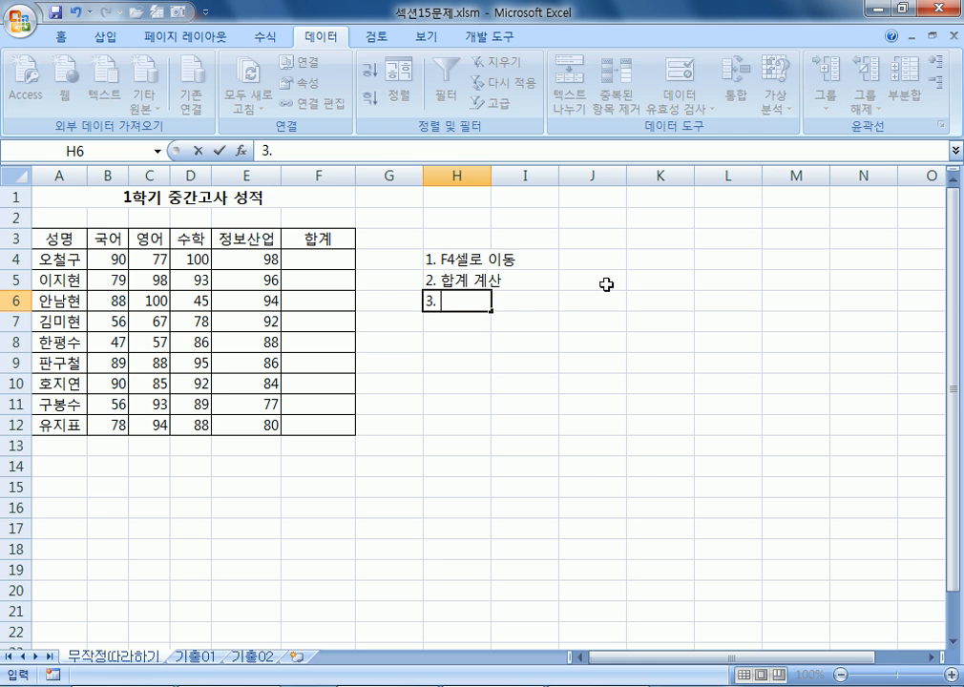
text( 자동채)
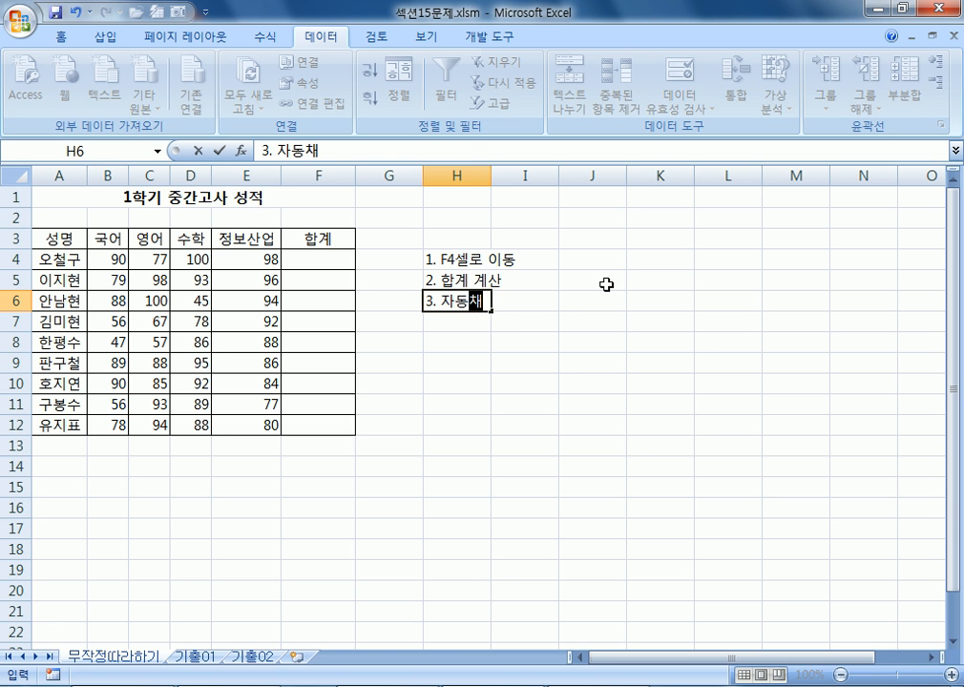
text(욱기)
key(Return)
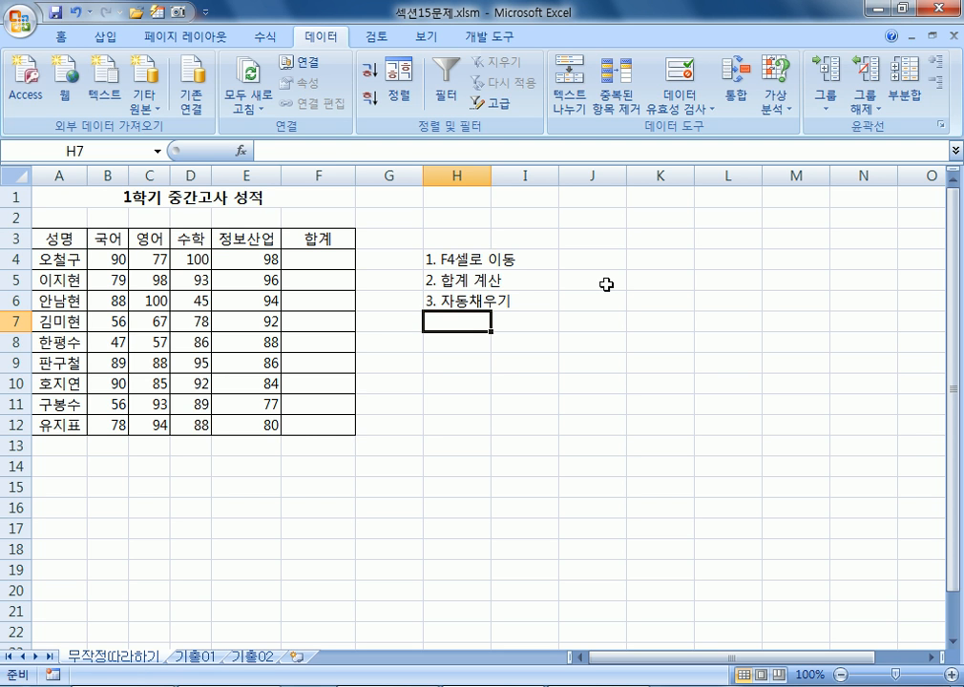
Add the heading "합계 매크로" in H3, above the list of macro steps
key(Up)
key(Up)
key(Up)
key(Up)
text(합계 ㅁ)
text(매크로)
key(Return)
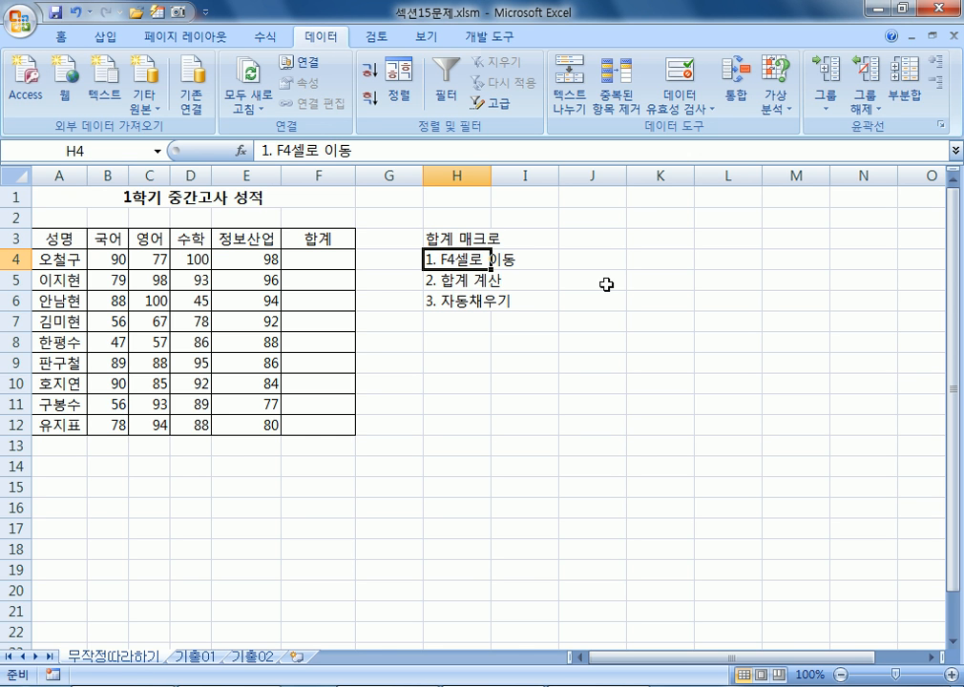
click(497, 382)
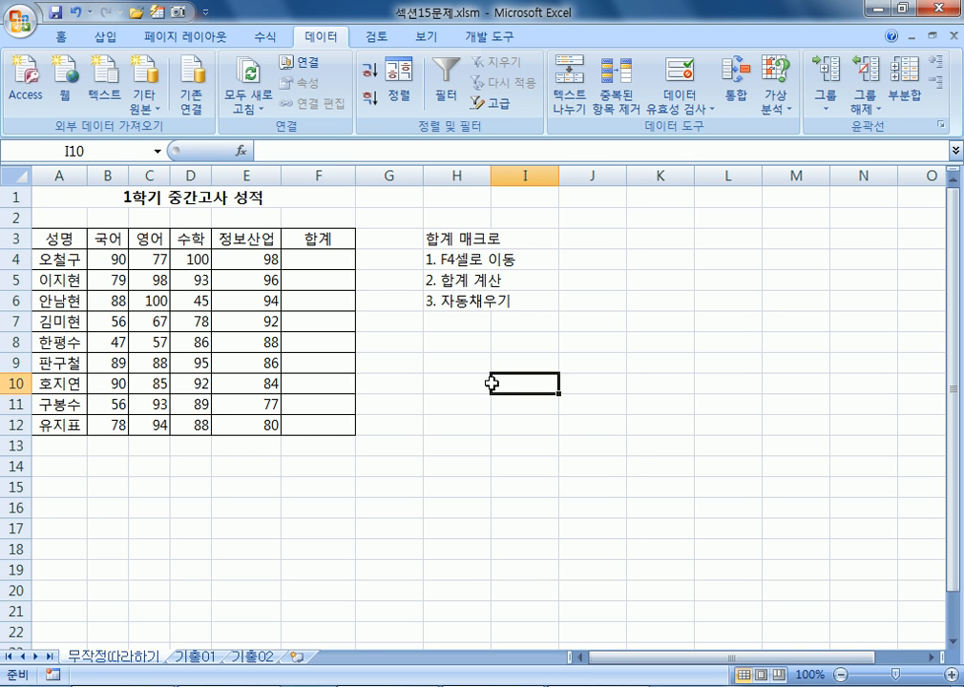
Enter a SUM formula in F4 that adds the first student's scores in B4:E4
click(303, 266)
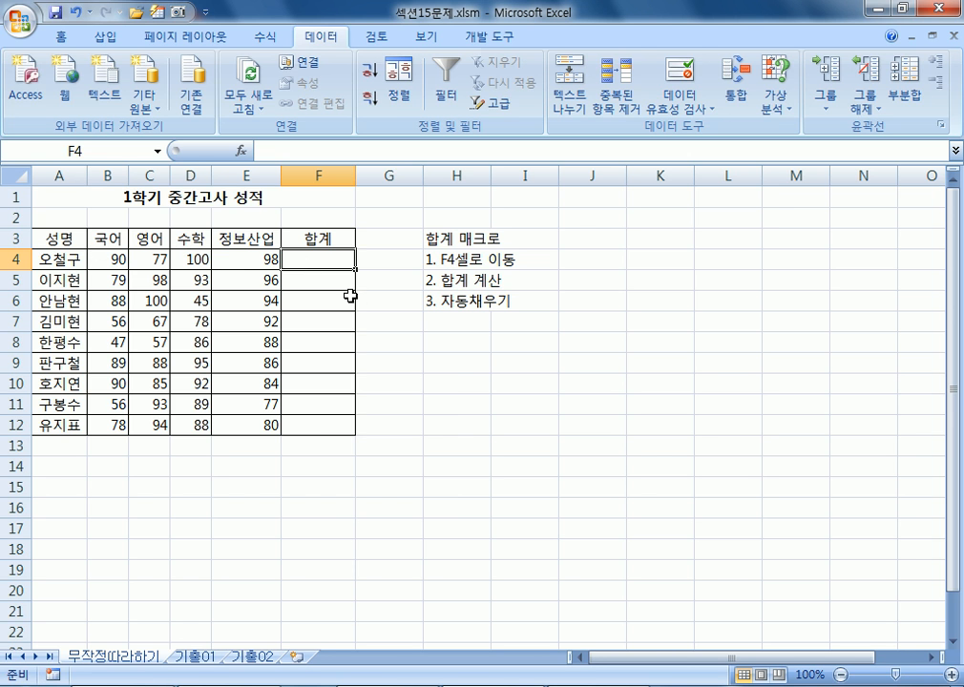
text(=sim)
key(BackSpace)
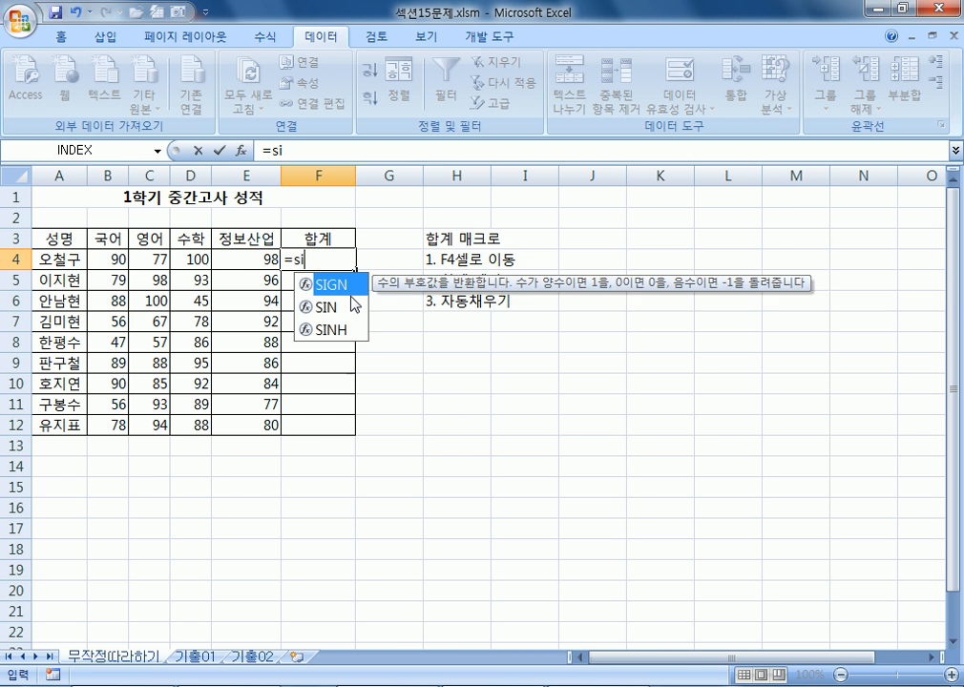
key(BackSpace)
text(um()
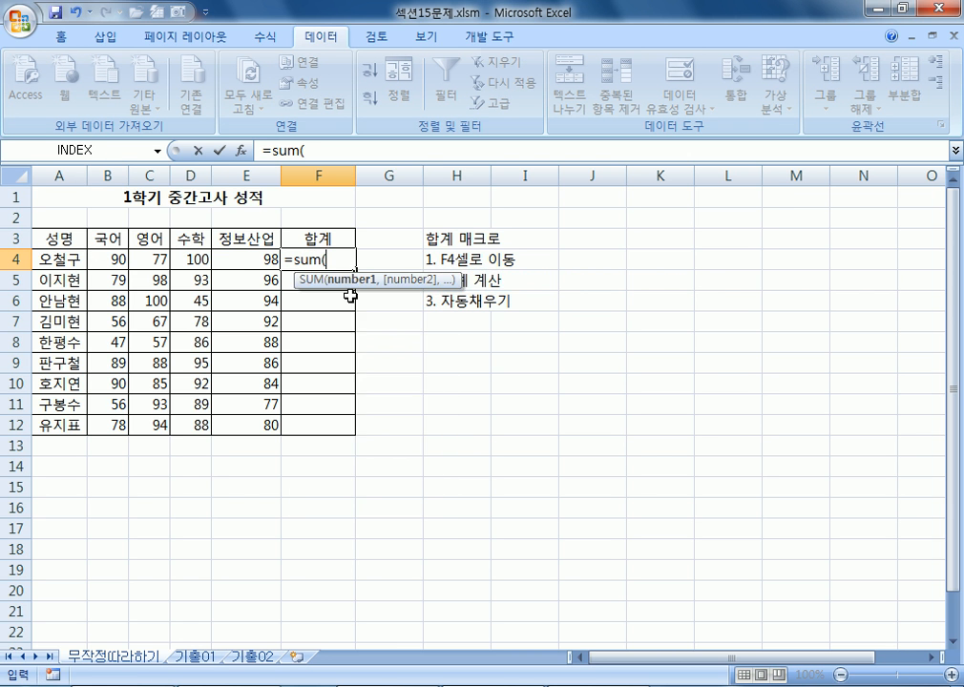
click(114, 265)
drag(115, 265, 234, 266)
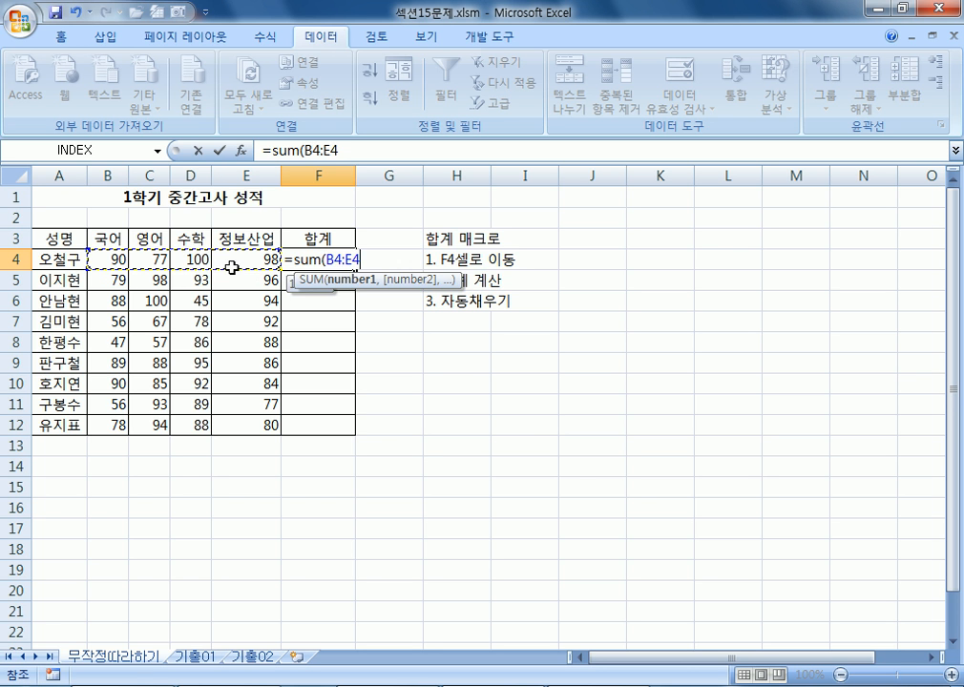
key(Return)
Replace the formula in F4 with an AutoSum of the row's scores and fill it down to F12
click(297, 255)
key(Delete)
click(264, 37)
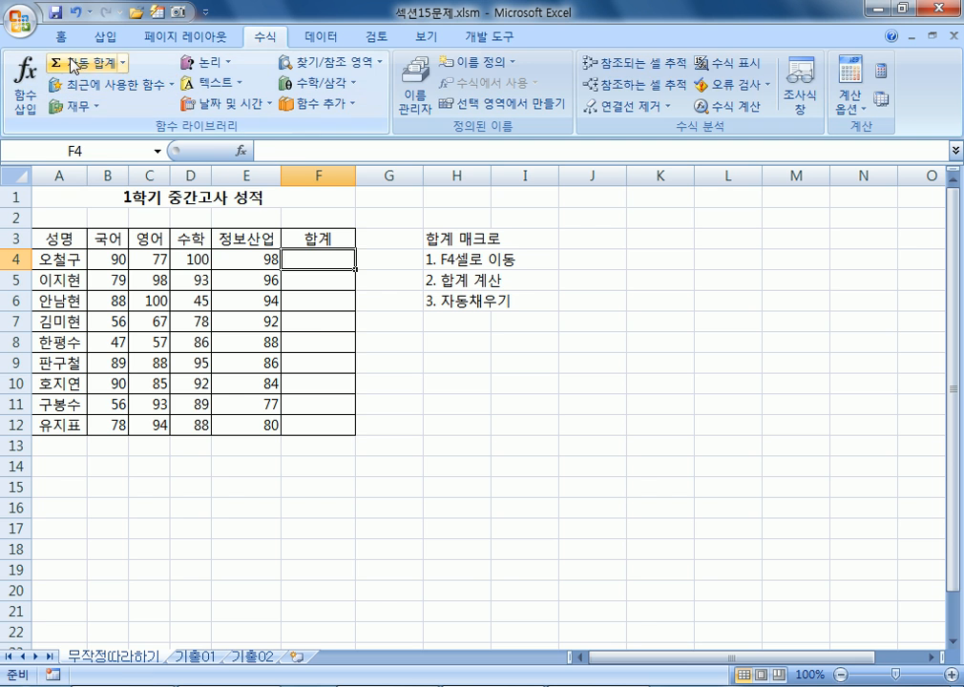
click(82, 63)
key(Return)
click(351, 259)
drag(355, 269, 357, 428)
click(329, 445)
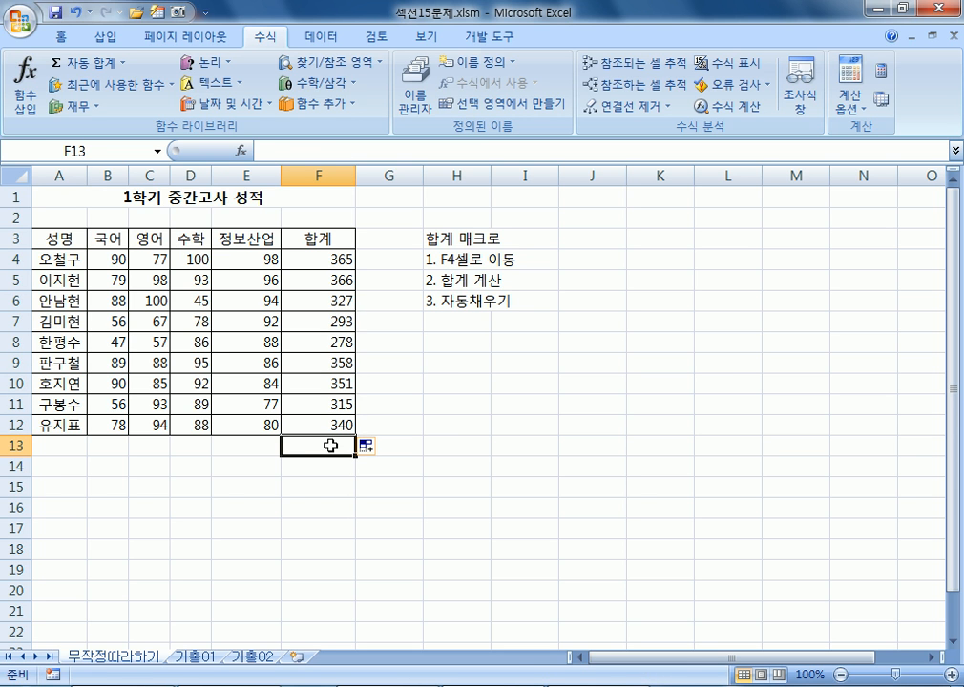
Clear the totals from the 합계 cells F4:F12
drag(338, 254, 336, 426)
key(Delete)
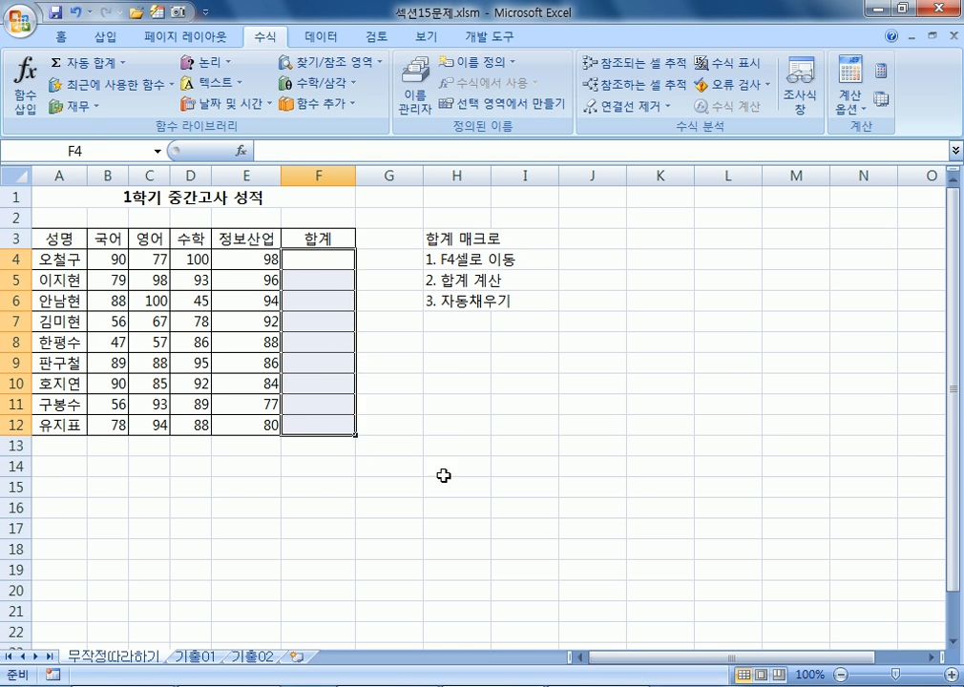
click(451, 470)
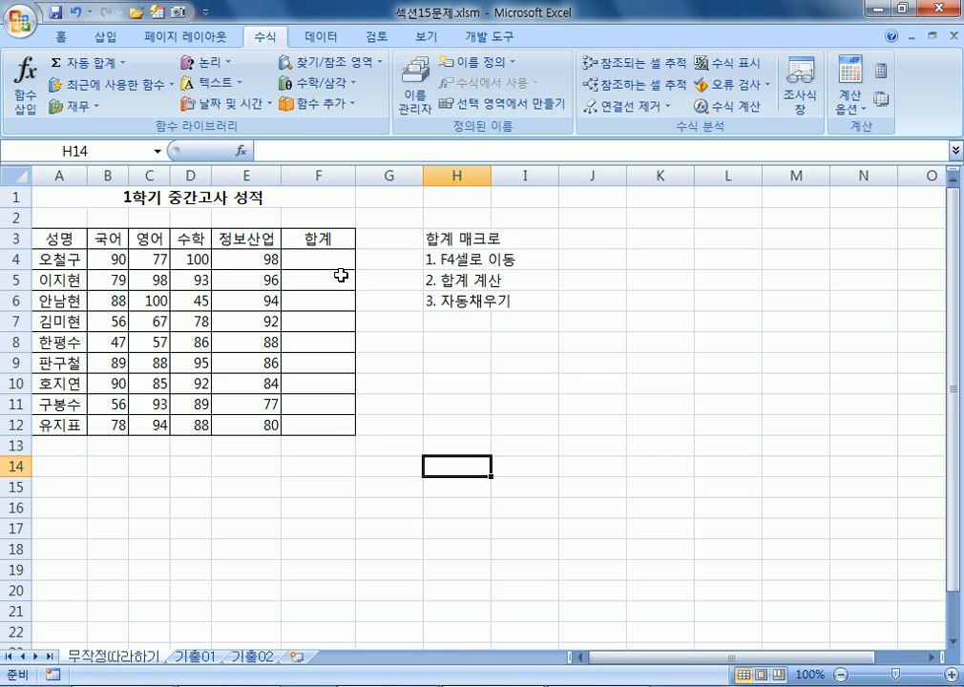
Draw a rectangle with two rounded top corners, about 2.38 cm high and 3.1 cm wide, below the macro notes and label it "합계"
click(332, 255)
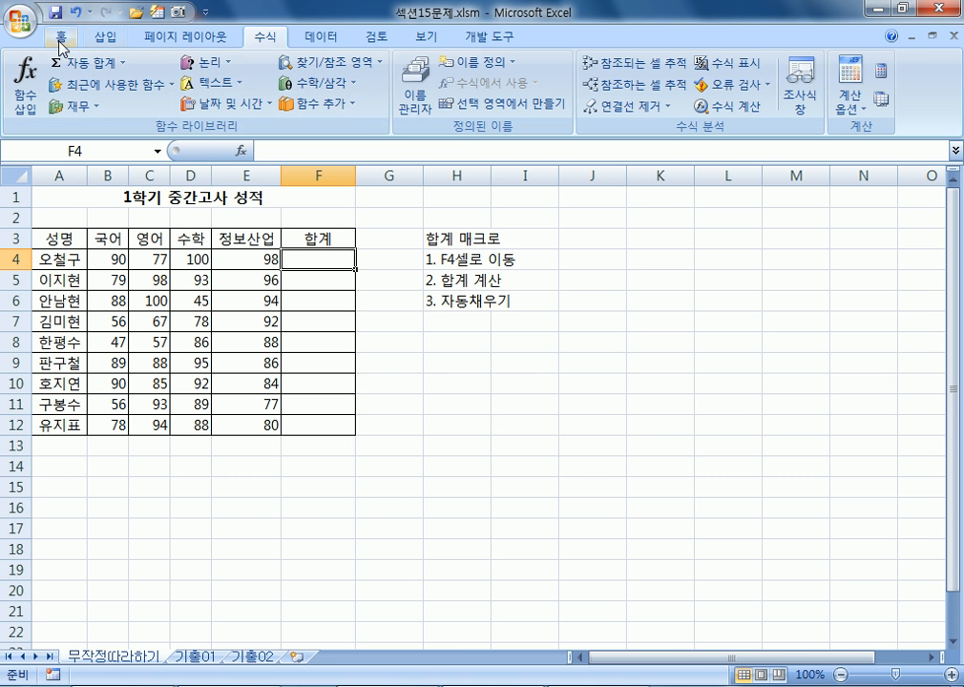
click(103, 37)
click(199, 86)
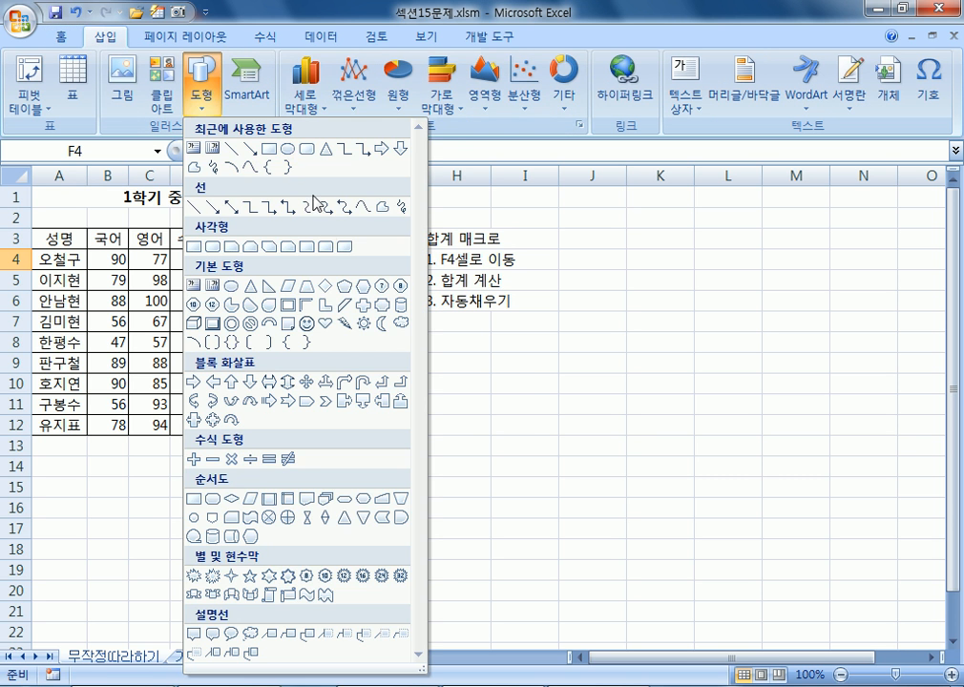
click(324, 245)
drag(534, 384, 646, 469)
text(gkqr)
key(ctrl+a)
text(합계)
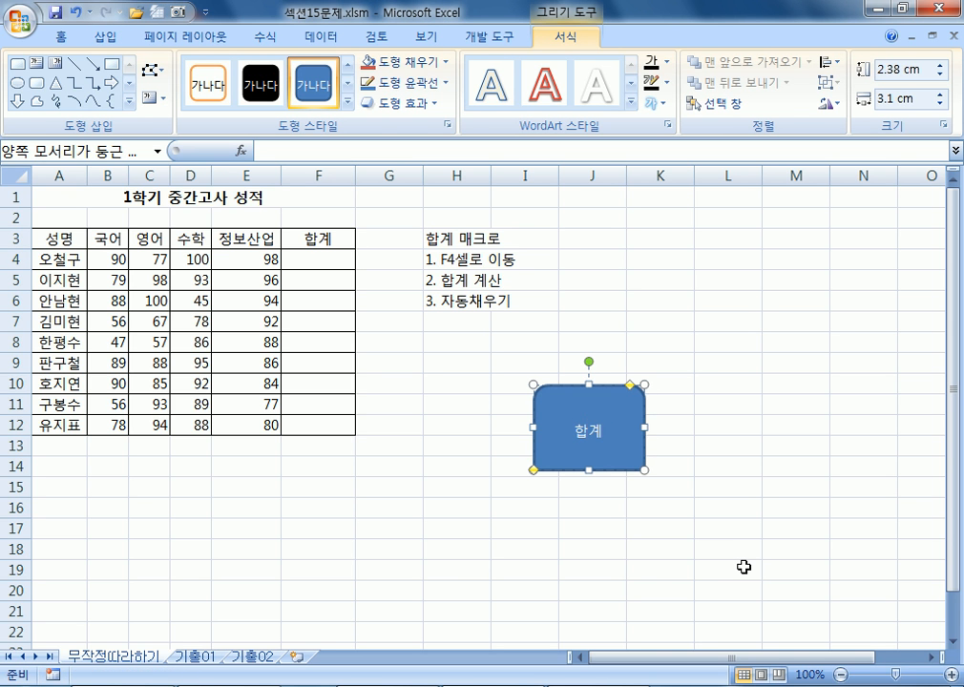
click(731, 509)
Highlight the empty 합계 cells F4:F12, and move the 합계 shape to just beneath the list of macro steps
click(620, 442)
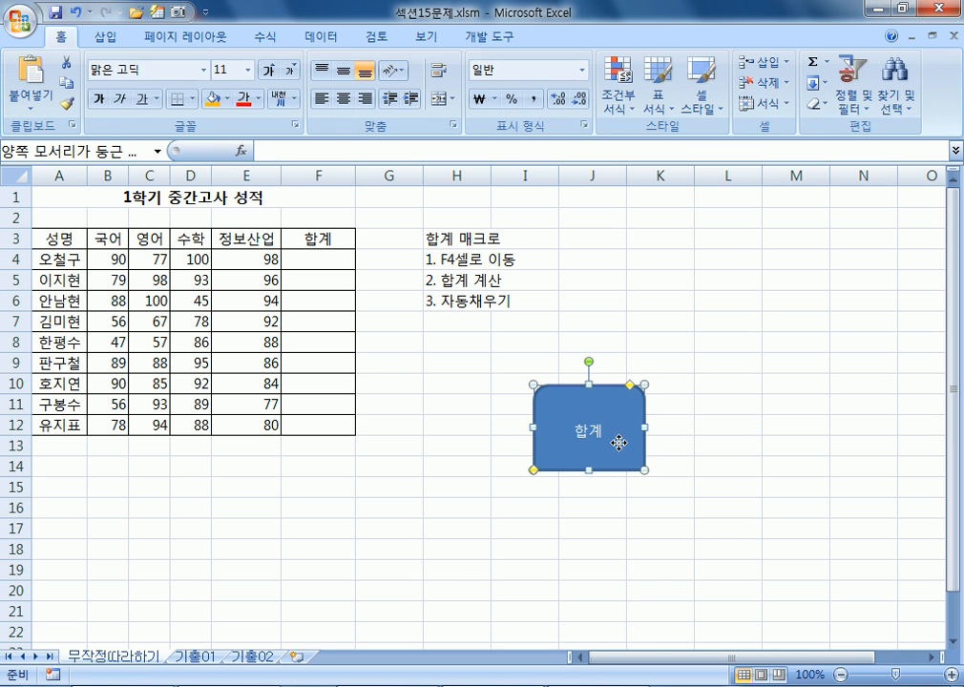
drag(648, 583, 642, 573)
drag(329, 259, 322, 424)
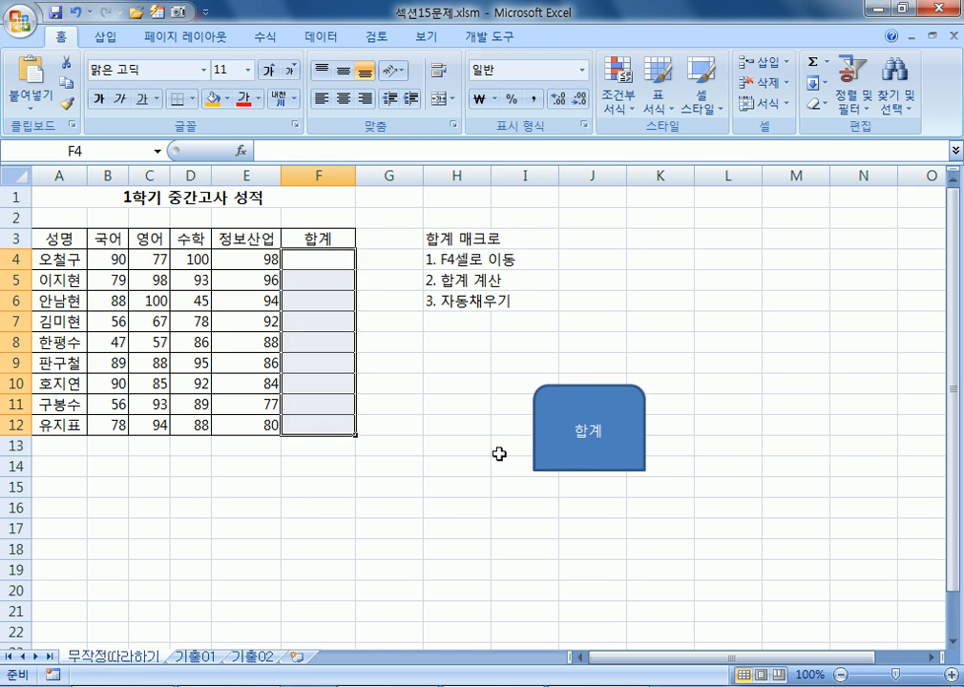
click(494, 450)
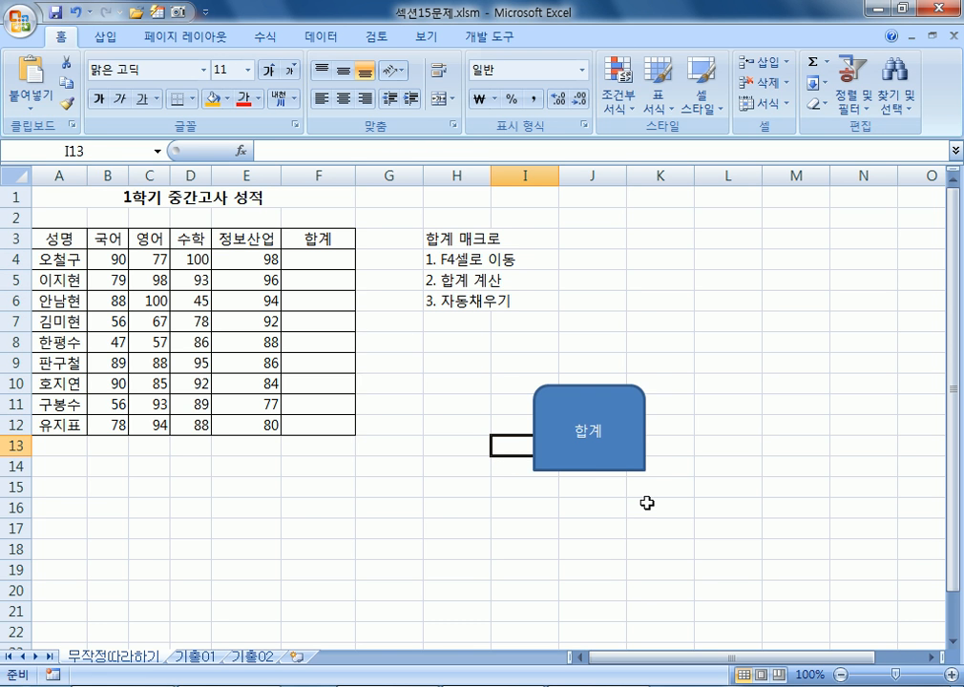
drag(560, 451, 491, 389)
click(518, 465)
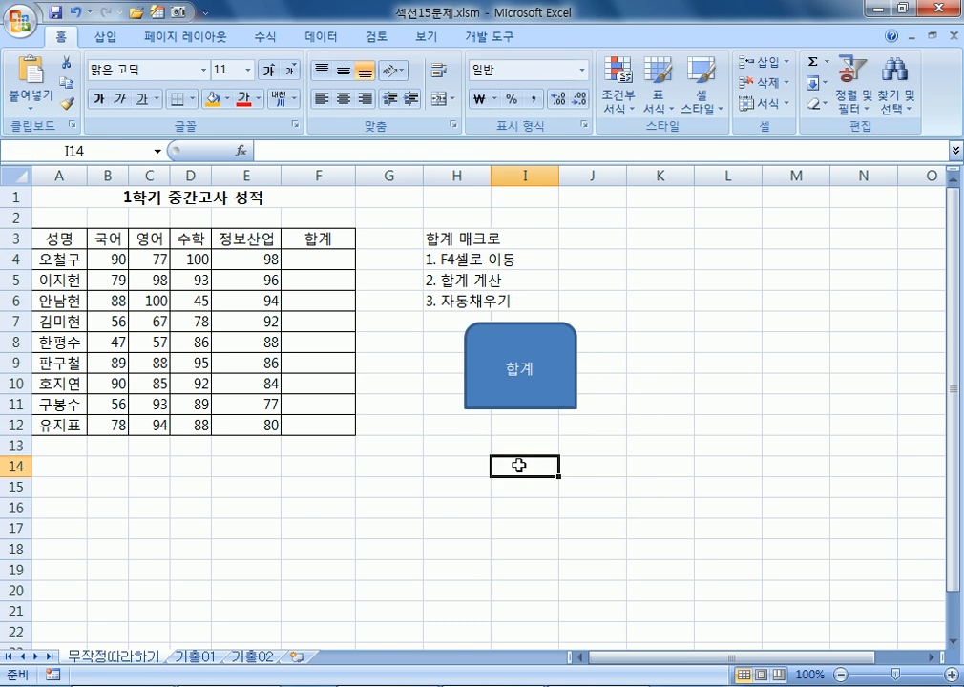
Delete the 합계 shape from the sheet
click(501, 394)
key(Delete)
click(431, 460)
Write the first procedure note "1. 매크로를 먼저 작성한다." in H10
click(431, 382)
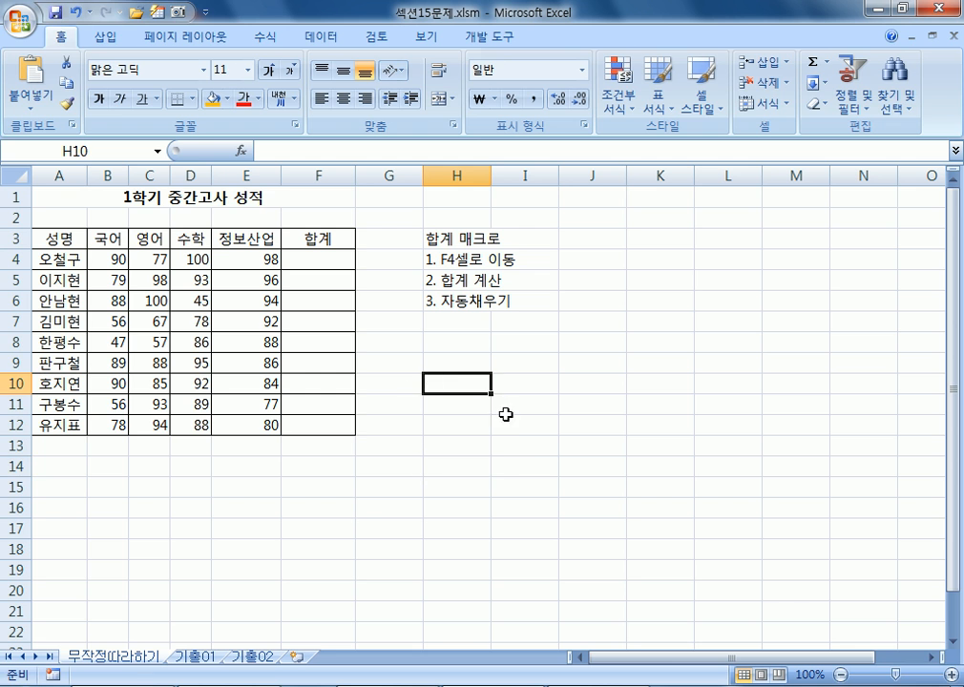
text(1.)
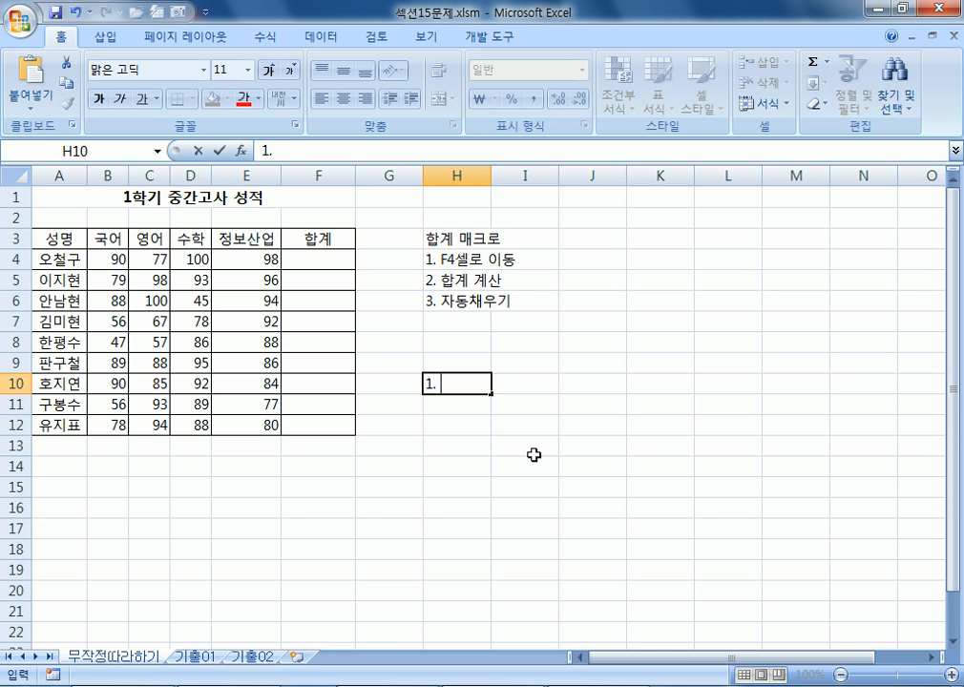
text( 매크로를 먼)
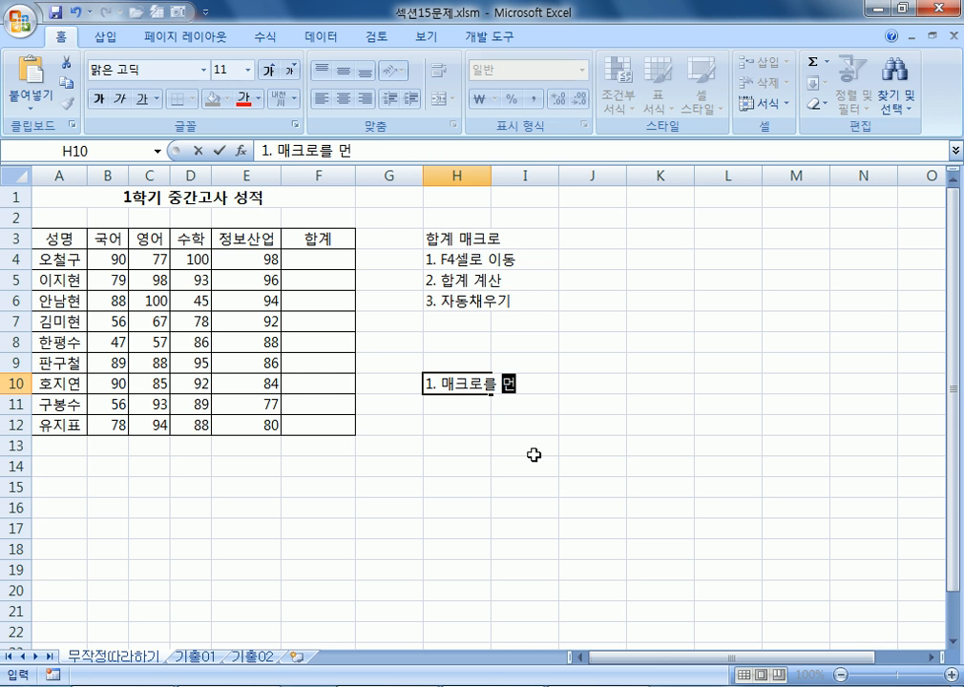
text(저 작성)
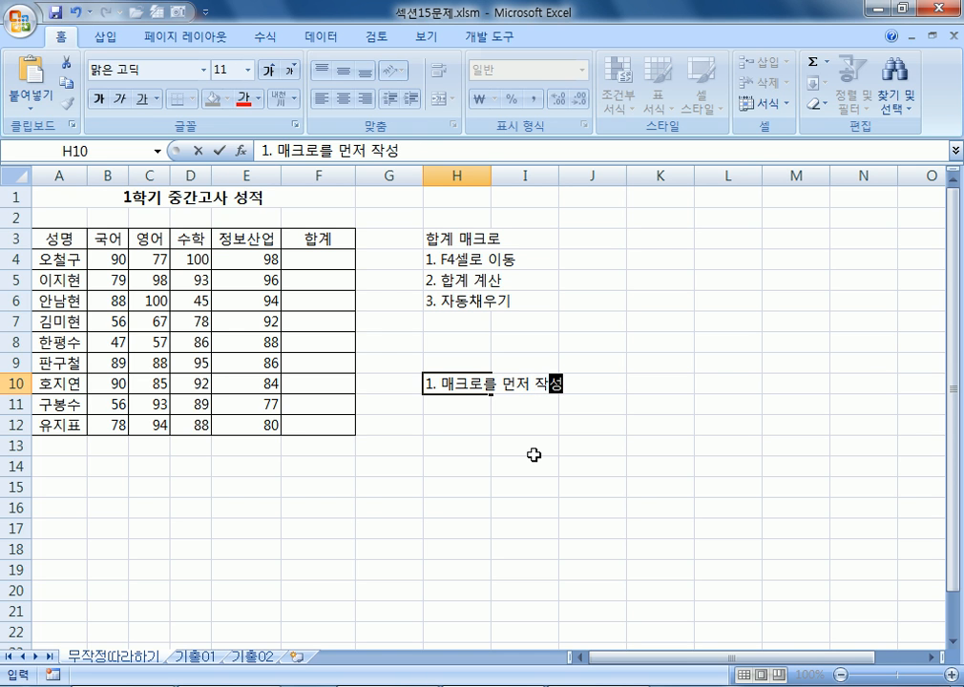
text(하ㄴ다.)
key(Return)
Add the second procedure note "2. 도형 or 단추를 작성" in H11
text(2. 도형)
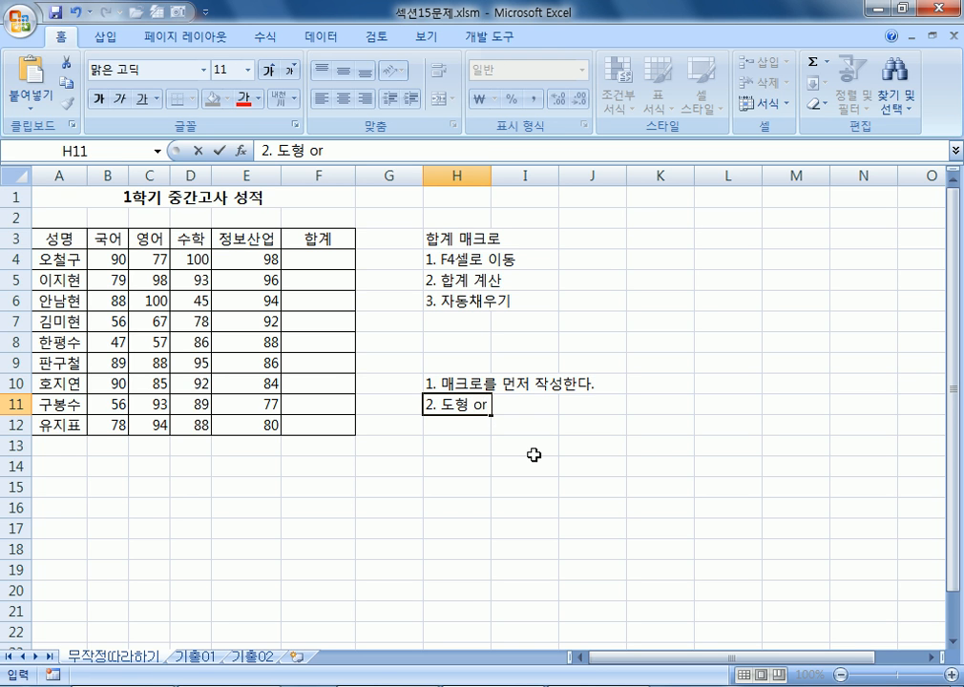
text(or 단추를 작성)
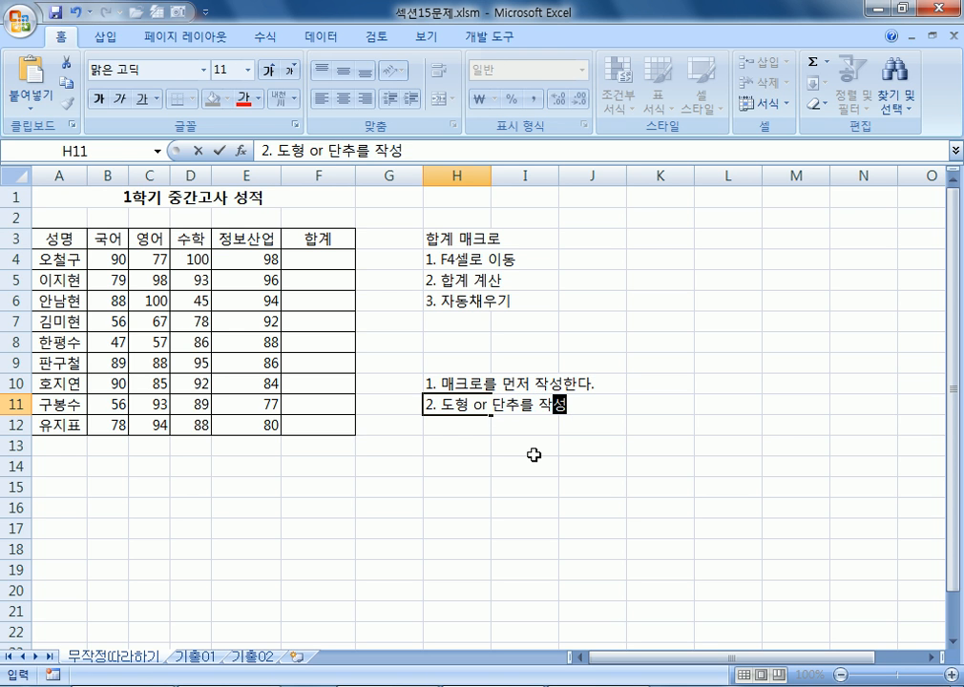
key(Return)
Add the third procedure note "3. 도형 or 단추에 먼저 작성한 매크로를 연결" in H12
text(3. 도혀)
text(ㅇ ㅐㄱ)
key(BackSpace)
key(BackSpace)
text(or 단추에 )
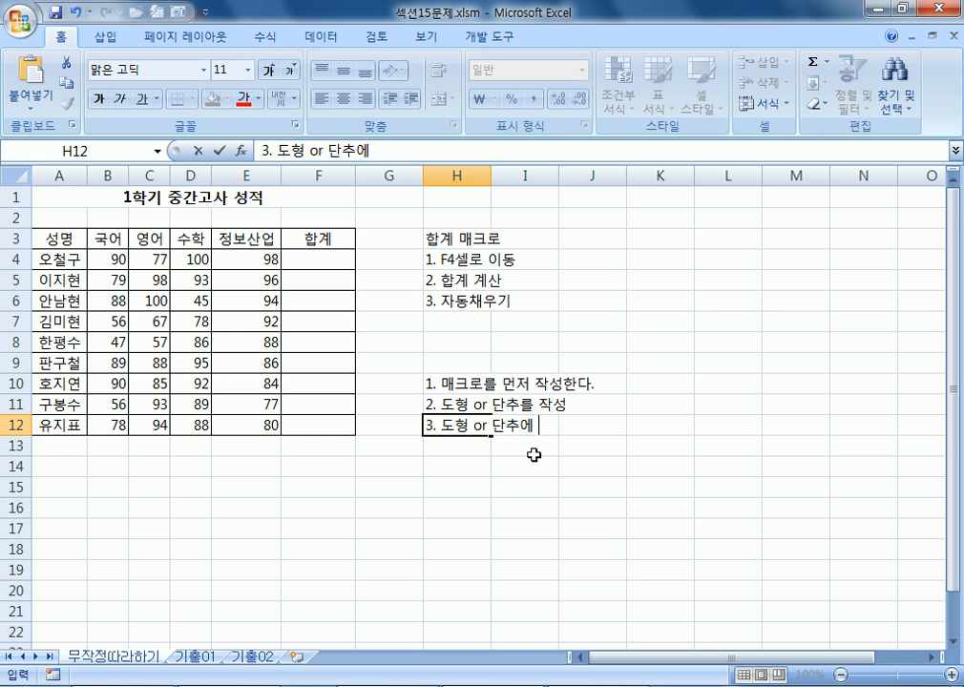
text(먼저 작성한 매크)
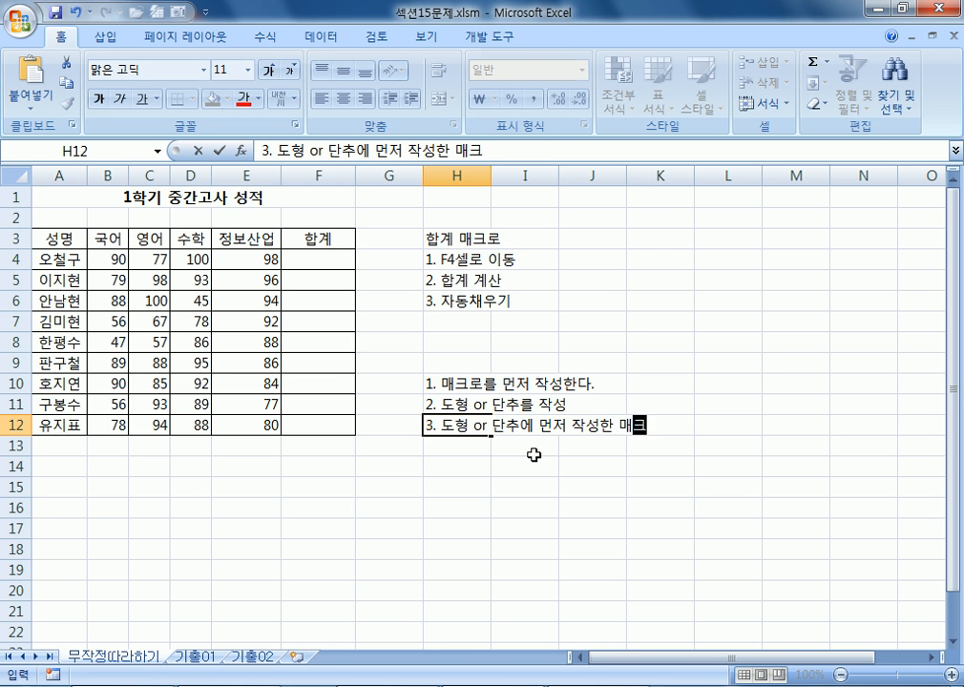
text(롤를 연결)
key(Return)
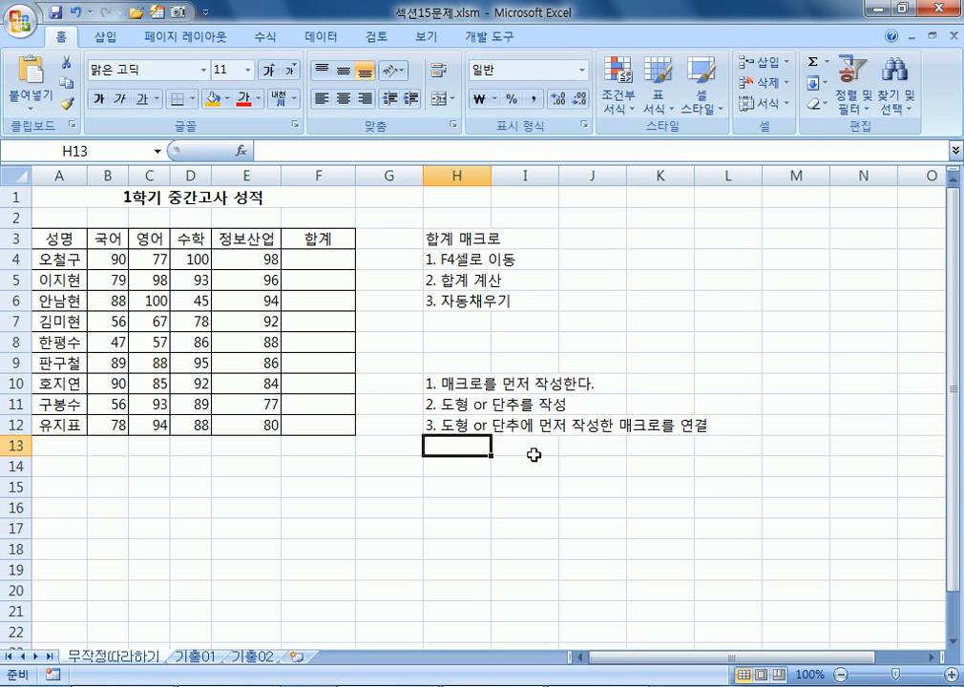
Start a second procedure list in H14 with the note "1. 도형 or 단추를 작성", leaving H13 blank
key(Return)
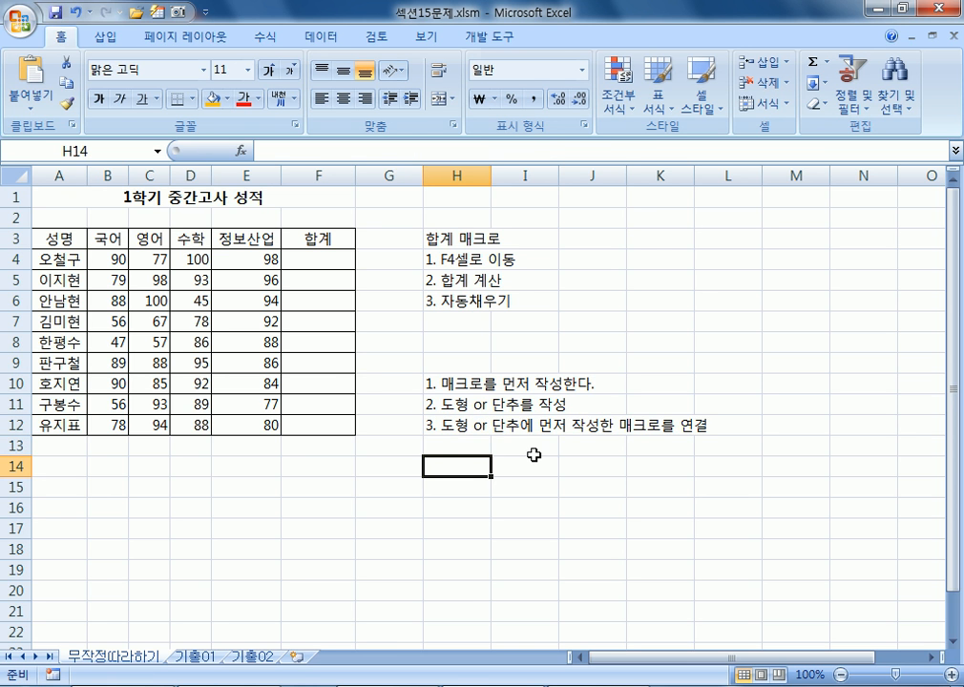
text(1. 도형)
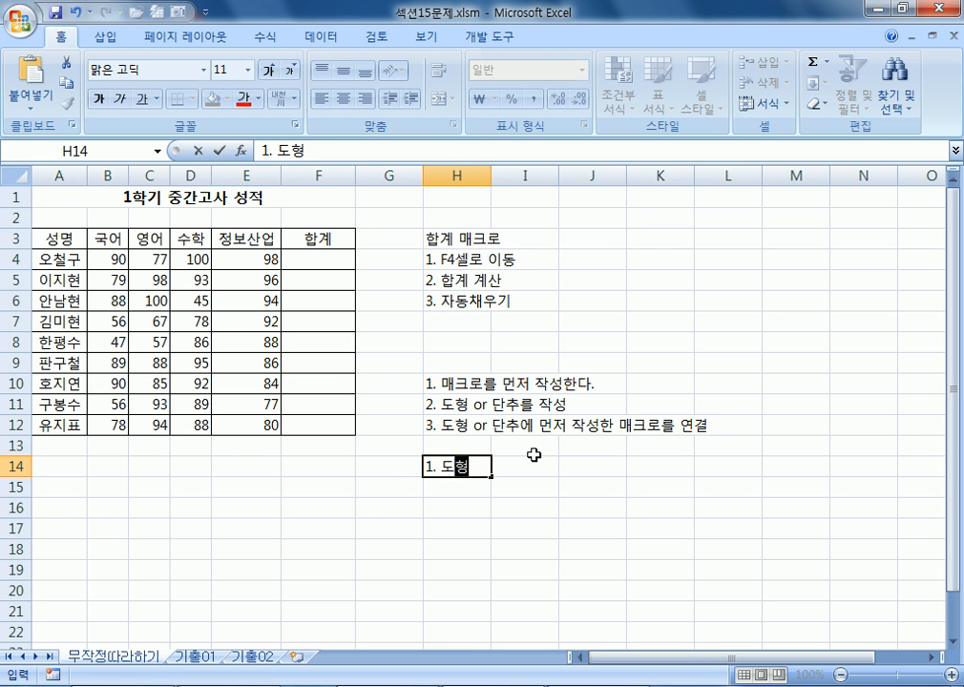
text( or 단추)
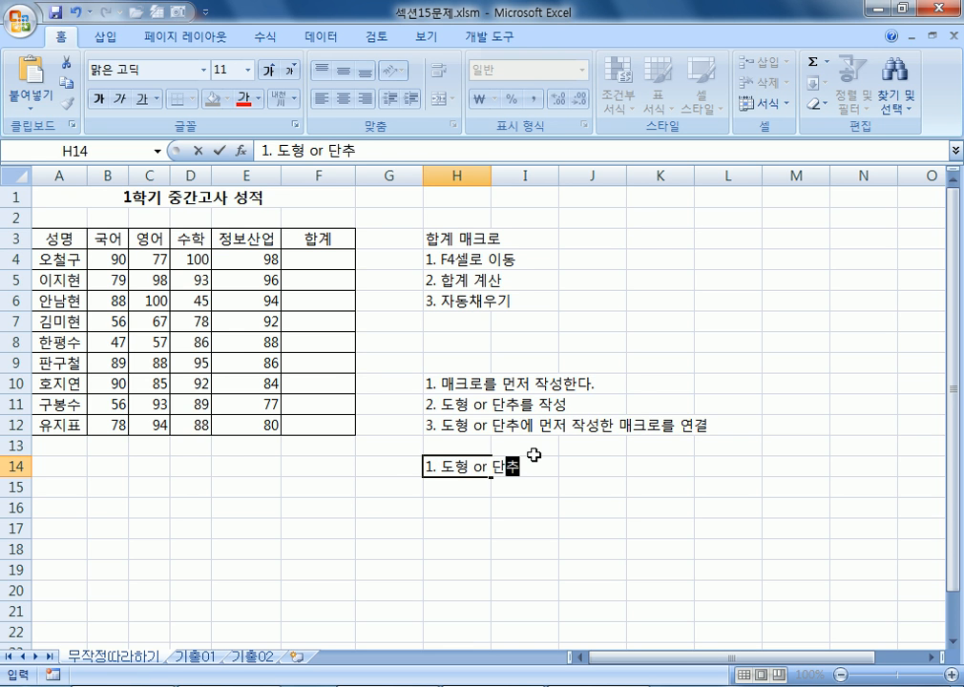
text(를 작성)
key(Return)
Add the note "2. 도형 or 단추에 매크로를 연결" in H15
text(2. 도형)
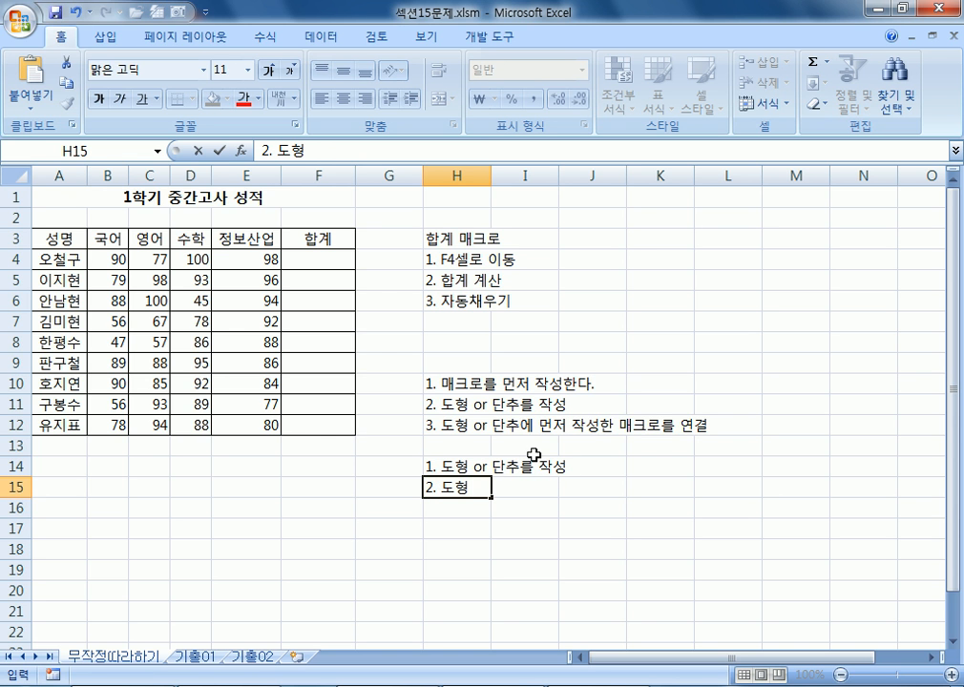
text( or 단추)
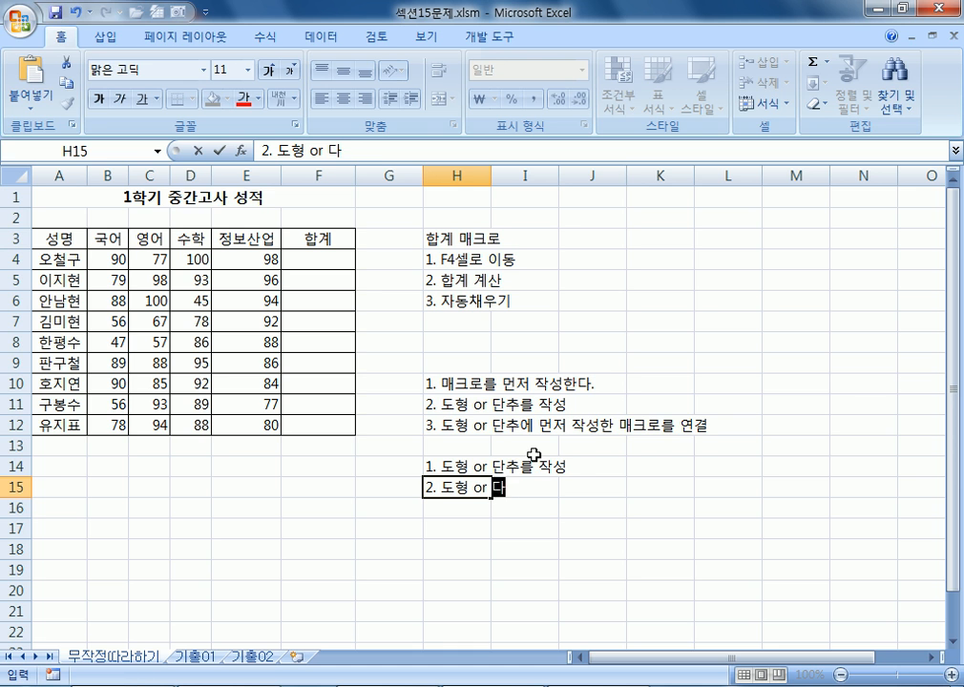
text(에 매크롤)
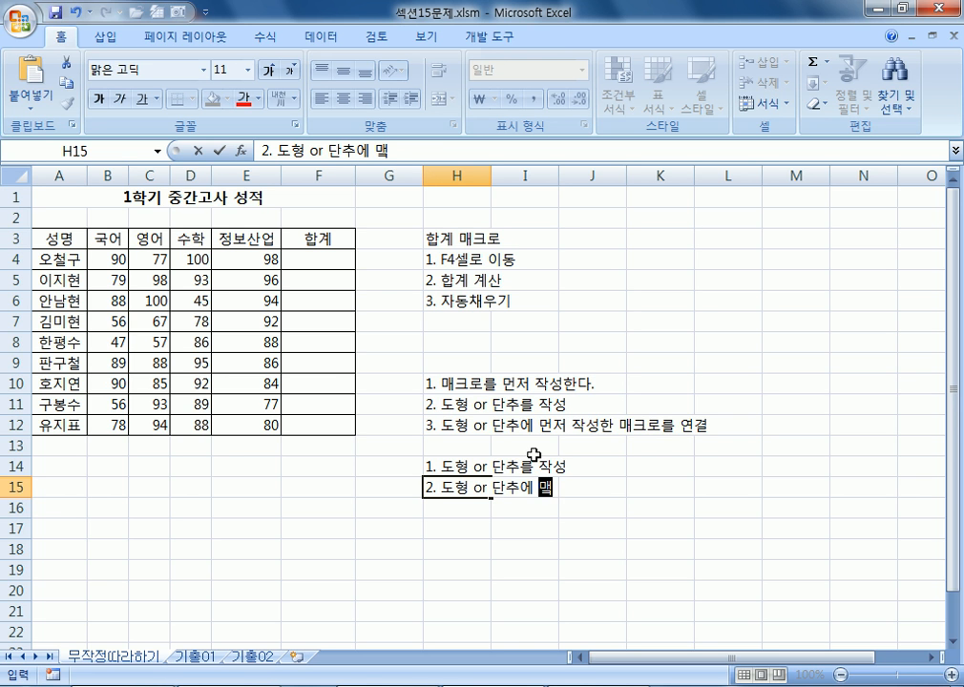
text(를 연결)
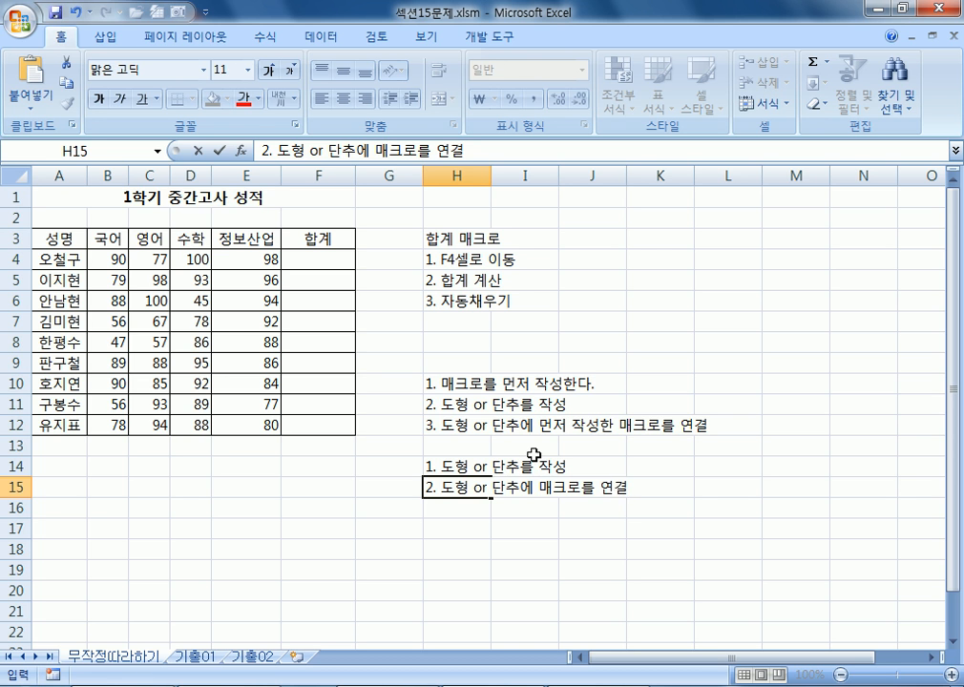
key(Return)
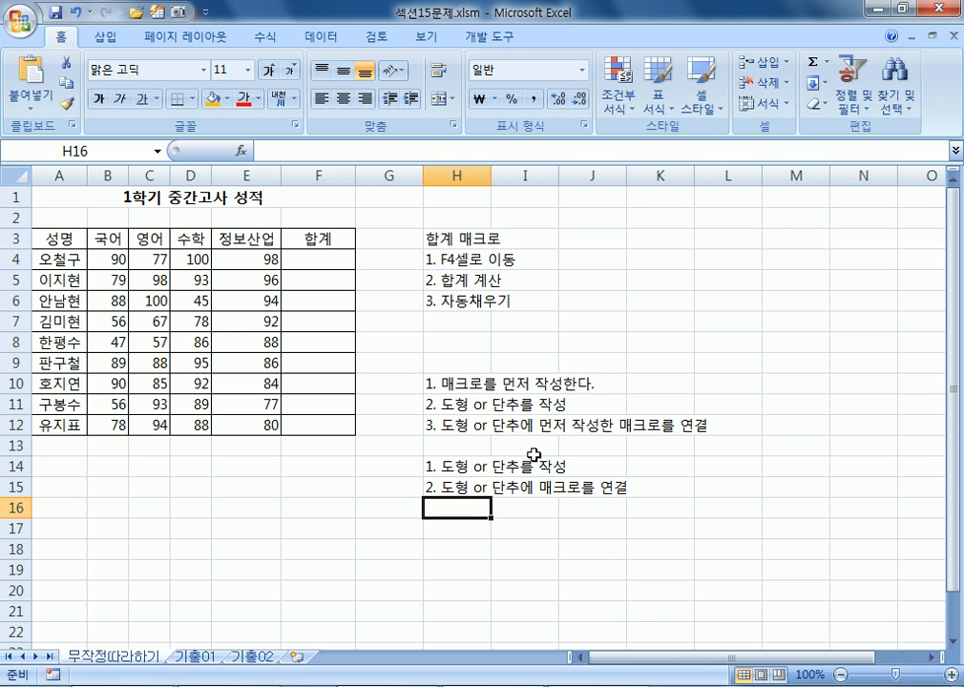
Add the note "3. 매크로를 연결하기위해서 매크로를 작성" in H16
text(3.)
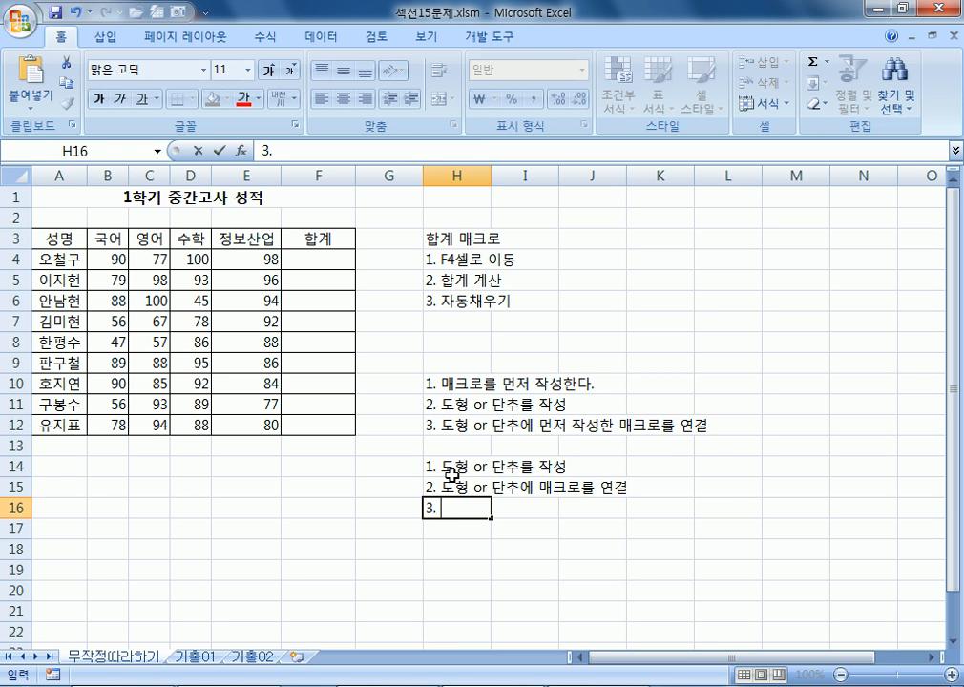
text(매크로를 연결할)
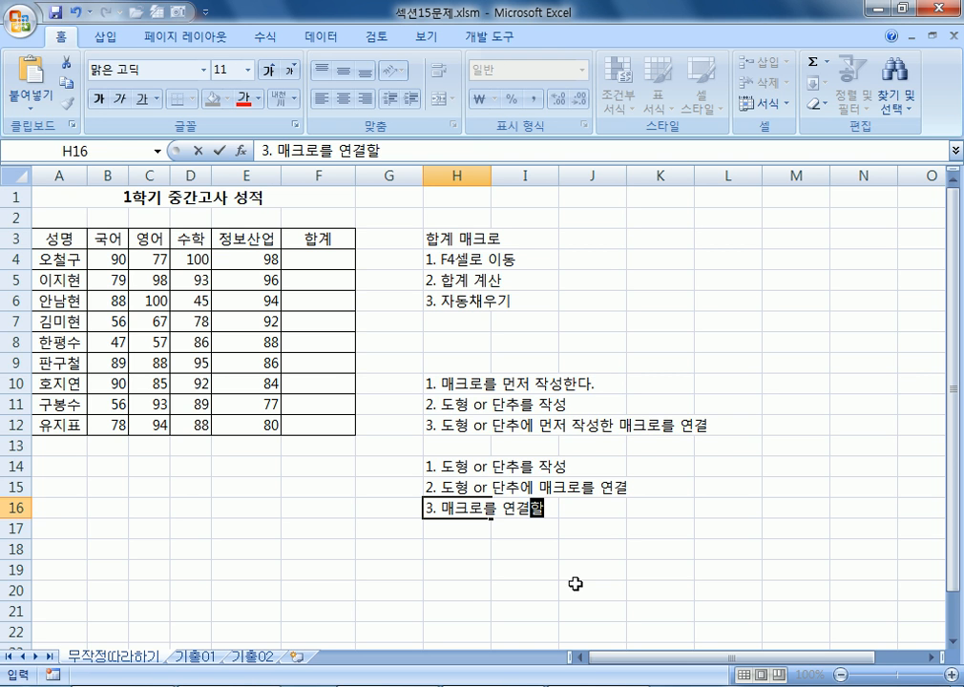
key(BackSpace)
text(기윌)
text(매크)
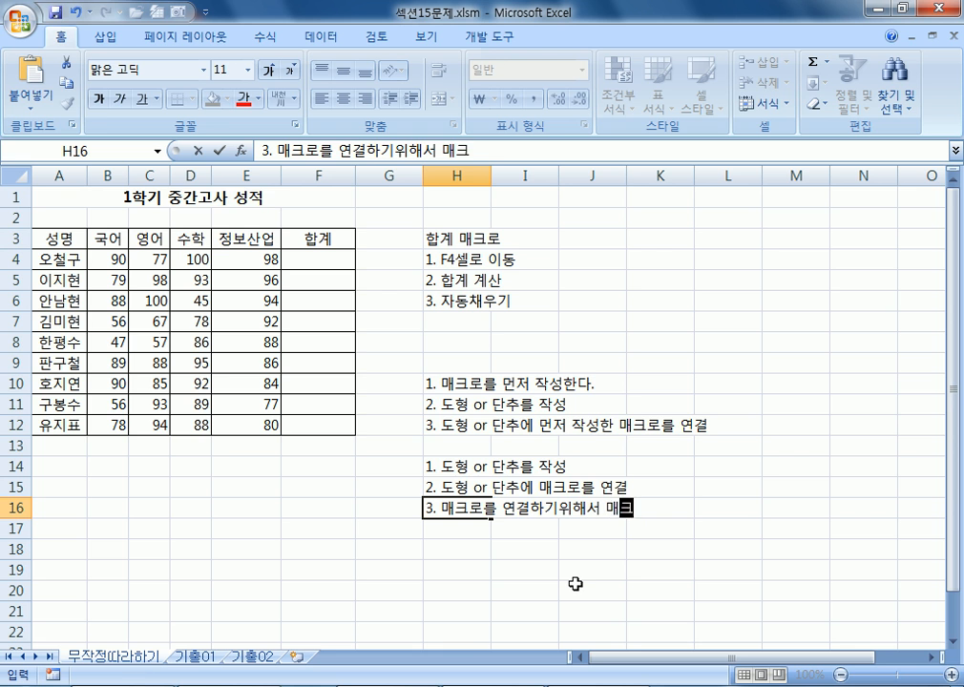
text(로를 작서ㅇ)
key(Return)
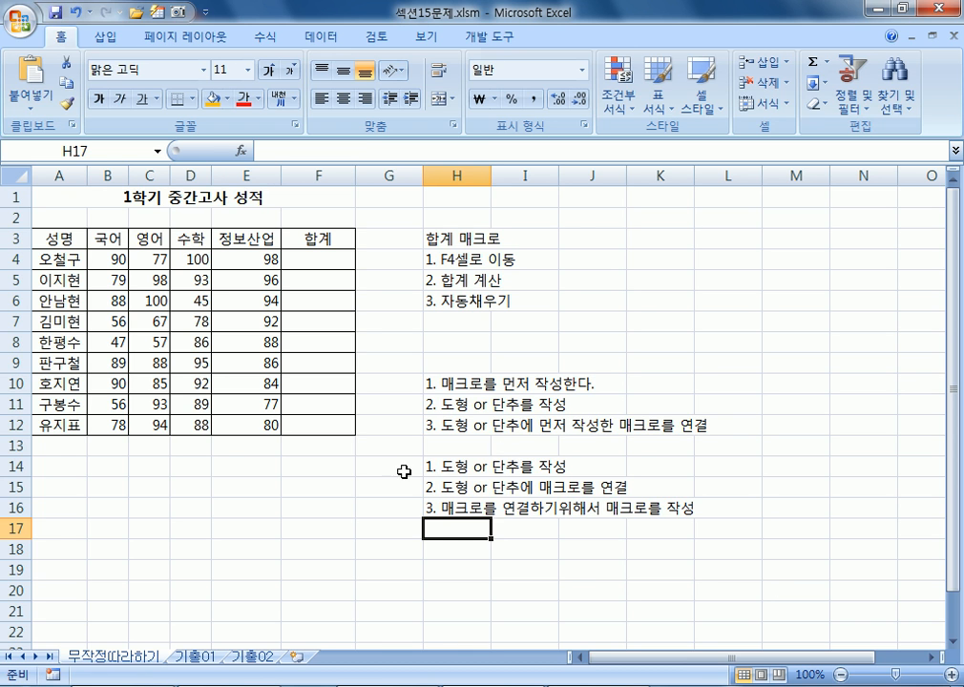
Review the two alternative procedure lists in H10:H12 and H14:H16
drag(437, 465, 443, 510)
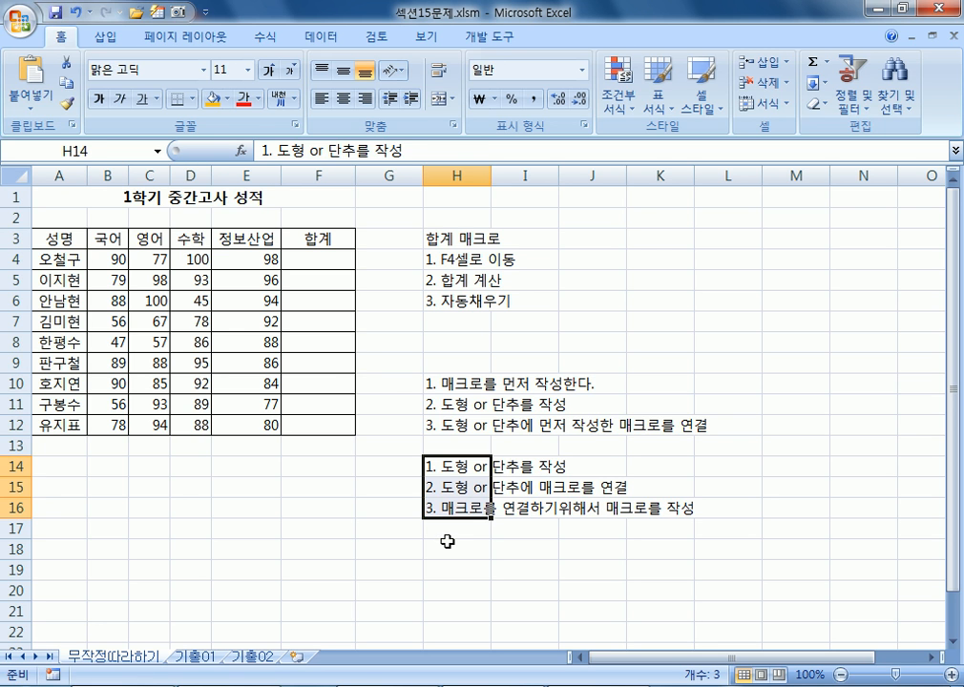
click(446, 541)
click(454, 389)
drag(454, 392, 450, 509)
click(454, 383)
drag(451, 383, 441, 424)
click(305, 576)
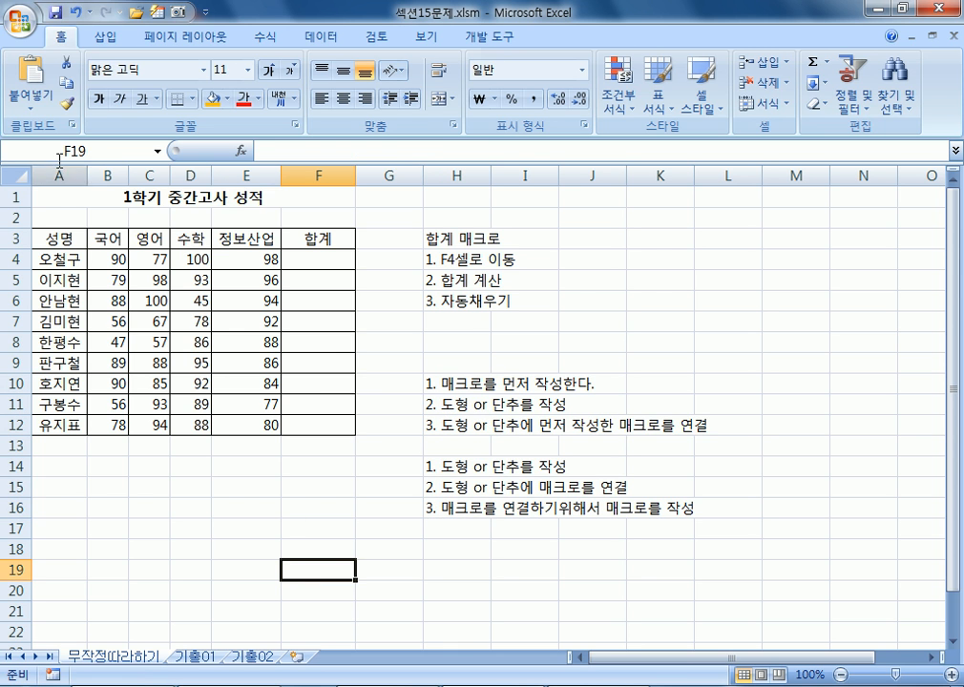
click(58, 197)
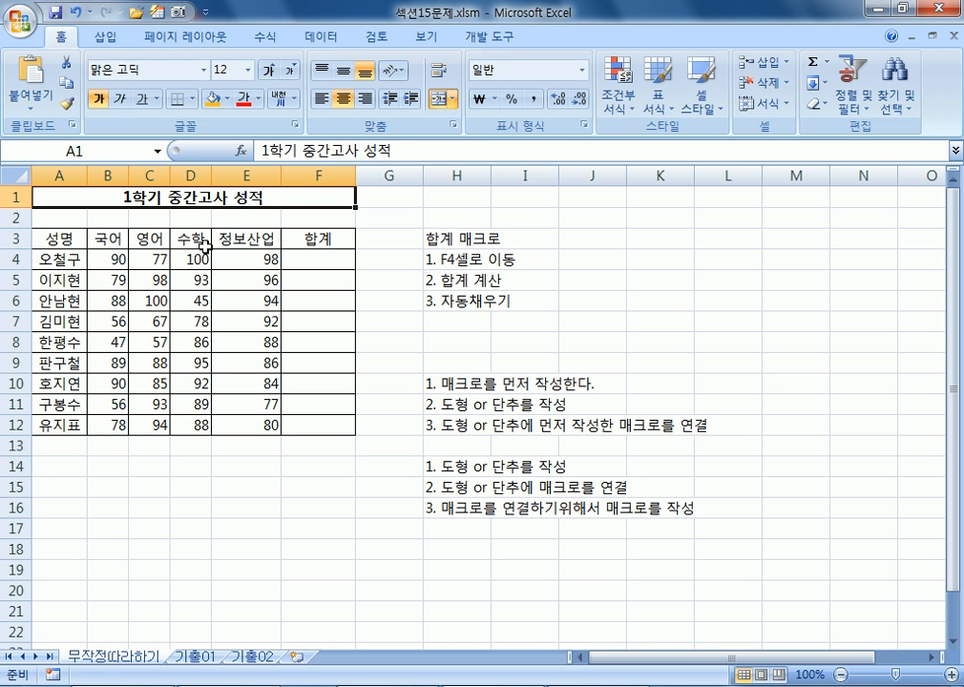
click(823, 266)
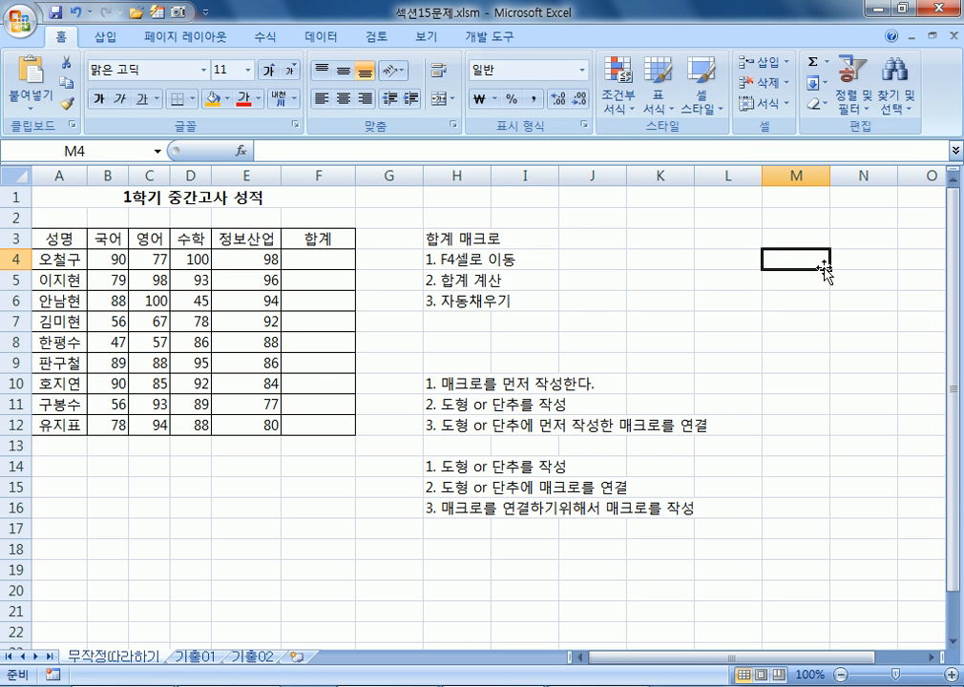
click(372, 542)
click(318, 258)
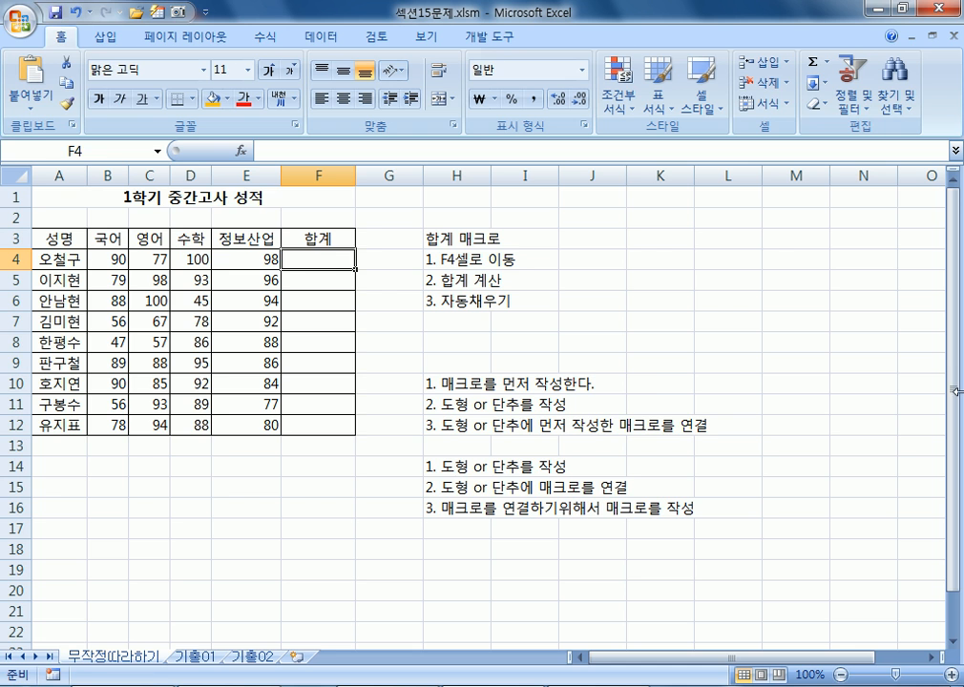
click(499, 317)
click(314, 259)
click(652, 382)
click(802, 321)
click(327, 254)
click(51, 196)
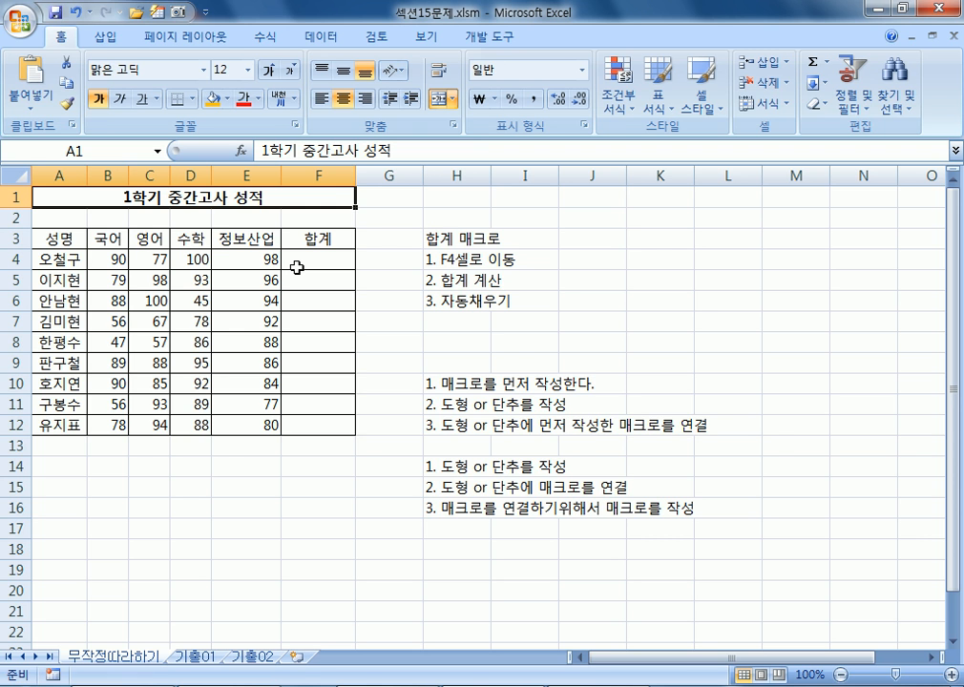
Turn off the option 리본 메뉴에 개발 도구 탭 표시 in the basic Excel options and apply the change
click(489, 36)
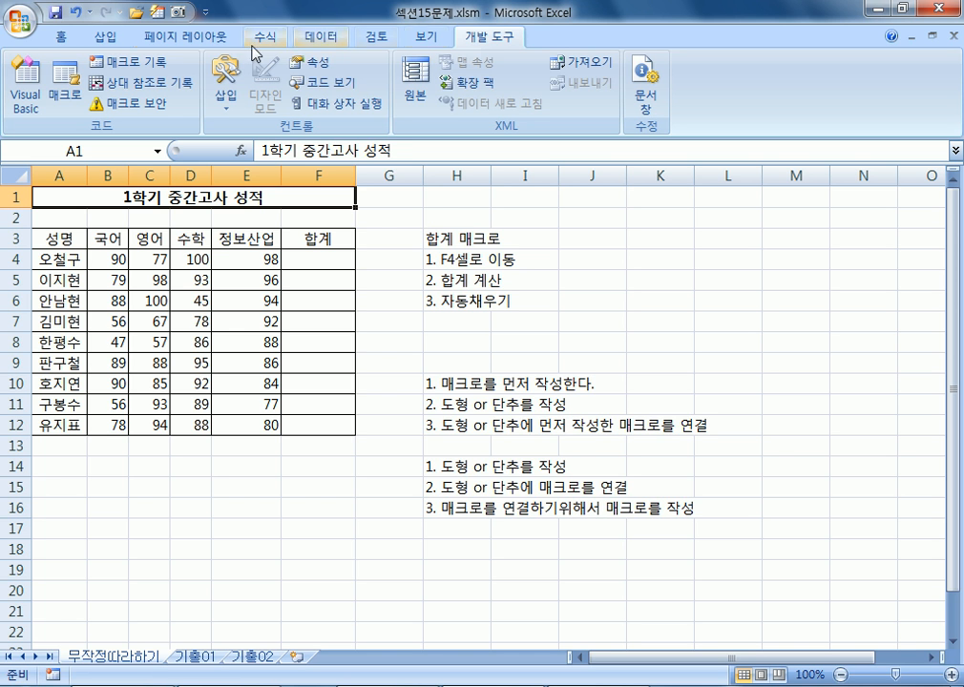
click(19, 21)
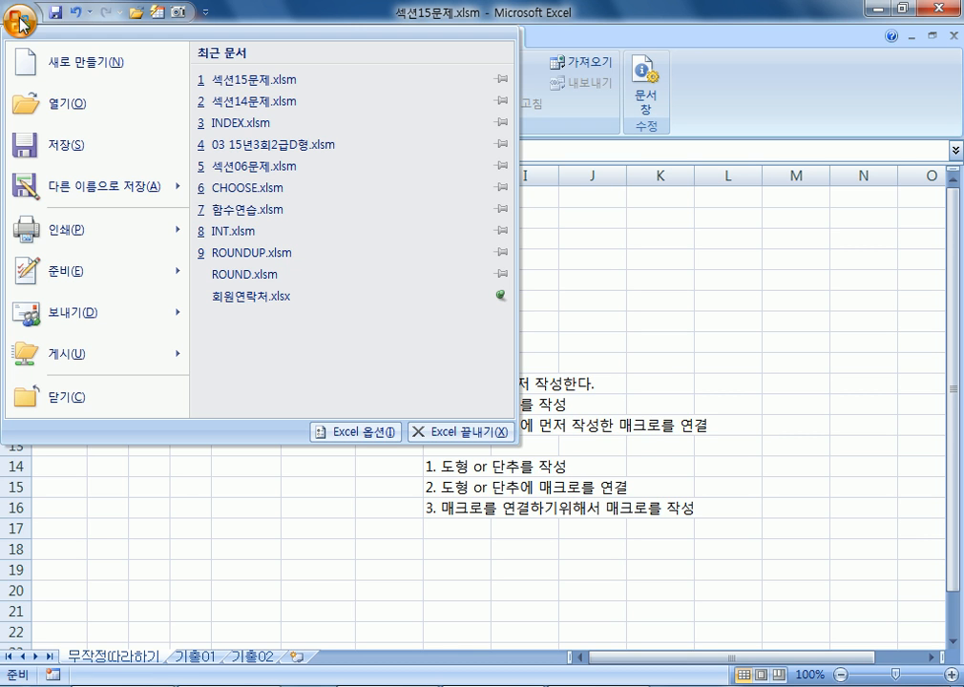
click(365, 432)
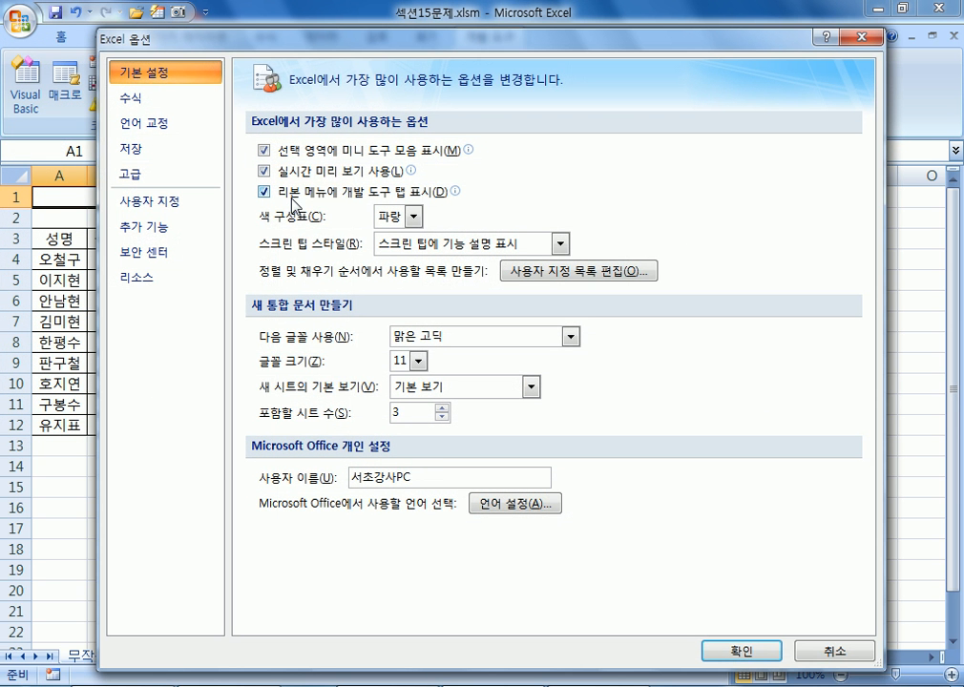
click(293, 202)
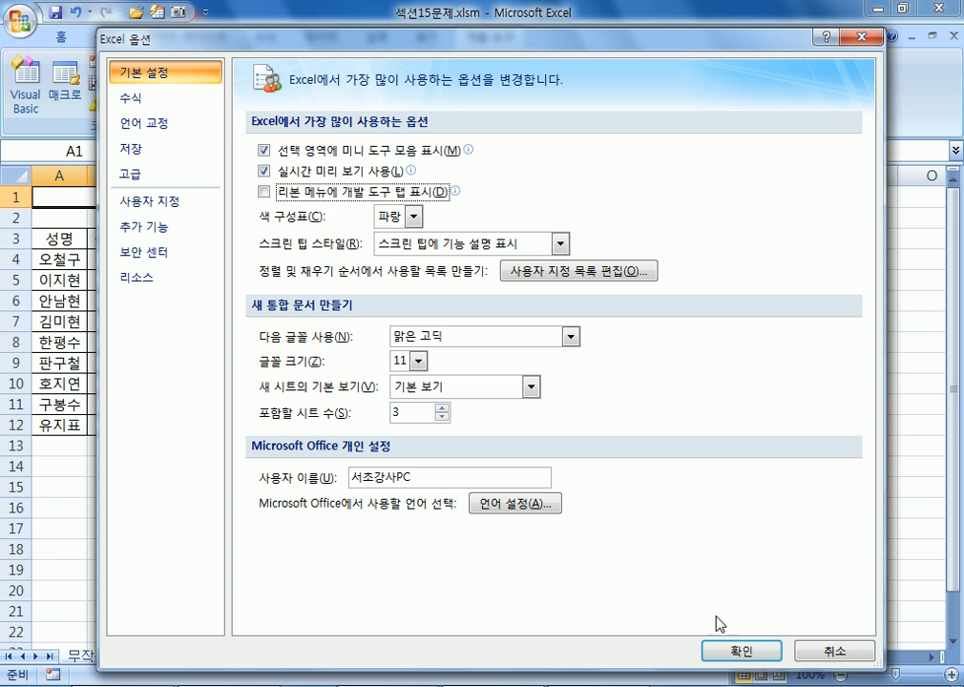
click(714, 647)
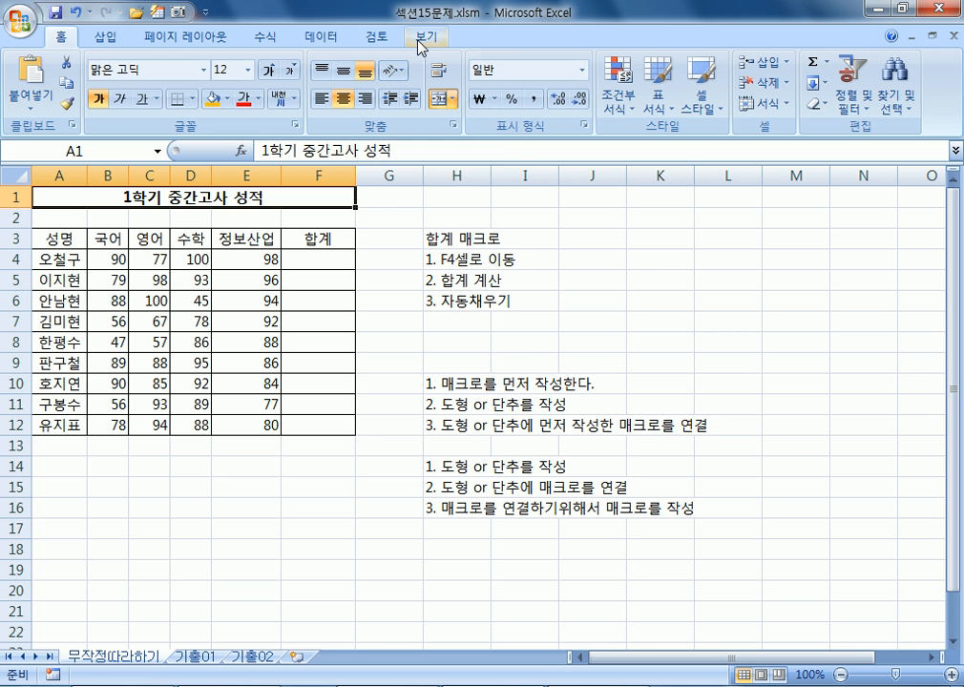
Enable the option 리본 메뉴에 개발 도구 탭 표시 in the basic Excel options and apply the change
click(29, 26)
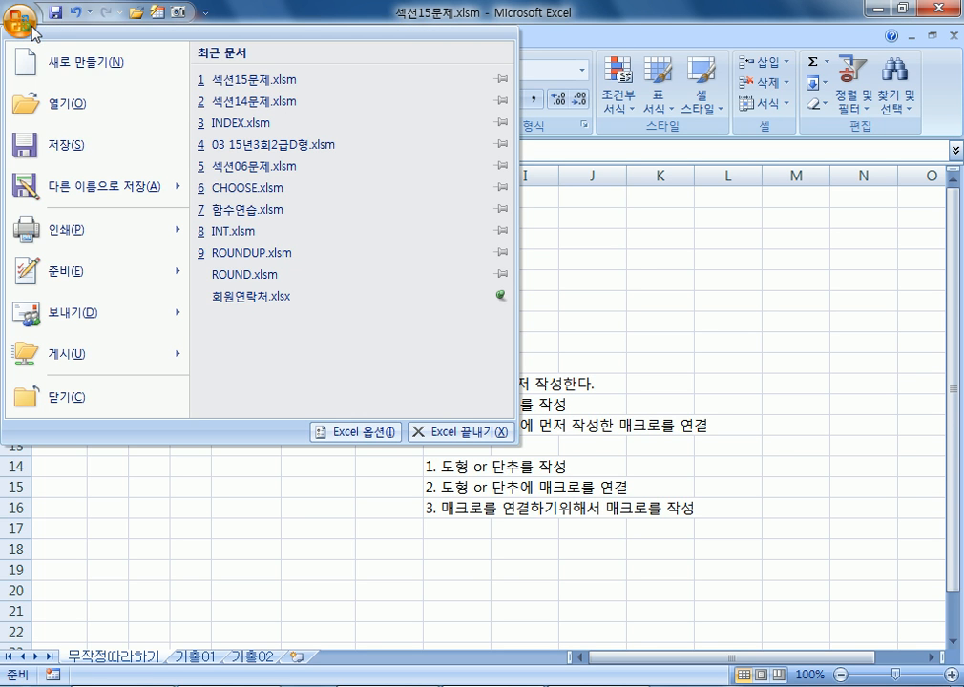
click(382, 434)
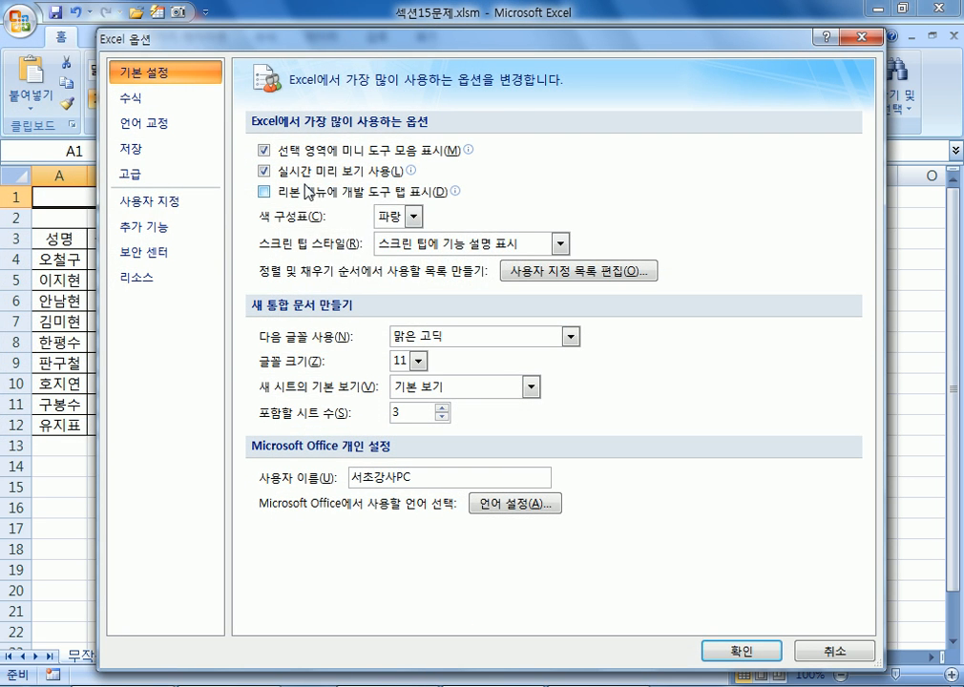
click(308, 198)
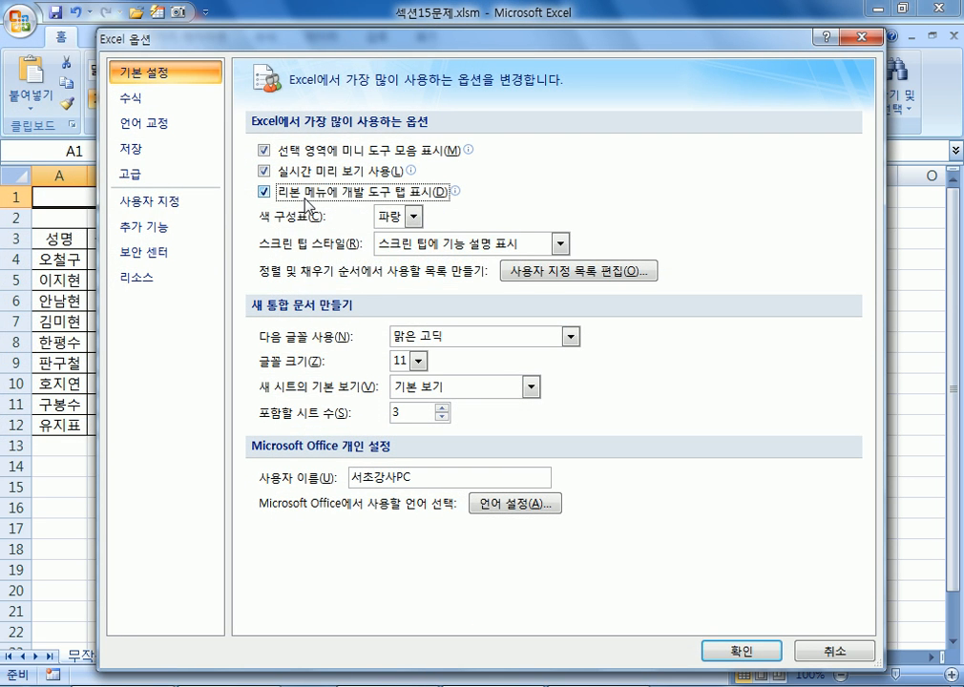
drag(337, 42, 316, 271)
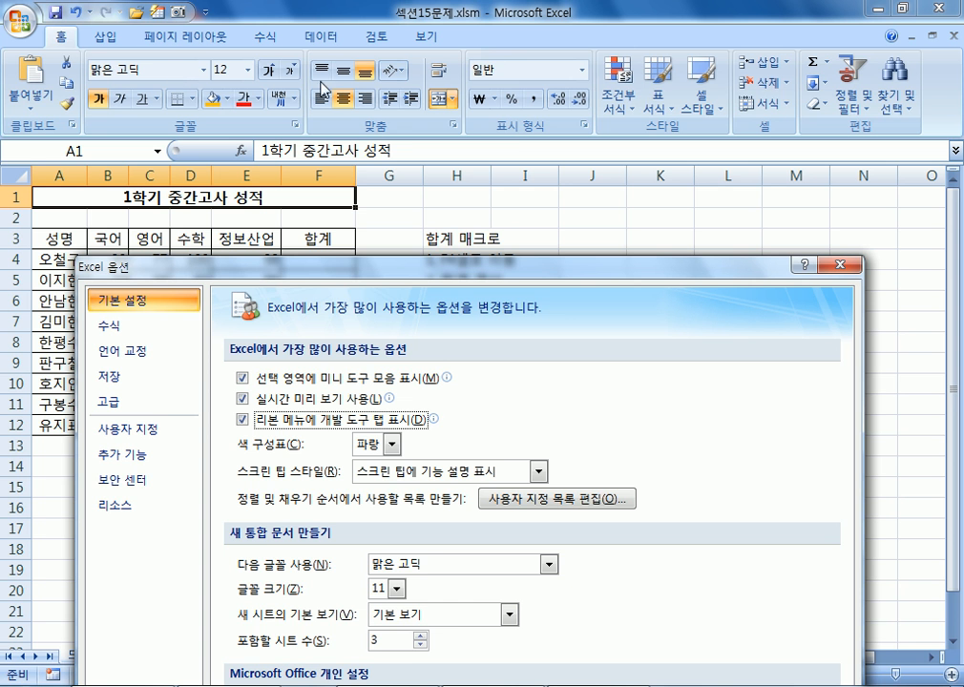
drag(413, 271, 394, 73)
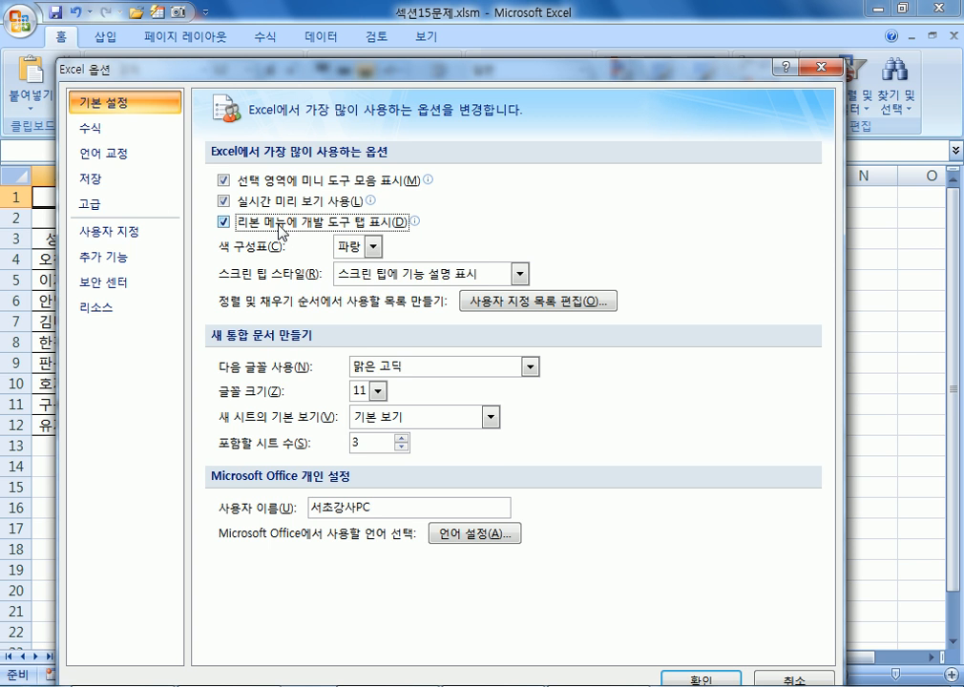
click(686, 677)
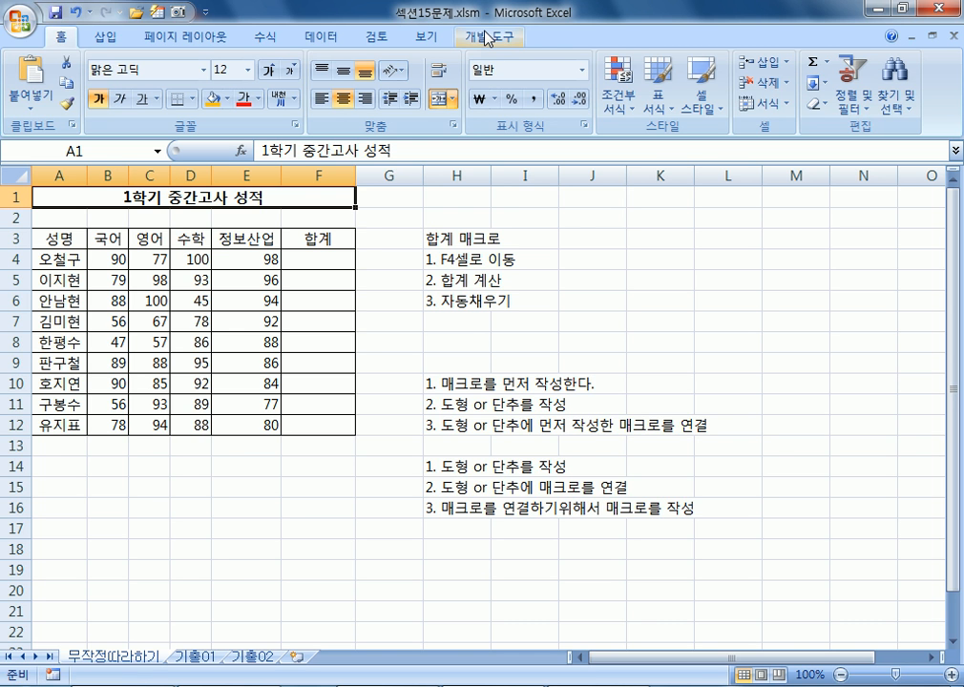
Launch Microsoft Excel 2010 with a blank workbook and view its file commands in comparison with Excel 2007
key(super)
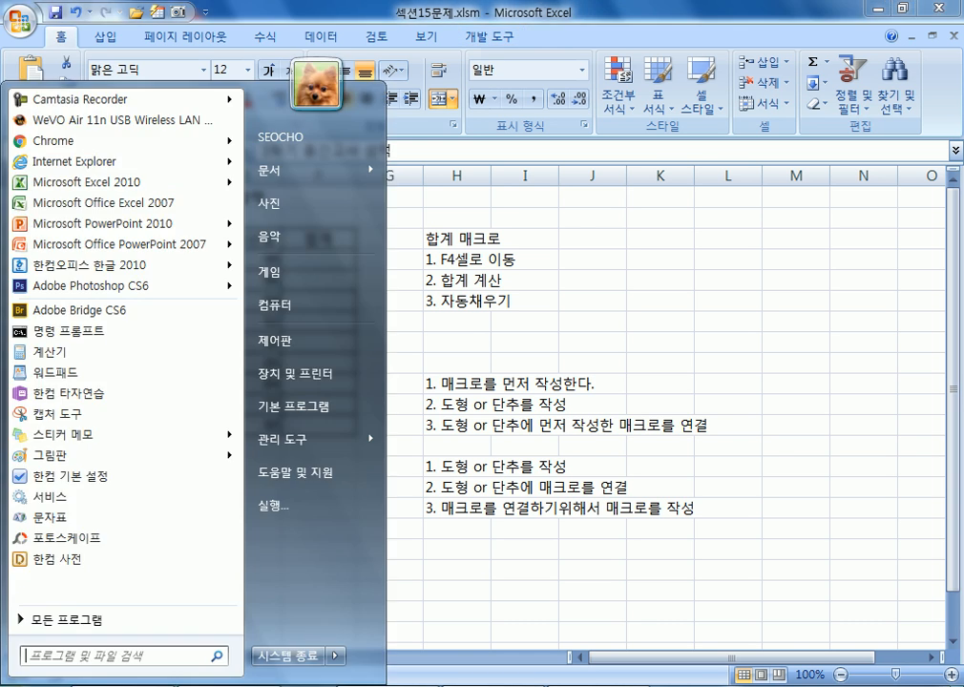
click(118, 184)
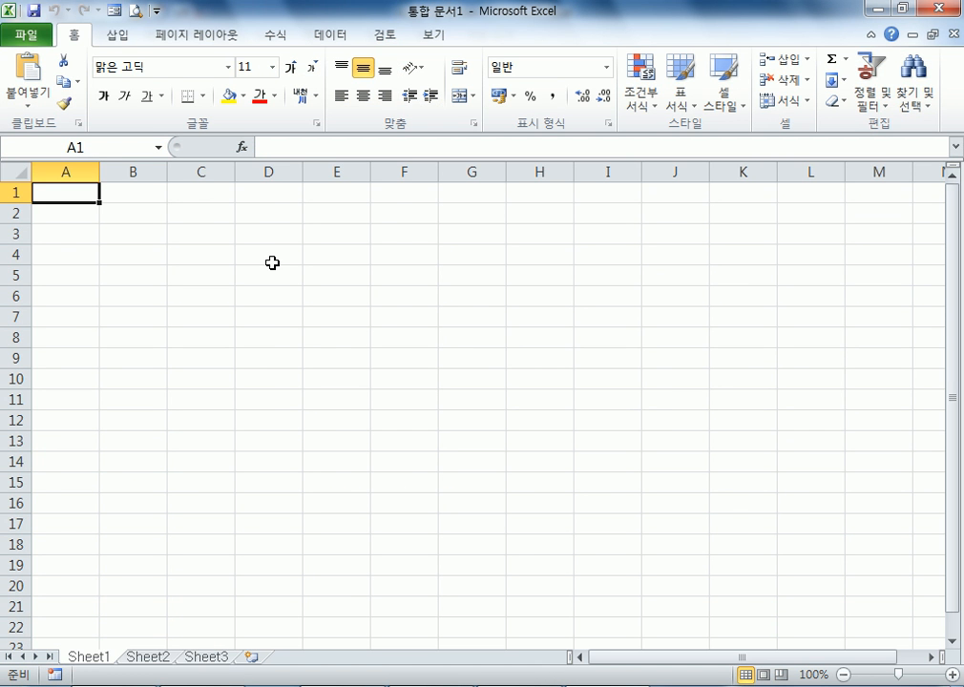
click(27, 40)
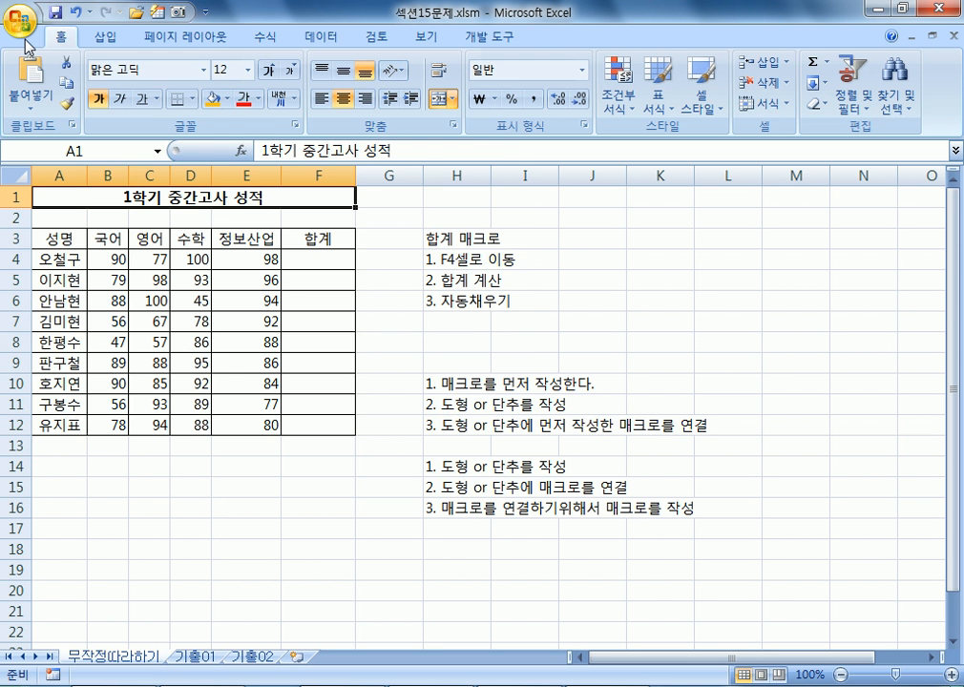
click(24, 29)
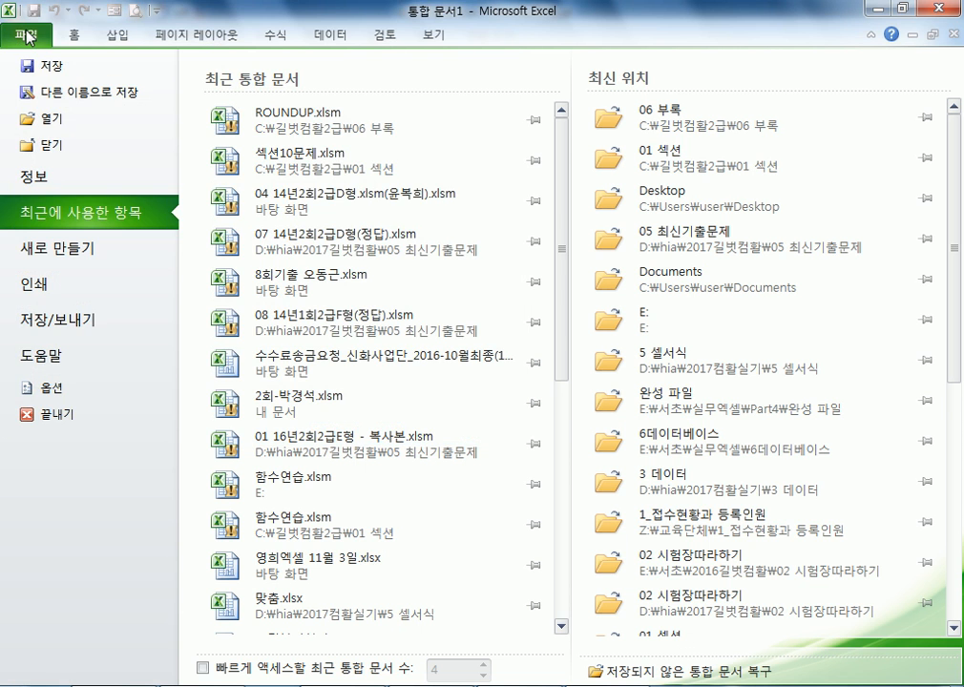
click(77, 36)
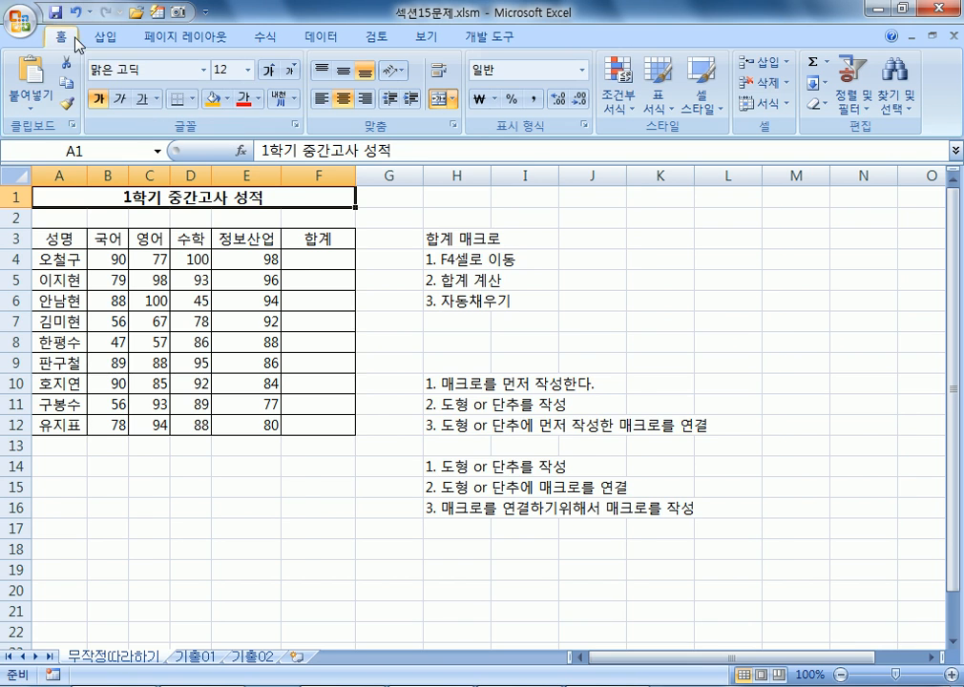
Switch to the Excel 2010 window and place it below the ribbon of 섹션15문제.xlsm so both ribbons can be compared
key(alt+Tab)
drag(180, 12, 250, 180)
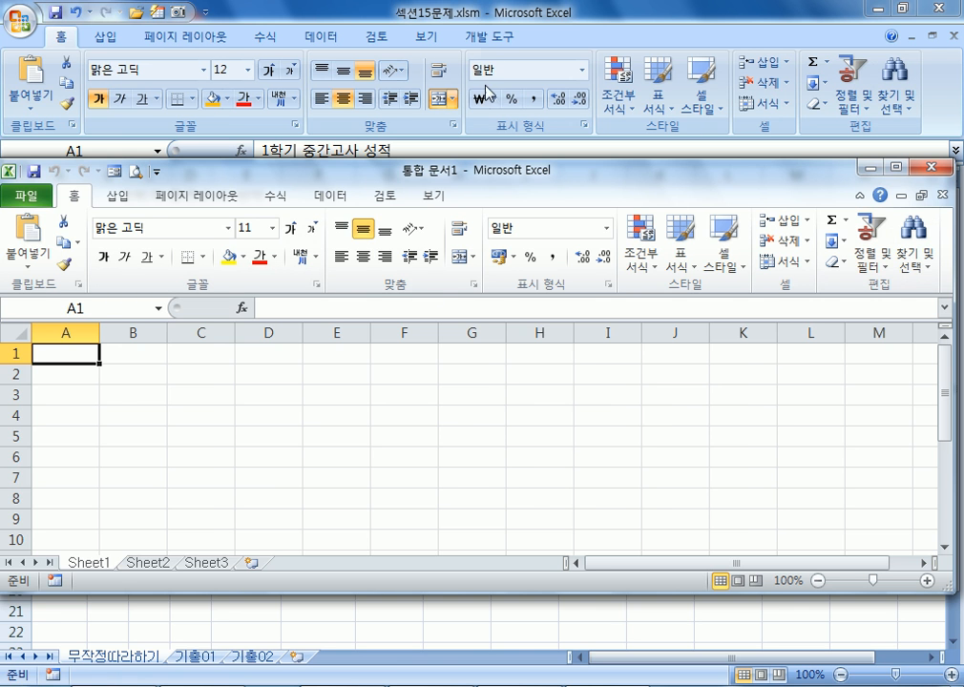
Compare the 삽입 ribbon commands in the Excel 2007 and Excel 2010 windows and maximize the Excel 2010 window
click(103, 39)
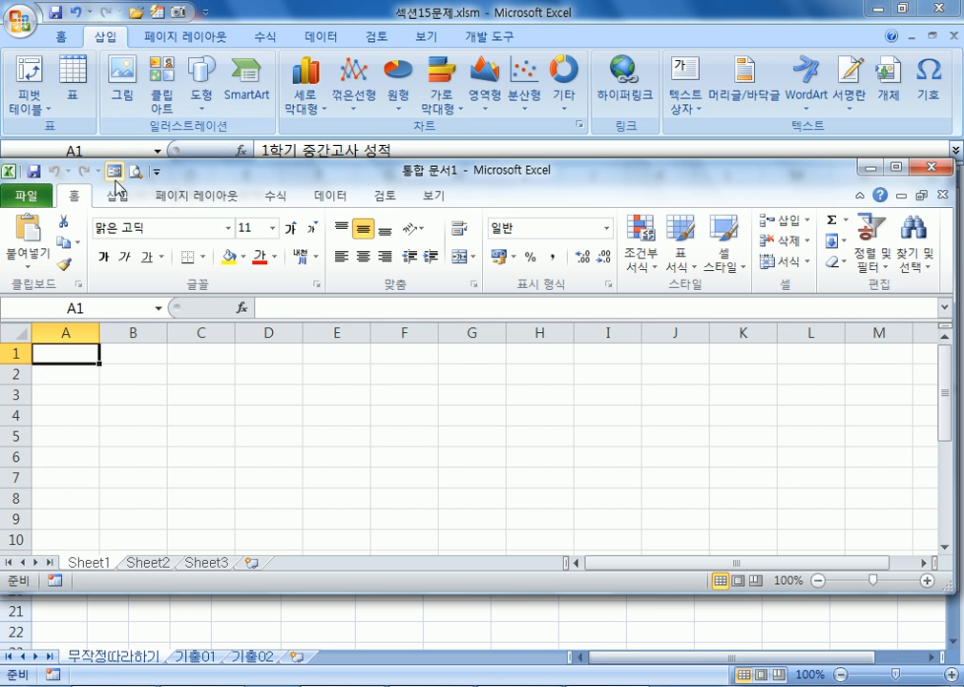
click(119, 197)
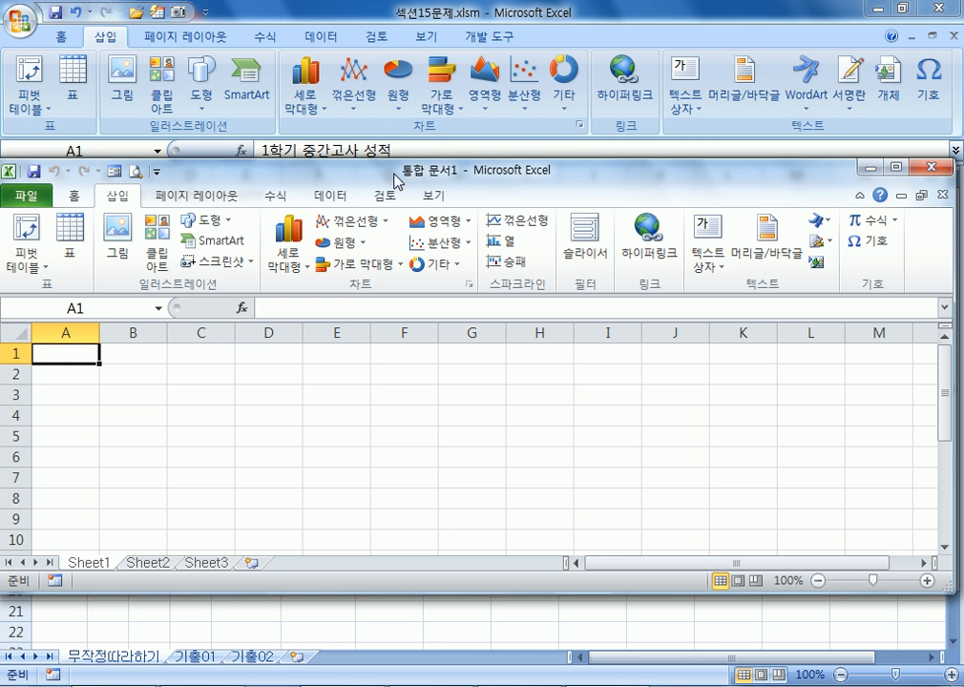
double_click(363, 181)
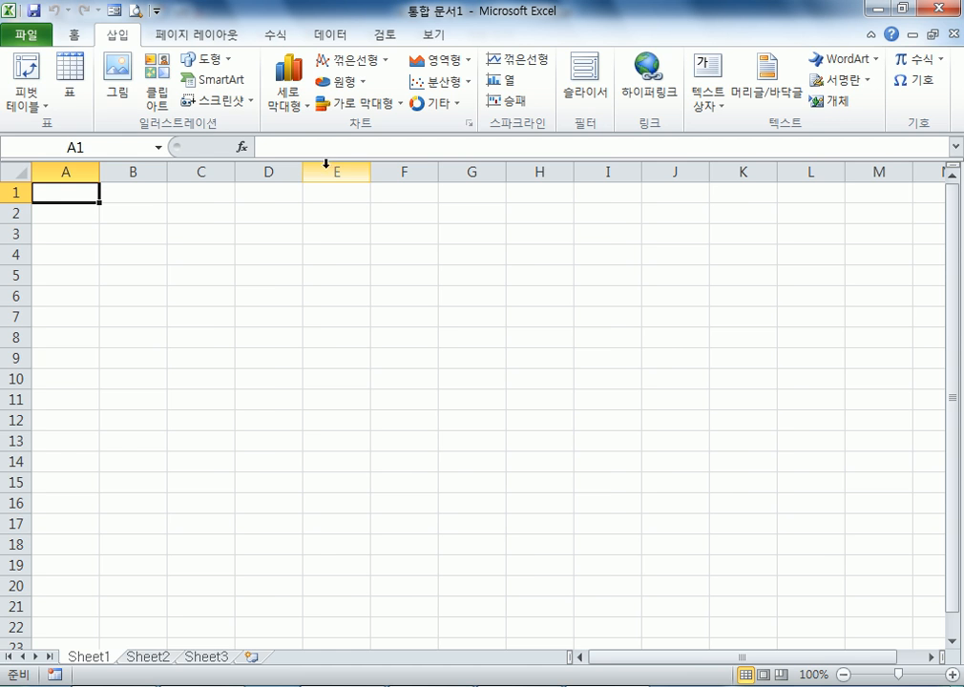
Open the Excel options in both Excel 2010 and Excel 2007 and compare where the developer tools setting is offered
click(29, 38)
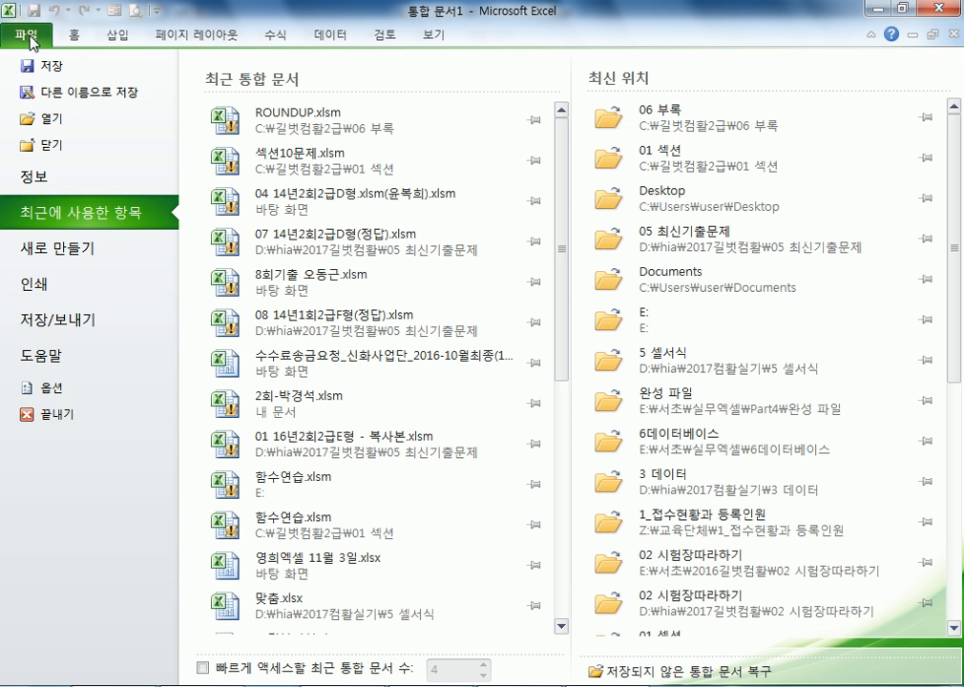
click(50, 391)
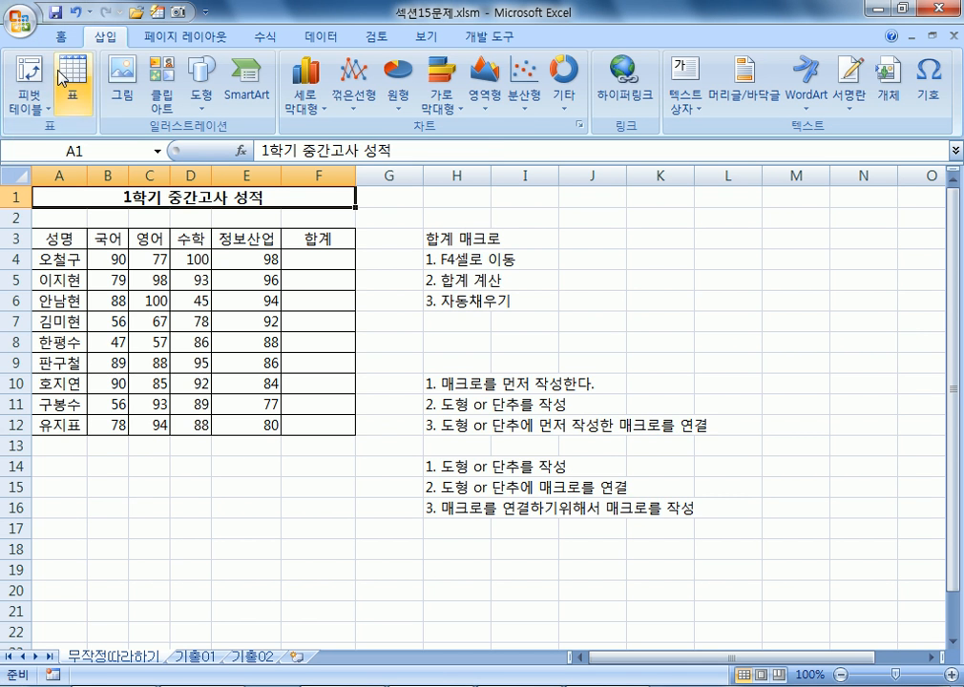
click(20, 21)
click(341, 432)
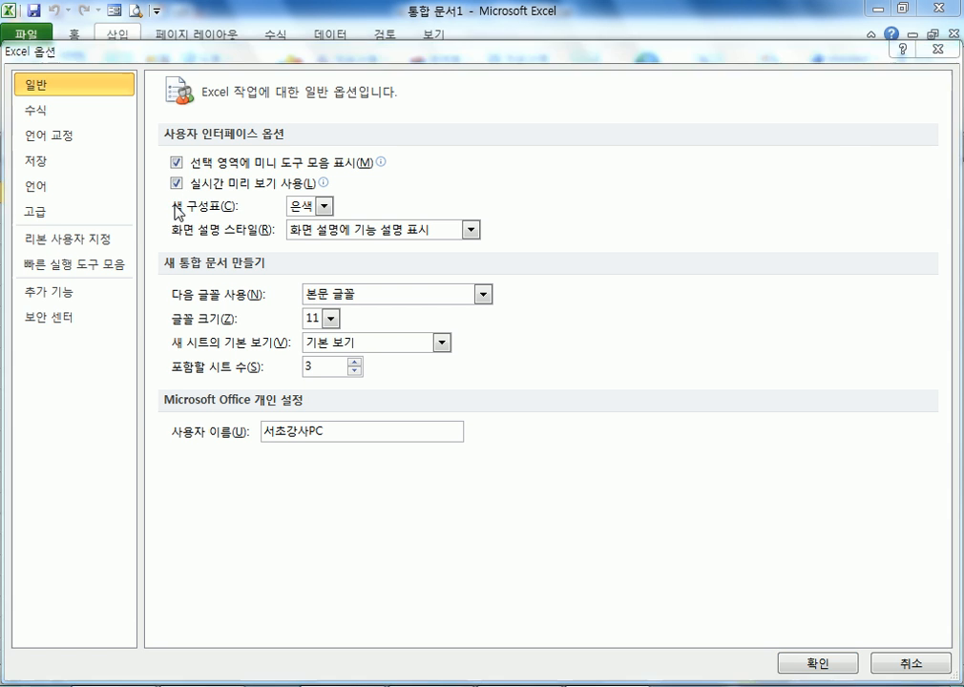
key(alt+Tab)
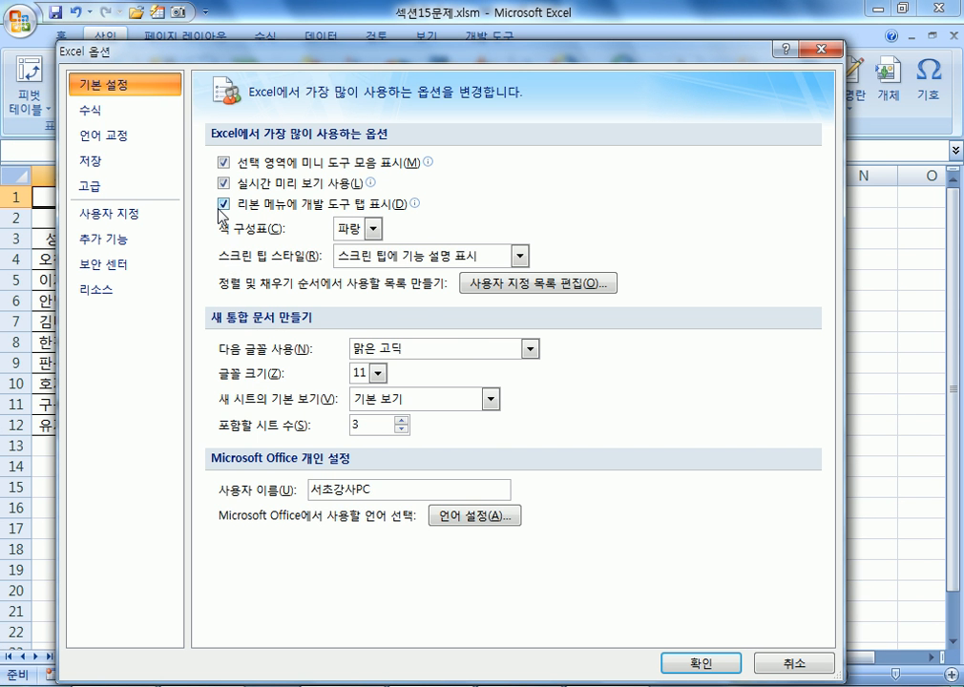
Switch to Excel 2010, enable 개발 도구 in the ribbon customization options, apply it and show the developer tools
key(alt+Tab)
key(alt+Tab)
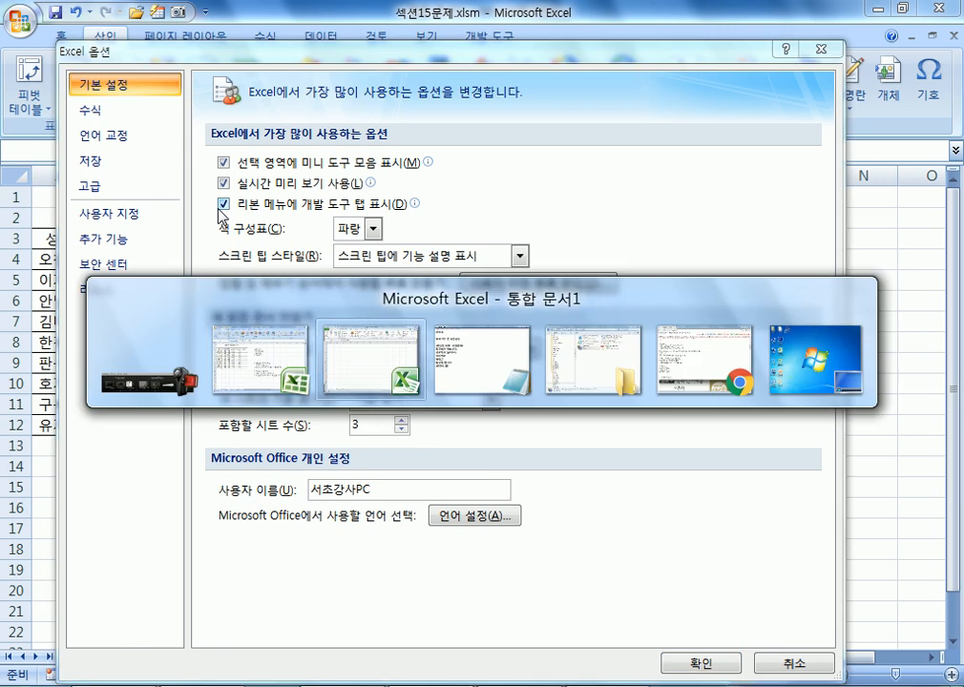
click(41, 252)
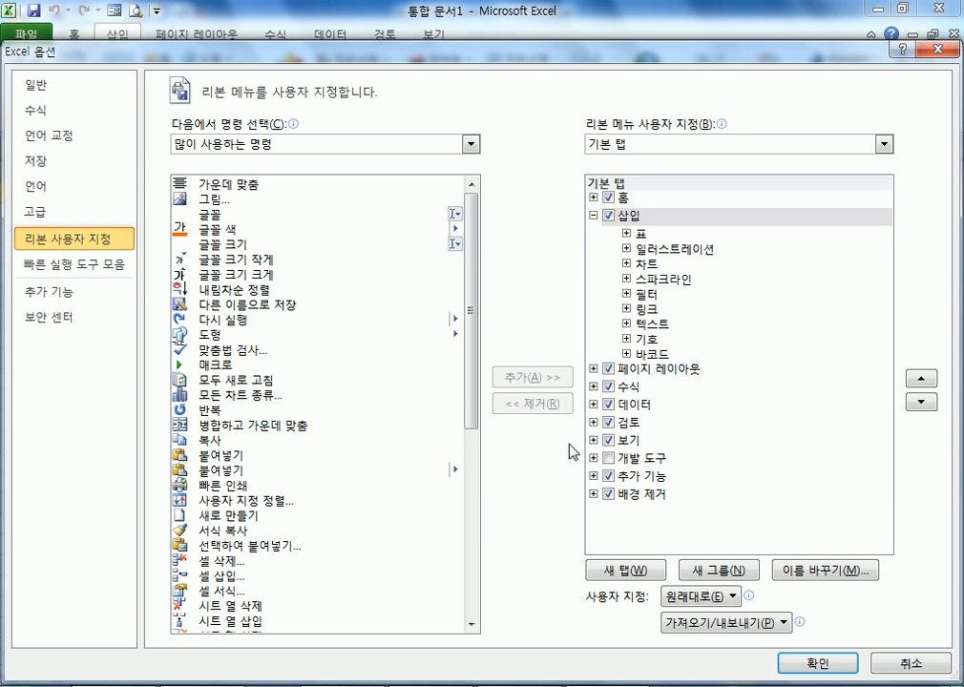
click(610, 459)
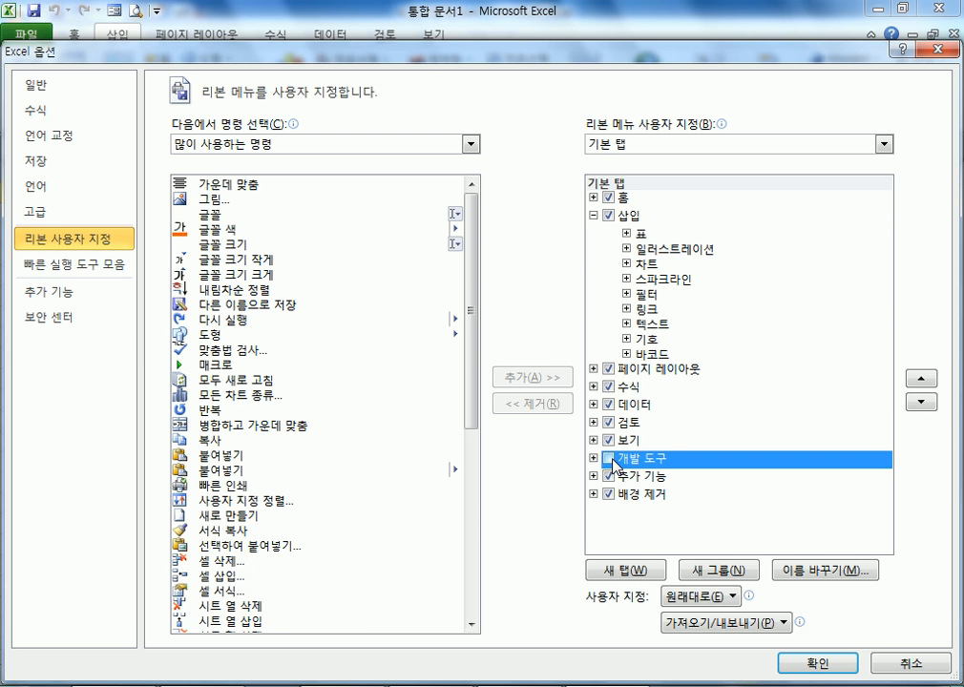
click(593, 214)
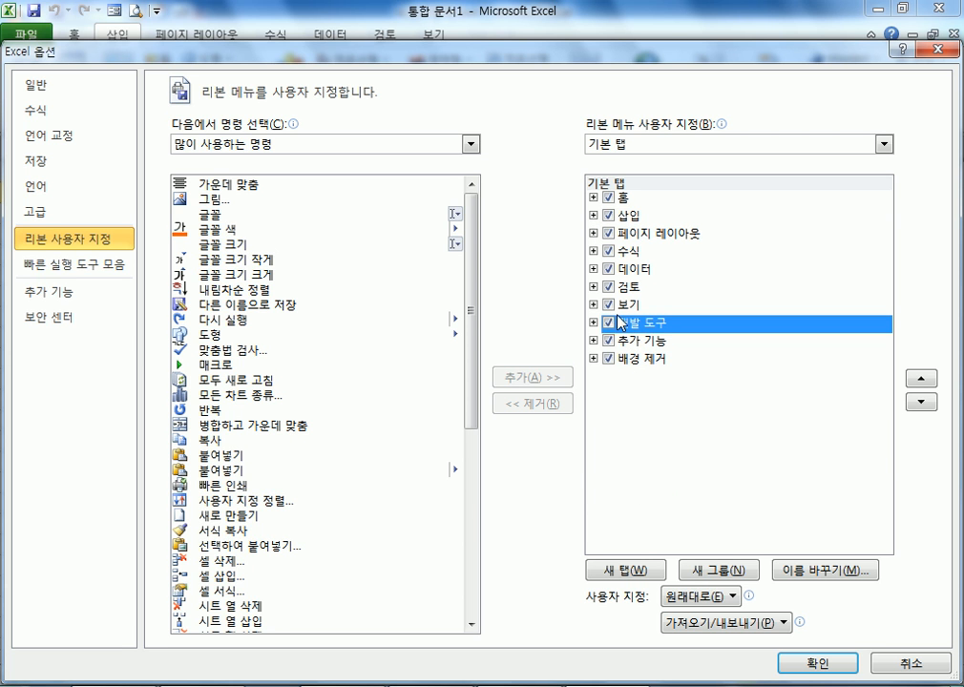
click(608, 322)
click(818, 663)
click(492, 46)
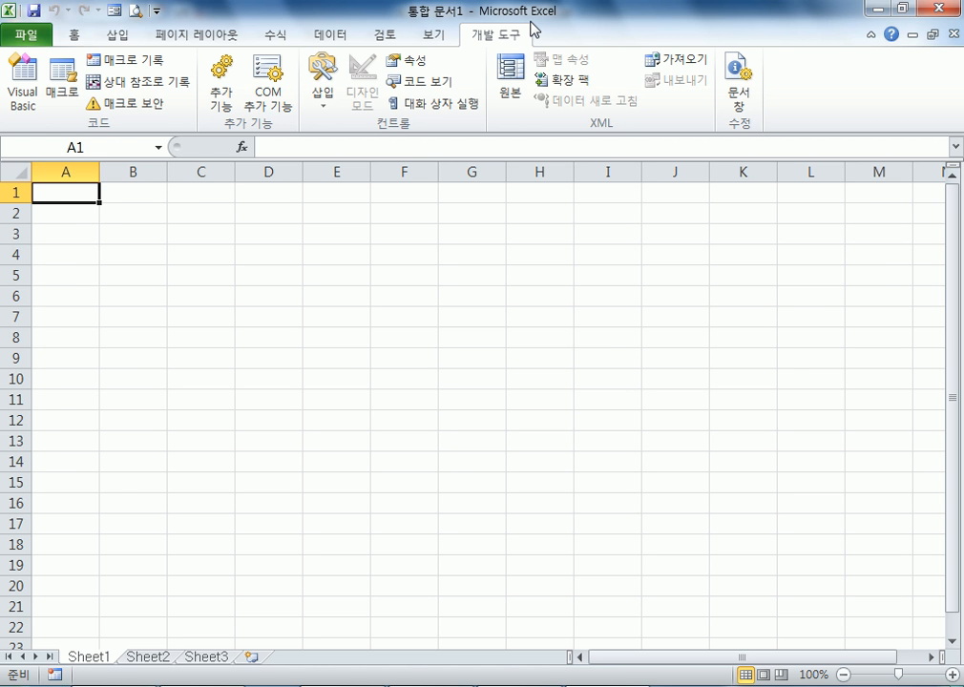
Switch to Excel 2007, review the basic settings containing 리본 메뉴에 개발 도구 탭 표시 in the Excel options, and close them
key(alt+Tab)
key(alt+Tab)
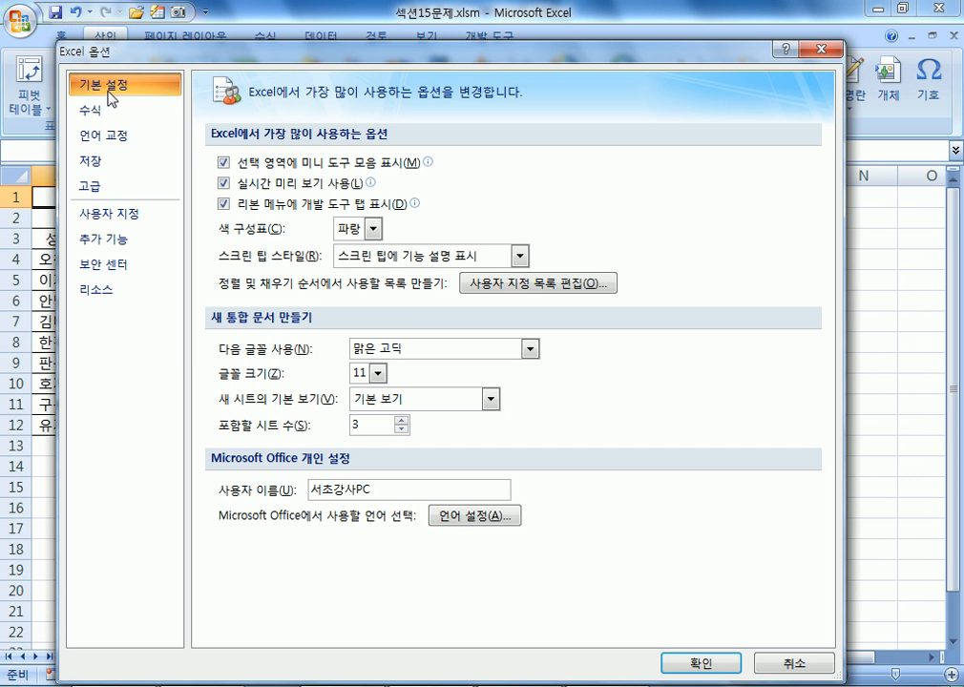
key(Escape)
click(21, 19)
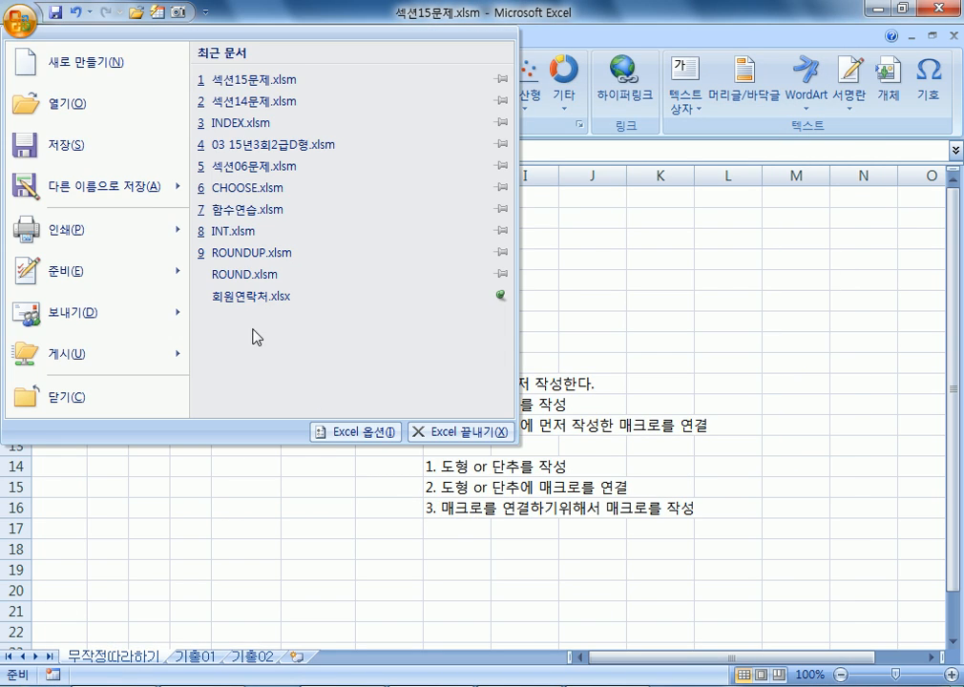
click(354, 432)
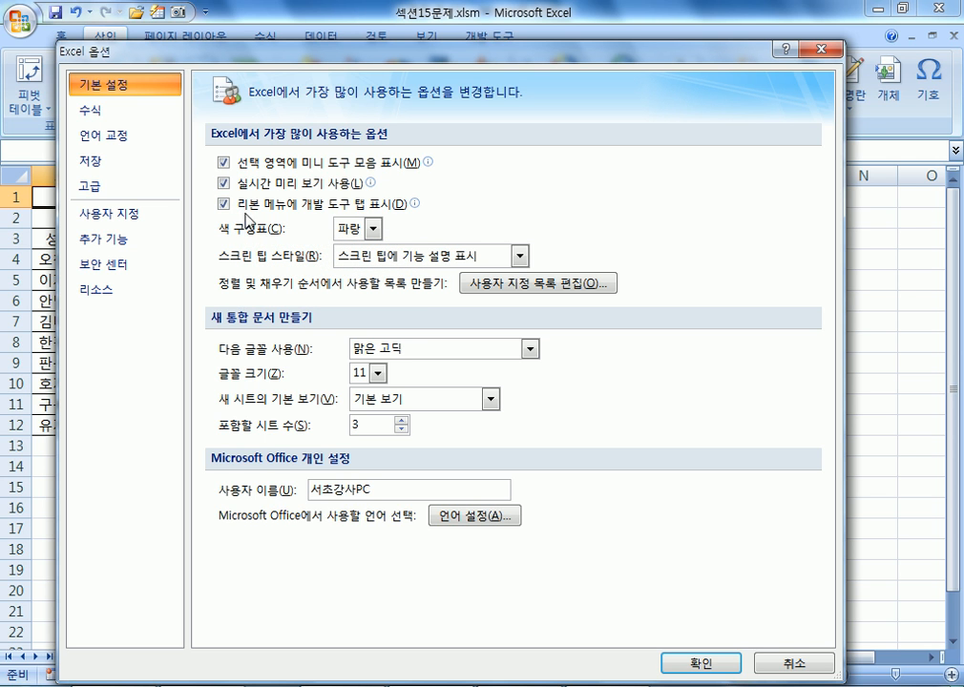
drag(346, 59, 342, 105)
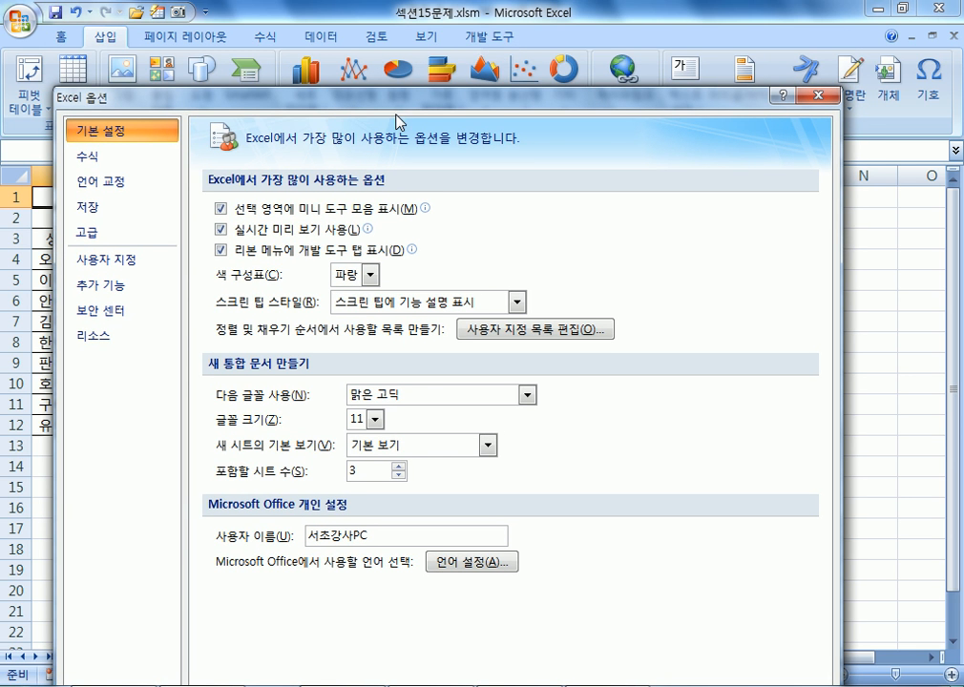
drag(398, 105, 407, 73)
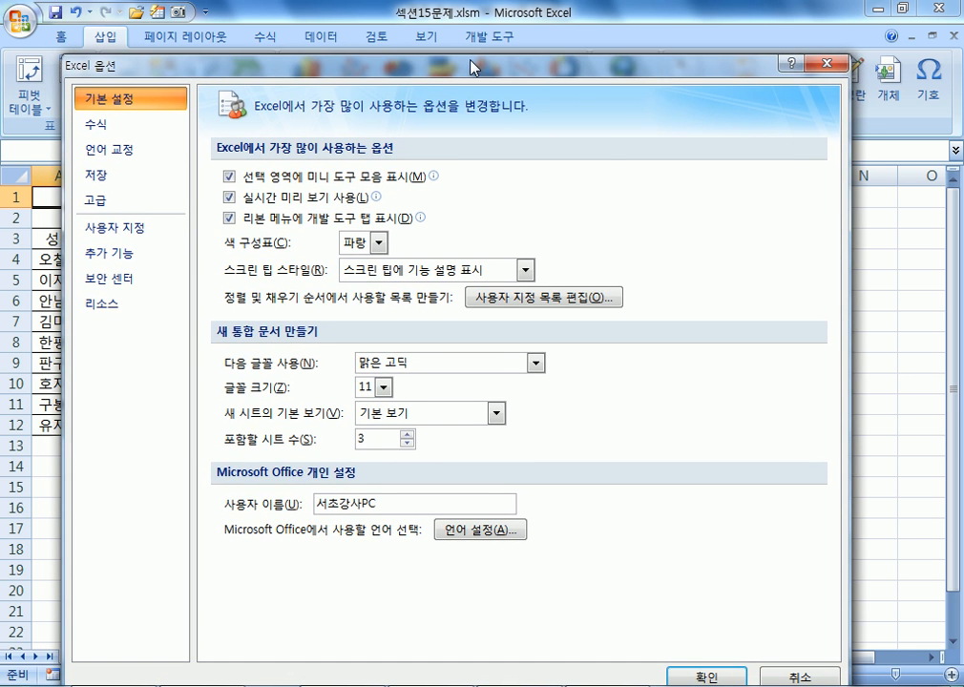
click(819, 64)
Toggle 리본 메뉴에 개발 도구 탭 표시 off and on again in the Excel 2007 basic options and apply
click(21, 20)
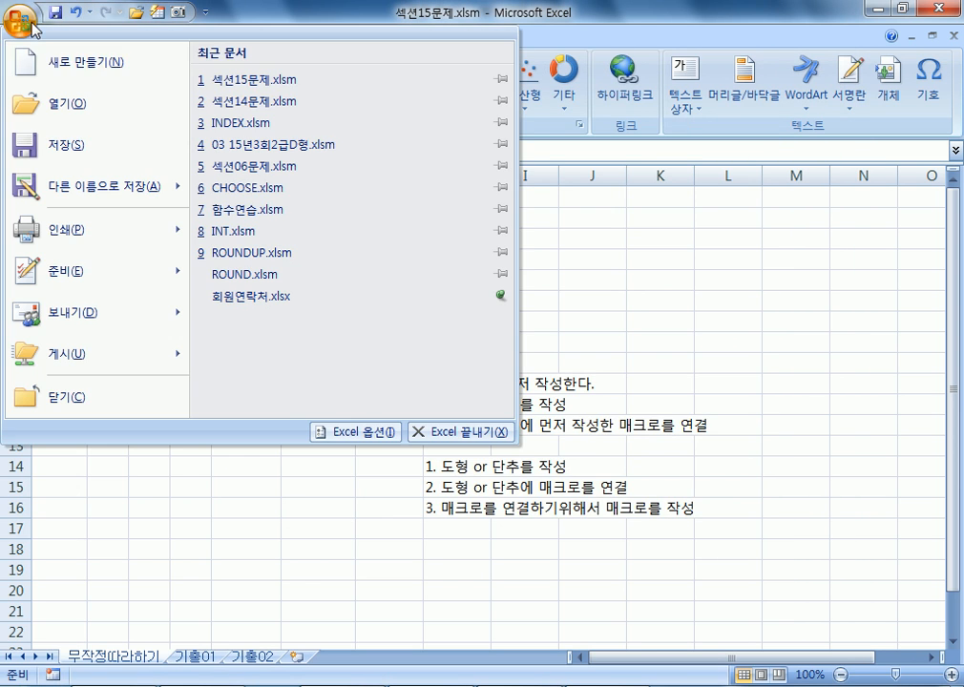
click(327, 435)
click(246, 205)
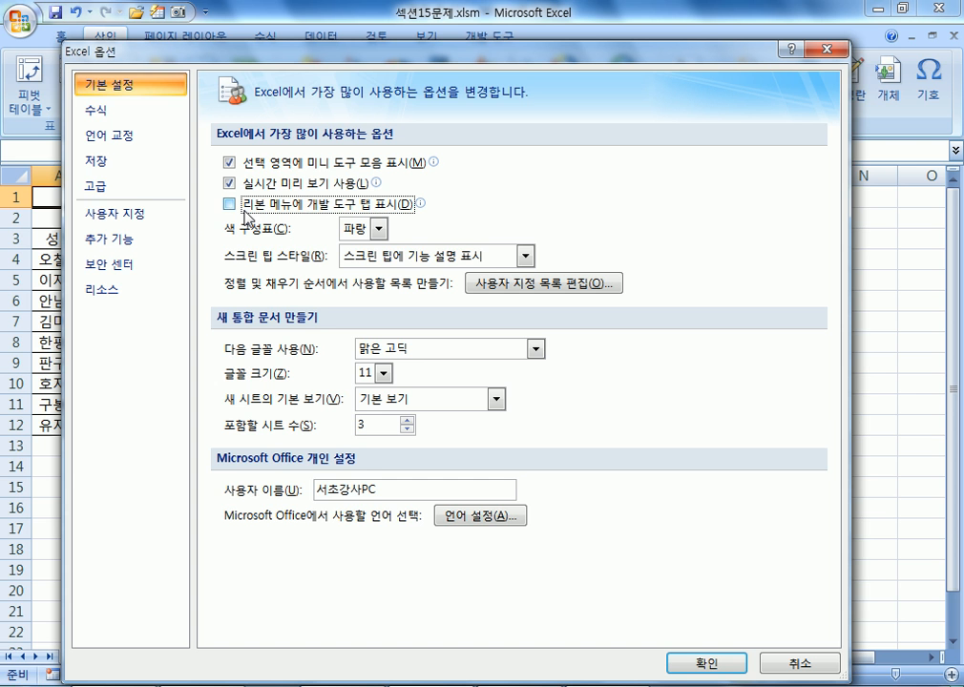
click(244, 205)
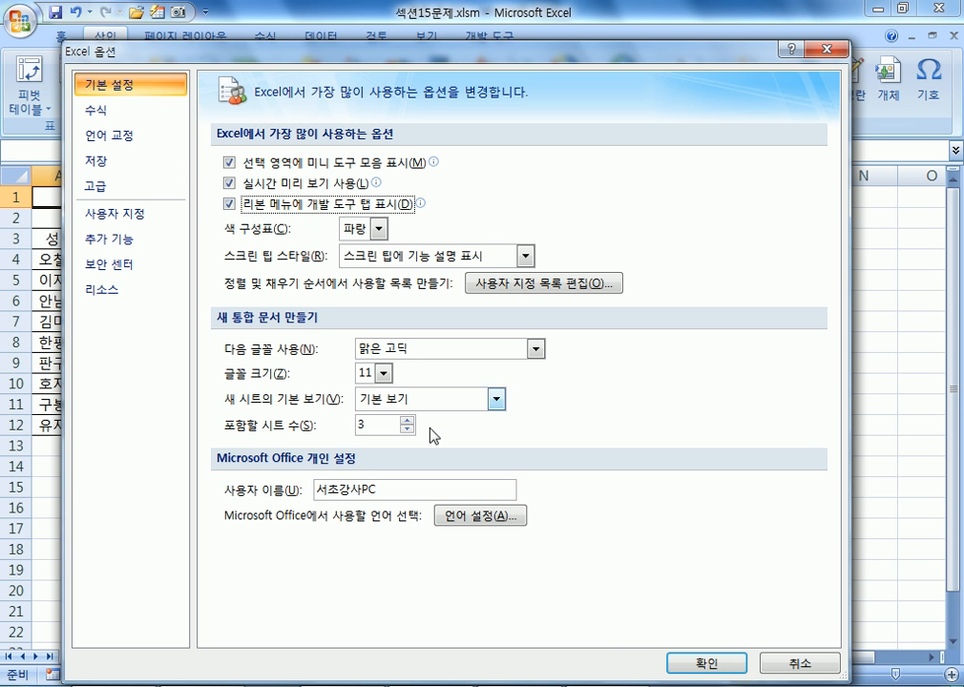
click(677, 661)
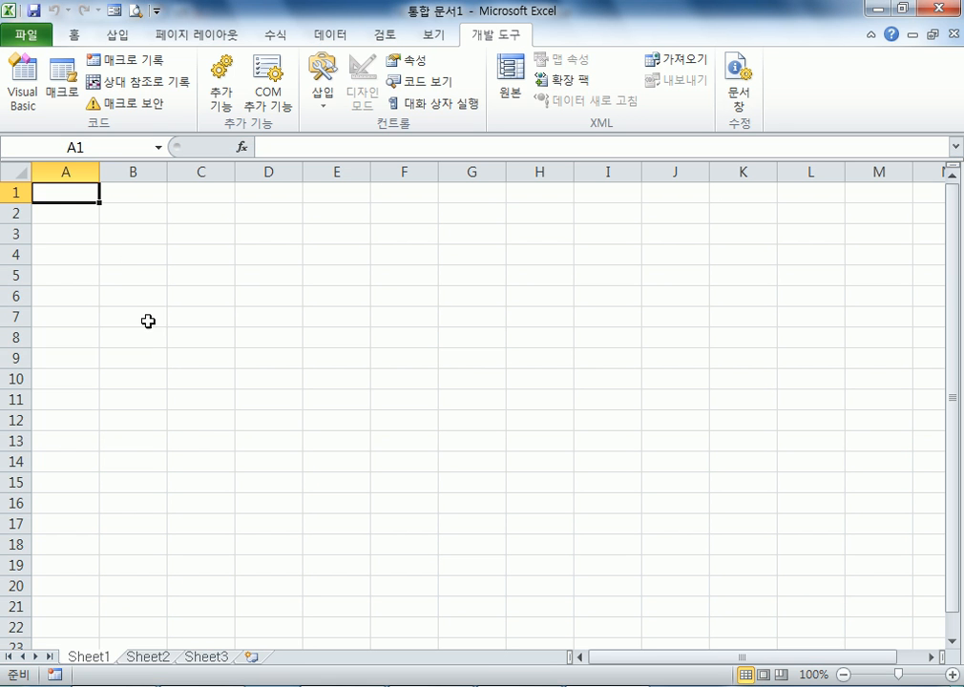
In Excel 2010, turn off 개발 도구 in the ribbon customization options, apply the change and close Excel 2010
click(26, 40)
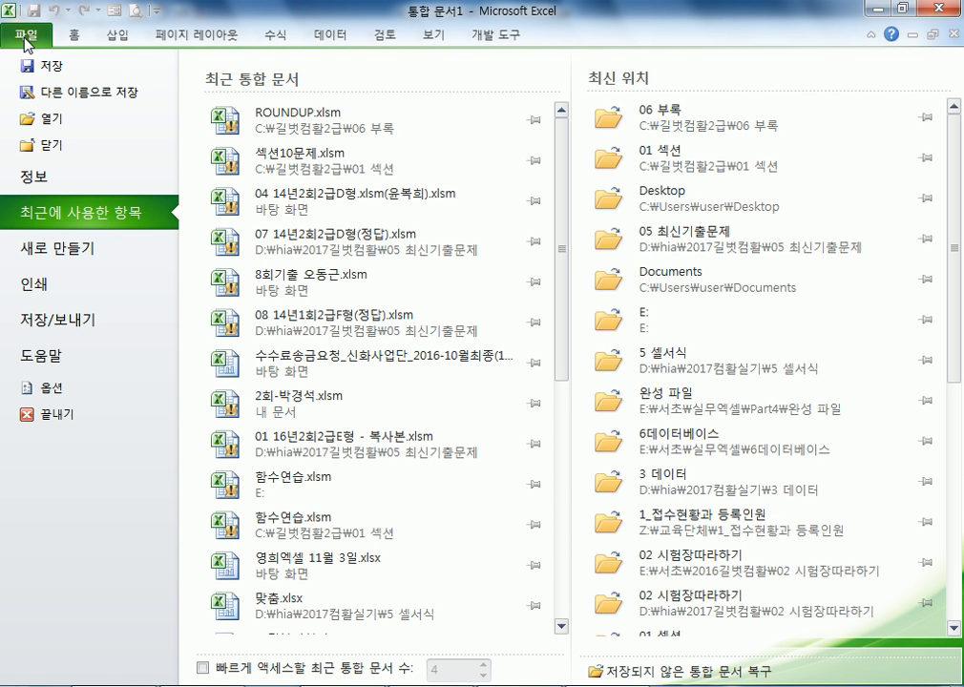
click(29, 390)
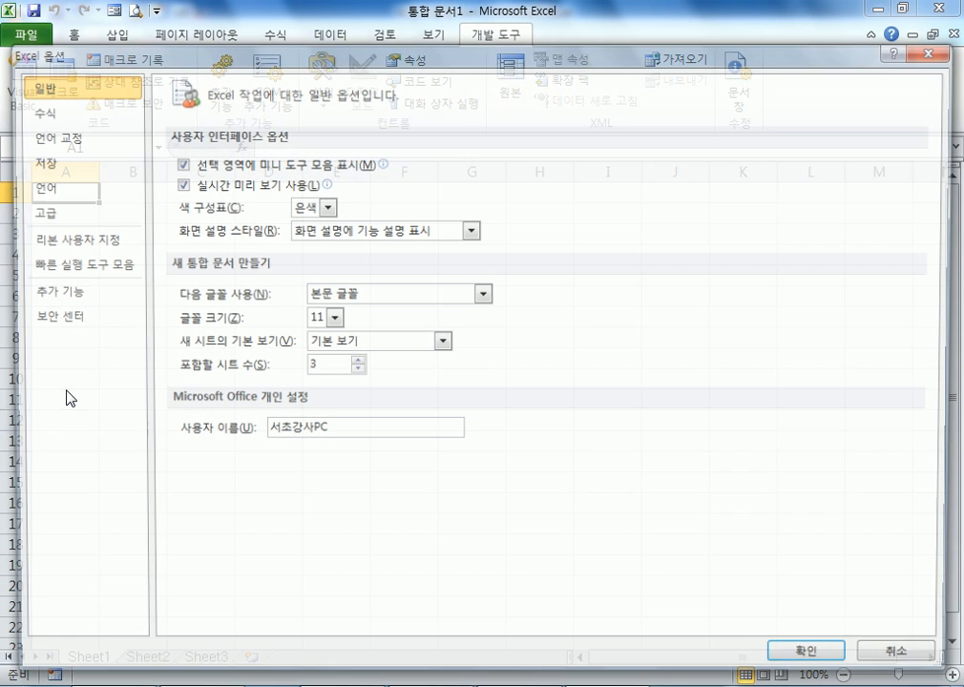
click(37, 240)
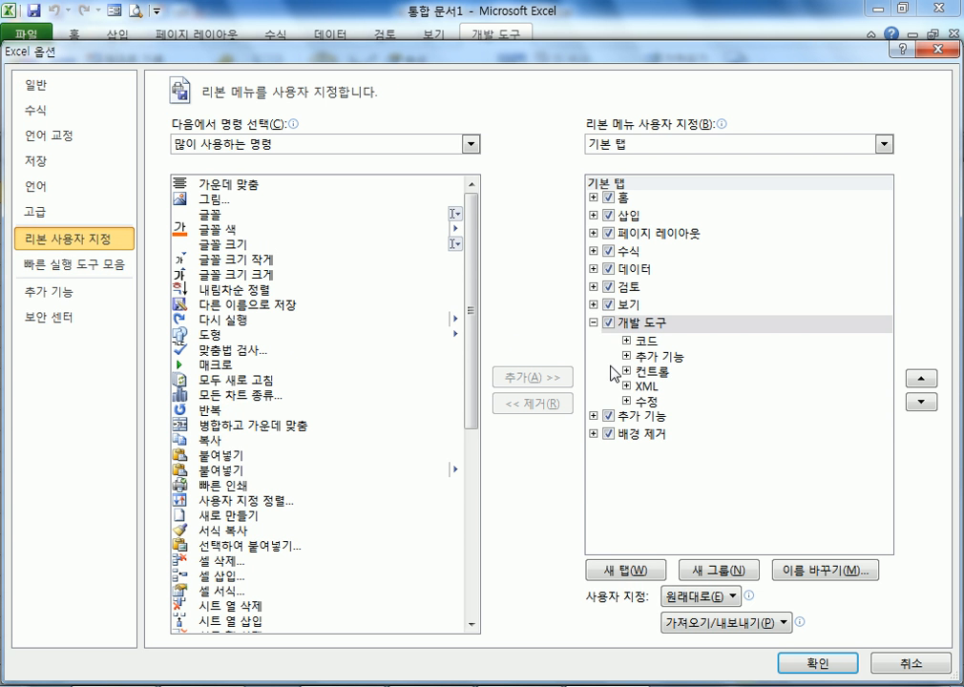
click(593, 323)
click(609, 324)
click(609, 324)
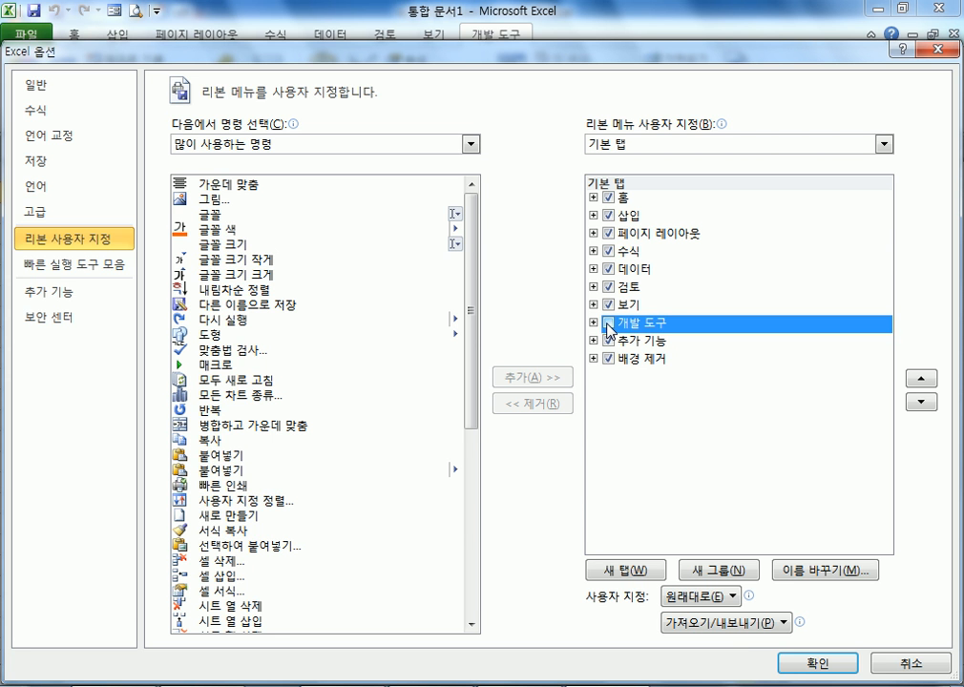
click(800, 663)
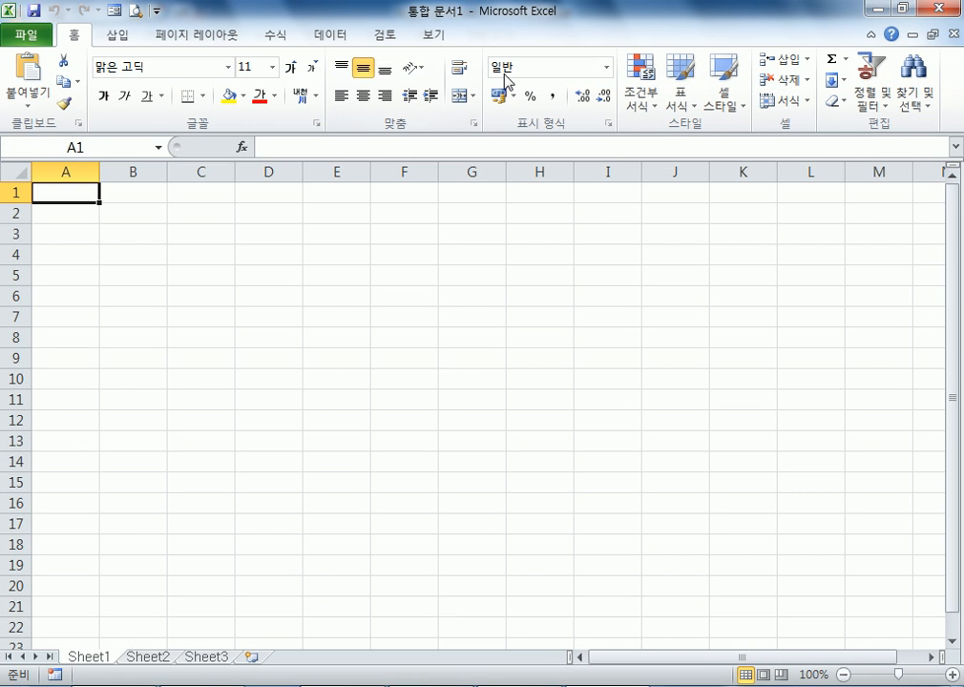
click(938, 8)
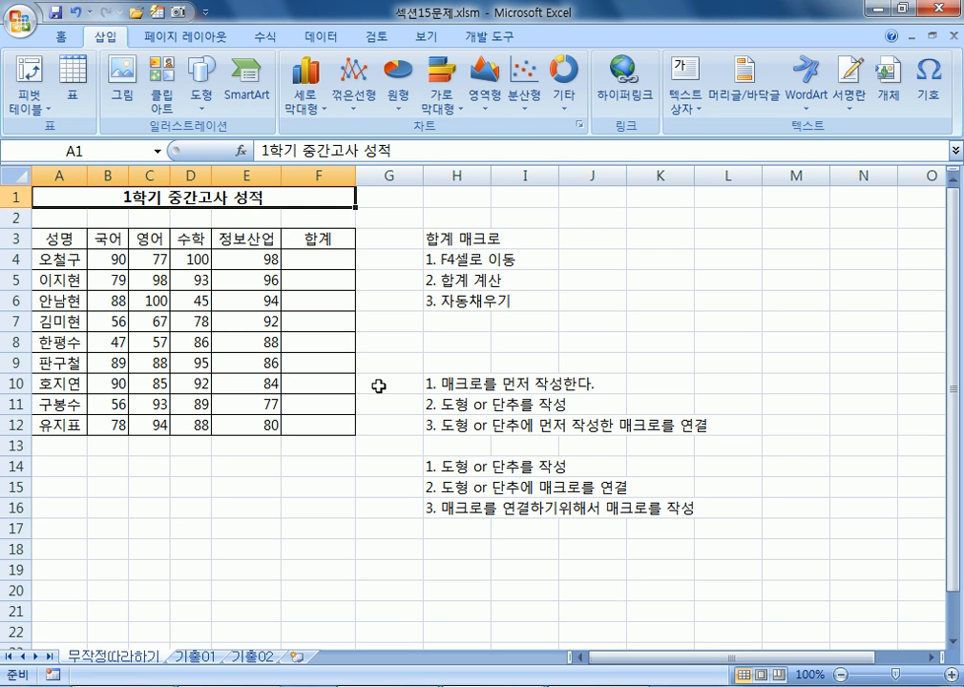
Start recording a macro named 합계 stored in 현재 통합 문서
click(495, 38)
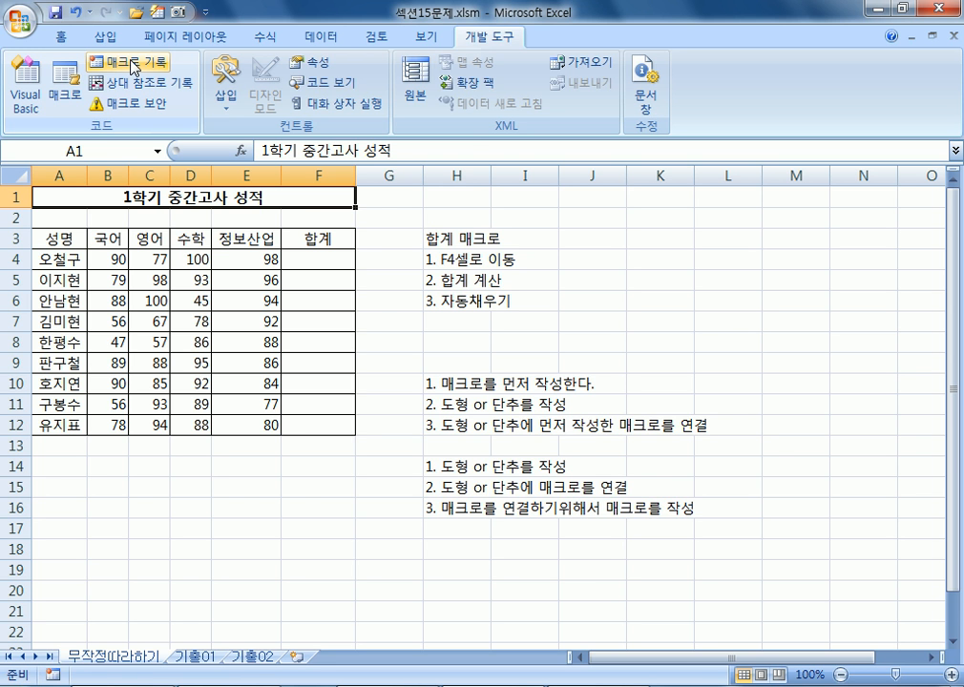
click(133, 63)
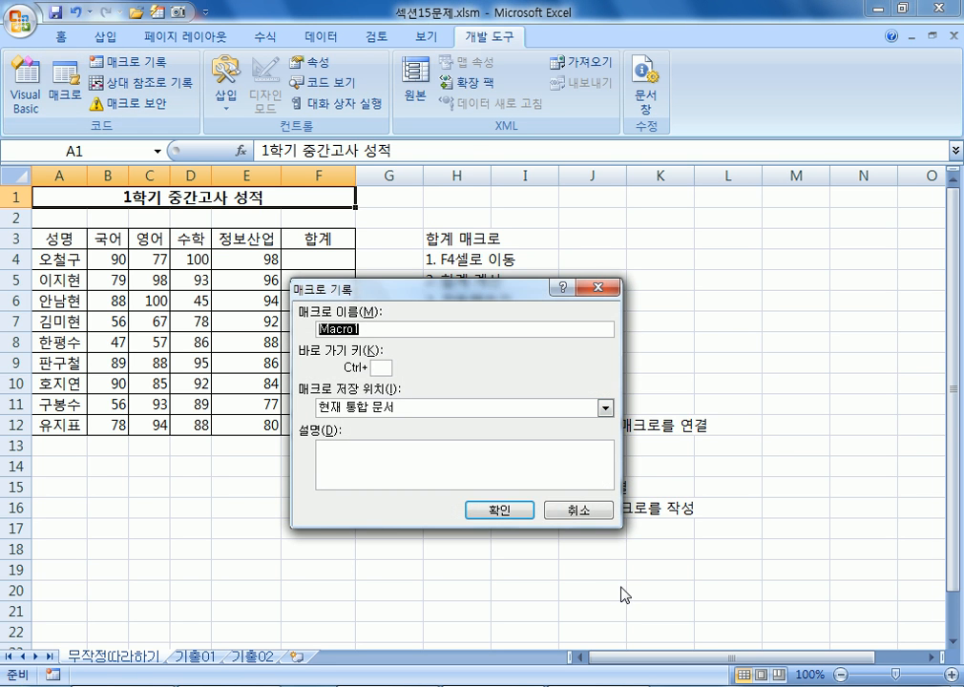
click(376, 329)
drag(376, 329, 263, 340)
text(합계)
drag(393, 288, 493, 210)
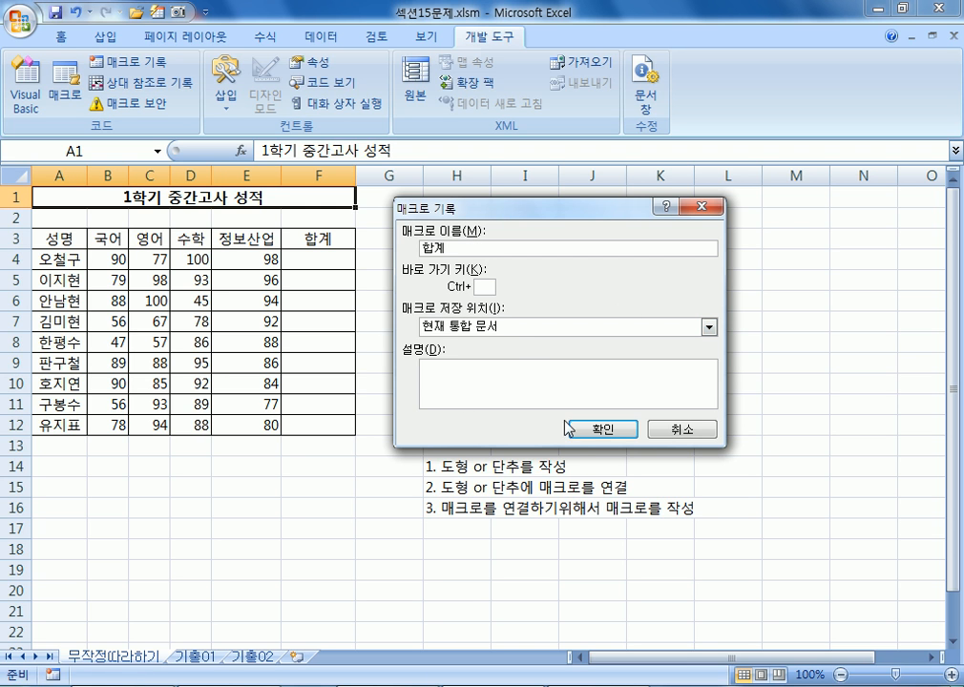
click(601, 431)
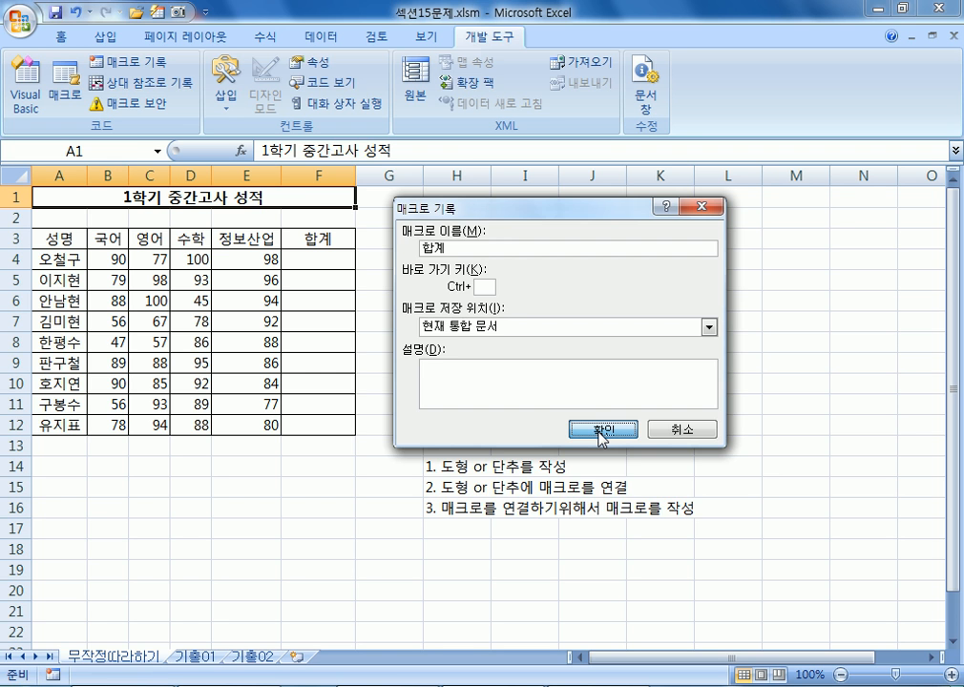
click(601, 430)
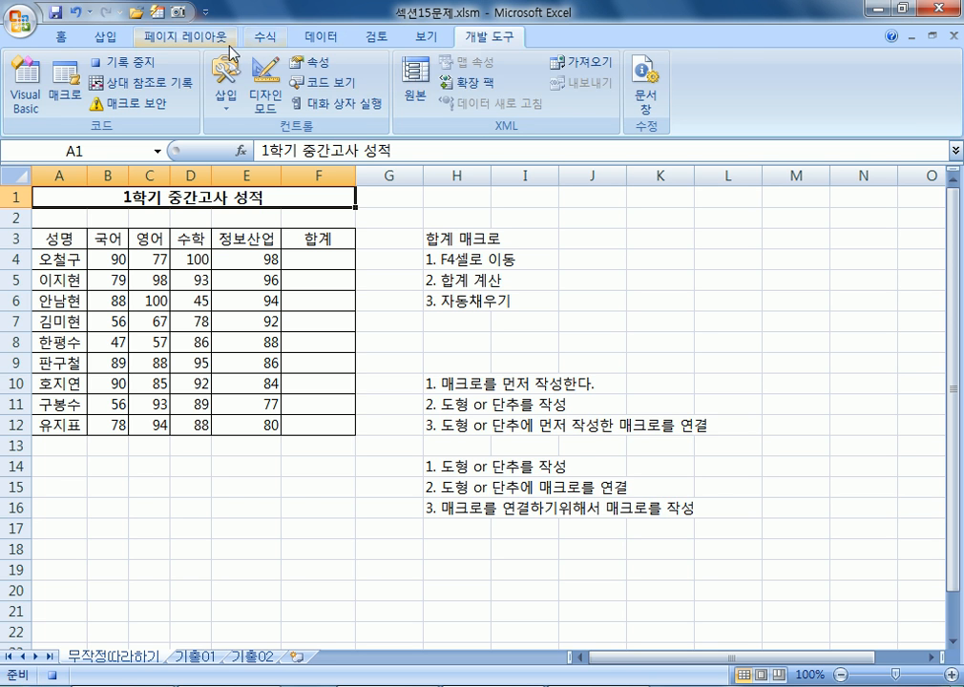
click(186, 36)
click(335, 44)
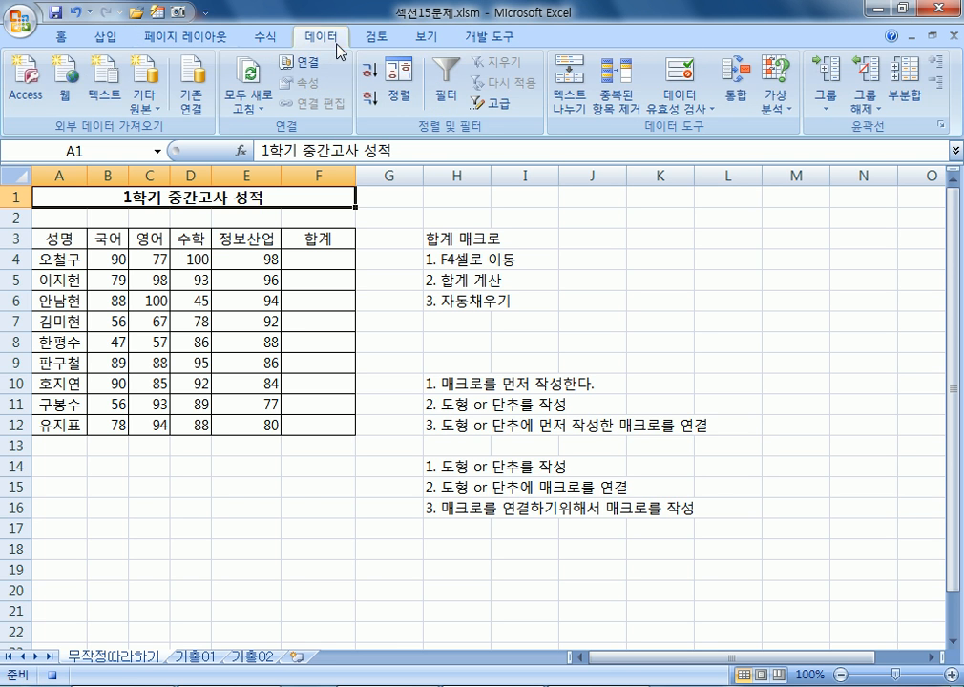
click(466, 37)
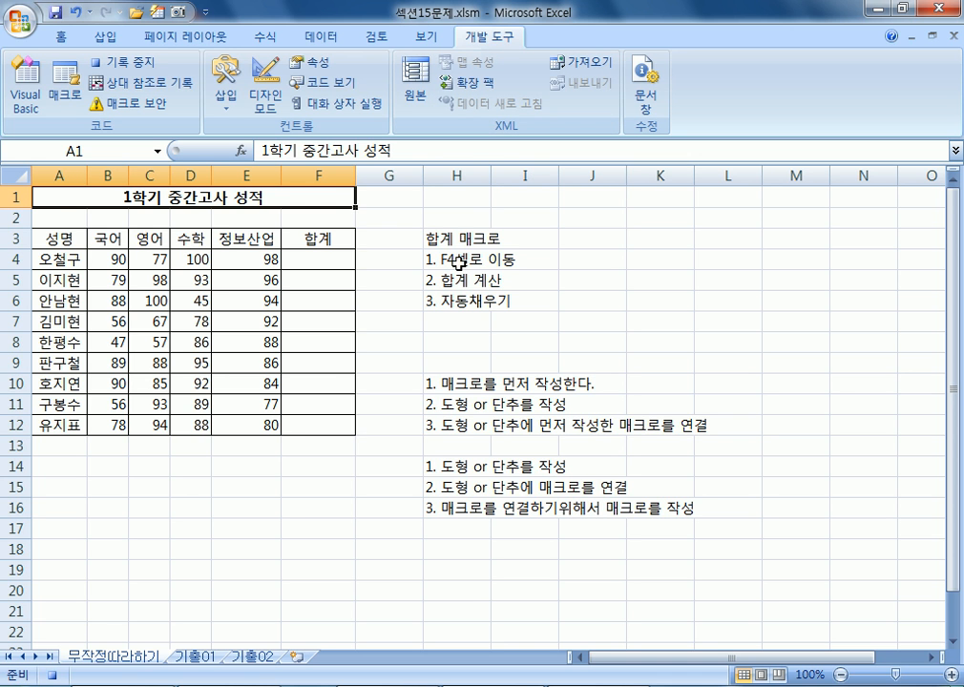
Calculate the total for the first student in F4 by applying AutoSum to B4:E4
click(310, 258)
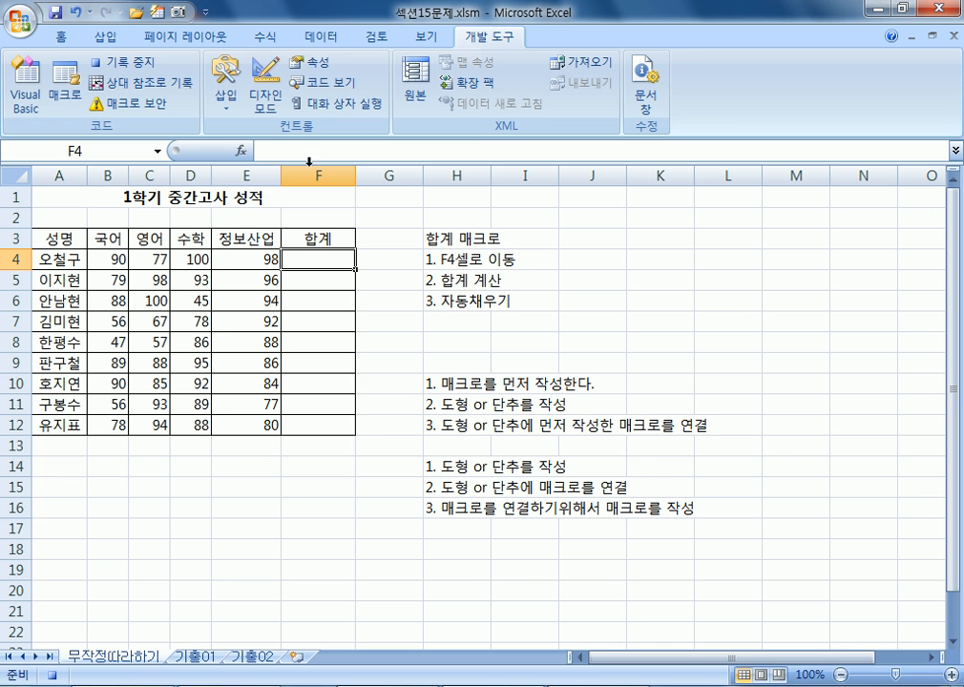
click(267, 38)
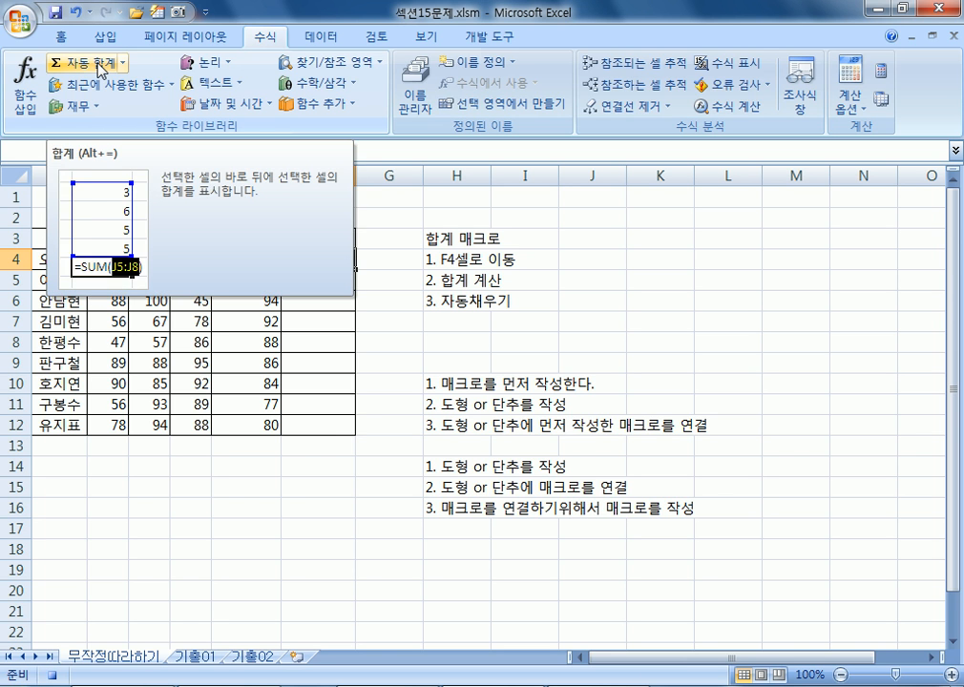
click(100, 67)
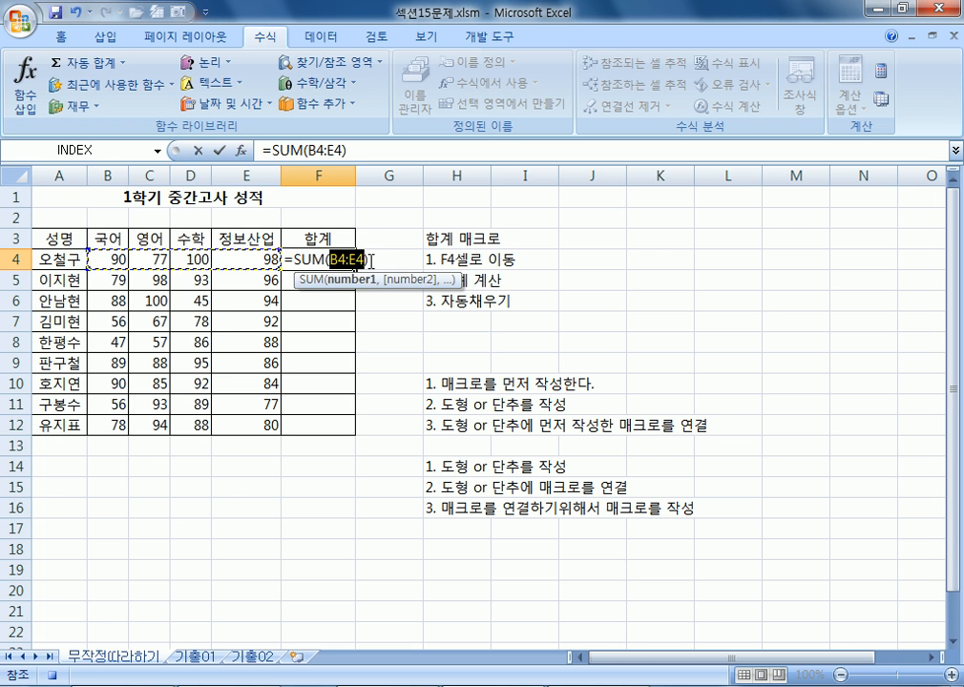
key(Return)
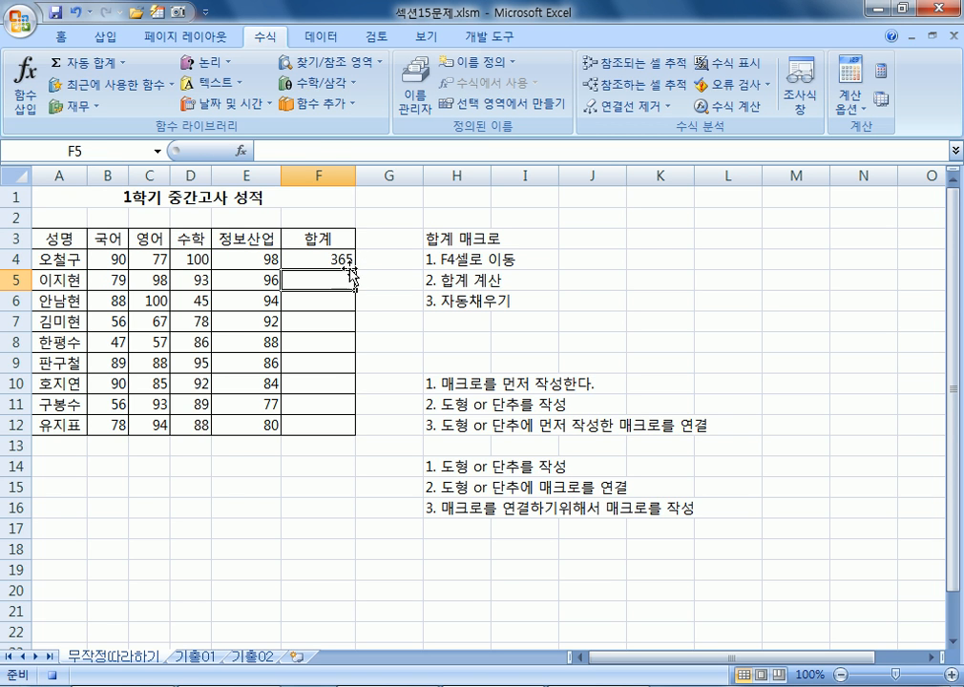
Fill the F4 total formula down through F12 and stop recording the macro
click(340, 255)
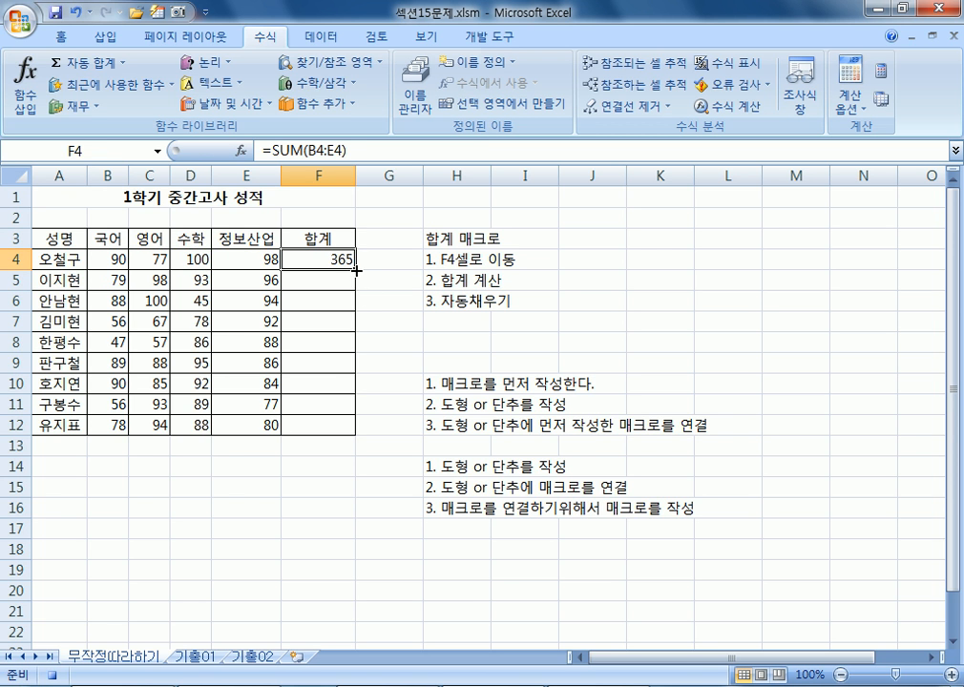
drag(357, 271, 360, 428)
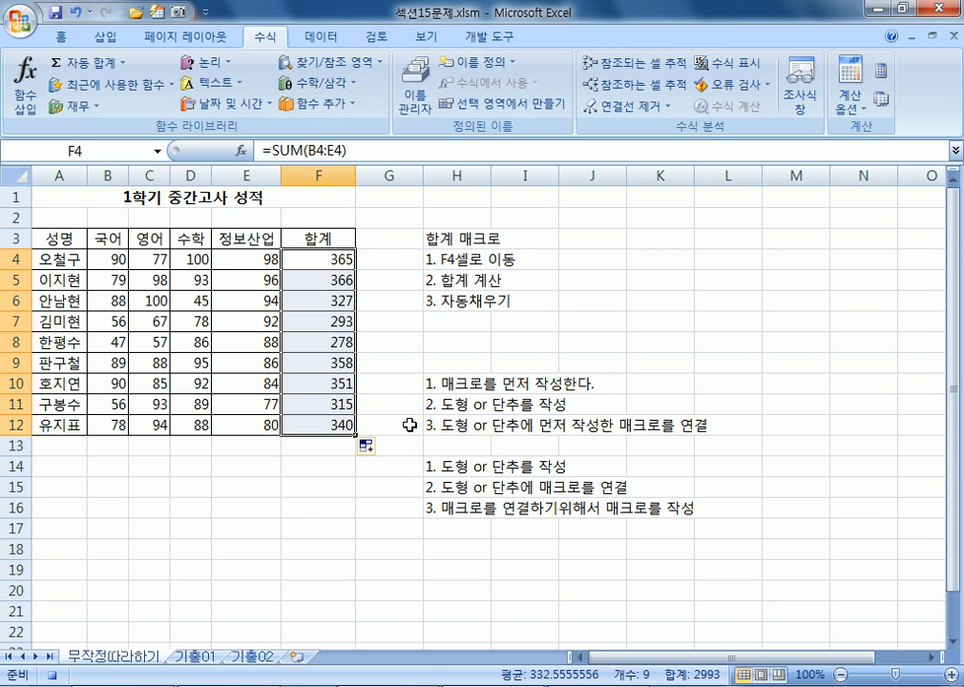
click(490, 38)
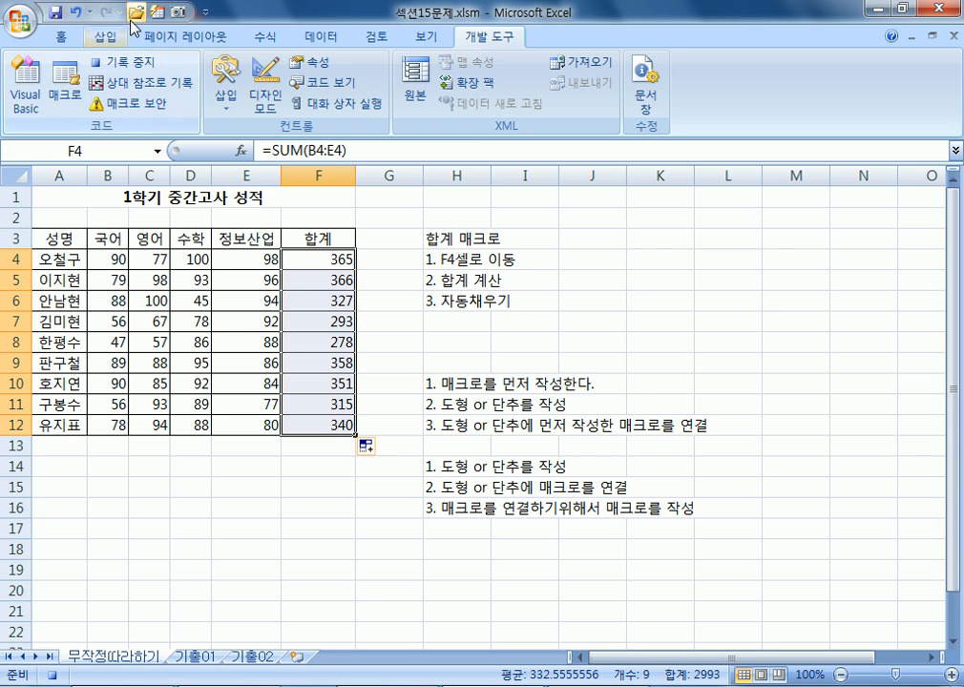
click(110, 65)
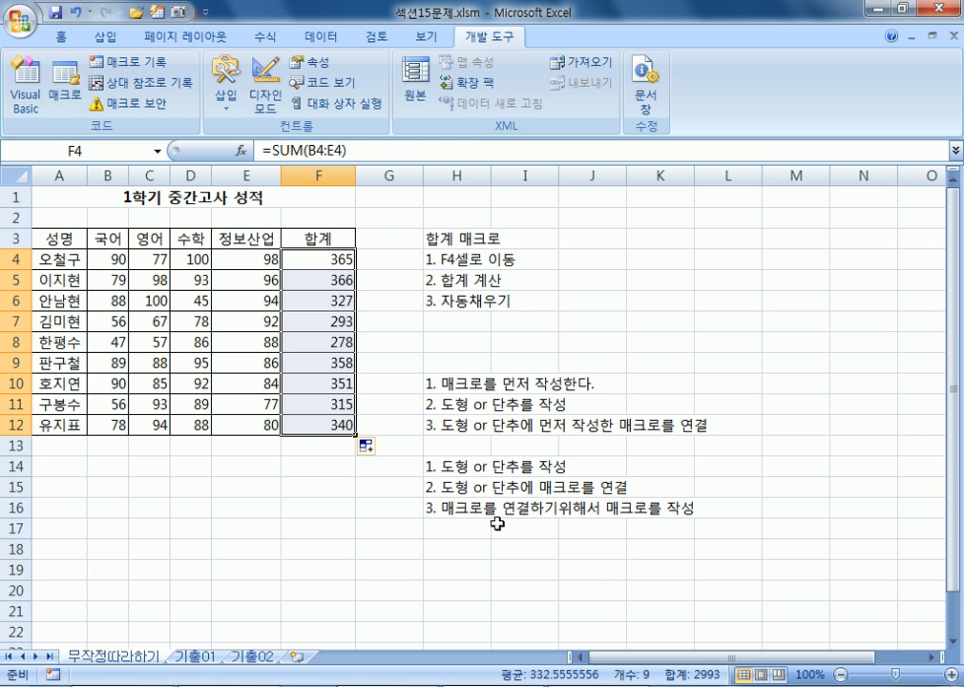
Clear the recorded totals from F4:F12 and deselect the range
click(362, 523)
drag(316, 263, 312, 435)
key(Delete)
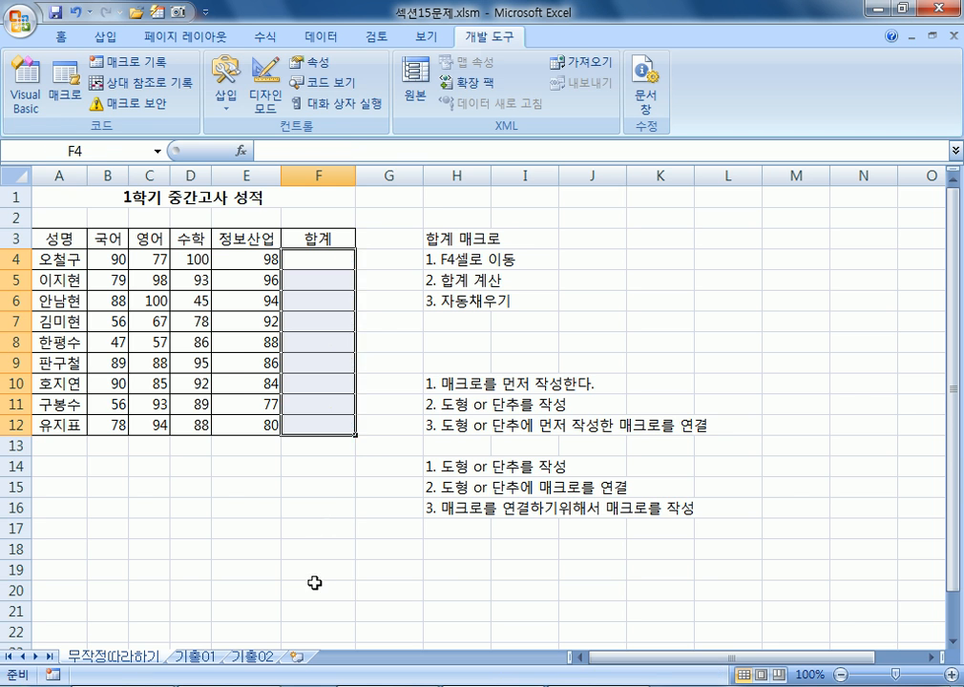
click(317, 584)
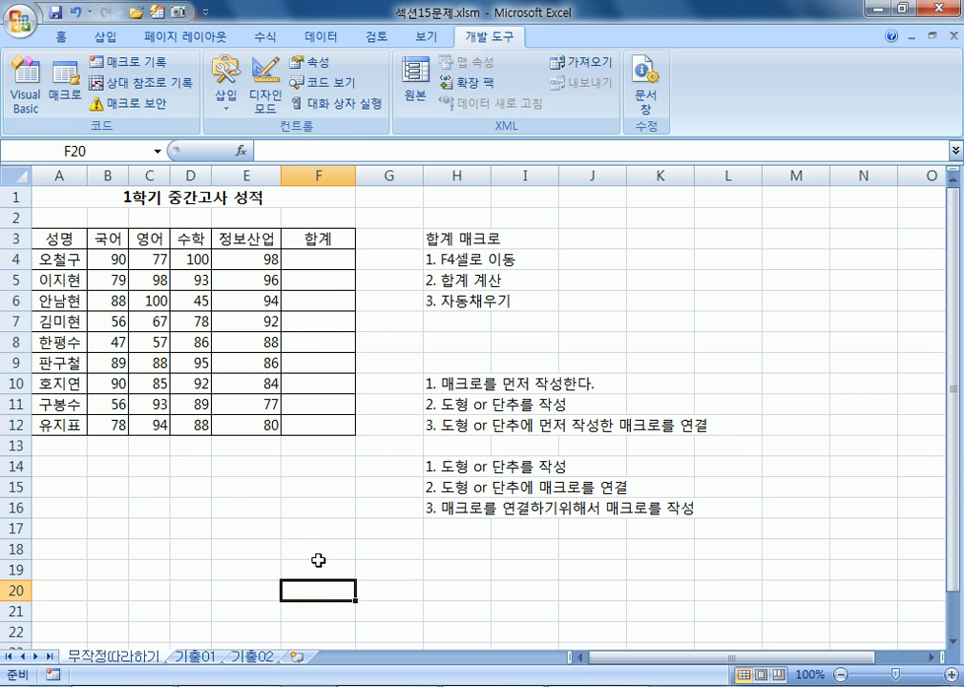
Check that the recorded 합계 macro is in the macro list, and view the macro recording dialog without starting a new recording
click(71, 93)
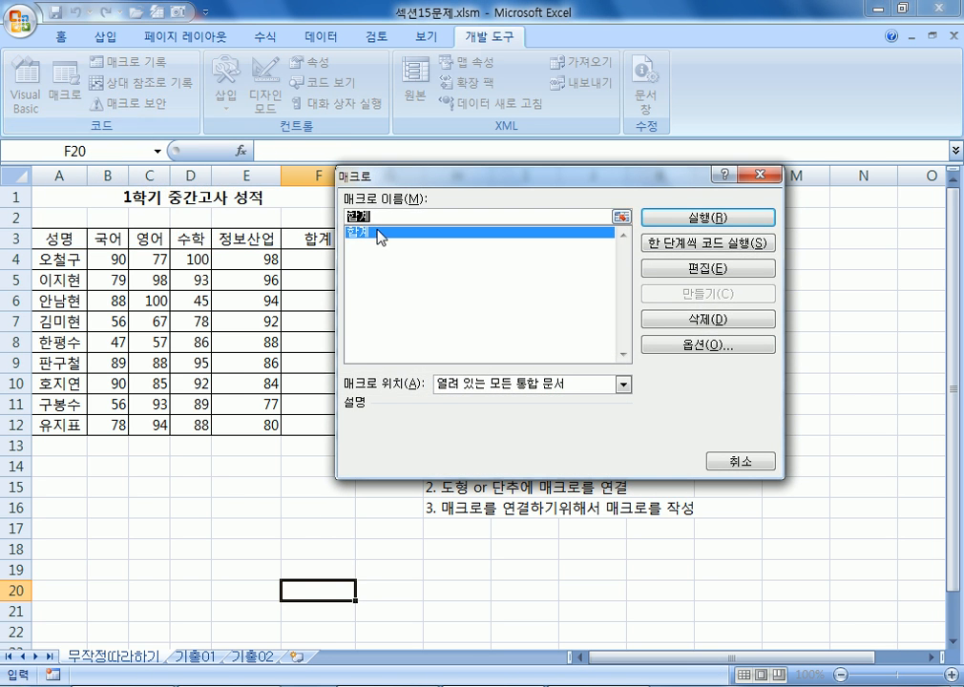
drag(408, 176, 487, 176)
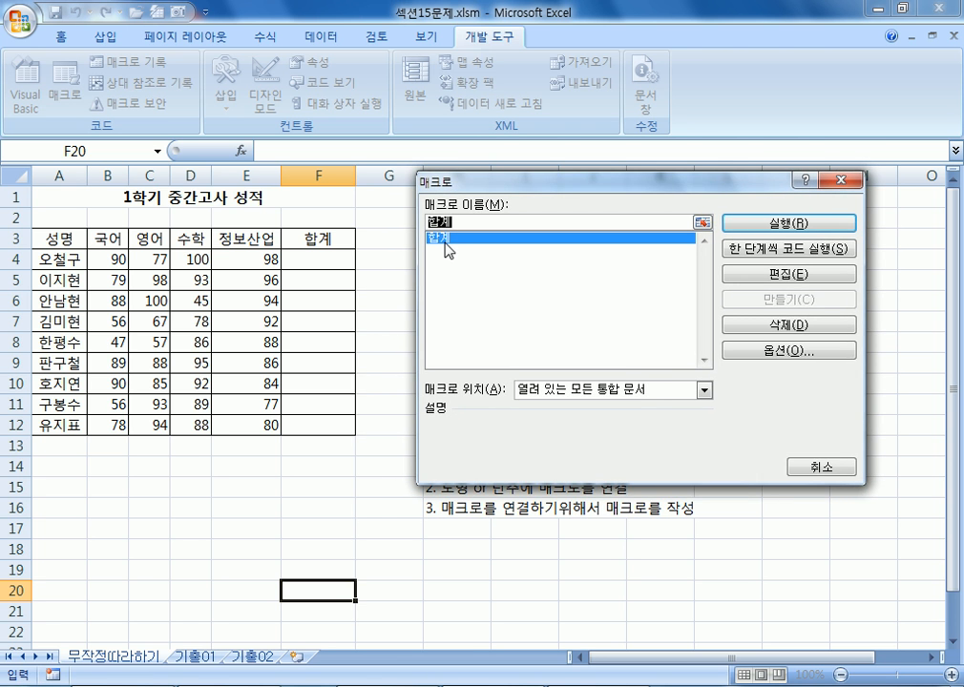
click(821, 466)
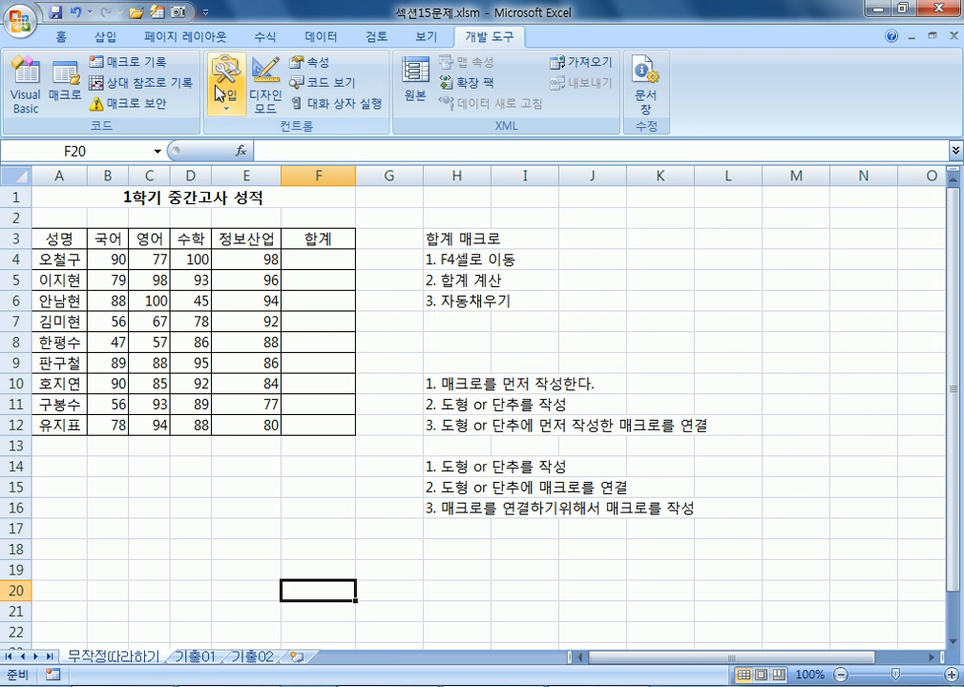
click(141, 69)
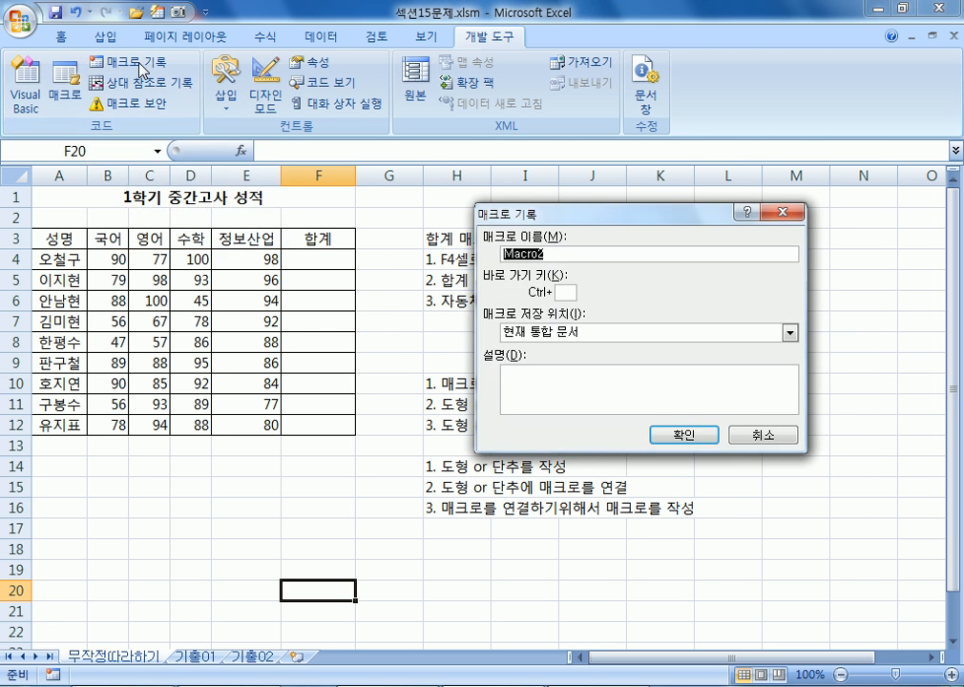
key(Escape)
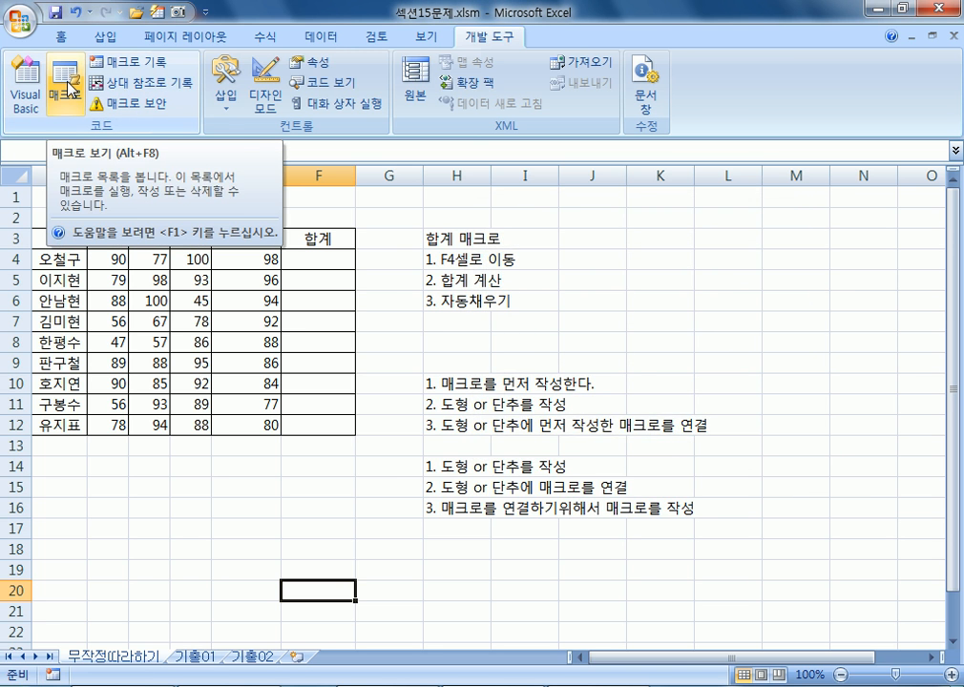
click(67, 88)
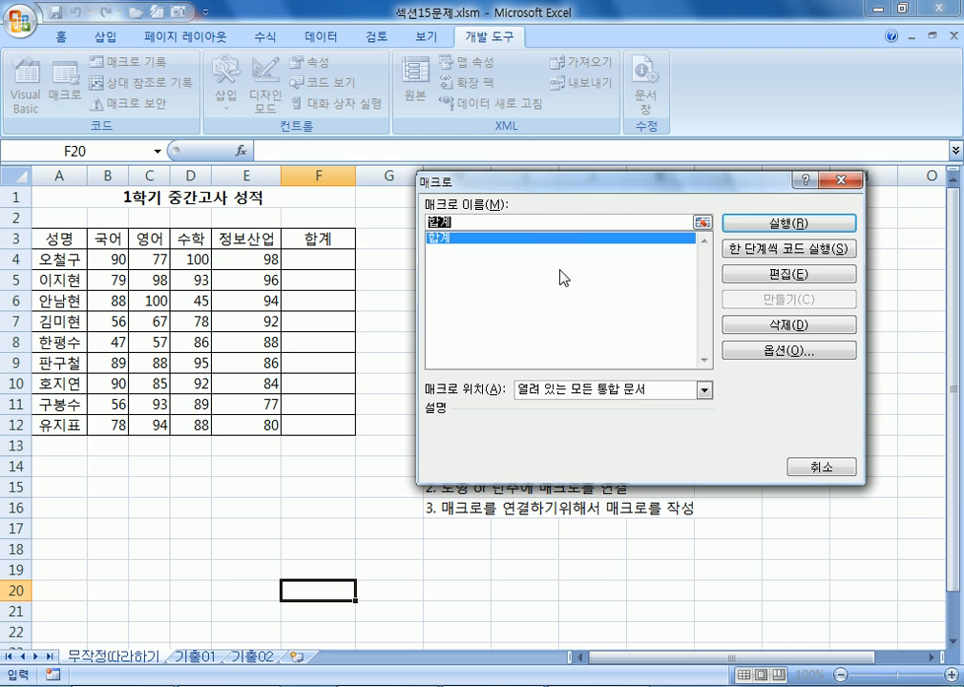
key(Escape)
Run the 합계 macro to test it, and clear the totals it fills into F4:F12
click(65, 88)
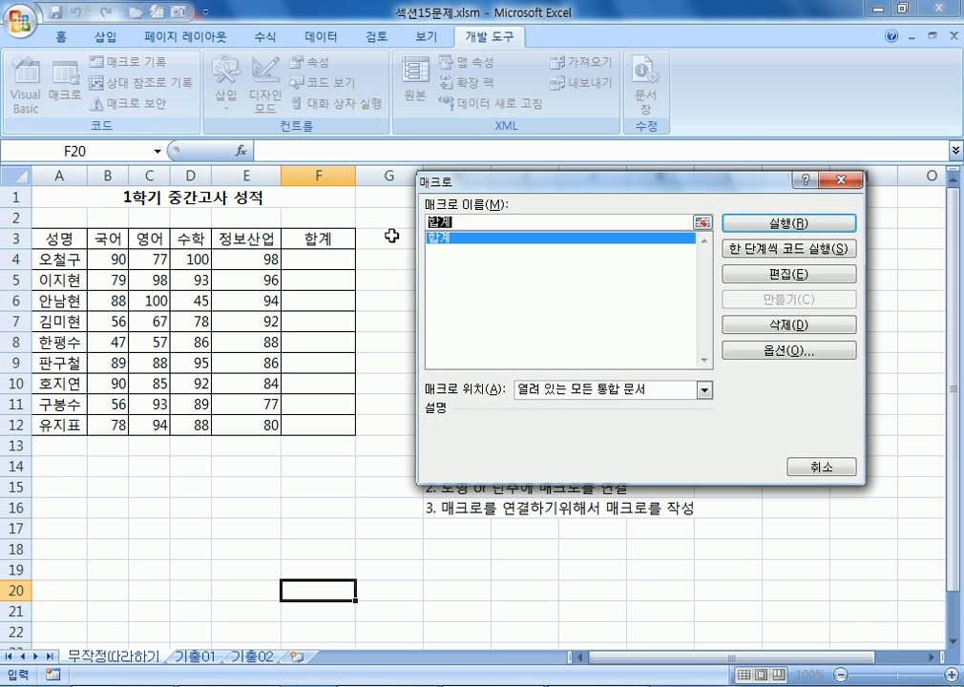
click(445, 239)
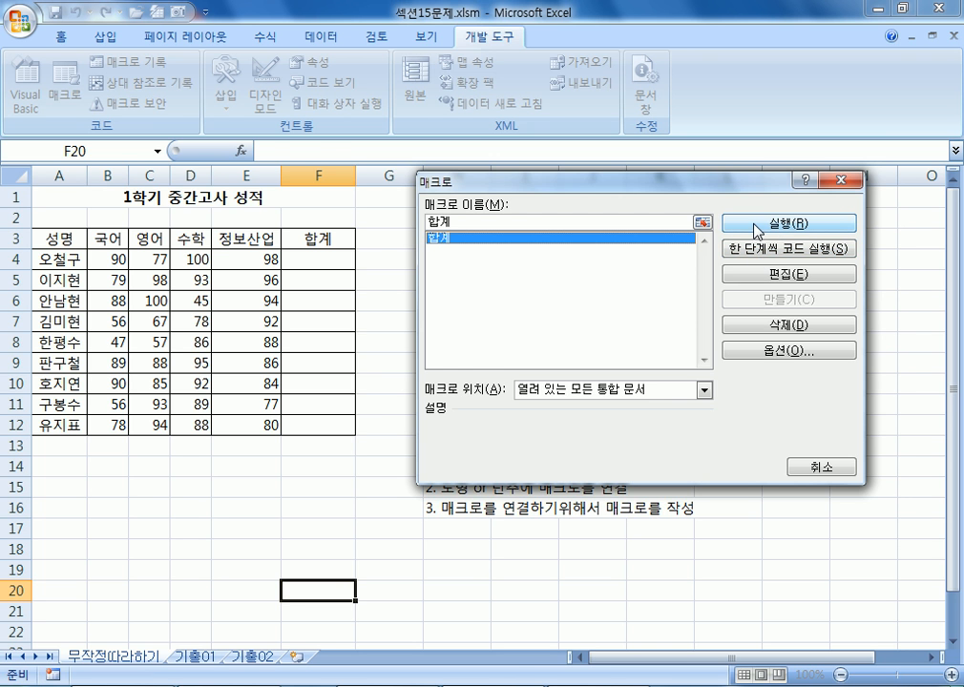
click(755, 227)
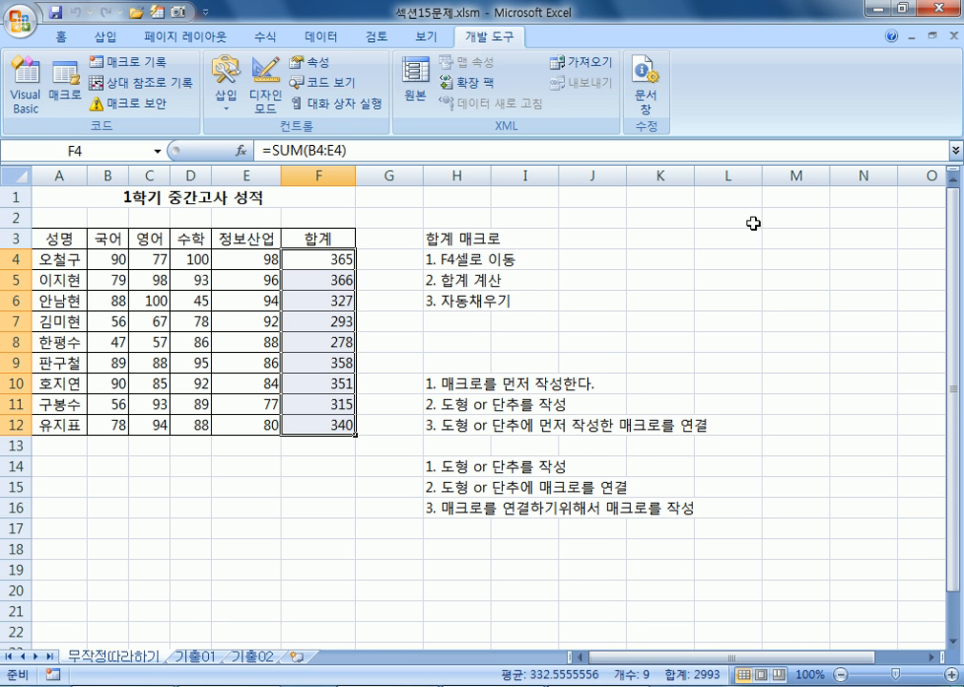
key(Delete)
click(194, 196)
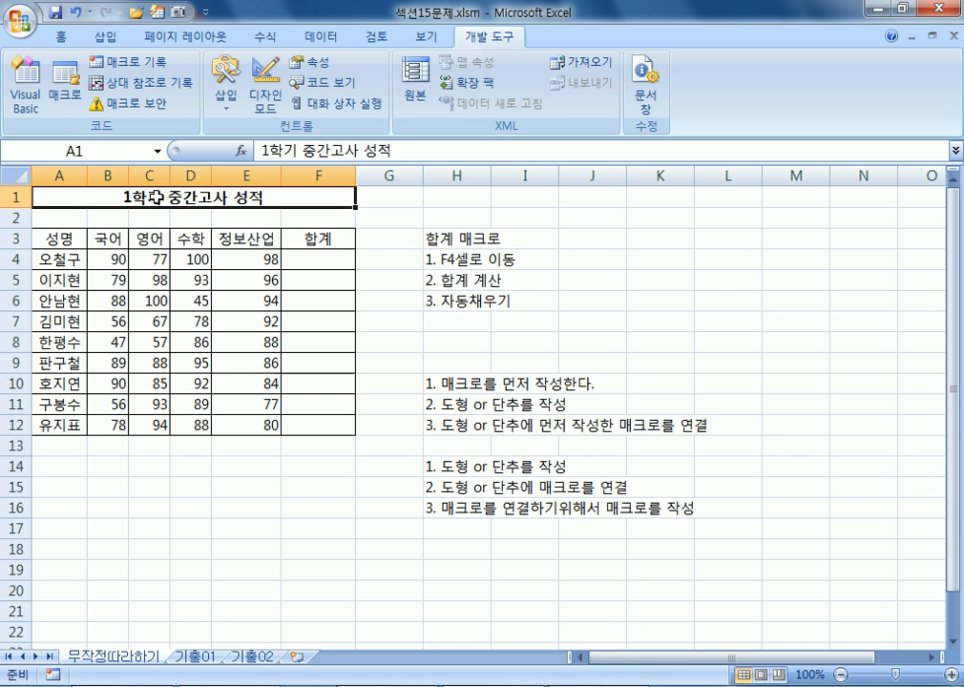
Start the 합계 macro in step-by-step execution, view its code, and close the Visual Basic editor, stopping the debugger
click(65, 78)
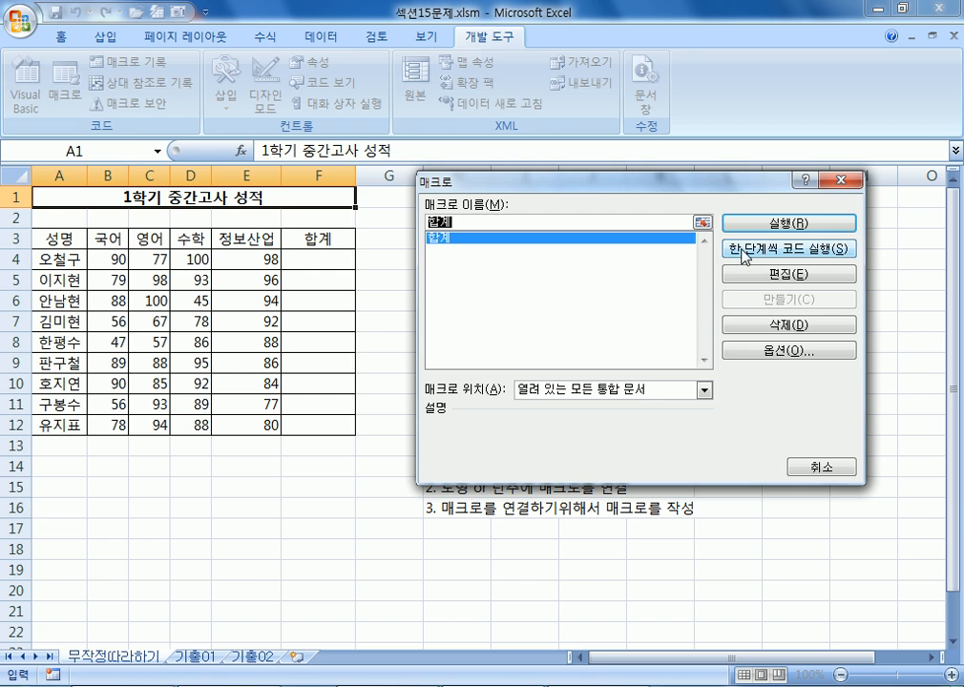
click(741, 250)
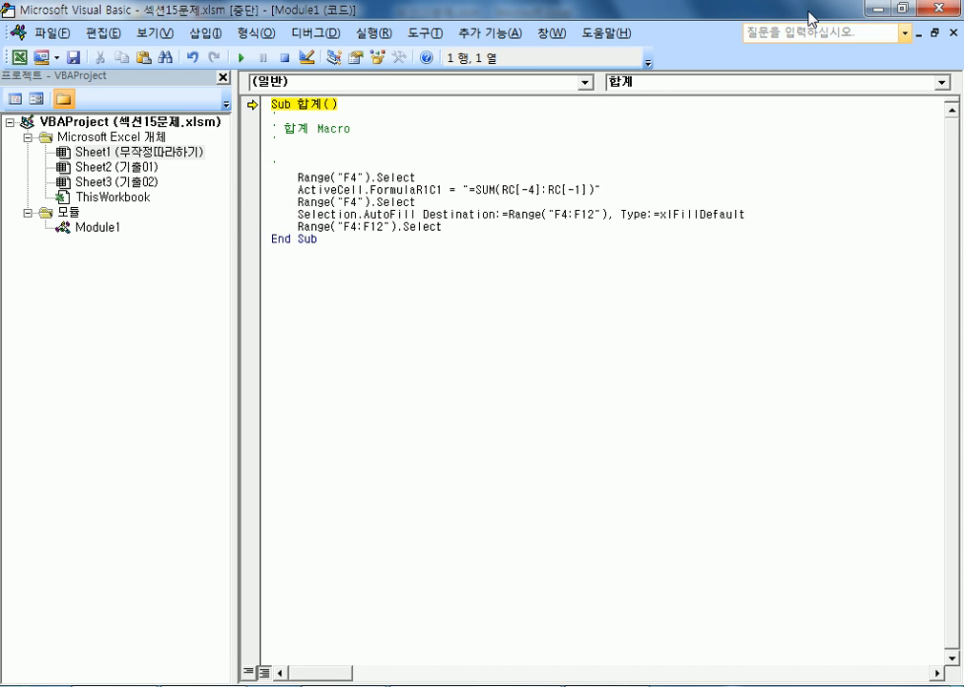
click(931, 10)
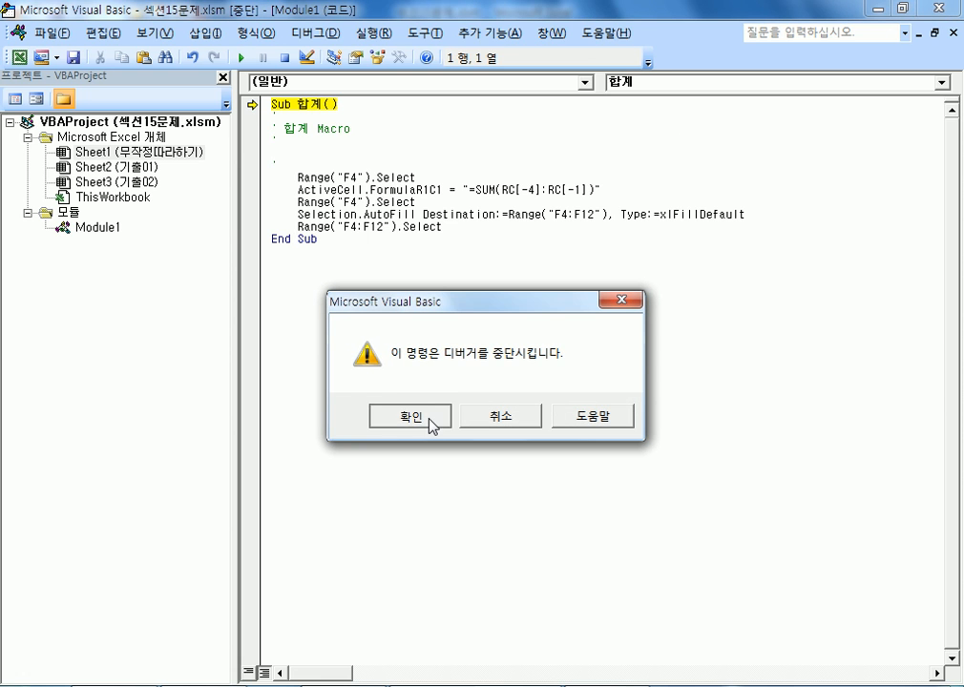
click(435, 416)
Run the 합계 macro normally again and delete the resulting totals from the 합계 column
click(64, 97)
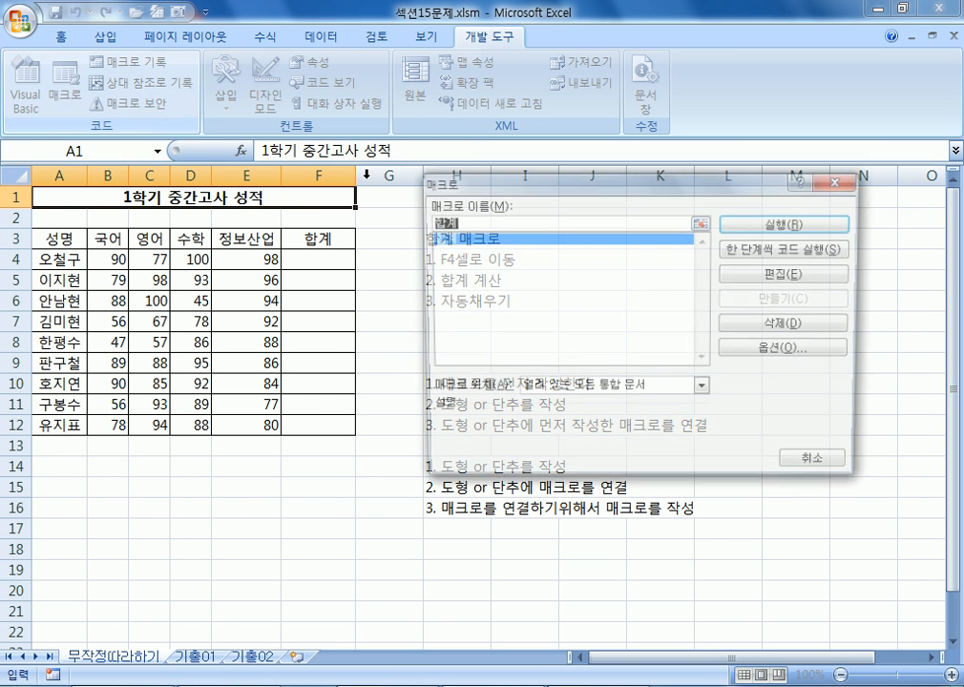
click(751, 229)
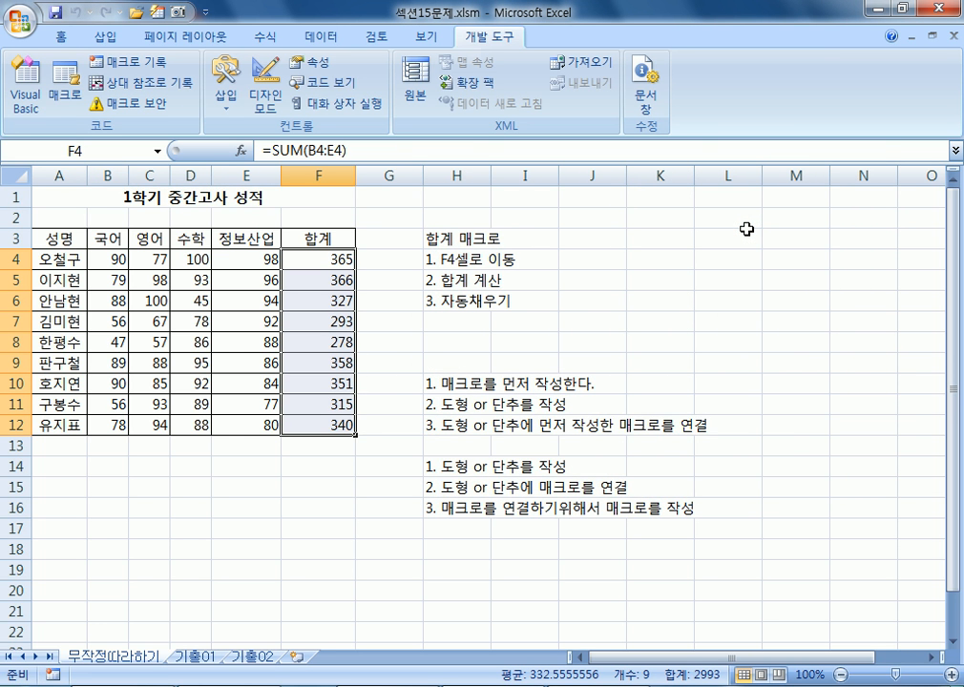
key(Delete)
click(339, 466)
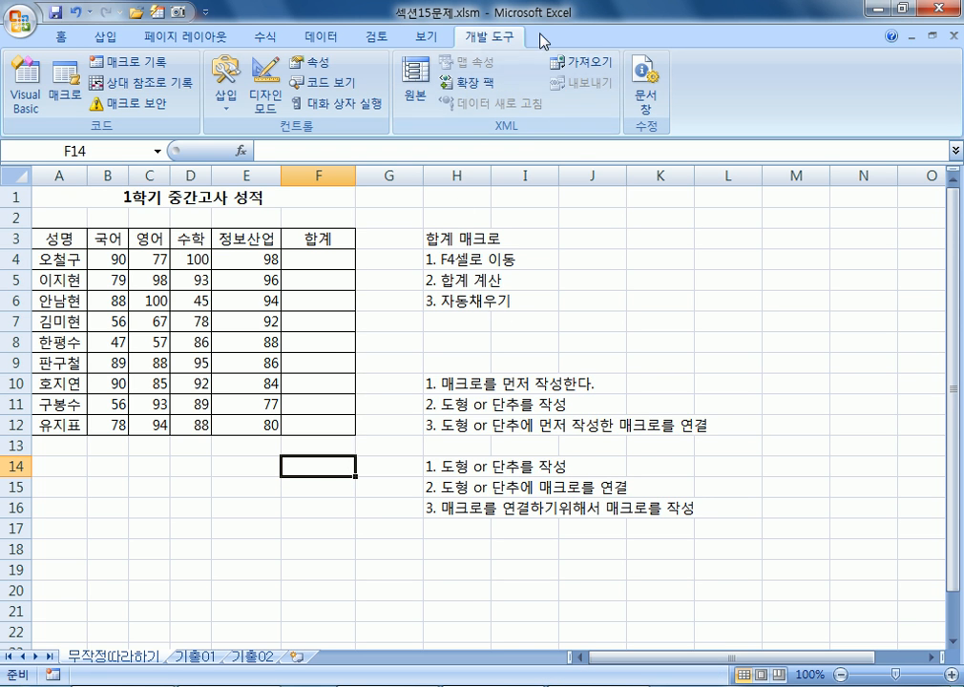
Try running the 합계 macro once more from the macro list
click(67, 92)
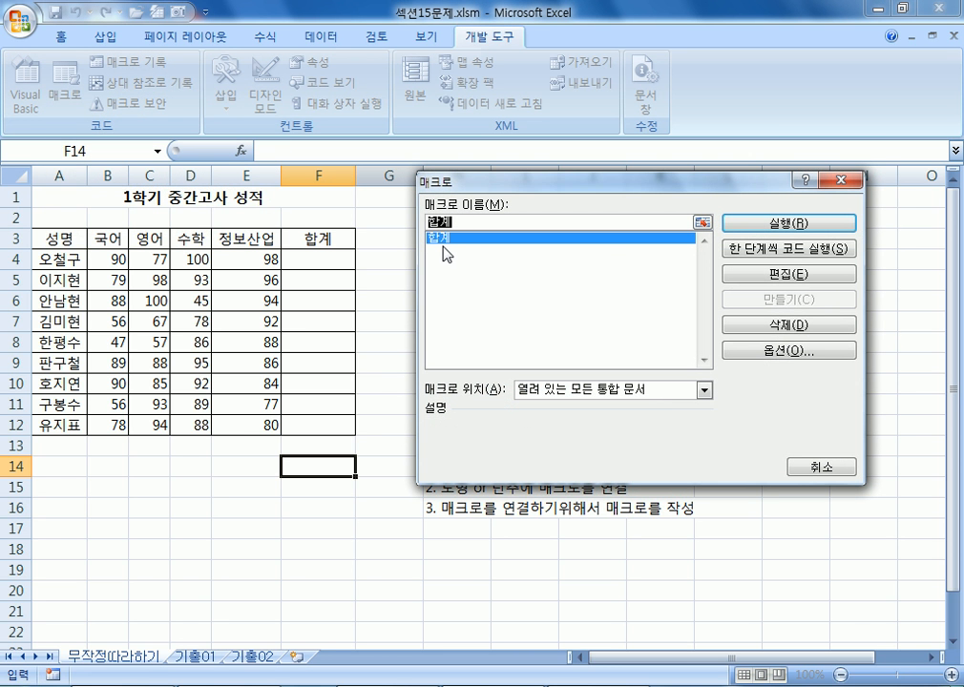
click(771, 229)
click(544, 329)
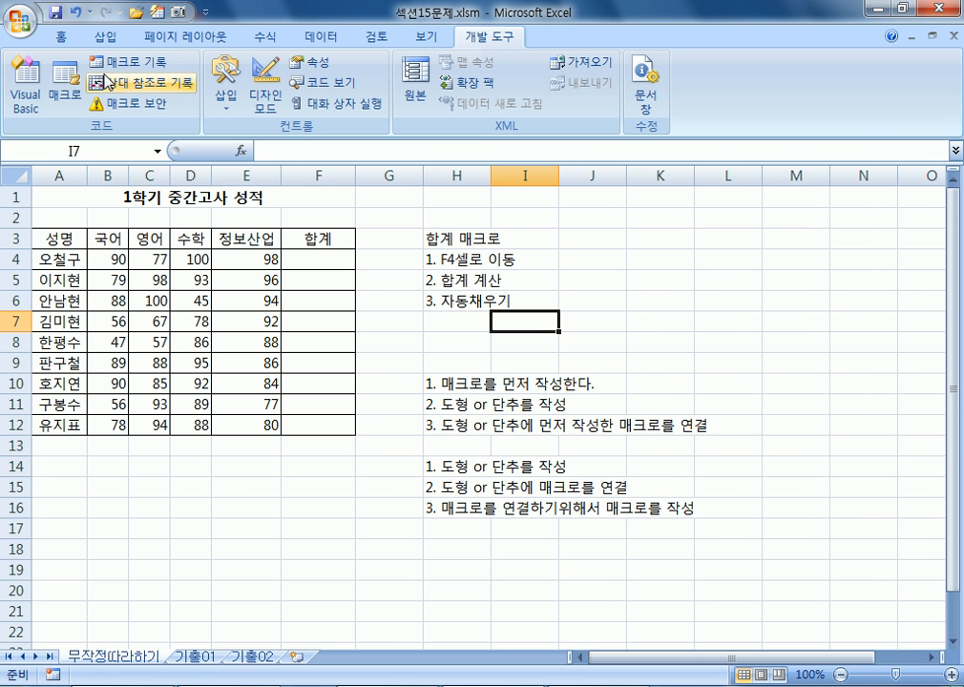
Draw a rectangle about 1.96 cm high and 3.04 cm wide across columns J and K, and label it 합계
click(106, 37)
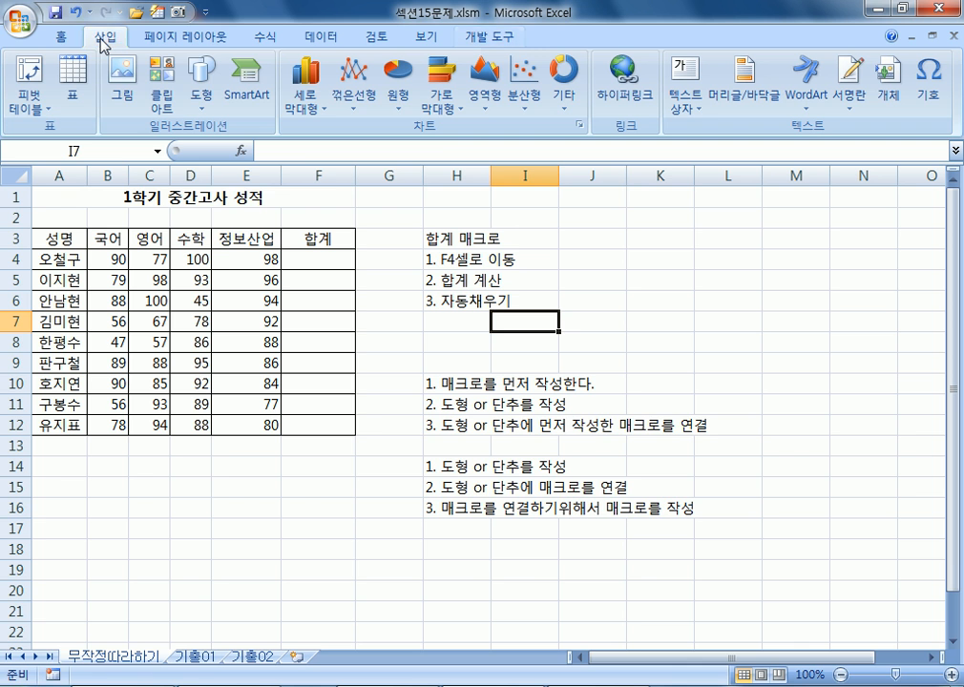
click(206, 86)
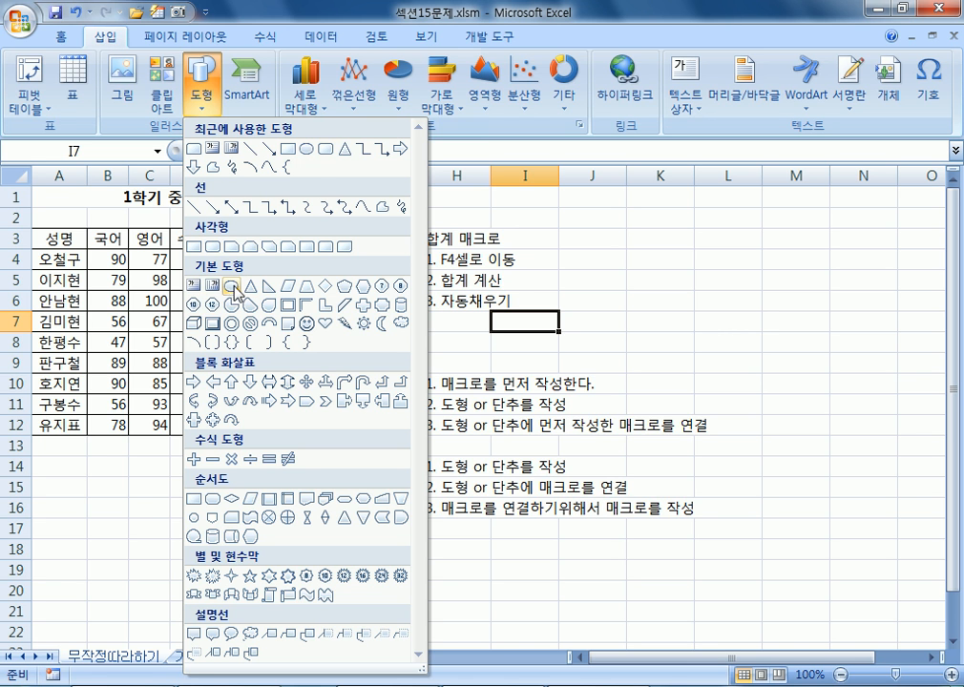
click(194, 246)
drag(585, 217, 694, 286)
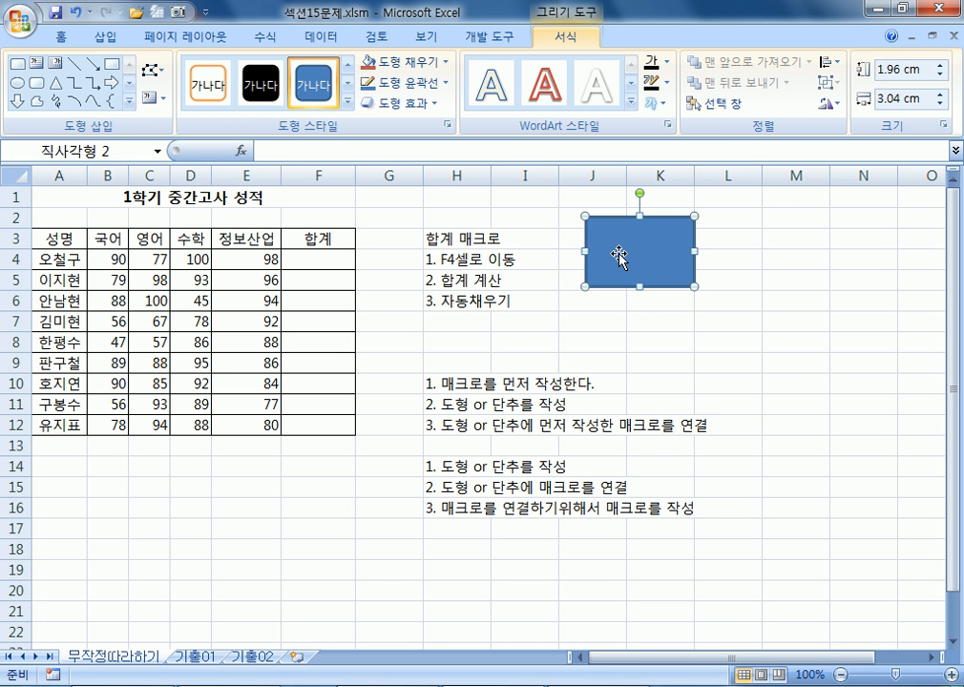
text(합계)
click(607, 317)
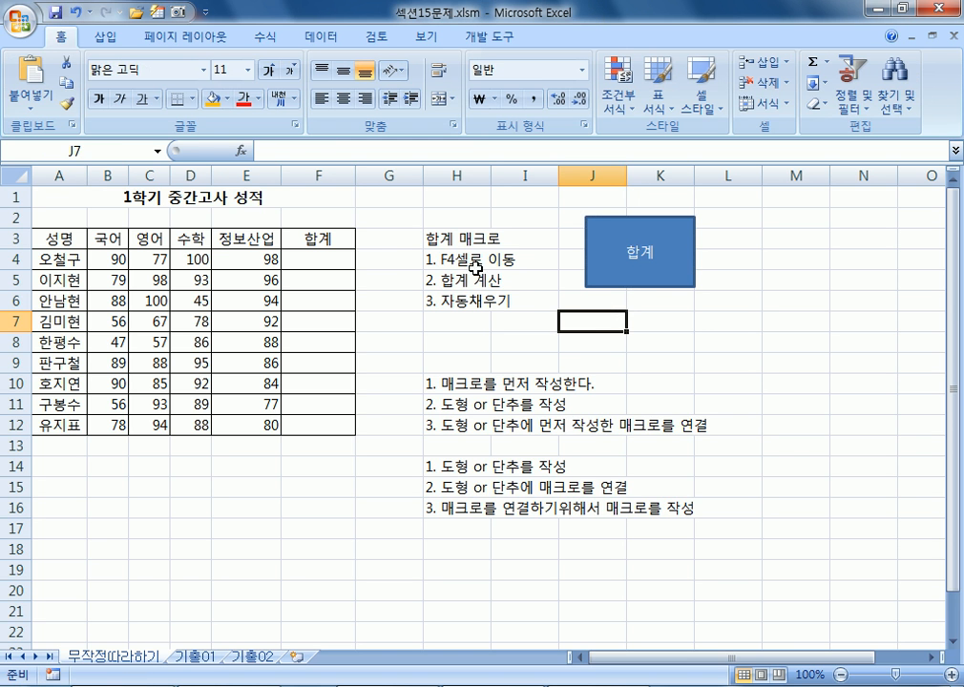
click(594, 270)
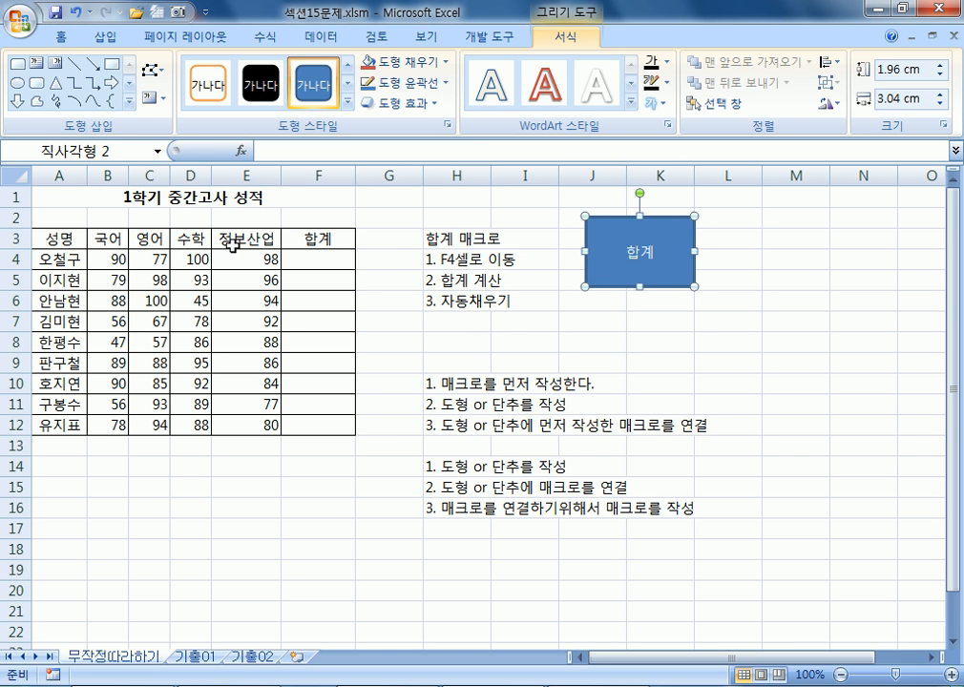
click(327, 239)
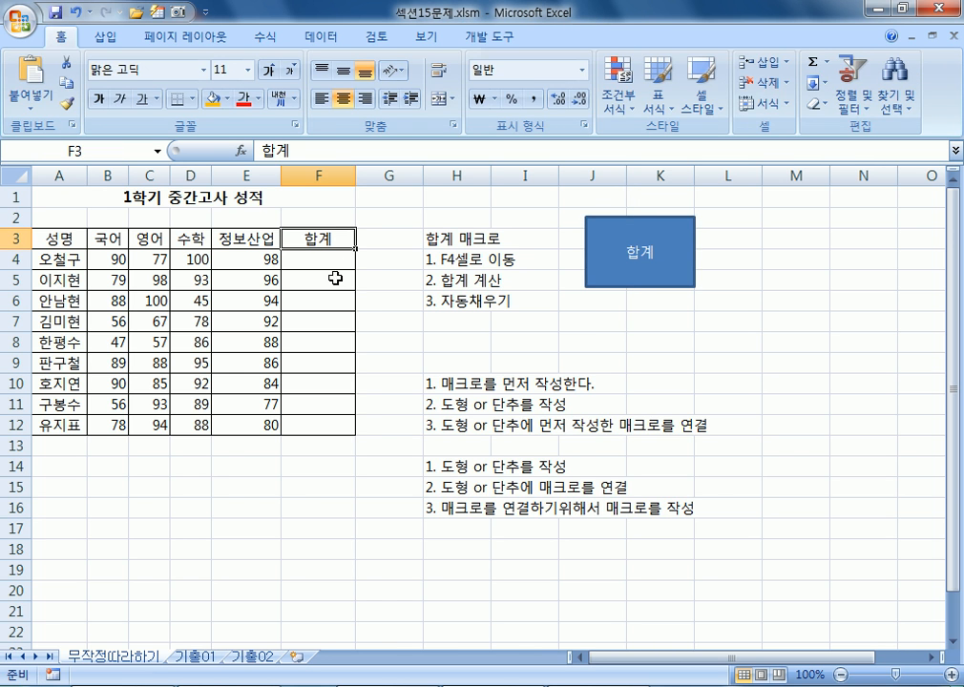
click(601, 279)
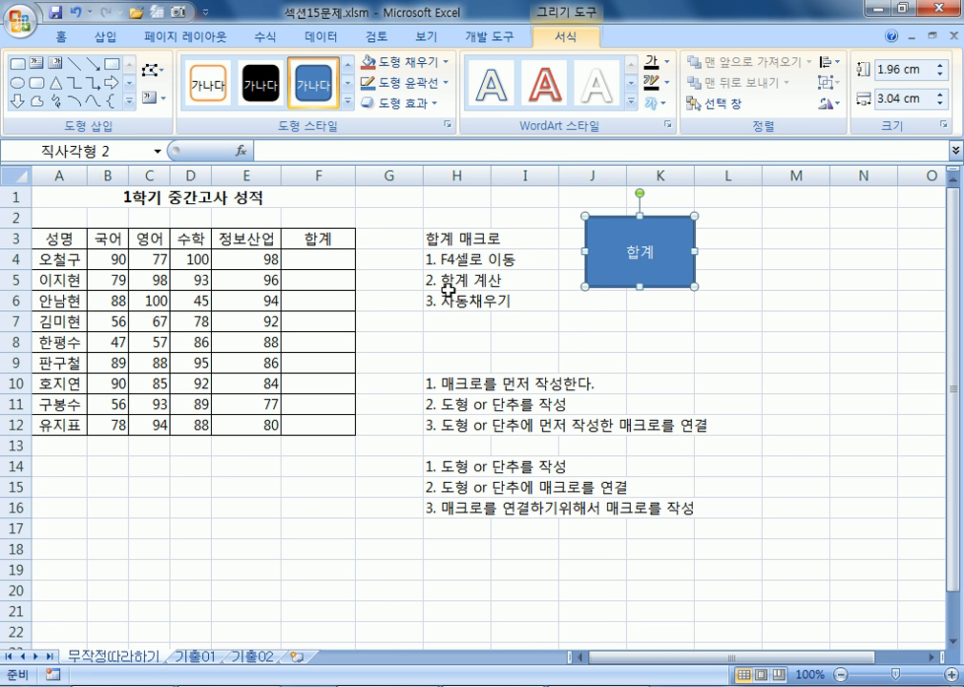
click(286, 238)
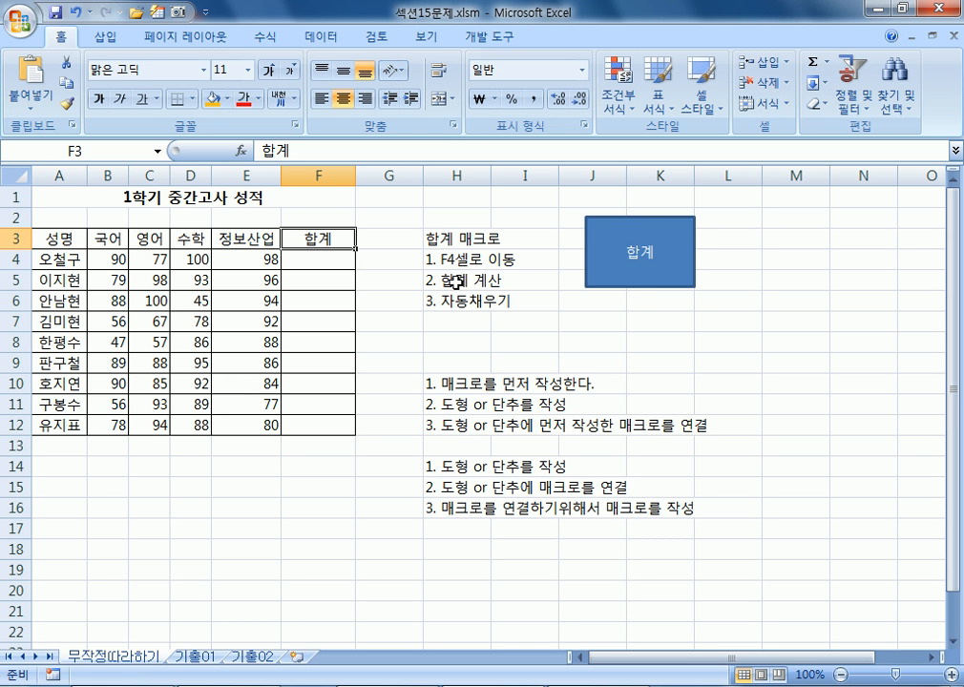
click(623, 275)
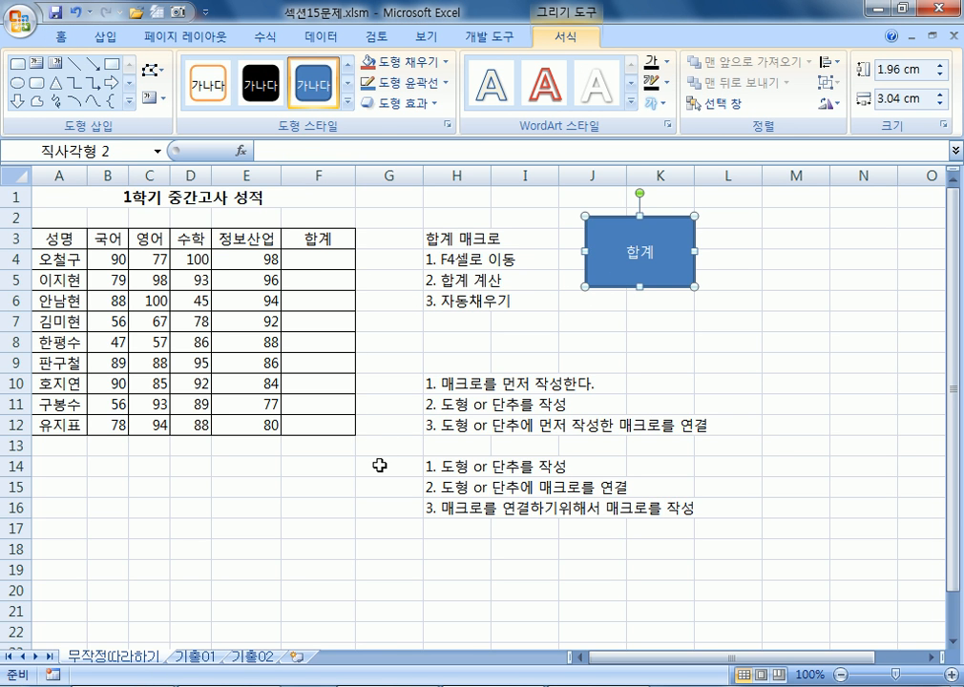
Assign the existing 합계 macro to the 합계 rectangle and deselect the shape
click(666, 327)
right_click(617, 256)
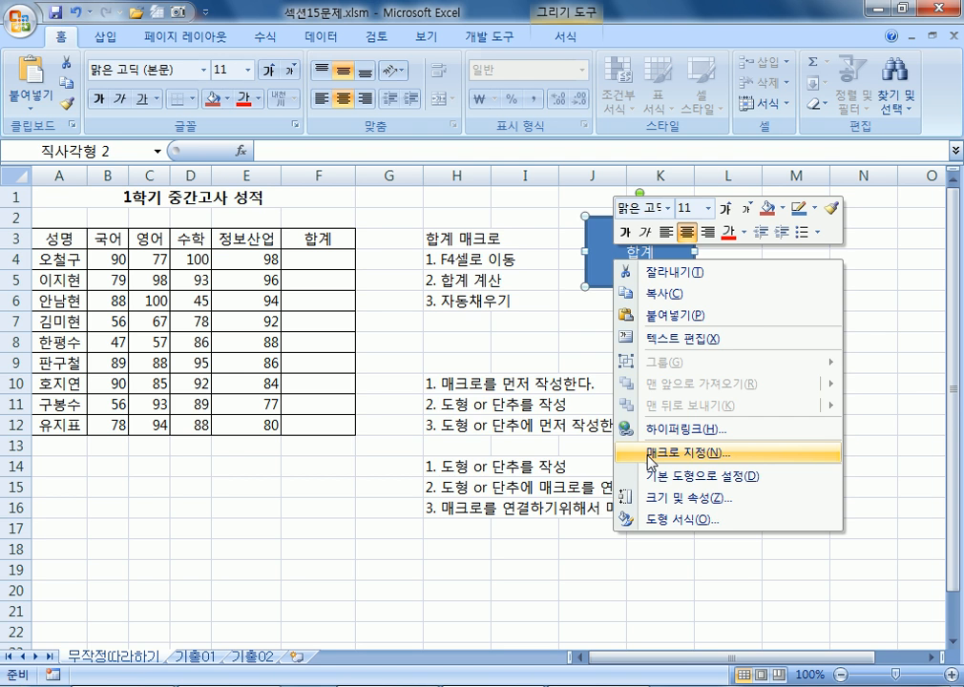
click(650, 457)
click(466, 239)
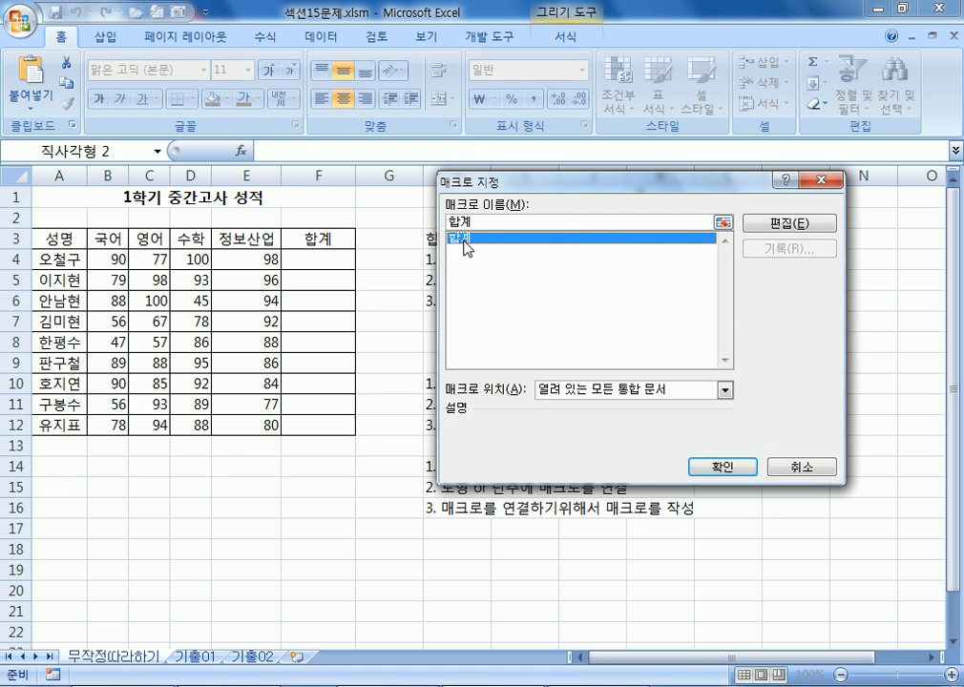
click(720, 467)
click(394, 594)
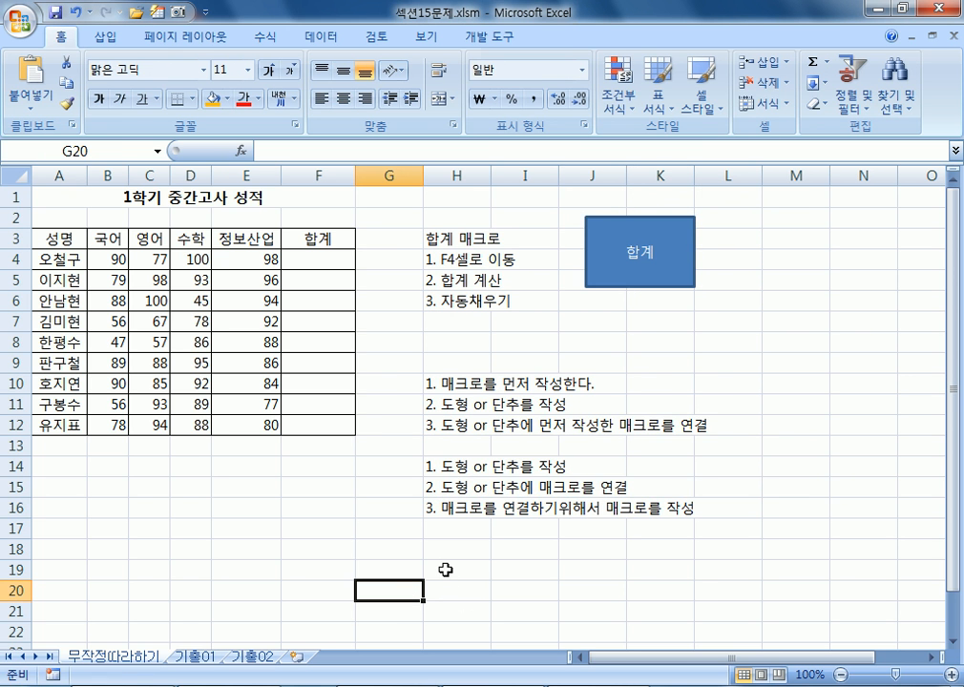
Reopen the macro assignment of the 합계 rectangle, choose the 합계 macro again and confirm it
right_click(629, 274)
click(695, 474)
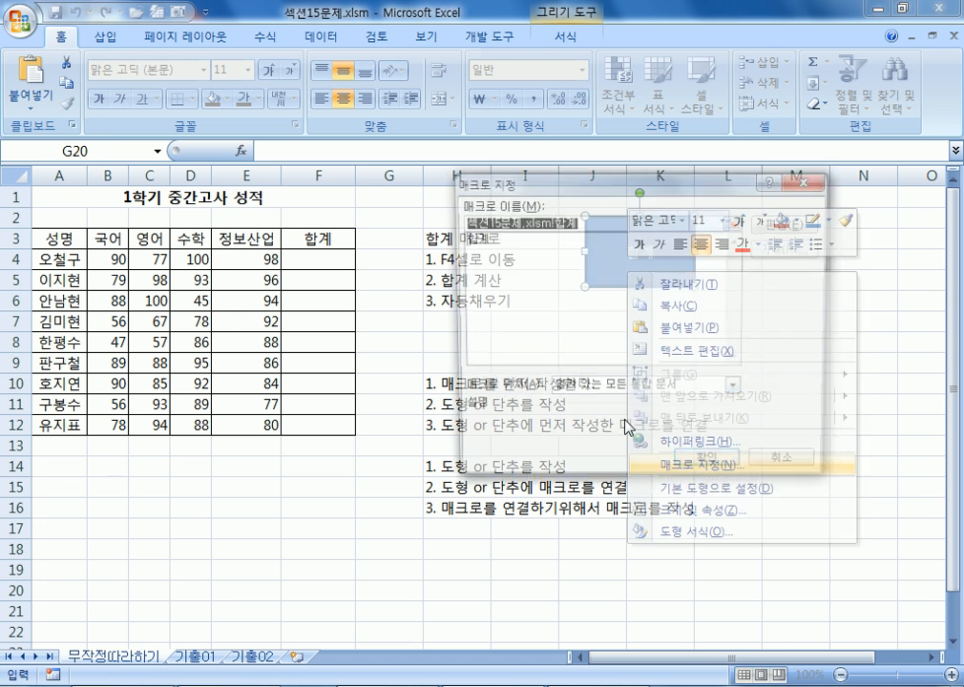
click(487, 239)
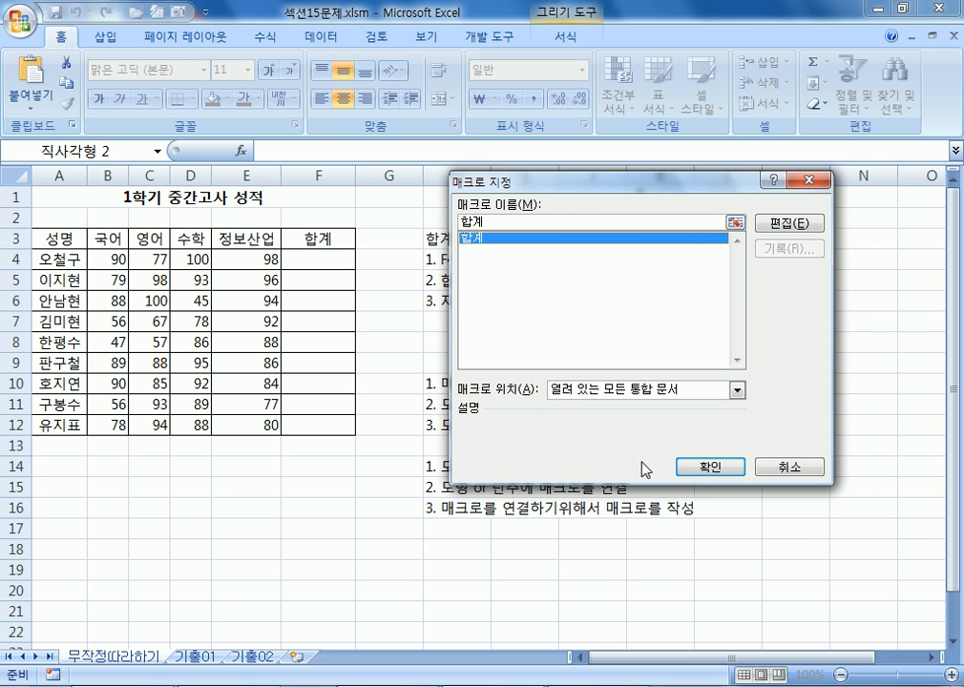
click(695, 468)
click(418, 555)
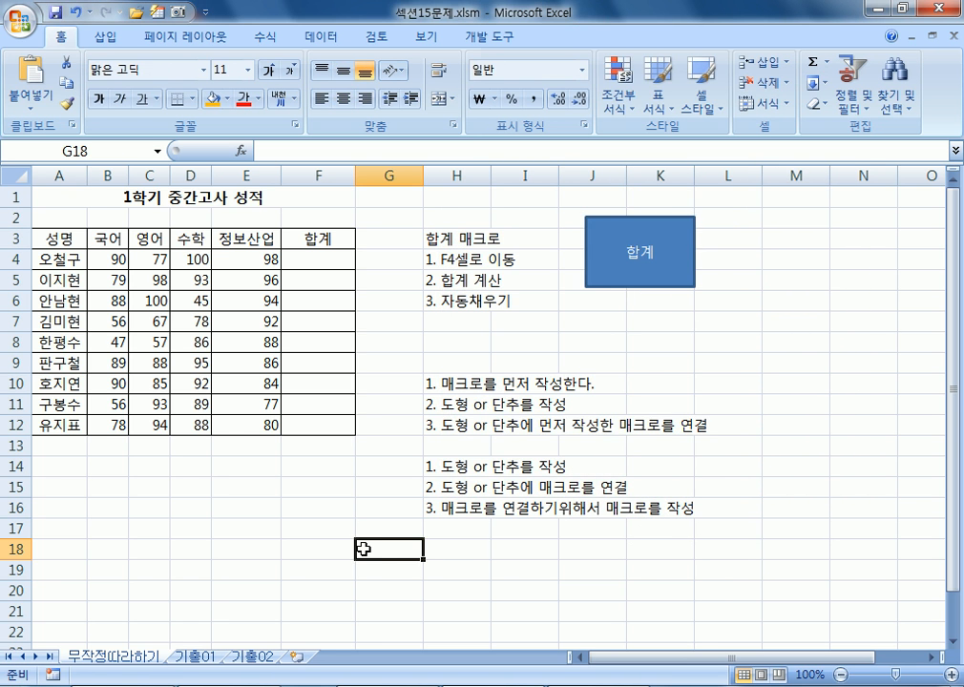
Run the macro from the 합계 rectangle twice, deleting the totals in F4:F12 after each run
click(218, 516)
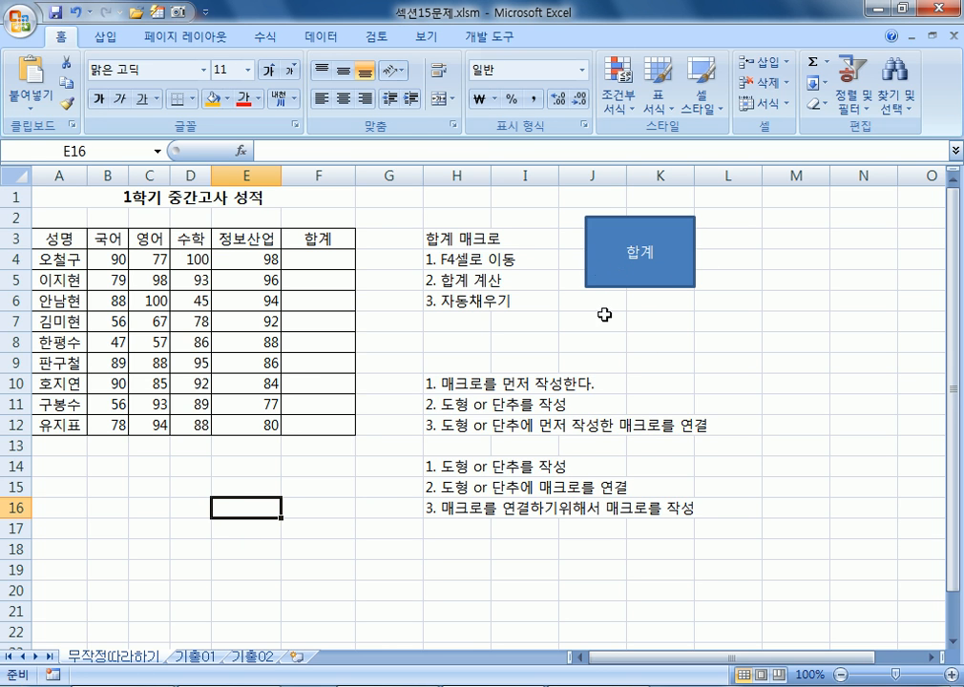
click(622, 275)
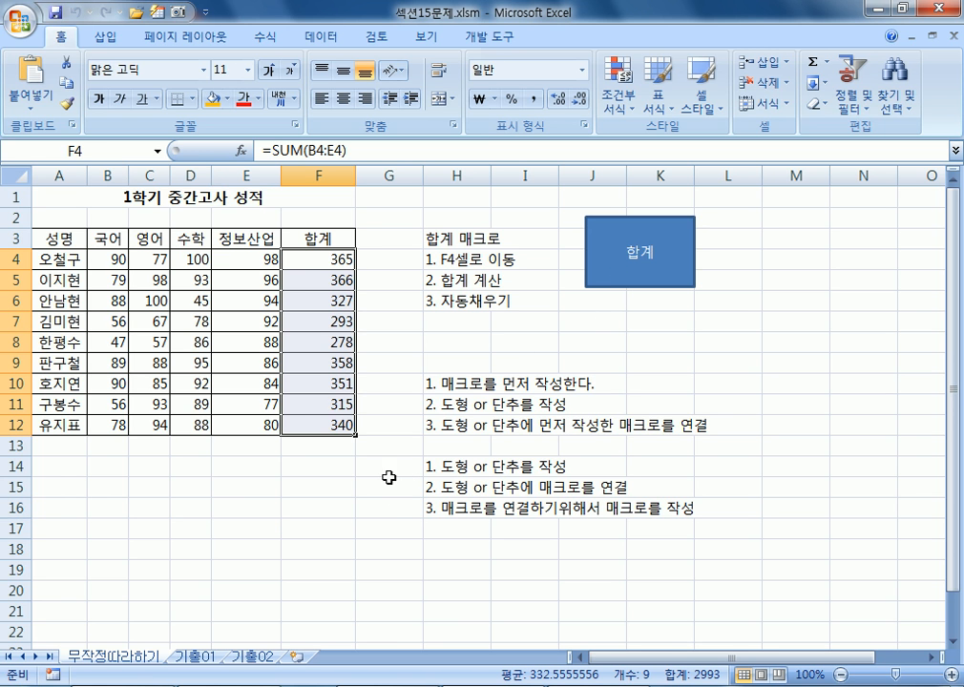
key(Delete)
click(401, 531)
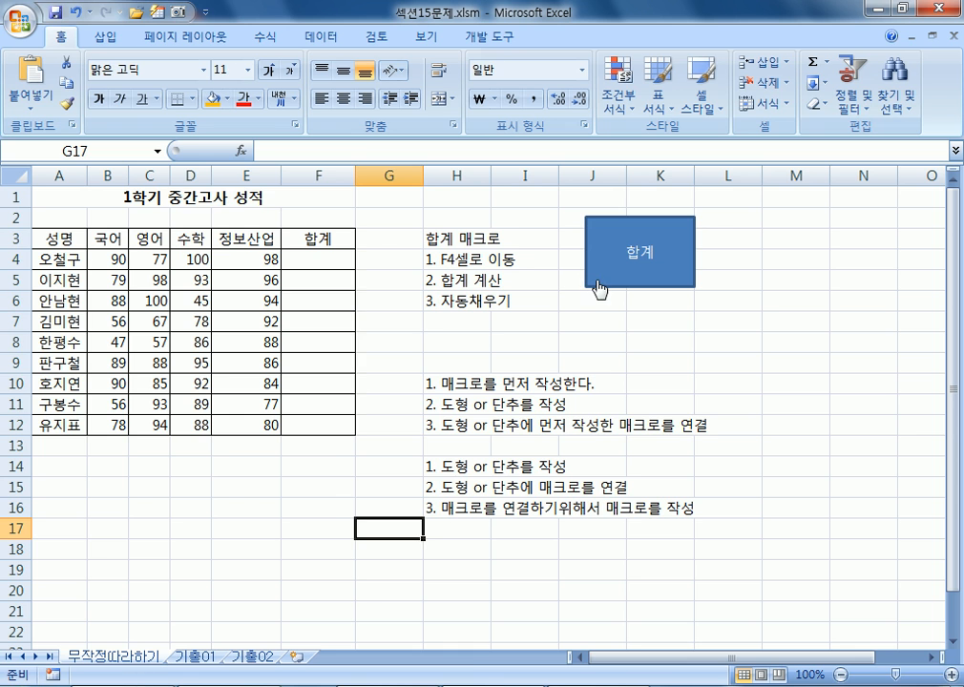
click(599, 286)
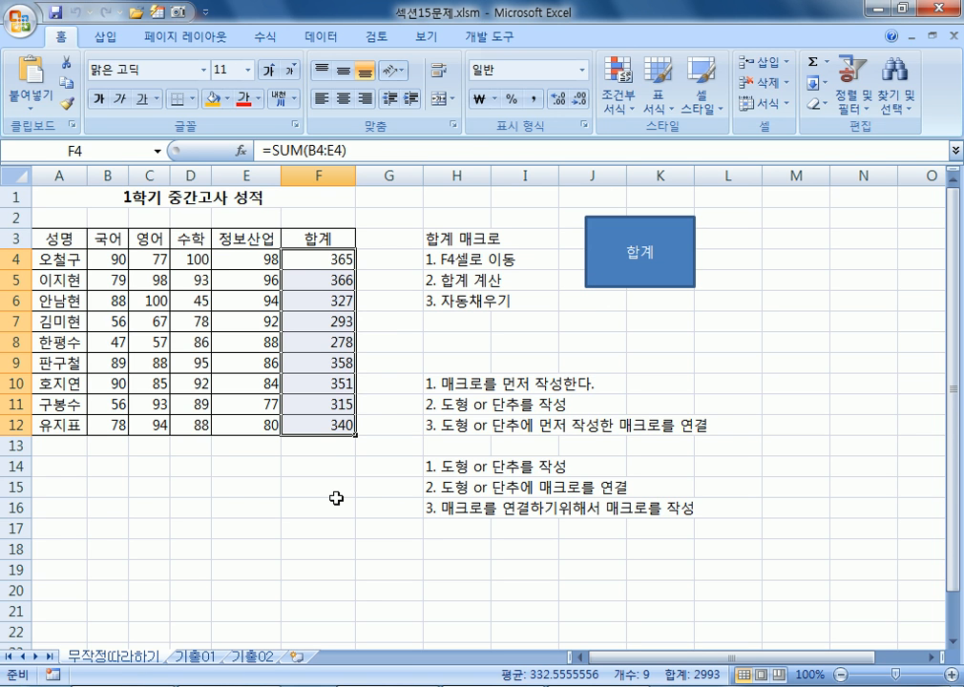
key(Delete)
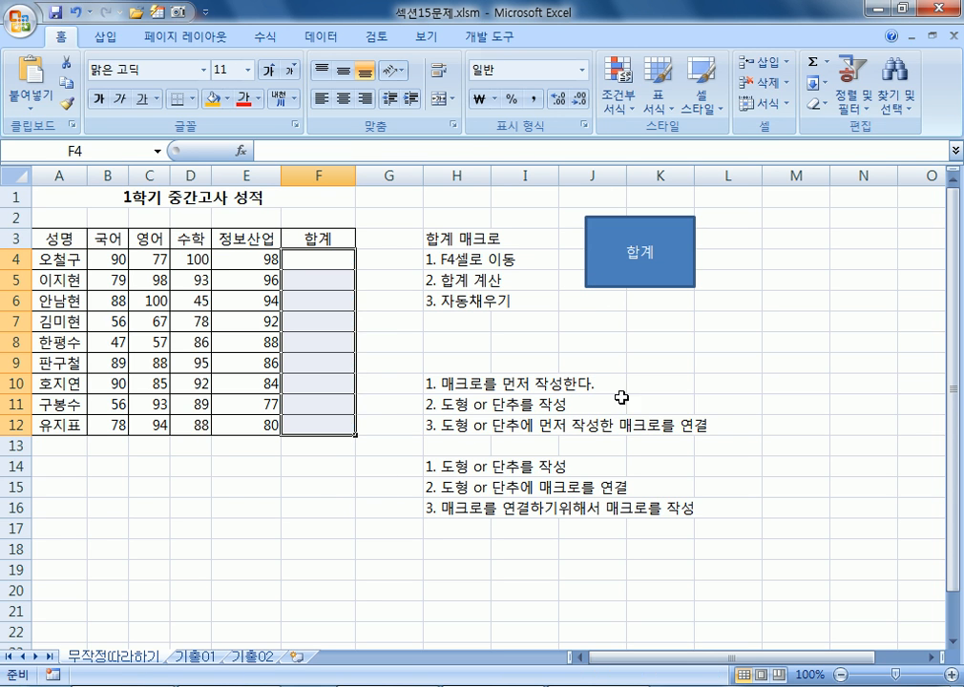
click(768, 432)
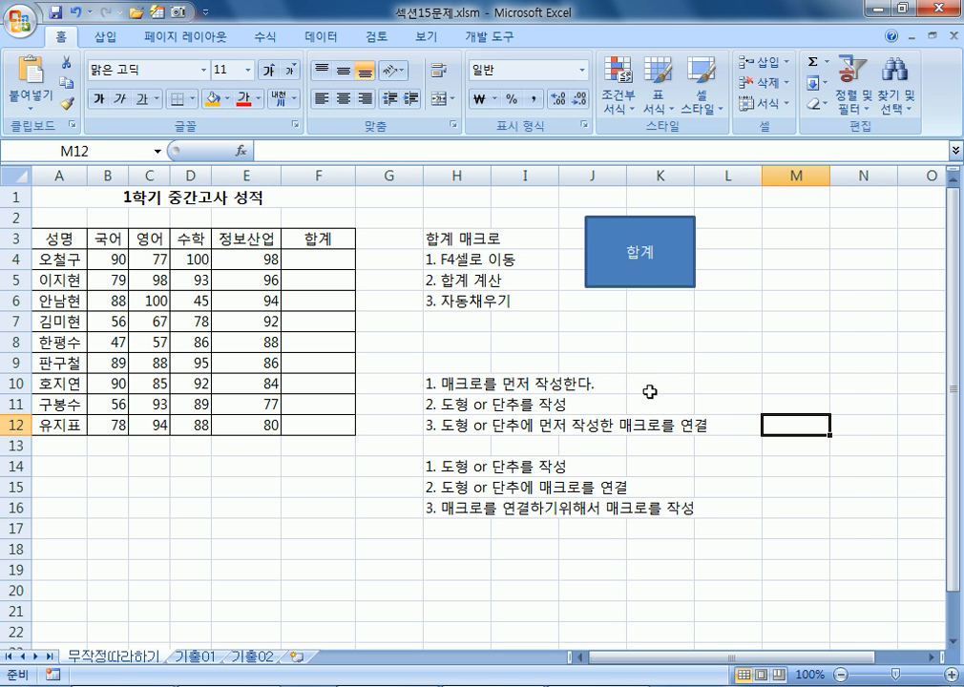
Move the 합계 rectangle over the notes in columns H and I and run its macro to fill the 합계 column
click(622, 264)
right_click(620, 269)
key(Escape)
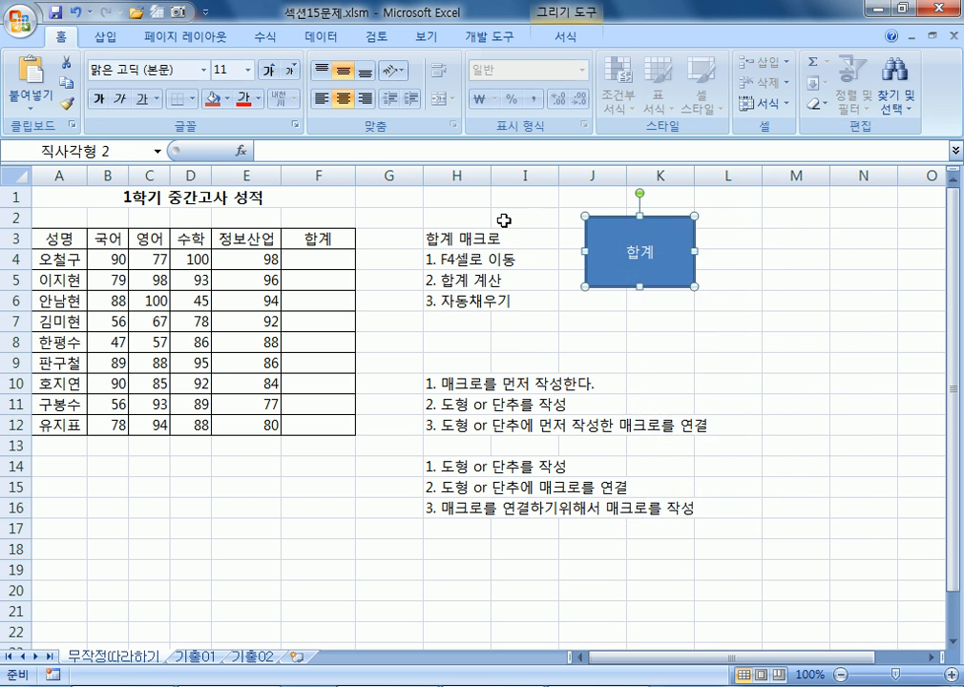
drag(609, 237, 486, 256)
click(522, 380)
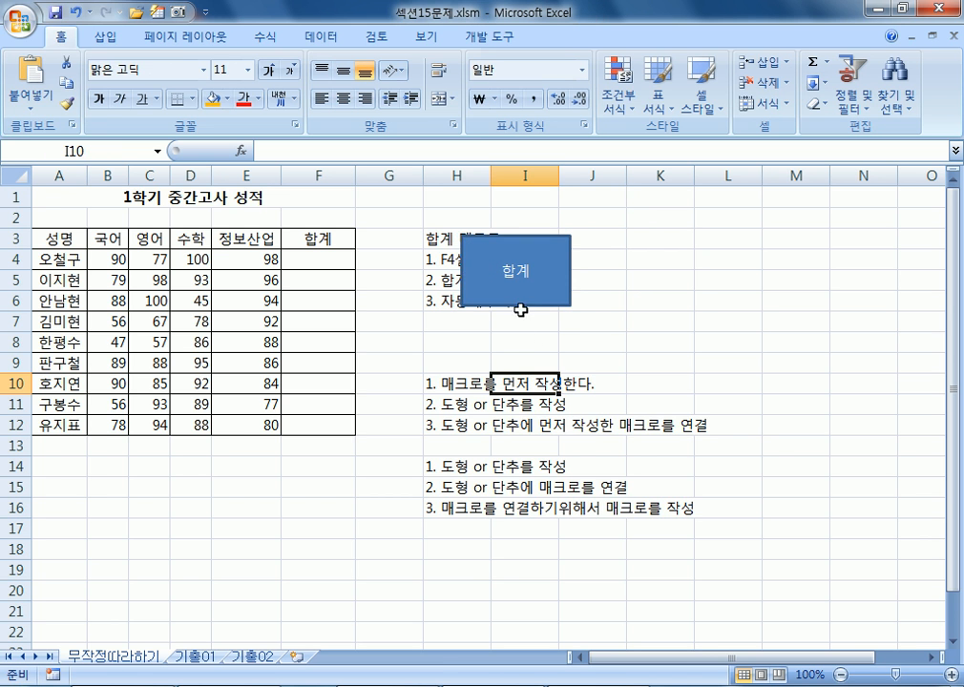
click(497, 290)
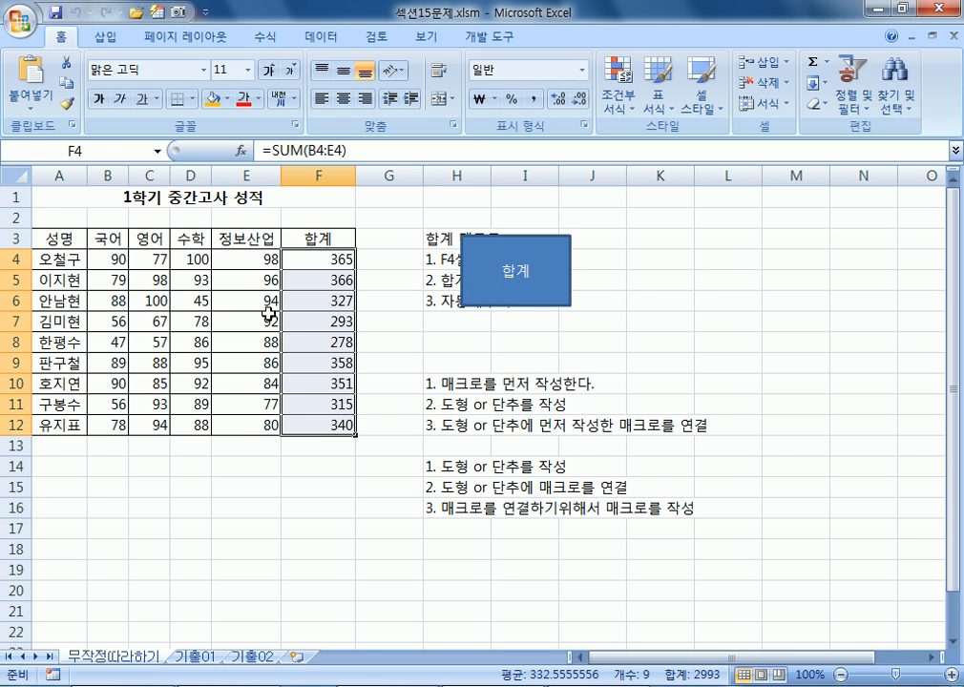
Move the 합계 rectangle off the notes, back to columns J and K beside rows 3 to 6
right_click(493, 287)
key(Escape)
drag(482, 249, 599, 239)
click(553, 345)
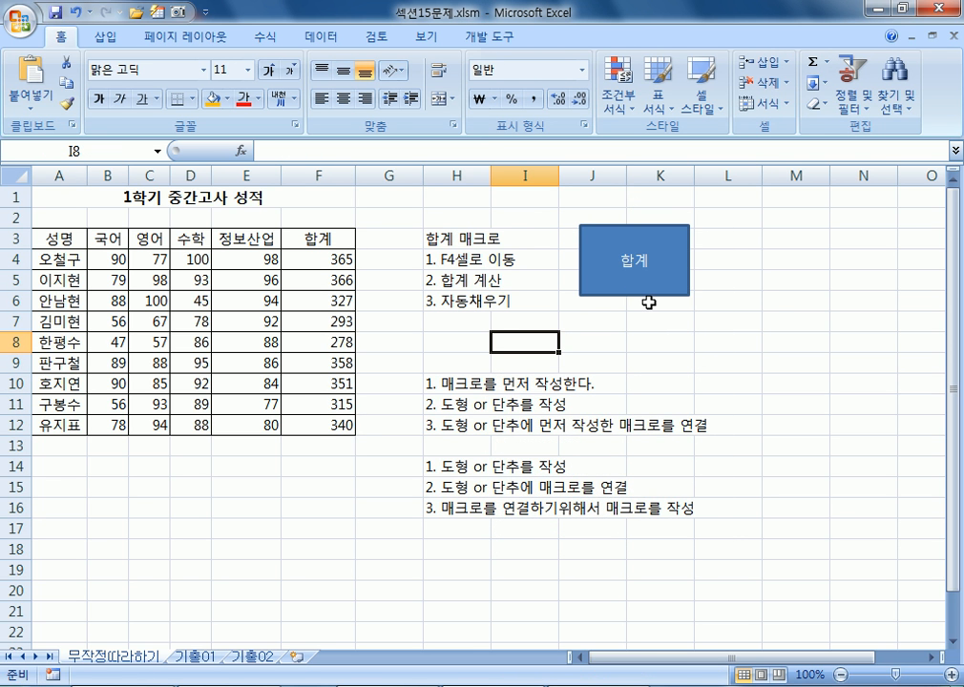
Highlight the procedure notes in H10:H12 and H14:H16 to compare the two orders of working
drag(464, 264, 465, 280)
drag(462, 383, 460, 427)
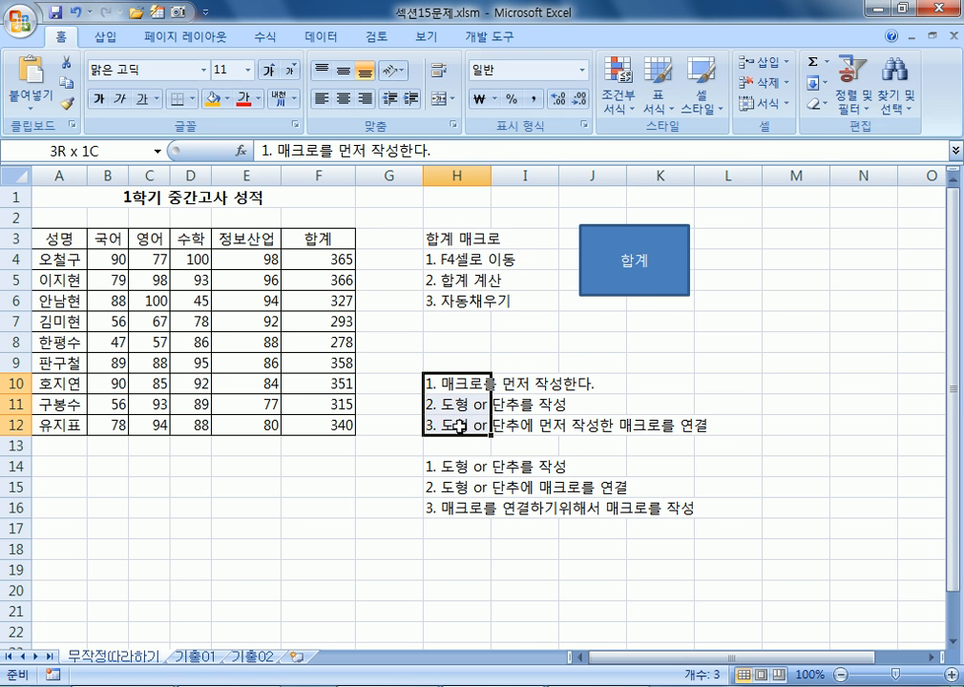
drag(460, 426, 452, 509)
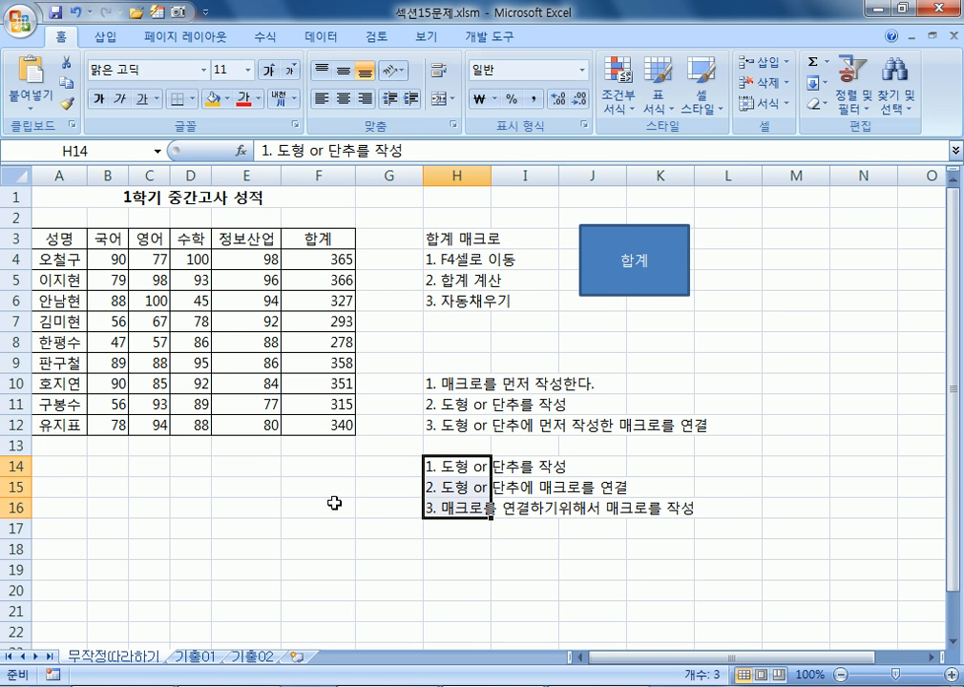
Draw a rectangle about 1.93 cm high and 3.28 cm wide below the score table, and label it 셀음영
click(248, 524)
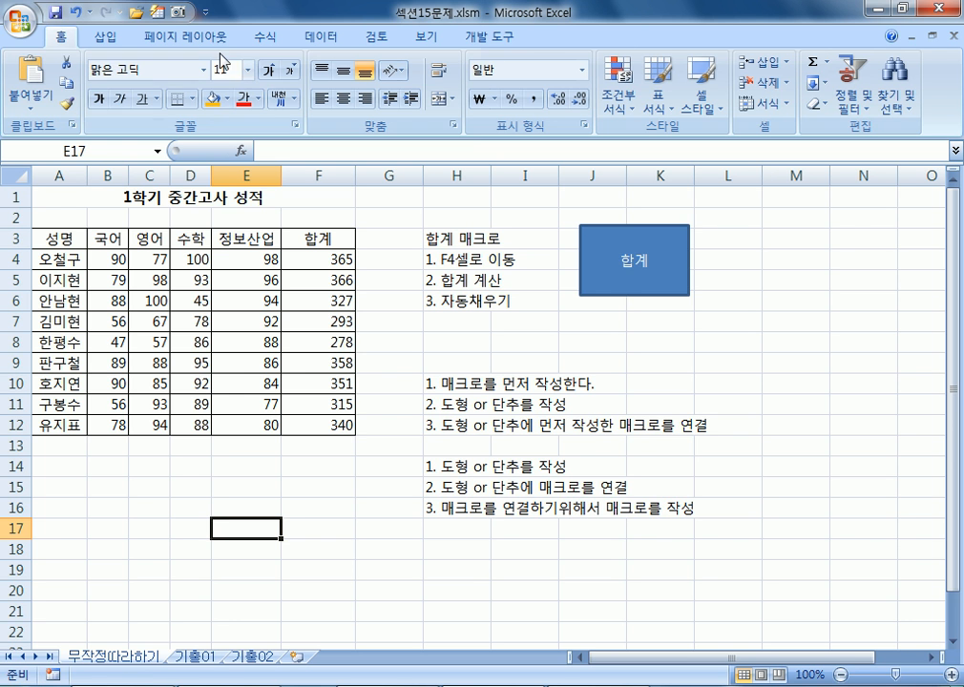
click(107, 36)
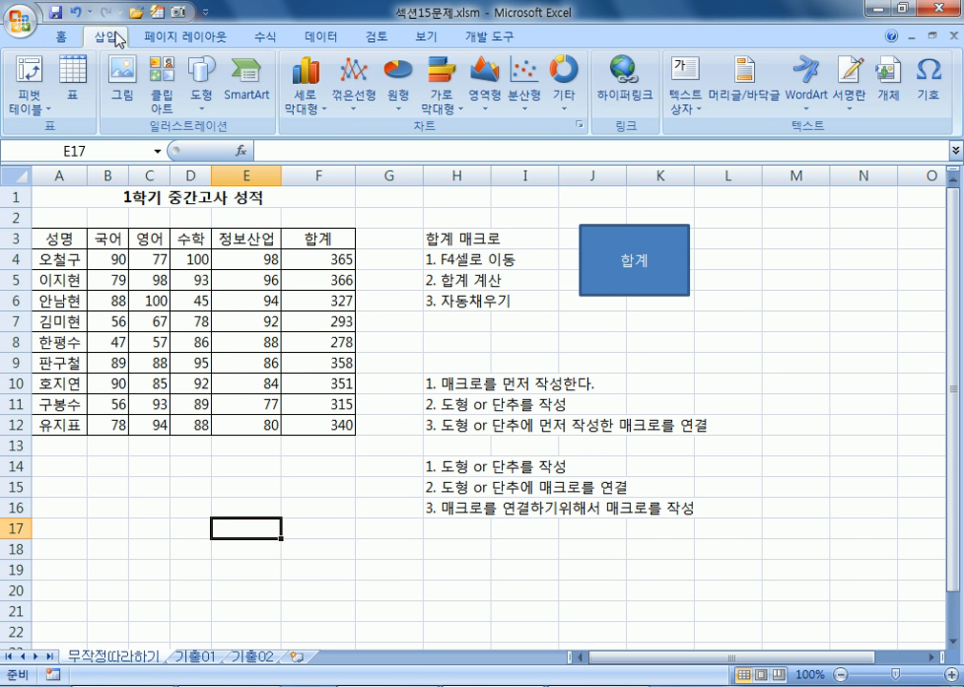
click(202, 75)
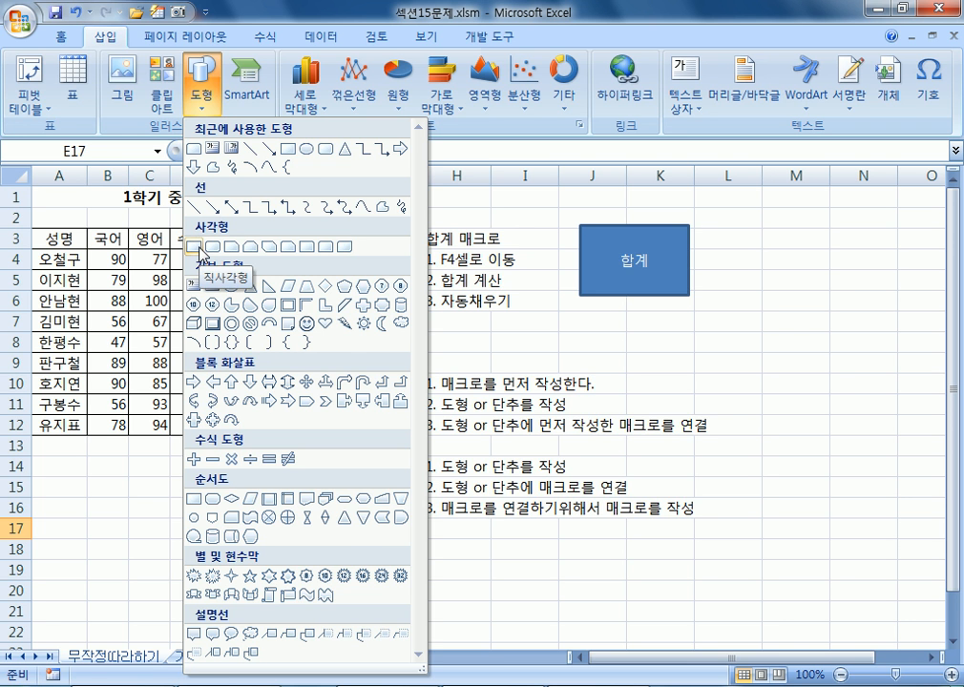
click(199, 251)
drag(185, 474, 302, 542)
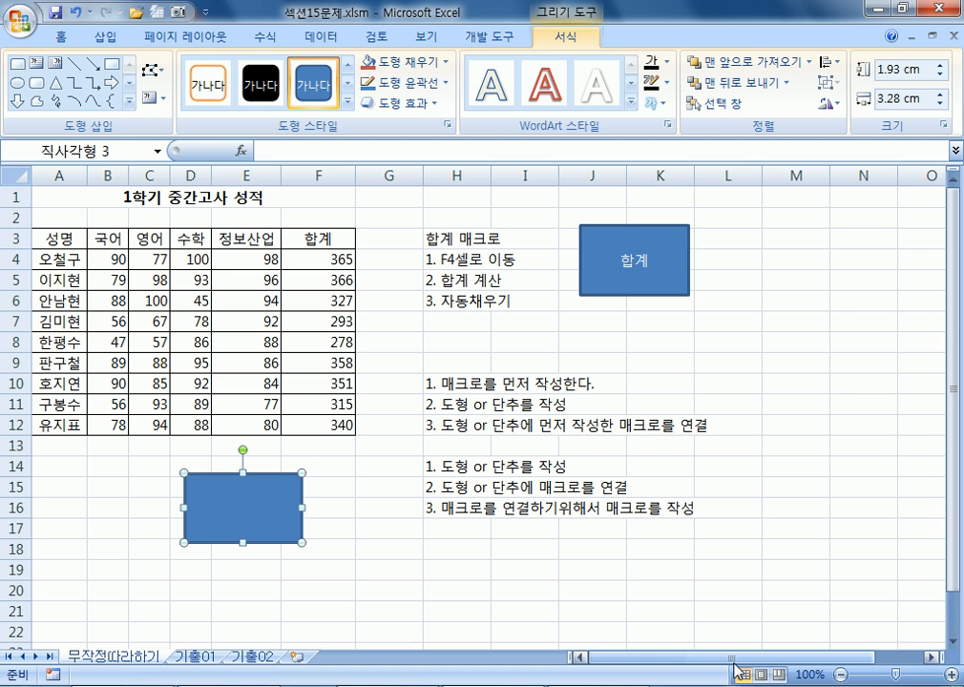
text(셀음염)
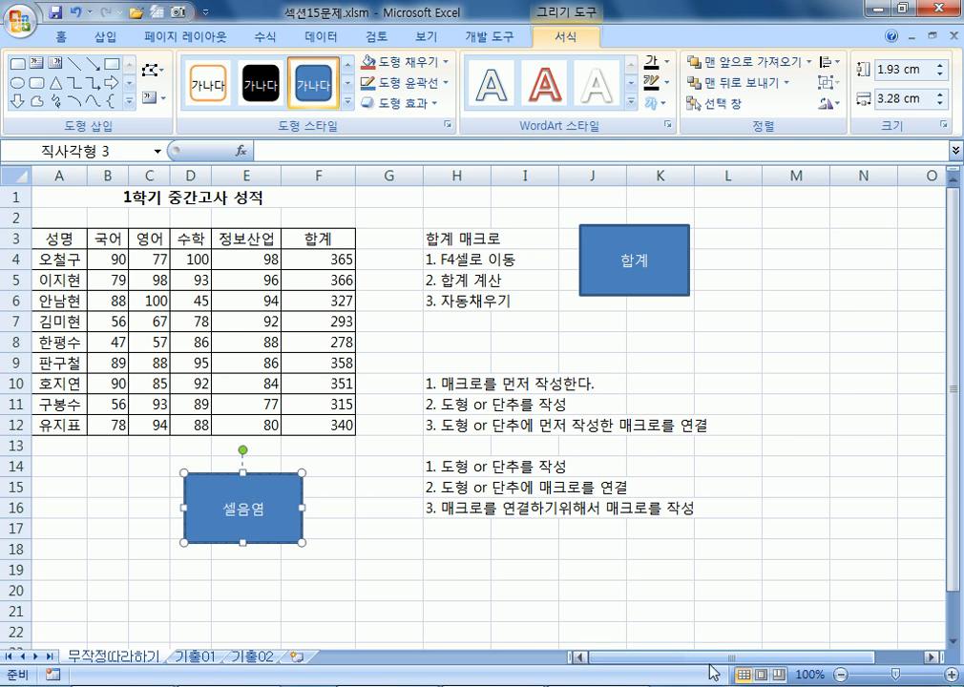
key(BackSpace)
text(영)
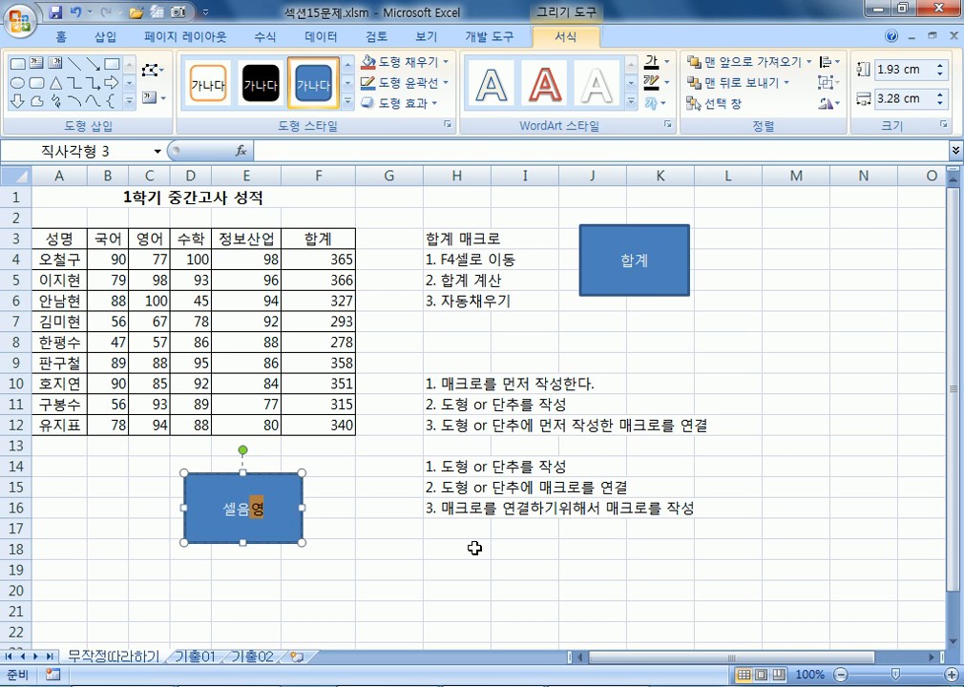
click(398, 575)
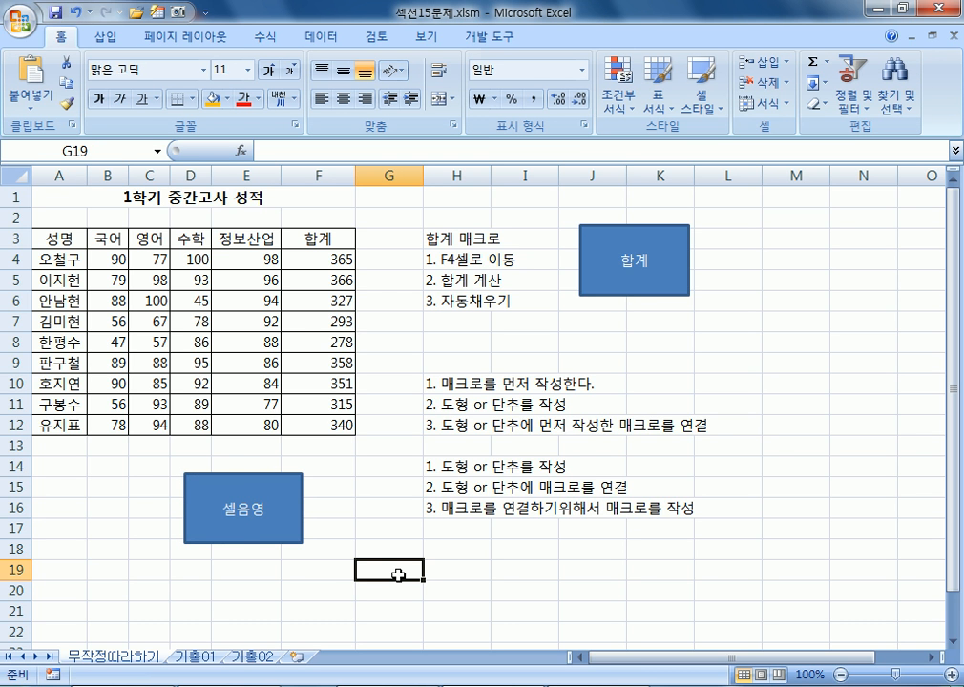
click(197, 497)
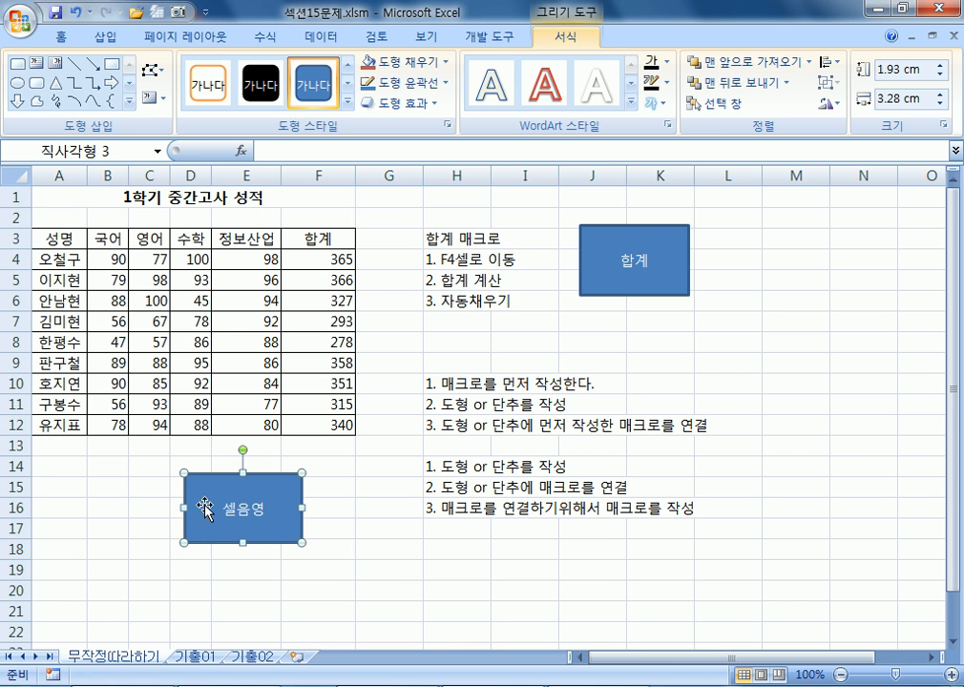
click(394, 568)
click(297, 503)
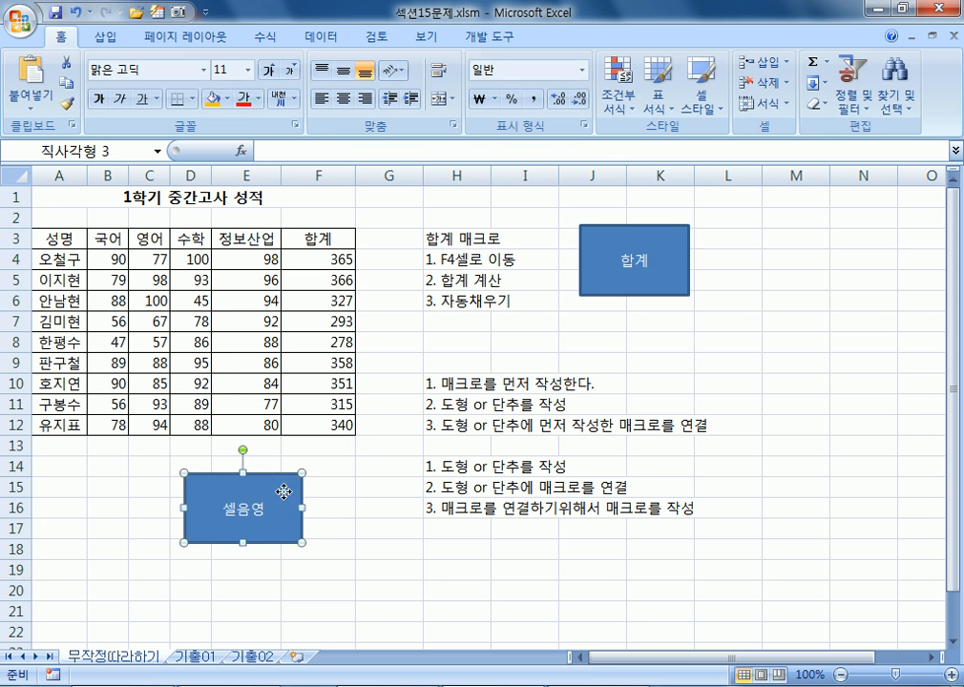
click(351, 566)
drag(62, 234, 315, 232)
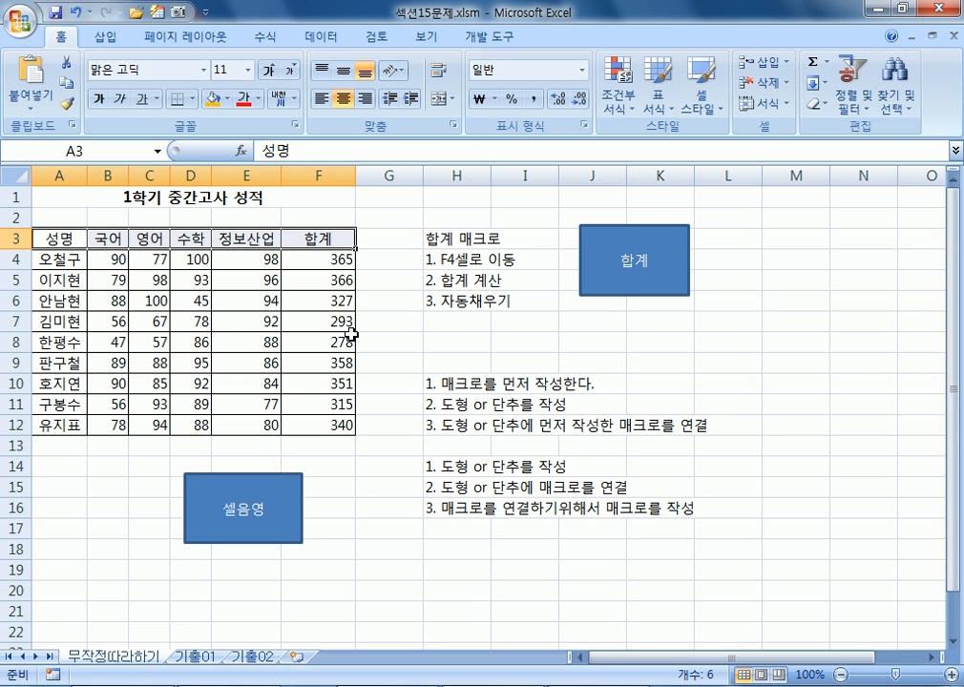
click(363, 523)
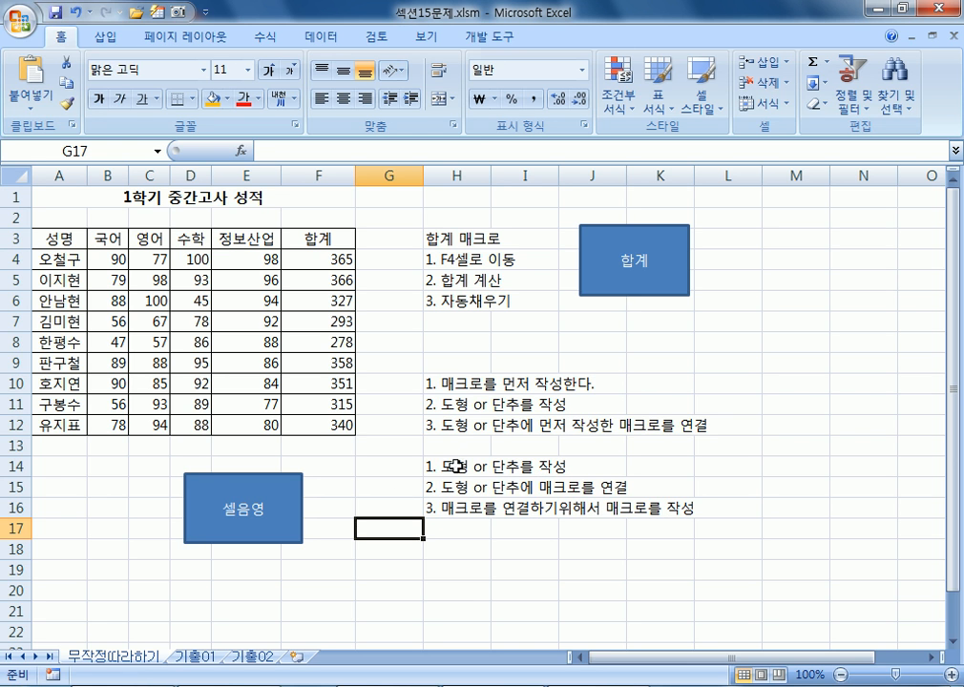
Open macro assignment for the 셀음영 rectangle and name its new macro 셀음영
click(290, 490)
right_click(290, 490)
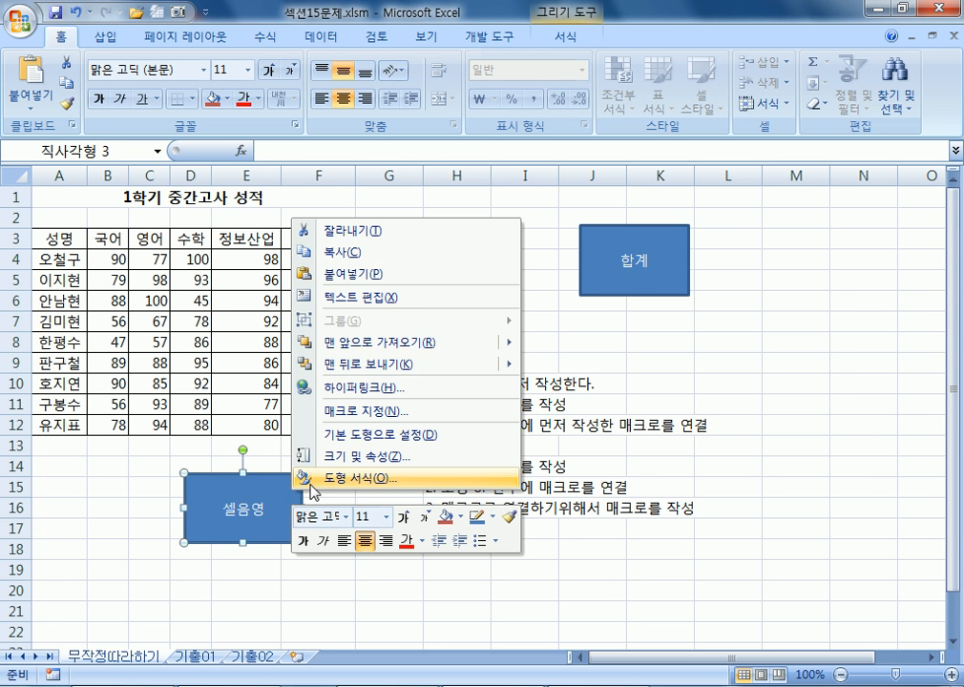
click(377, 419)
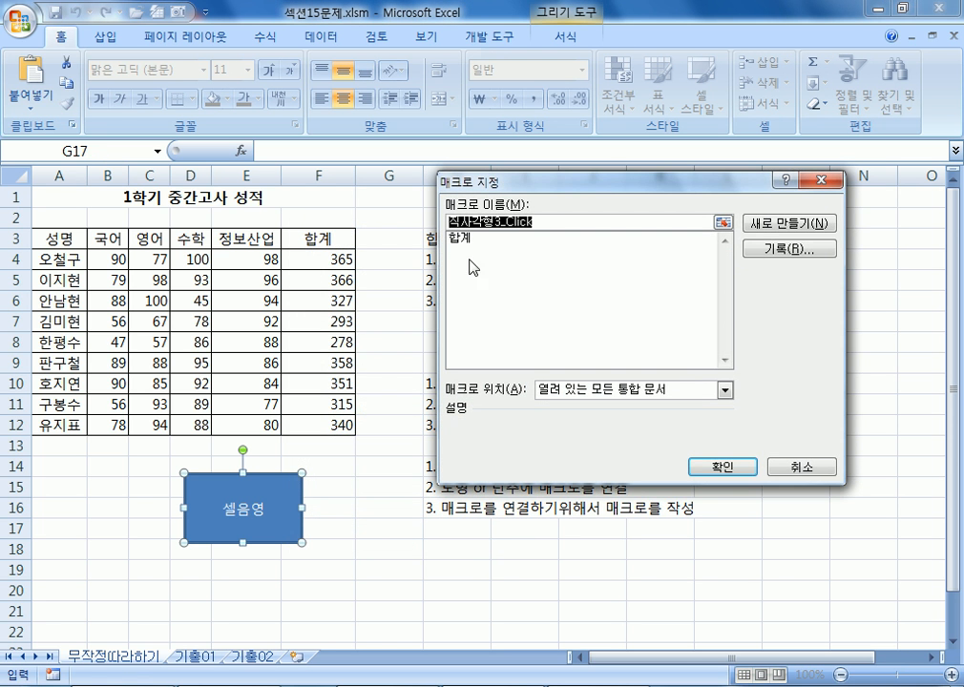
drag(524, 182, 281, 109)
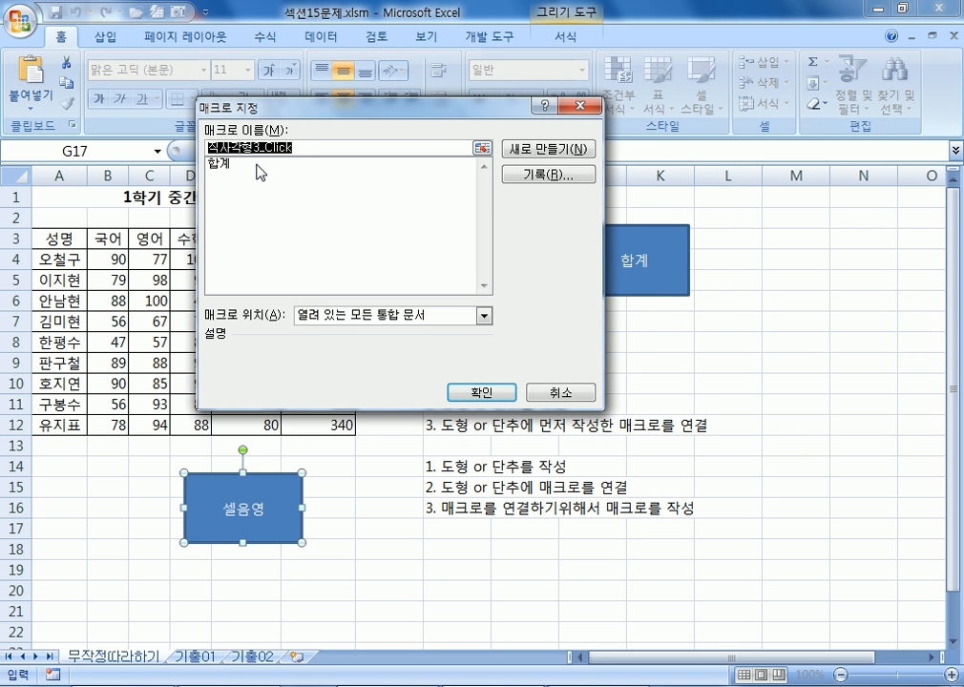
click(216, 165)
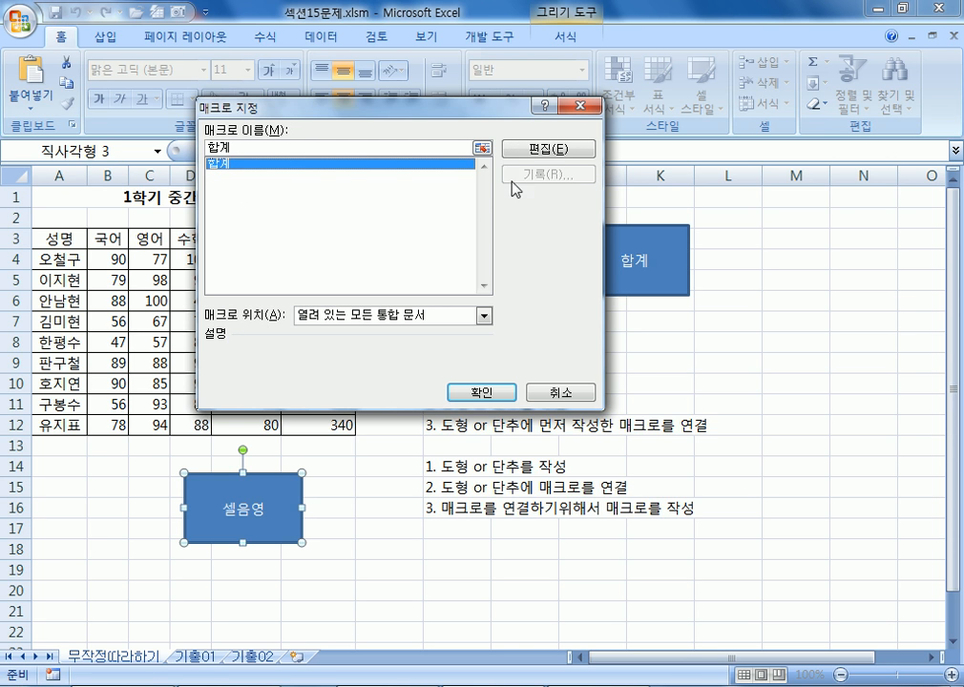
drag(260, 151, 110, 149)
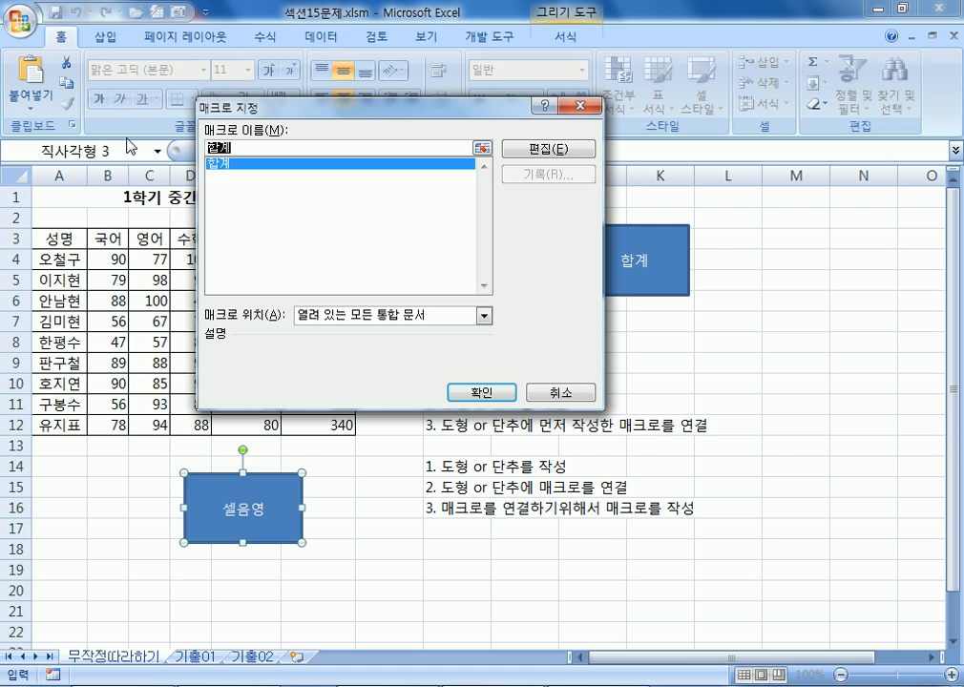
text(세ㅁ)
key(BackSpace)
text(ㄹ음ㅇ)
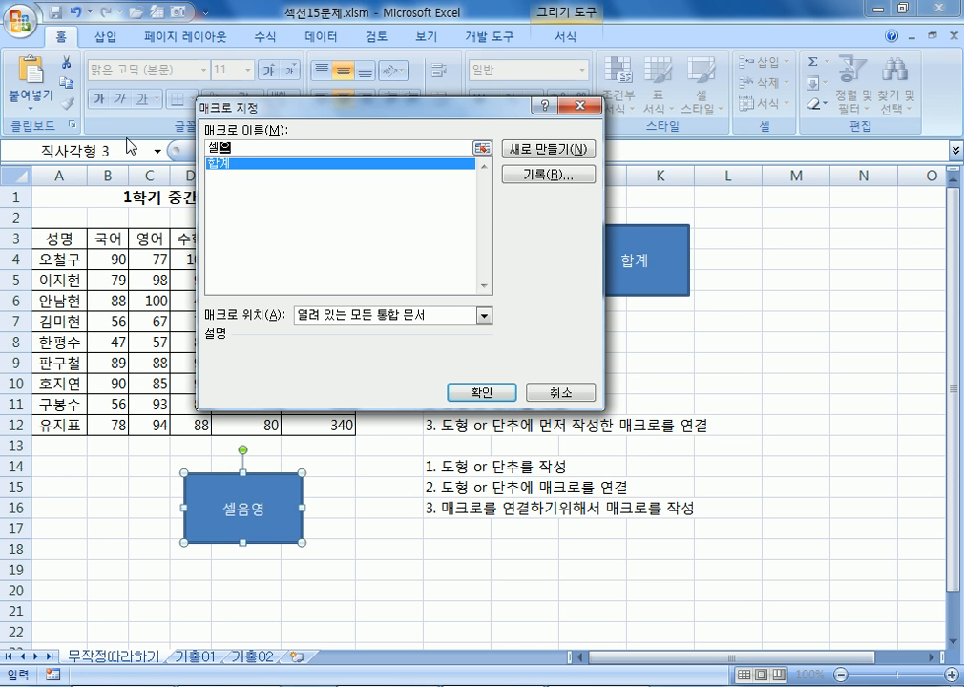
text(ㅣ)
key(BackSpace)
text(ㅕㅇ)
Start recording the 셀음영 macro, stored in the current workbook with no shortcut key
click(548, 174)
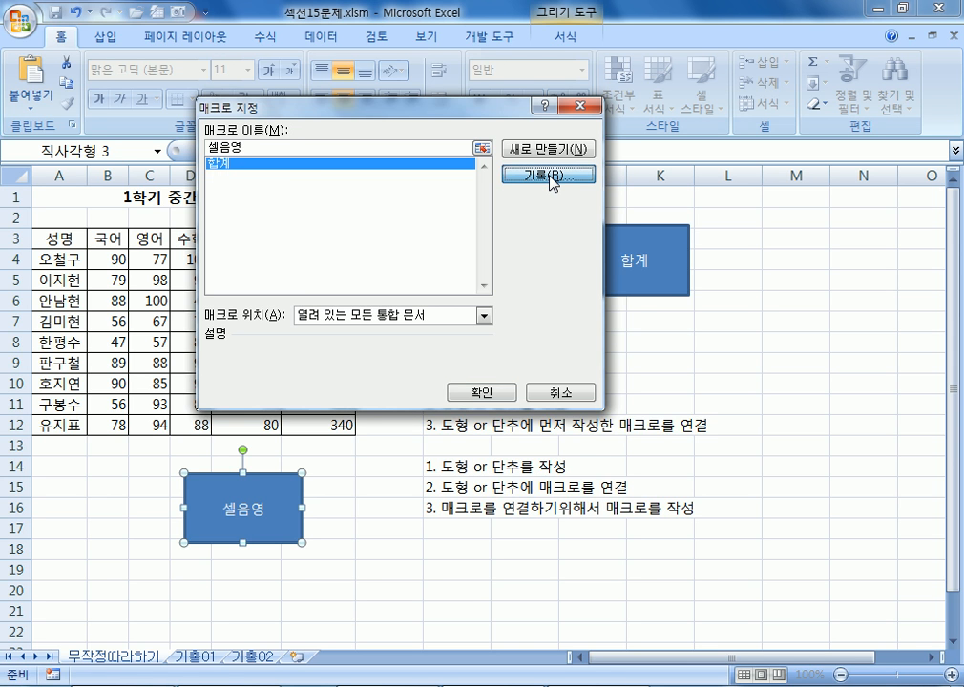
drag(314, 138, 521, 205)
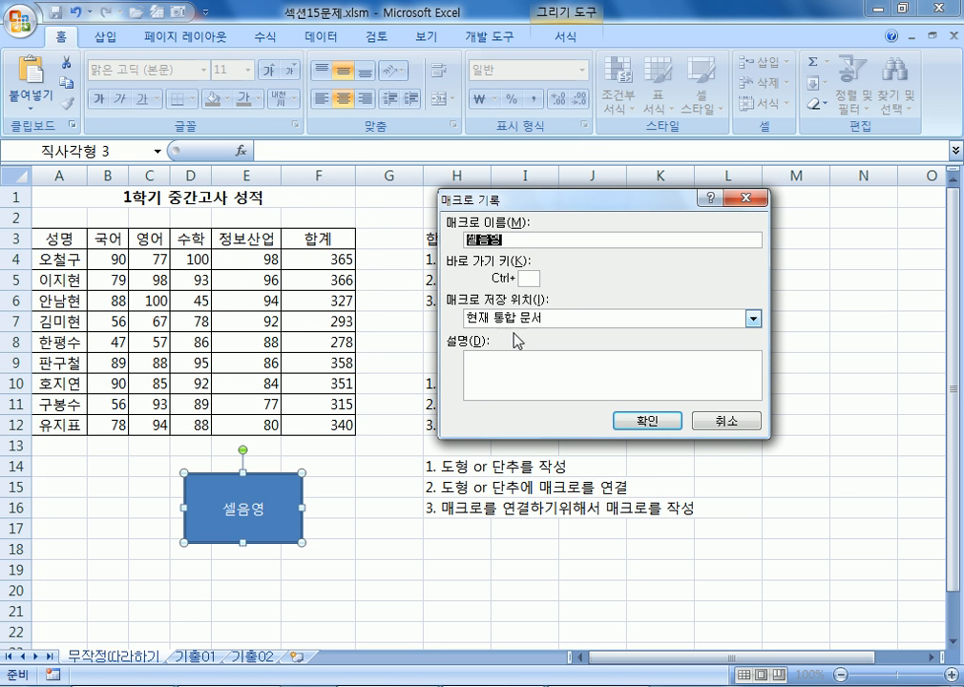
click(630, 429)
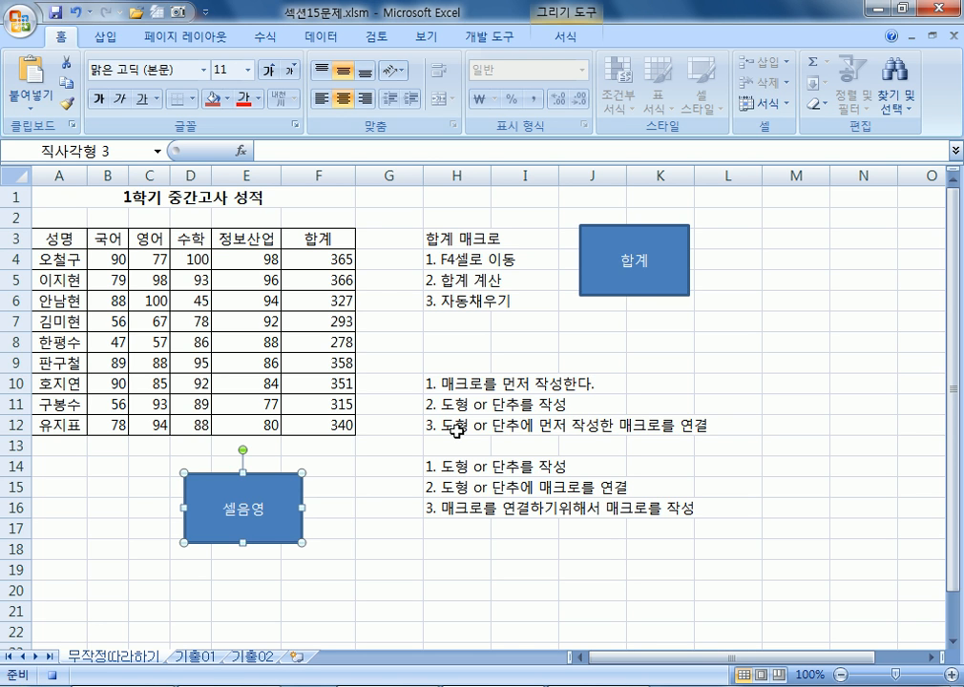
Fill the header cells A3:F3 with standard red and stop the macro recording
click(488, 37)
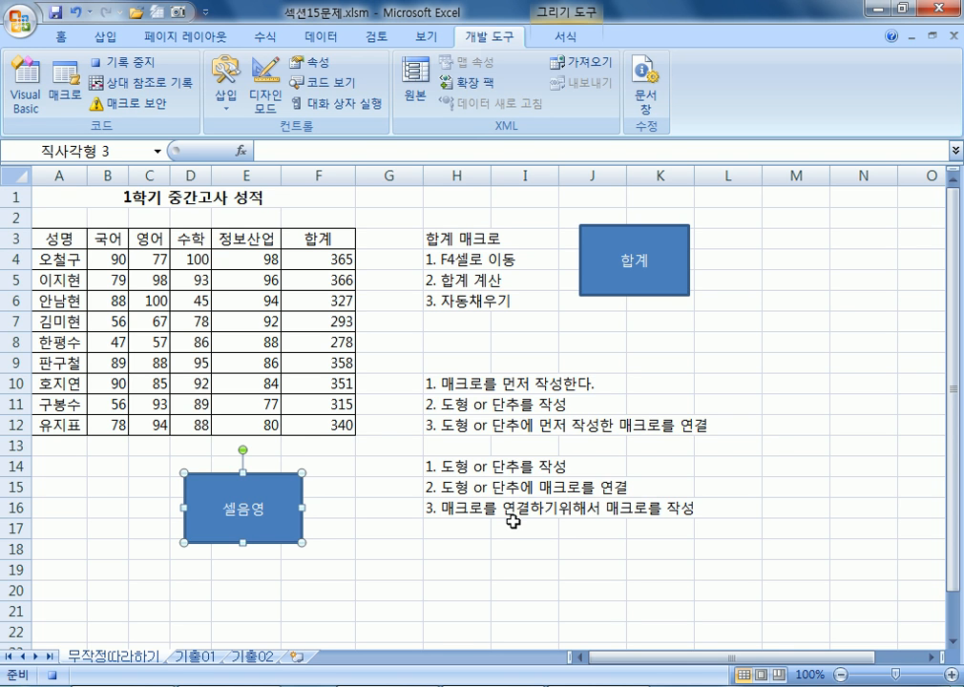
drag(59, 233, 311, 241)
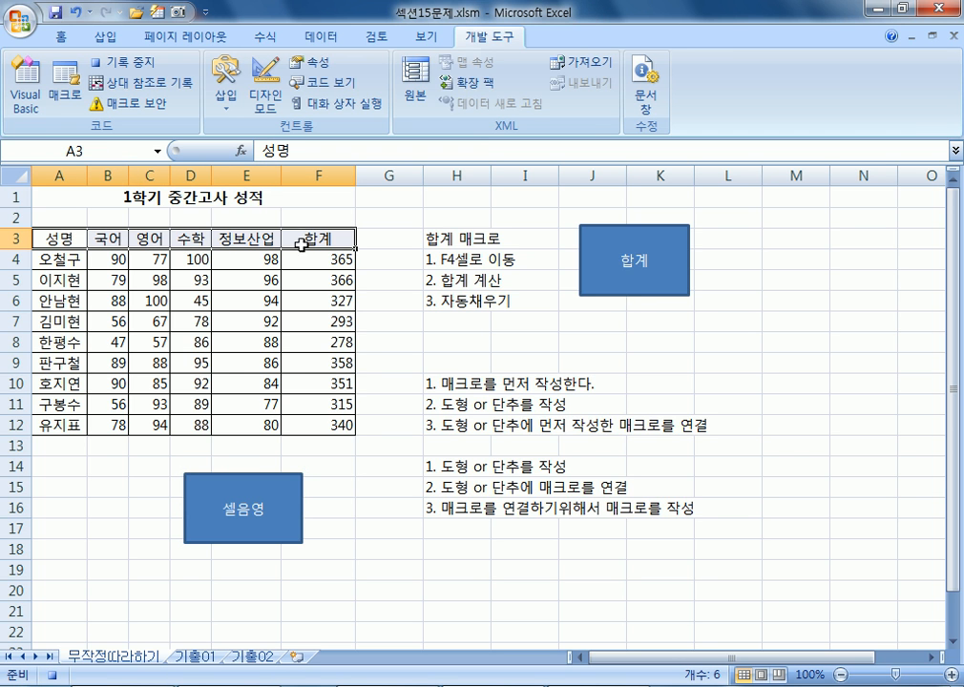
click(59, 28)
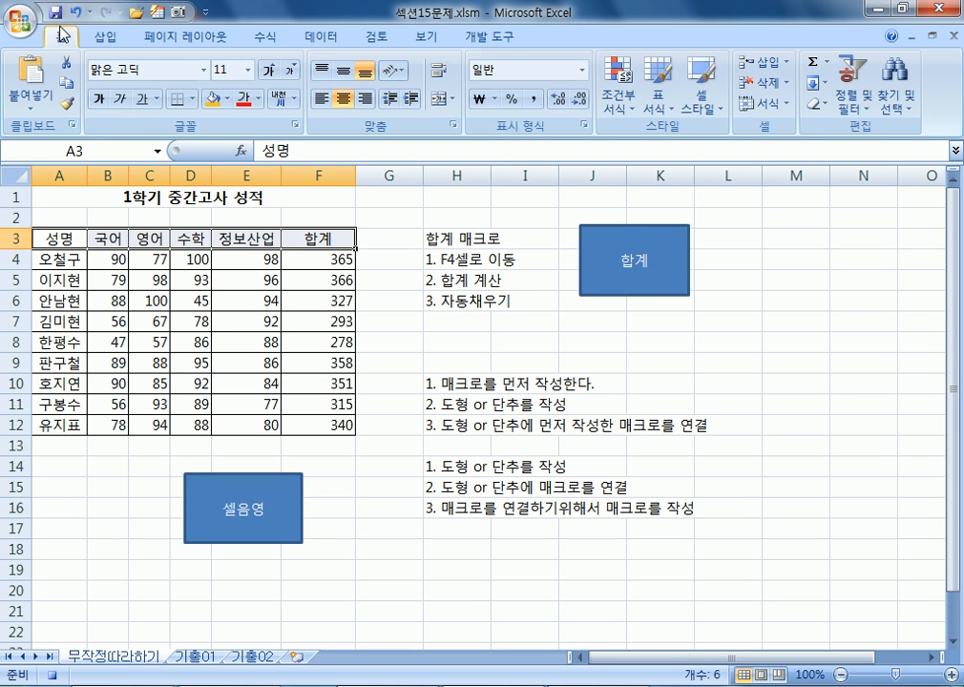
click(228, 99)
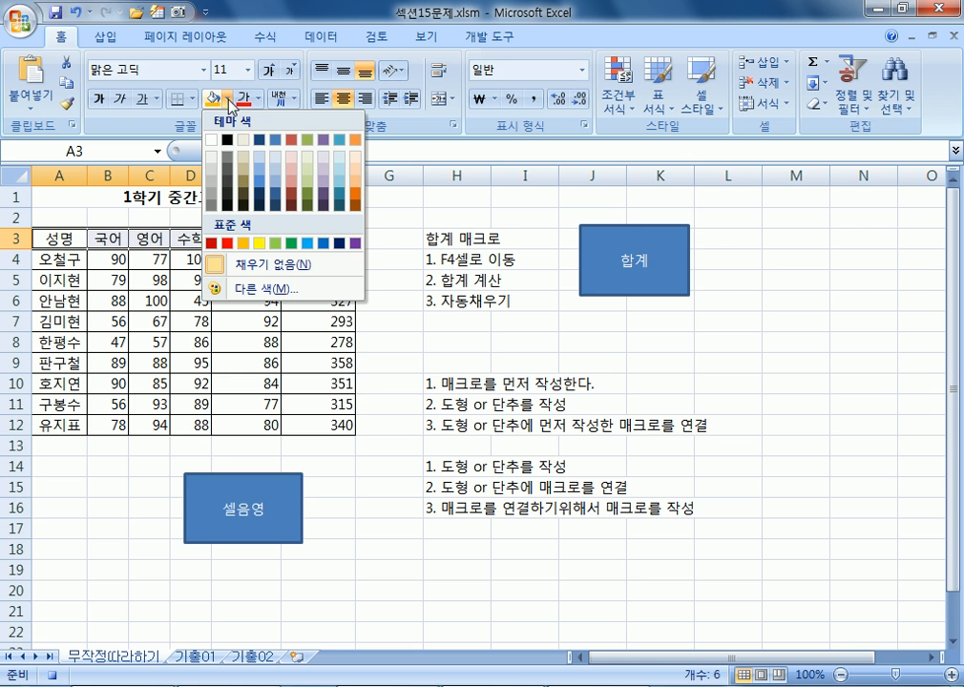
click(227, 245)
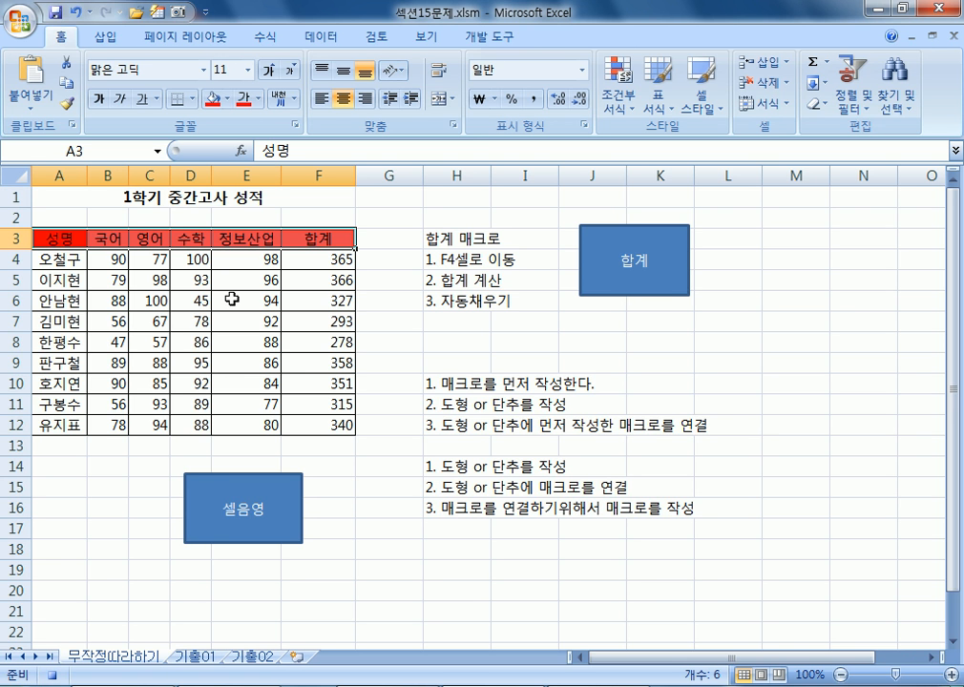
click(491, 36)
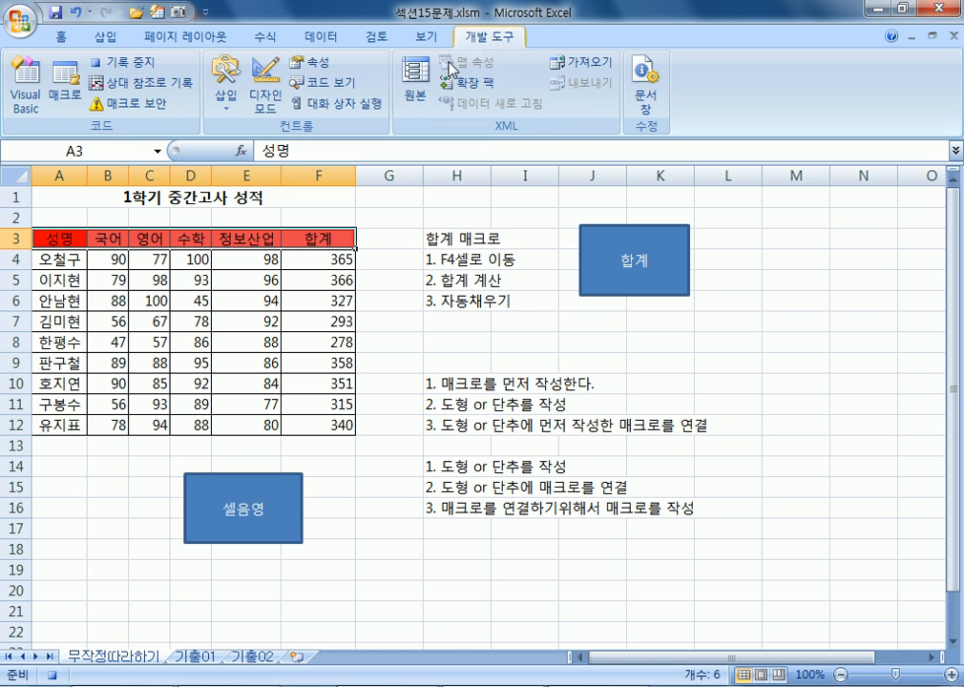
click(145, 69)
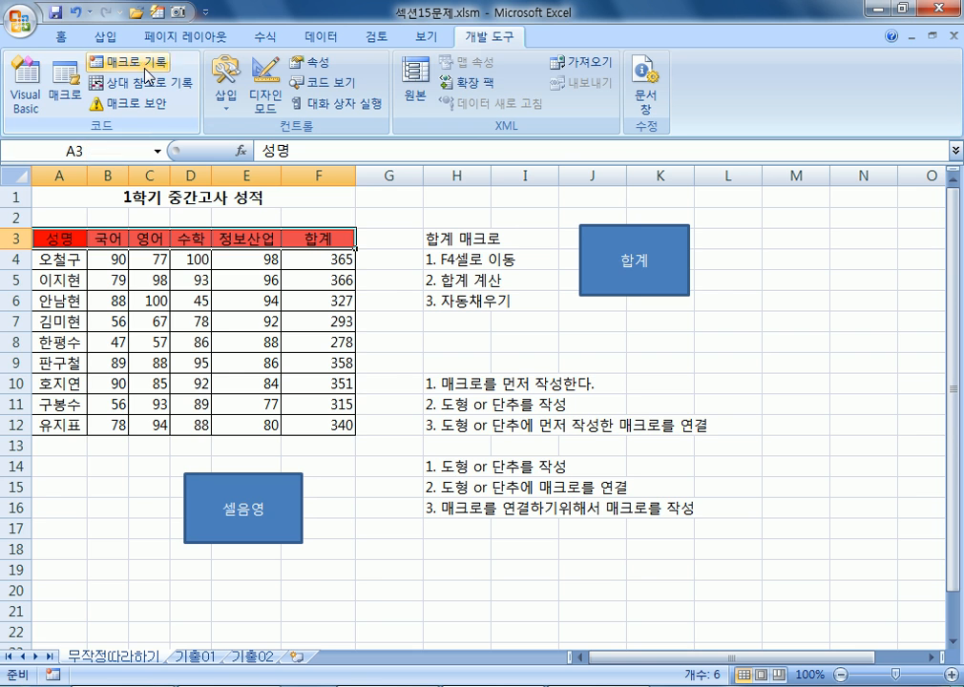
click(386, 595)
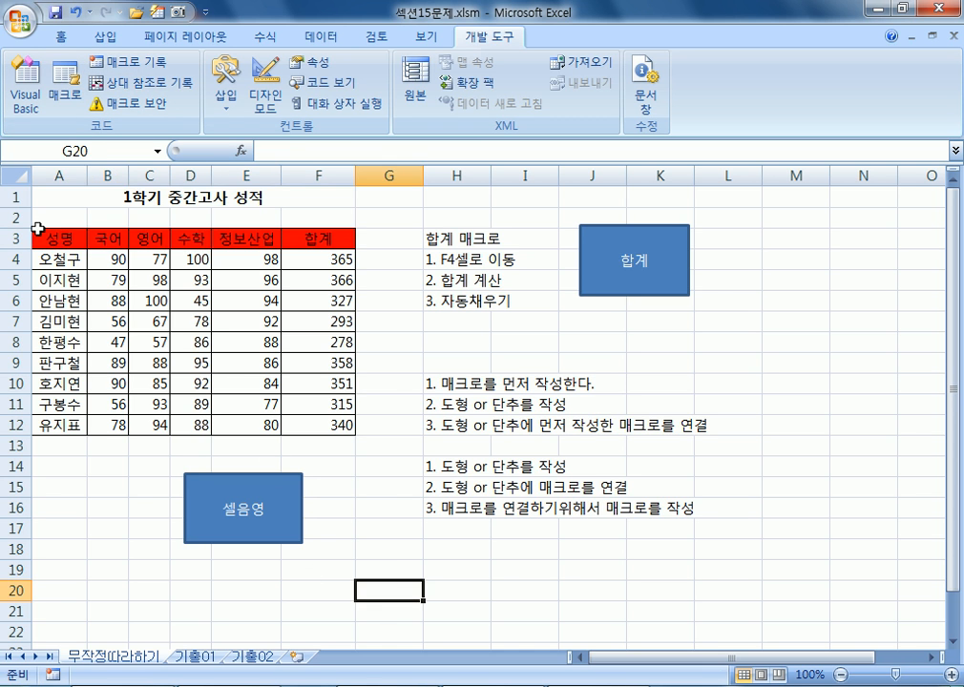
Recolour the header cells A3:F3 yellow and run the 셀음영 rectangle's macro on them
drag(36, 223, 142, 238)
drag(79, 240, 319, 239)
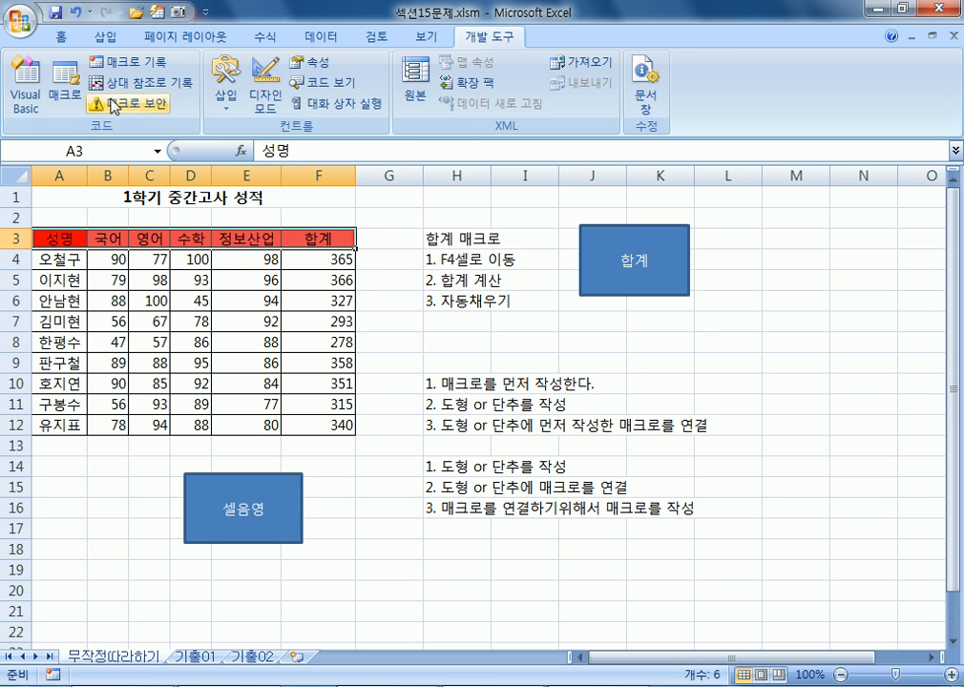
click(61, 36)
click(227, 99)
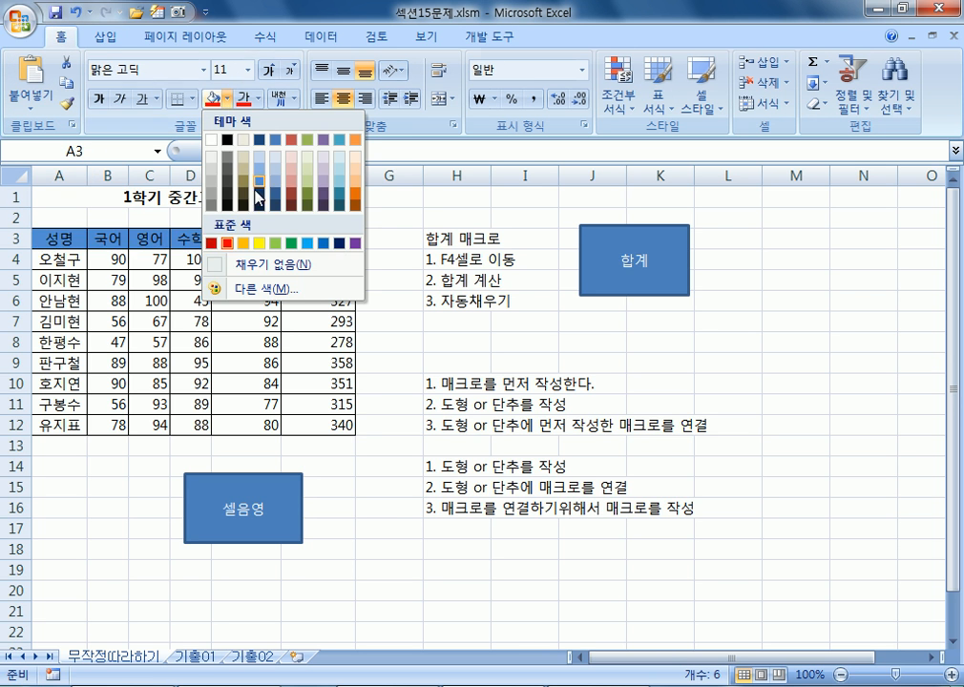
click(256, 245)
click(394, 509)
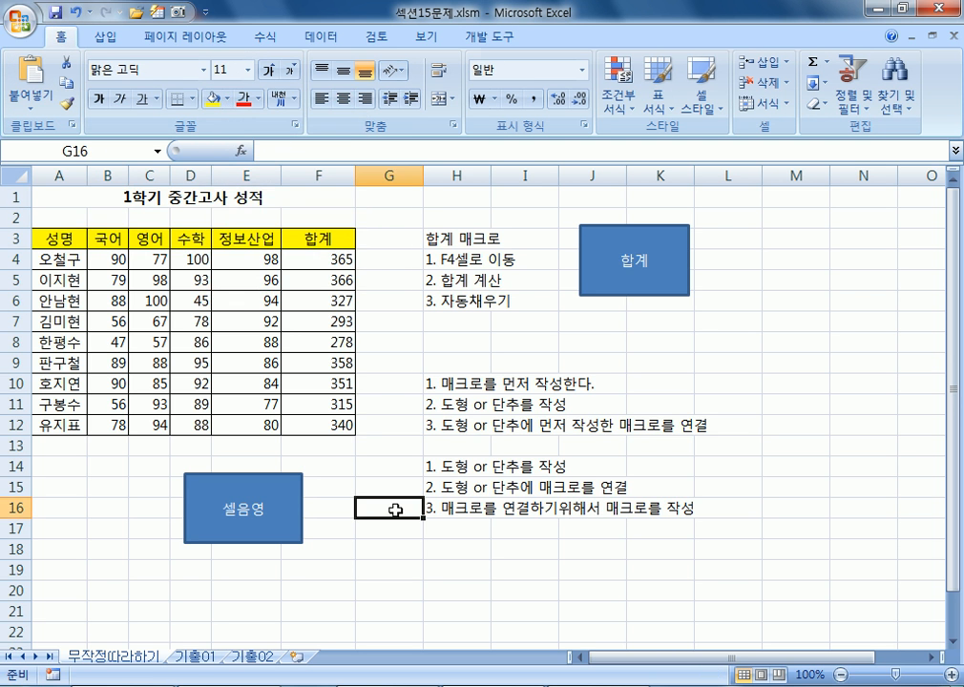
click(256, 503)
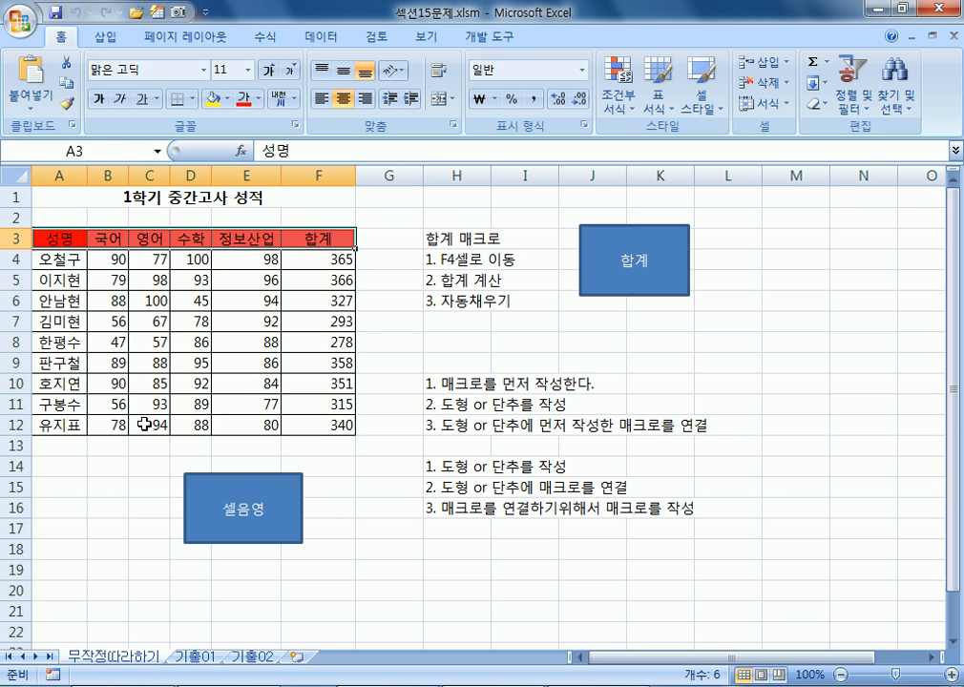
Change the fill of A3:F3 to white and run the macro from the 셀음영 rectangle
drag(45, 239, 315, 239)
click(228, 99)
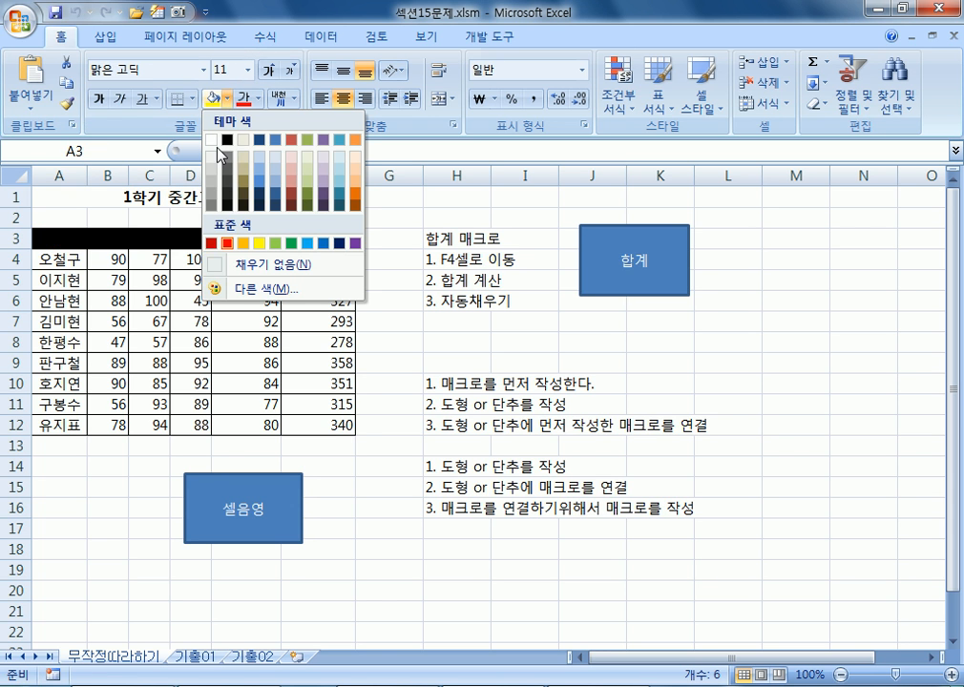
click(210, 142)
click(151, 300)
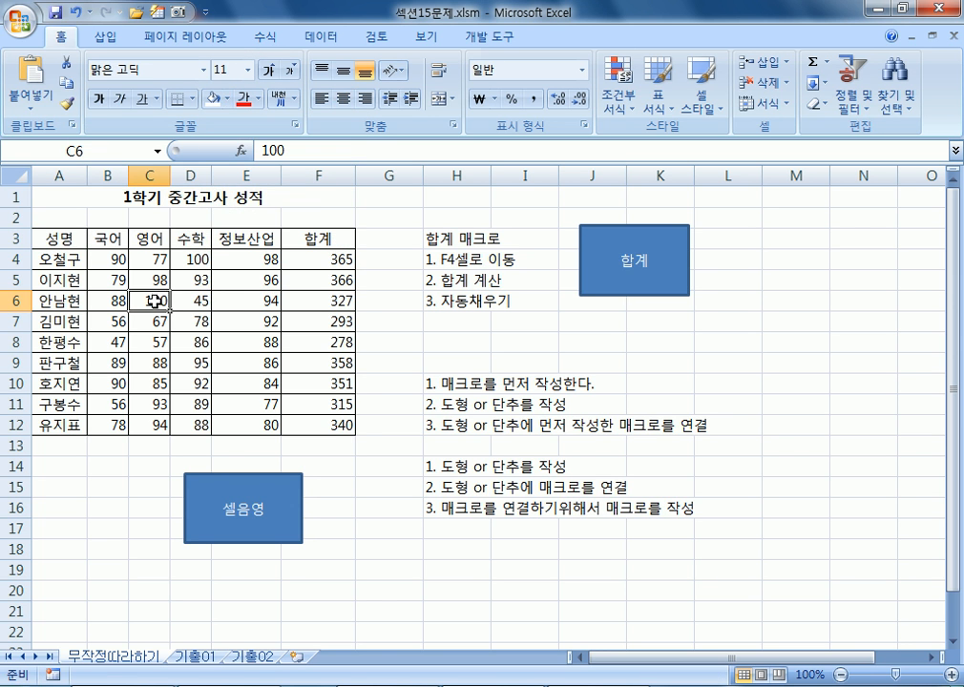
click(261, 506)
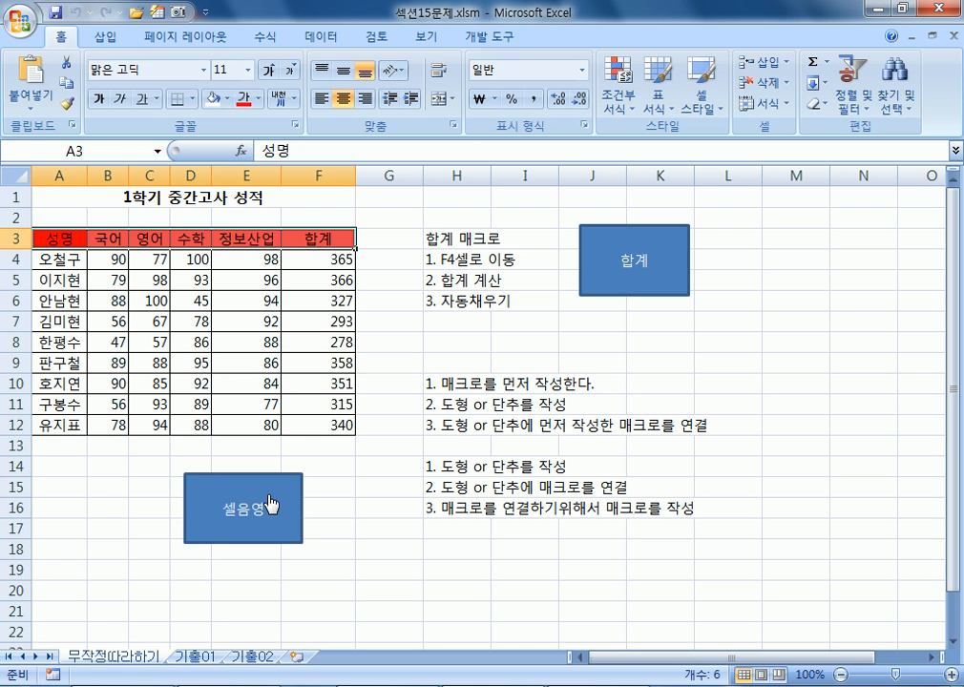
Reset the header row A3:F3 to white once more and test the 셀음영 rectangle's macro again
drag(48, 238, 320, 241)
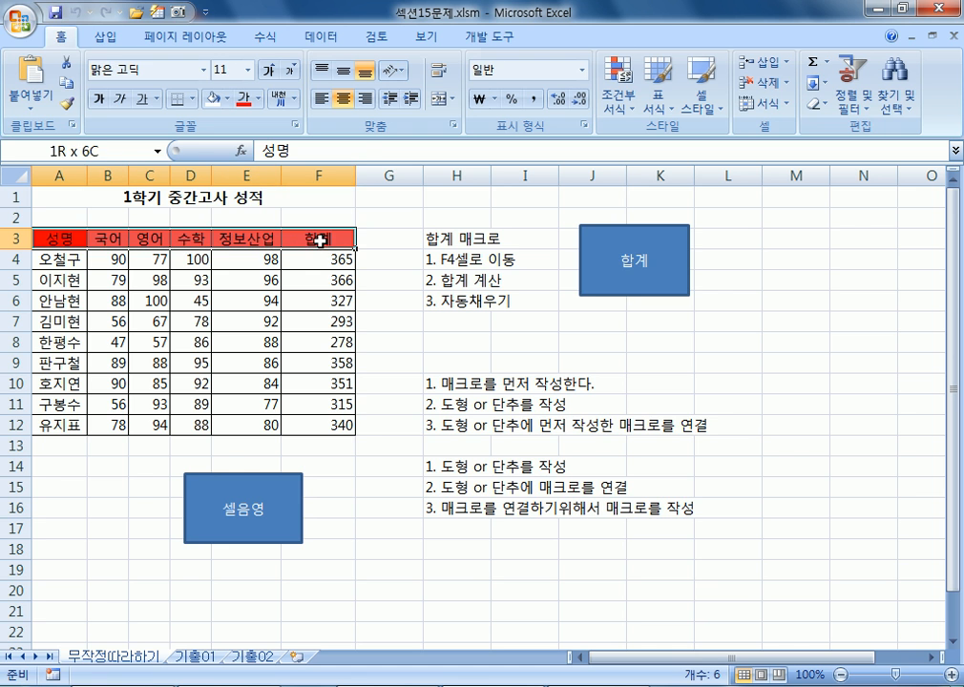
click(228, 98)
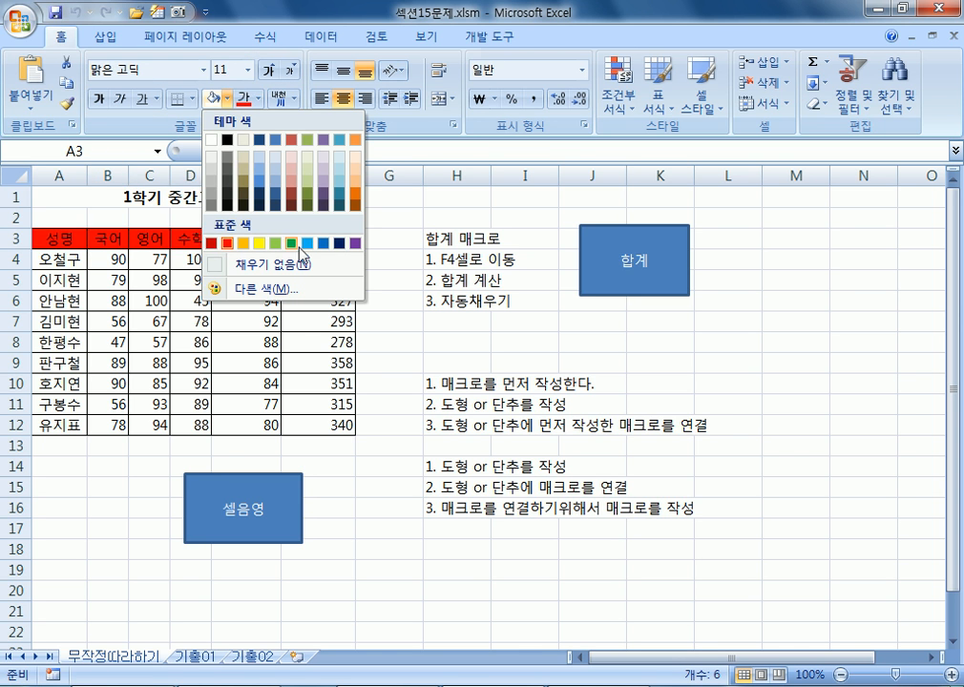
click(211, 141)
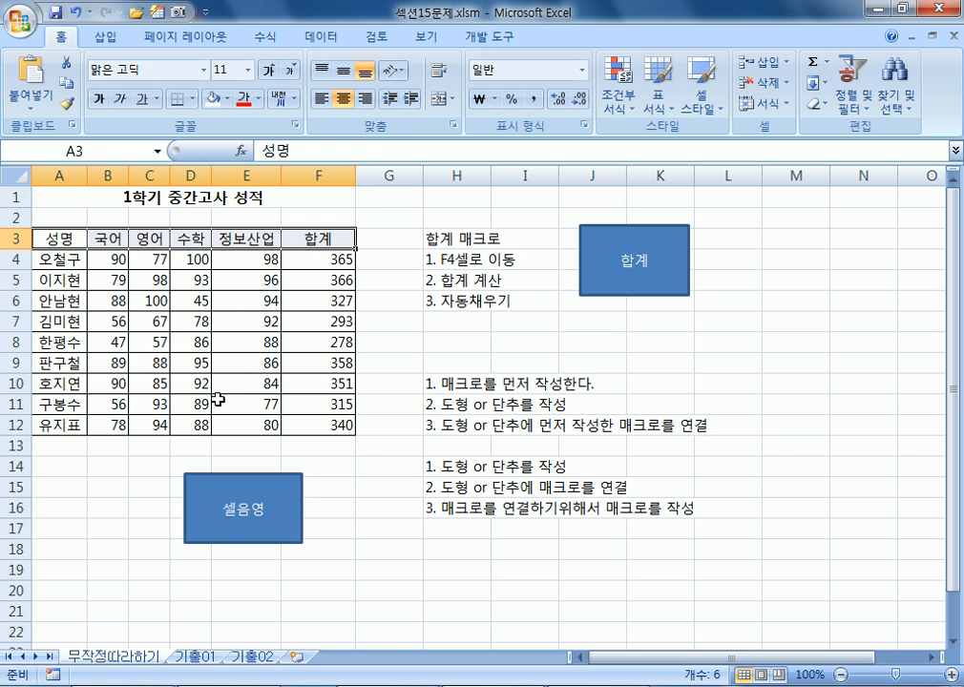
click(219, 399)
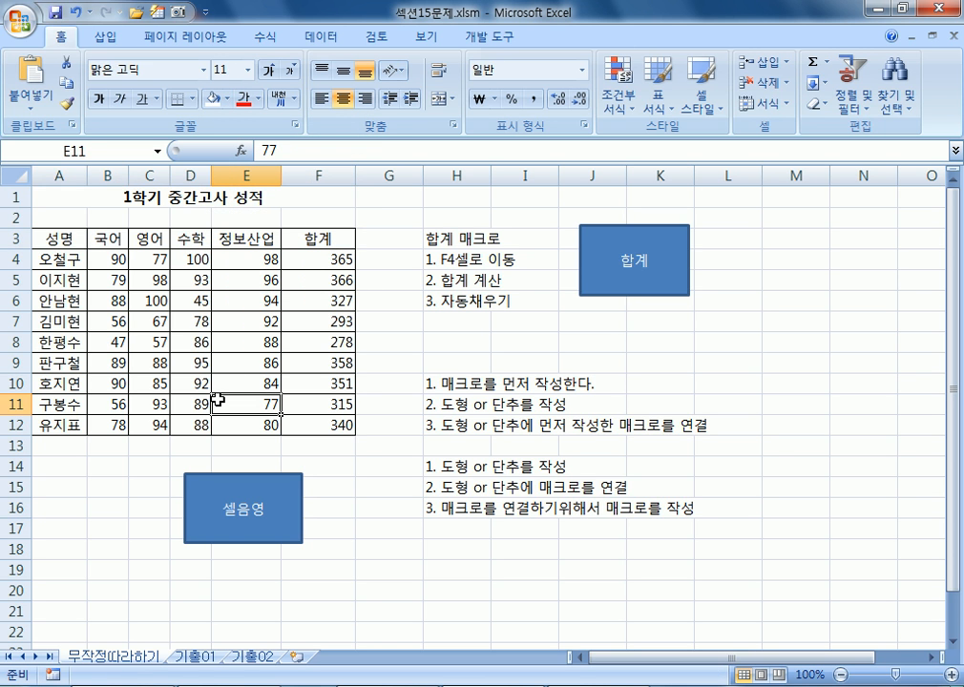
click(199, 502)
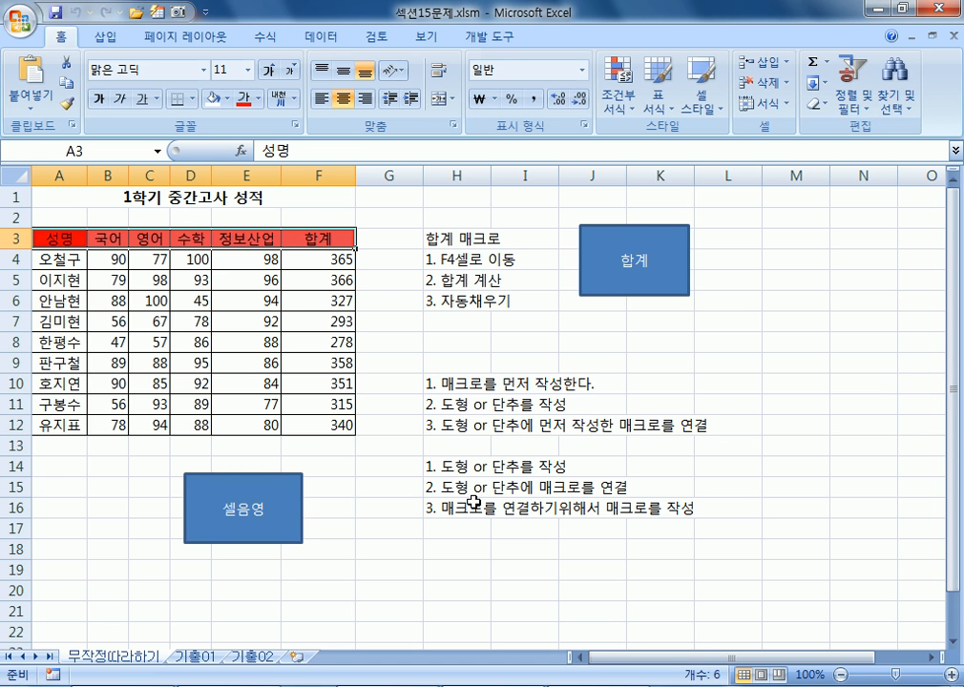
Highlight the procedure notes in H14:H16 to review the shape-first order of working
drag(446, 464, 450, 509)
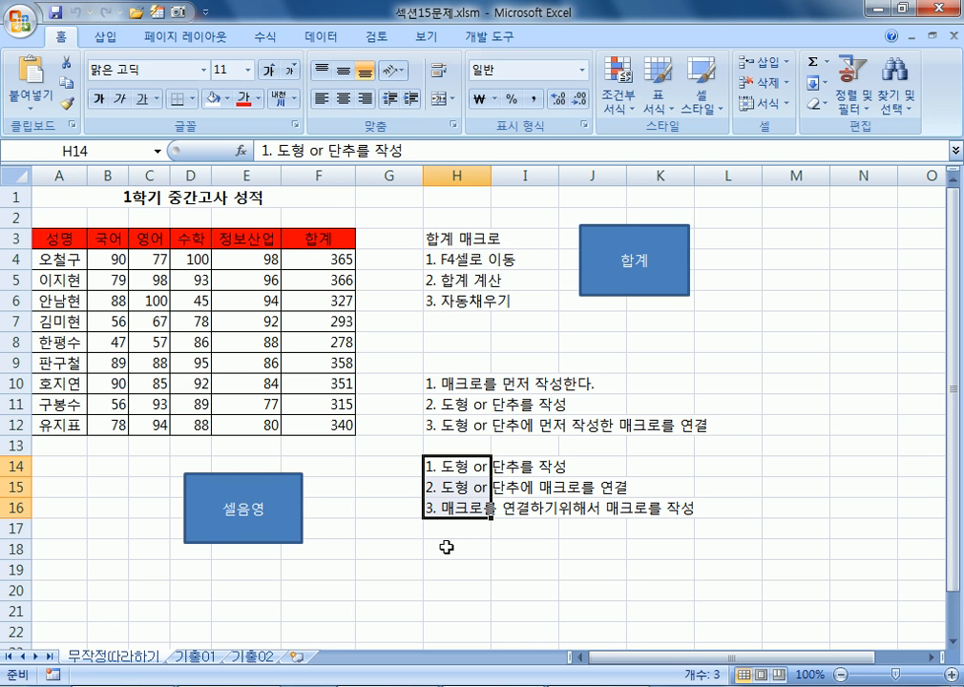
click(343, 485)
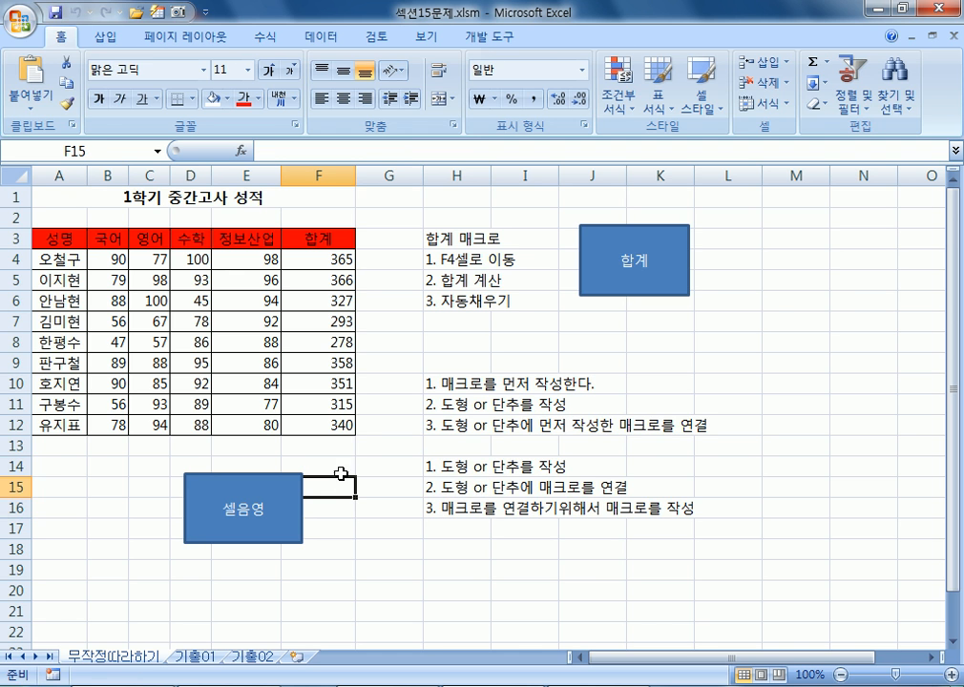
Open the list of the workbook's macros and select 합계 and 셀음영 in turn to review them
click(485, 38)
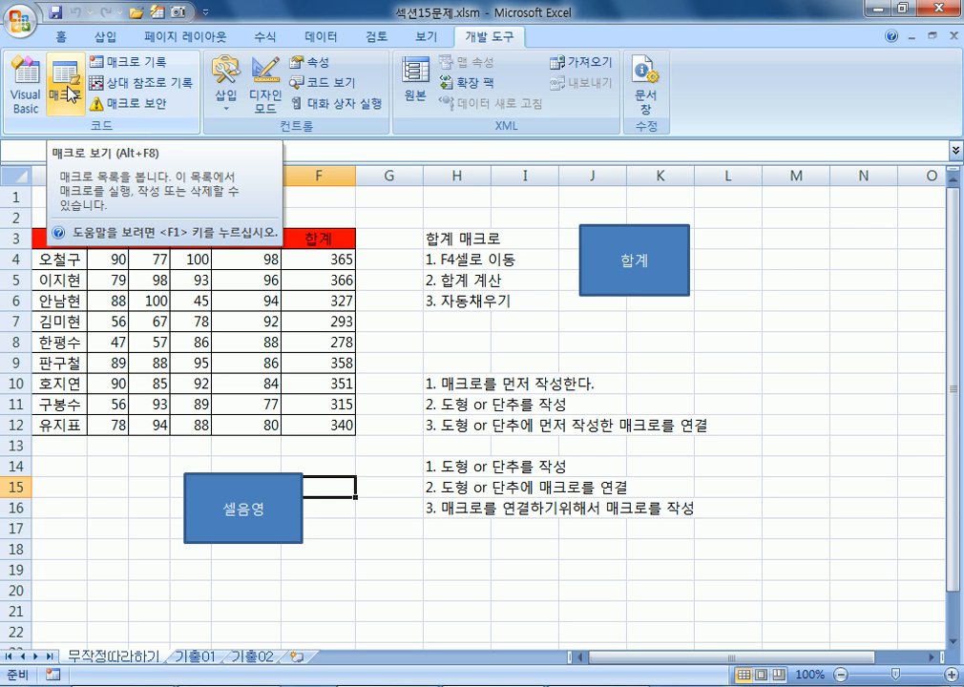
click(164, 70)
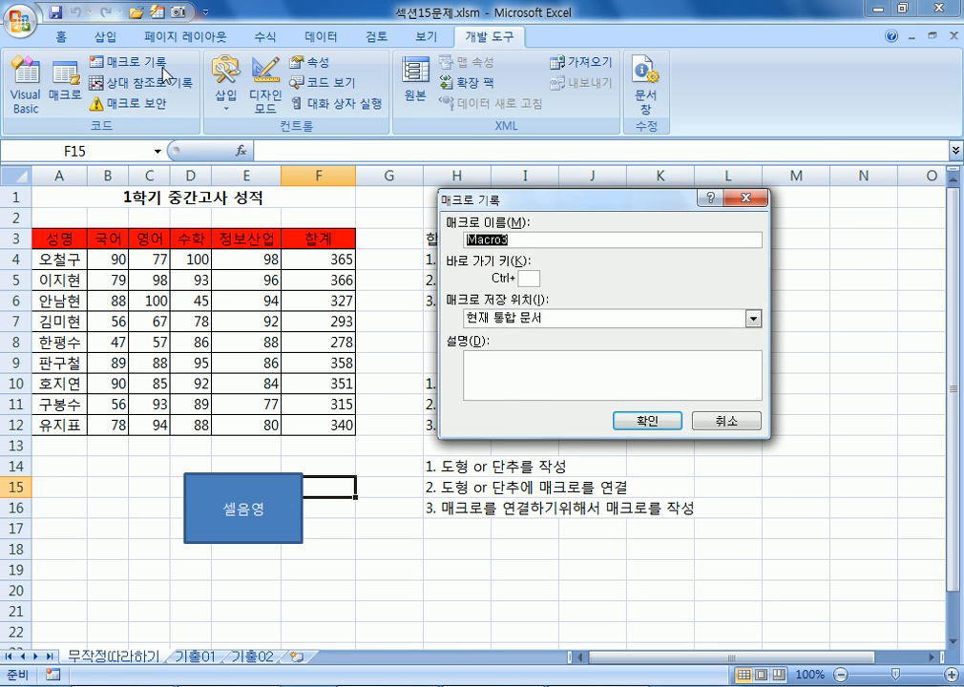
key(Escape)
click(63, 80)
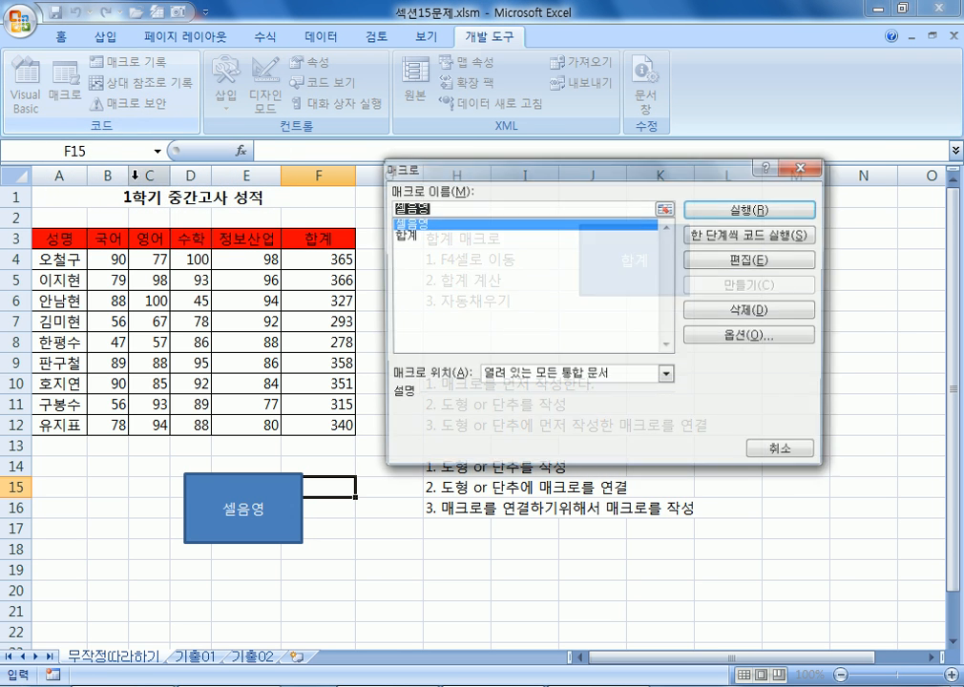
click(403, 236)
click(414, 224)
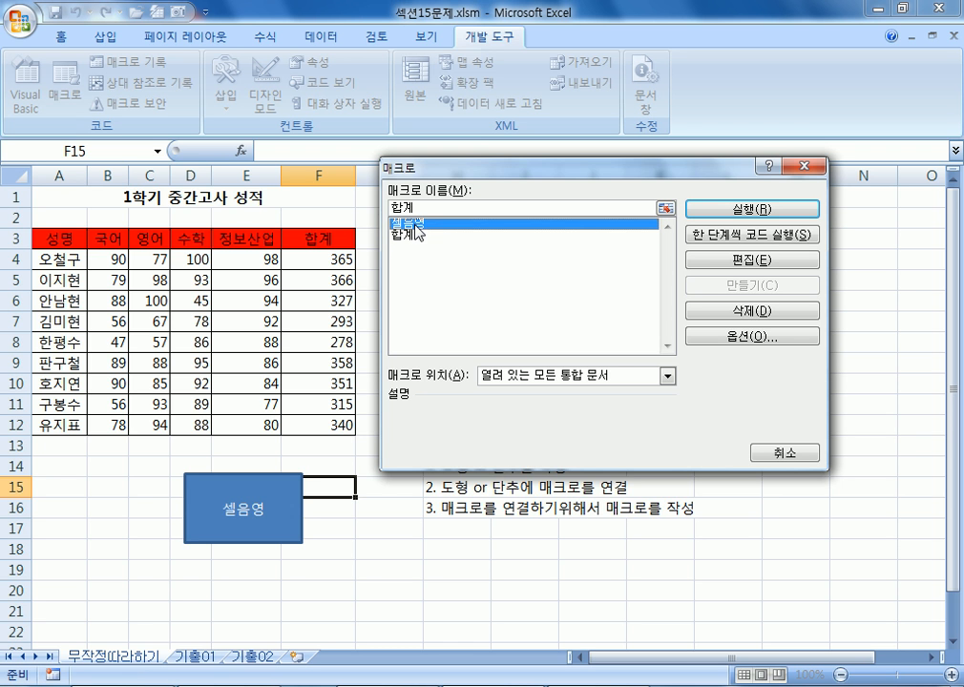
Delete the 셀음영 and 합계 macros from the workbook and check the macro list again
click(723, 316)
click(432, 396)
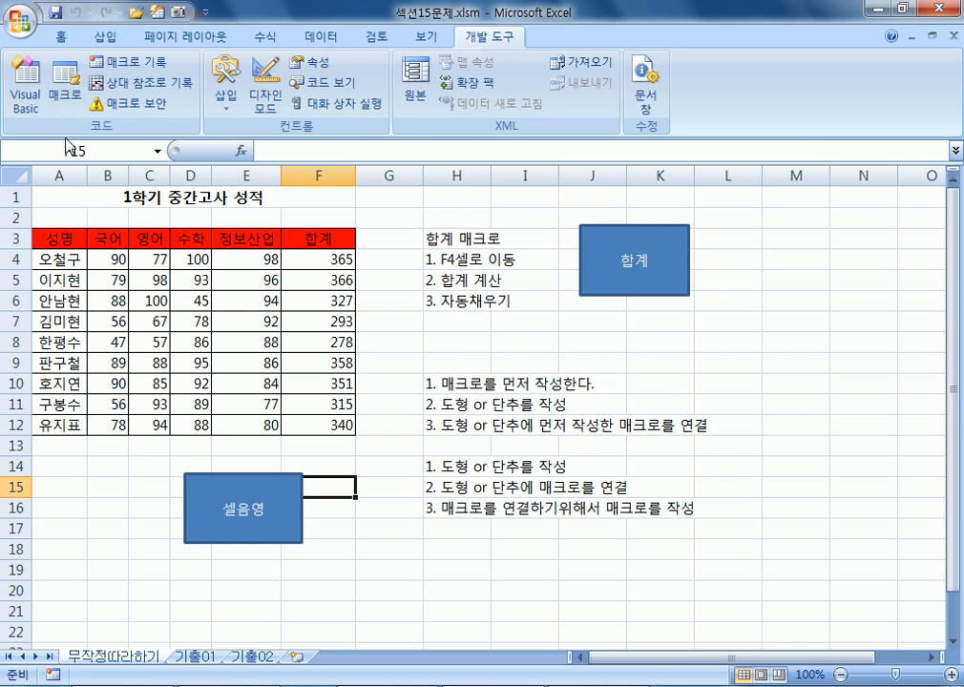
click(65, 93)
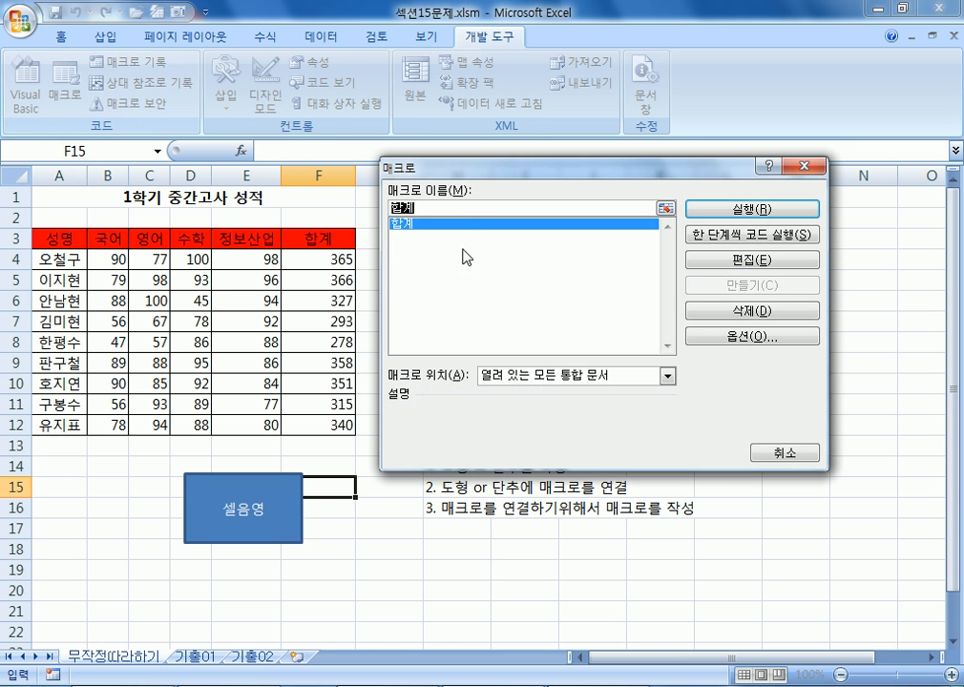
click(721, 313)
click(432, 395)
click(65, 86)
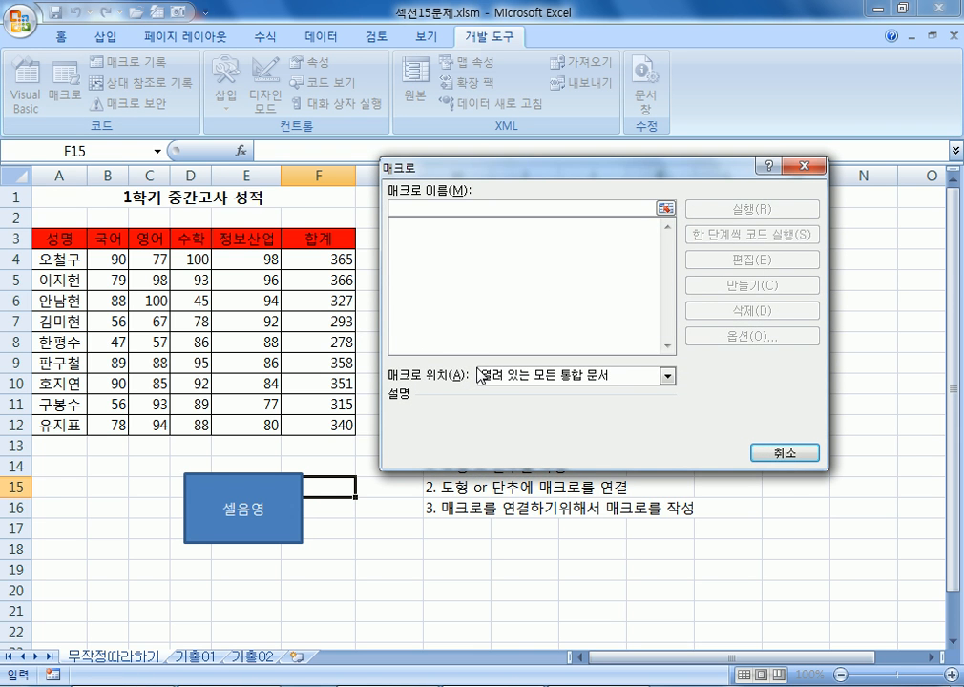
click(781, 453)
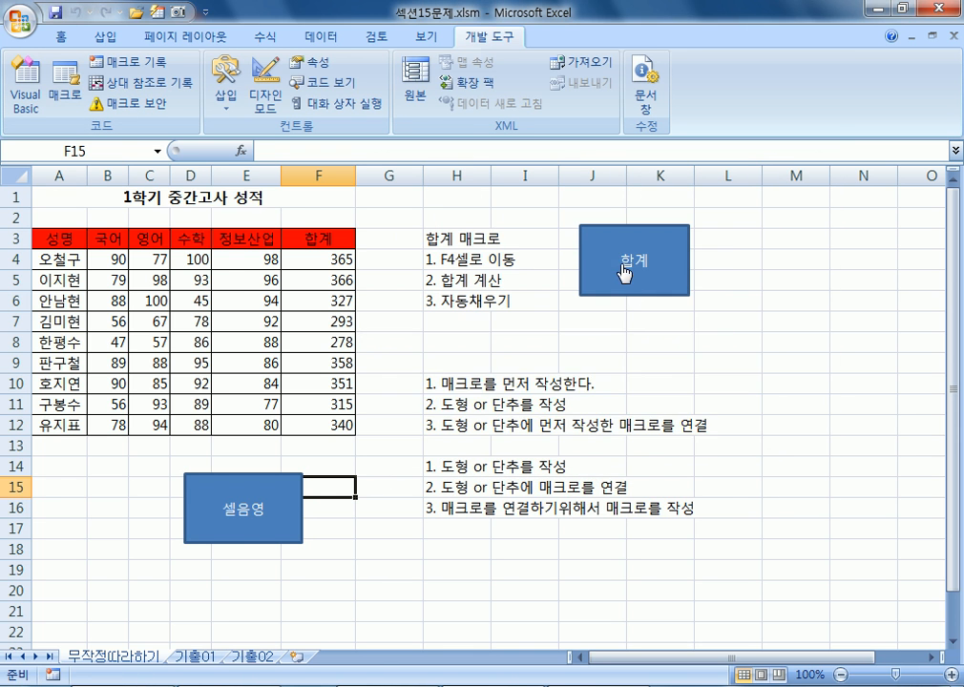
Try to run the deleted macros from the 합계 and 셀음영 rectangles
click(630, 292)
click(515, 396)
click(239, 526)
click(441, 395)
right_click(597, 277)
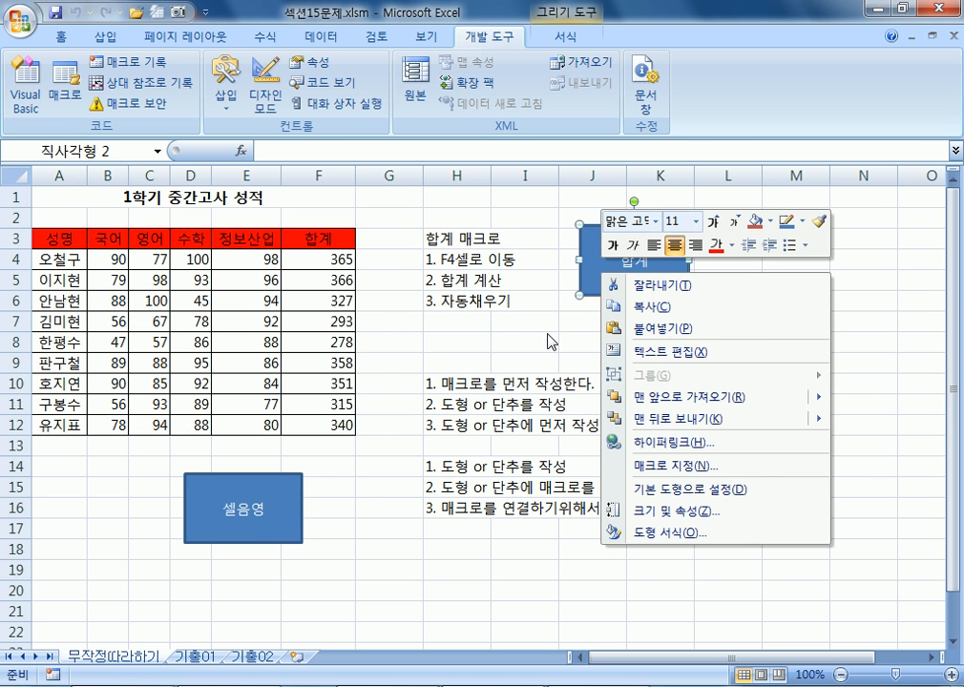
click(551, 339)
click(608, 289)
click(508, 397)
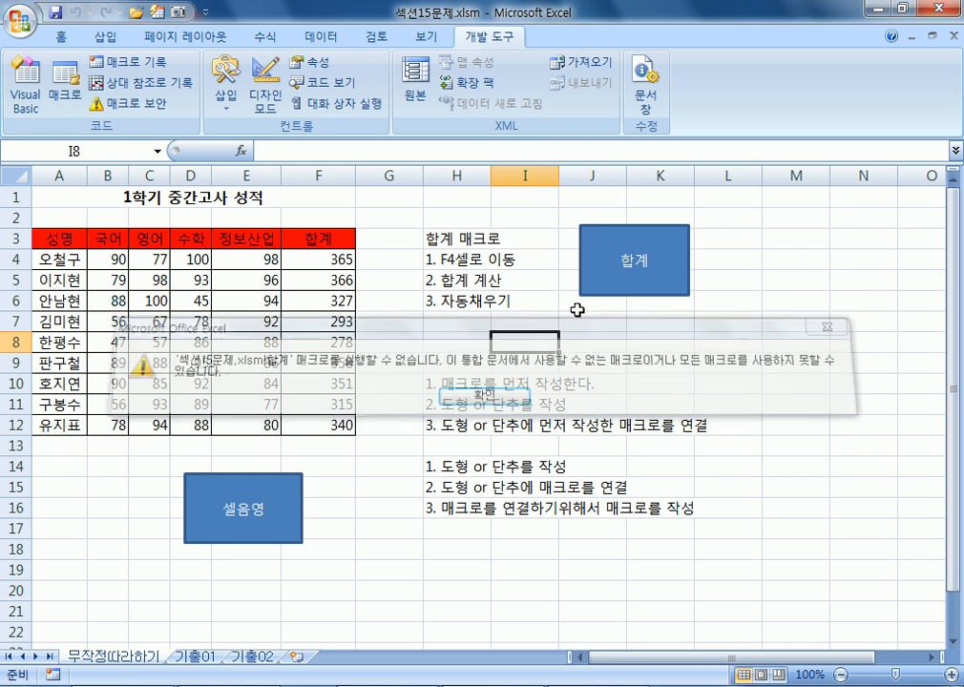
Delete the 합계 and 셀음영 rectangles from the worksheet
right_click(599, 256)
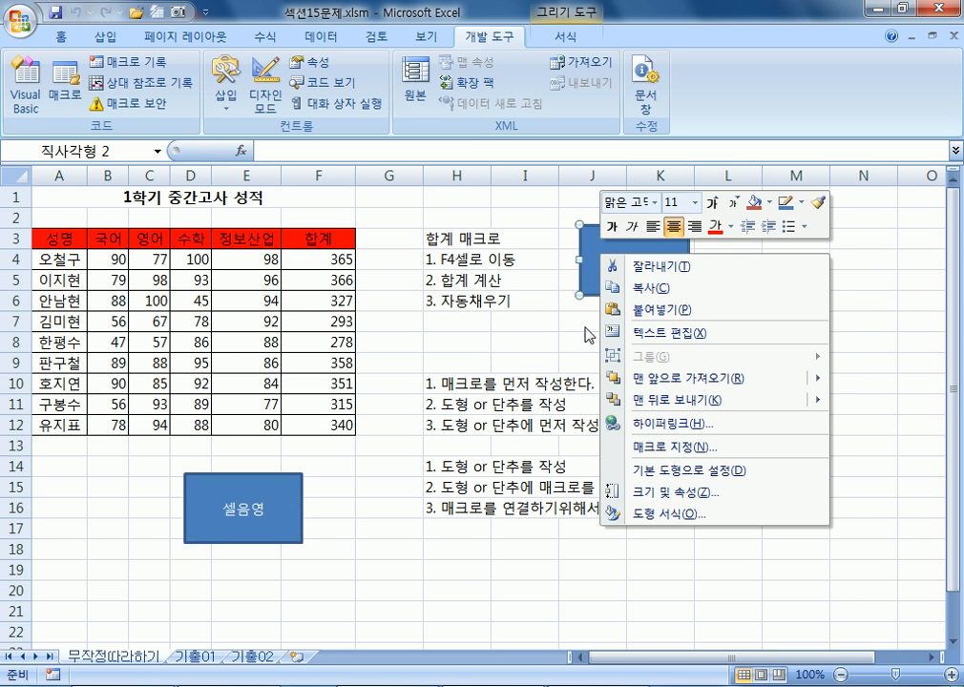
key(Escape)
key(Delete)
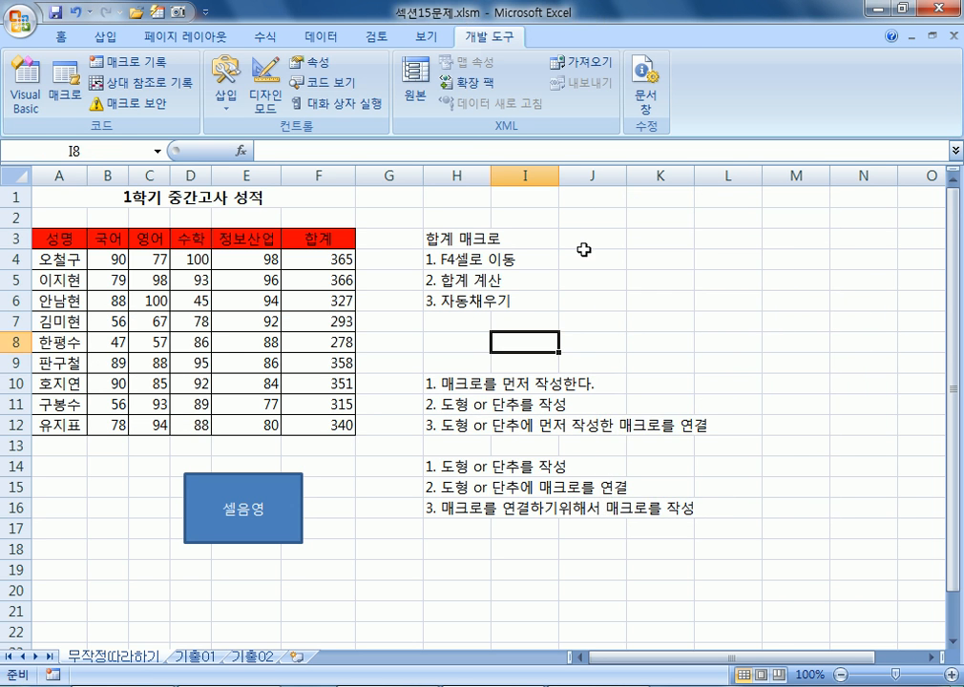
right_click(198, 503)
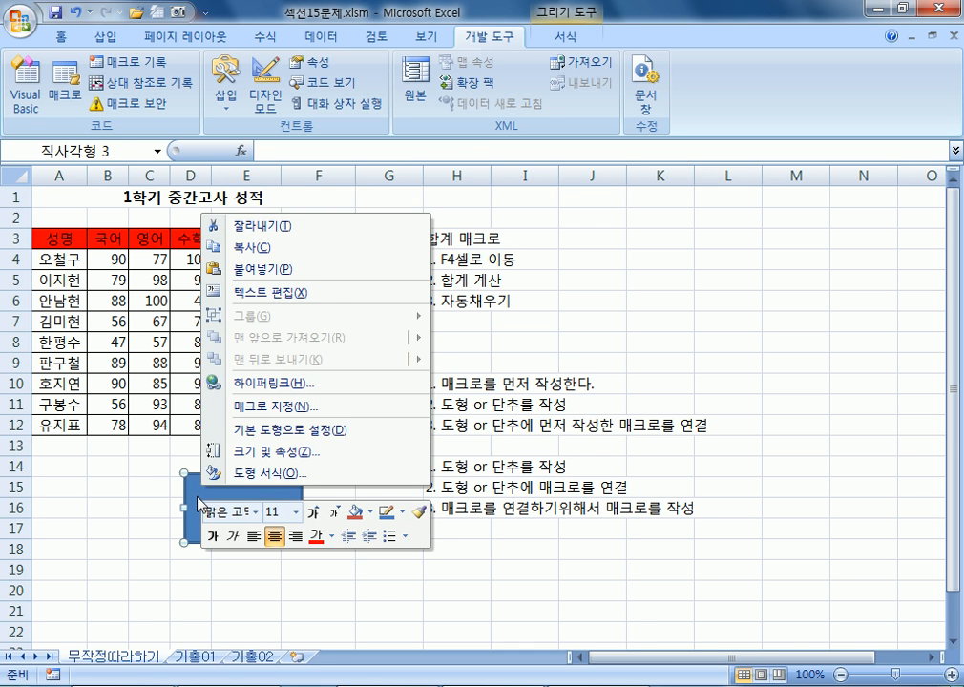
key(Escape)
key(Delete)
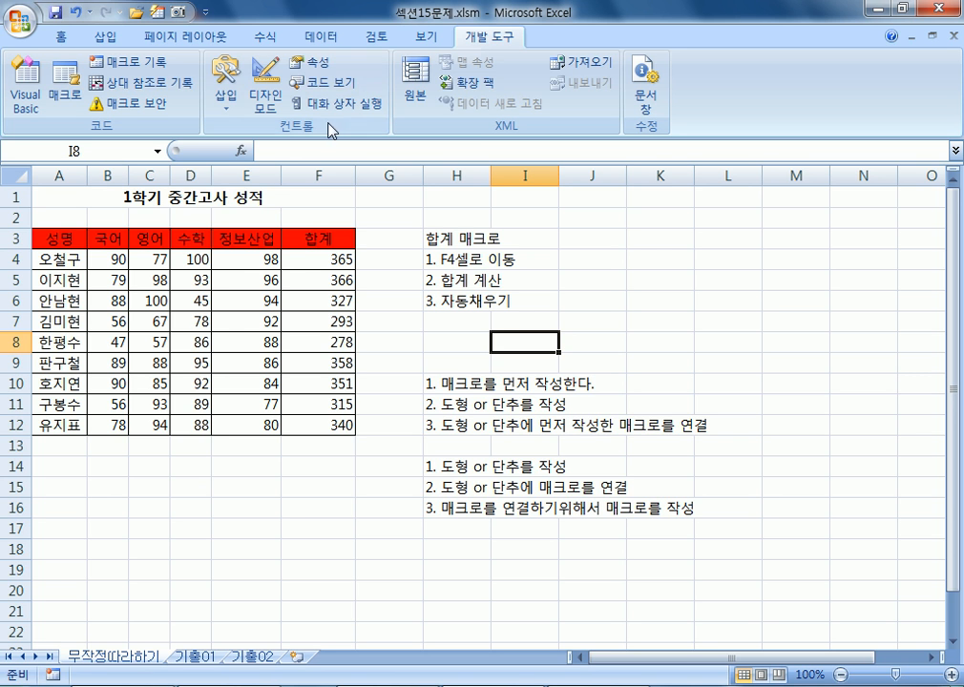
Clear the totals in F4:F12 and reset the fill of header row A3:F3 to white
drag(326, 258, 326, 417)
key(Delete)
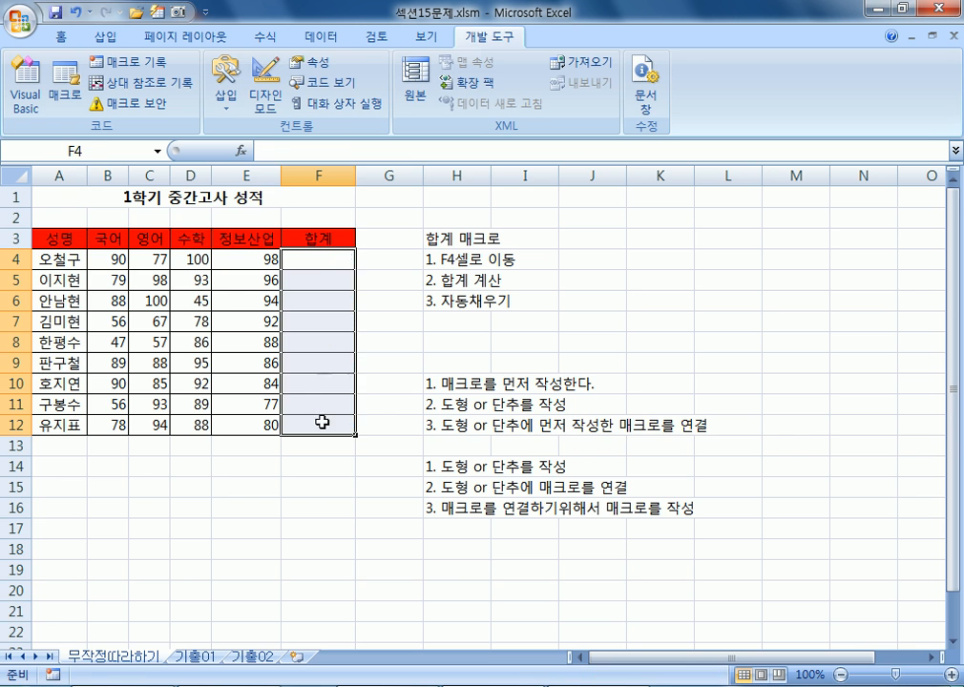
drag(50, 239, 338, 243)
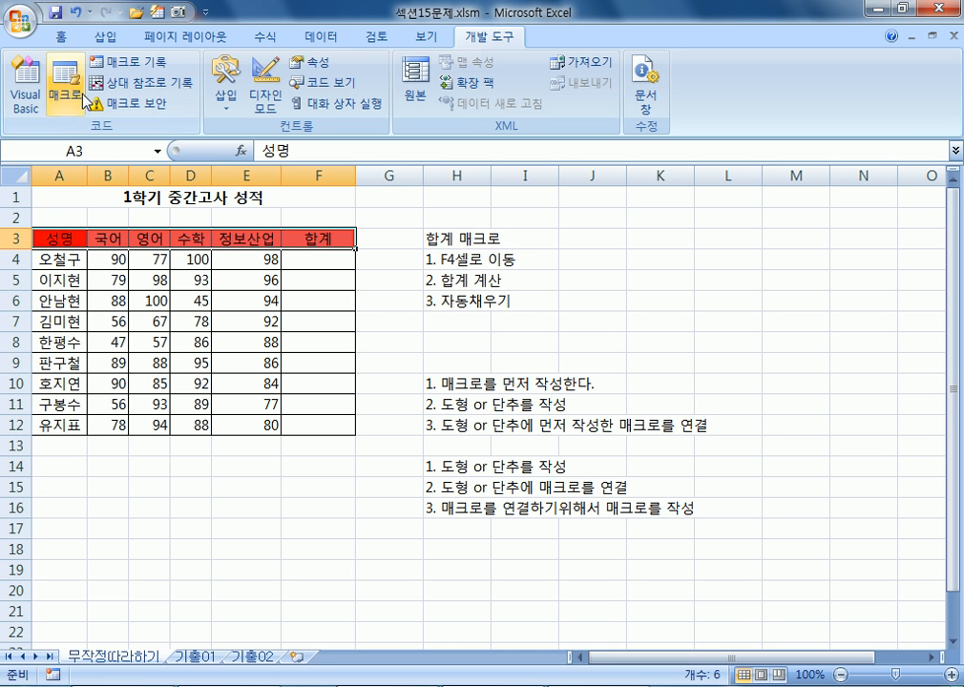
click(62, 37)
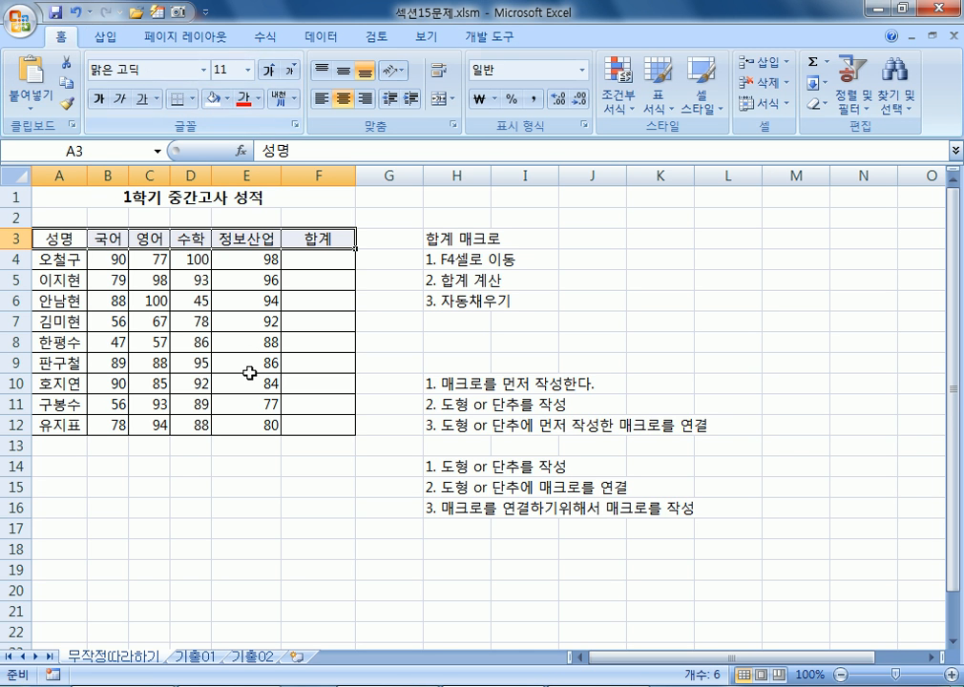
click(67, 199)
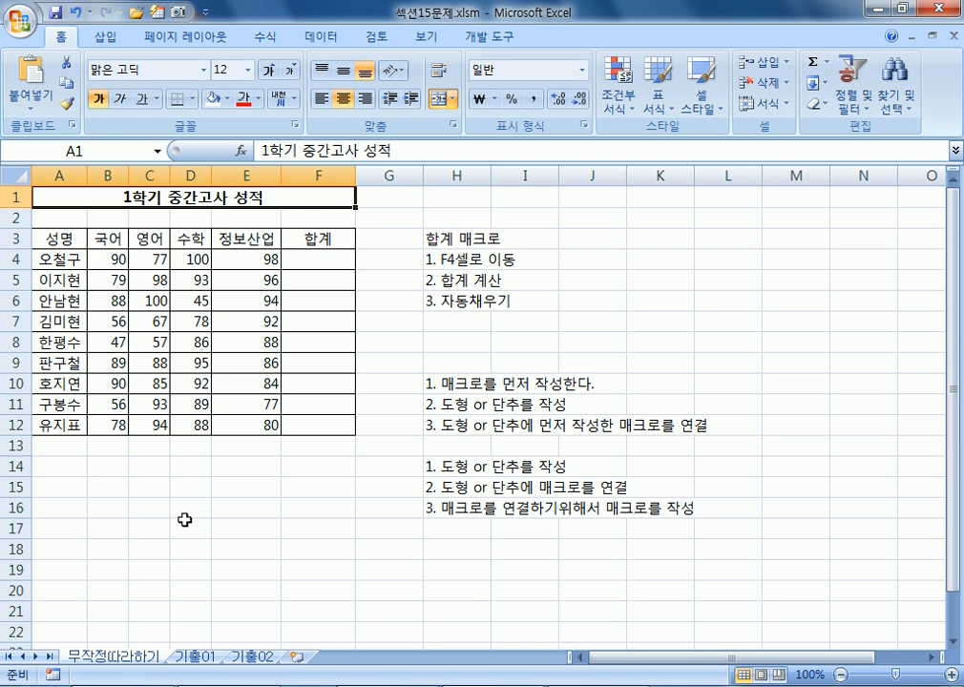
click(505, 37)
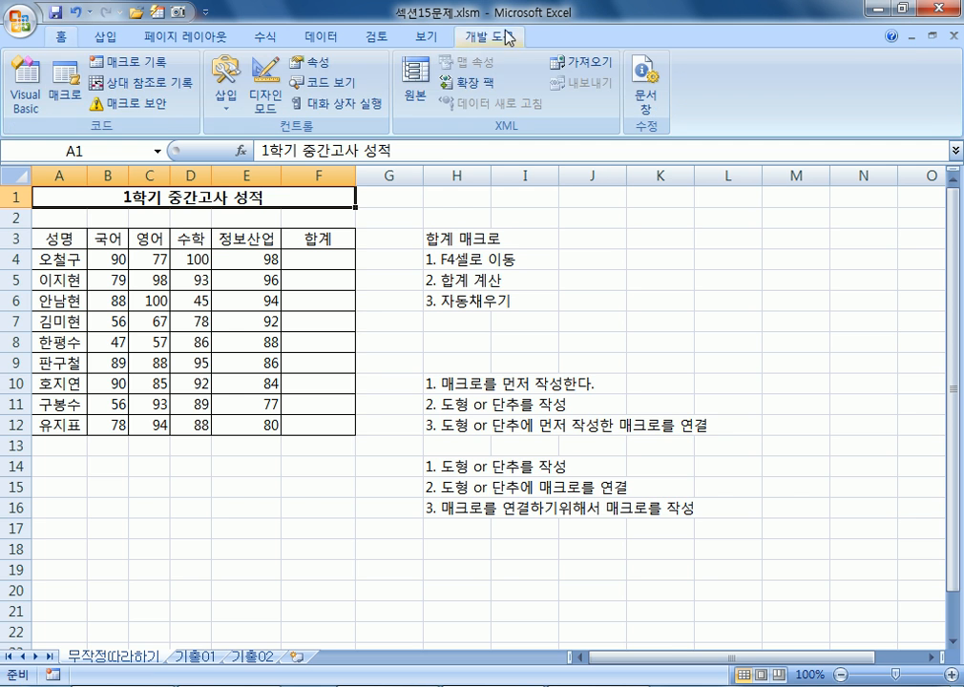
click(127, 72)
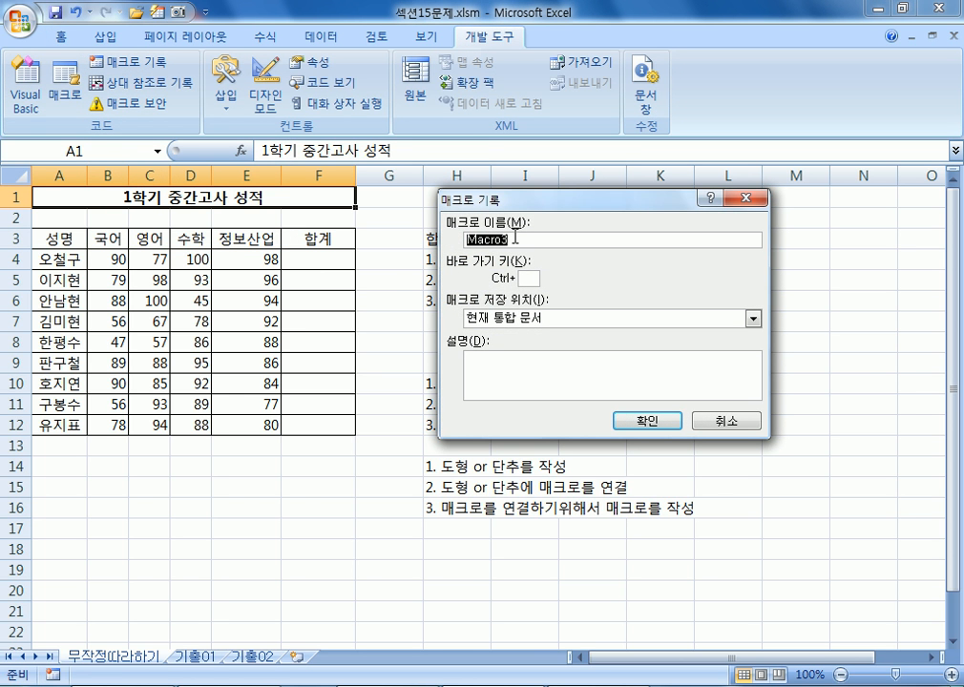
click(707, 424)
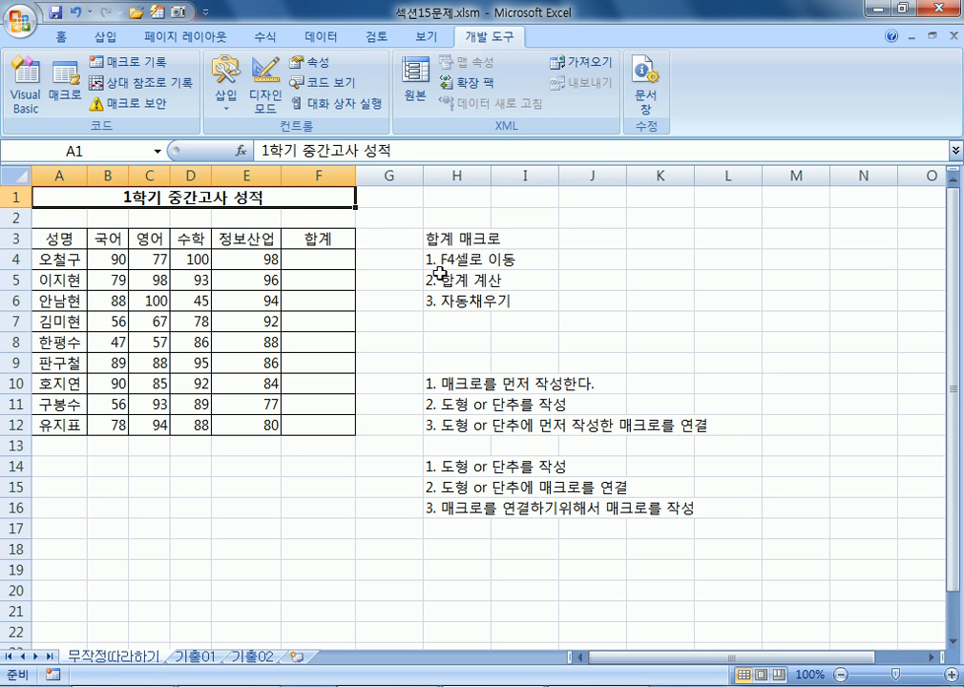
Move the notes in H10:H12 up to H8:H10 and those in H14:H16 up to H12:H14
drag(439, 386, 441, 431)
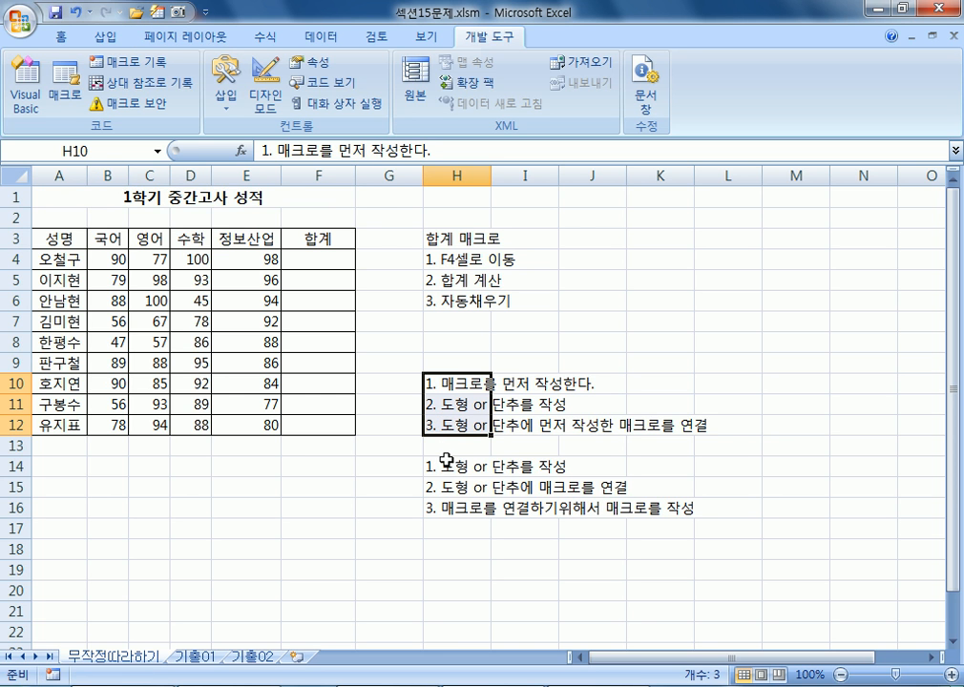
mouse_move(441, 371)
mouse_down()
mouse_move(437, 380)
mouse_move(441, 349)
mouse_up()
drag(468, 460, 472, 506)
drag(477, 458, 482, 425)
click(334, 466)
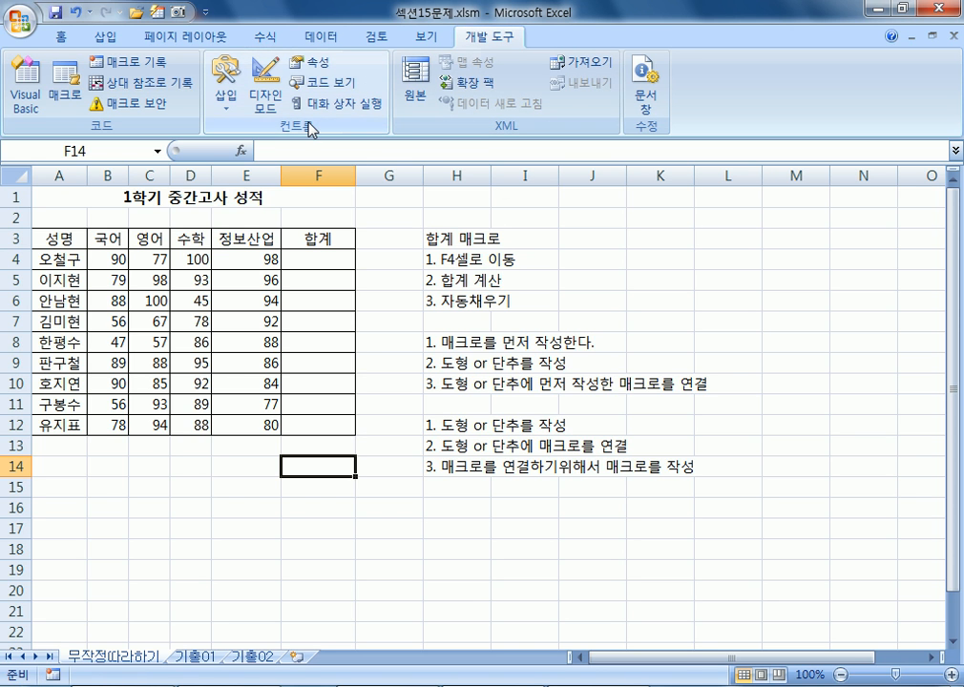
Draw a form-control button beside the 합계 매크로 notes, cancel its macro assignment and delete the button
click(232, 102)
click(232, 101)
click(232, 101)
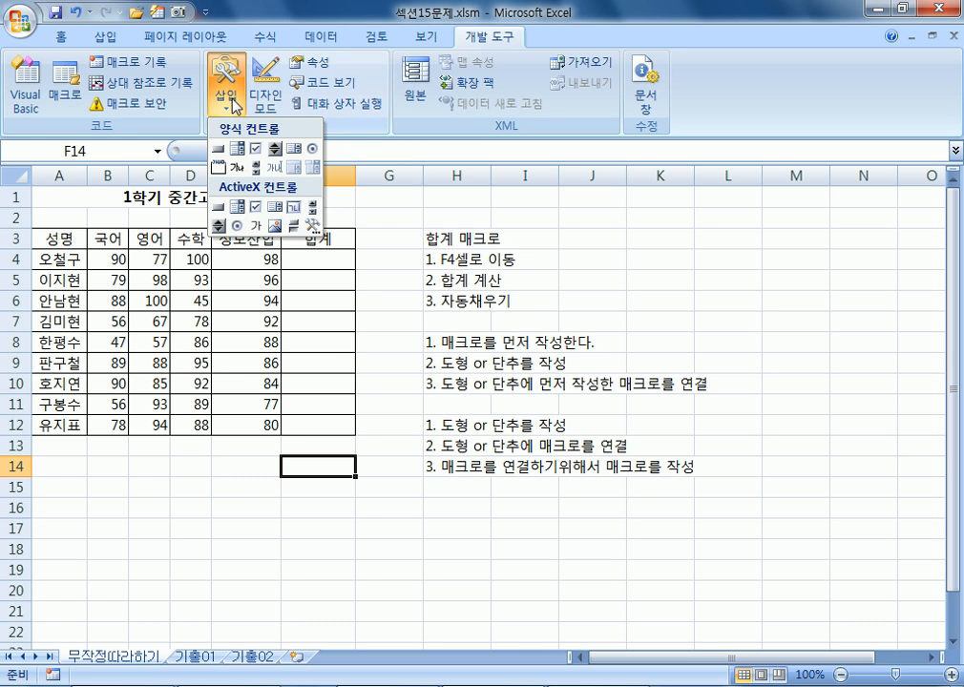
click(231, 101)
click(232, 101)
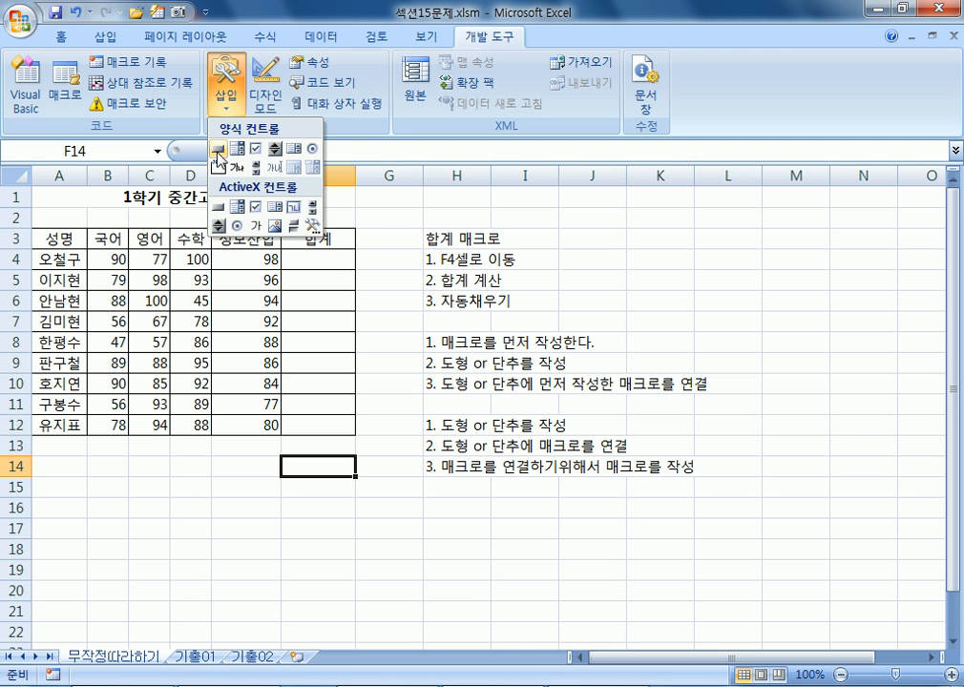
click(219, 150)
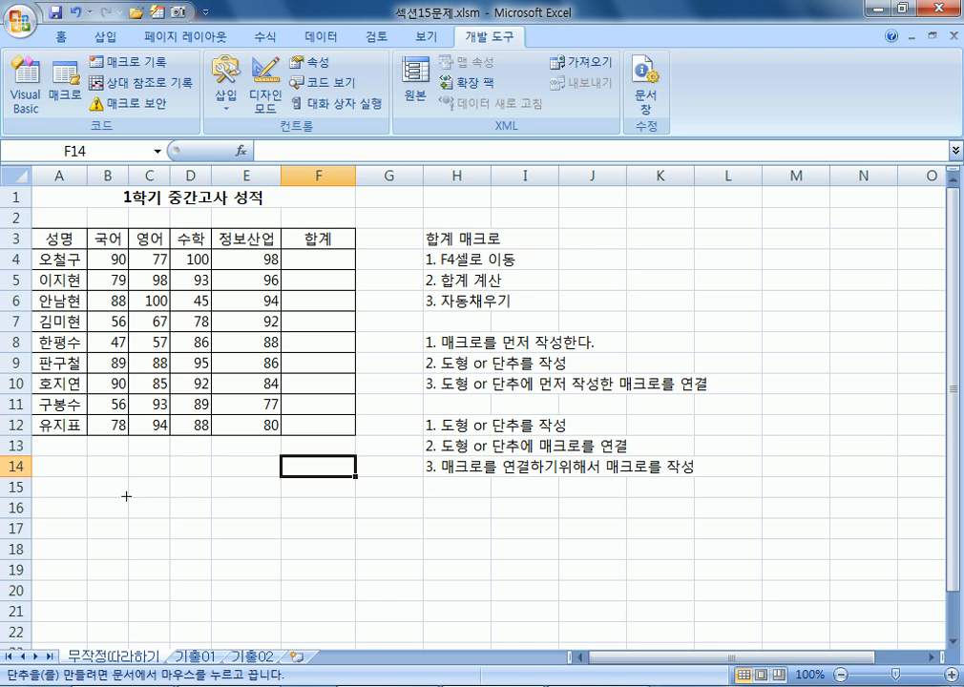
drag(669, 232, 808, 300)
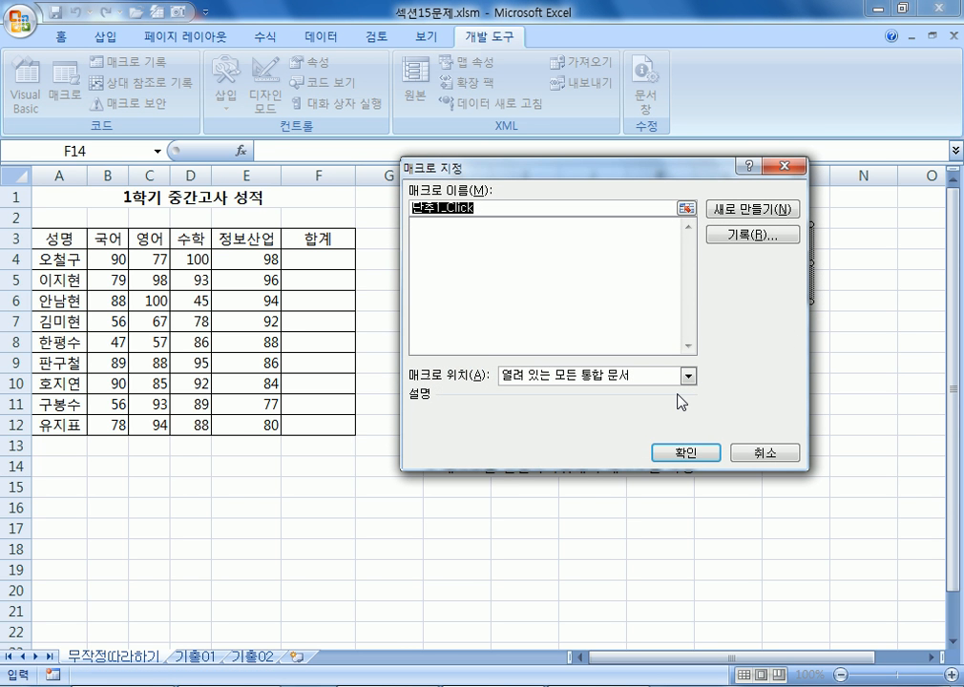
click(752, 462)
click(813, 345)
ctrl+click(728, 265)
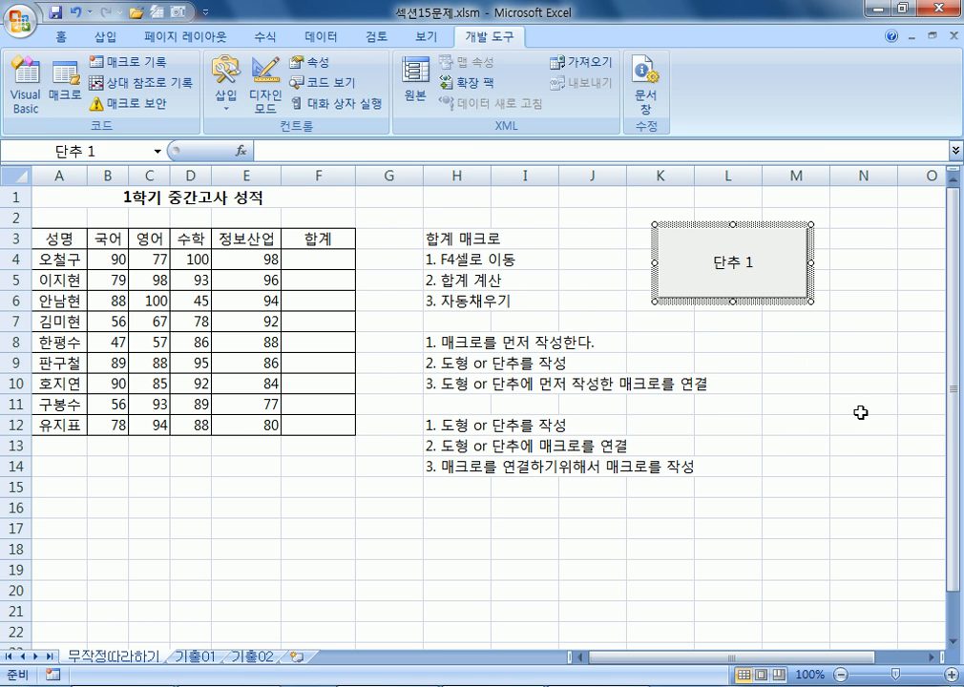
key(Delete)
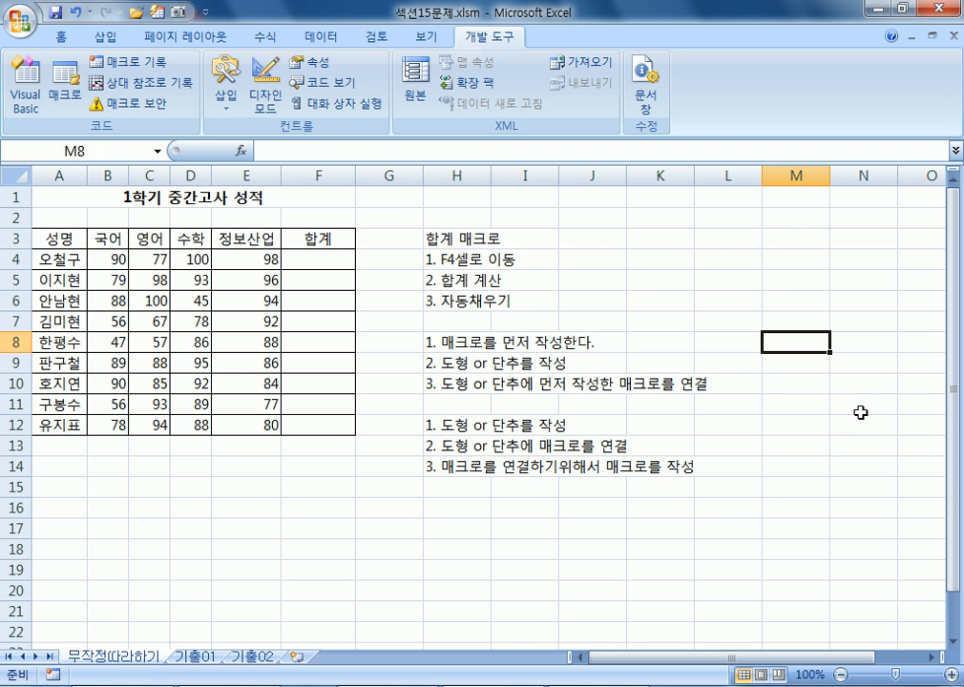
Compare the form-control button with the drawing shapes available for insertion
click(228, 113)
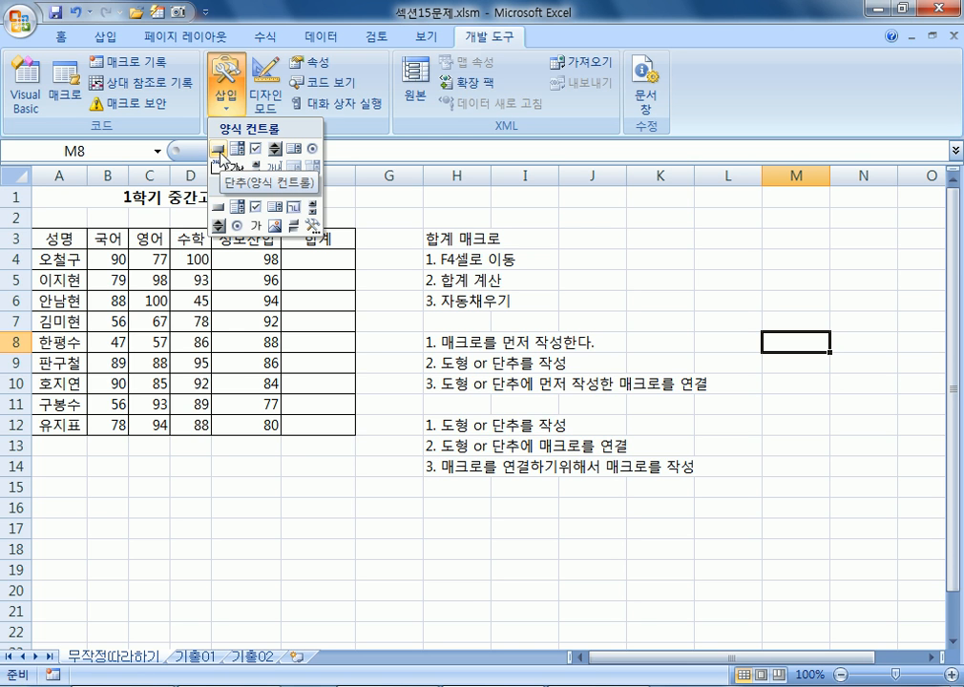
click(103, 36)
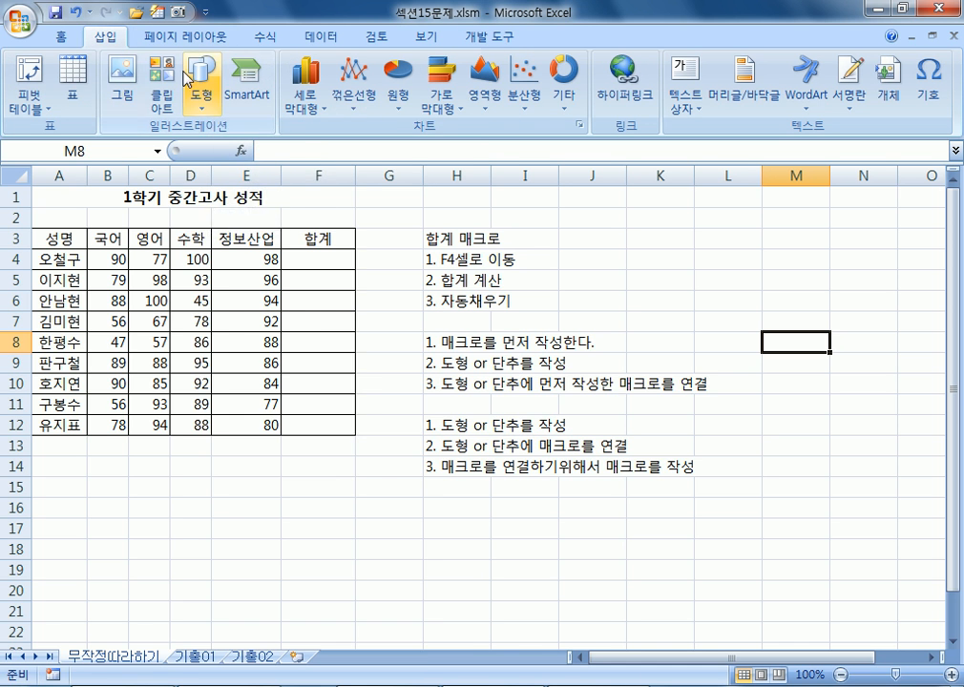
click(198, 93)
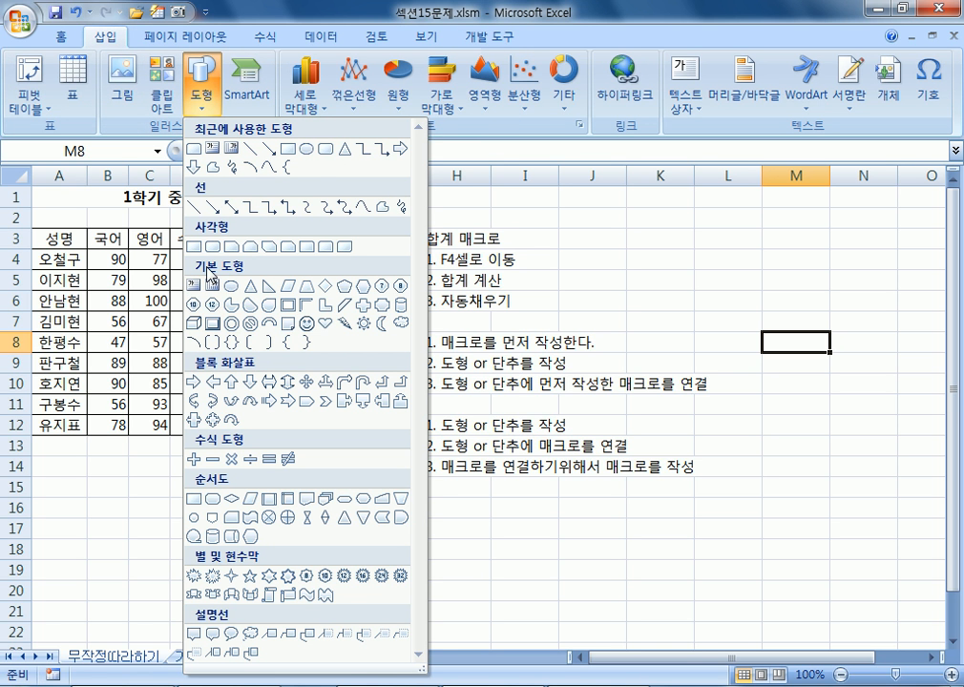
click(490, 36)
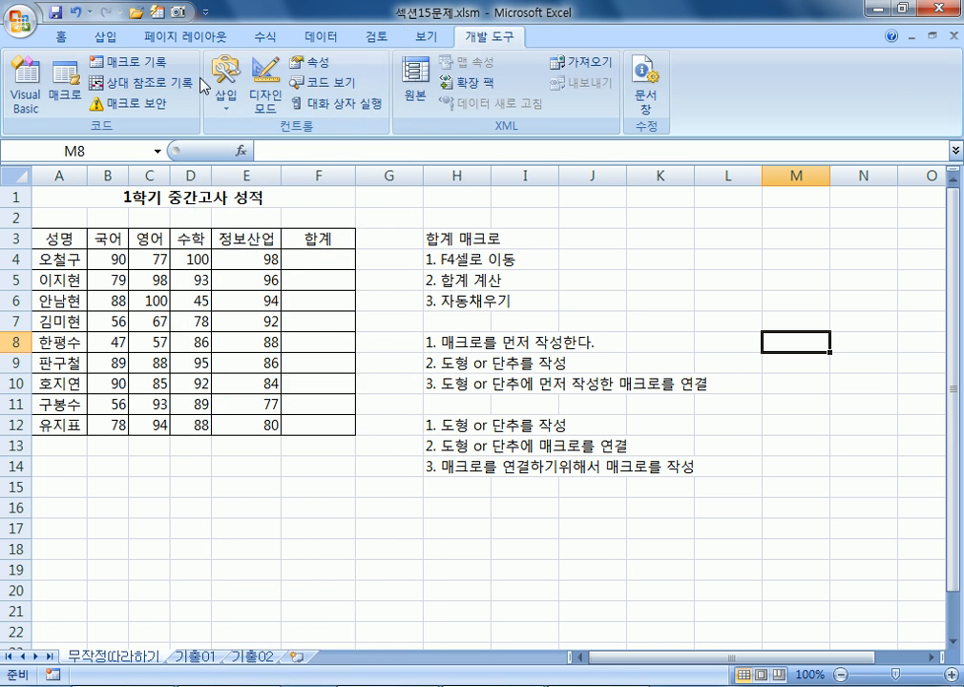
click(218, 101)
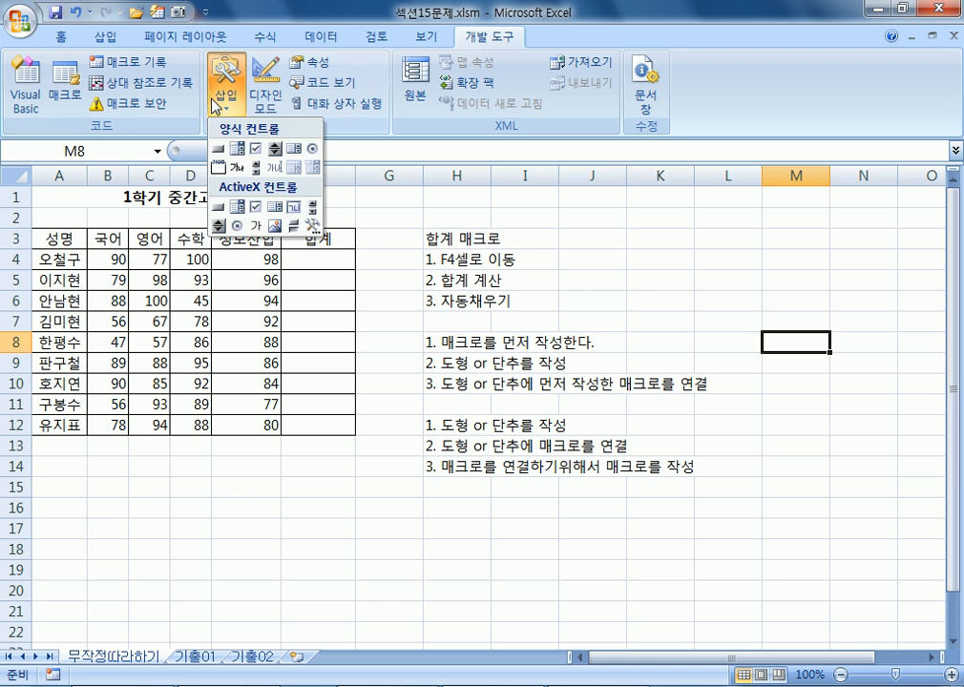
click(217, 148)
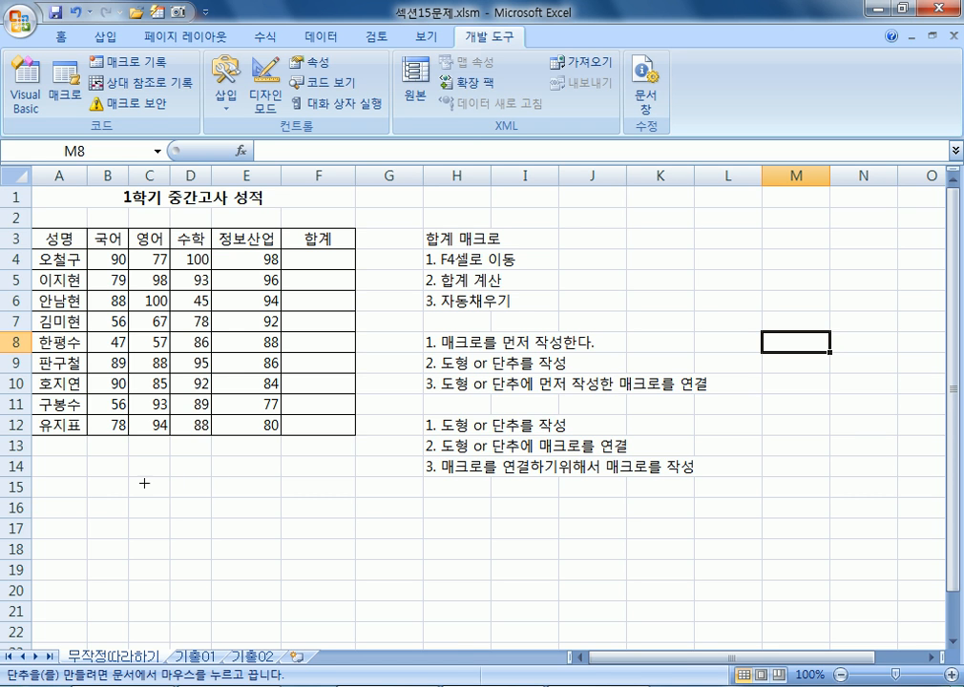
key(Escape)
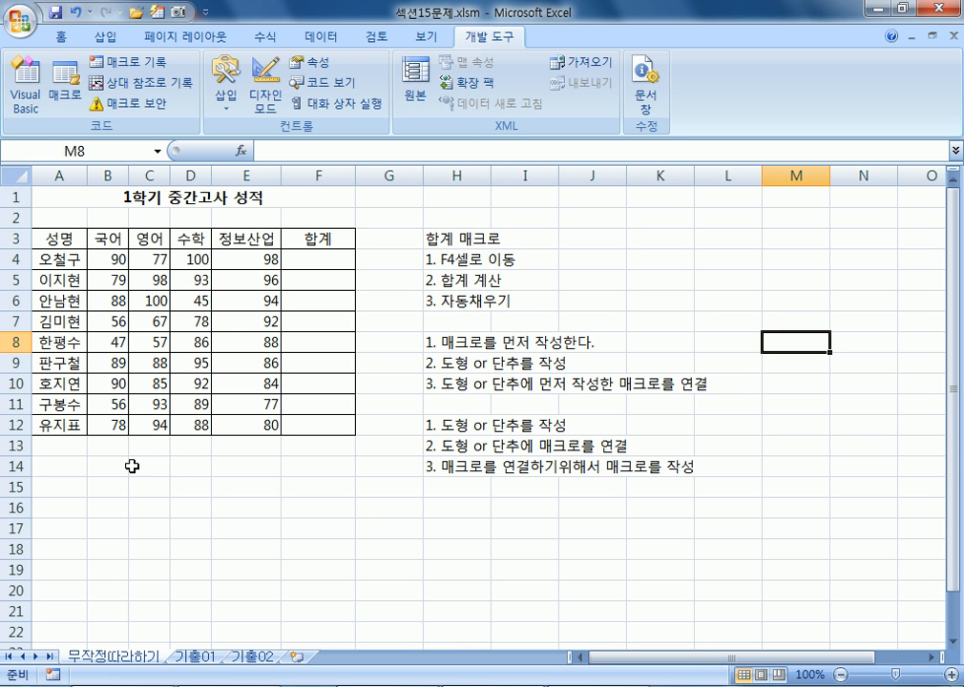
Draw a form-control button covering cells C14:D15 below the score table
mouse_move(138, 461)
mouse_down()
mouse_move(187, 461)
mouse_move(187, 493)
mouse_up()
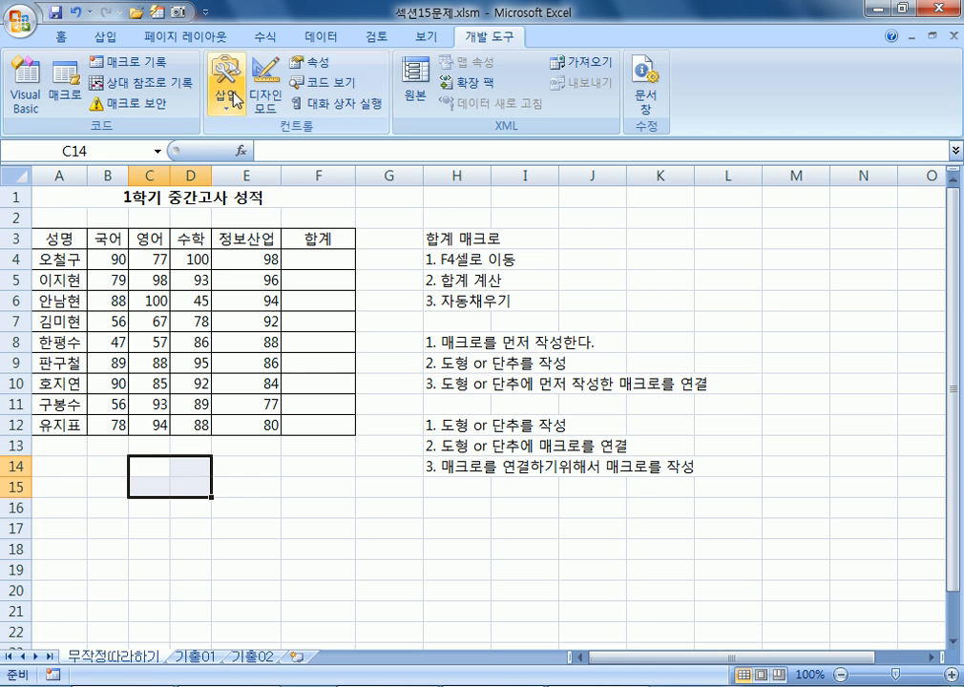
click(232, 81)
click(218, 149)
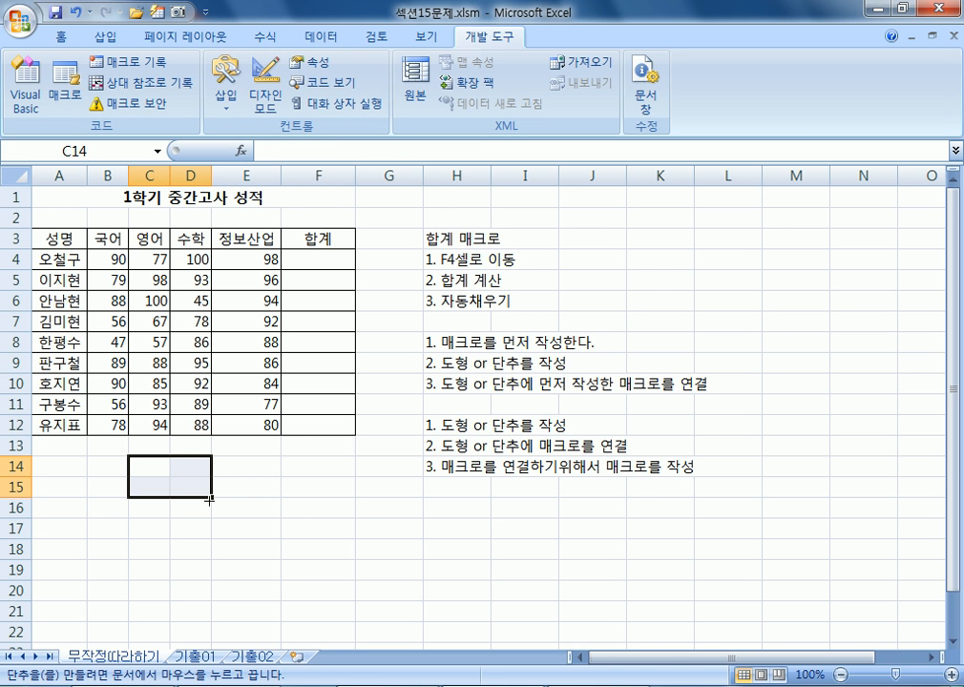
mouse_move(129, 457)
mouse_down()
mouse_move(189, 487)
mouse_move(191, 500)
mouse_up()
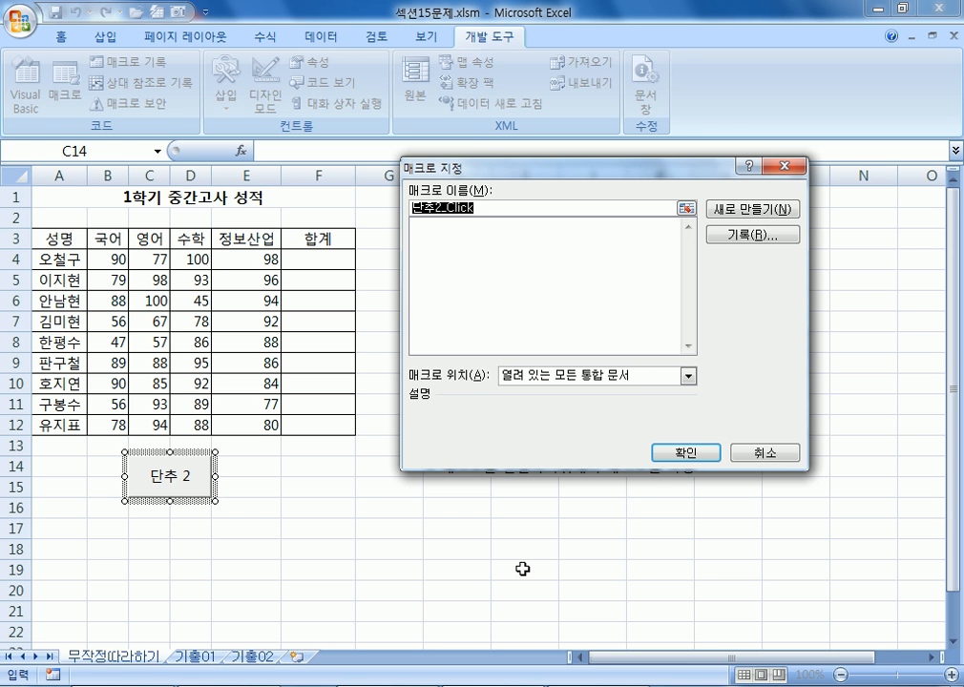
drag(506, 184, 427, 209)
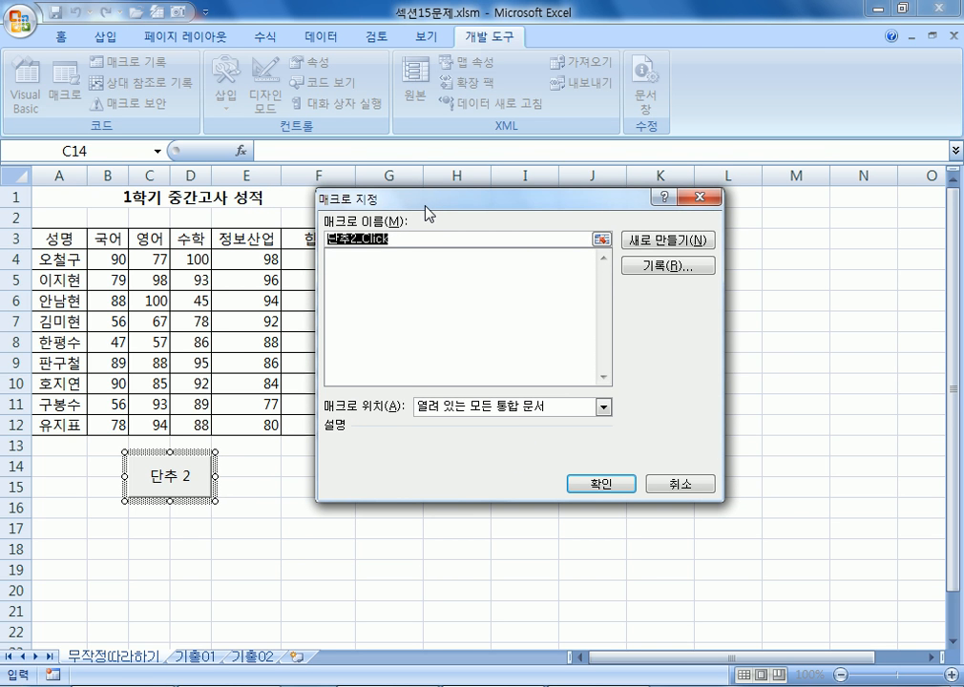
text(합ㄱ)
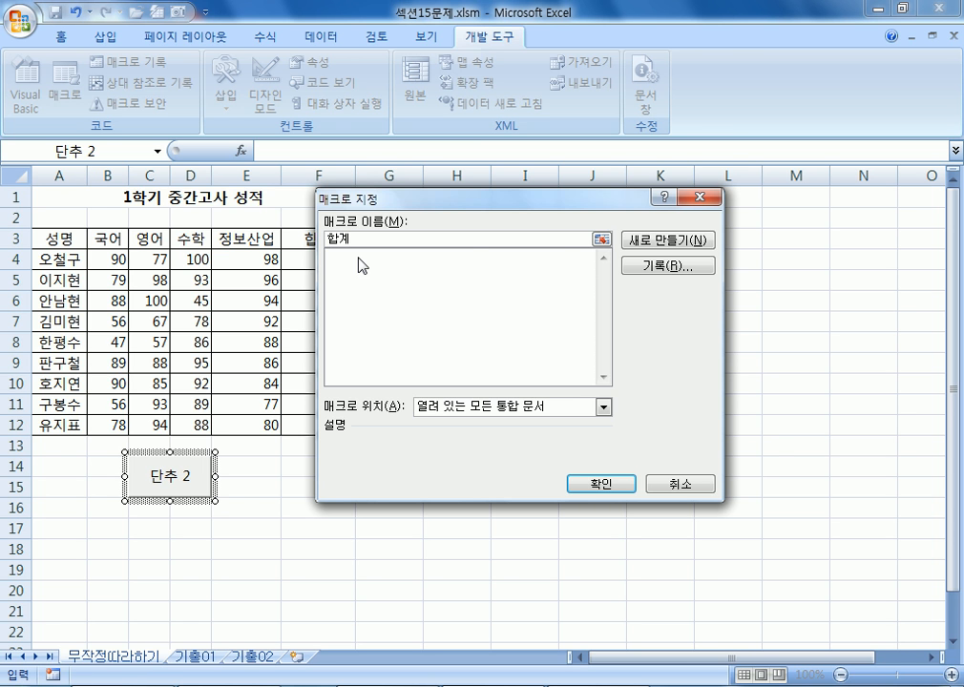
drag(405, 218, 423, 440)
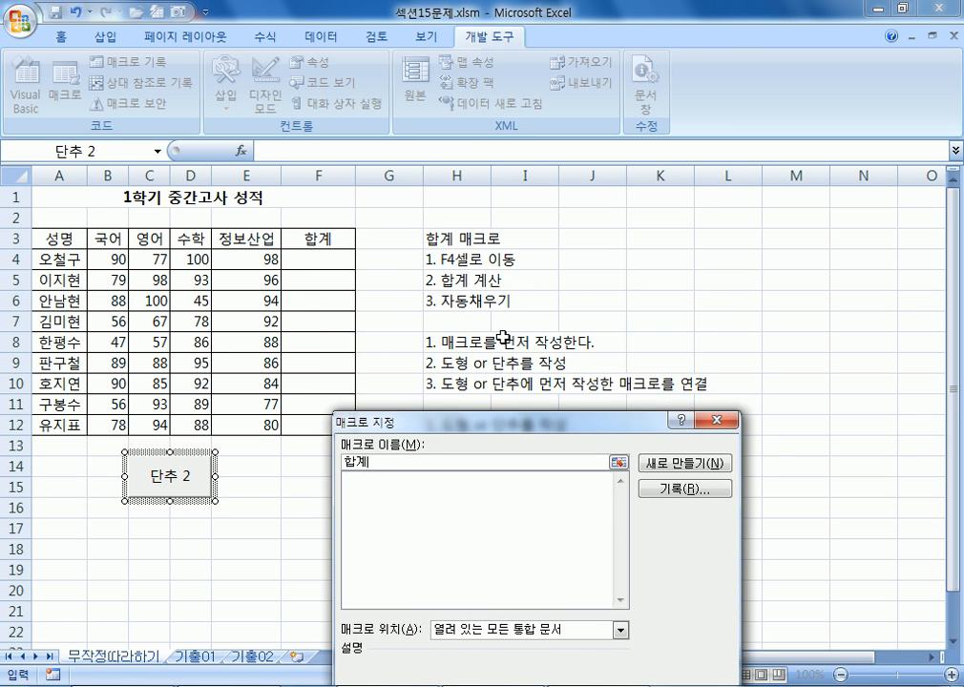
drag(489, 435, 498, 96)
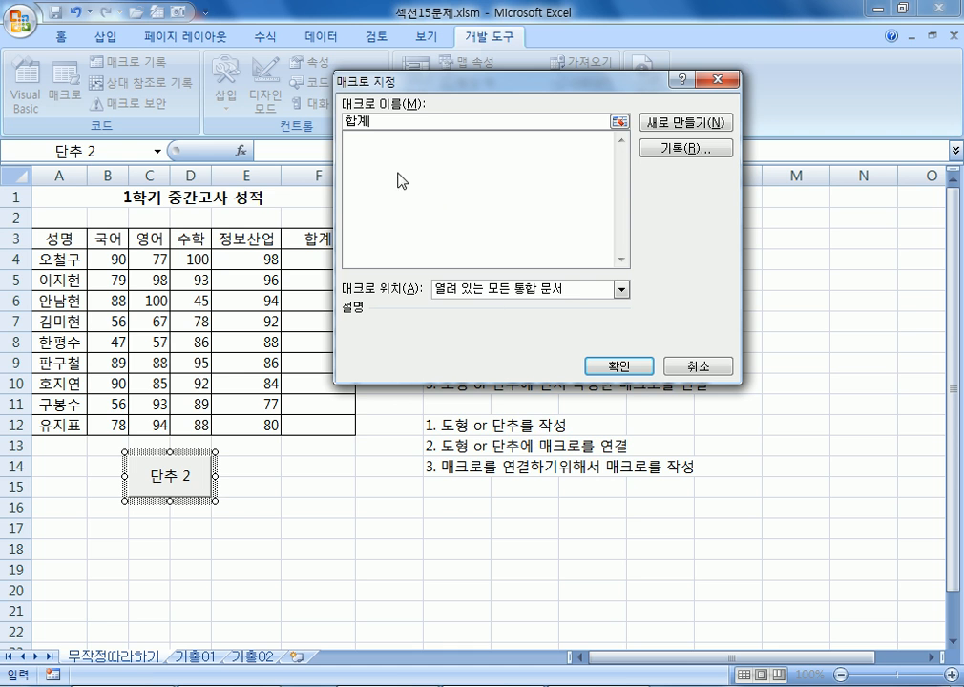
click(657, 151)
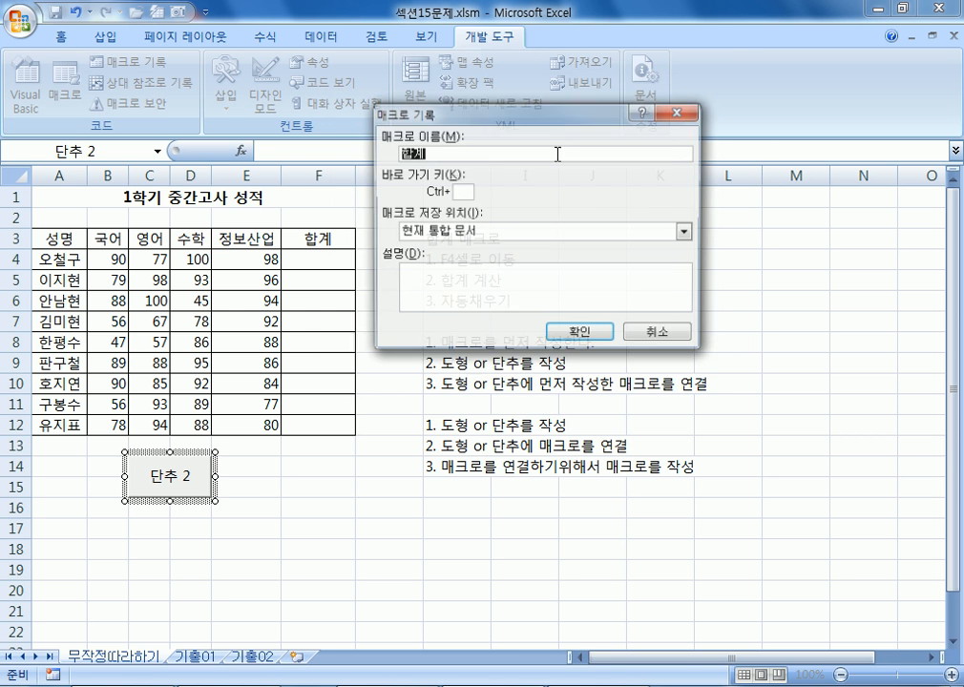
click(661, 335)
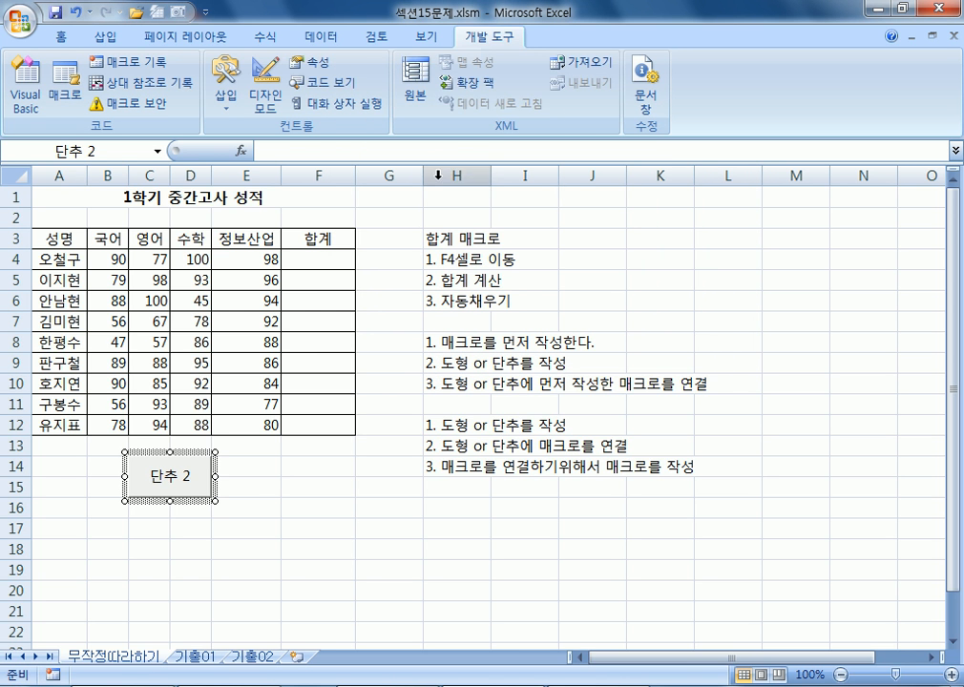
click(225, 84)
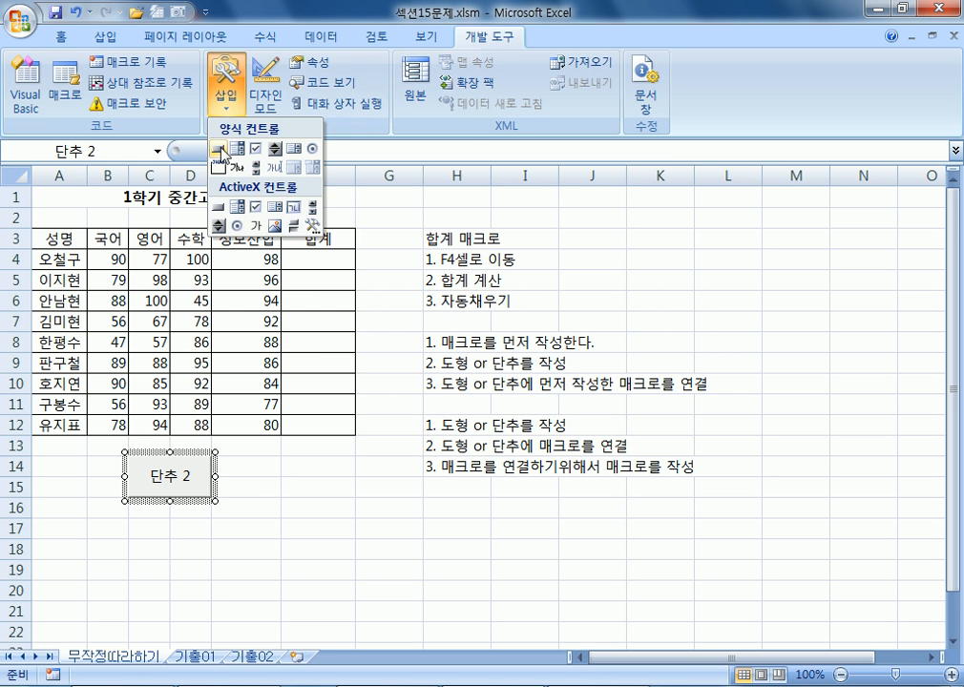
Start recording a macro named 합계 from the macro assignment of the button below the score table, stored in the current workbook
right_click(184, 478)
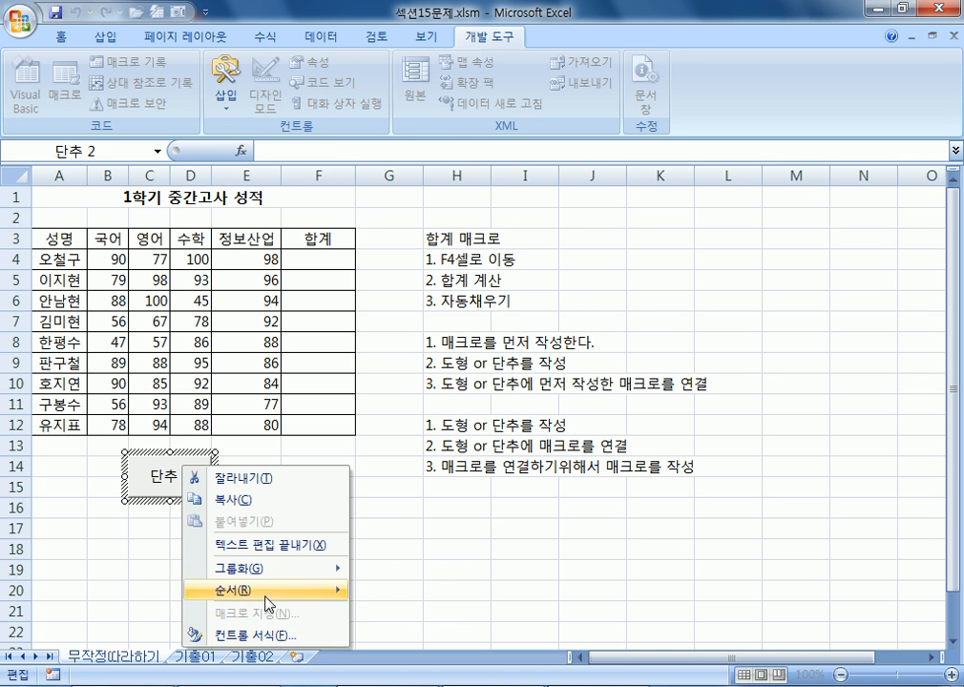
click(146, 521)
scroll(182, 521, down, 2)
click(216, 365)
right_click(215, 365)
click(323, 517)
text(합계)
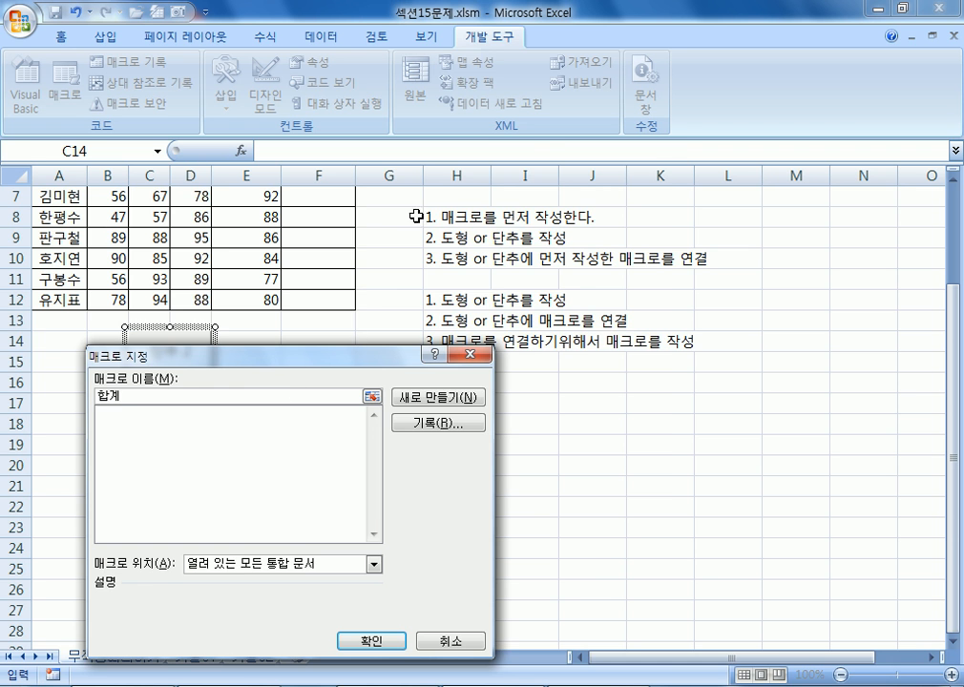
drag(344, 360, 512, 186)
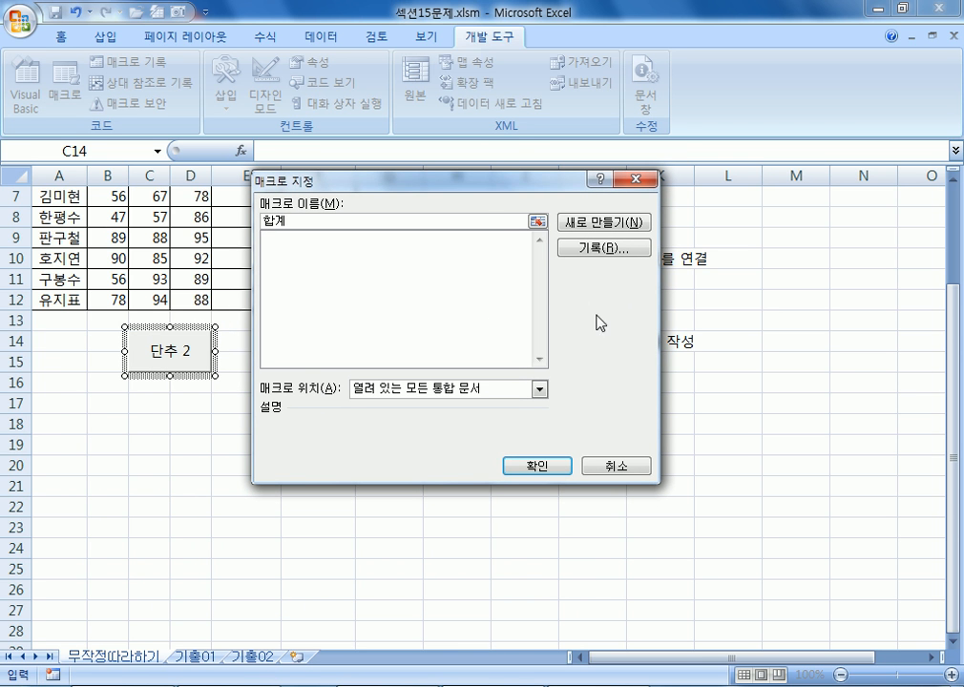
click(619, 255)
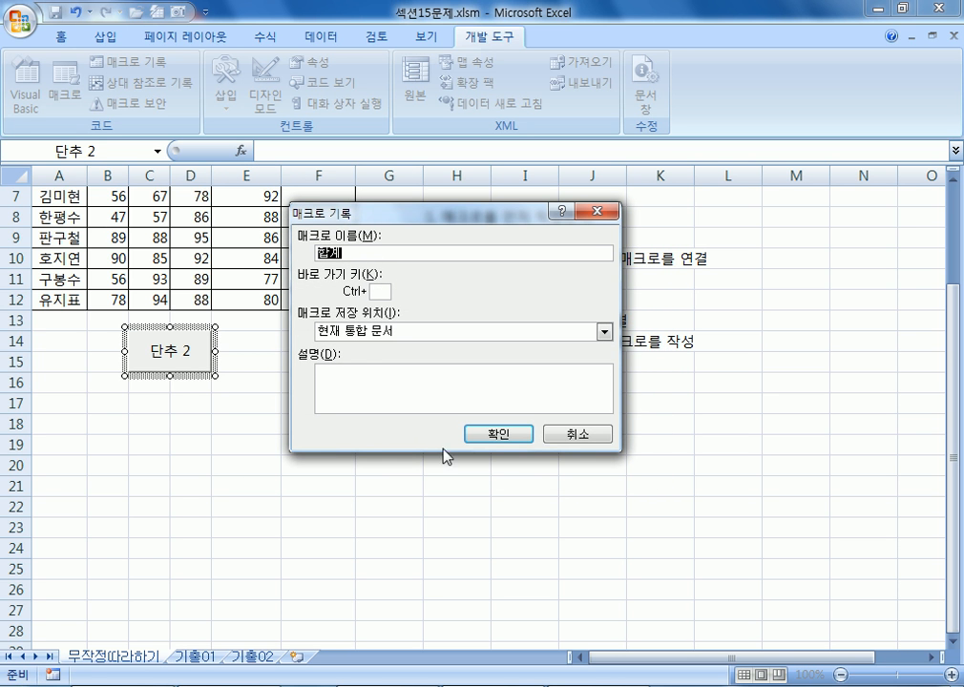
click(484, 440)
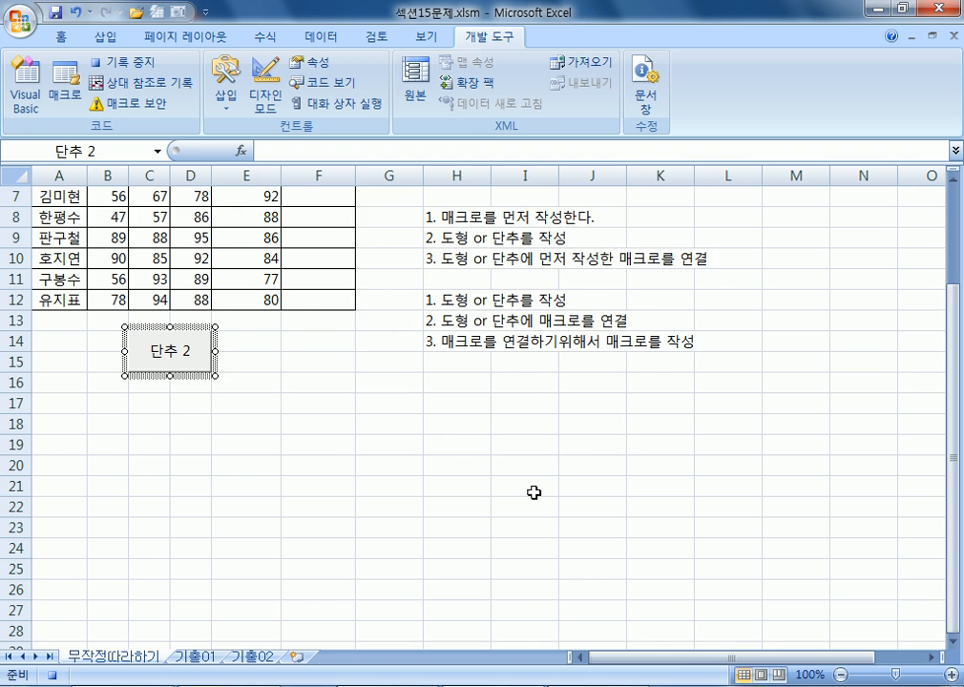
Fill the 합계 column by applying AutoSum to B4:F12, and stop the macro recording
scroll(531, 487, up, 2)
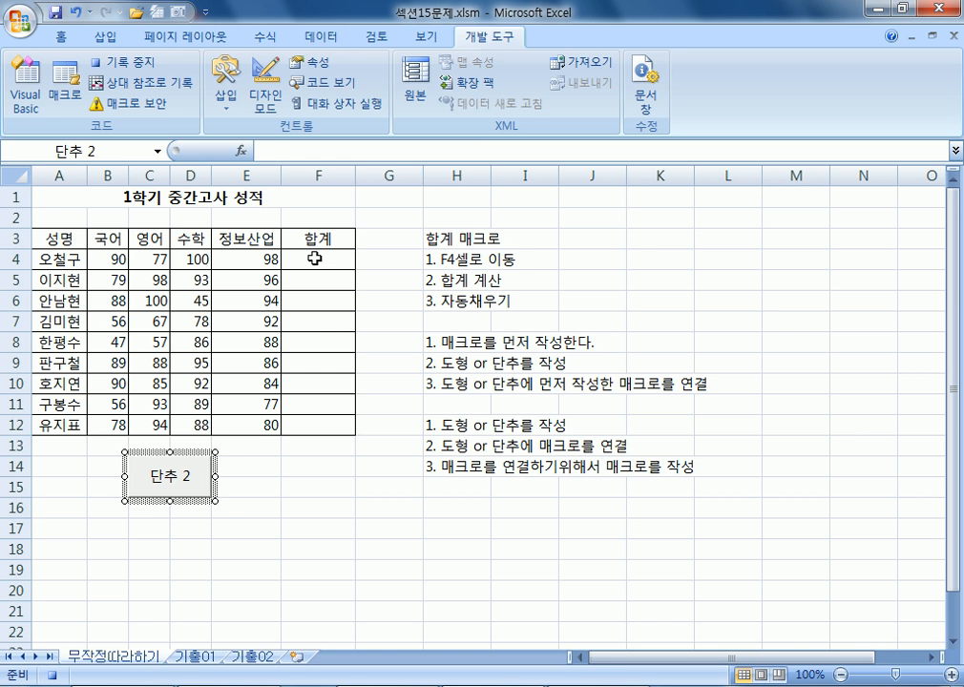
drag(112, 256, 313, 423)
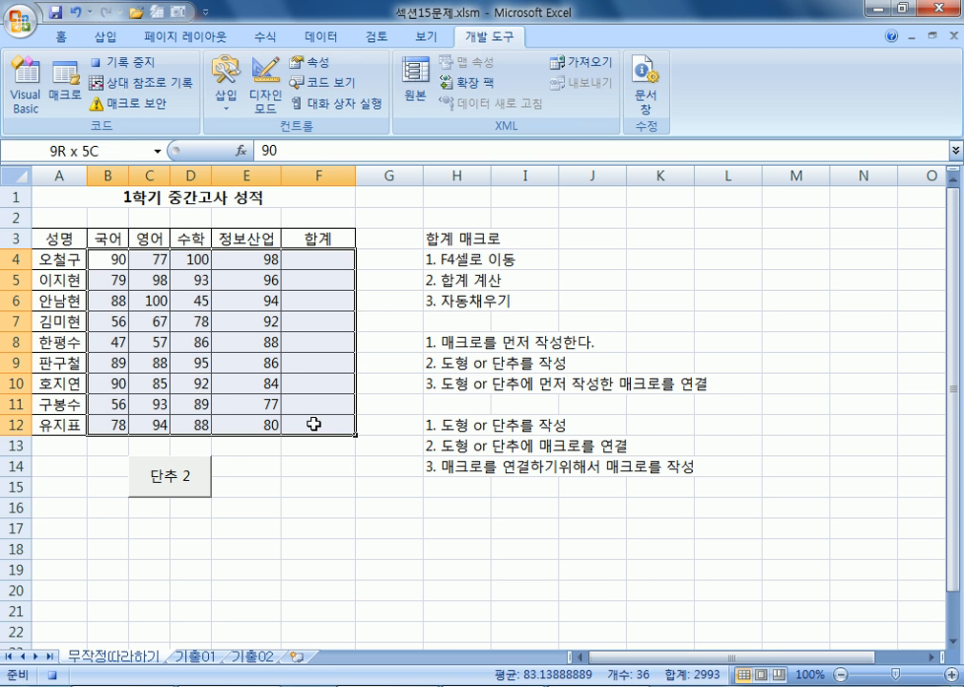
drag(314, 424, 314, 423)
click(265, 36)
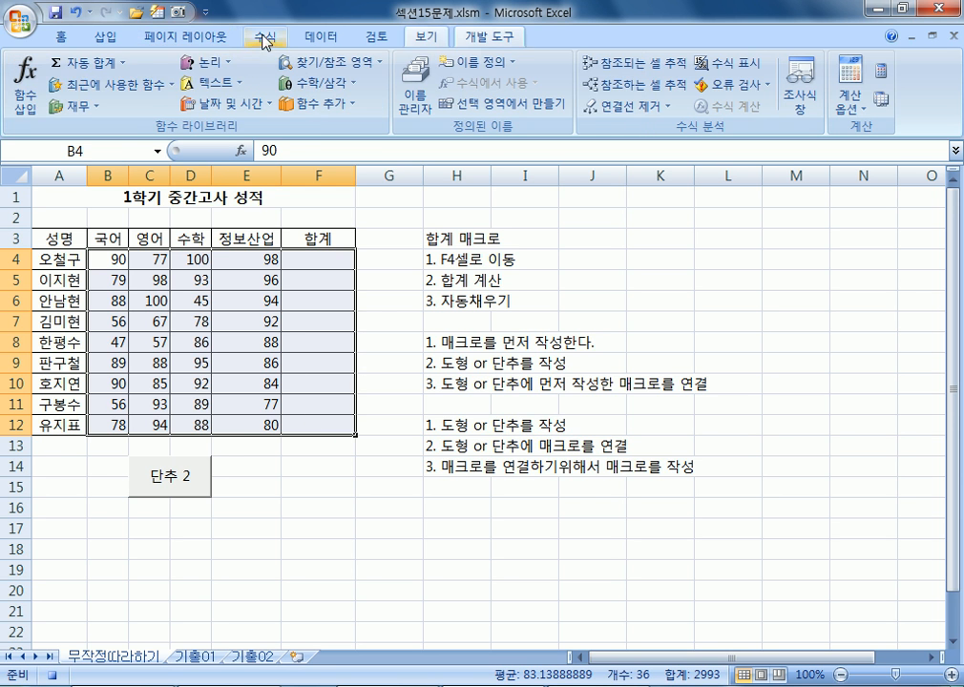
click(59, 62)
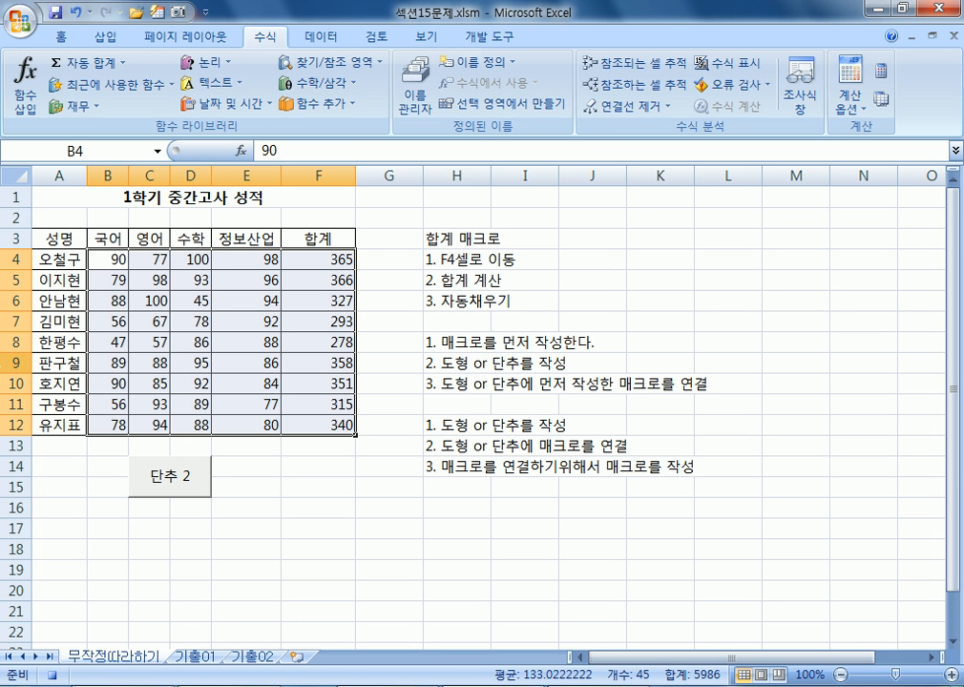
scroll(382, 40, down, 4)
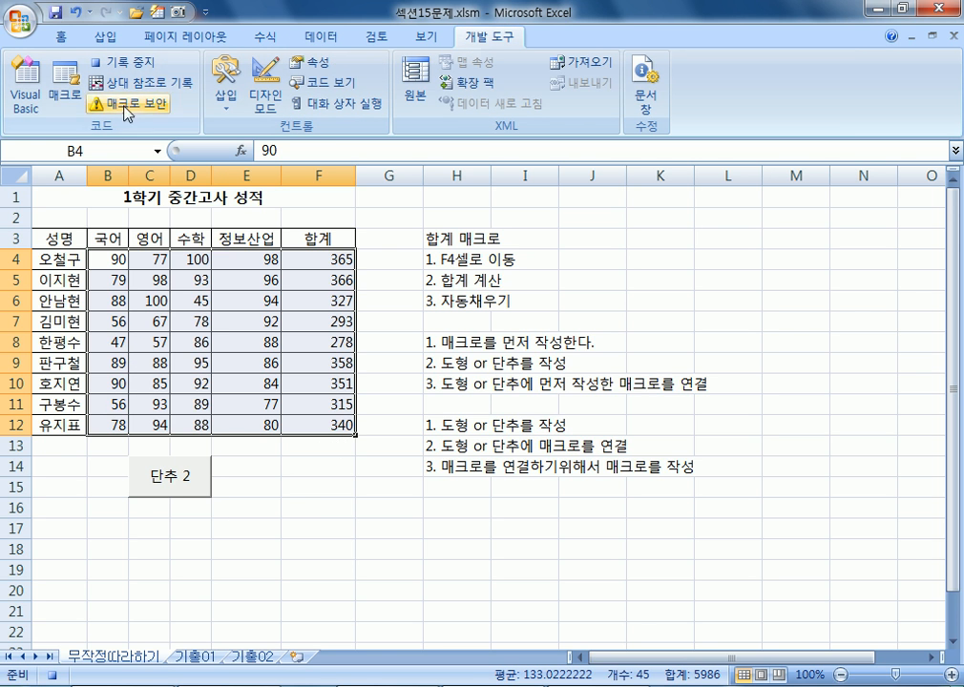
click(124, 70)
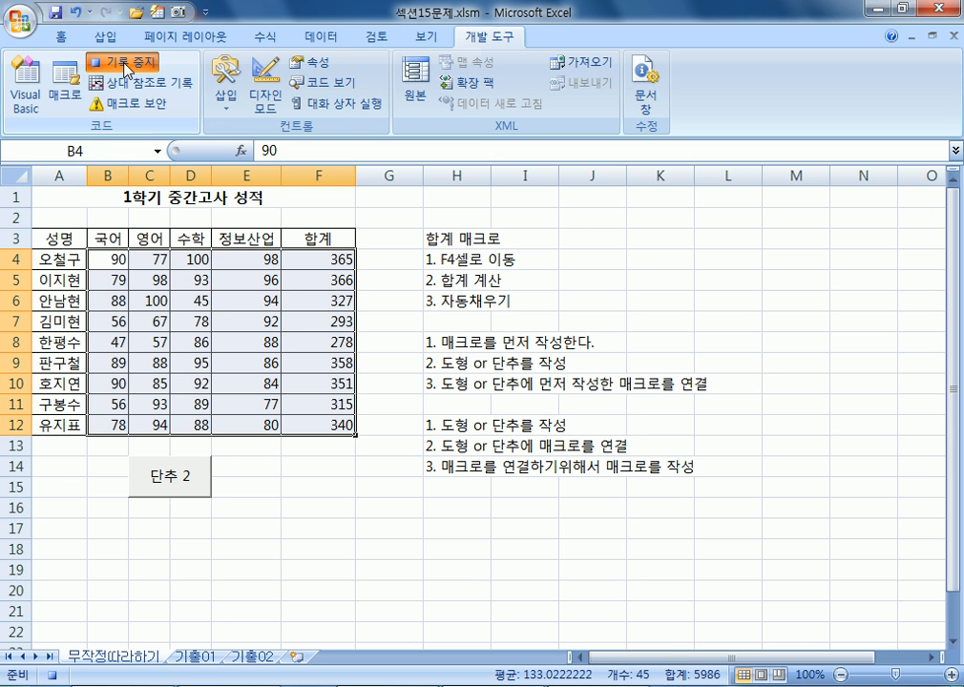
Delete the 합계 macro from the workbook and clear the totals in F4:F12
click(60, 100)
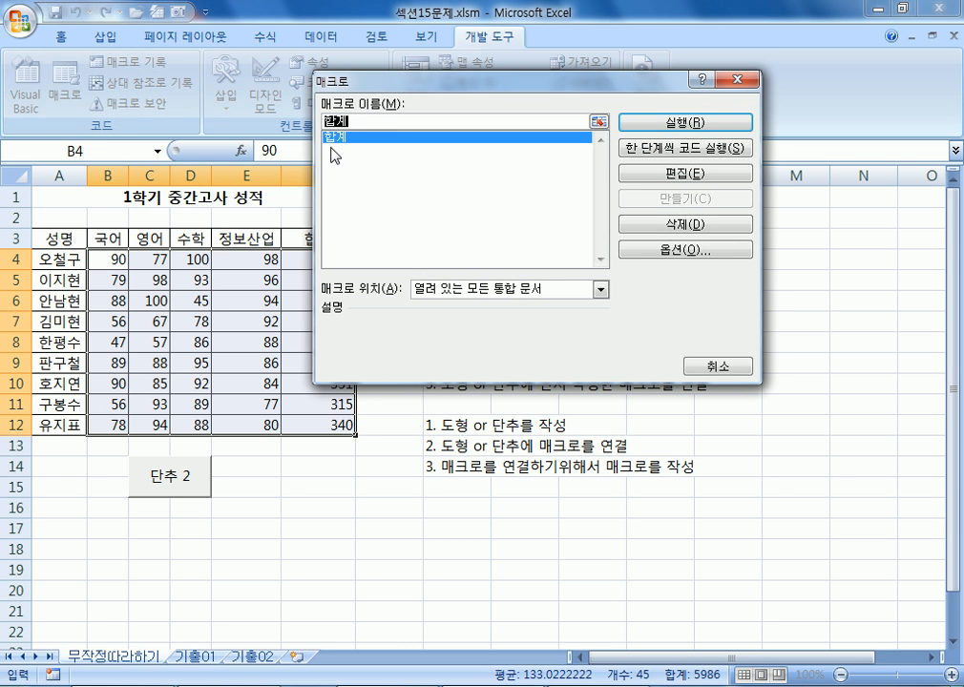
click(689, 230)
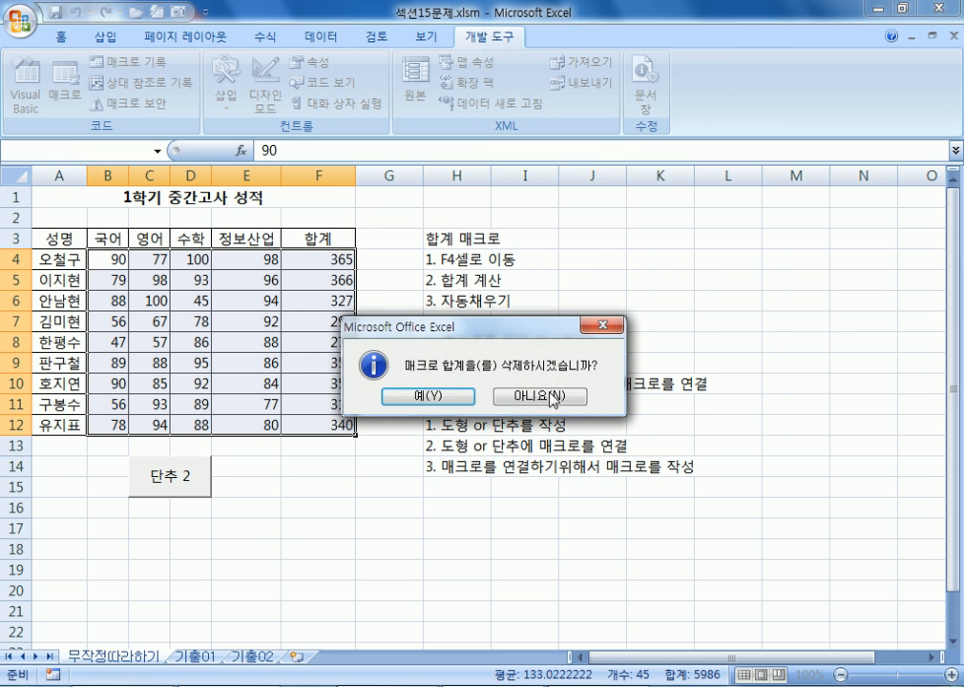
click(454, 401)
click(318, 467)
drag(318, 259, 317, 425)
key(Delete)
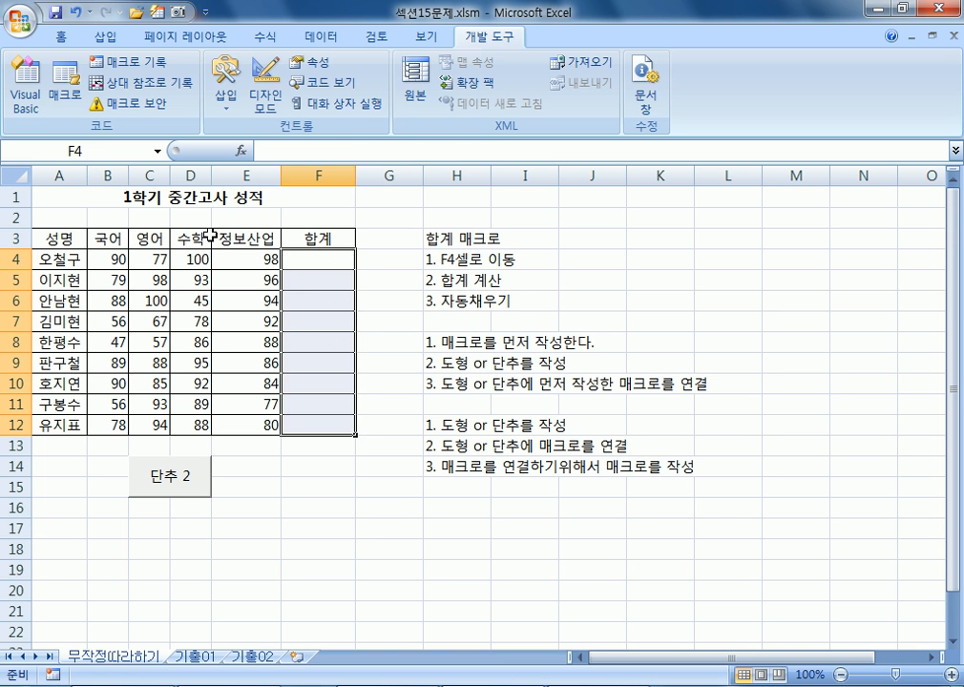
Draw a second form-control button across about F16:G18 without assigning a macro, and delete it
click(458, 383)
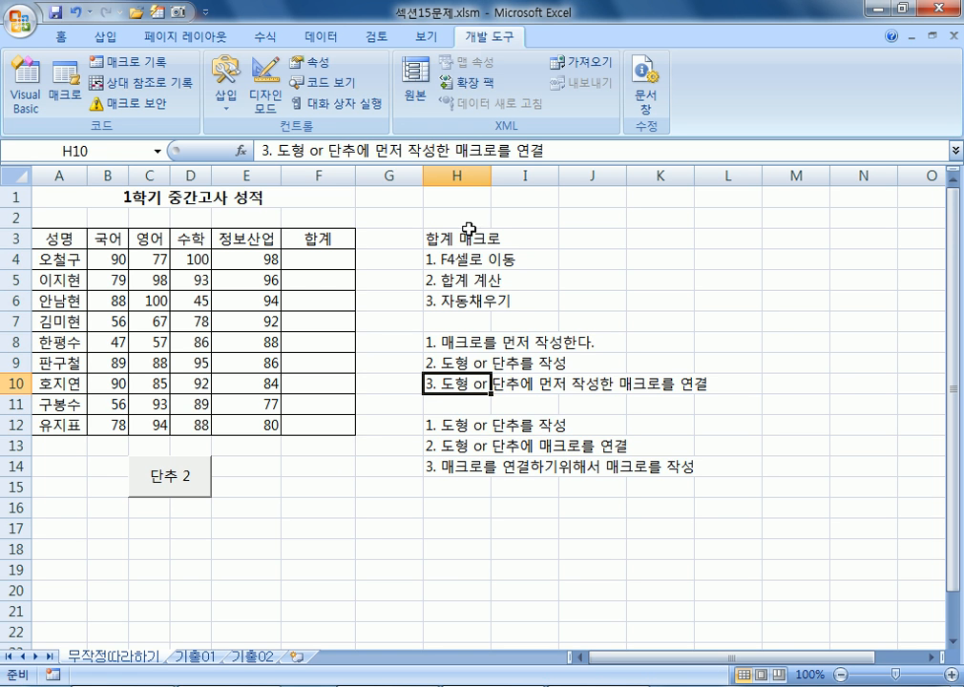
click(225, 91)
click(218, 149)
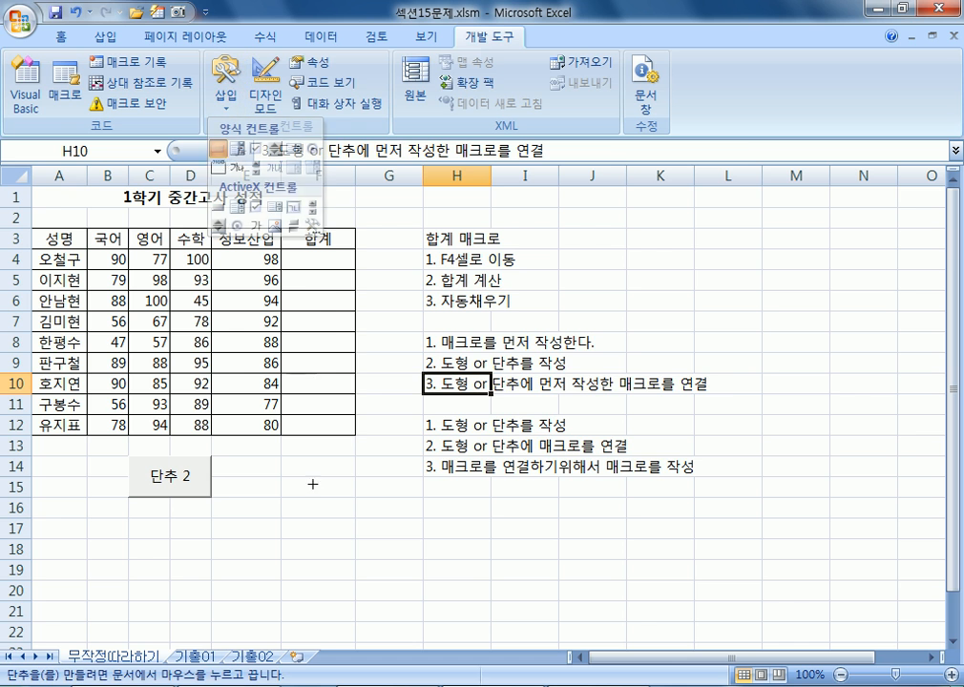
drag(308, 493, 424, 556)
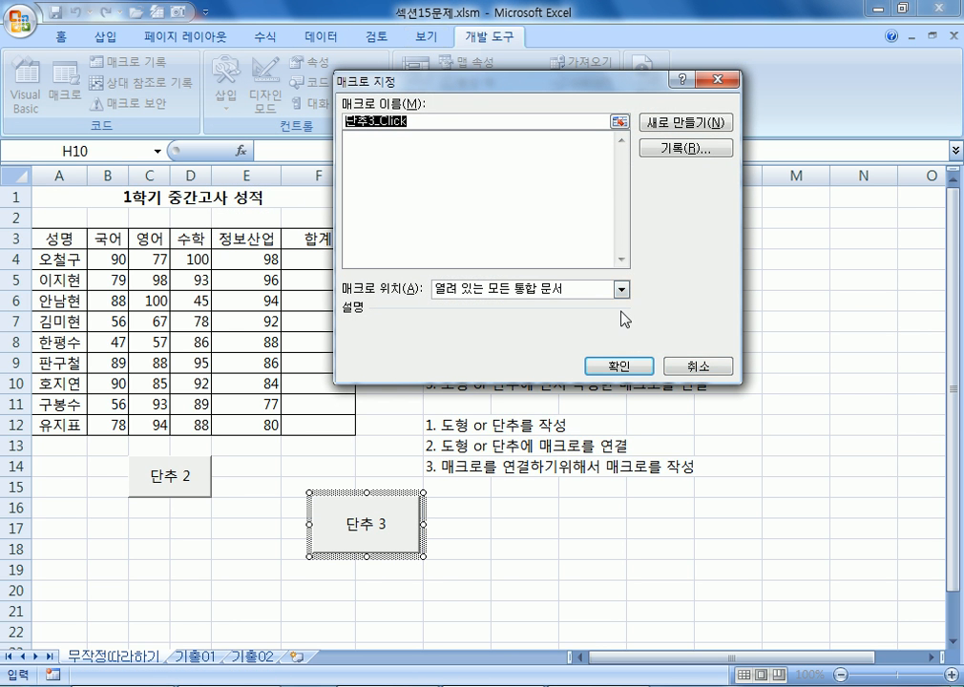
click(705, 366)
drag(424, 492, 560, 430)
key(Delete)
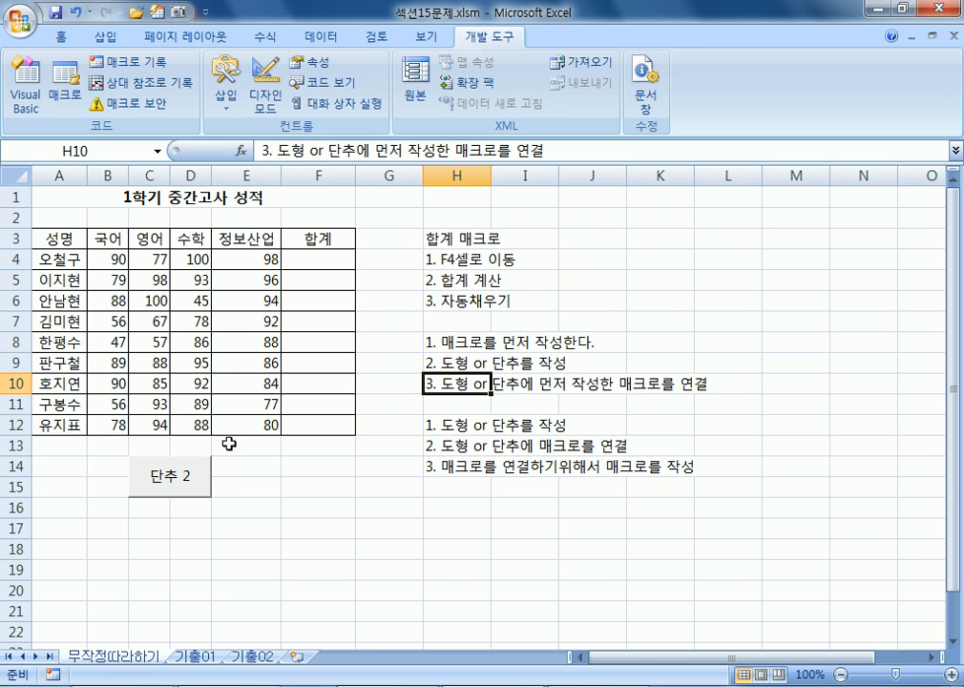
Record a new macro named 합계 from the macro assignment of the button at C14:D15, starting the recording
right_click(190, 467)
click(262, 611)
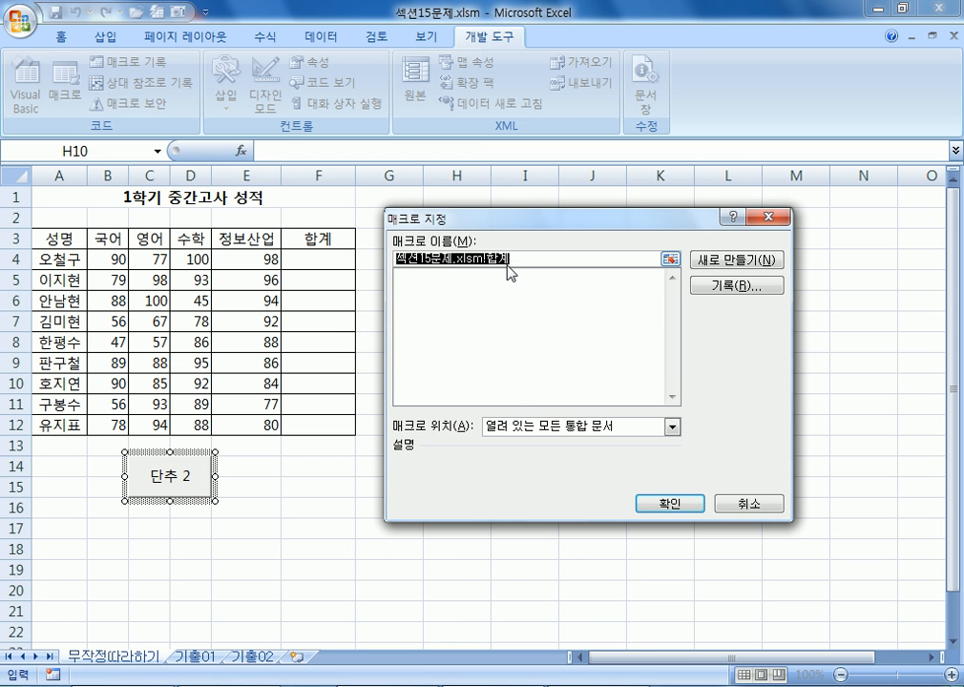
text(합ㄱ)
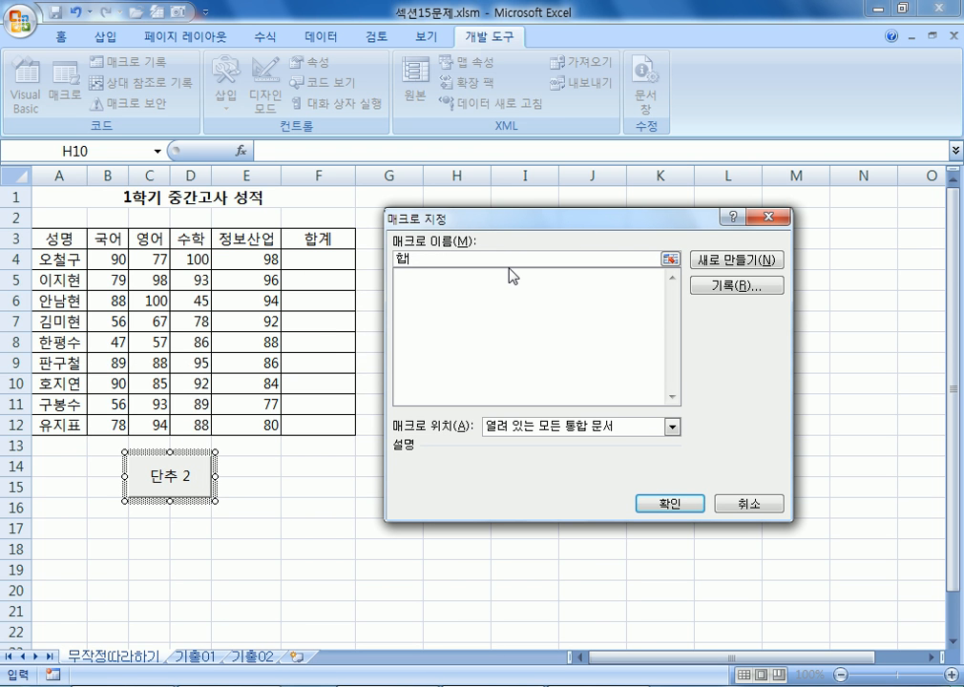
click(738, 285)
click(611, 470)
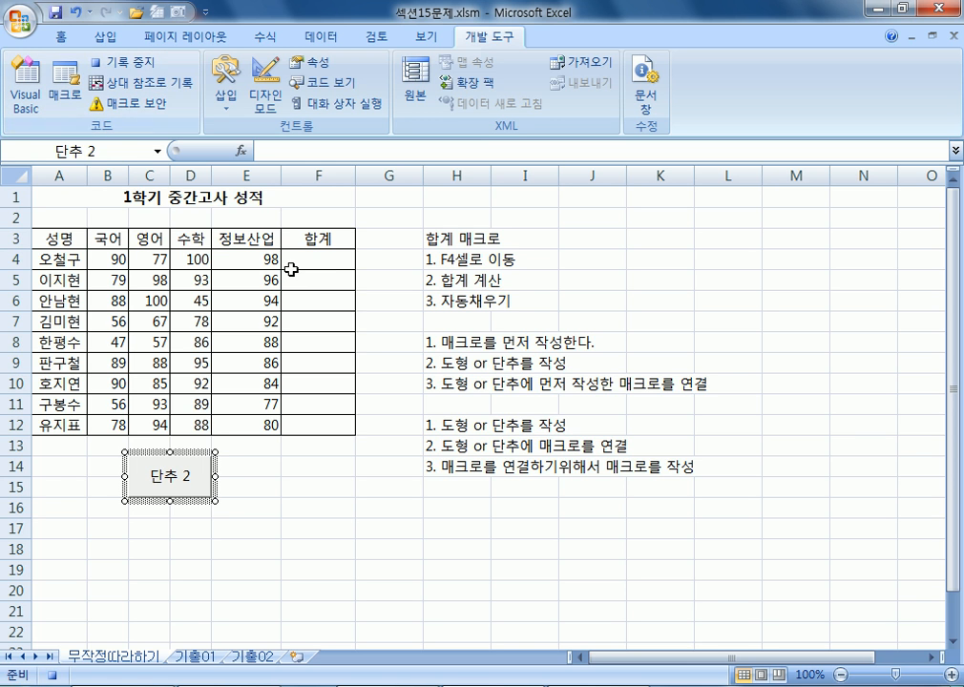
Select the empty total cells F4:F12 as part of the recorded macro
drag(315, 262, 314, 418)
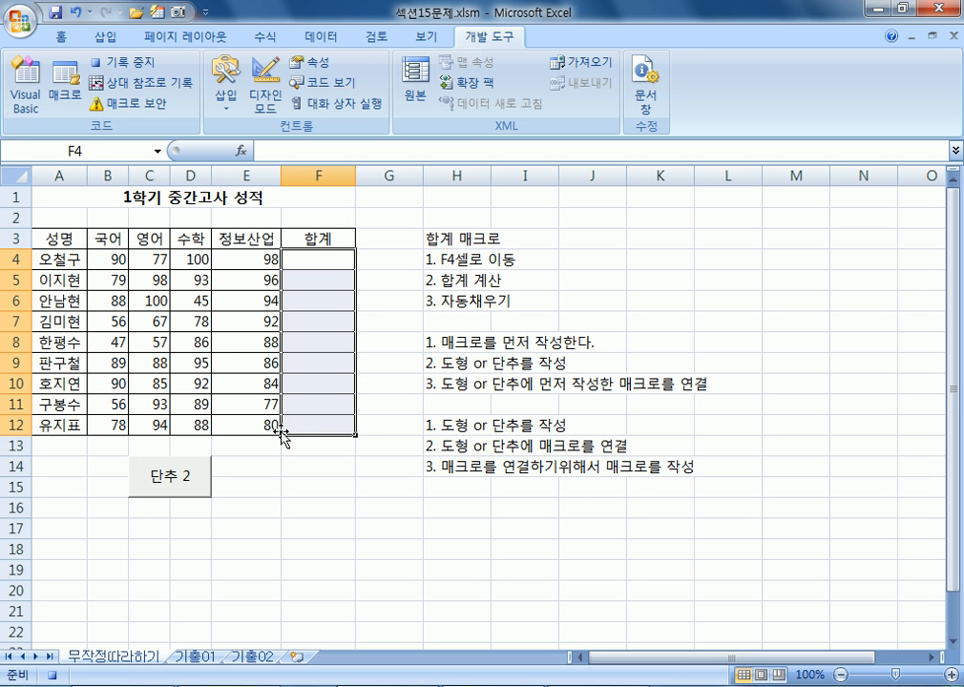
Fill F4:F12 with the AutoSum totals of each row's scores and stop the macro recording
click(265, 39)
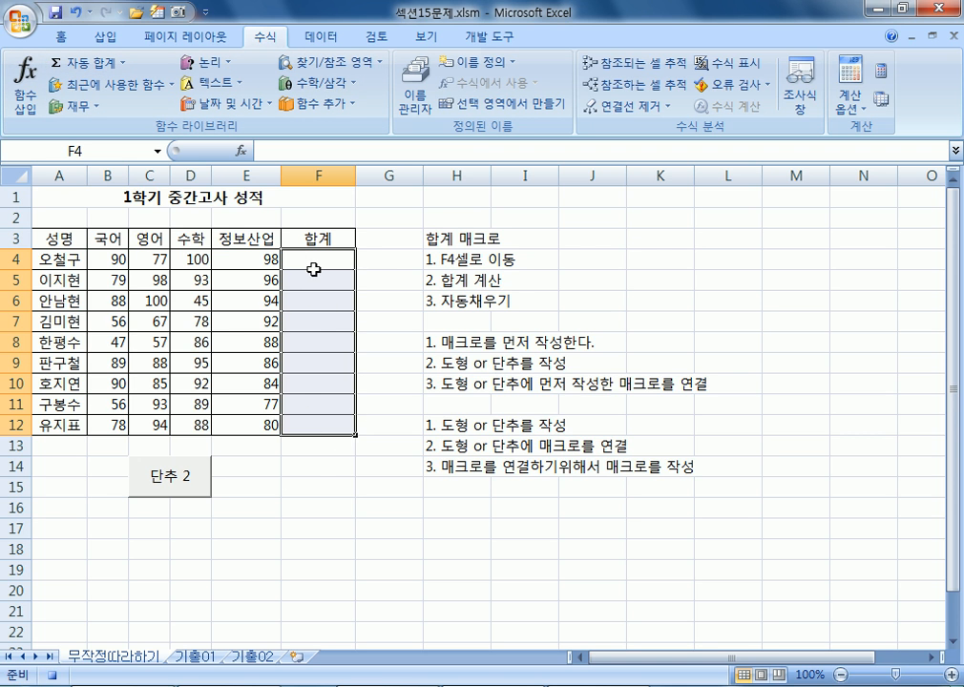
click(97, 63)
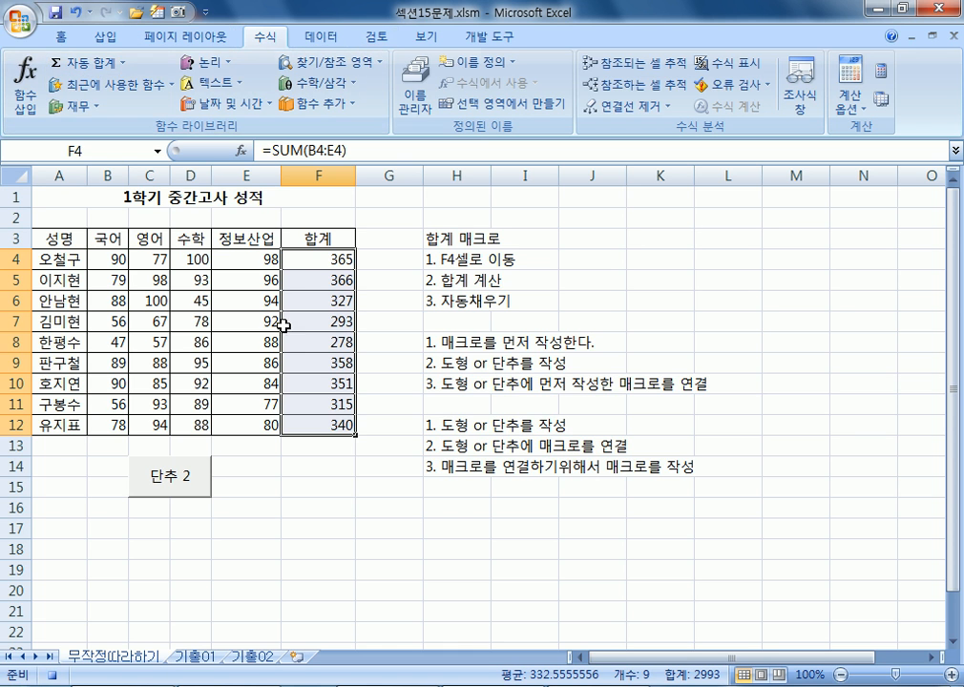
click(482, 37)
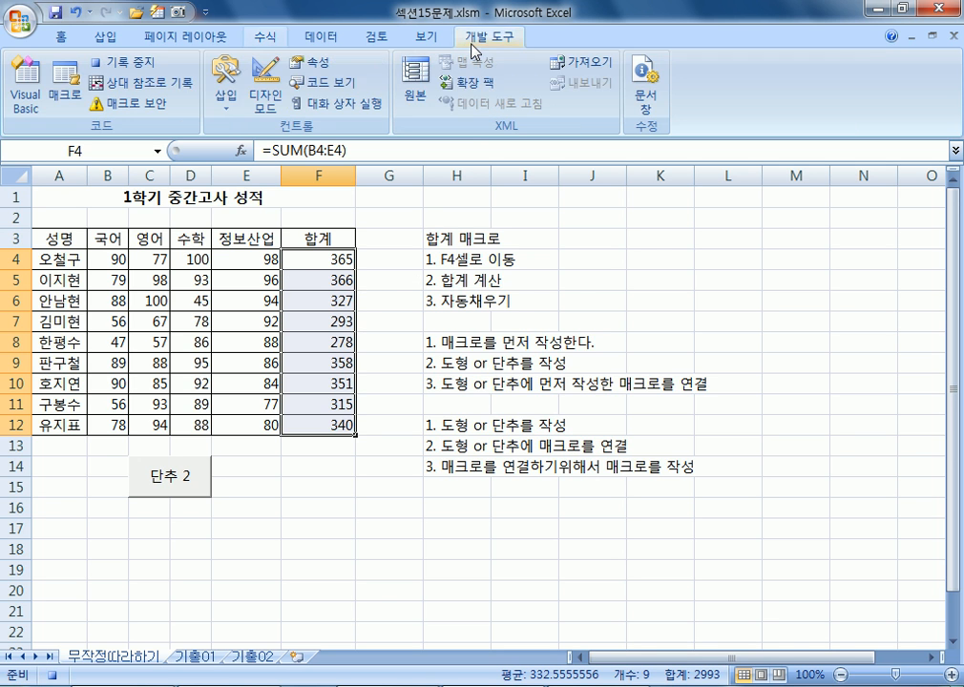
click(143, 67)
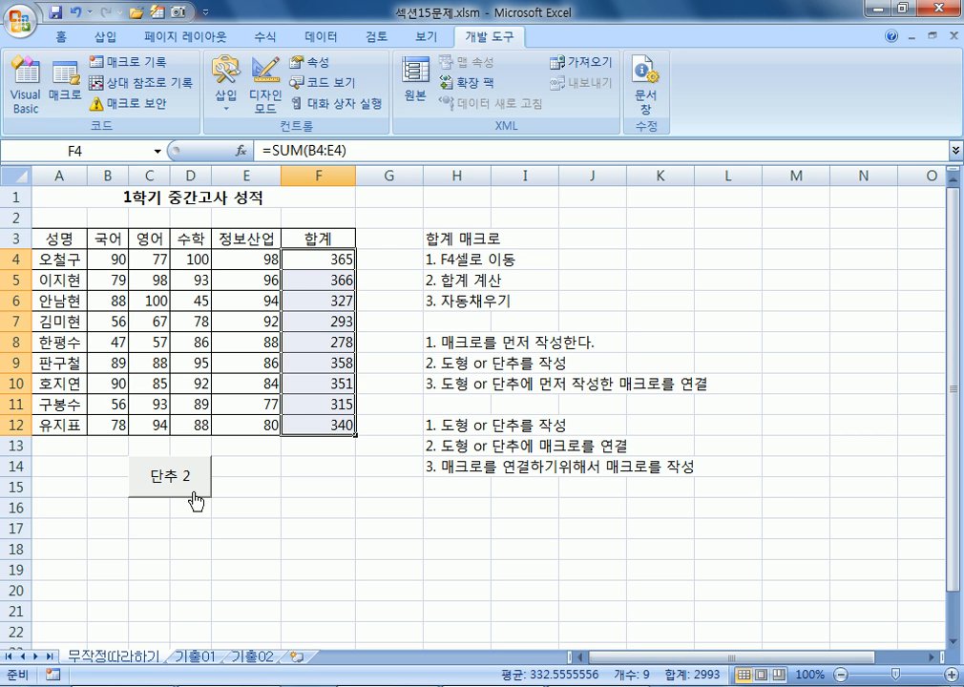
Clear the totals in F4:F12 and run the recorded macro from the 단추 2 button
drag(321, 259, 324, 425)
key(Delete)
click(320, 527)
click(191, 475)
Change the text on the 단추 2 button to 합계
right_click(206, 477)
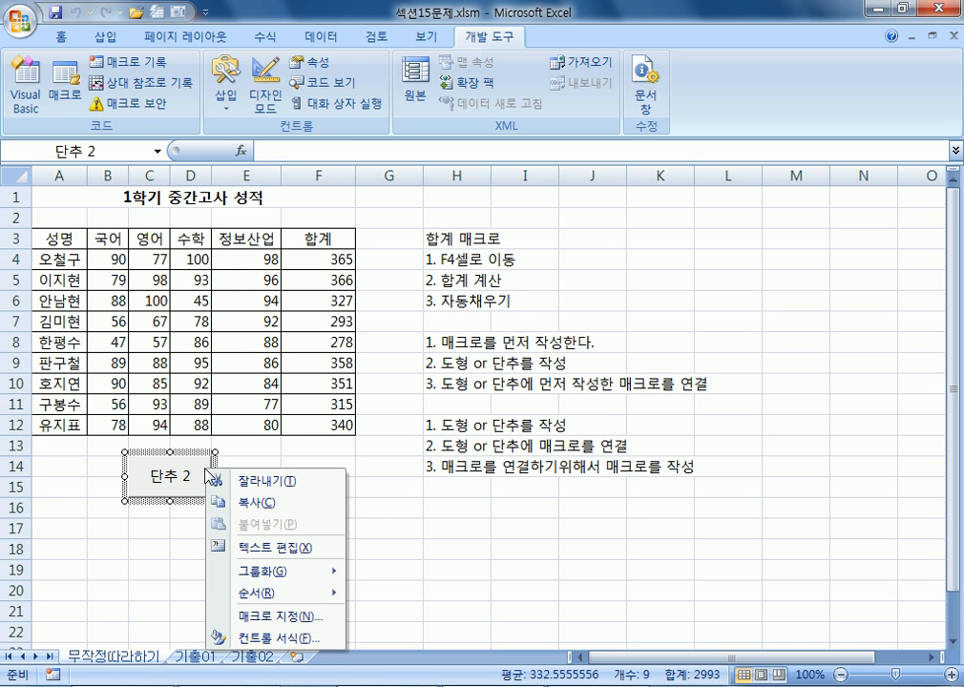
click(255, 548)
scroll(497, 476, down, 3)
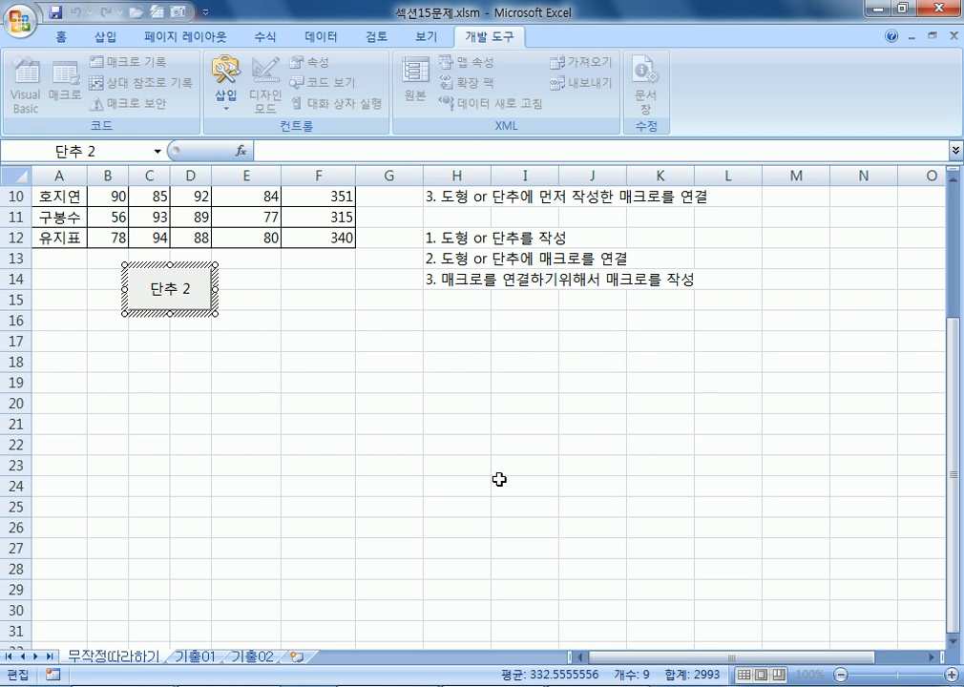
text(합ㄱㅖ)
key(Delete)
key(Delete)
key(Delete)
key(Delete)
click(214, 315)
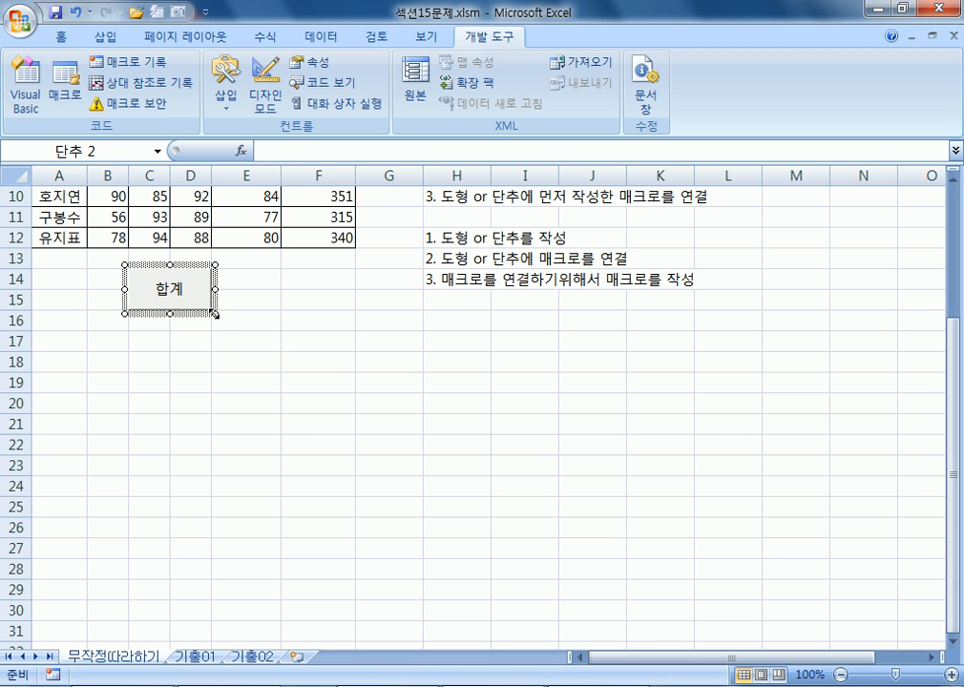
Try moving and enlarging the 합계 button, and restore its original place and size
drag(210, 319, 260, 352)
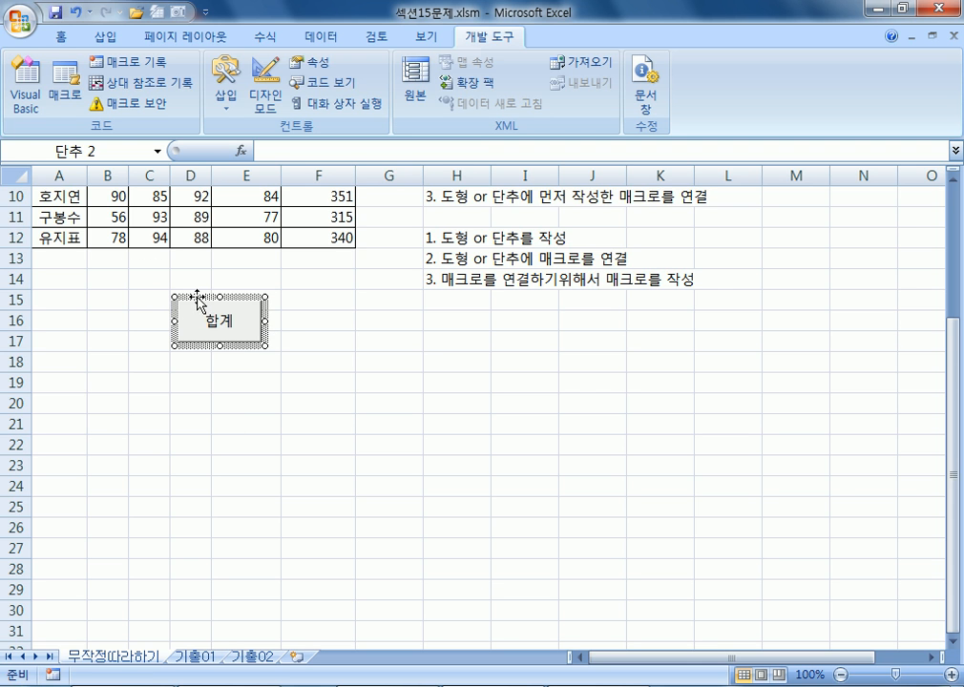
drag(197, 297, 151, 266)
drag(215, 314, 284, 377)
drag(284, 375, 214, 312)
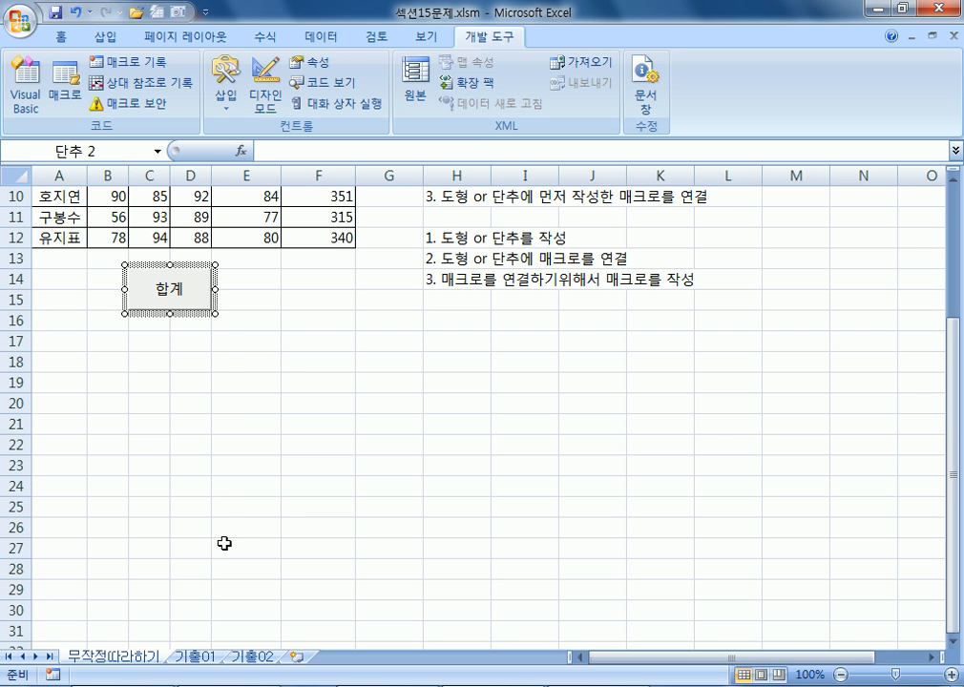
Clear the totals in F4:F12 and run the macro from the relabelled 합계 button
click(326, 357)
scroll(303, 420, up, 3)
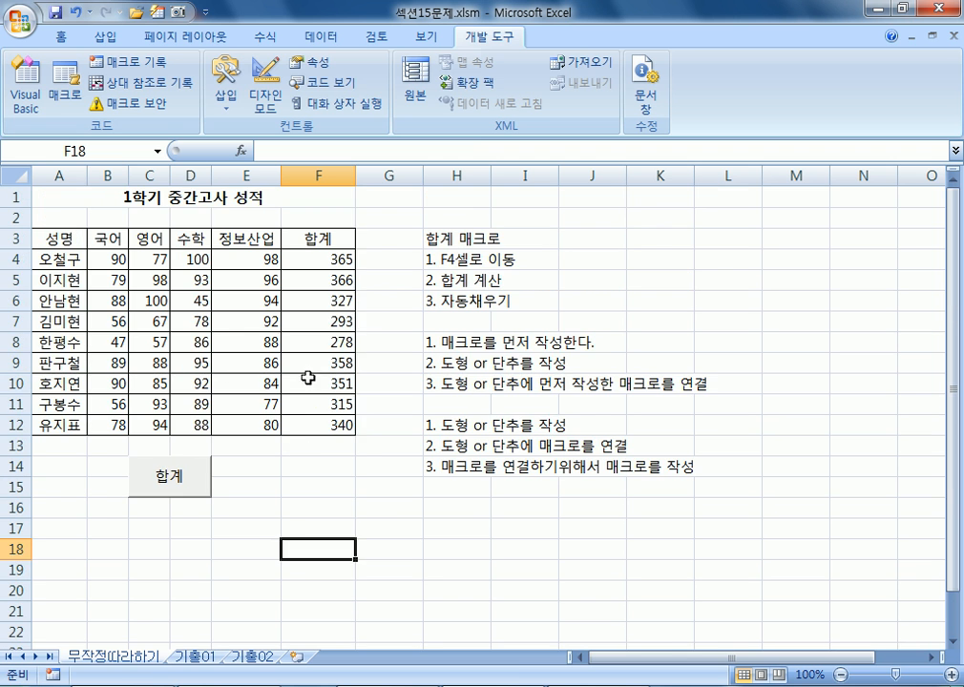
drag(325, 260, 336, 420)
key(Delete)
click(324, 569)
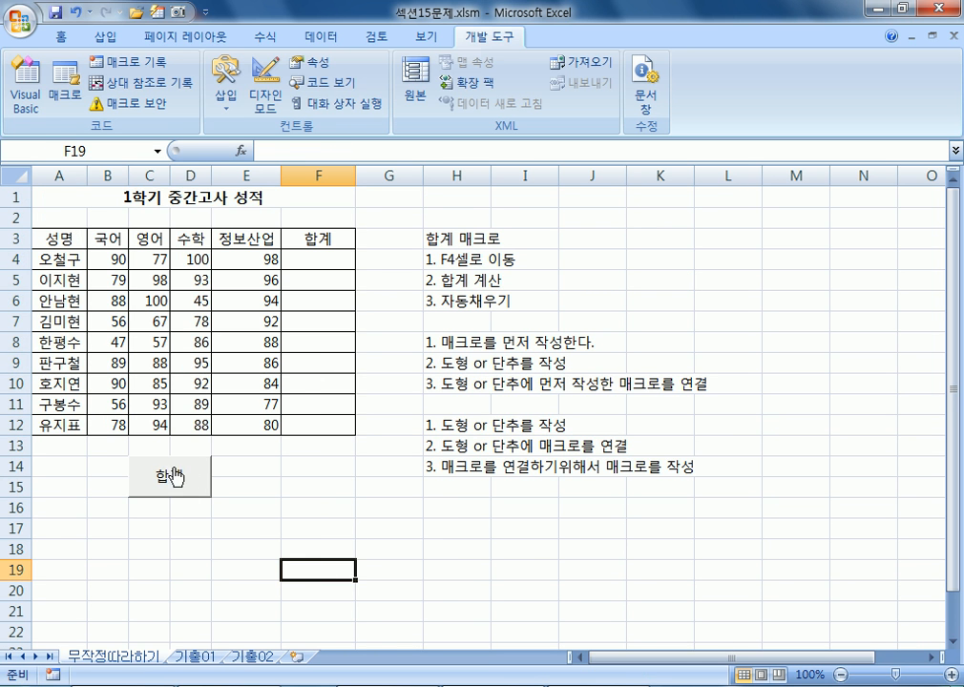
click(198, 486)
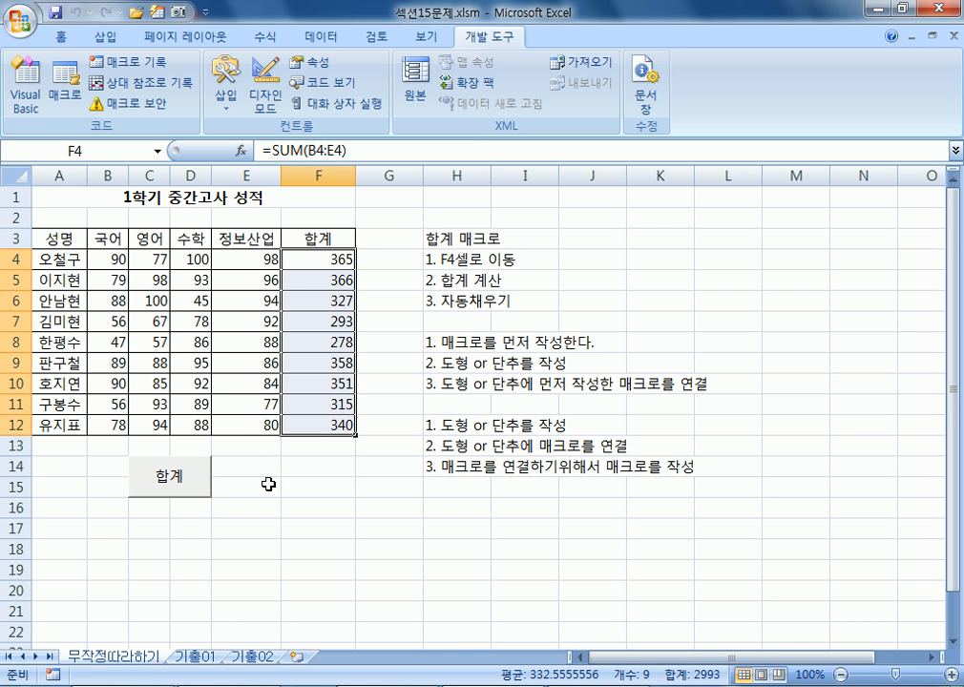
click(284, 548)
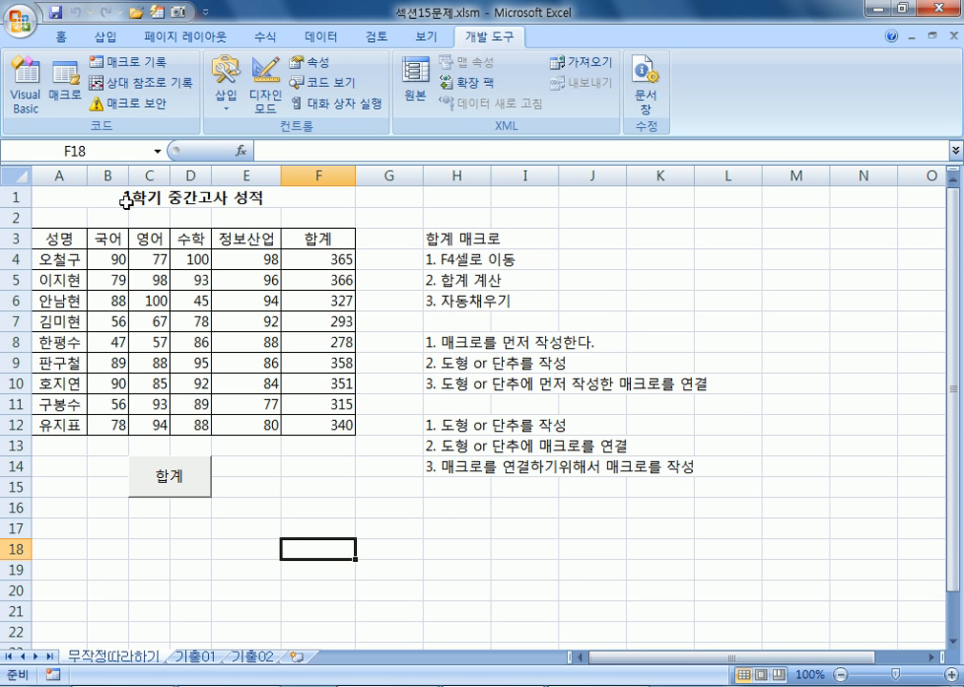
Set the macro security to 모든 매크로 제외(알림 표시)
click(160, 107)
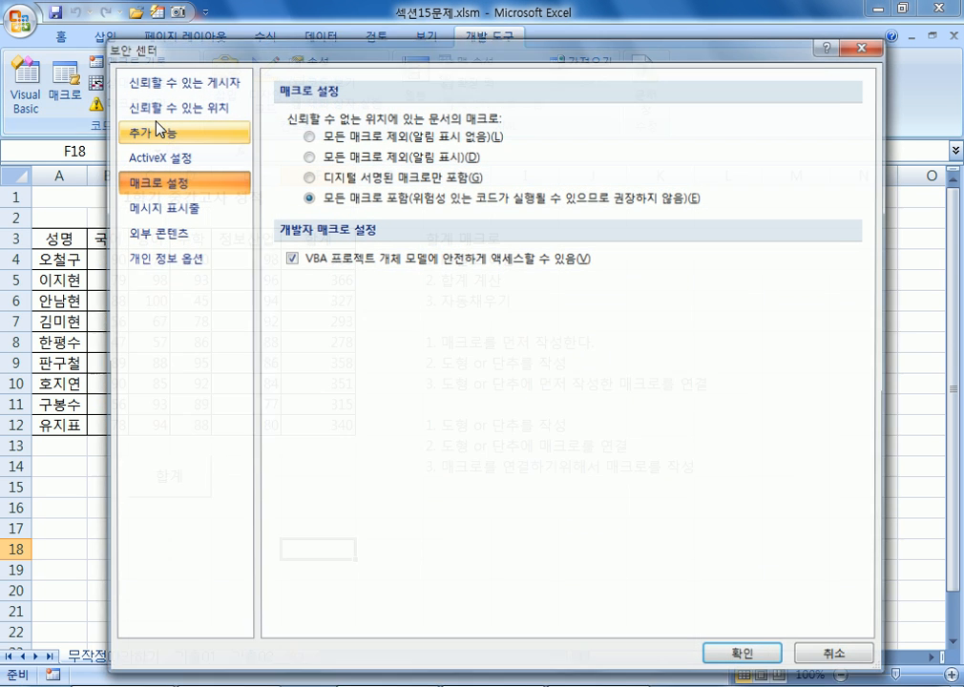
click(328, 159)
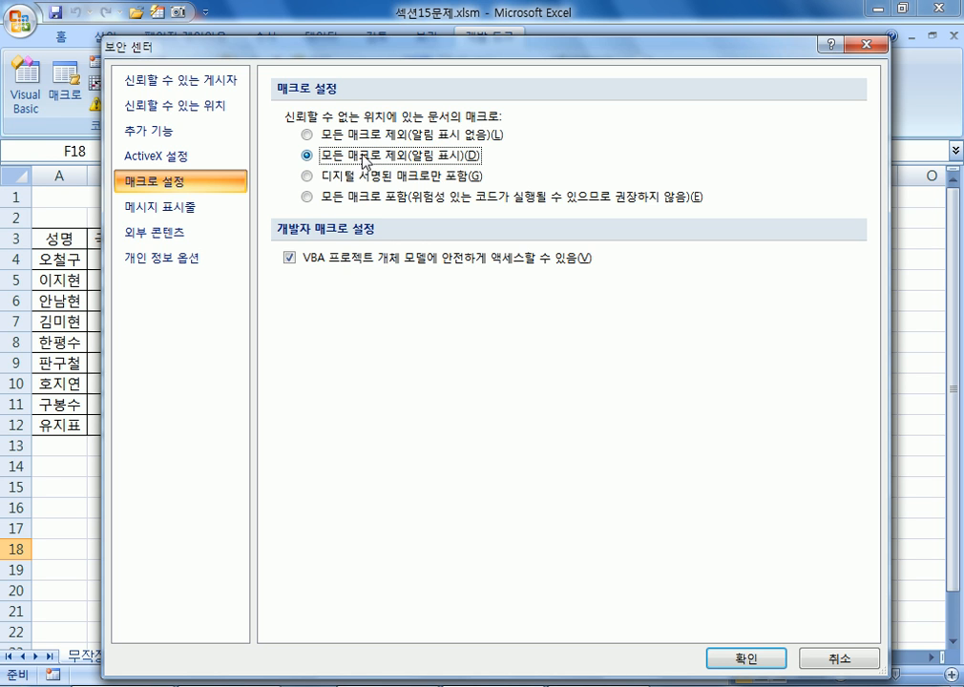
click(775, 659)
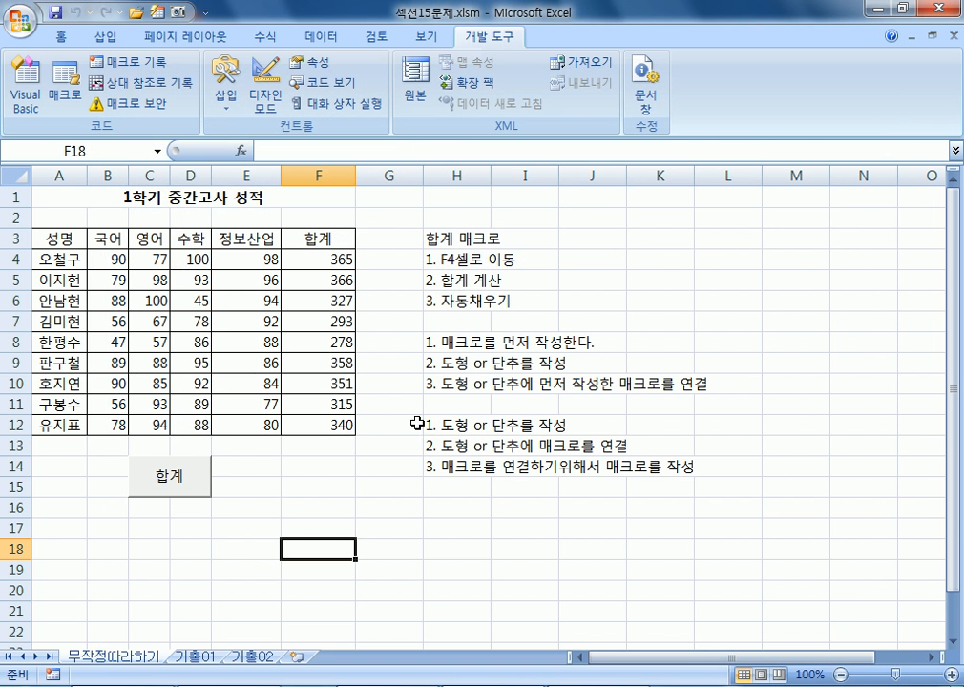
click(390, 219)
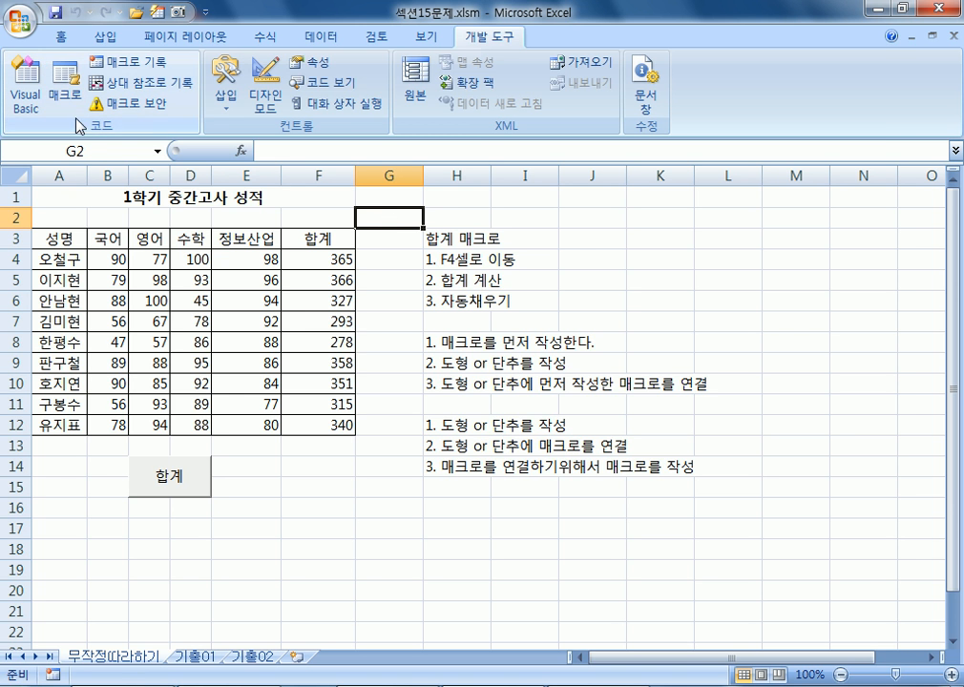
Try the 모든 매크로 포함 option in the macro security settings and return to 모든 매크로 제외(알림 표시)
click(122, 103)
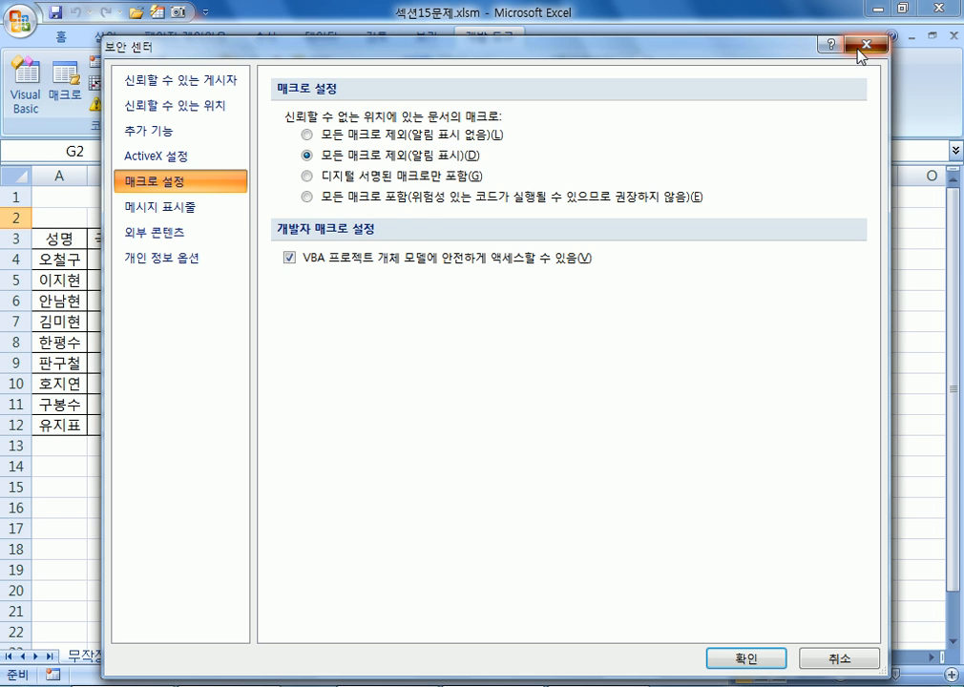
click(410, 196)
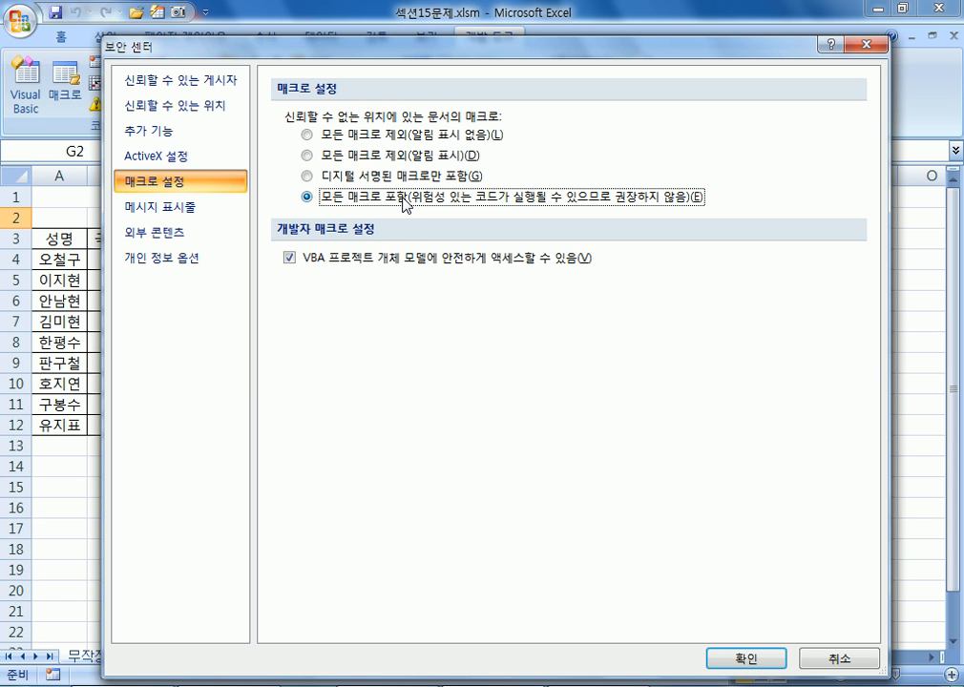
click(392, 159)
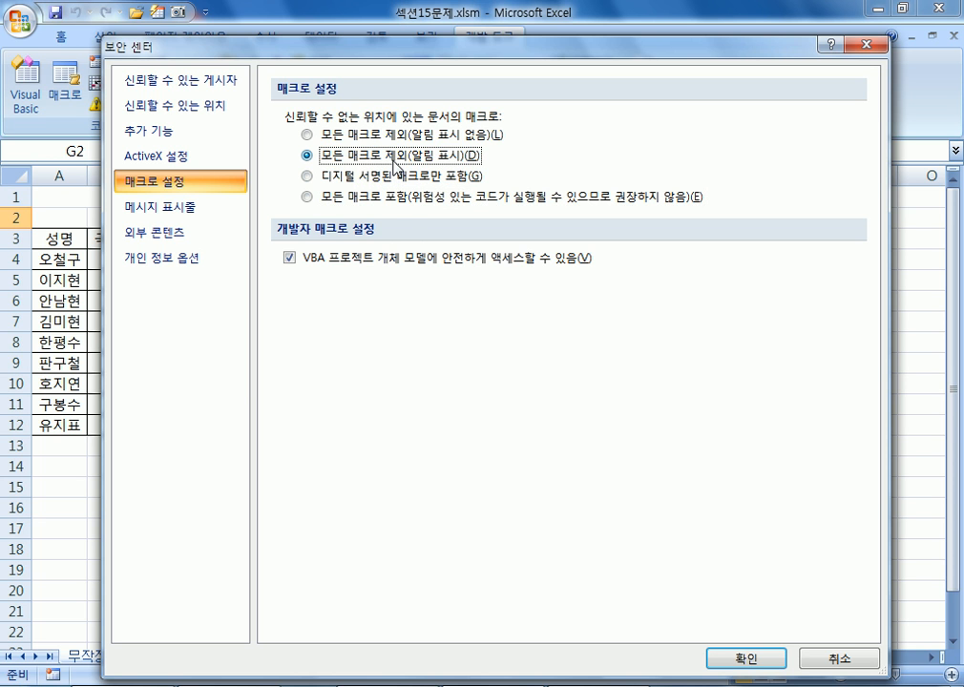
click(353, 201)
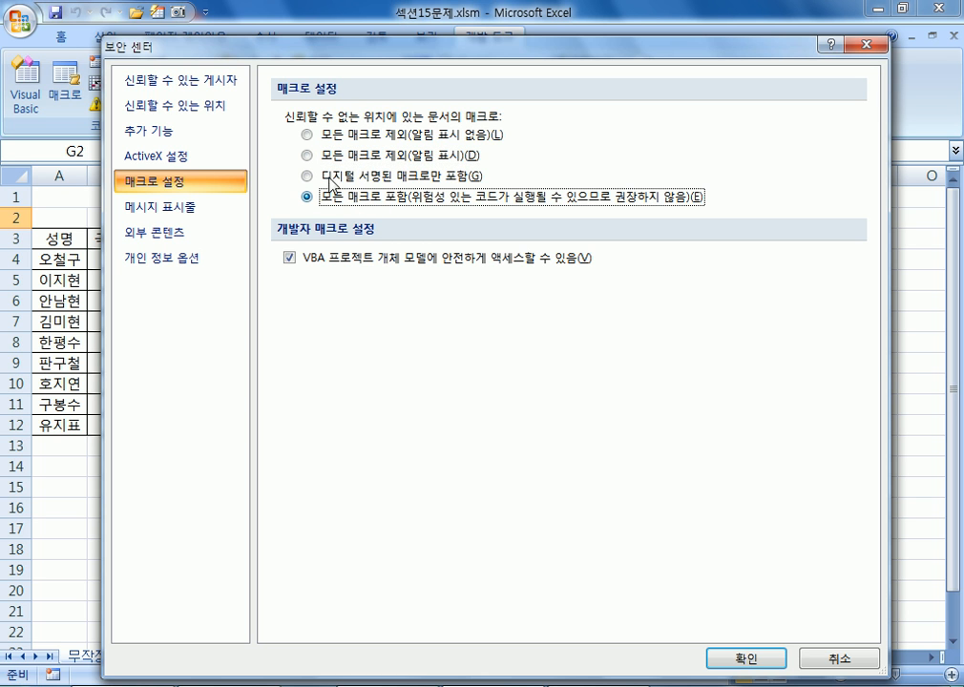
click(391, 156)
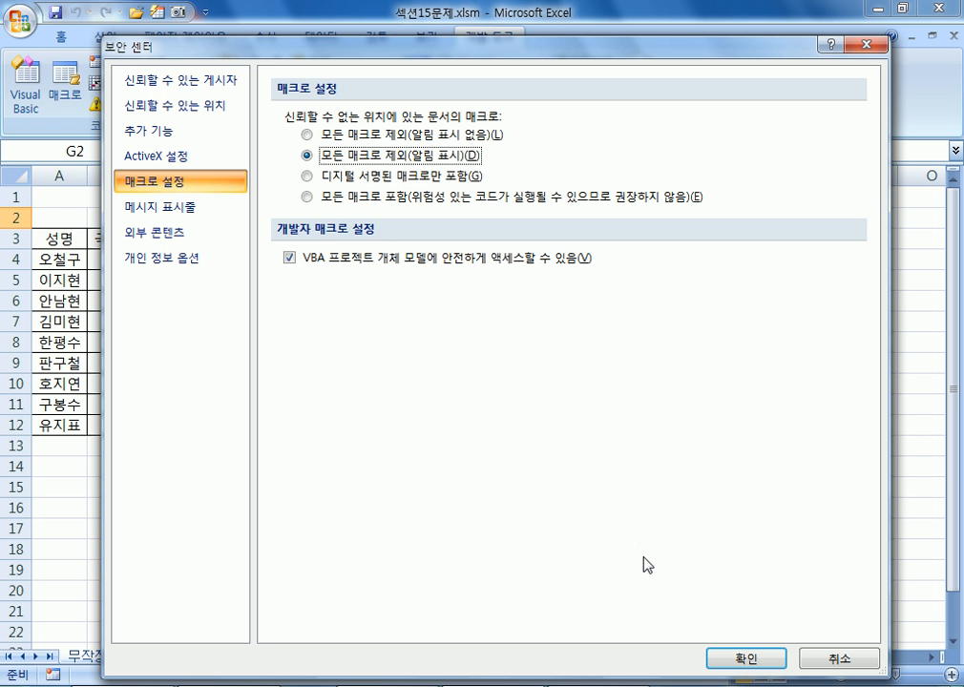
click(737, 657)
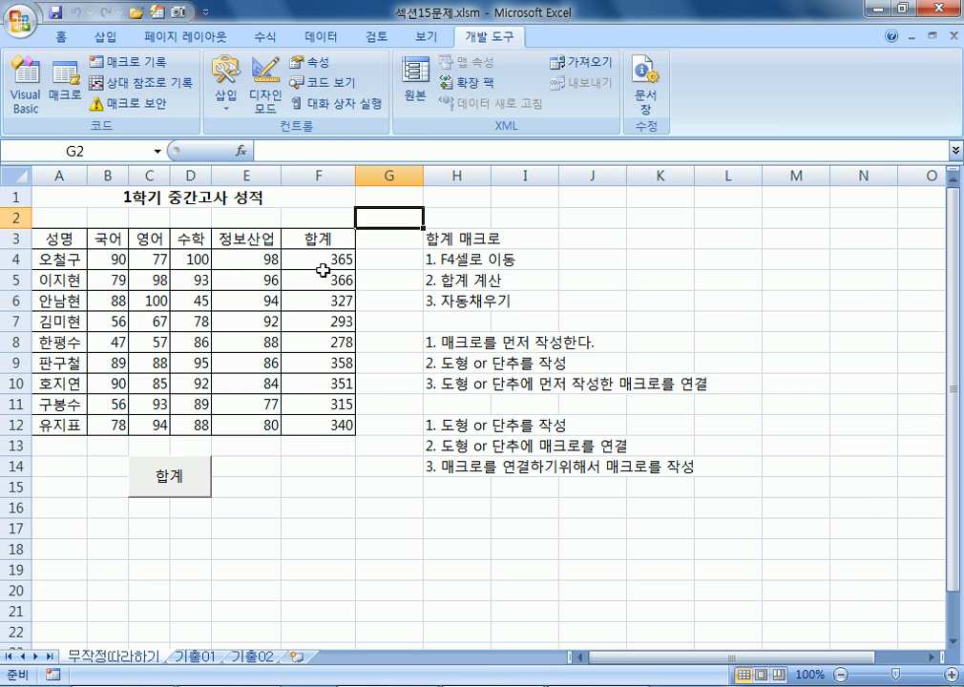
click(387, 472)
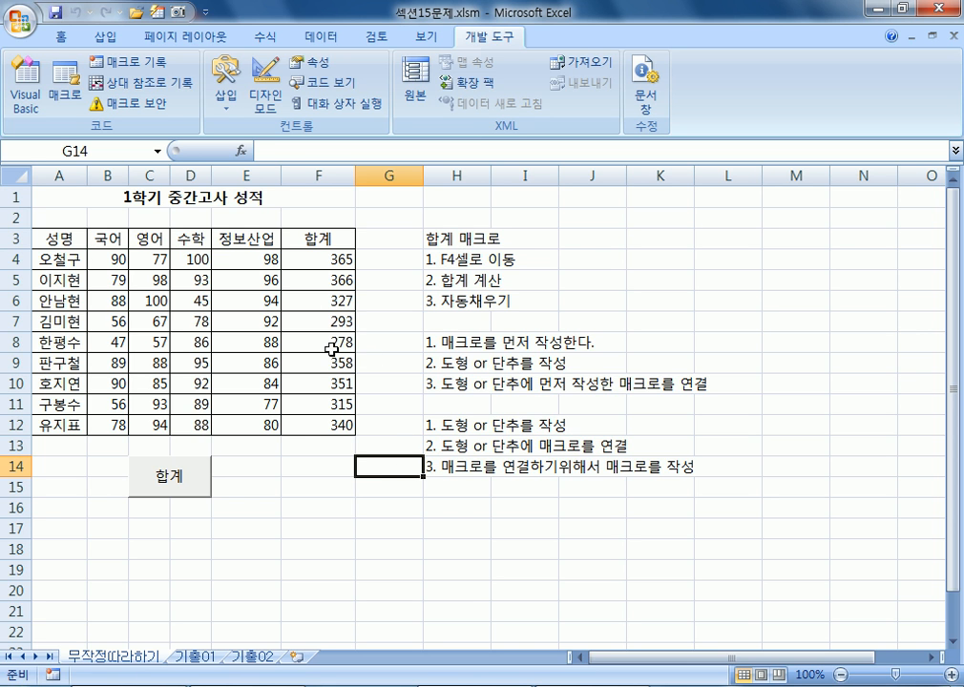
Clear the totals in F4:F12
click(313, 259)
drag(313, 259, 331, 429)
key(Delete)
click(318, 570)
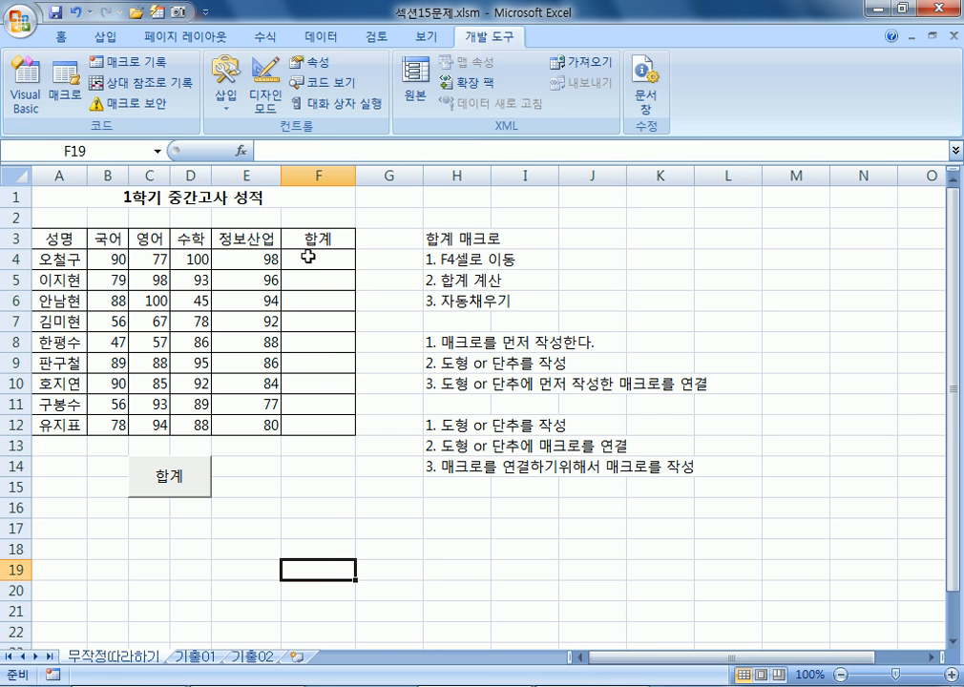
click(309, 254)
click(127, 63)
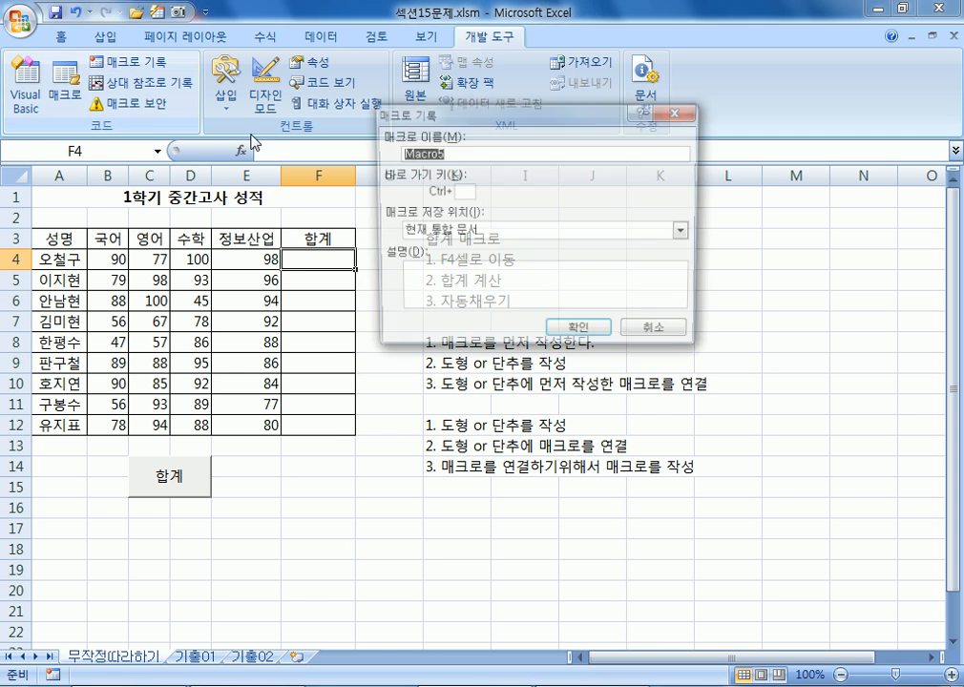
click(656, 335)
click(329, 487)
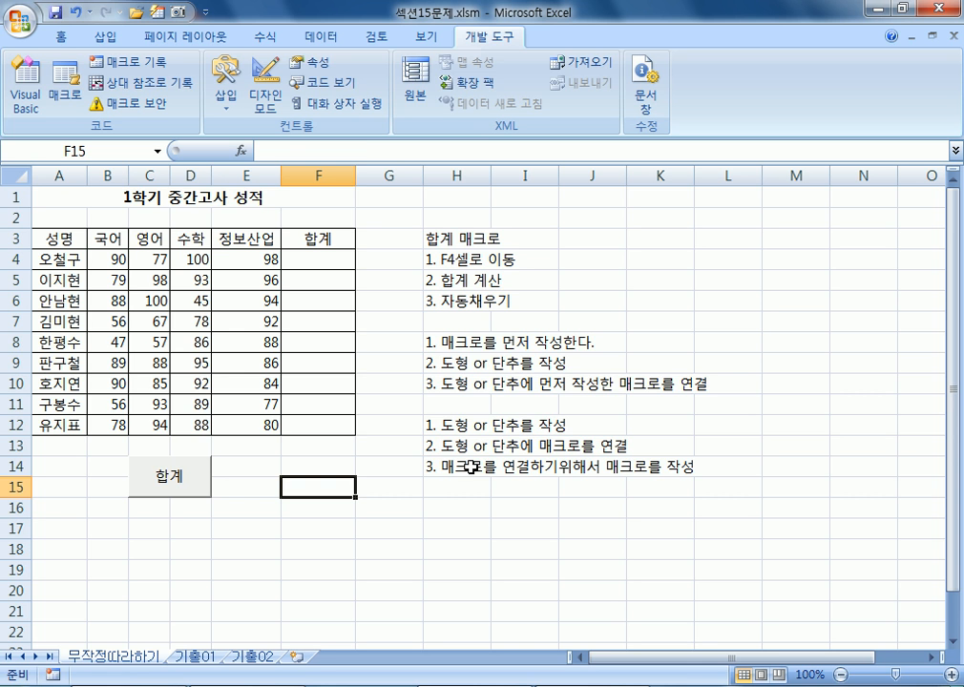
drag(468, 426, 463, 465)
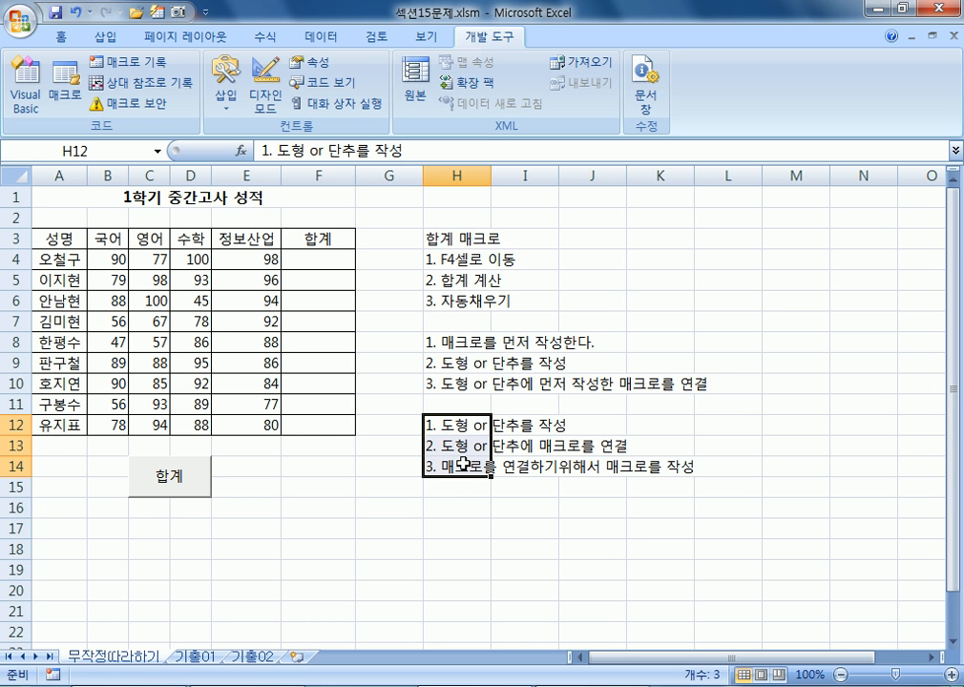
click(322, 469)
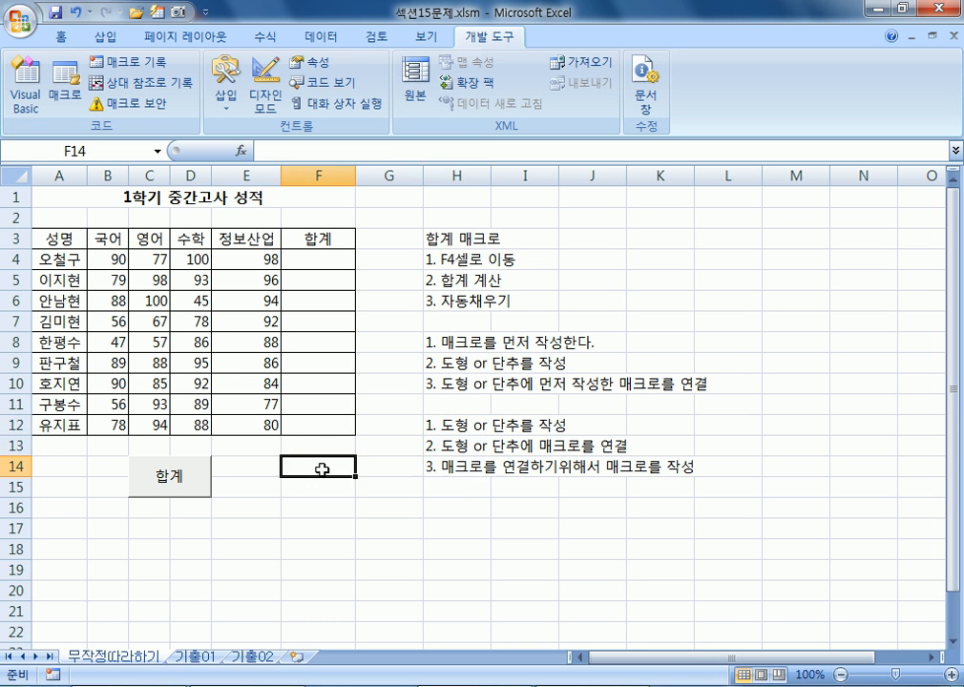
Run the macro from the 합계 button and clear the resulting totals in F4:F12
click(207, 480)
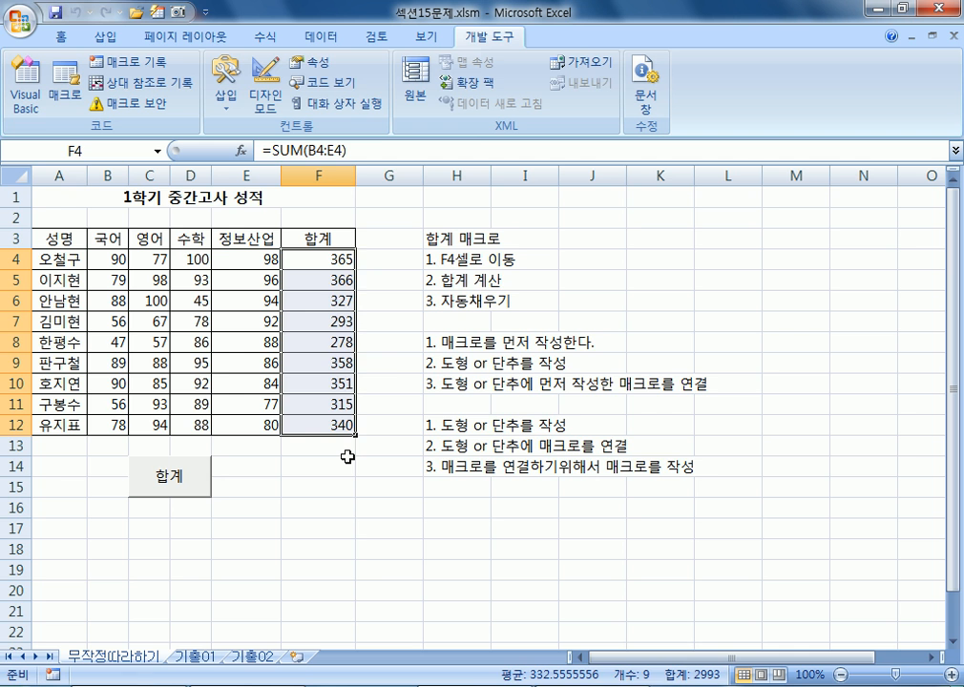
key(Delete)
click(373, 553)
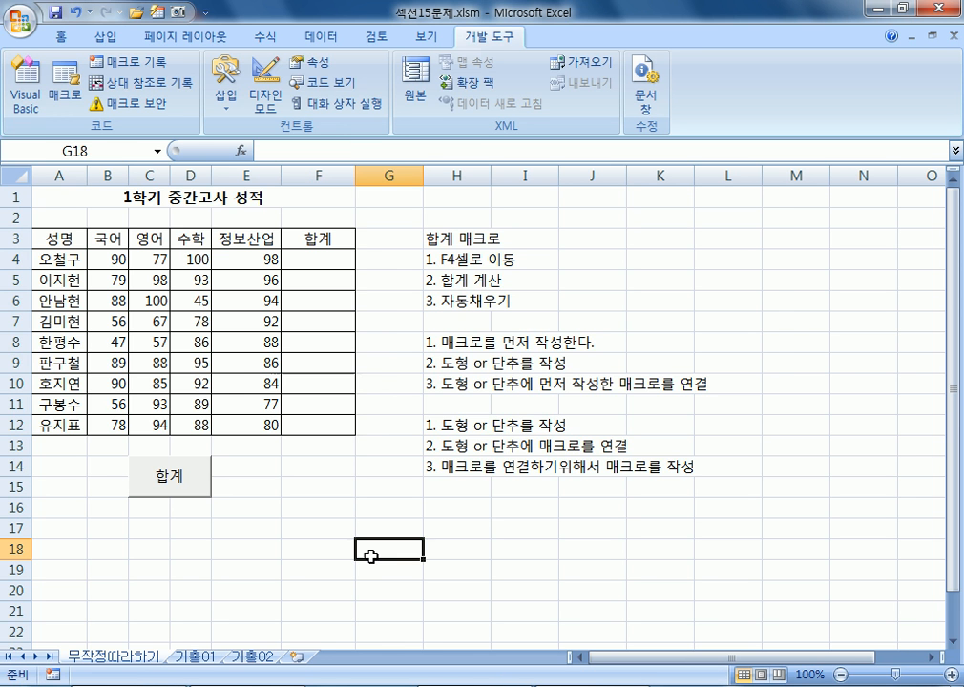
Delete the 합계 macro from the workbook
click(67, 93)
click(334, 139)
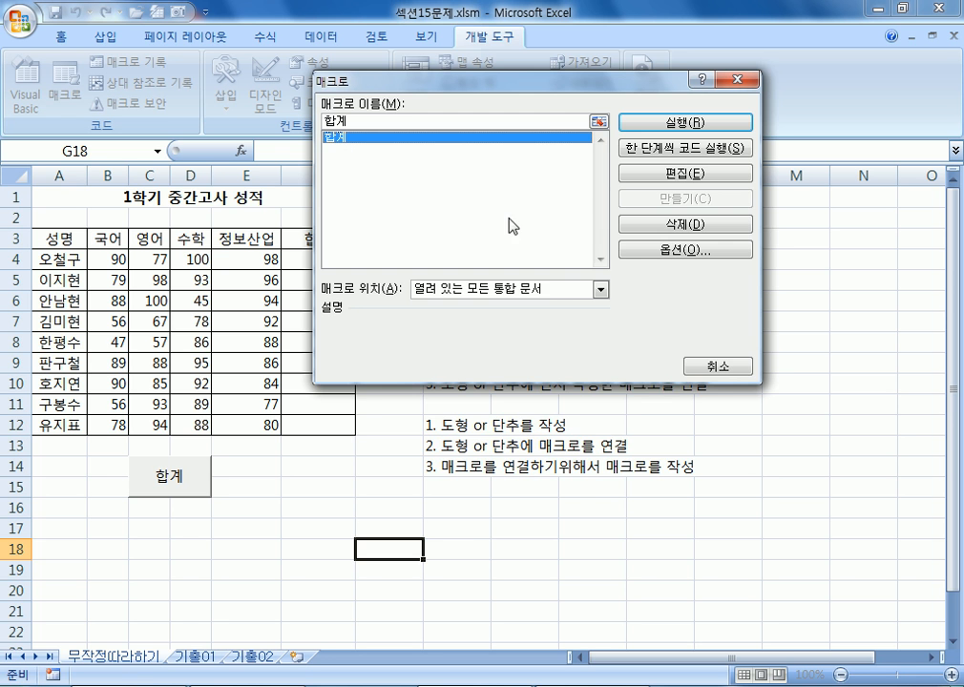
click(632, 229)
key(Return)
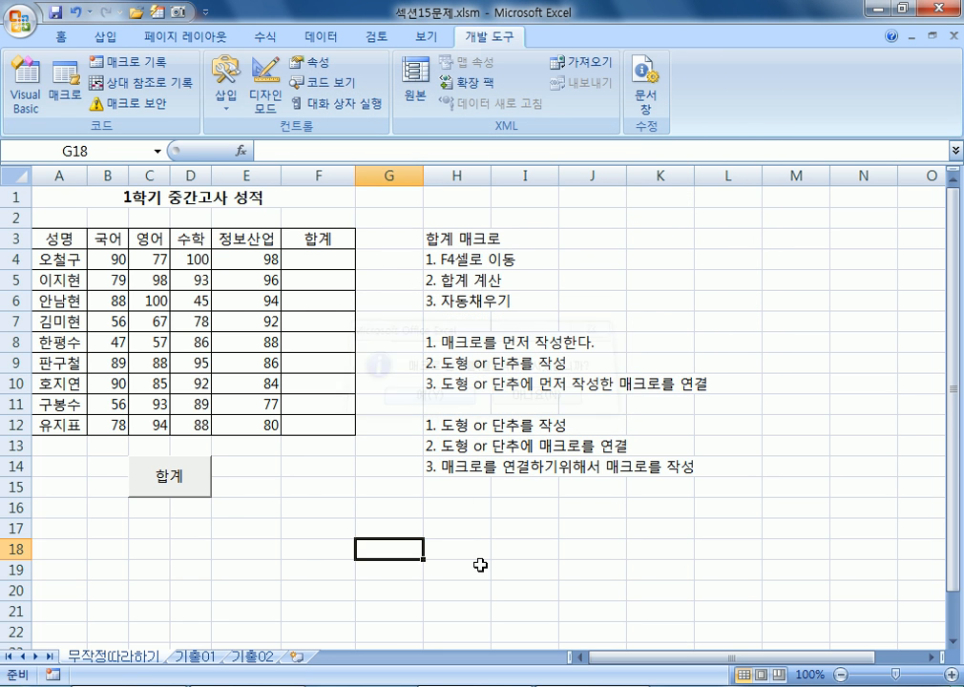
click(481, 577)
Start recording a new macro named 합계, stored in 현재 통합 문서, from the existing 합계 button's macro assignment
right_click(203, 487)
click(281, 637)
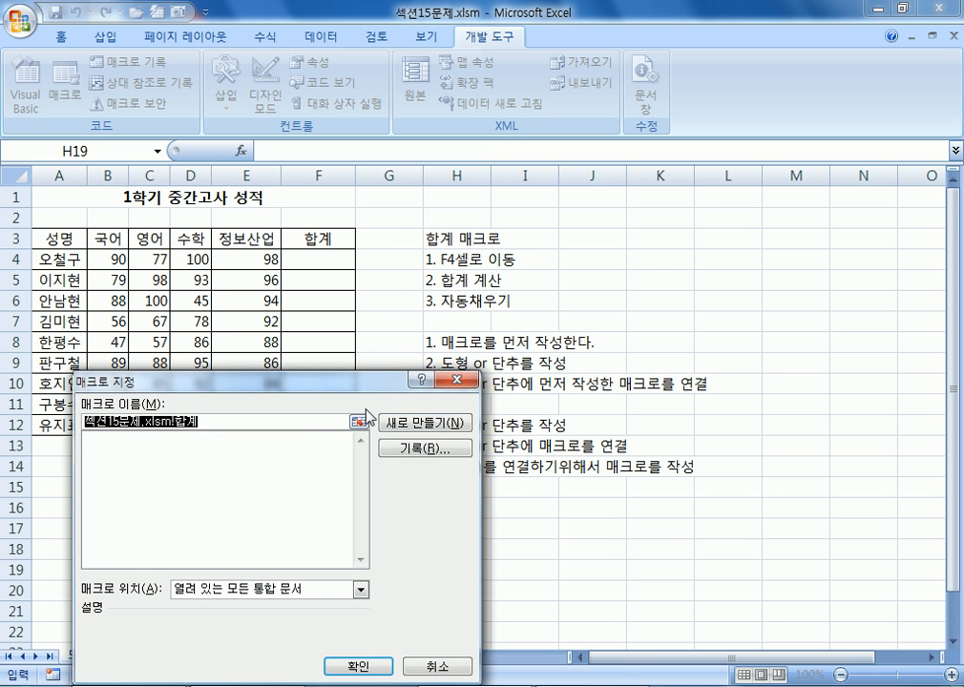
text(ㅎ합계)
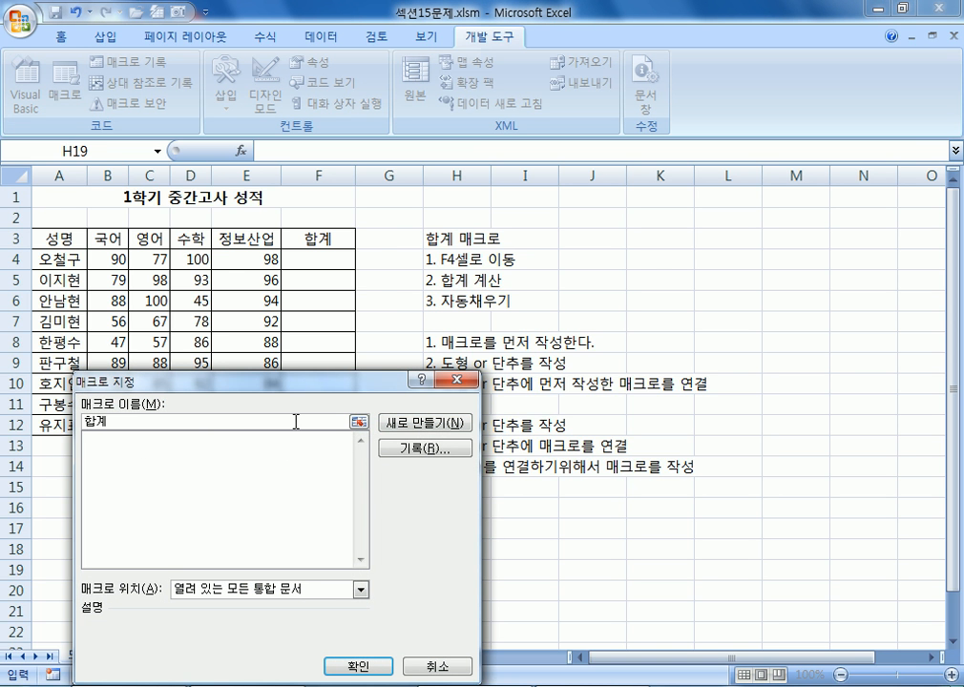
click(425, 448)
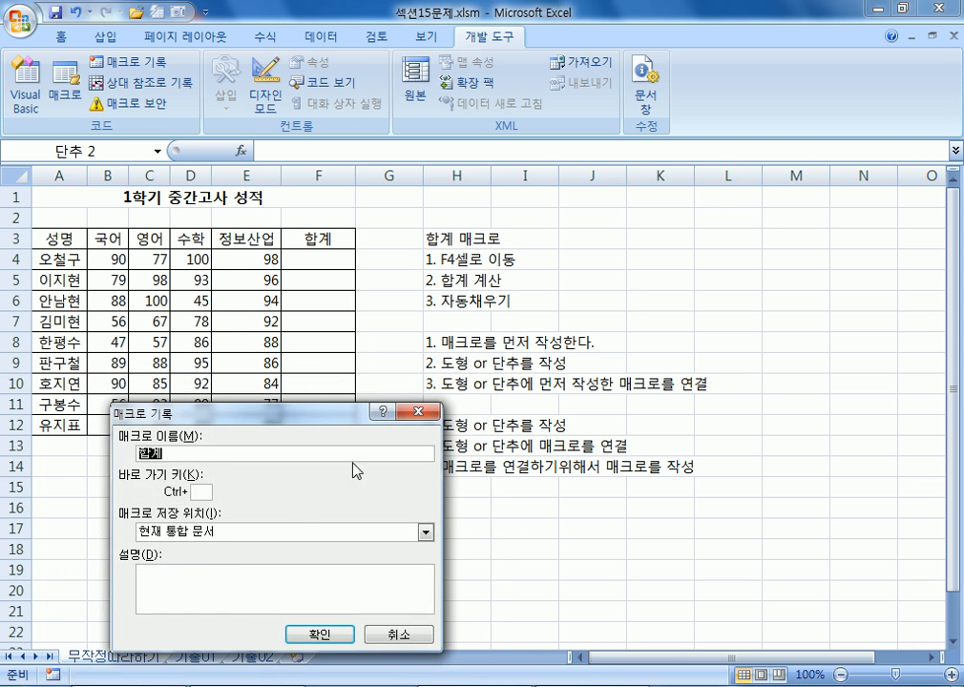
click(297, 635)
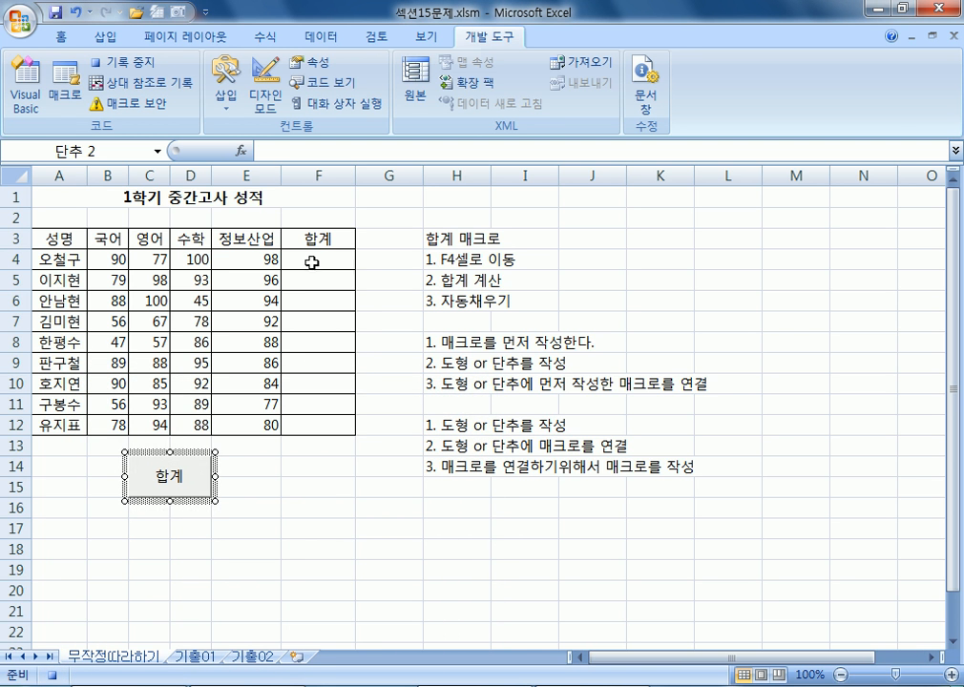
Record summing B4:E4 into F4 with AutoSum, fill the formula down to F12, and stop the recording
click(312, 260)
click(265, 37)
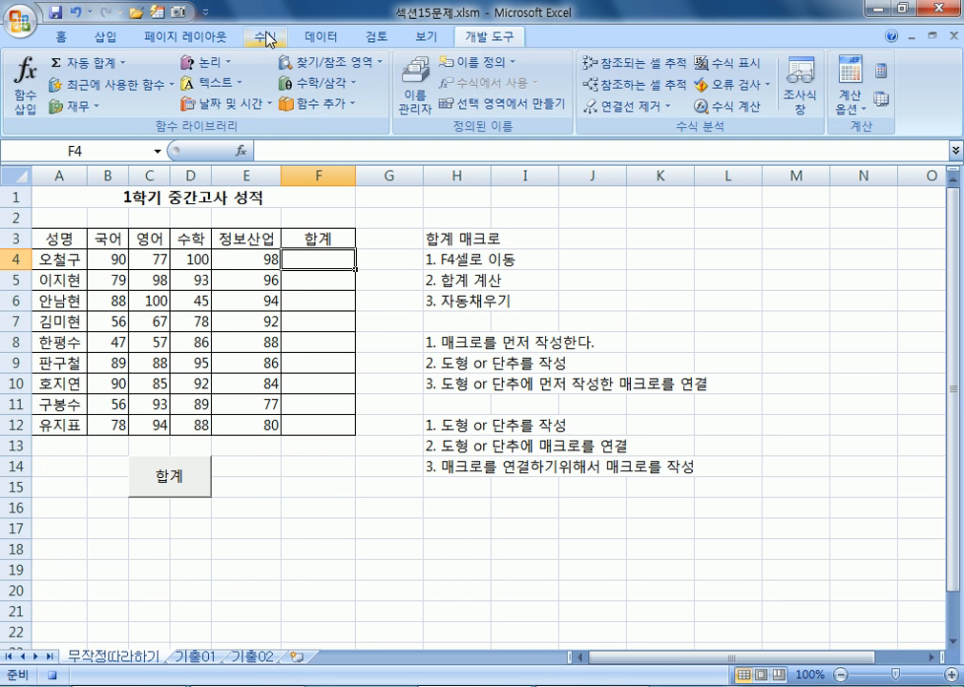
click(78, 65)
key(Return)
click(354, 263)
drag(358, 270, 377, 429)
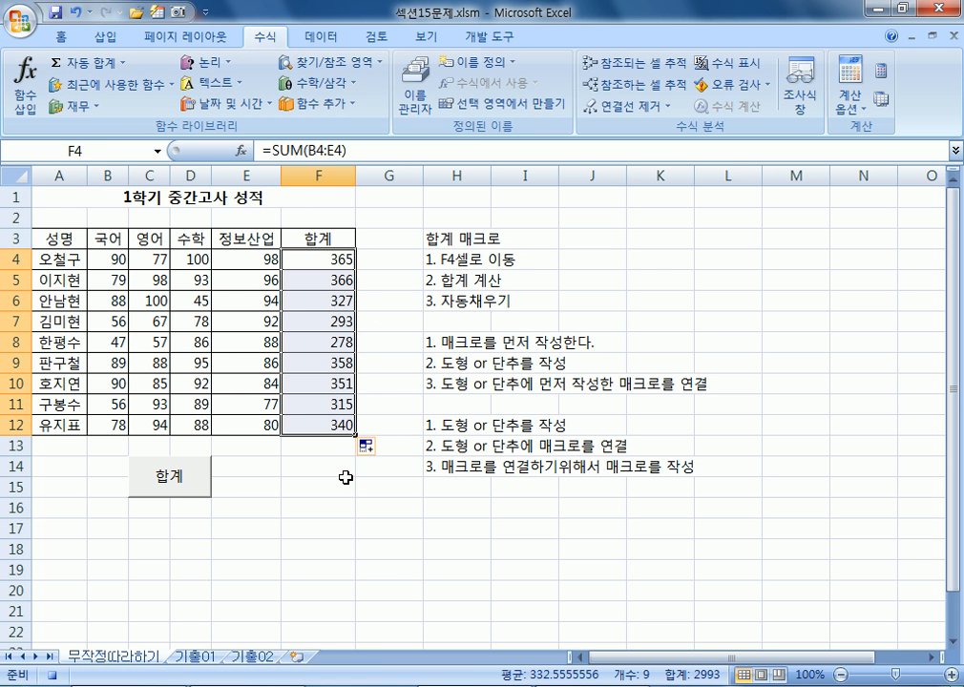
click(490, 36)
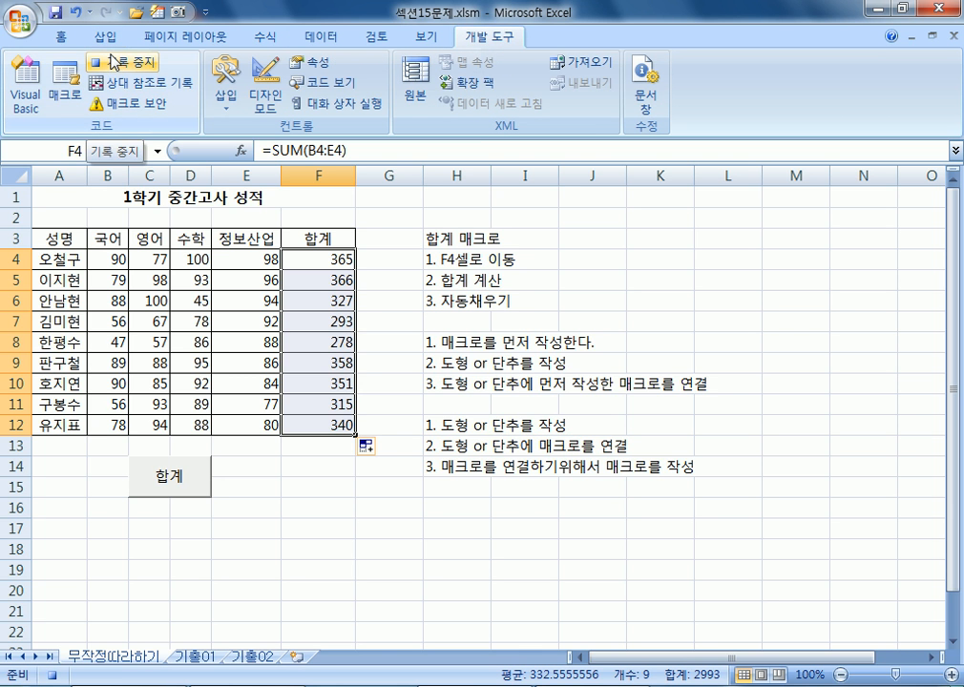
click(113, 62)
Test the 합계 button on the cleared cells F4:F12 and check the workbook's macro list
key(Delete)
click(432, 546)
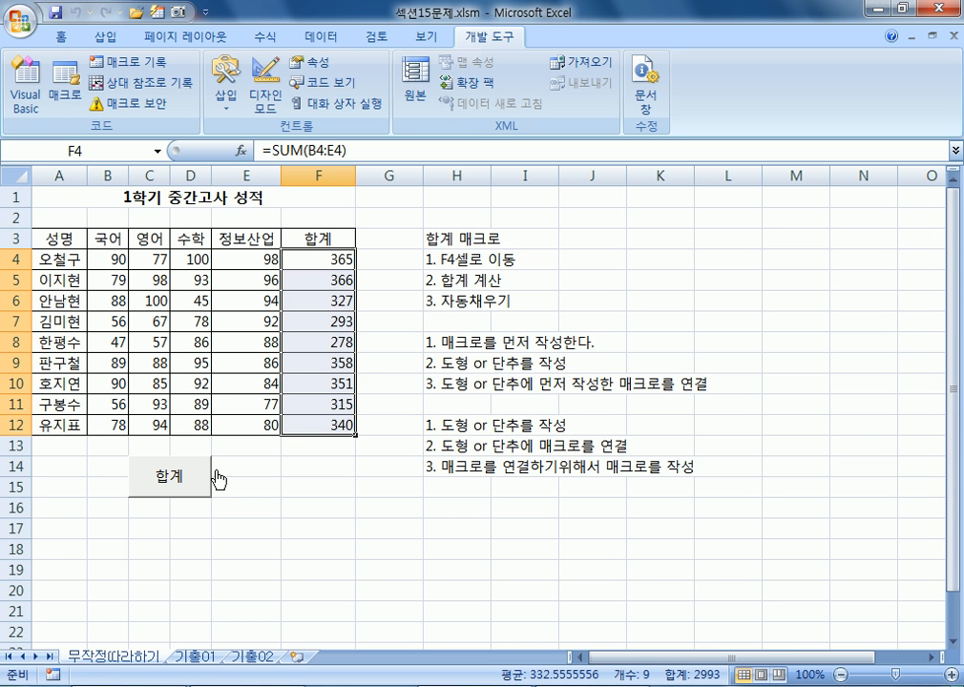
click(65, 93)
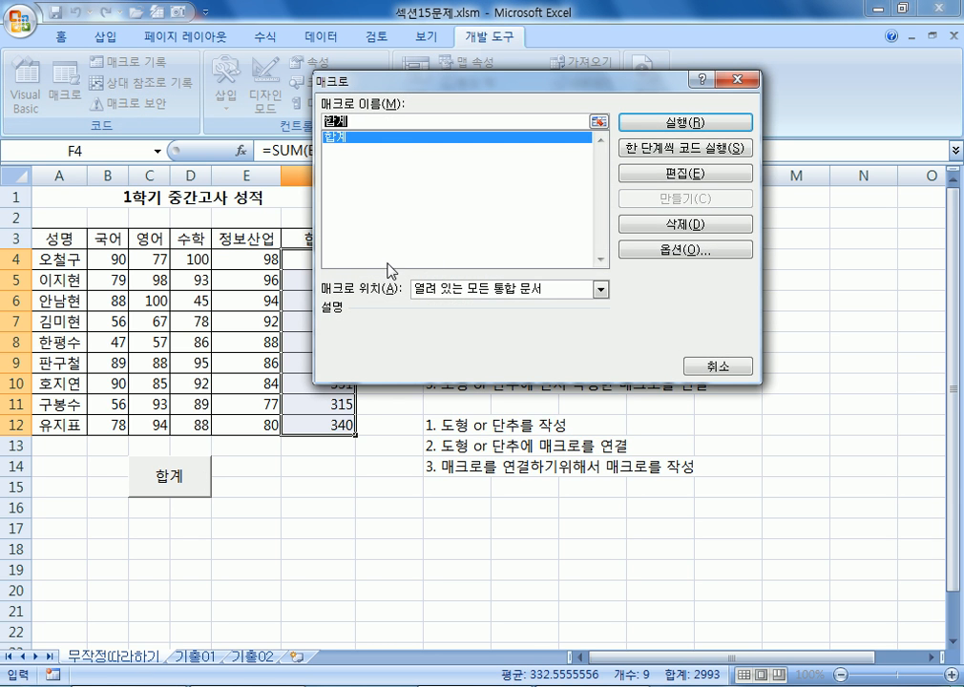
key(Escape)
click(573, 467)
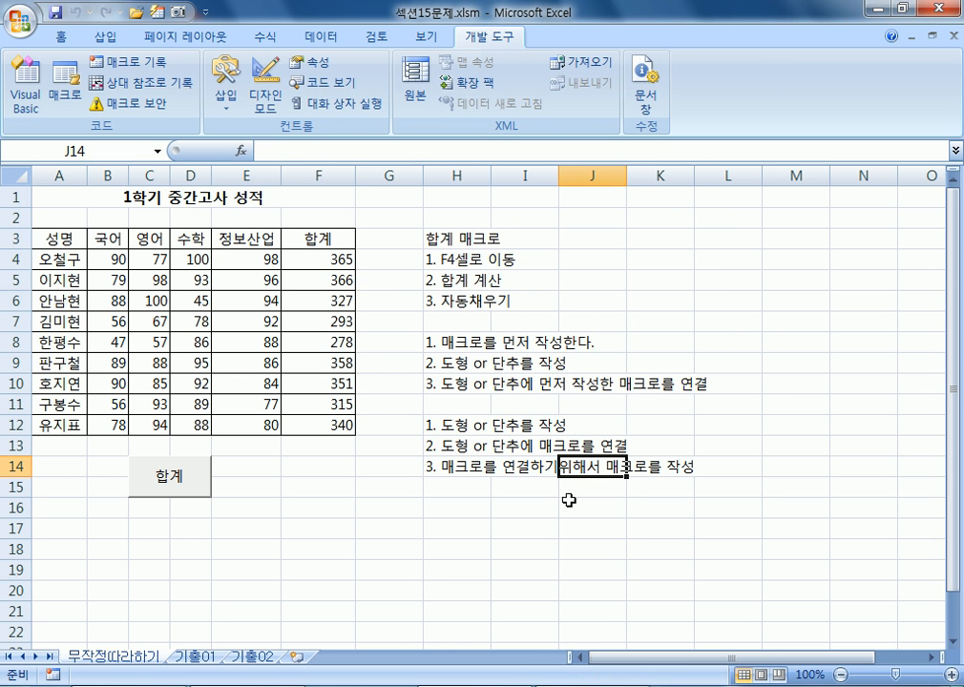
Insert a form control button over F14:F15 without assigning a macro to it
drag(315, 466, 318, 487)
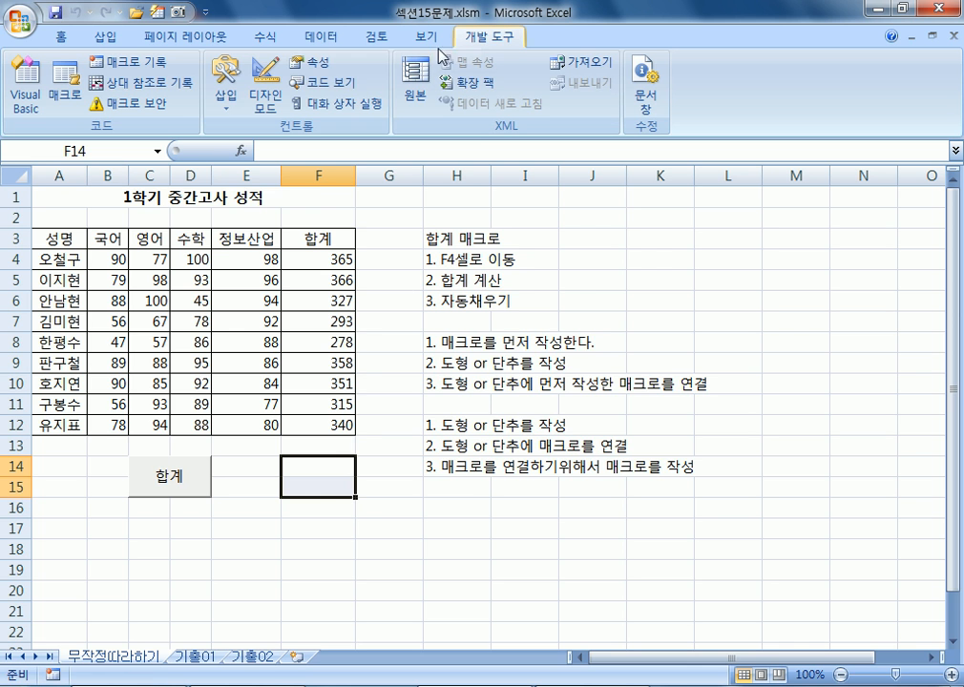
click(226, 100)
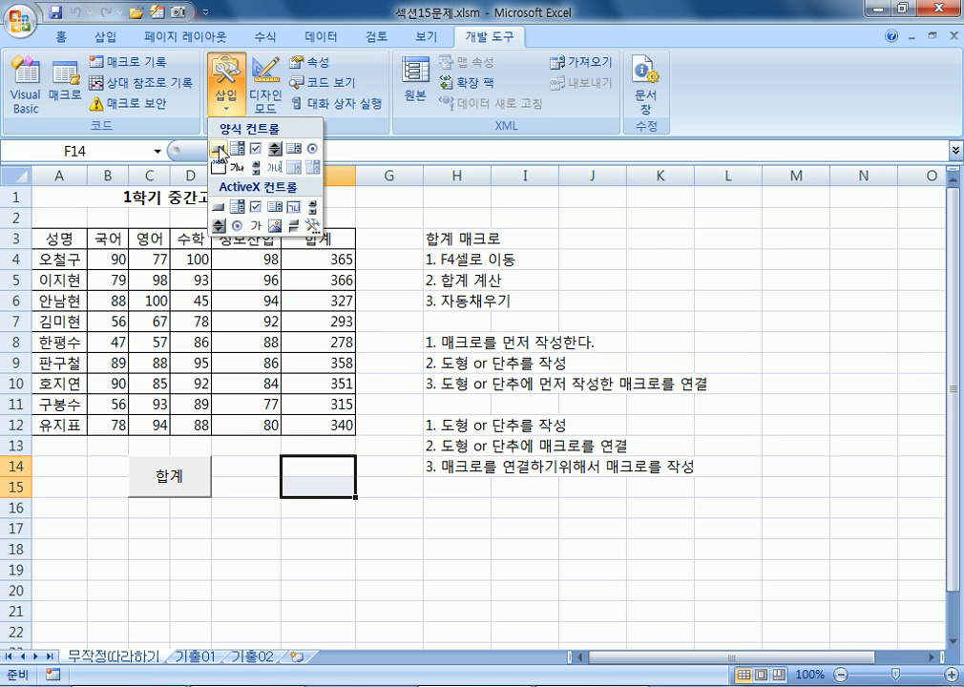
click(220, 150)
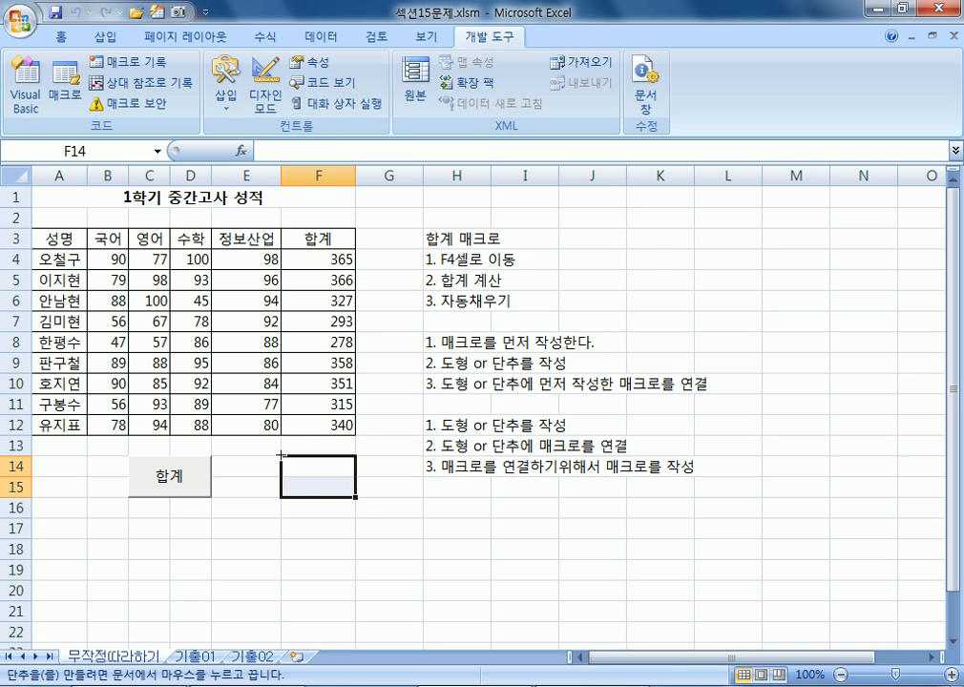
drag(282, 457, 360, 500)
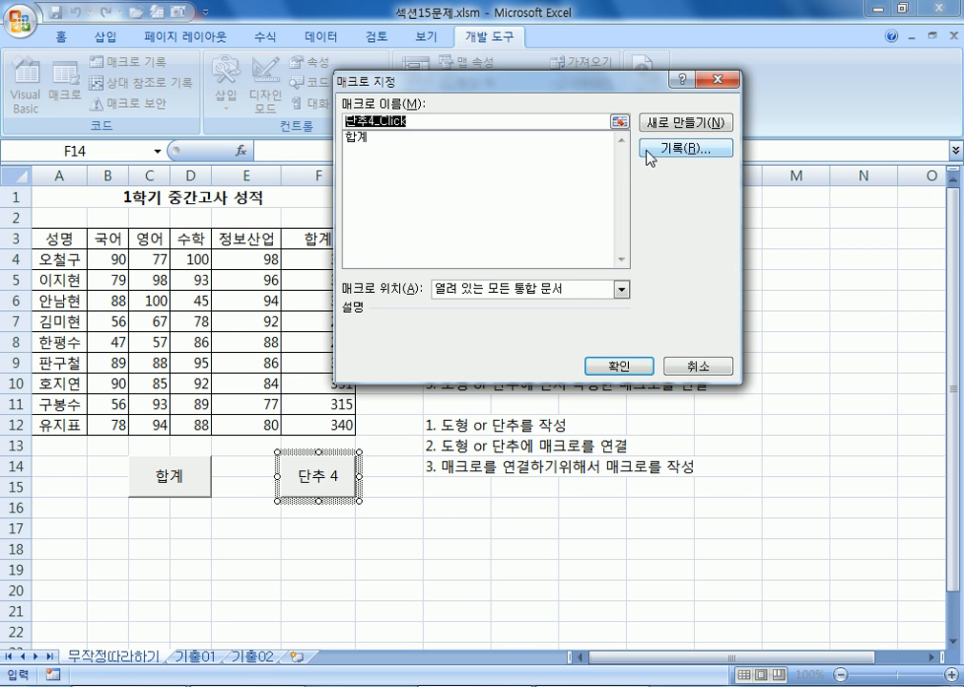
click(679, 367)
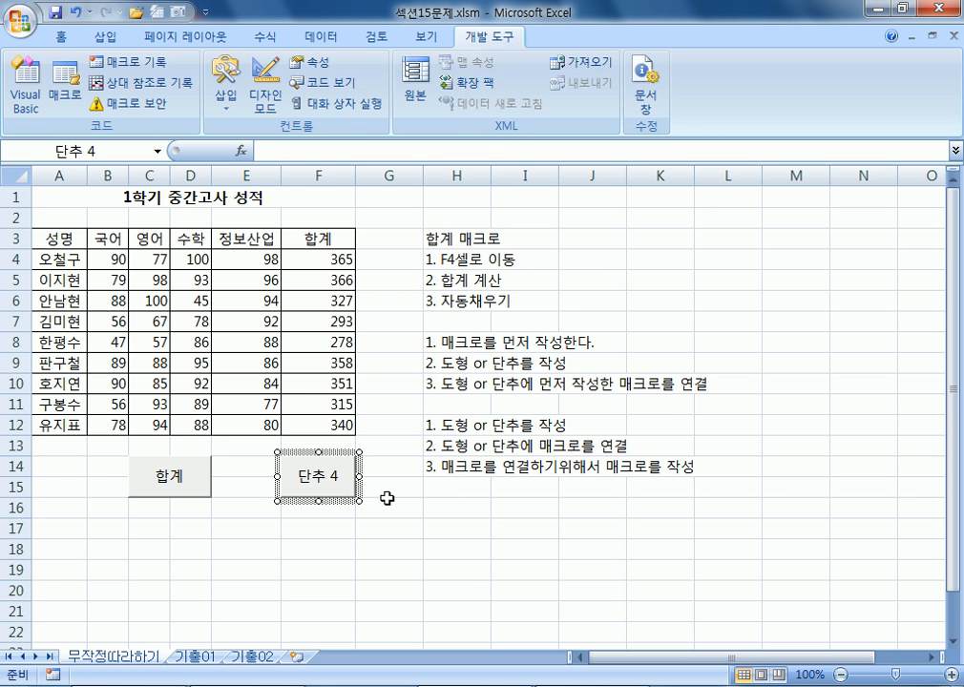
Label the new button over F14:F15 셀음영
text(ㅅ헤)
key(BackSpace)
key(BackSpace)
key(BackSpace)
key(BackSpace)
text(셀음)
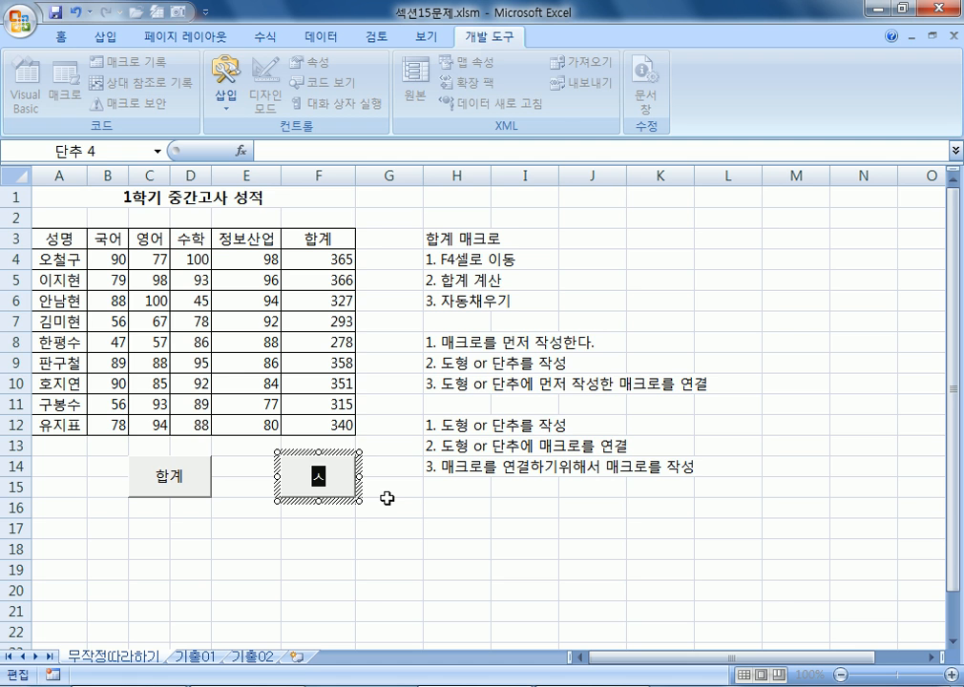
text(영)
click(362, 500)
Try enlarging and moving the 셀음영 button and fit it back over F14:F15
right_click(357, 483)
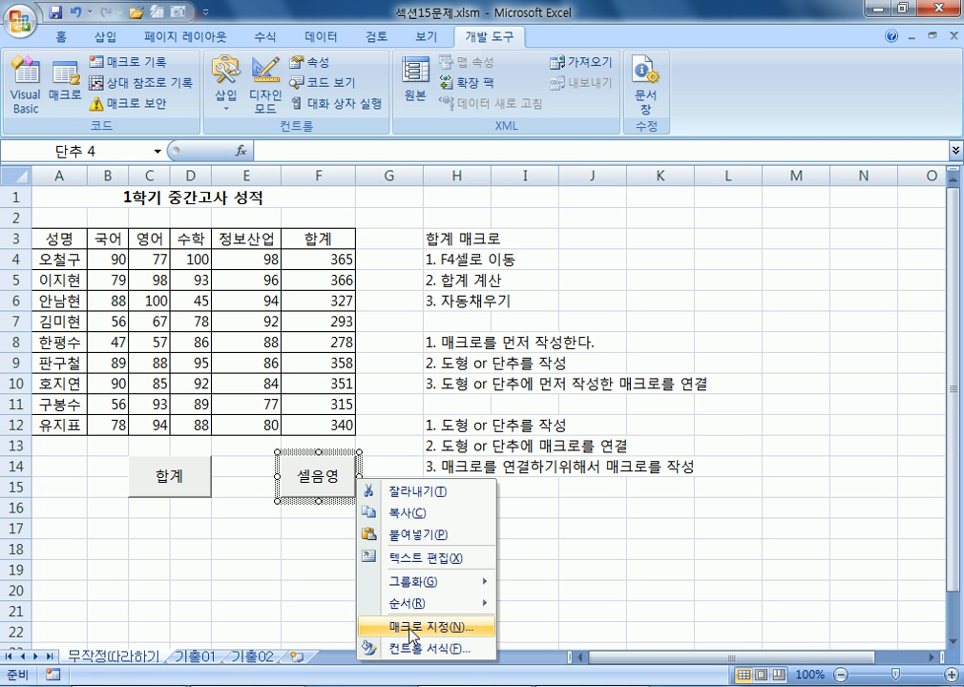
click(262, 581)
drag(346, 500, 401, 548)
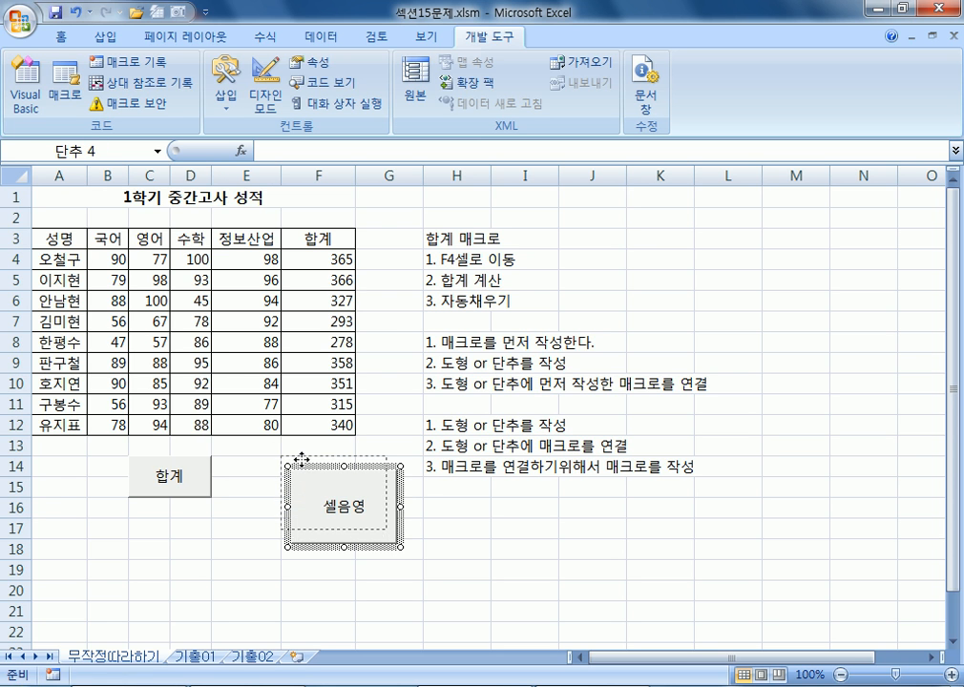
drag(301, 462, 292, 448)
drag(390, 533, 358, 500)
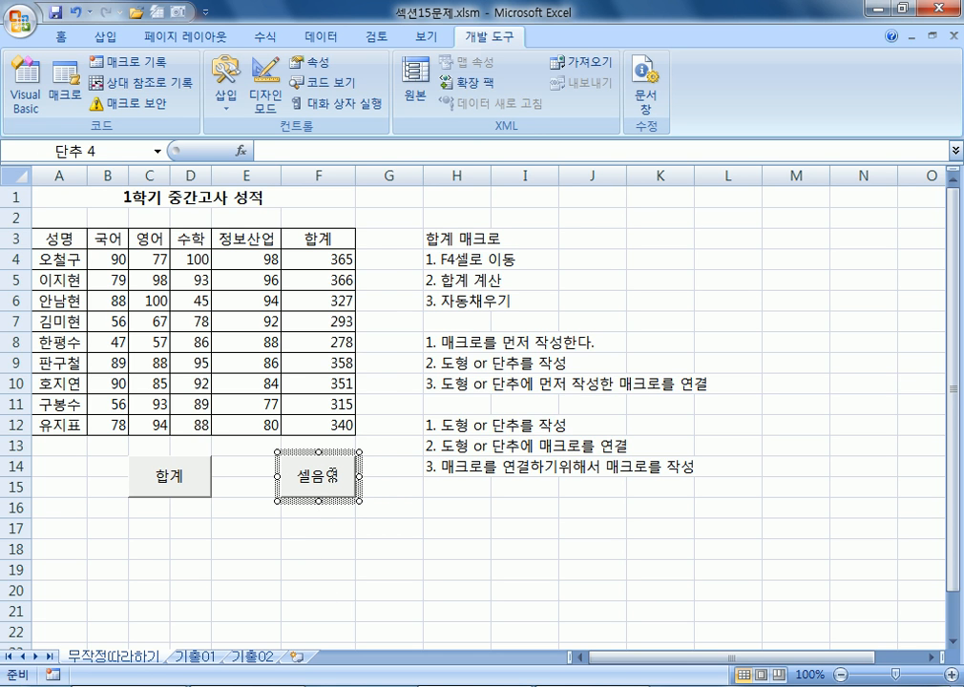
Start recording a macro named 셀음영, stored in 현재 통합 문서, from the 셀음영 button's macro assignment
right_click(339, 458)
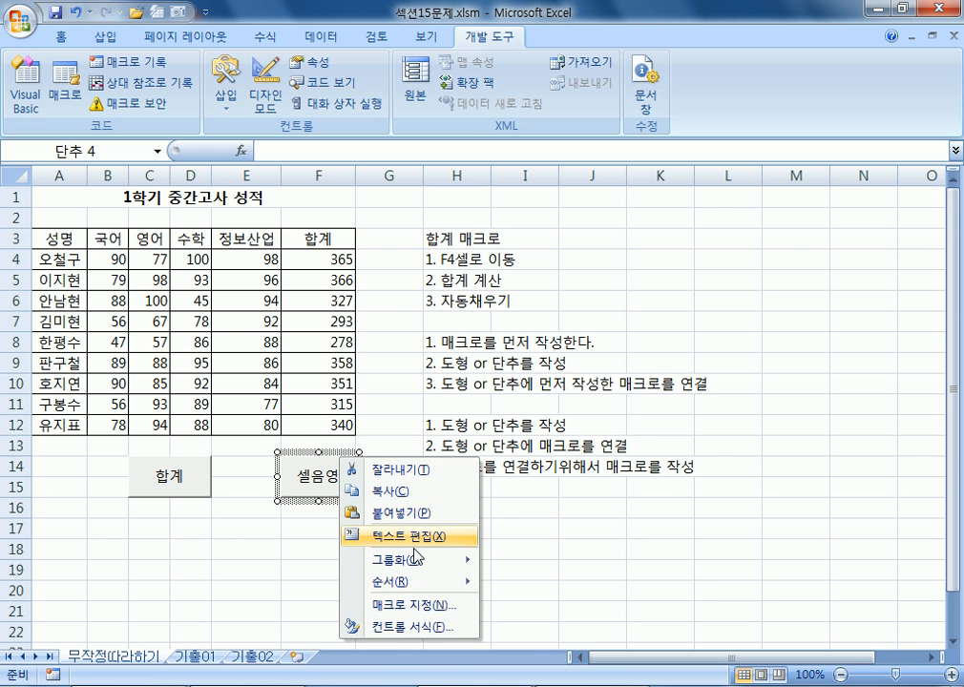
click(381, 604)
drag(513, 393, 672, 214)
text(셀음영)
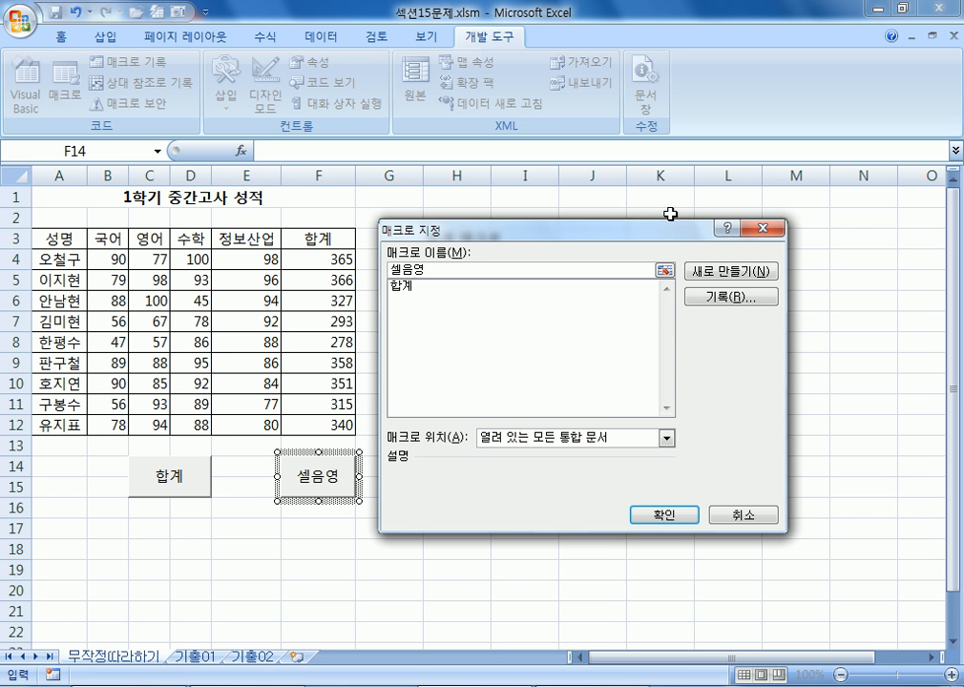
click(712, 297)
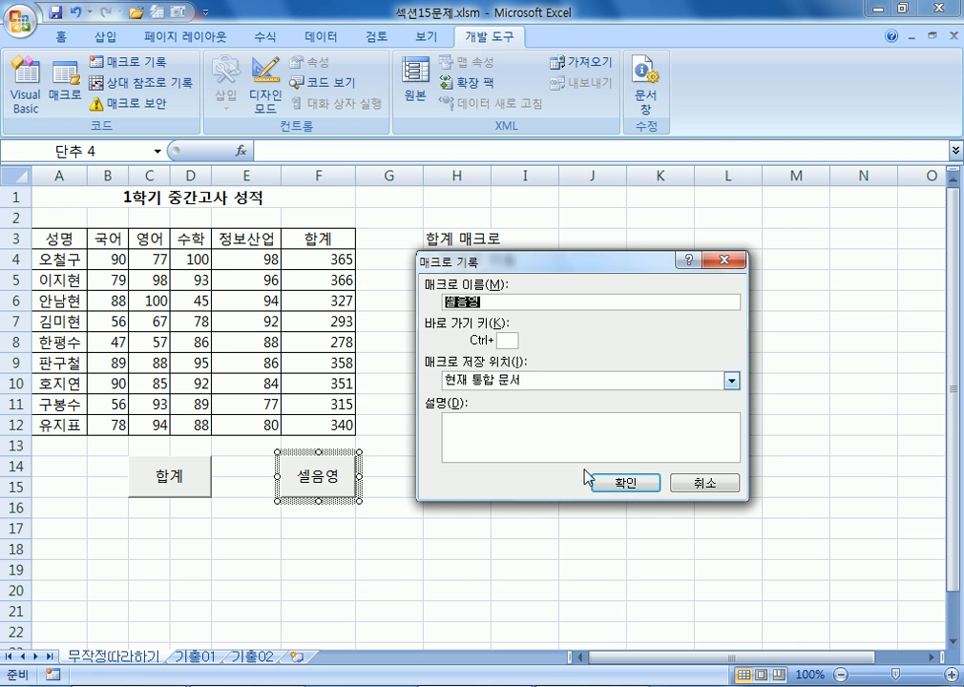
click(618, 484)
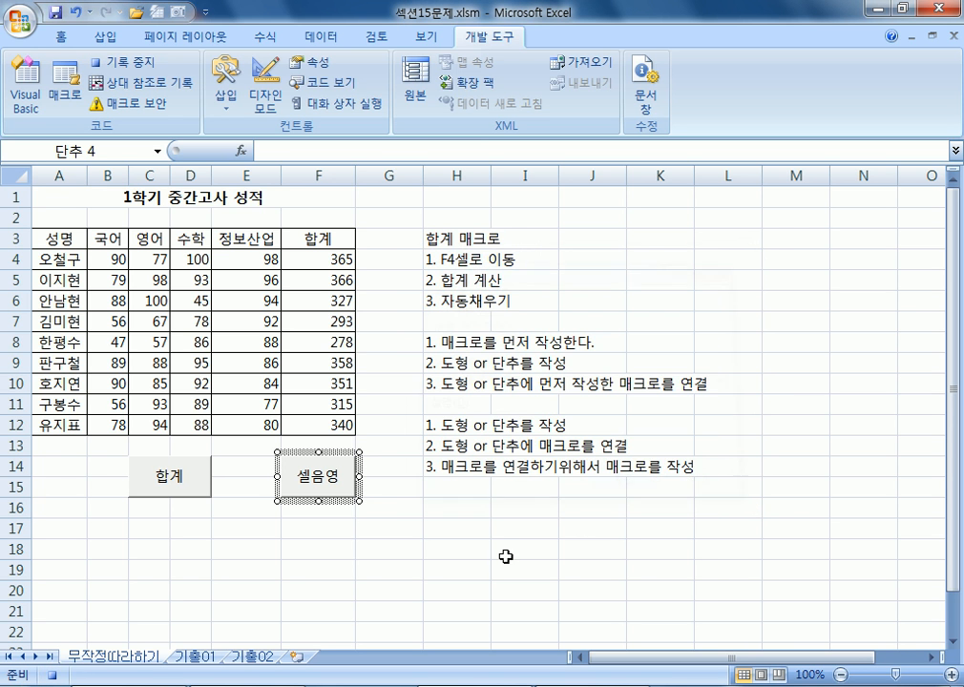
Record filling the header cells A3:F3 with standard red and stop the recording
drag(58, 238, 283, 240)
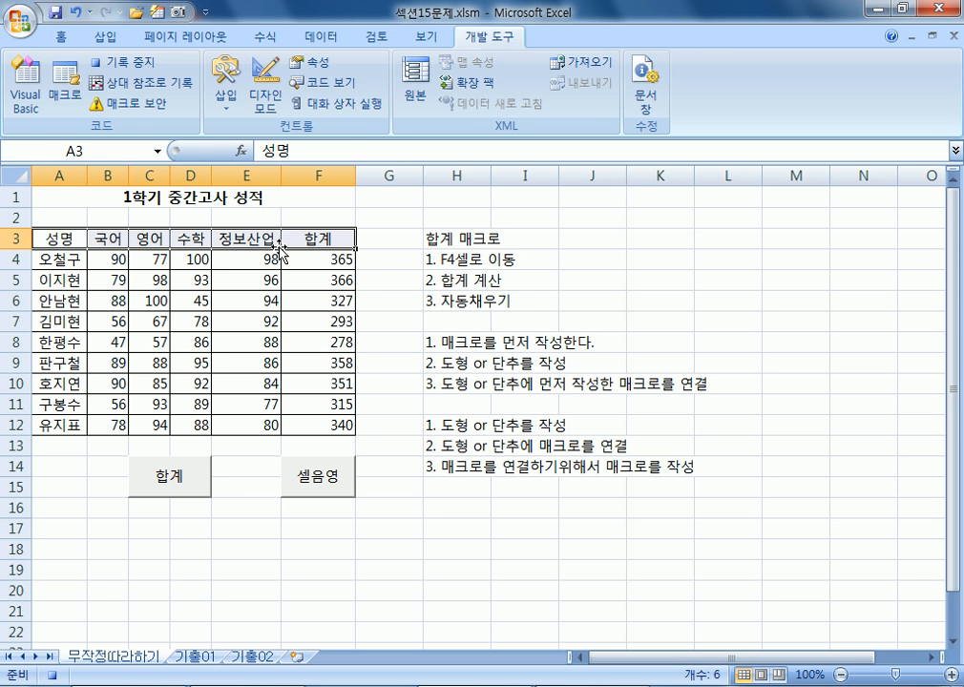
click(54, 38)
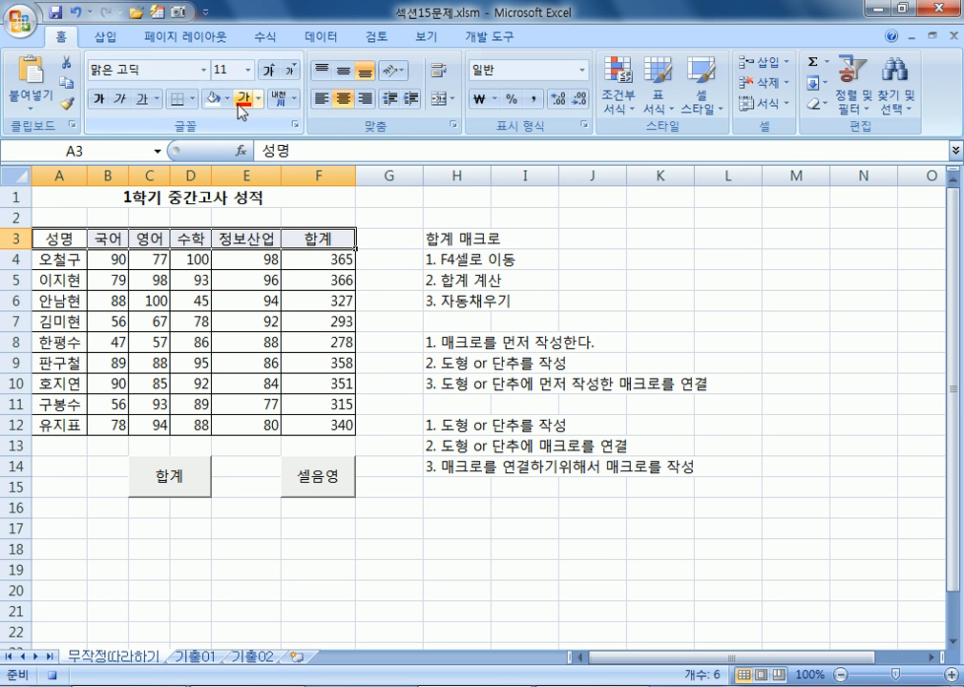
click(227, 99)
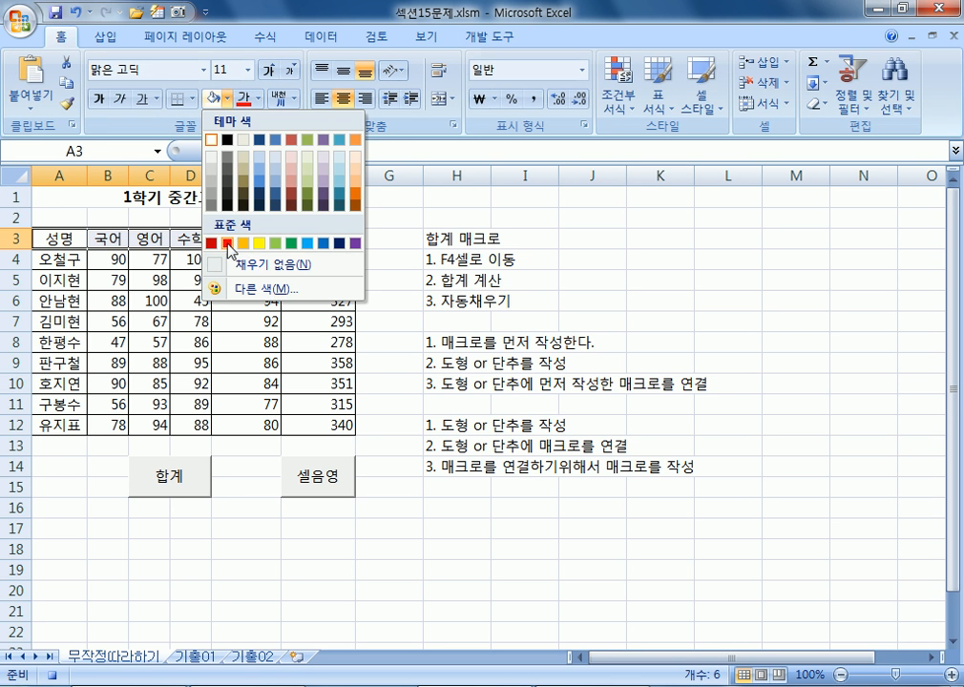
click(228, 246)
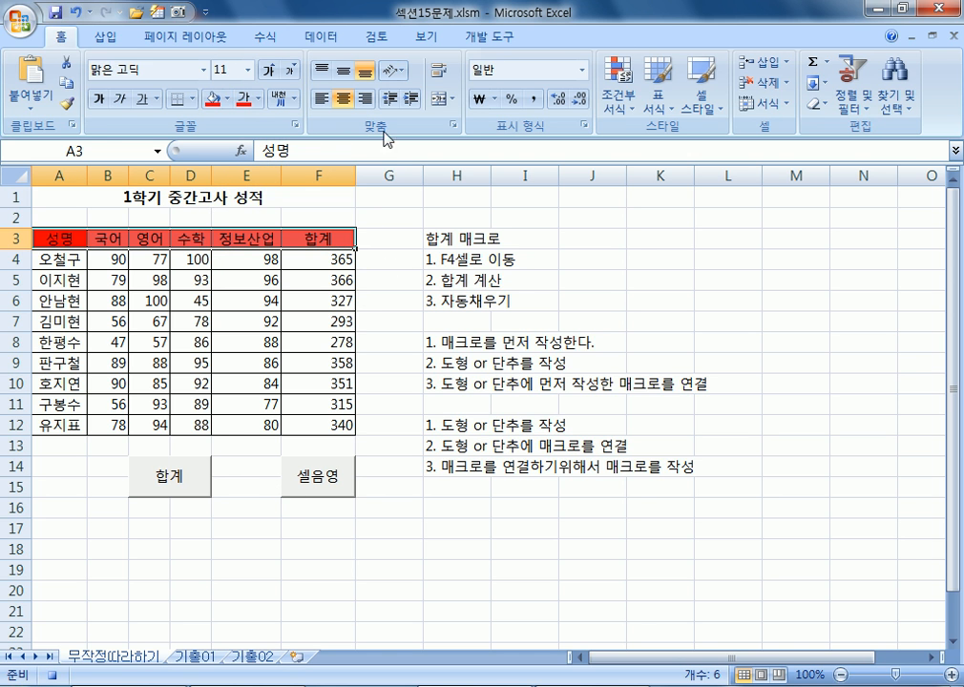
click(500, 38)
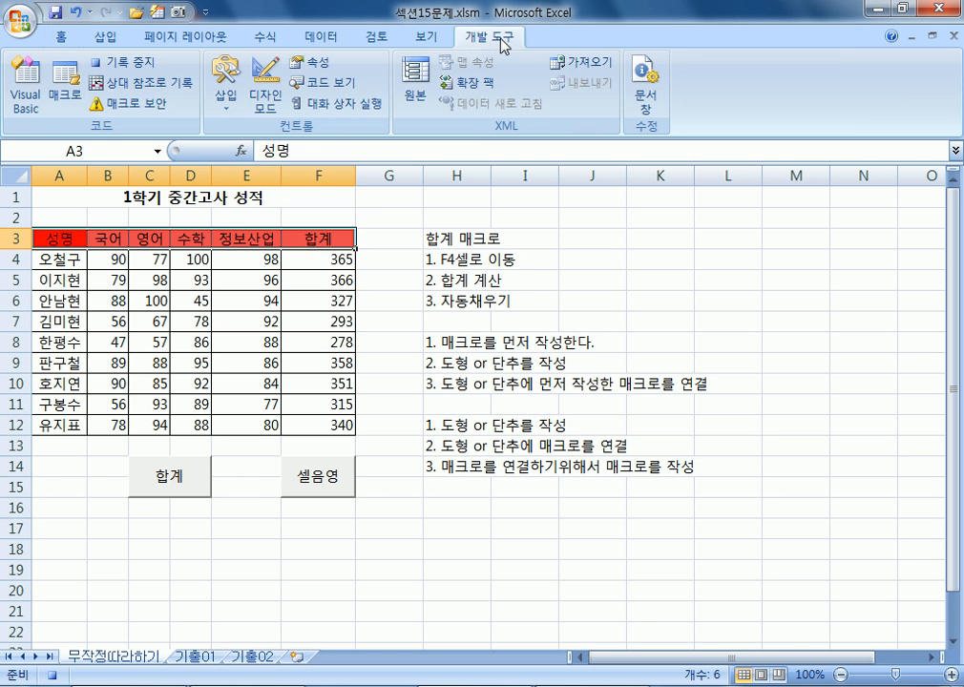
click(148, 65)
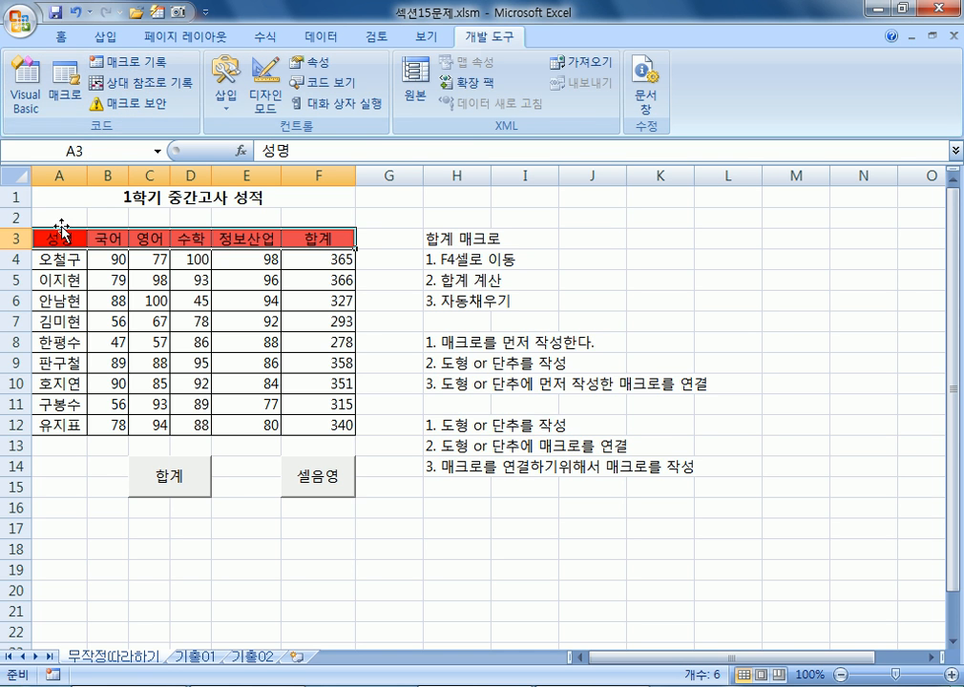
Reset the fill of the header cells A3:F3 to white
click(63, 37)
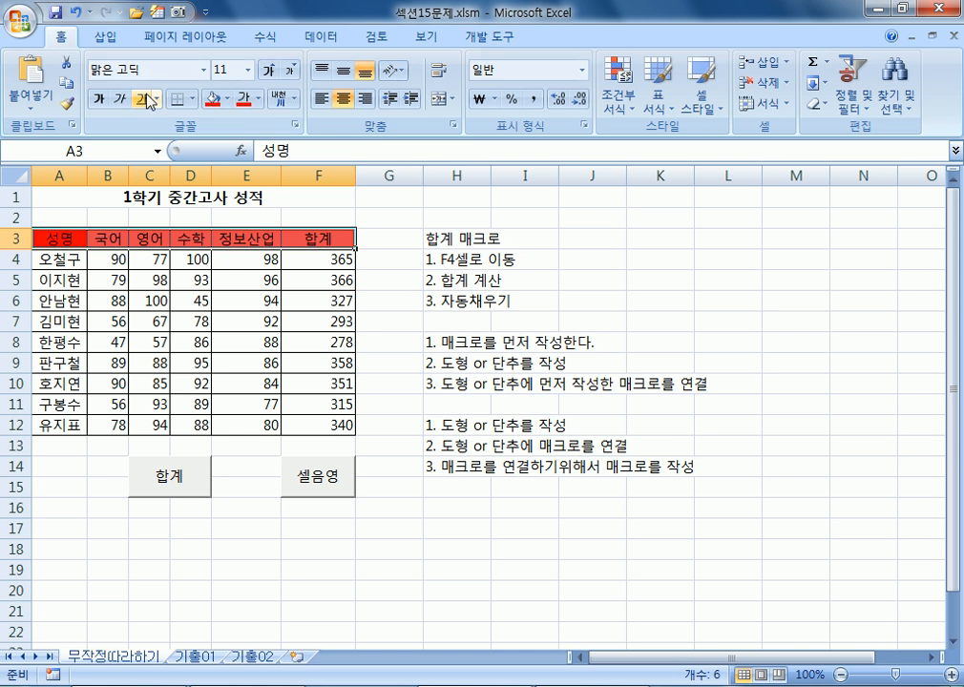
click(229, 98)
click(212, 141)
click(316, 406)
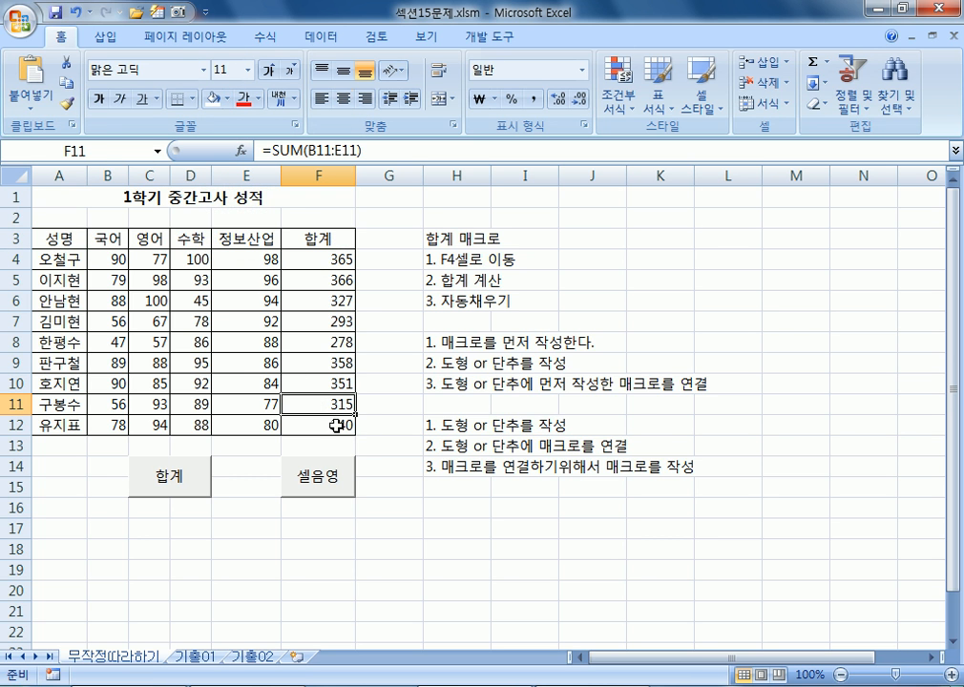
Run the shading macro from the 셀음영 button
click(349, 487)
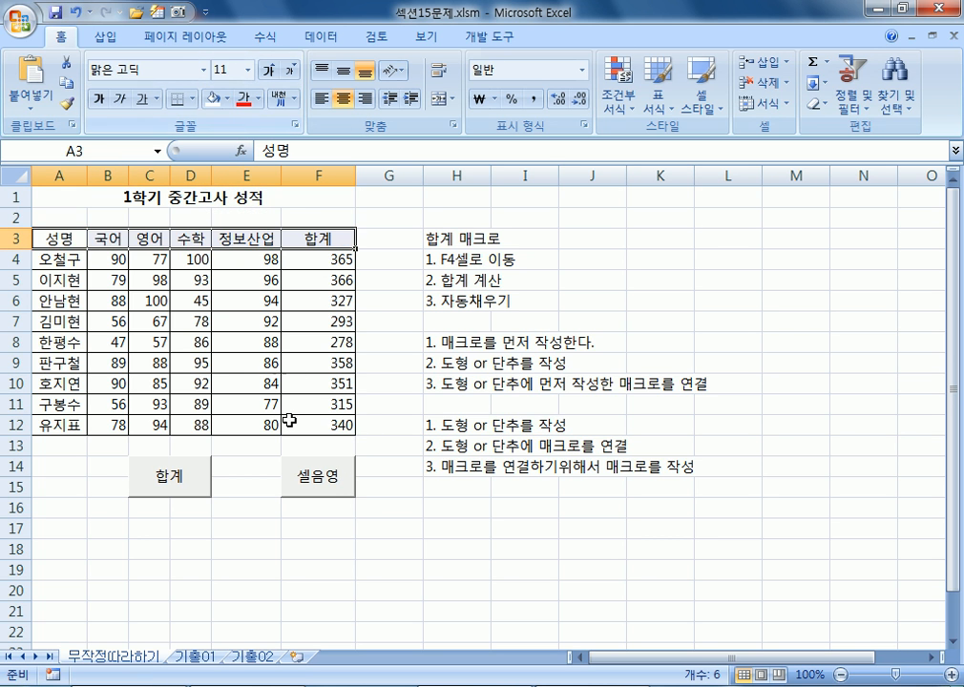
click(347, 489)
click(554, 363)
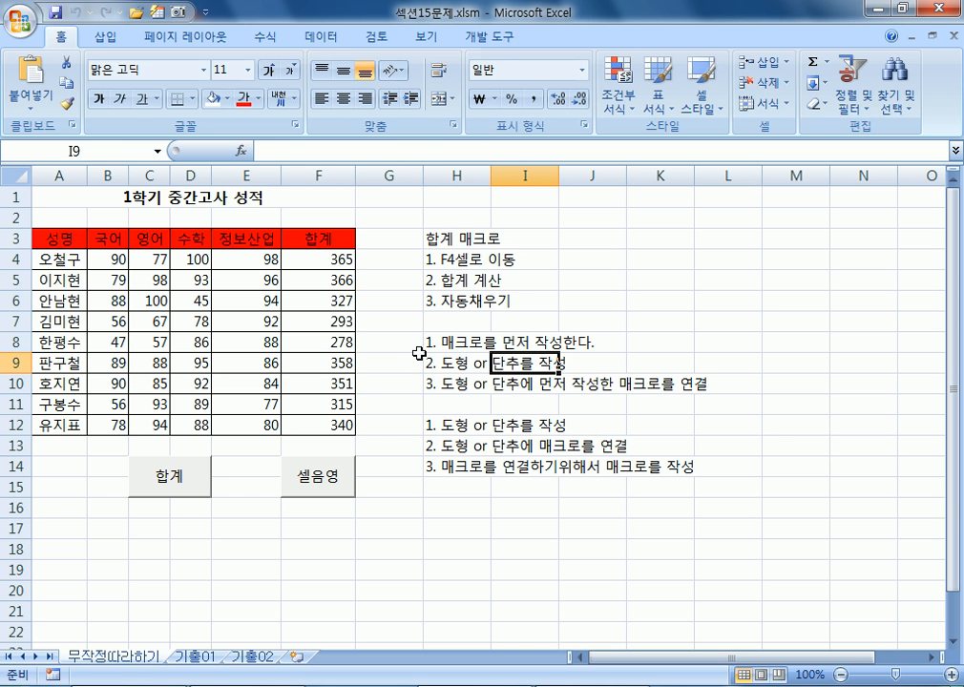
drag(426, 345, 436, 466)
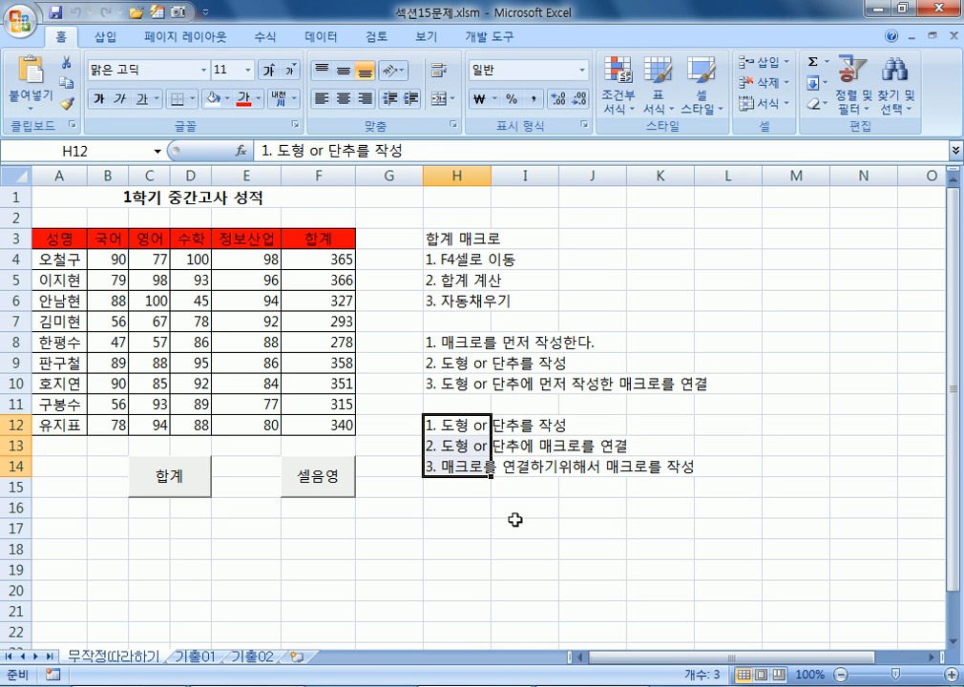
drag(439, 341, 459, 383)
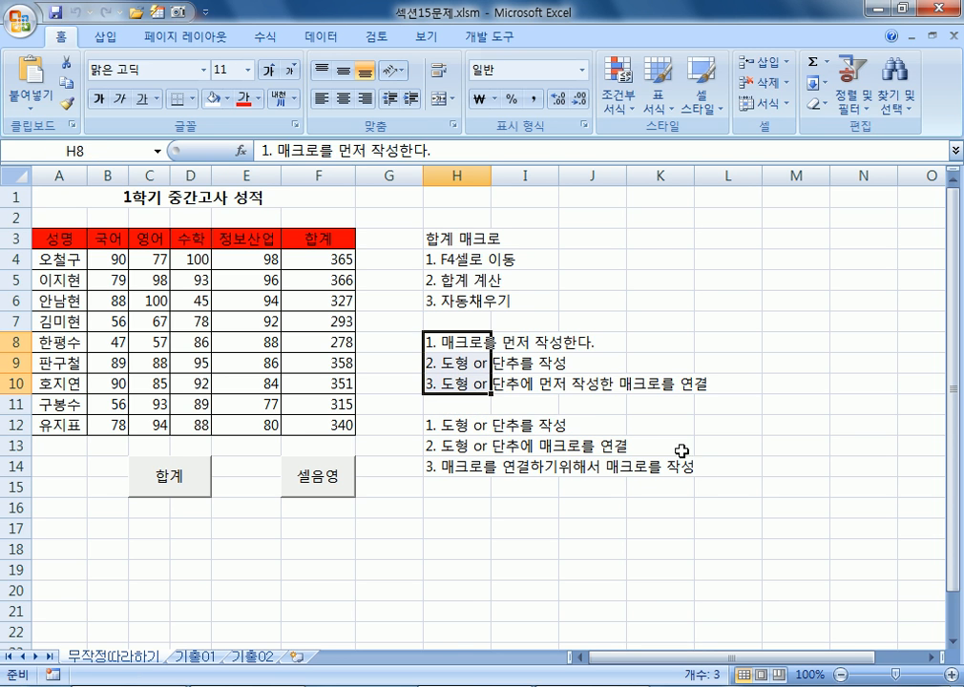
click(703, 499)
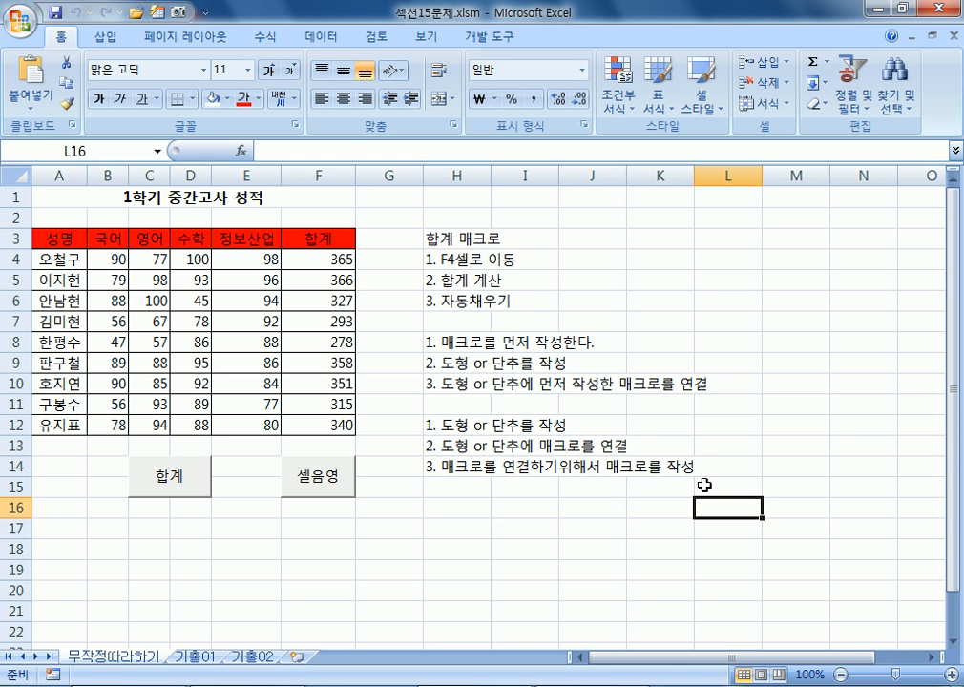
click(194, 657)
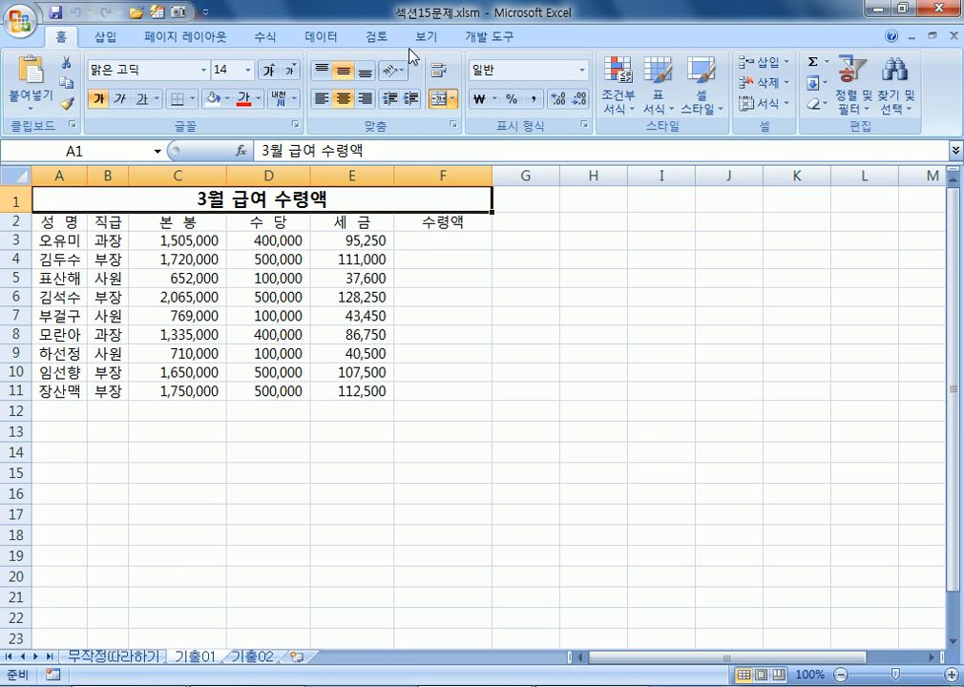
click(153, 658)
click(712, 258)
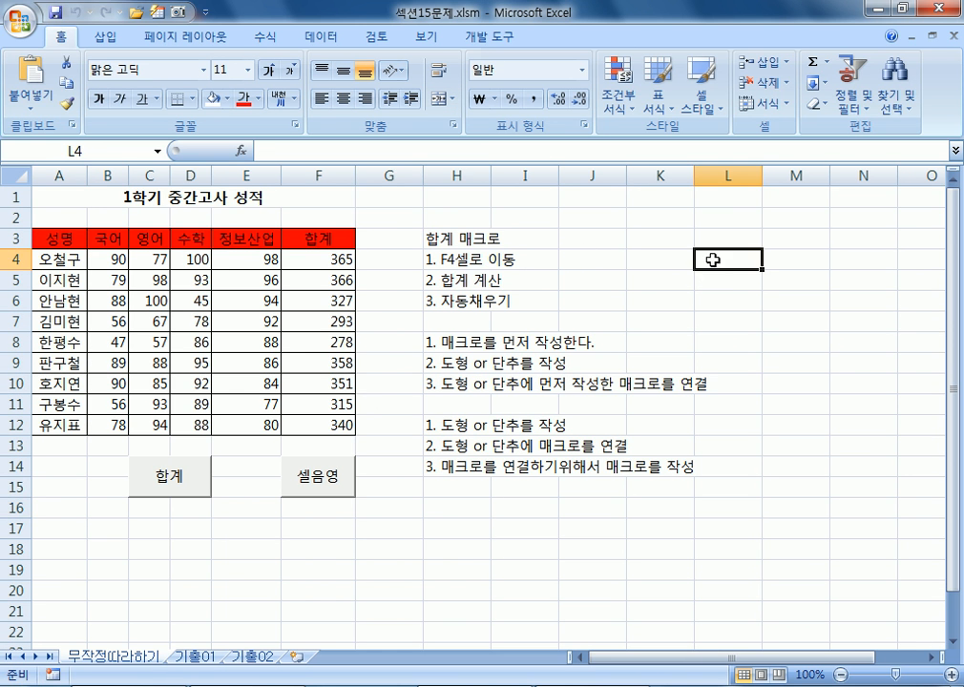
click(406, 222)
click(329, 263)
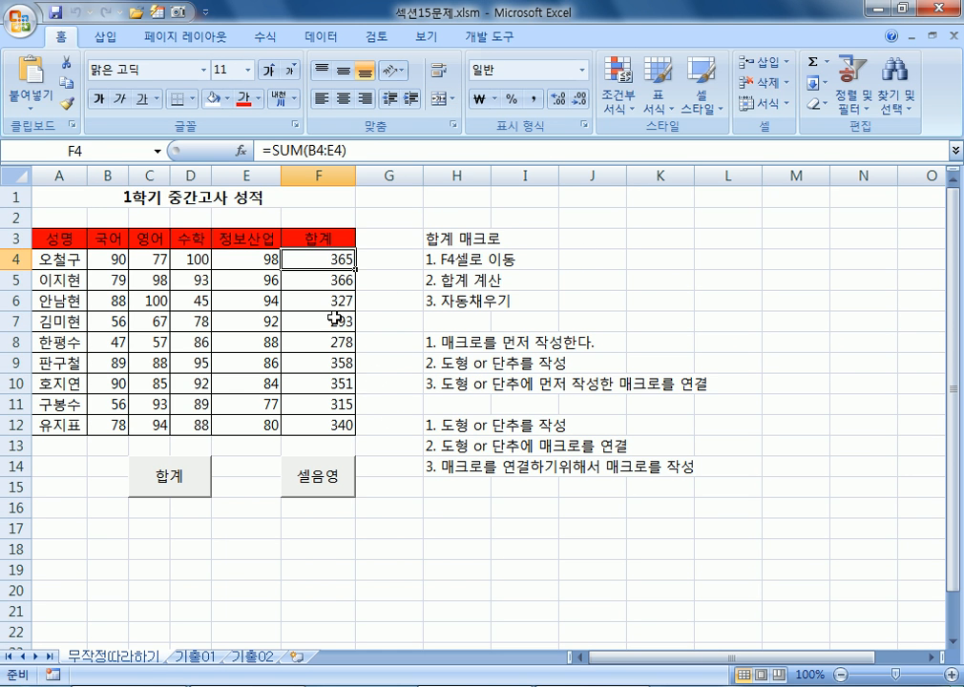
mouse_move(312, 259)
mouse_down()
mouse_move(317, 406)
mouse_move(304, 263)
mouse_up()
click(300, 40)
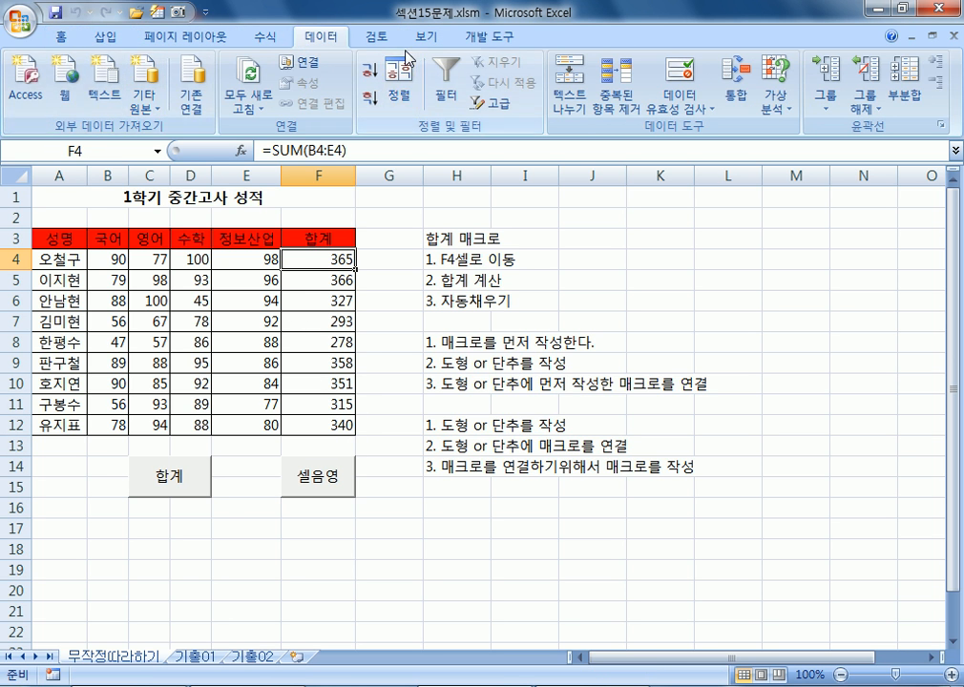
click(374, 39)
Clear the totals in F4:F12 of the score table
drag(342, 259, 318, 426)
key(Delete)
click(376, 465)
drag(318, 263, 314, 422)
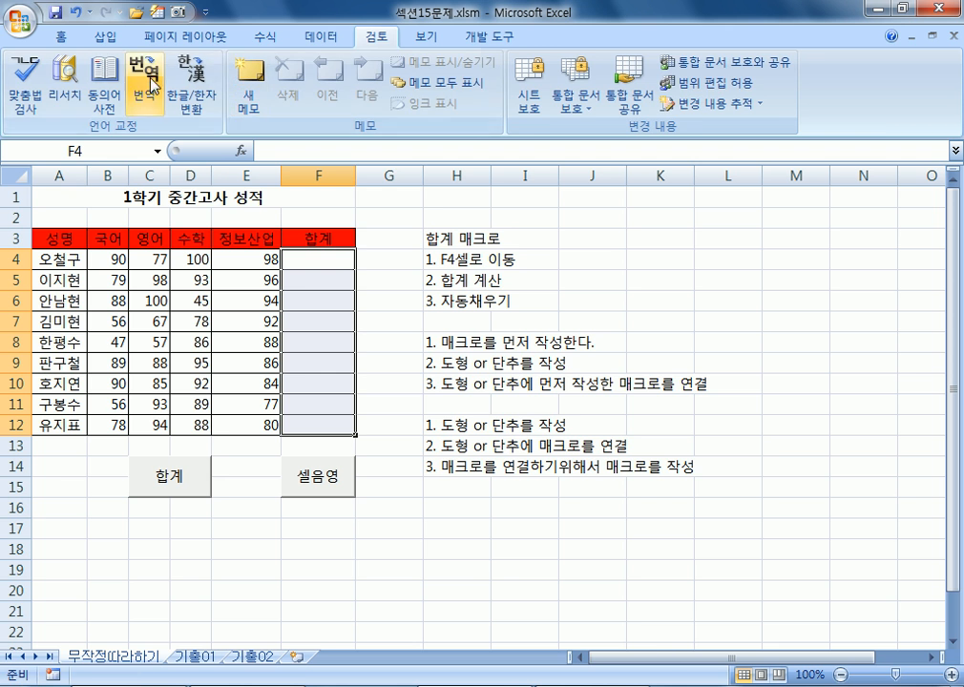
click(320, 38)
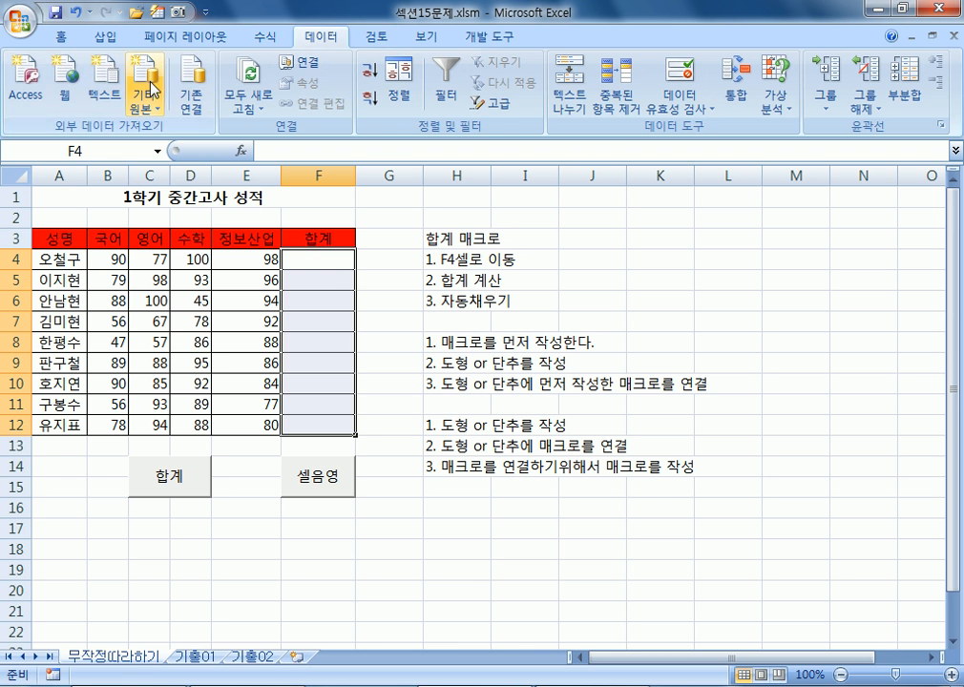
click(268, 37)
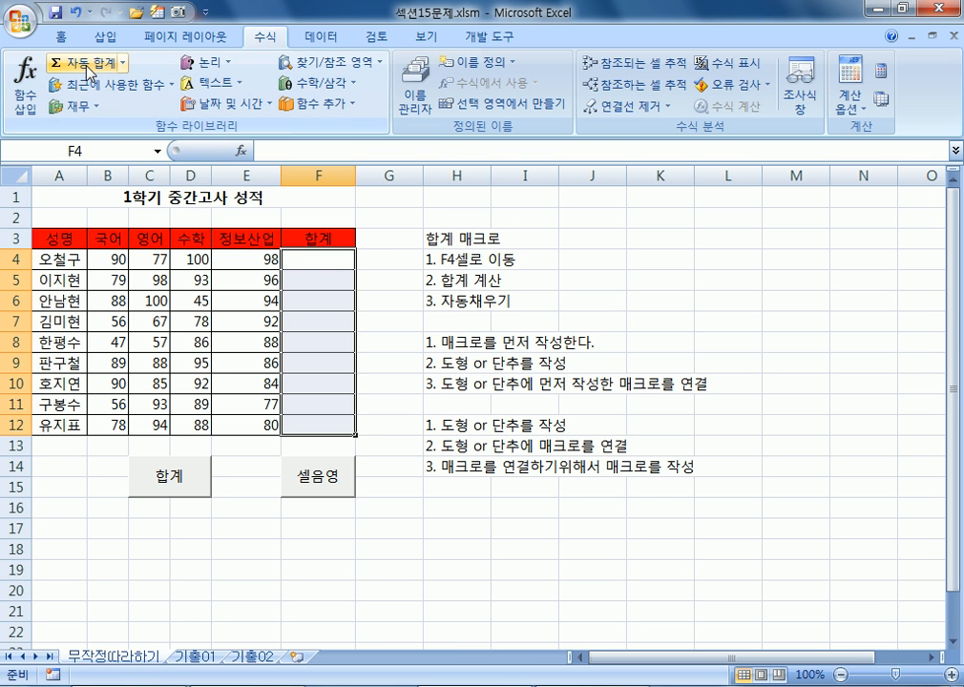
click(377, 321)
click(316, 257)
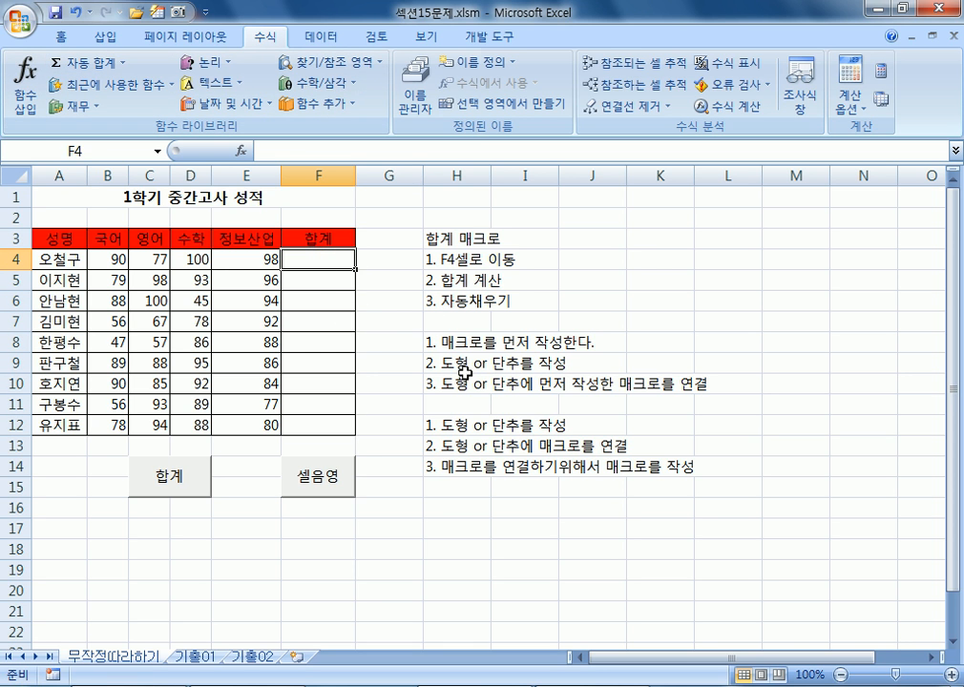
drag(314, 256, 319, 429)
click(307, 258)
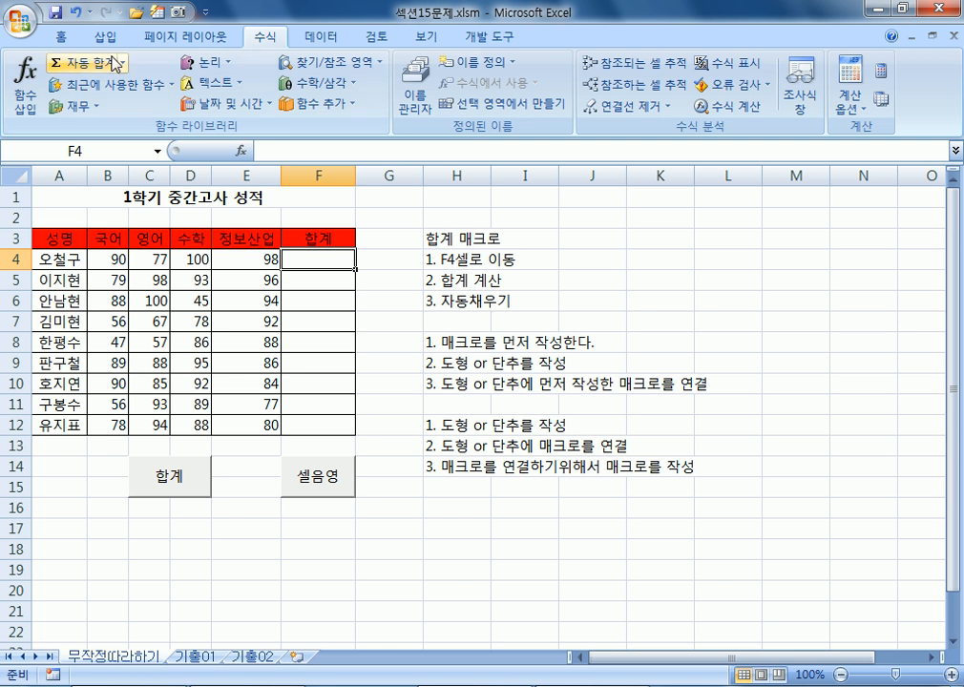
Examine the recorded code of the 합계 macro in the Visual Basic editor and return to the worksheet
click(480, 38)
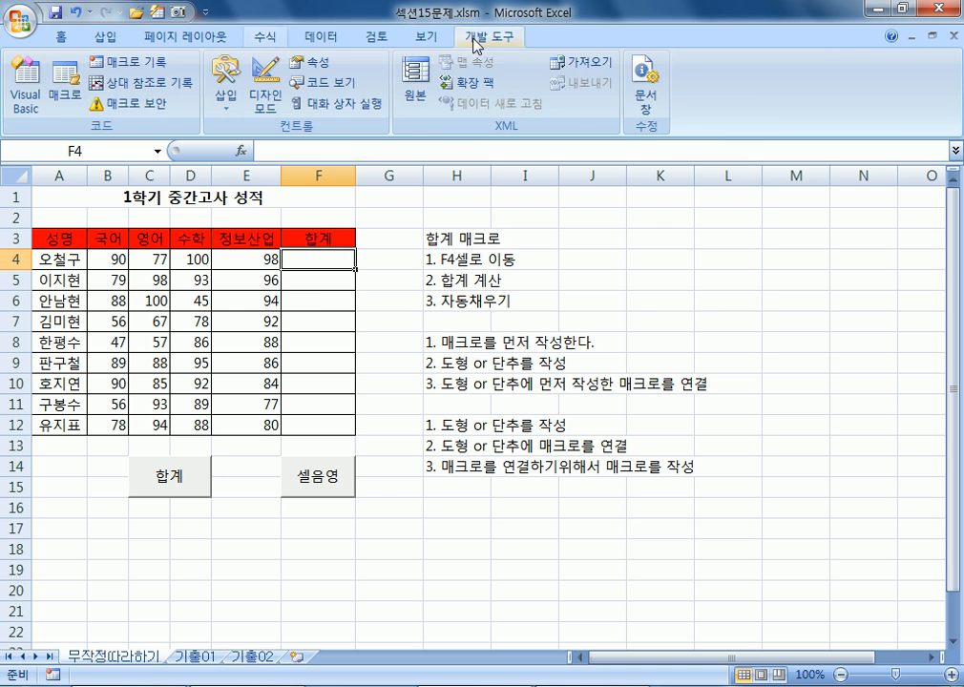
click(65, 91)
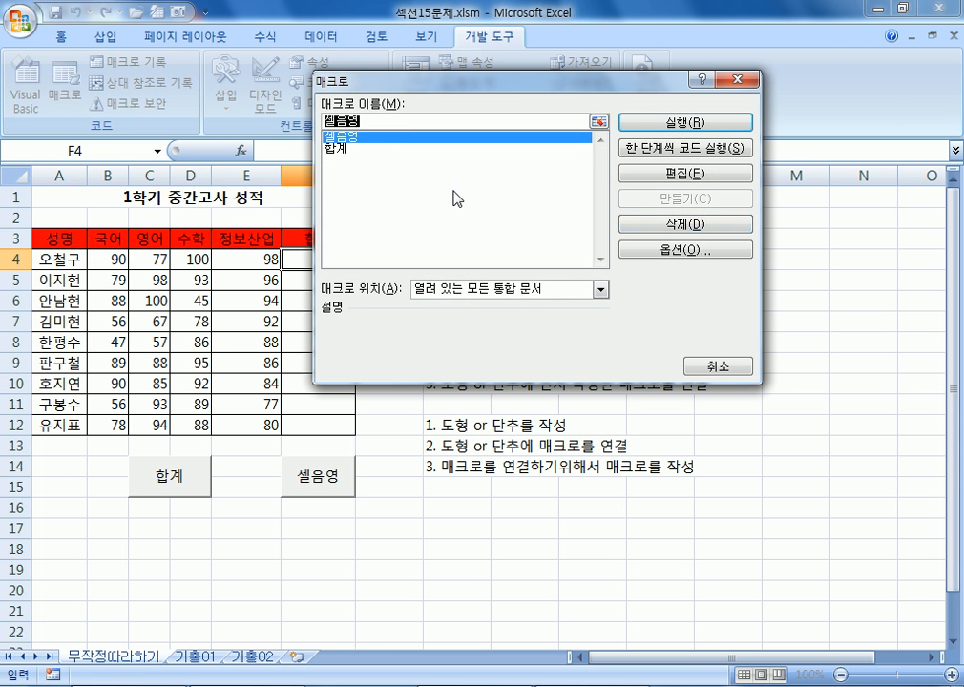
click(334, 149)
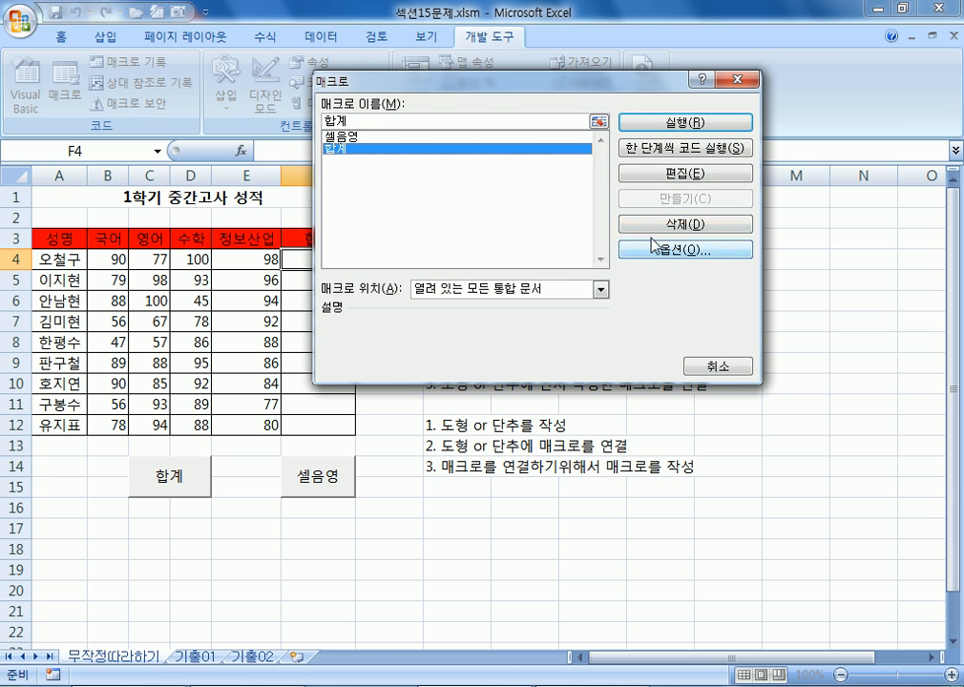
click(684, 173)
click(439, 203)
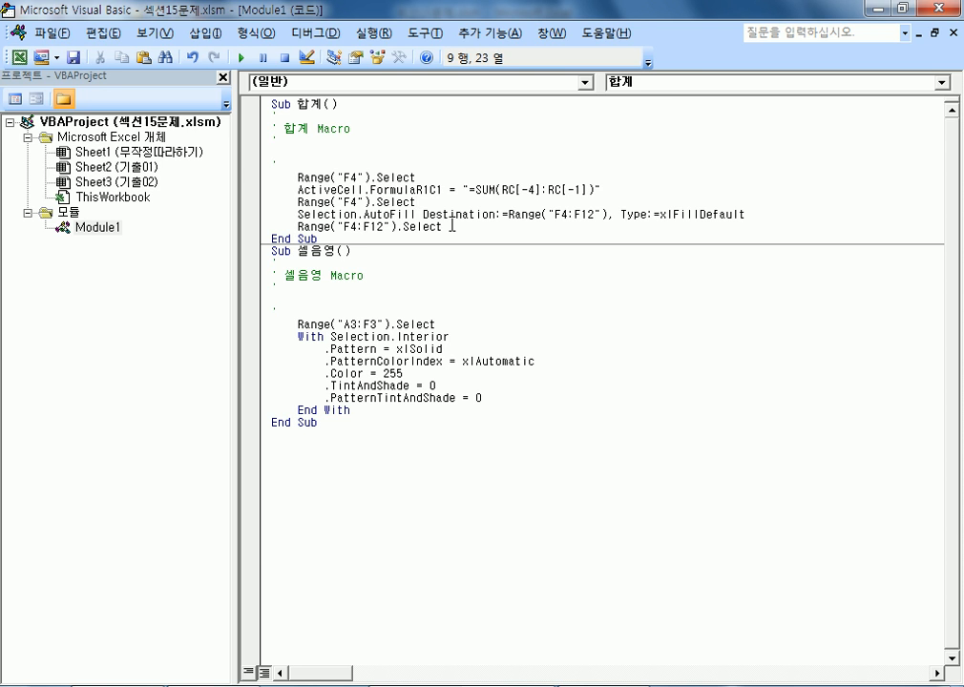
click(938, 11)
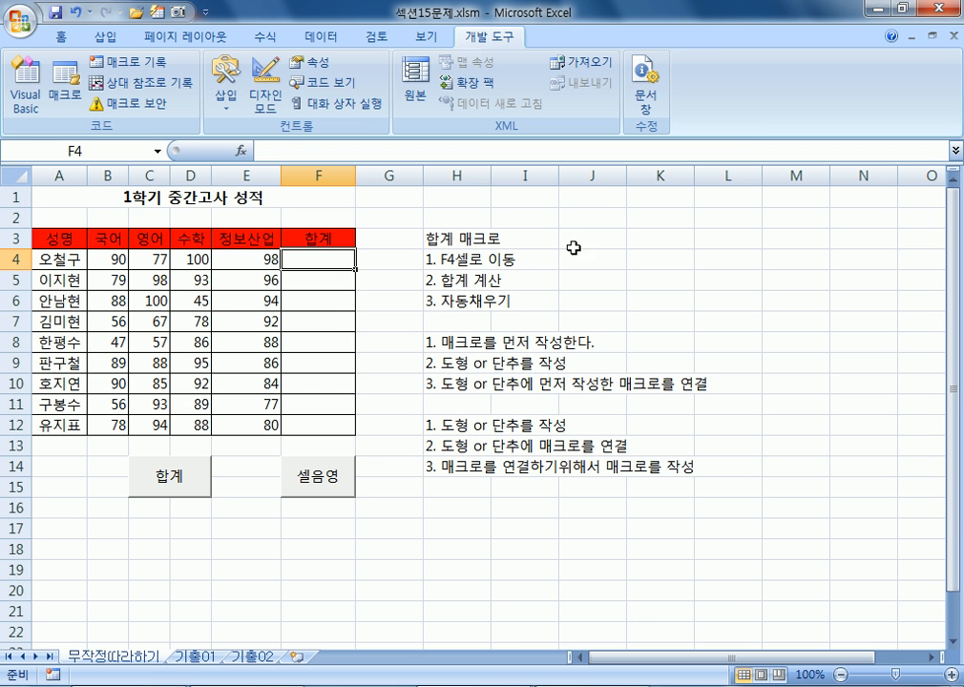
click(52, 90)
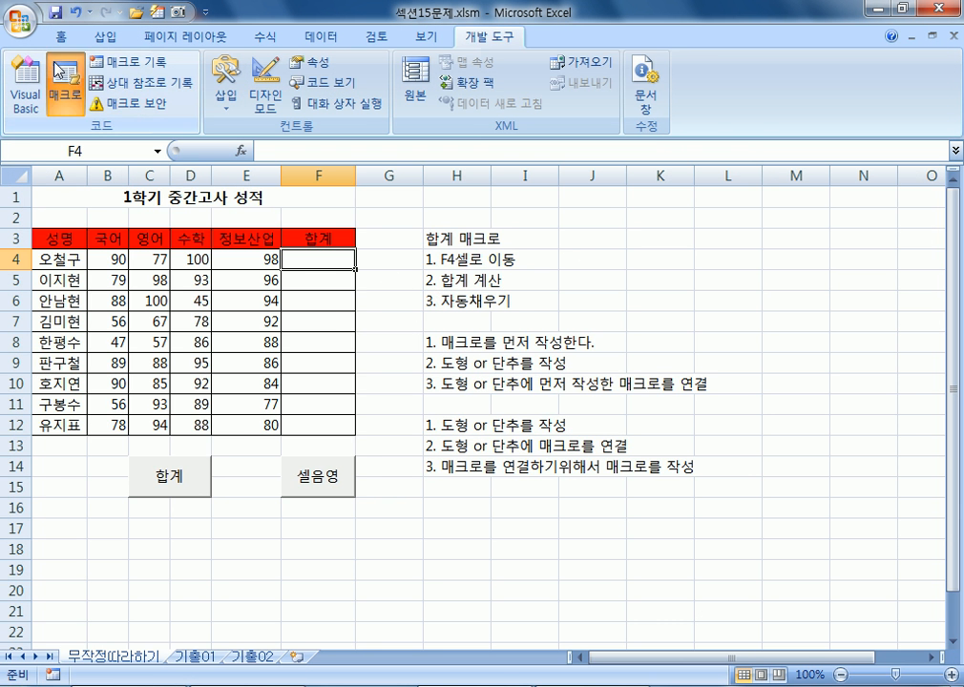
click(715, 361)
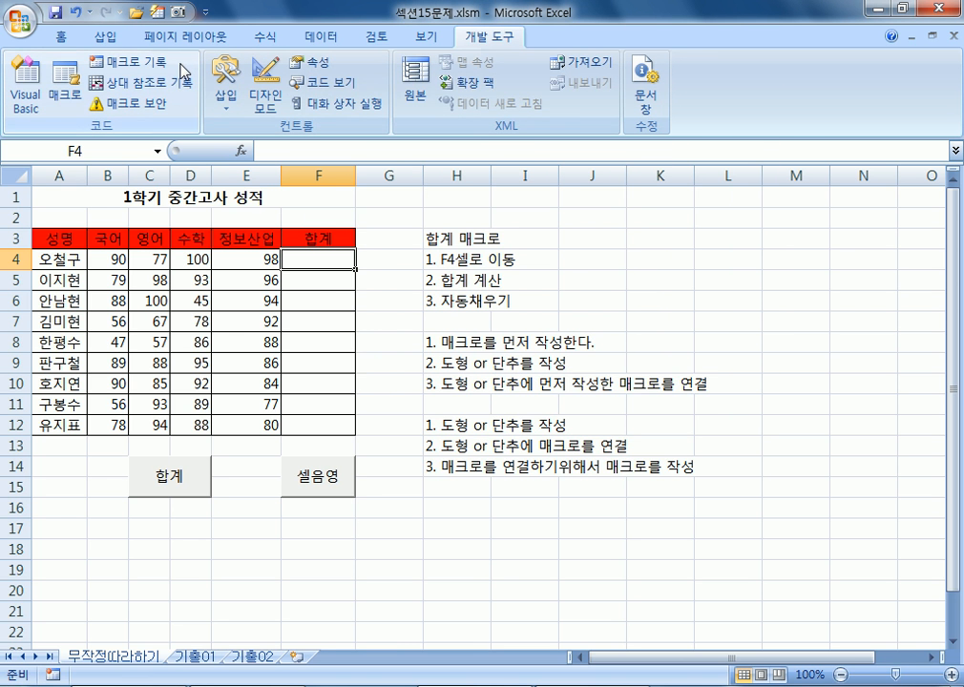
click(65, 94)
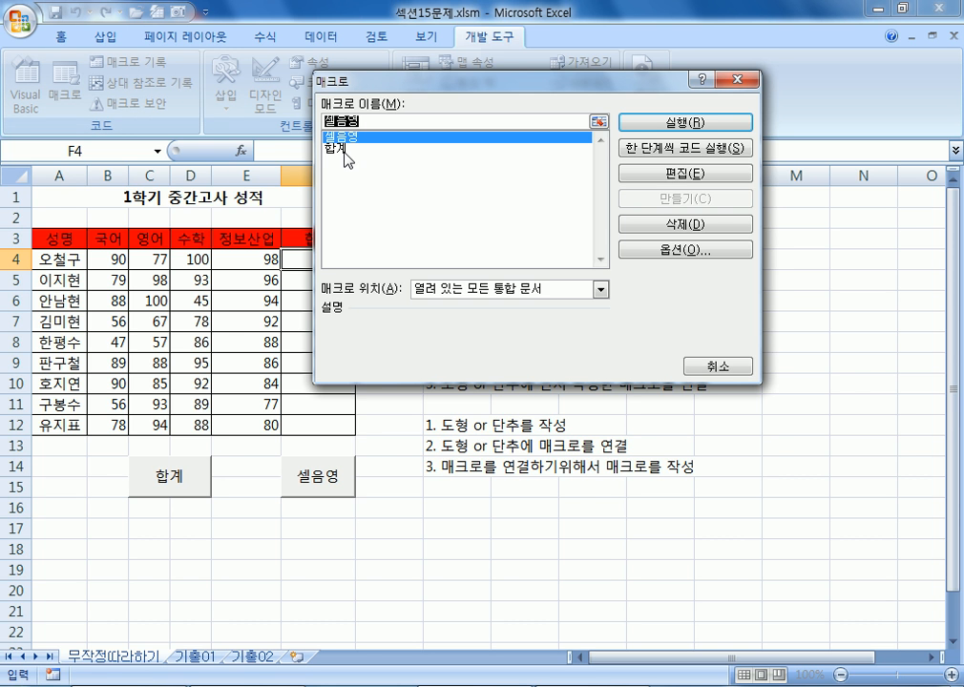
key(Escape)
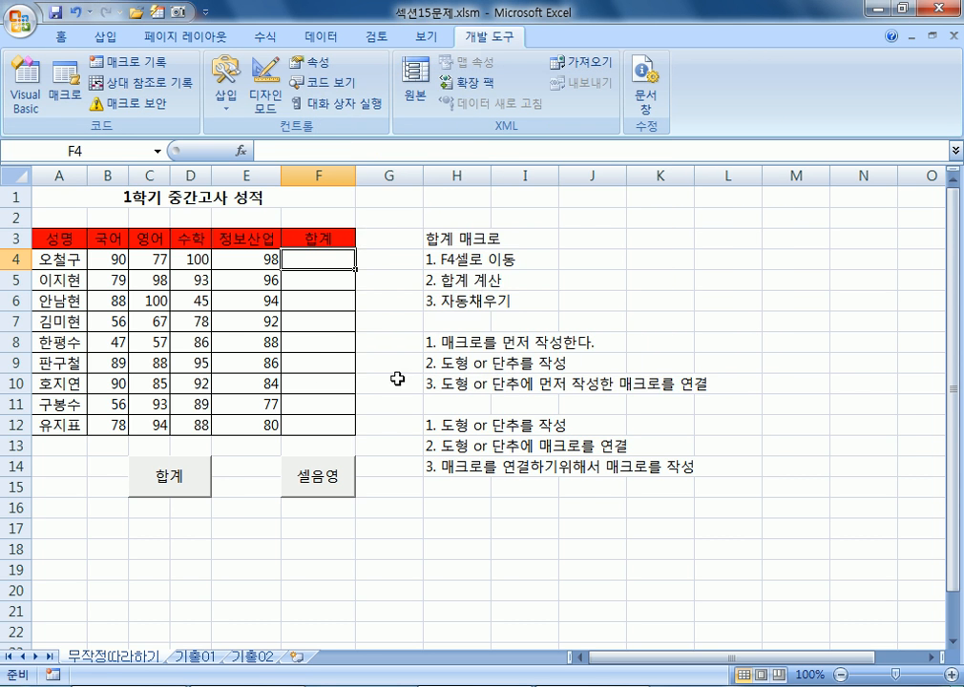
Switch to the 기출01 sheet and select the empty cell H6 outside the salary table
click(196, 657)
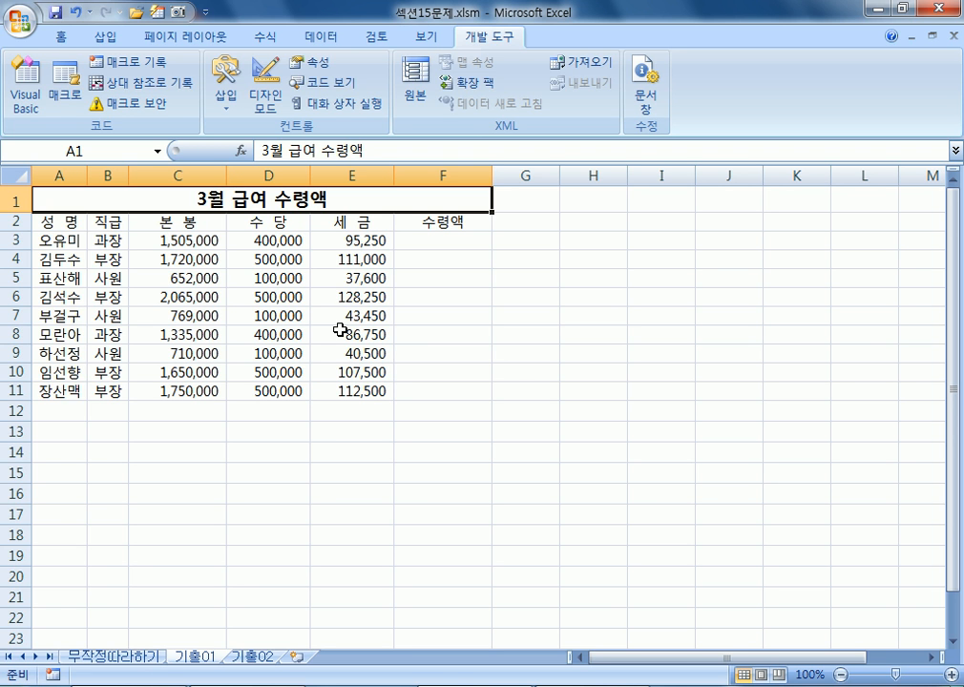
drag(437, 241, 445, 389)
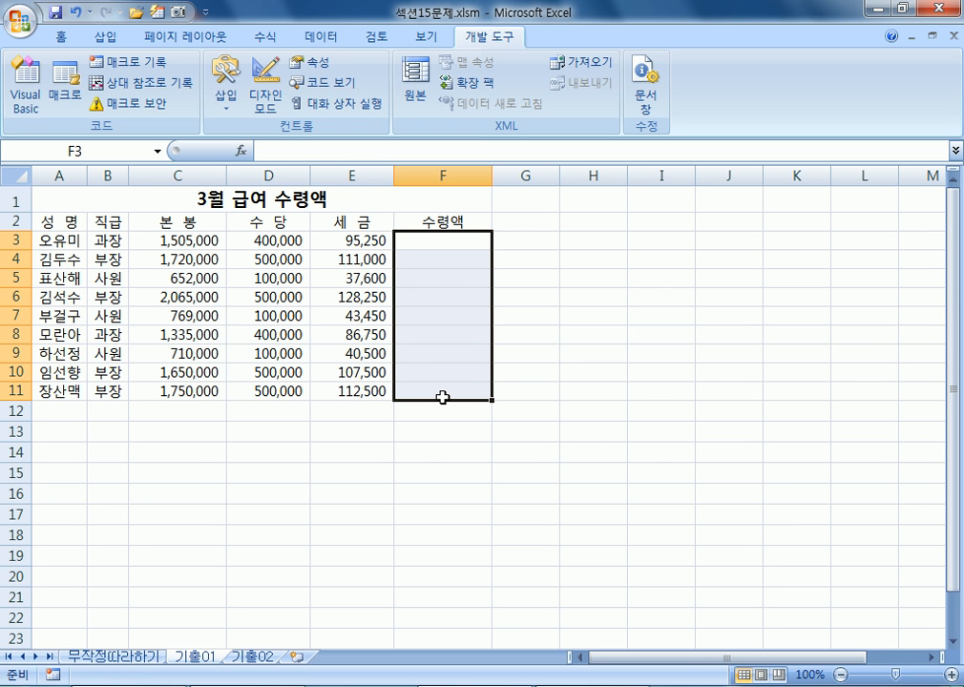
key(ctrl+Page_Up)
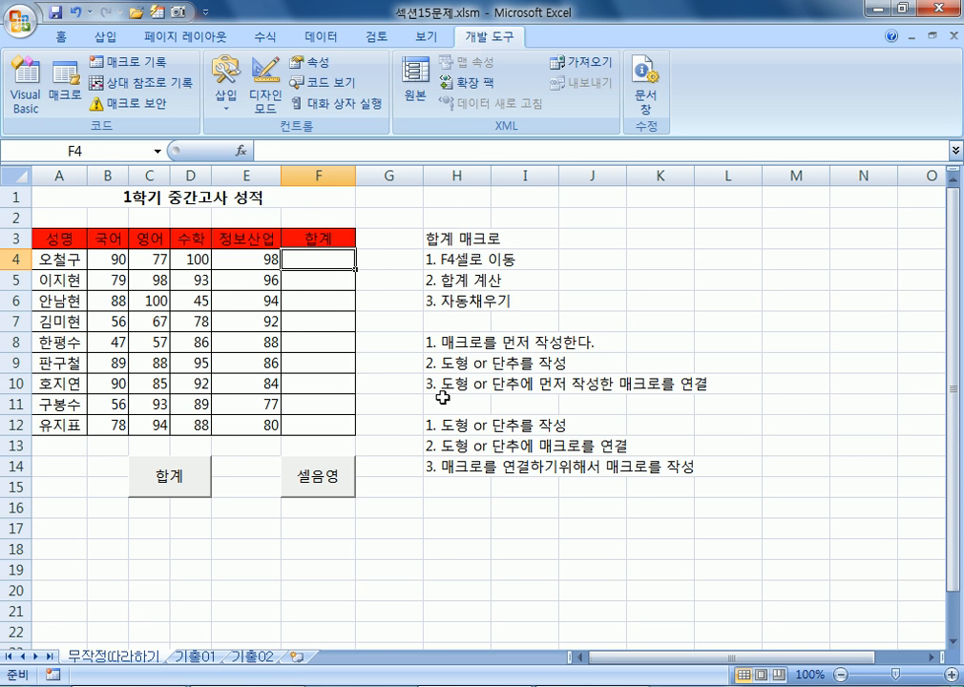
key(ctrl+Page_Down)
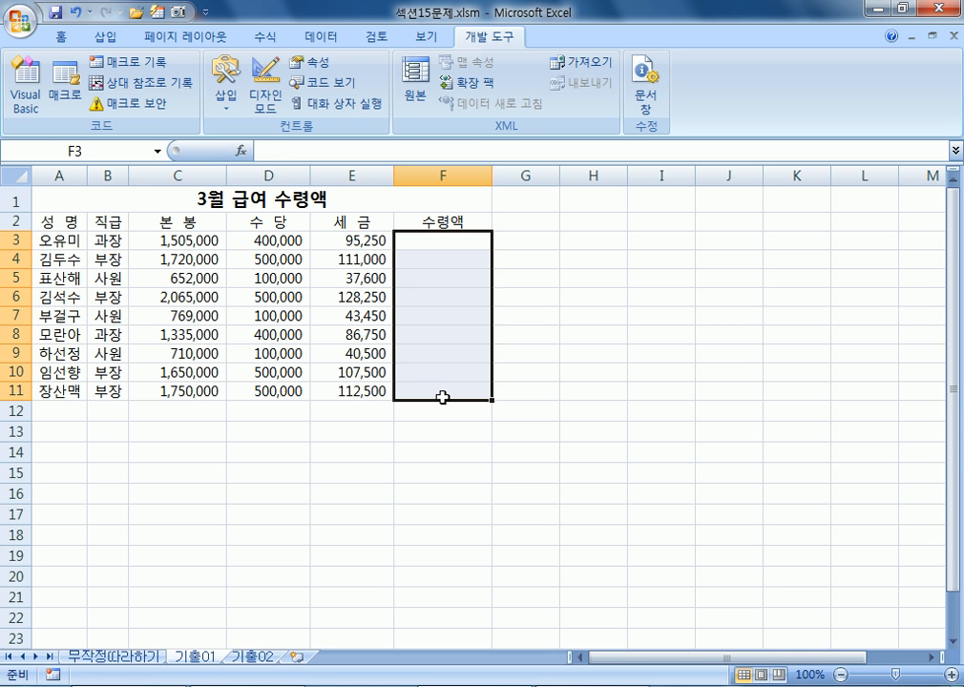
key(Home)
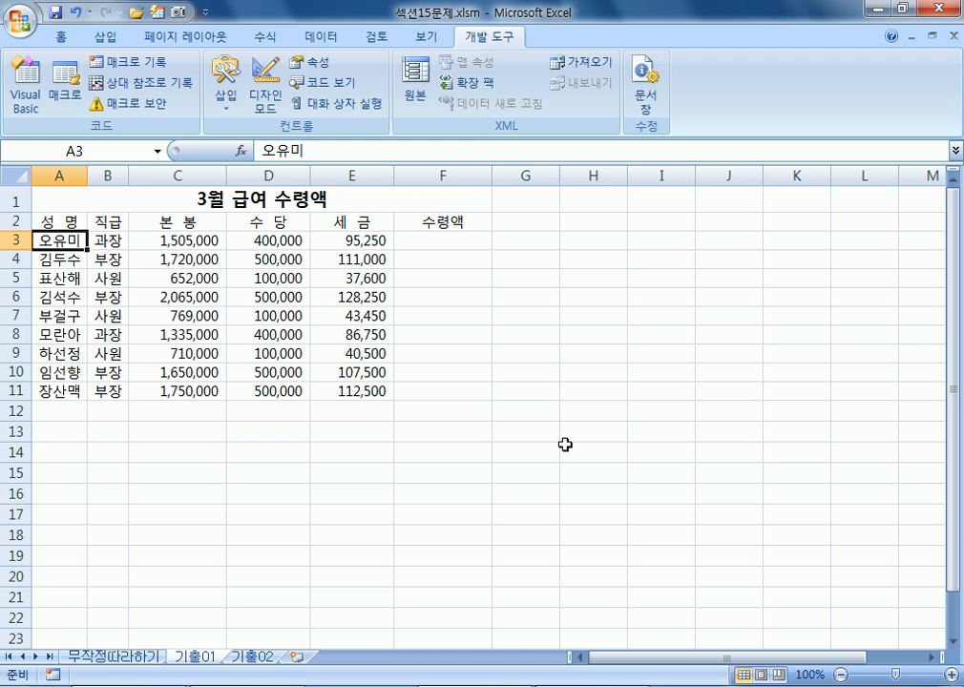
click(137, 198)
click(609, 296)
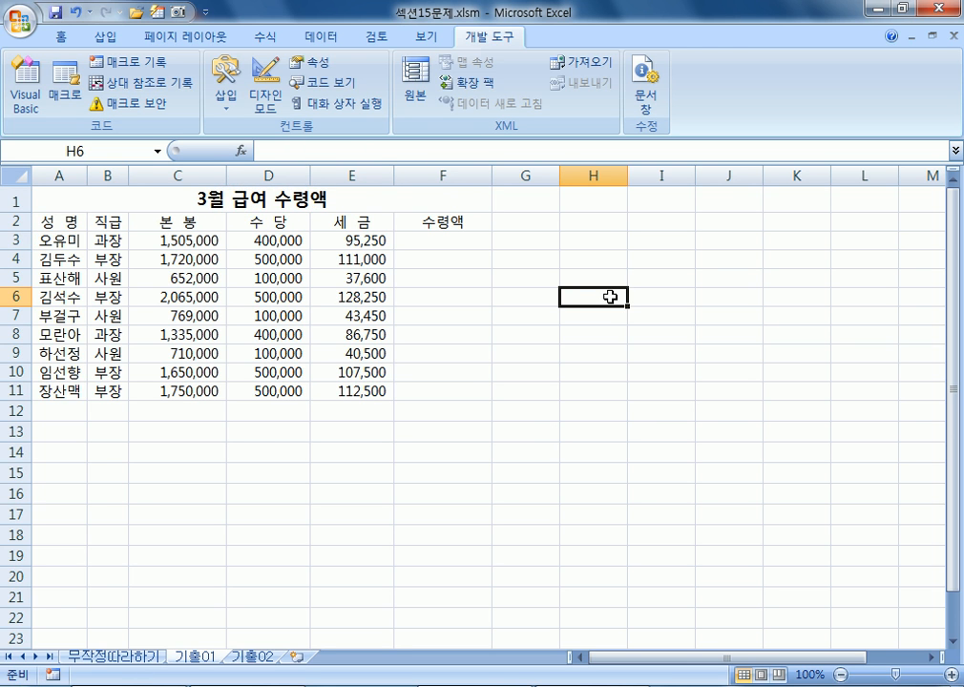
Start recording a macro named 수령액, stored in 현재 통합 문서
click(131, 65)
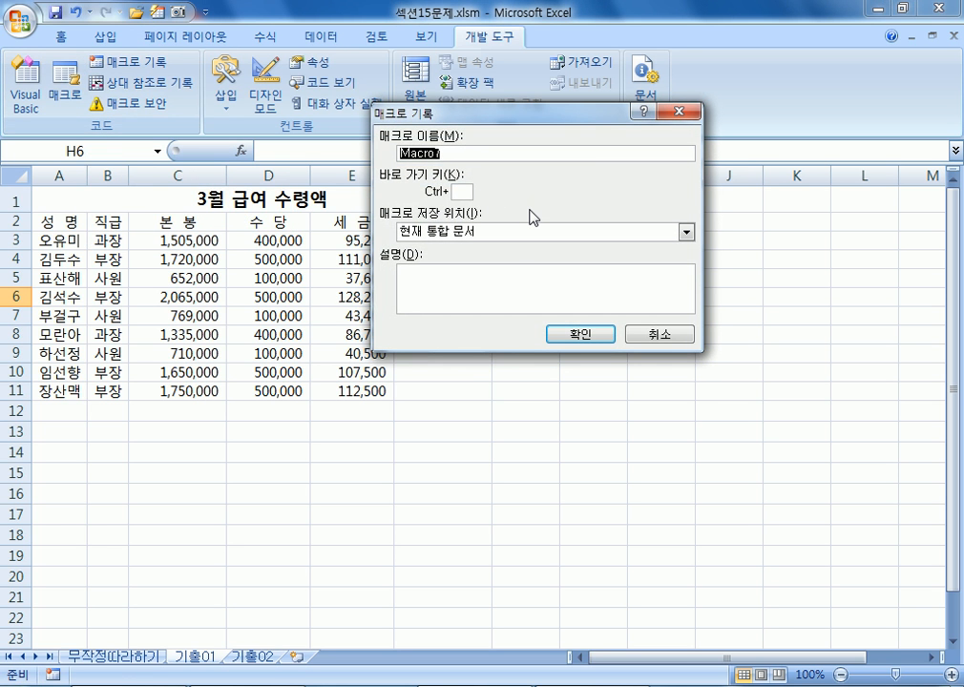
text(수령액)
click(579, 336)
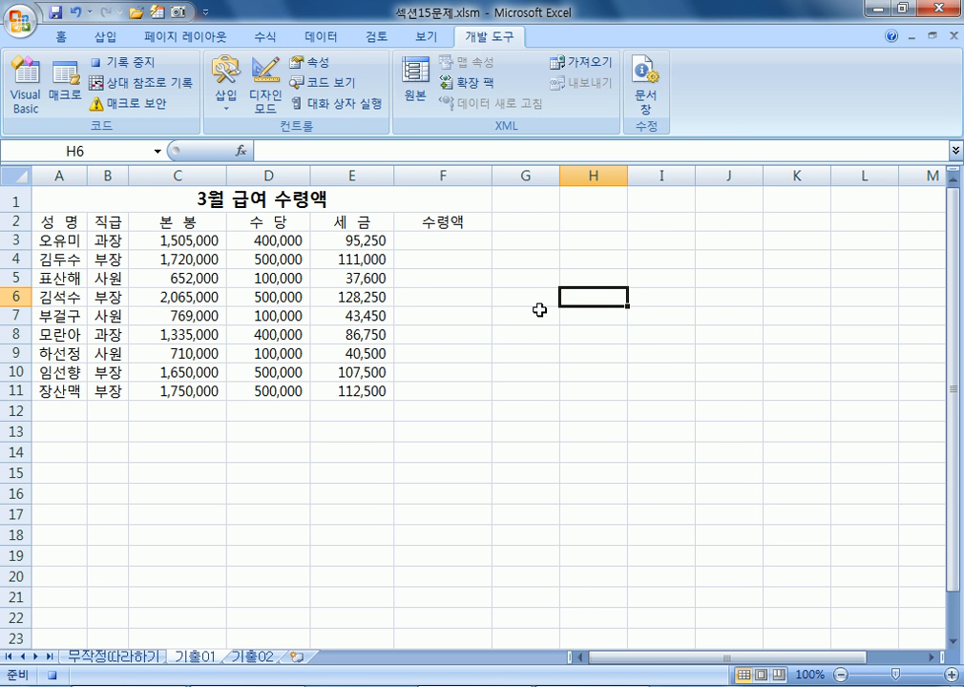
Enter the formula =C3+D3-E3 in cell F3 to calculate the first employee's net pay
click(438, 241)
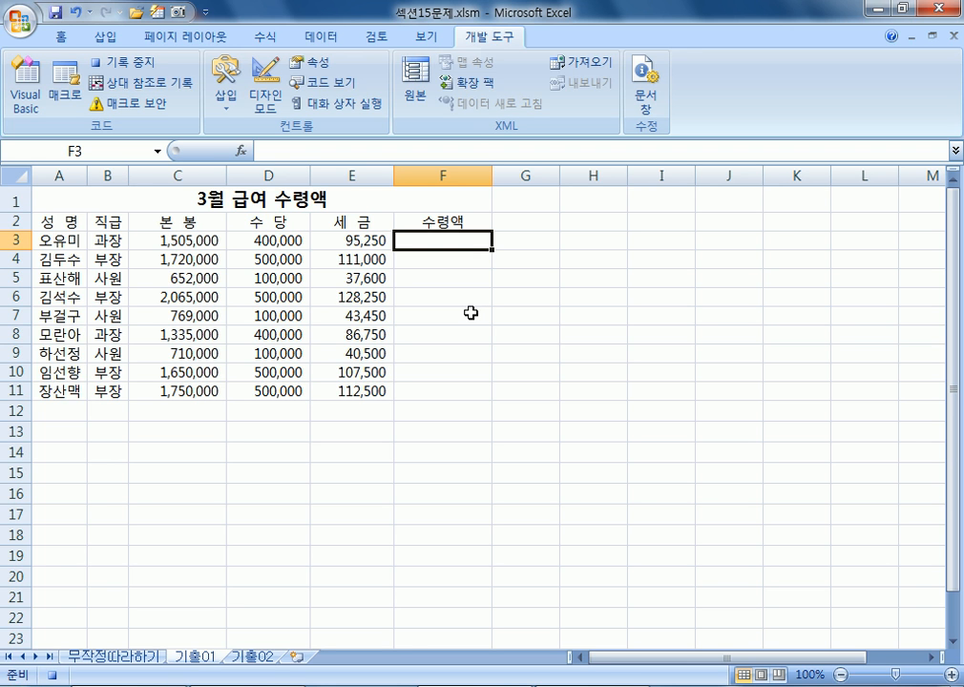
text(=)
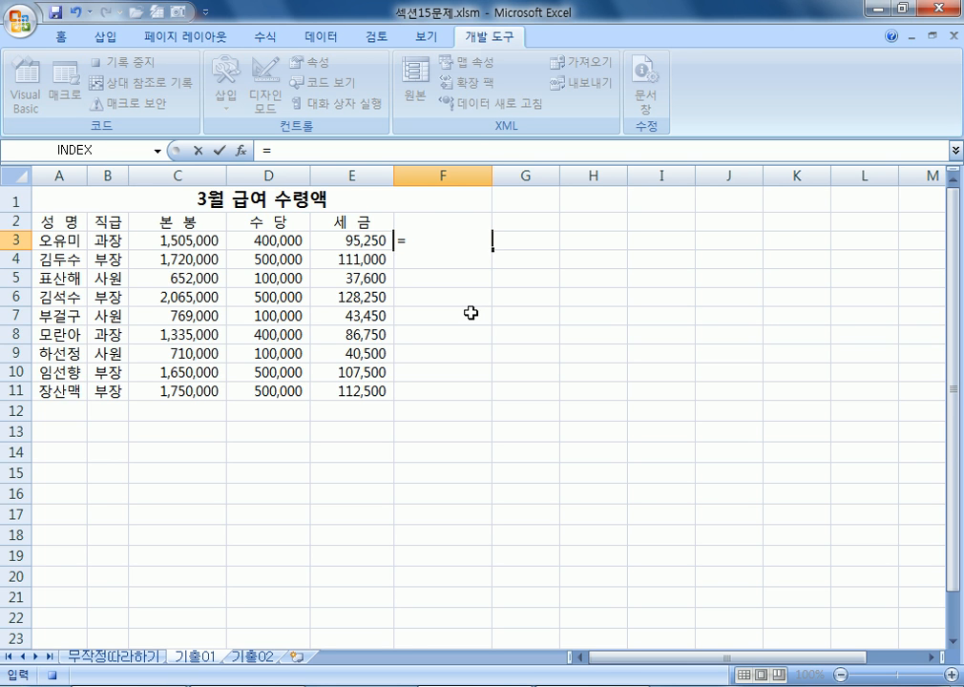
click(186, 237)
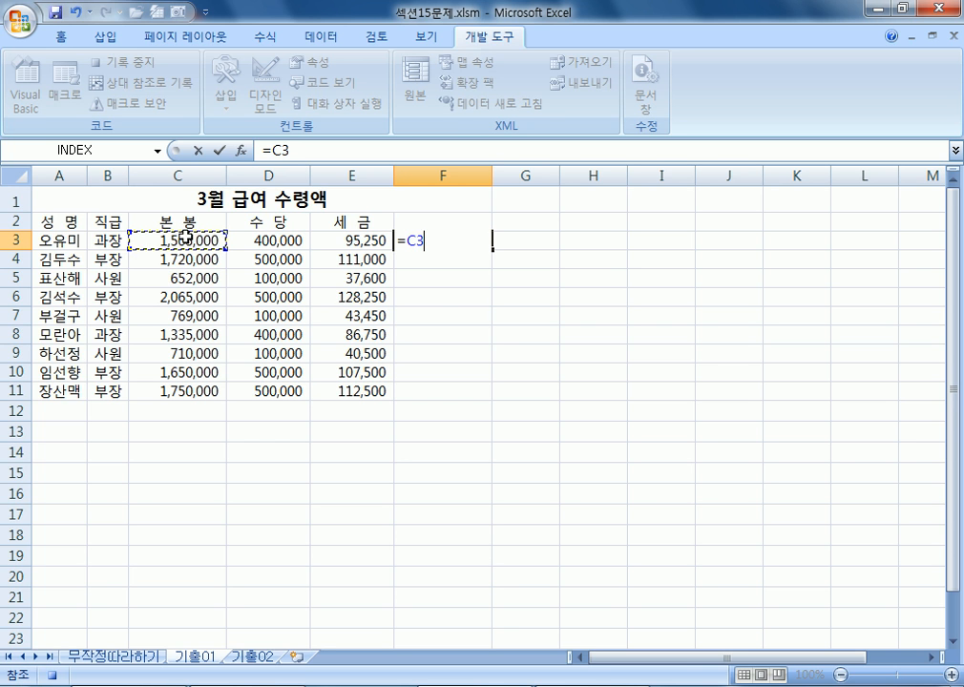
text(+)
click(261, 240)
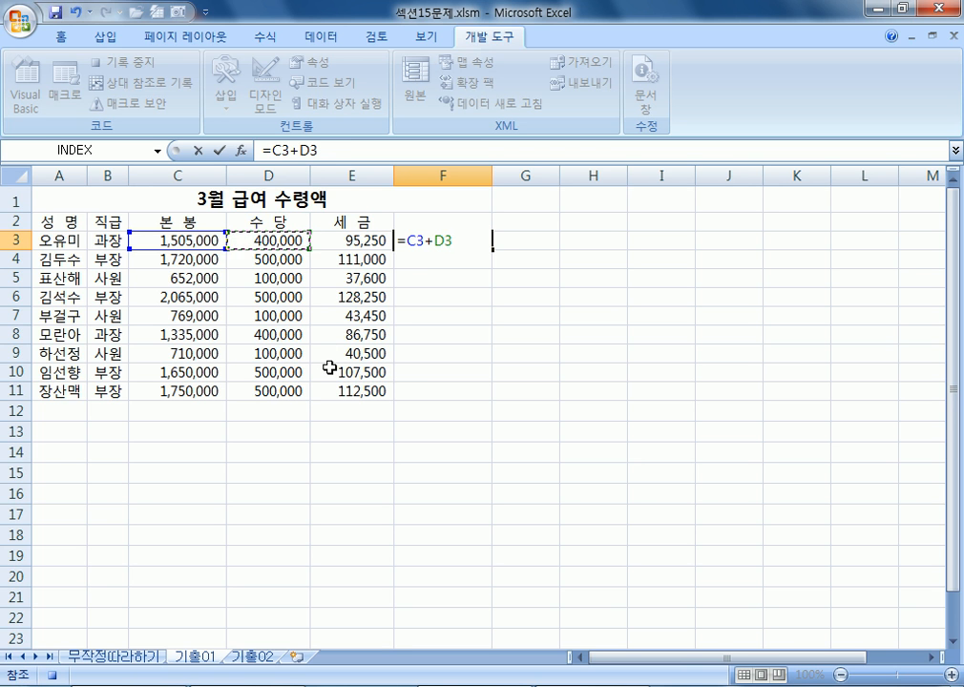
text(-)
click(338, 240)
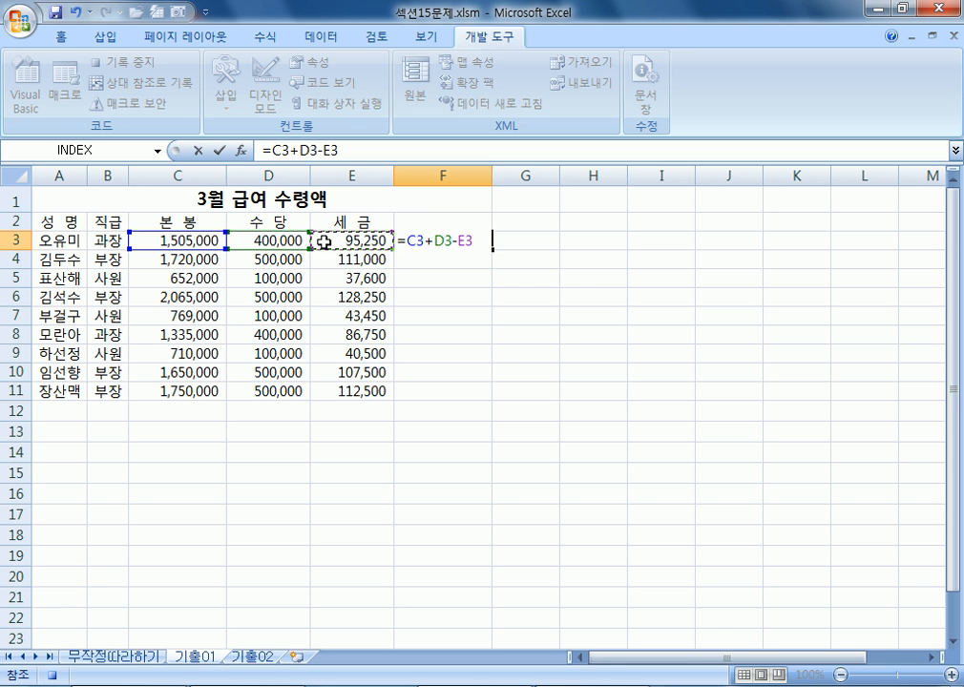
key(Return)
Fill the F3 net pay formula down to F11 and stop recording the macro
click(452, 243)
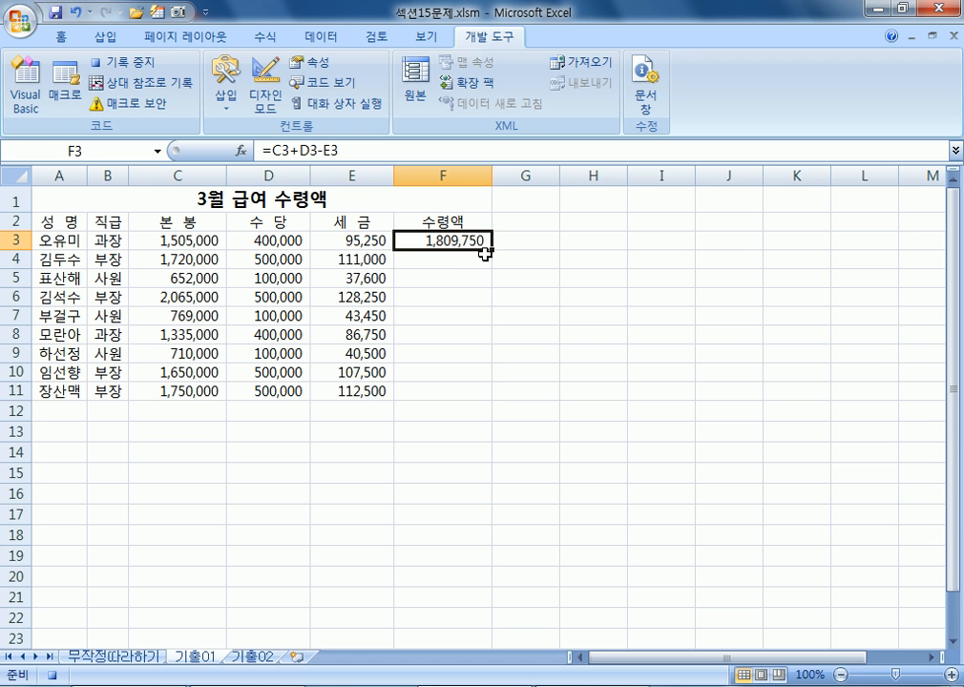
drag(485, 254, 477, 397)
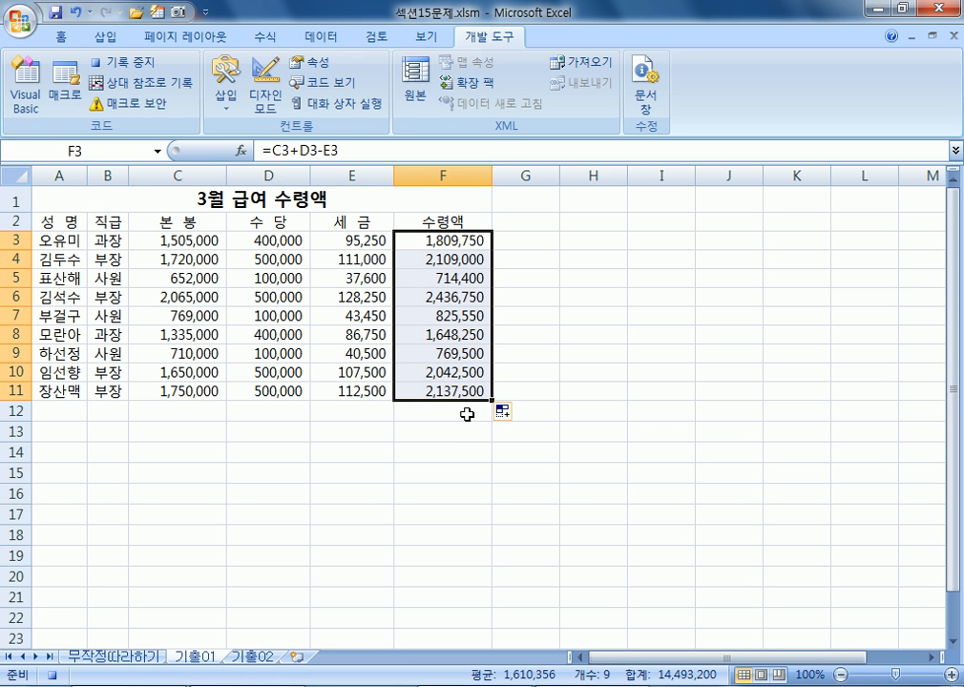
click(157, 65)
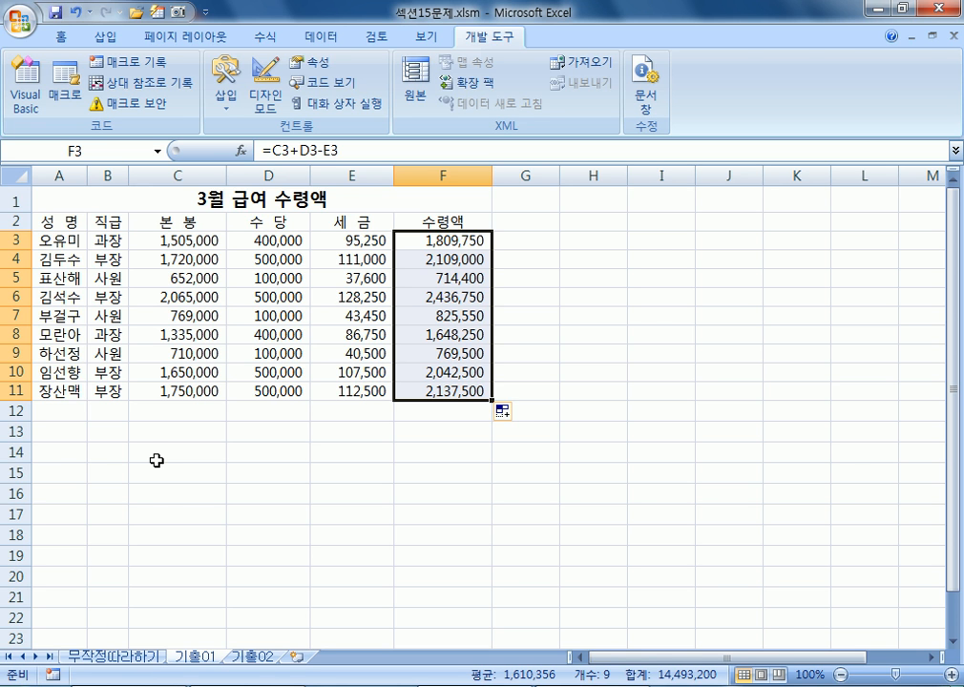
click(105, 38)
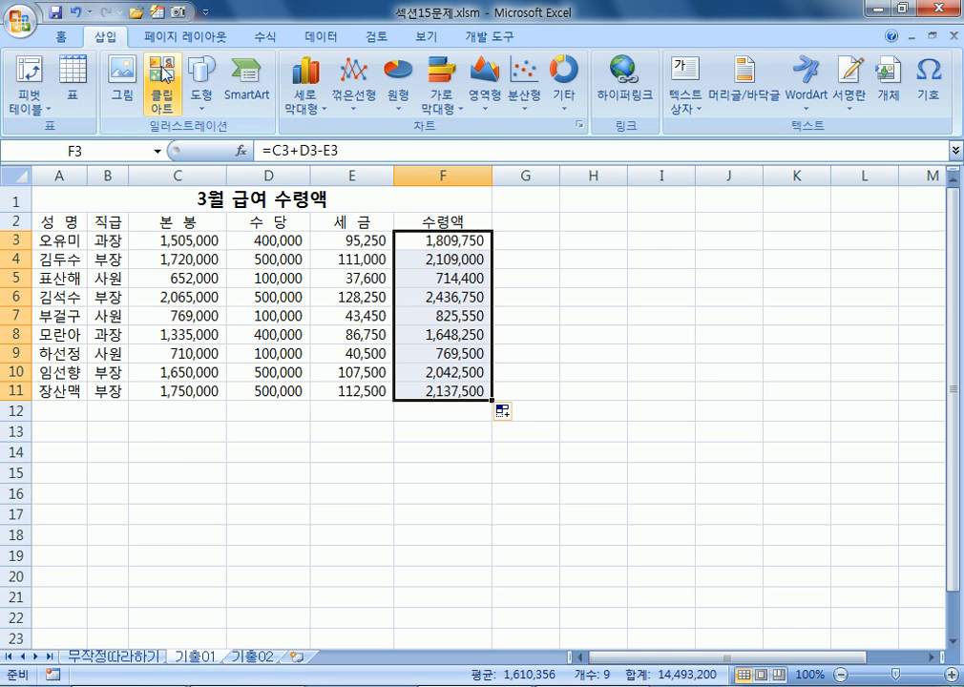
click(200, 91)
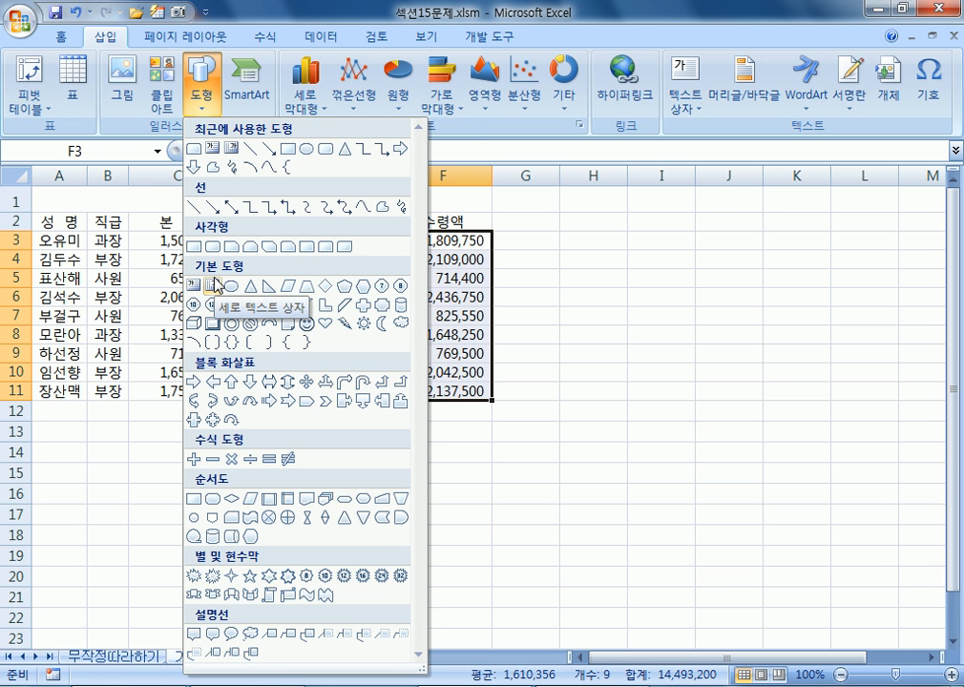
click(362, 330)
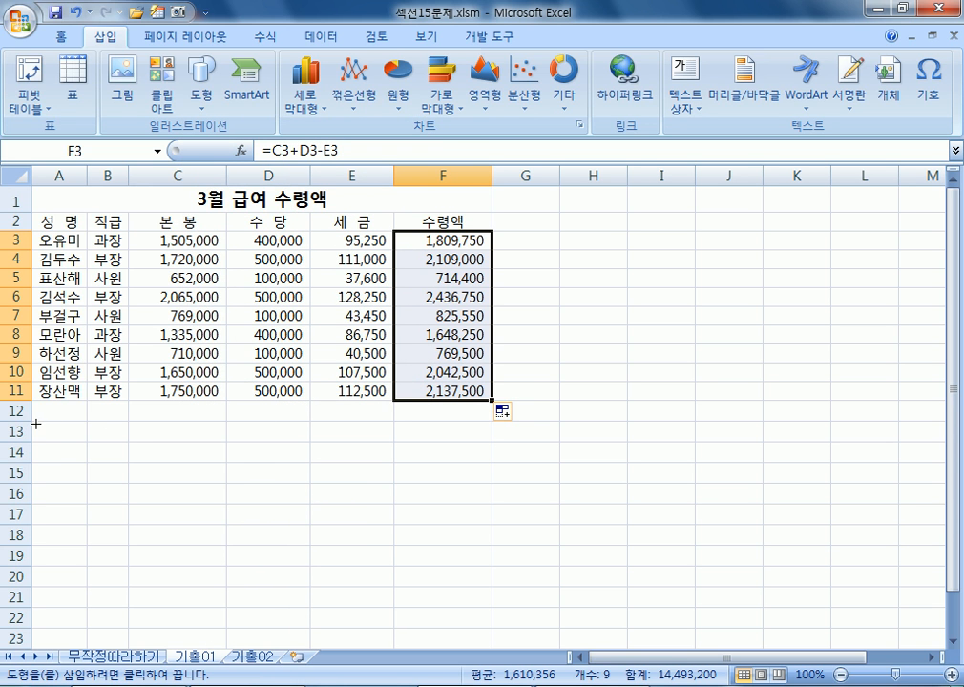
drag(36, 423, 76, 458)
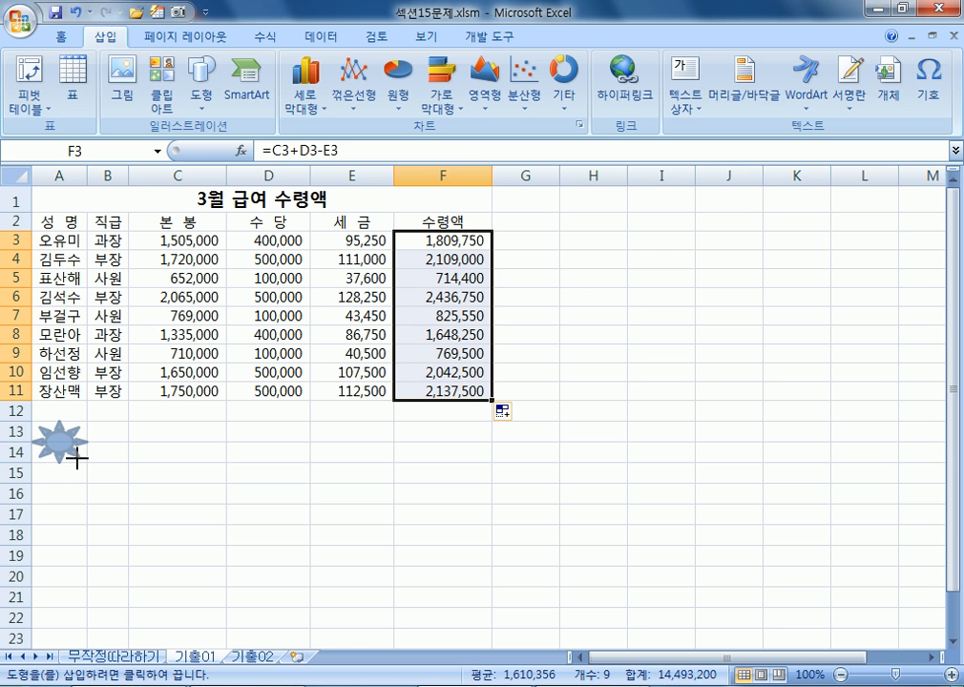
drag(77, 459, 77, 458)
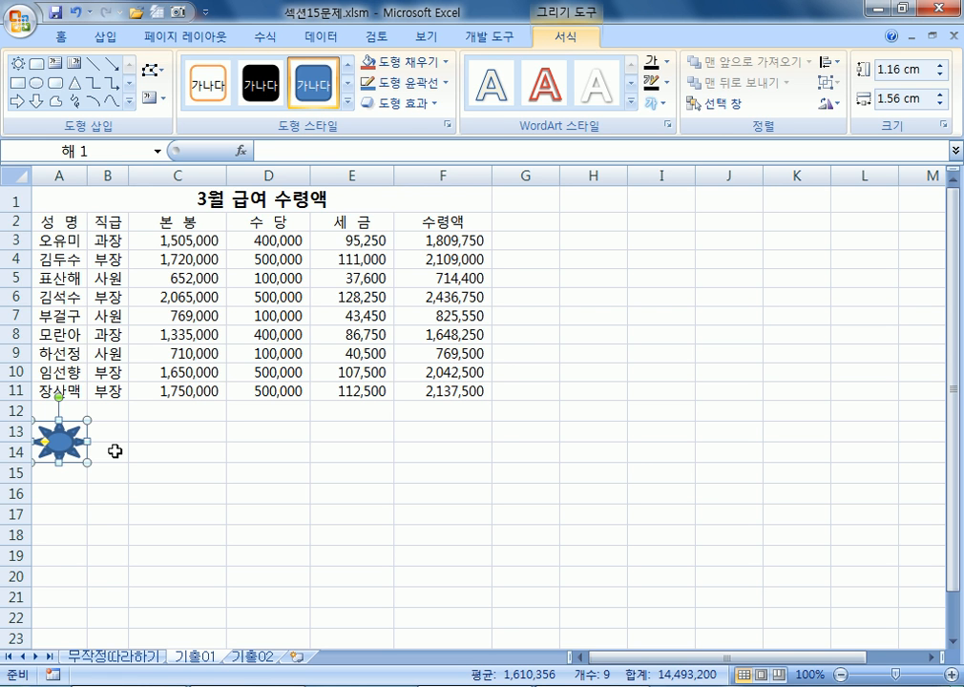
key(Delete)
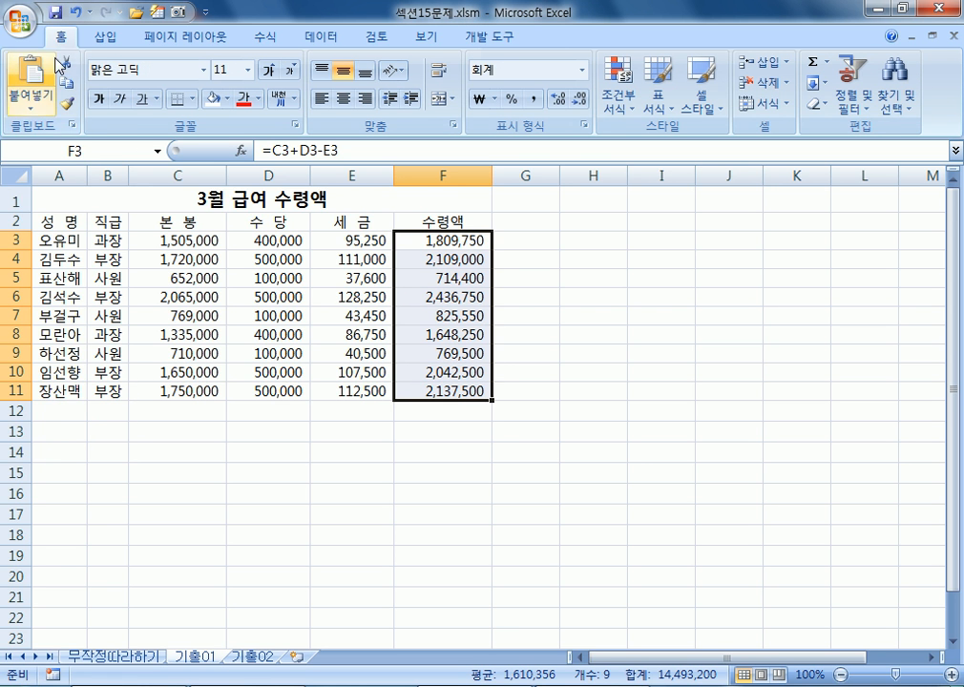
Draw a sun shape over cells A13:A14 below the salary table, about 1.16 cm high and 1.56 cm wide
click(191, 431)
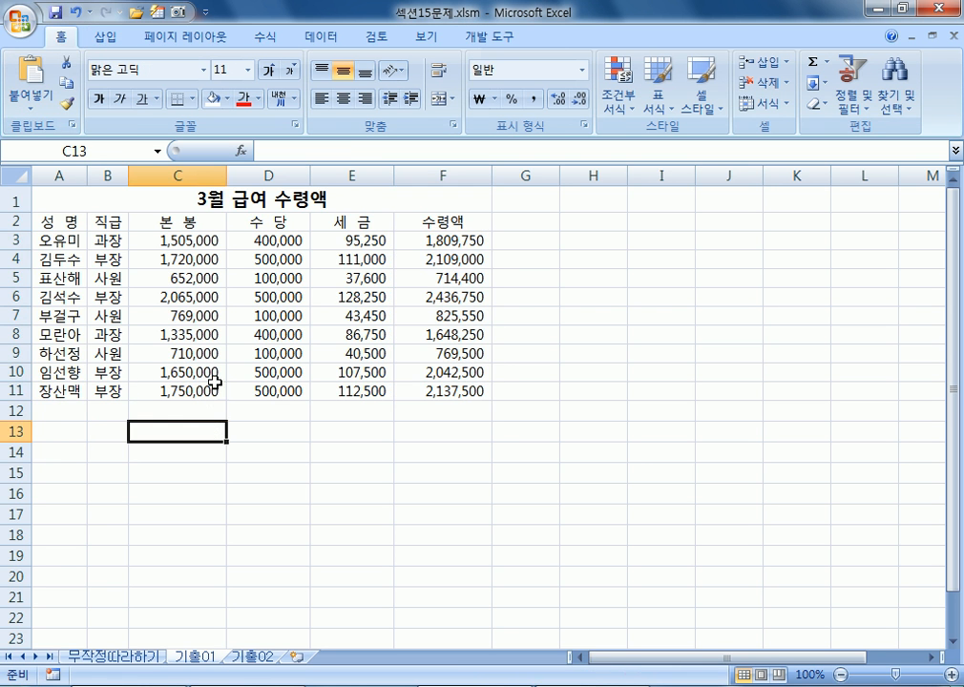
click(106, 41)
click(200, 86)
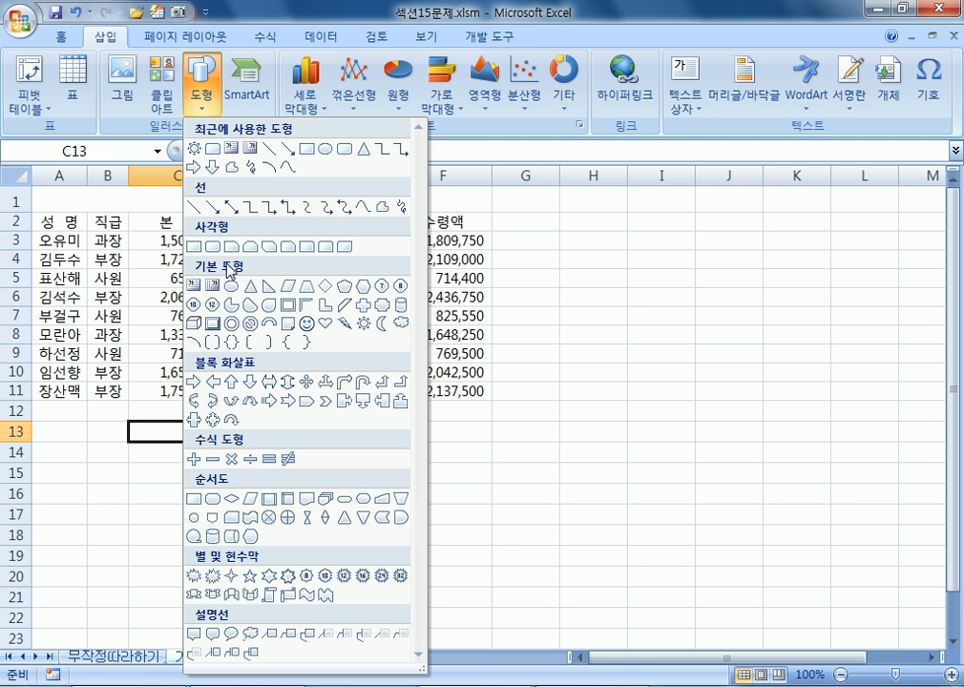
click(362, 325)
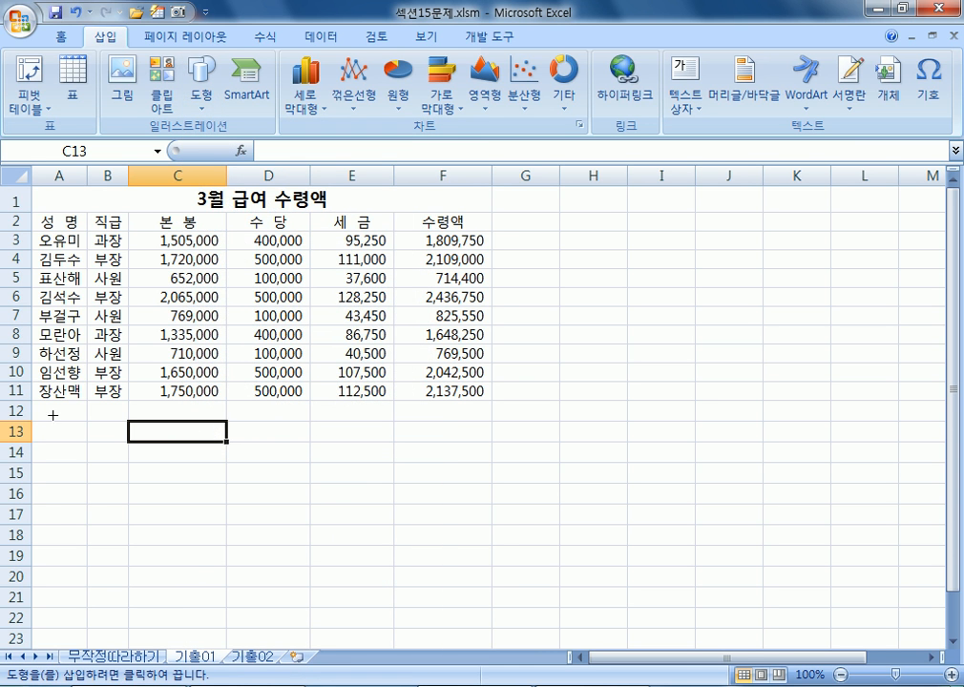
mouse_move(33, 422)
mouse_down()
mouse_move(65, 429)
mouse_move(83, 460)
mouse_up()
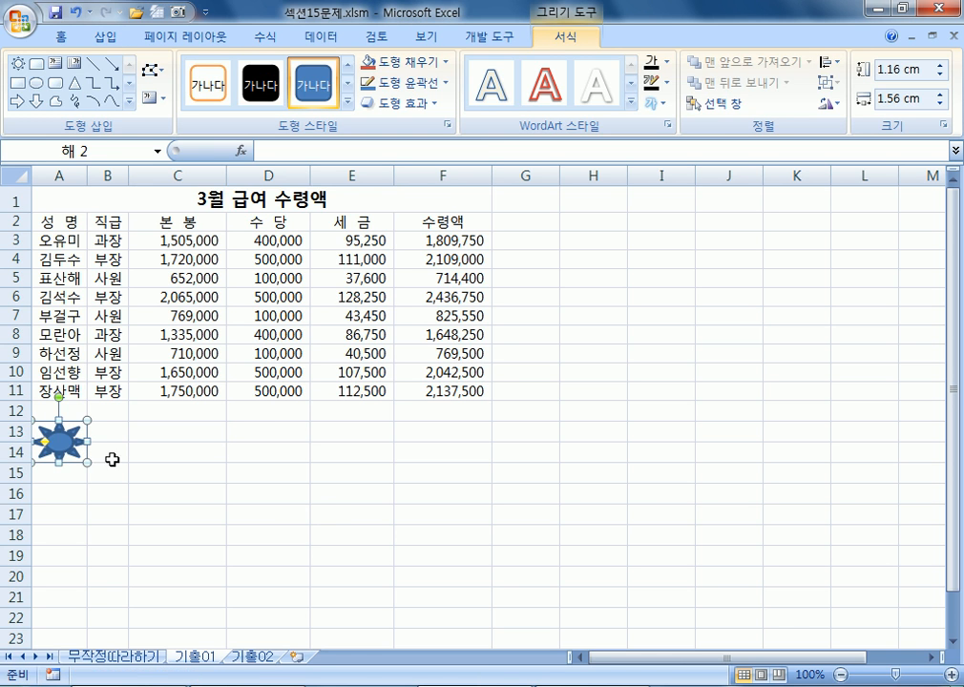
Assign the 수령액 macro to the sun shape and deselect the shape
right_click(59, 443)
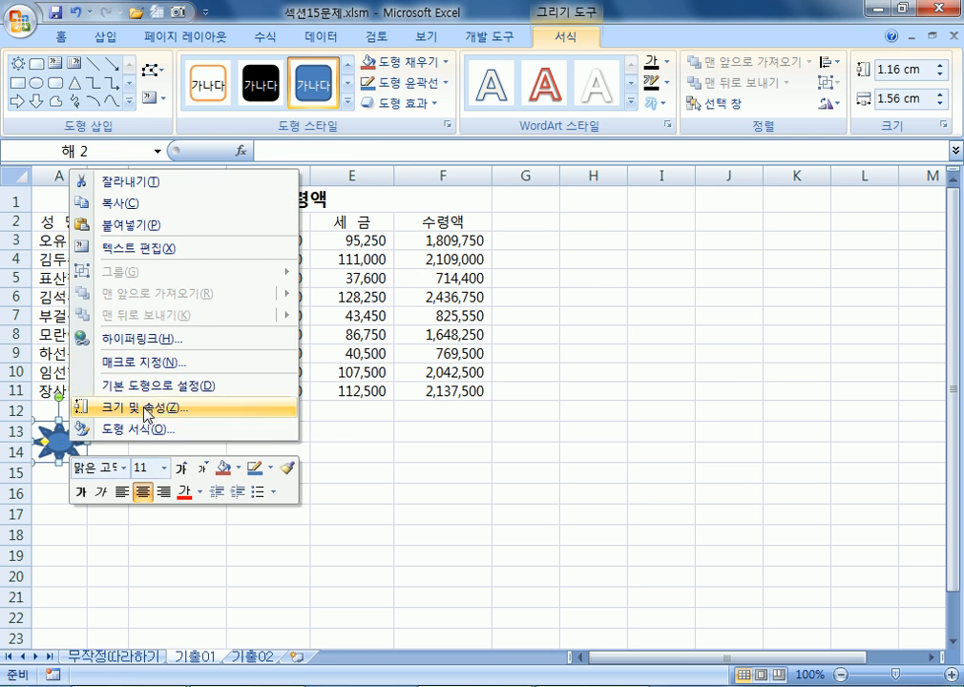
click(177, 364)
click(365, 149)
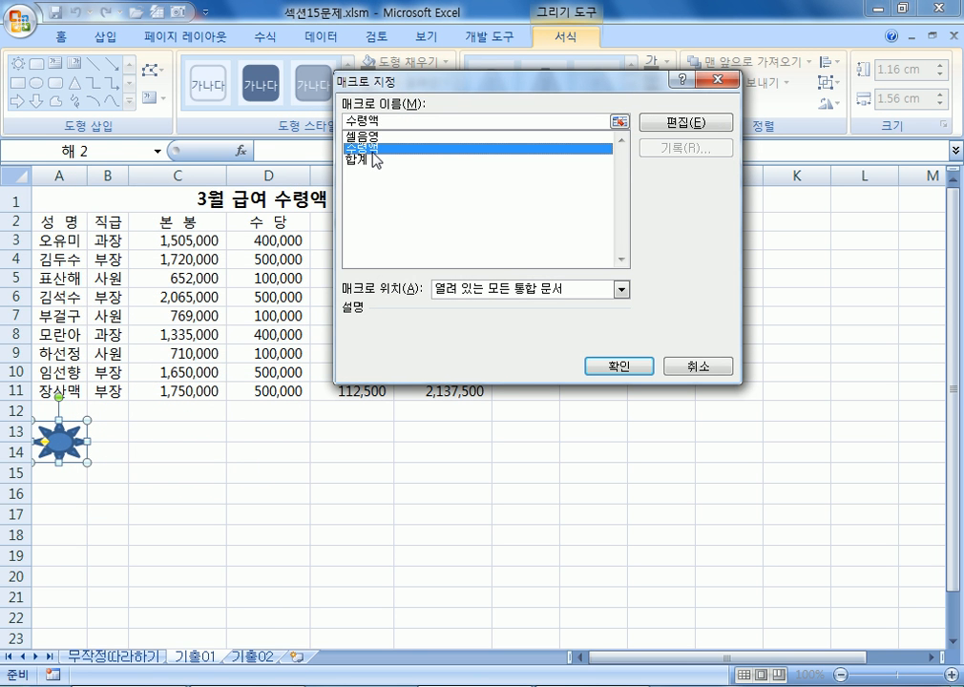
click(622, 368)
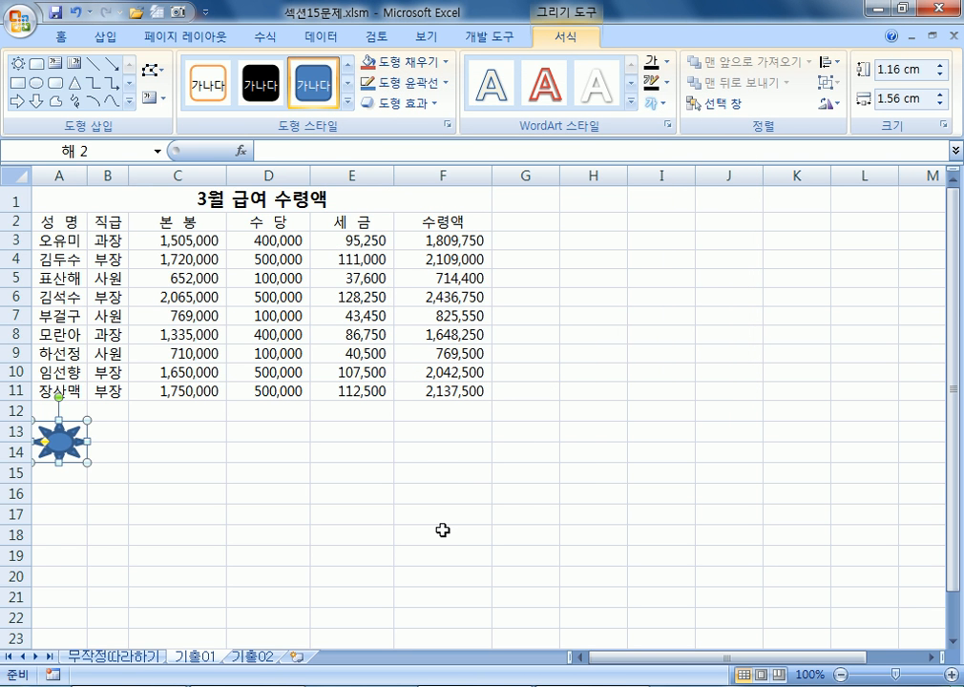
click(441, 531)
Clear the net pay values in F3:F11 and test the 수령액 macro by running it from the sun shape
drag(454, 241, 461, 392)
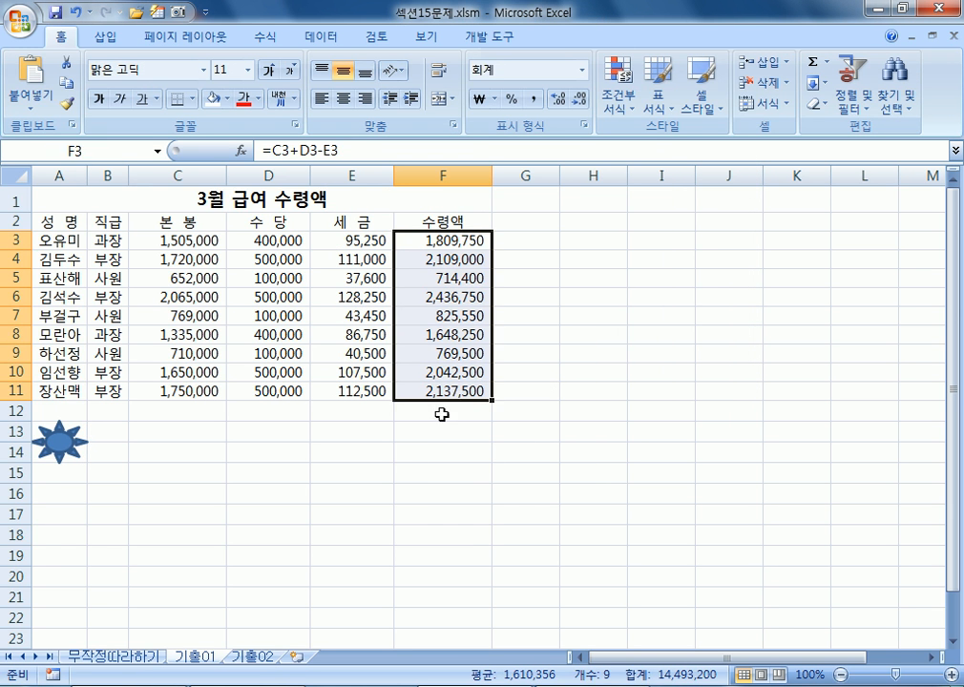
key(Delete)
click(382, 537)
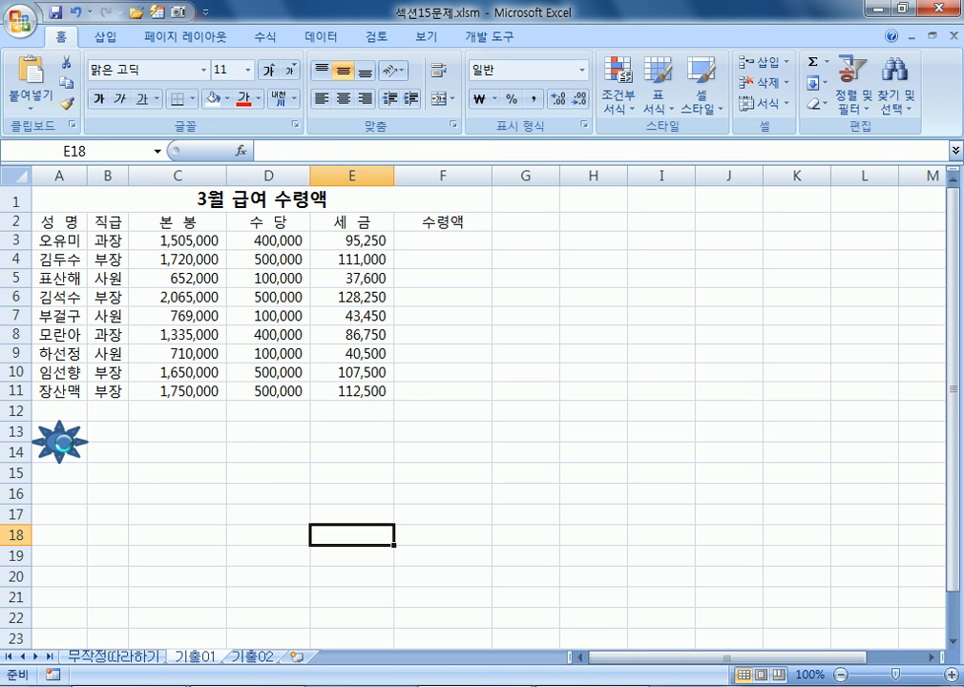
click(65, 453)
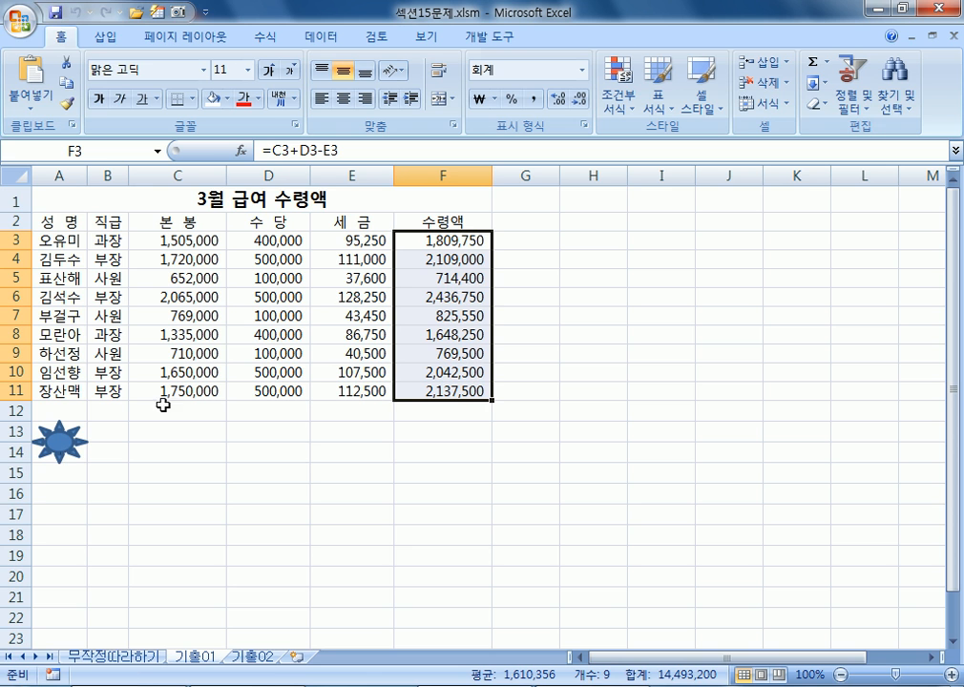
click(295, 493)
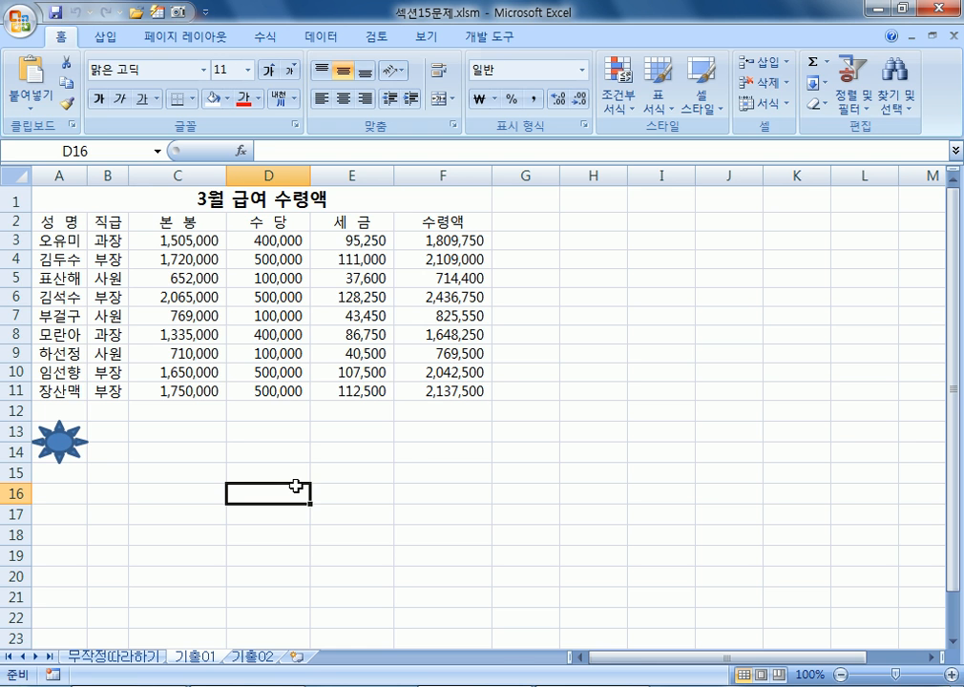
drag(72, 221, 437, 391)
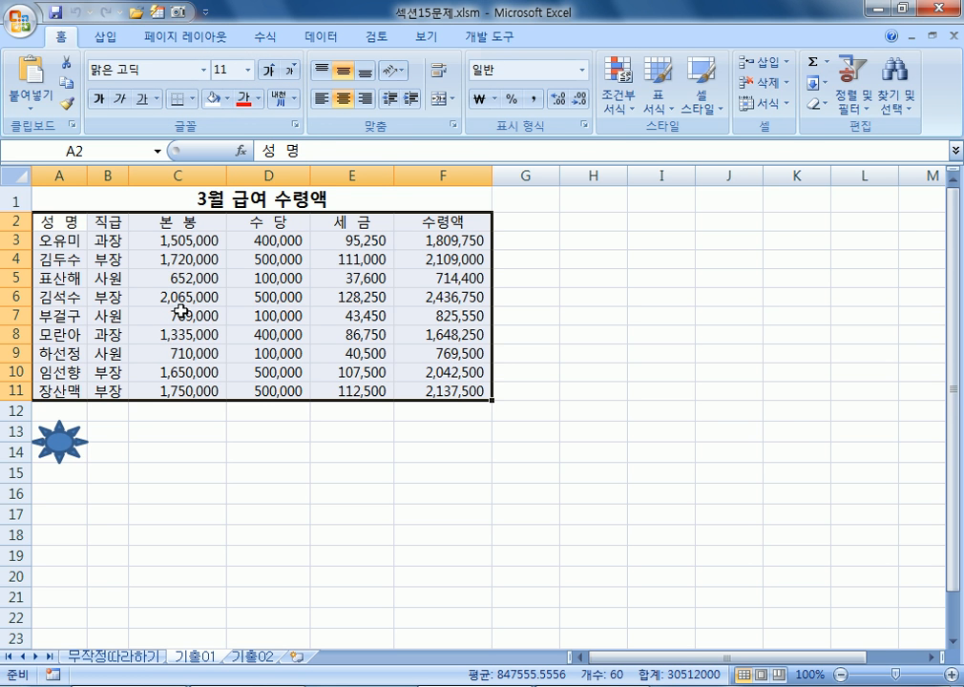
key(ctrl+1)
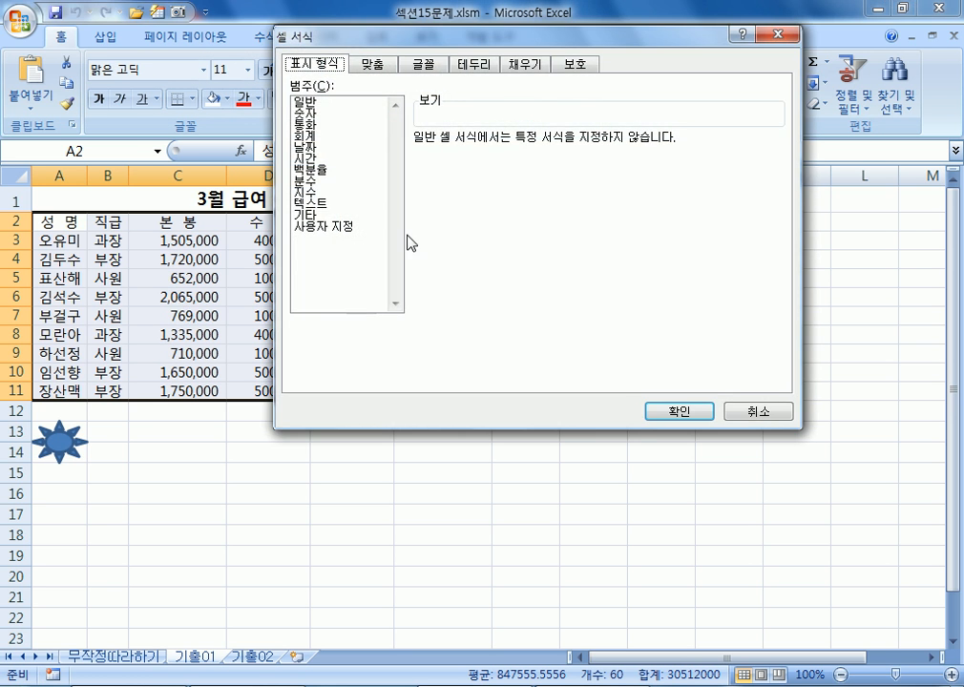
click(477, 64)
drag(478, 41, 594, 74)
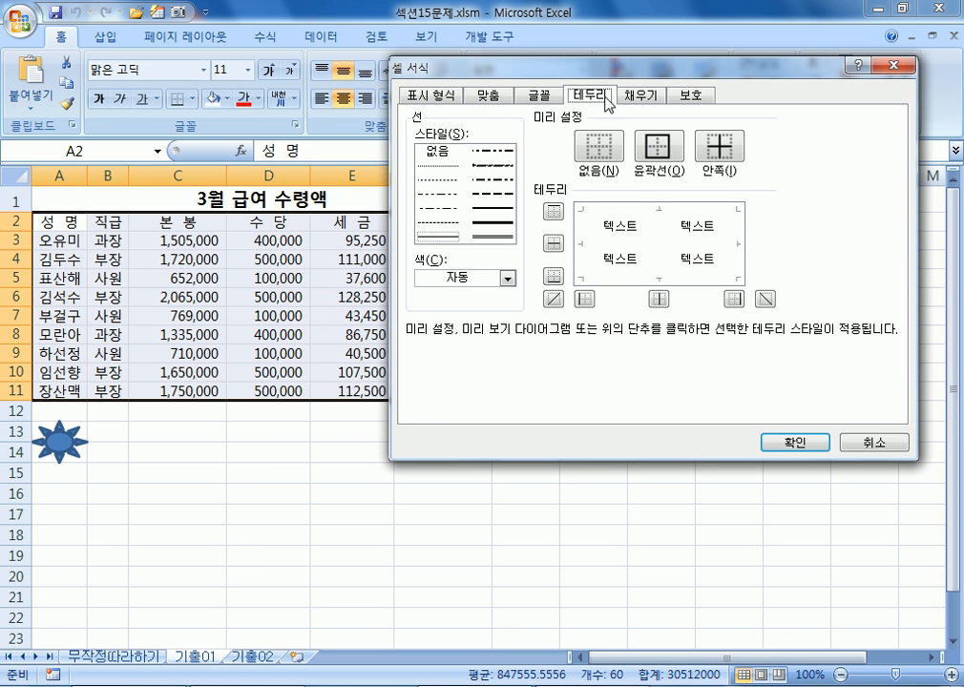
click(666, 156)
click(721, 146)
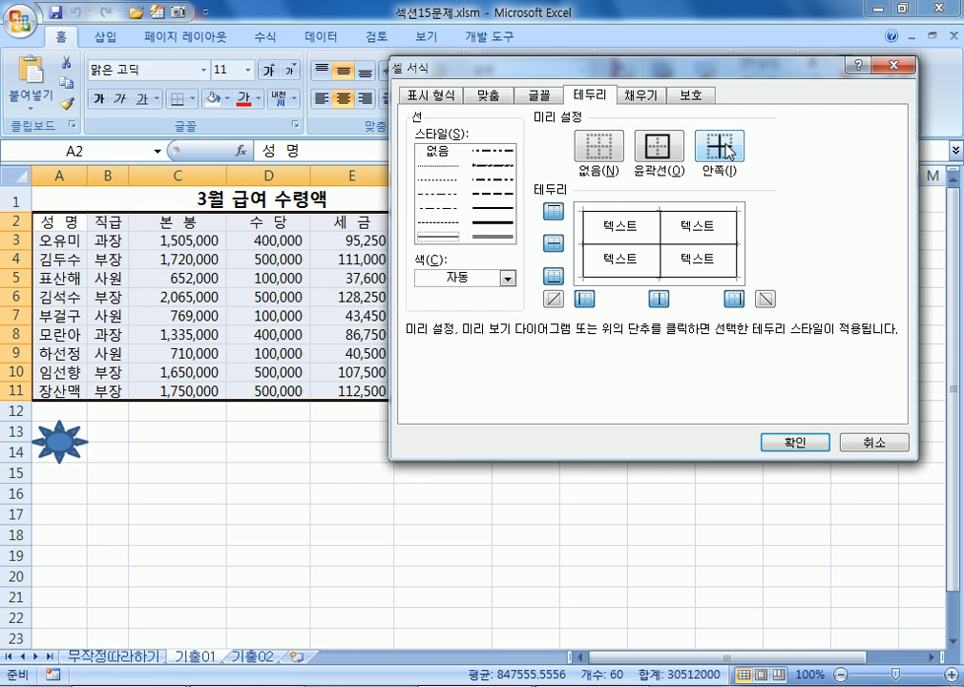
key(Return)
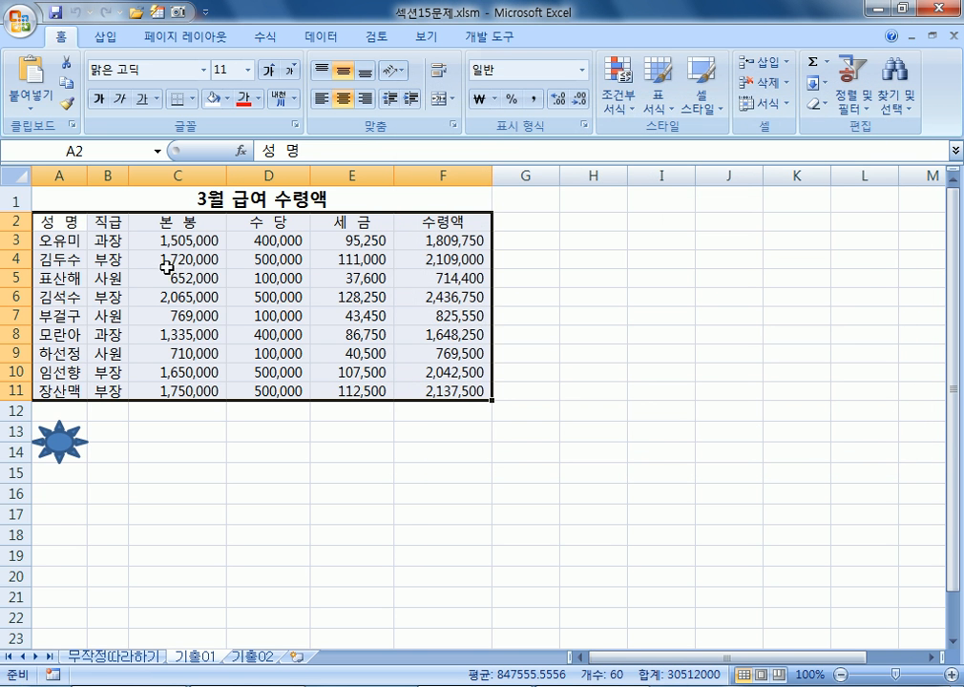
click(214, 426)
Apply 모든 테두리 to the salary table A2:F11 and clear it again with 테두리 없음
drag(75, 218, 453, 396)
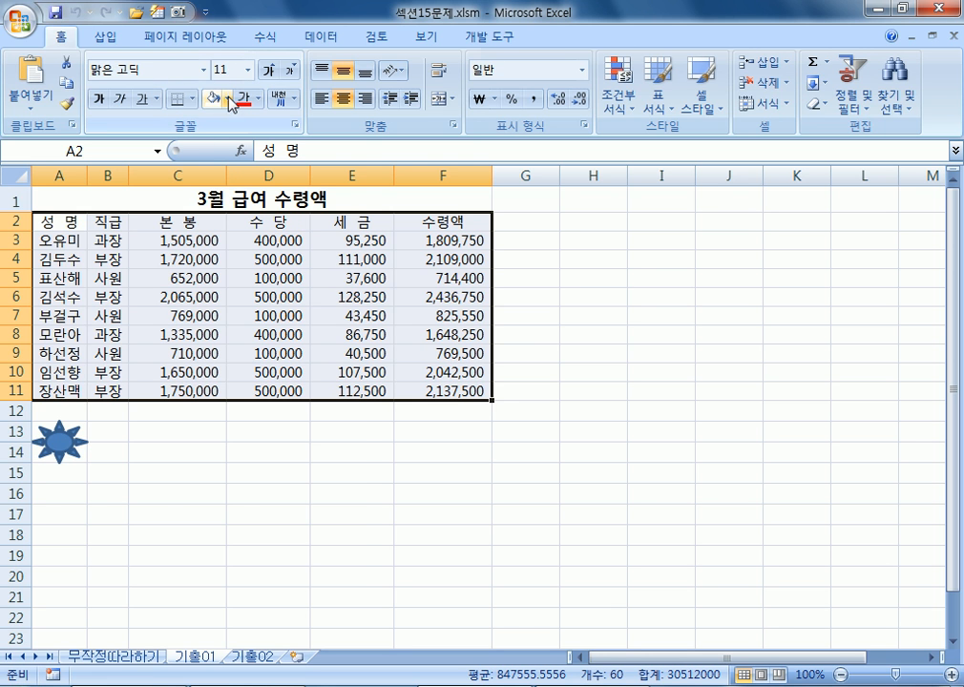
click(193, 99)
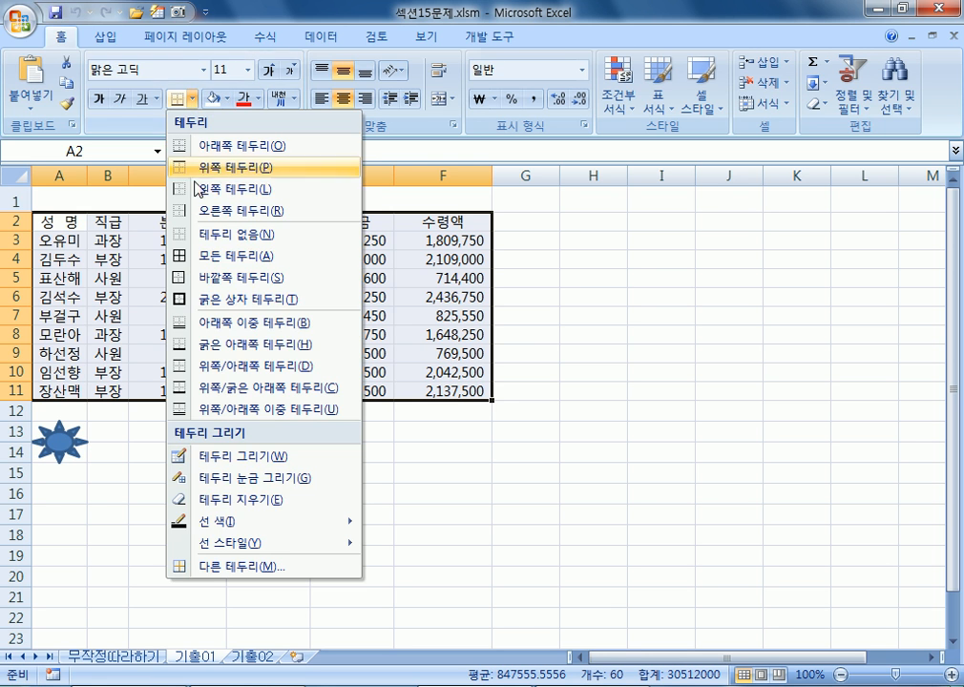
click(200, 272)
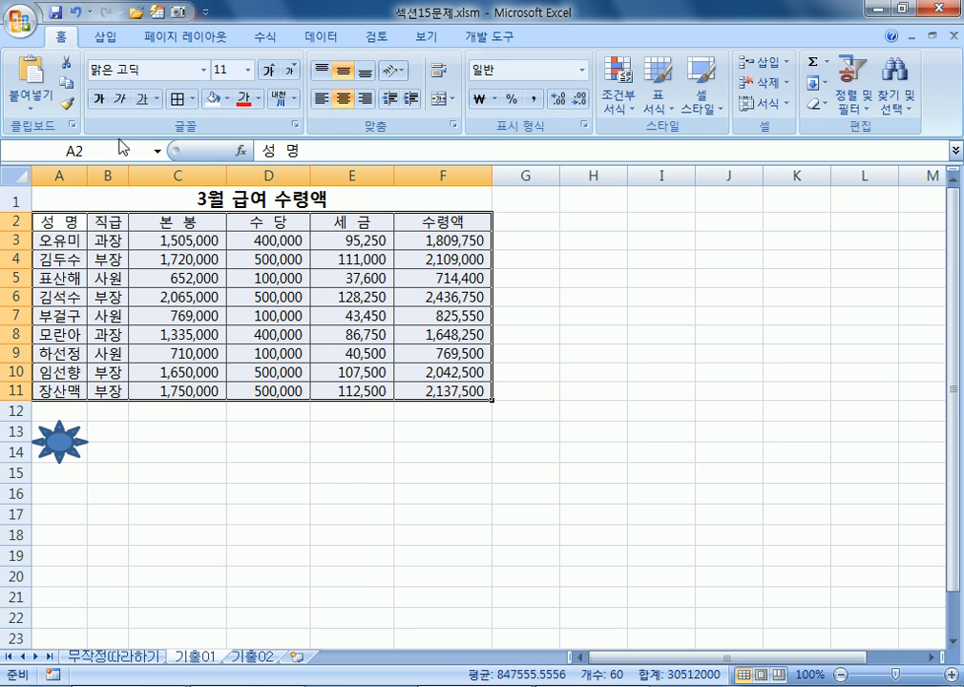
click(193, 98)
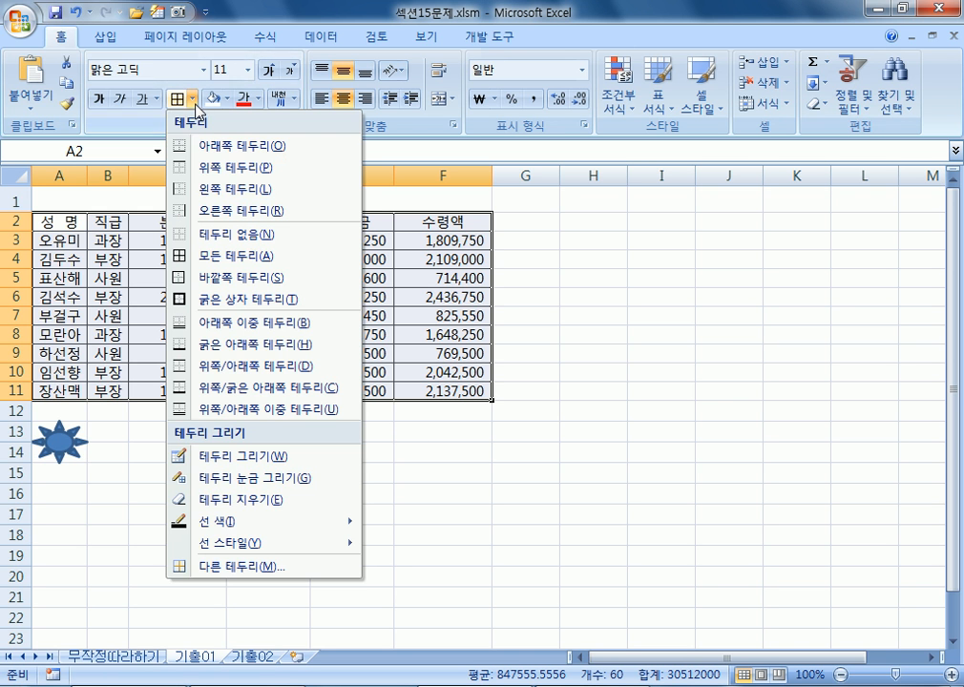
click(214, 236)
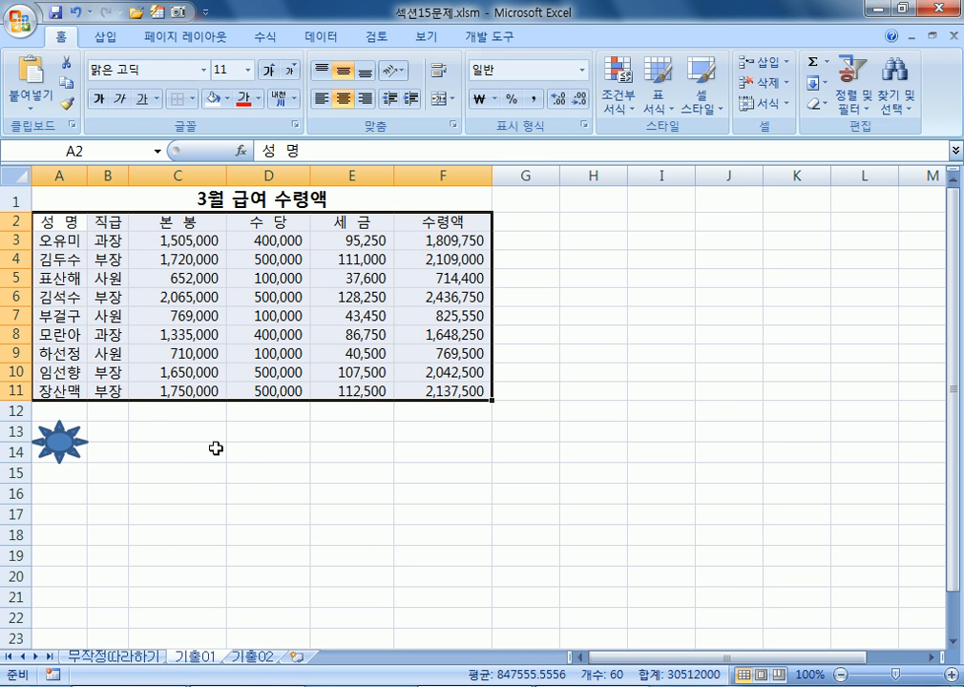
click(192, 98)
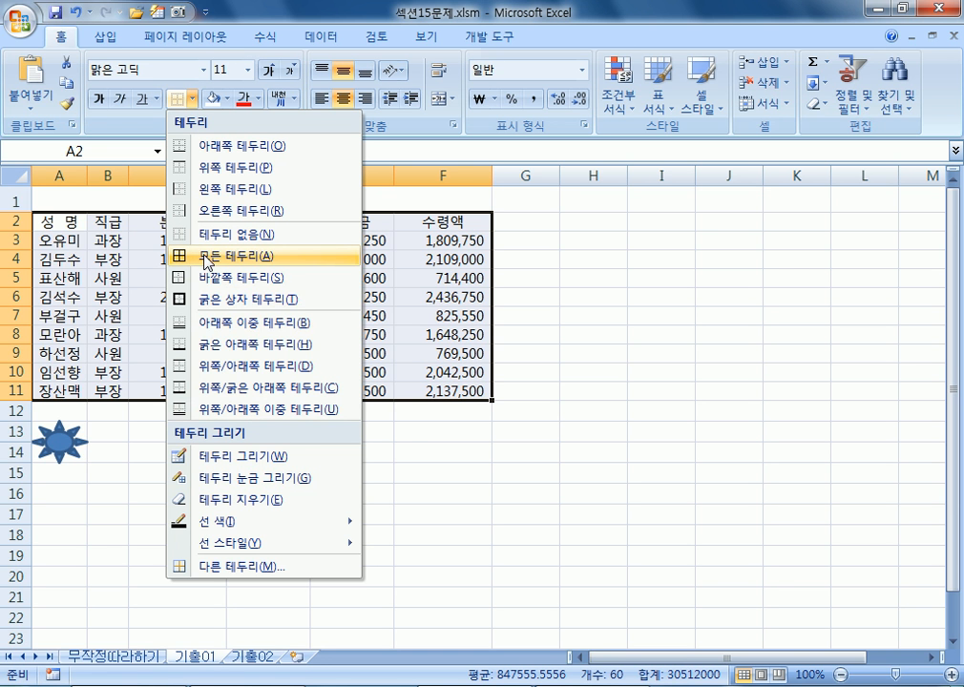
click(389, 416)
click(420, 493)
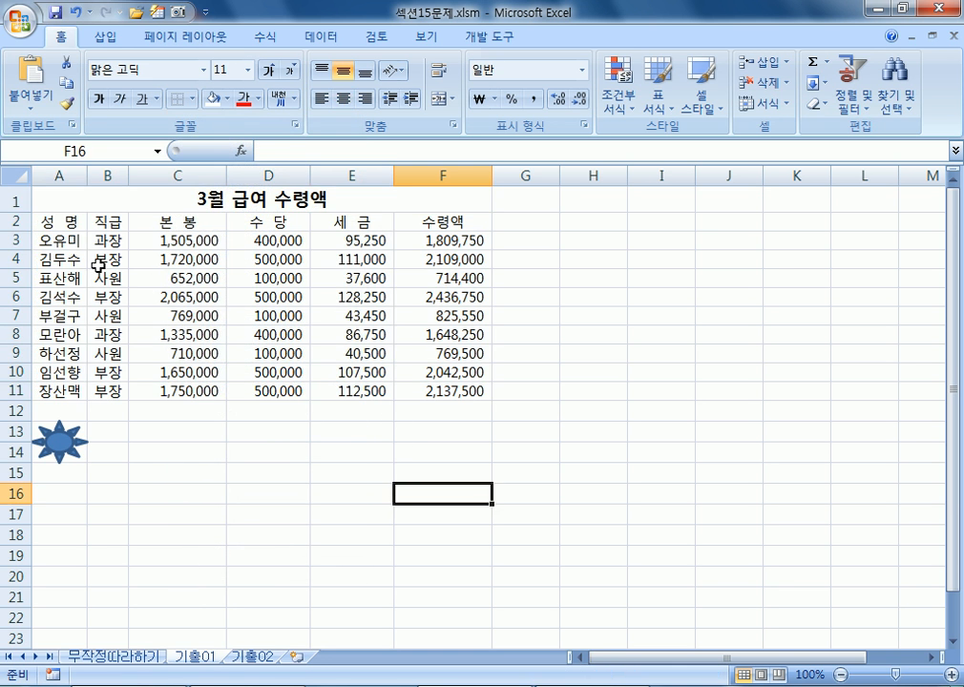
Apply thin solid red outline and inside borders to the salary table A2:F11
drag(67, 221, 429, 389)
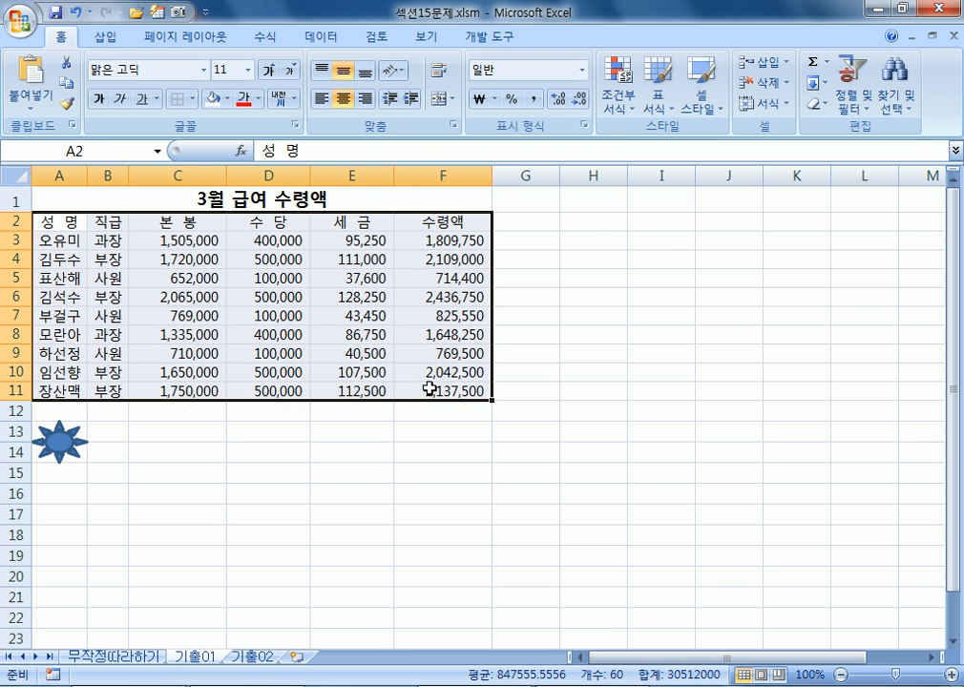
key(ctrl+1)
click(539, 95)
click(587, 95)
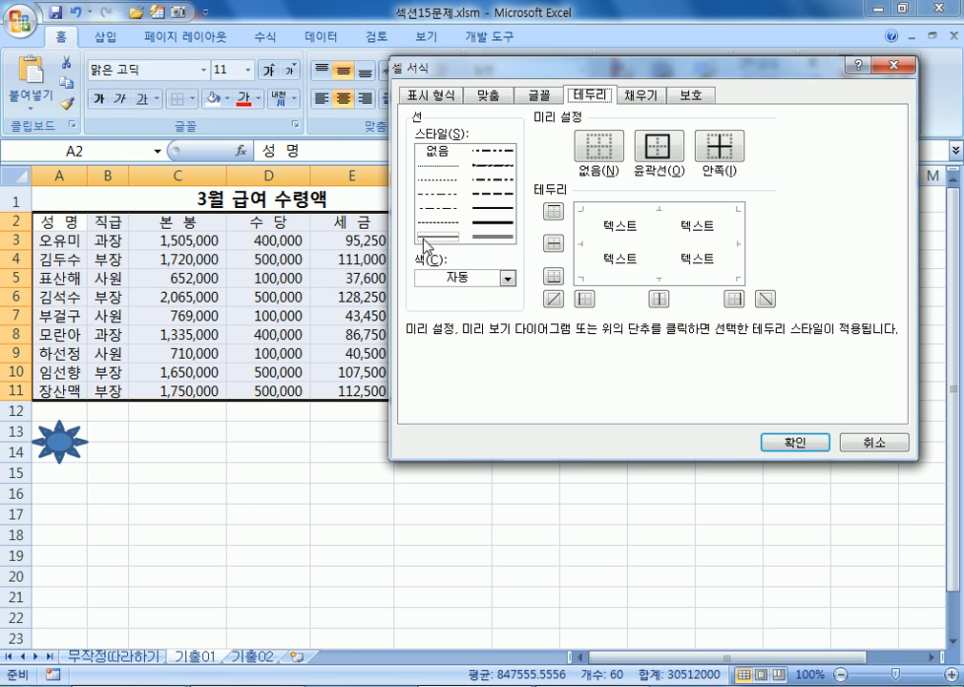
click(484, 280)
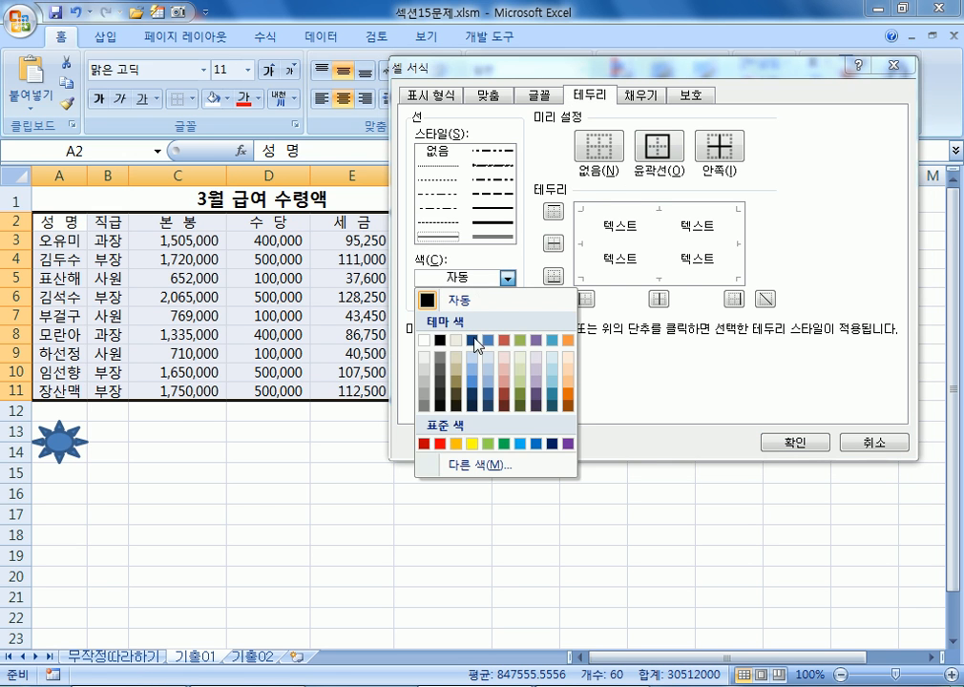
click(449, 445)
click(653, 145)
click(718, 144)
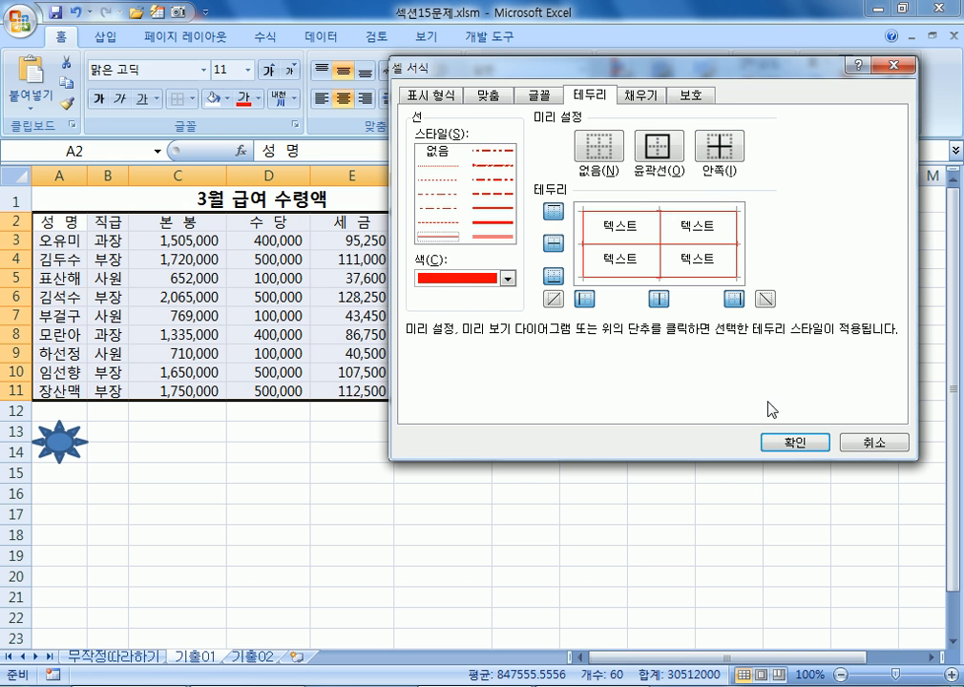
click(790, 442)
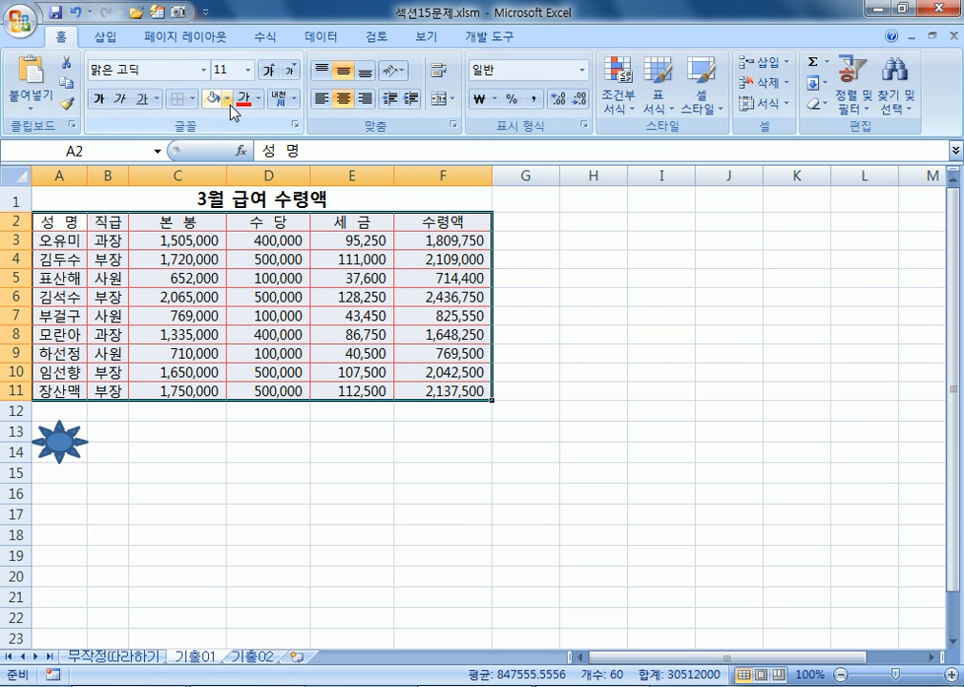
Clear the red borders from A2:F11, try 모든 테두리 on the table, and remove the borders again with 테두리 없음
click(193, 98)
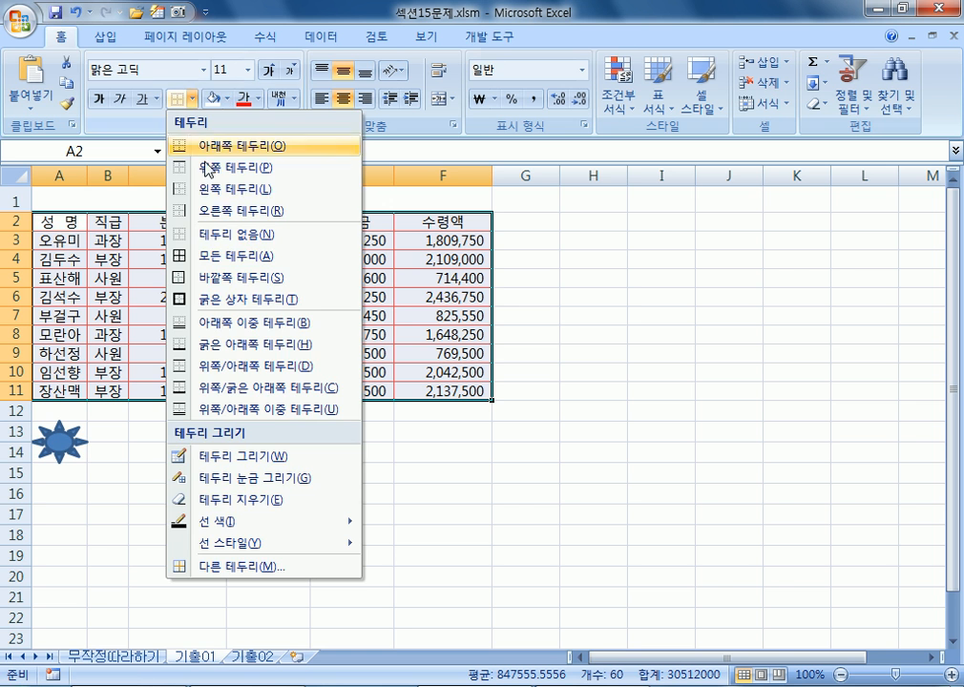
click(207, 234)
click(193, 98)
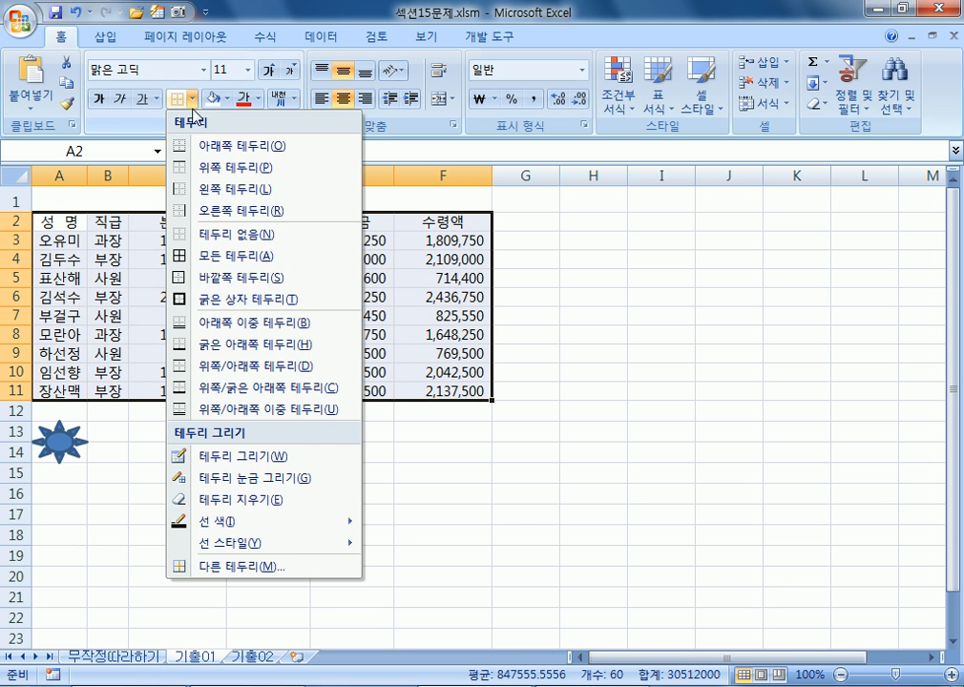
click(205, 257)
click(193, 98)
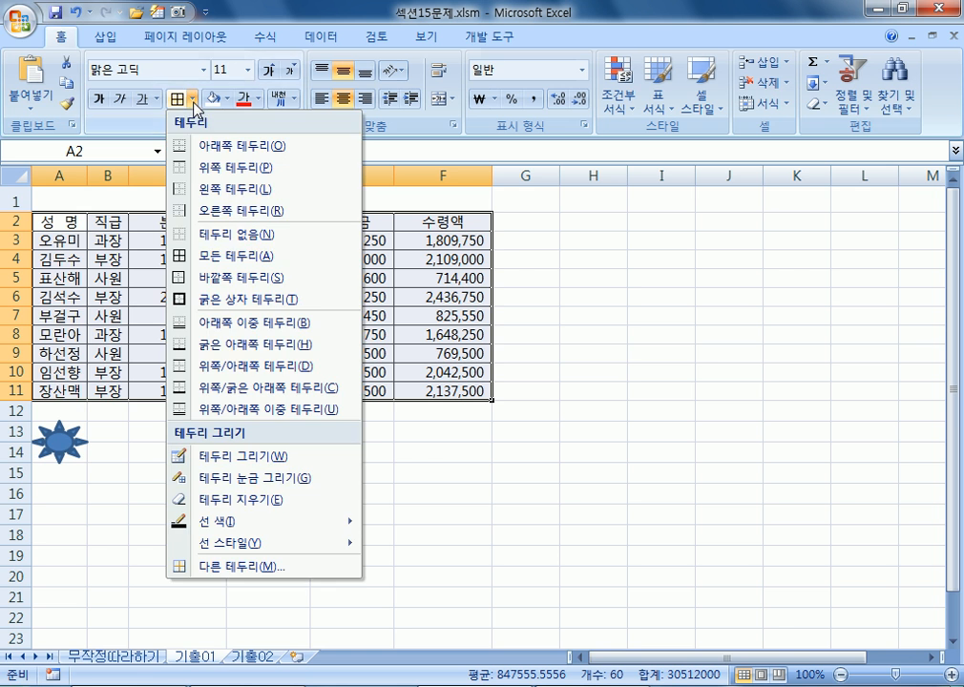
click(210, 235)
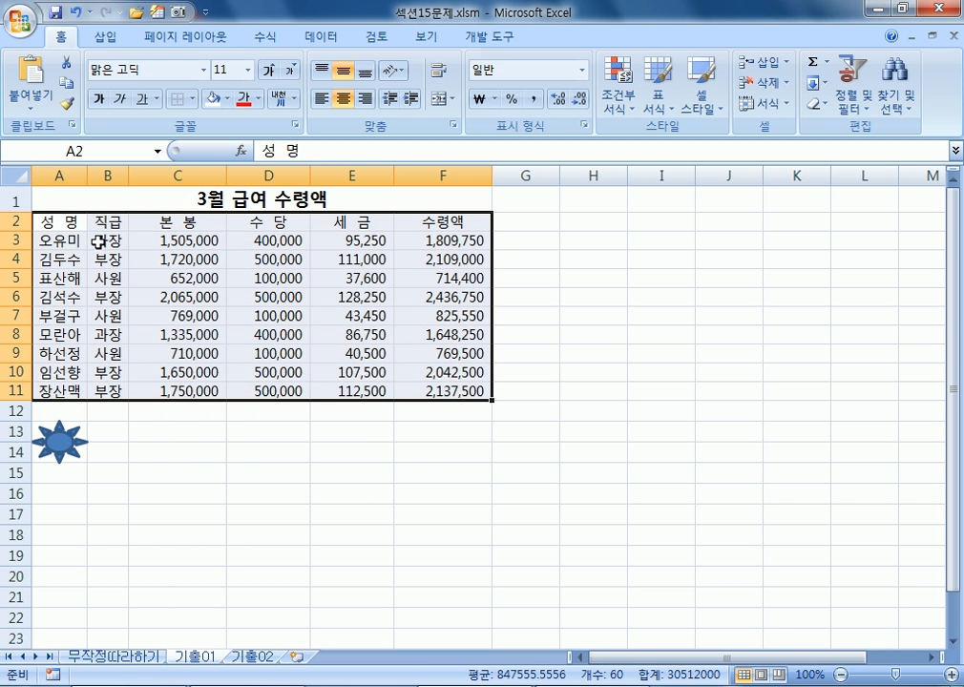
click(86, 198)
click(125, 478)
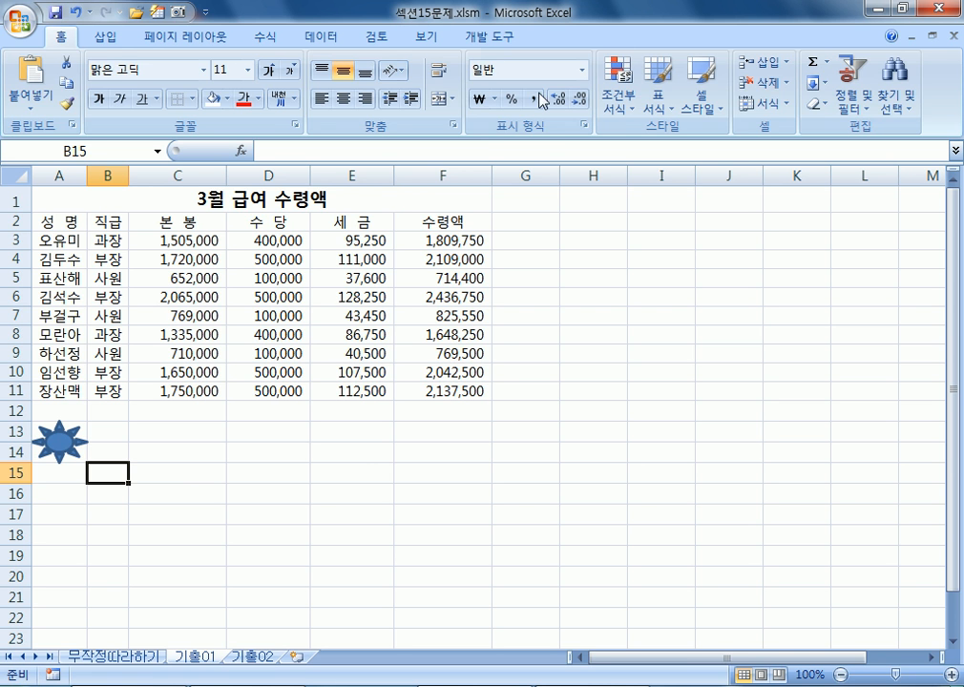
Open the settings for recording a new macro and try C as its shortcut letter, then clear it
click(481, 42)
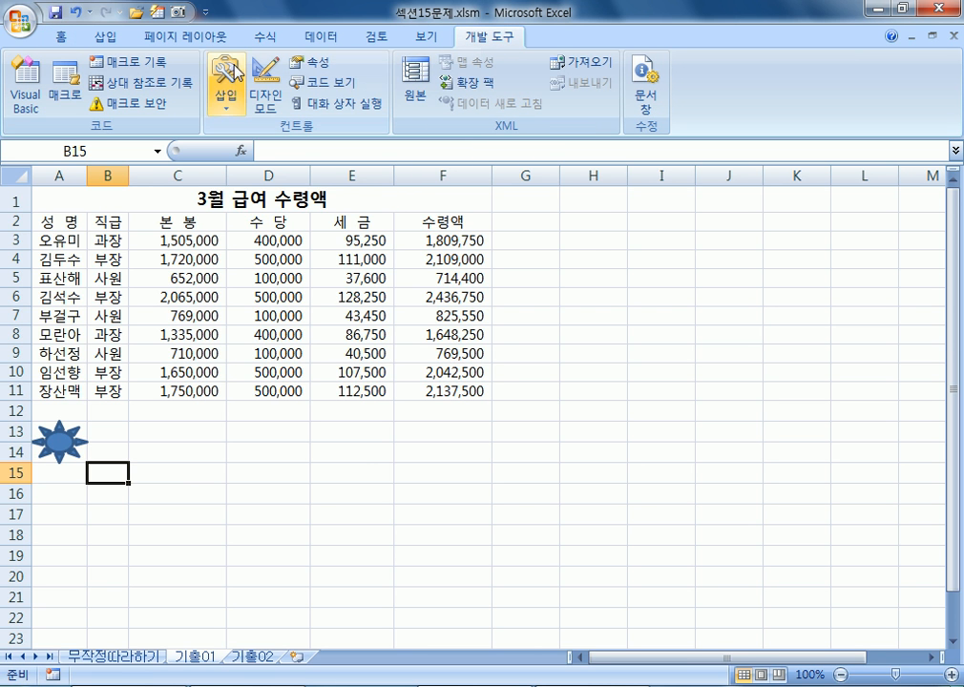
click(158, 69)
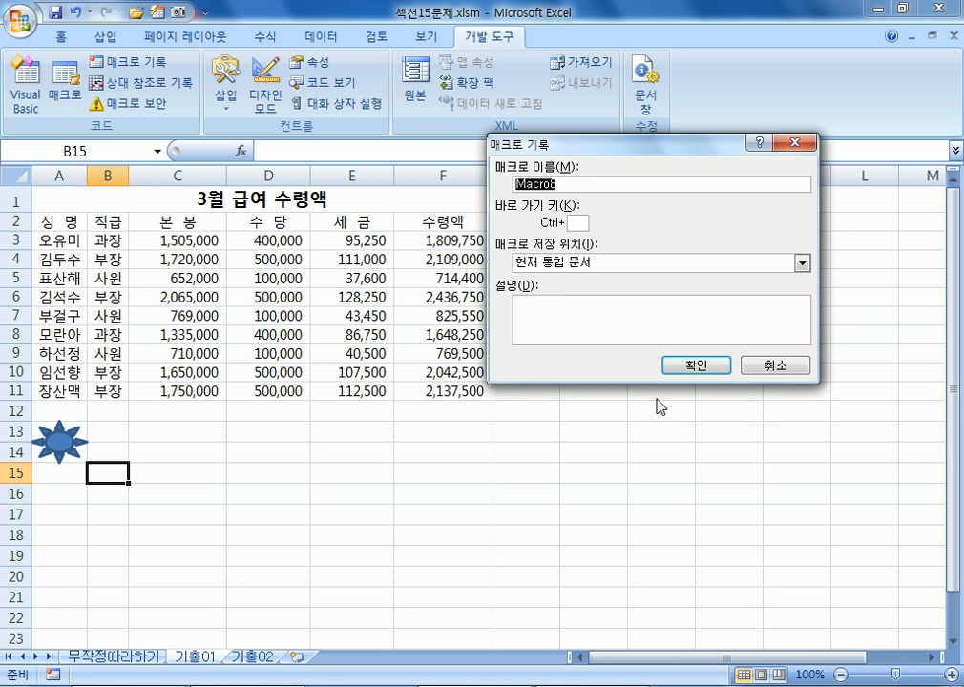
key(Tab)
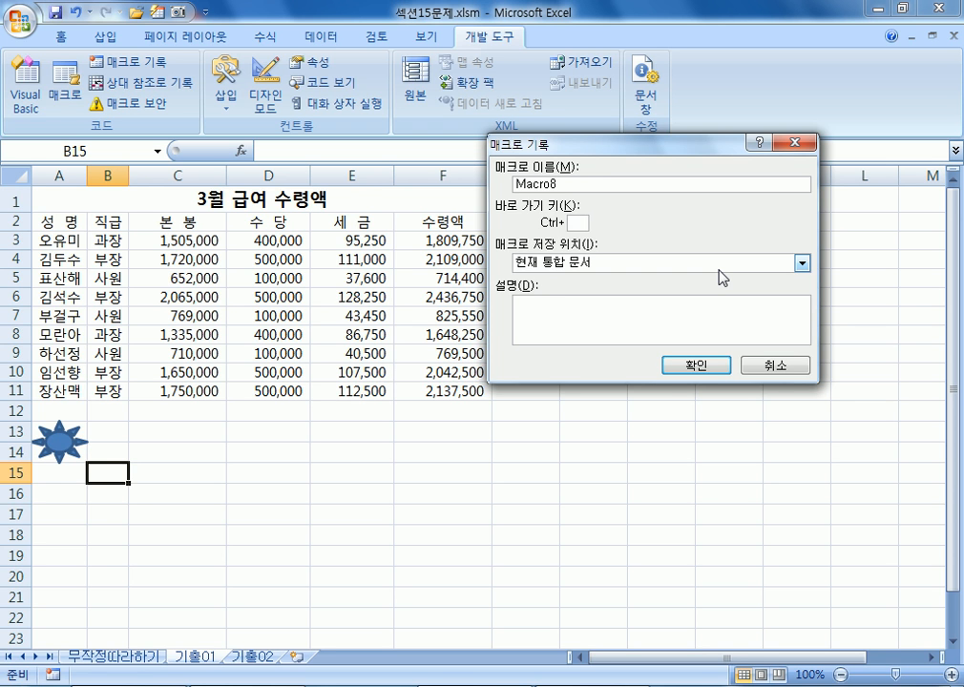
text(C)
key(BackSpace)
text(C)
key(BackSpace)
text(c)
key(BackSpace)
click(680, 365)
Name the new macro 서식 and start recording it in the current workbook
drag(591, 188, 448, 173)
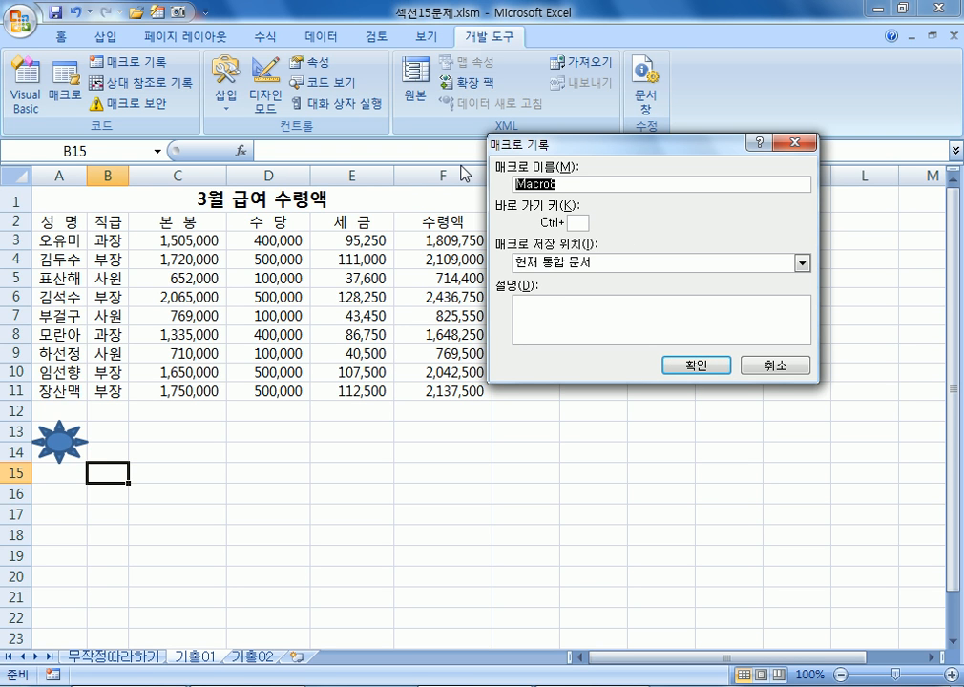
text(tjtlr)
key(shift+Home)
text(서식)
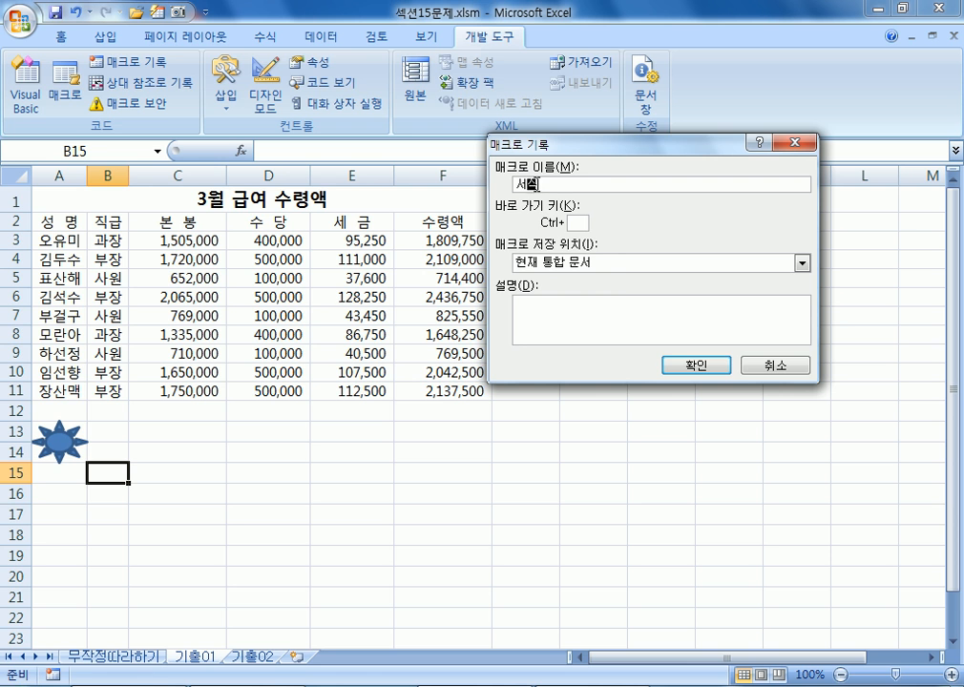
click(681, 374)
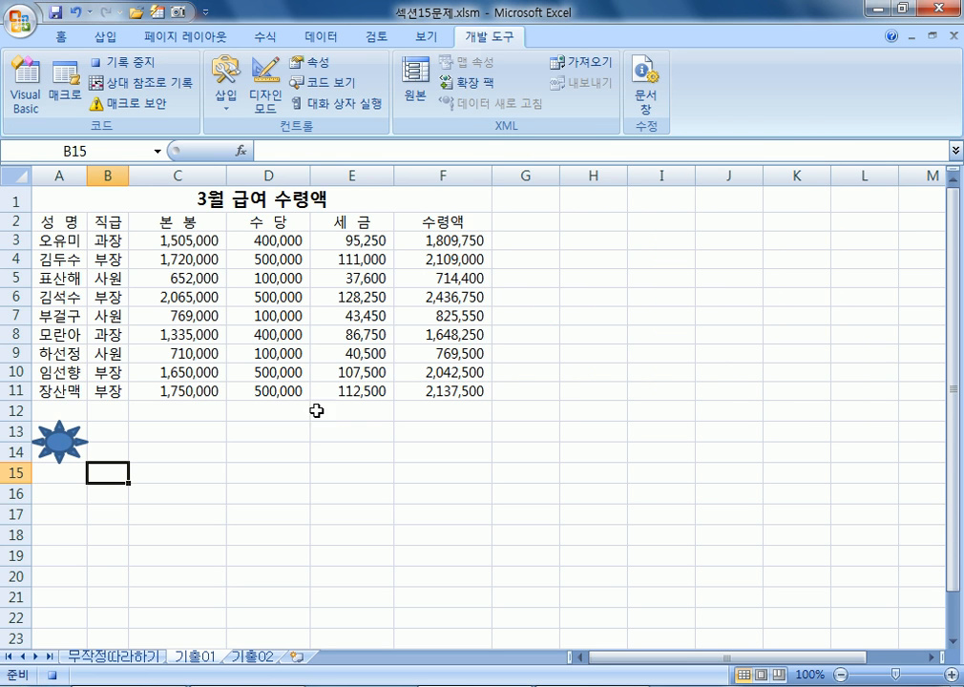
Record applying 모든 테두리 to the salary table A2:F11, stop the recording, and deselect the table
drag(60, 224, 425, 392)
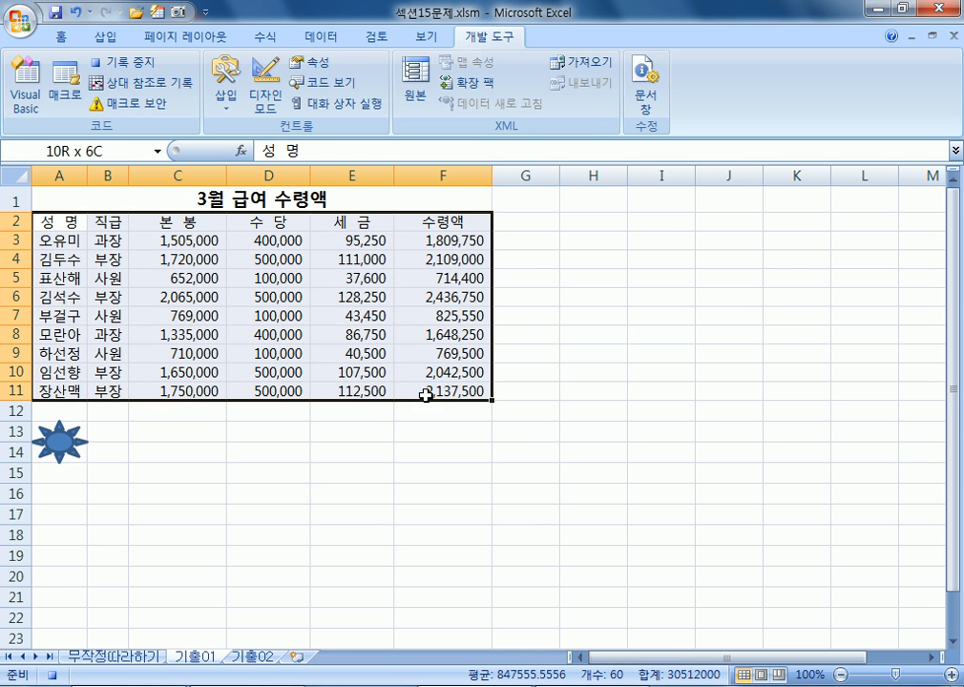
click(63, 36)
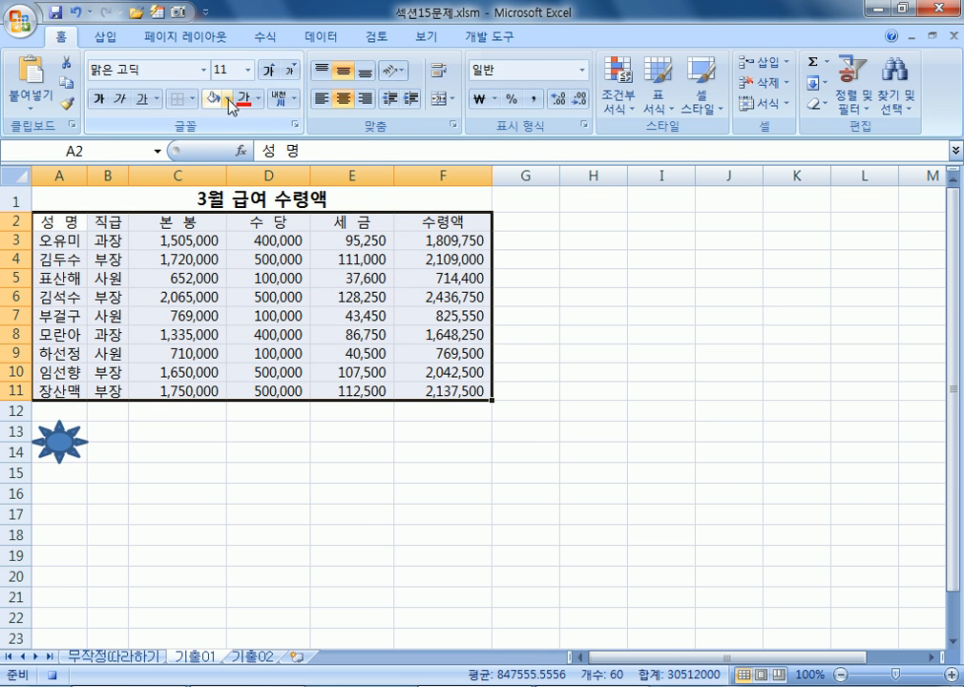
click(194, 99)
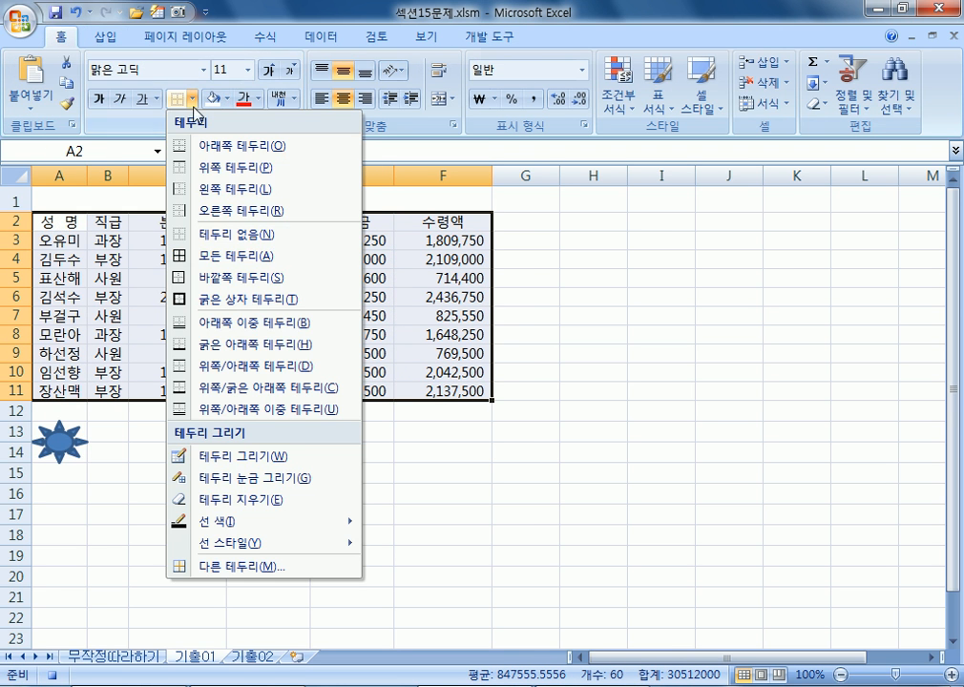
click(214, 266)
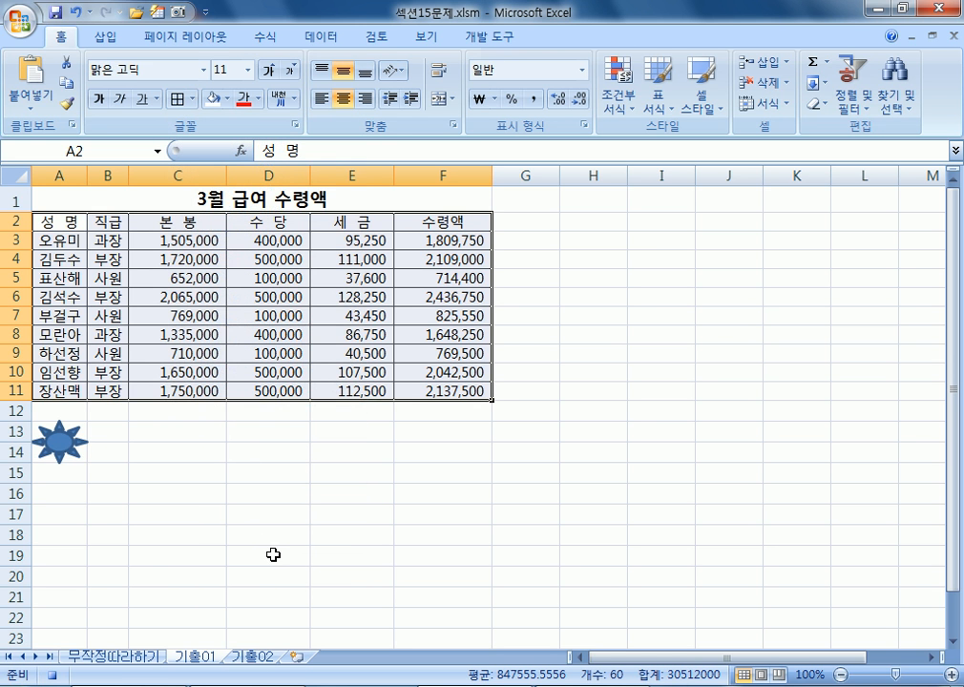
click(486, 38)
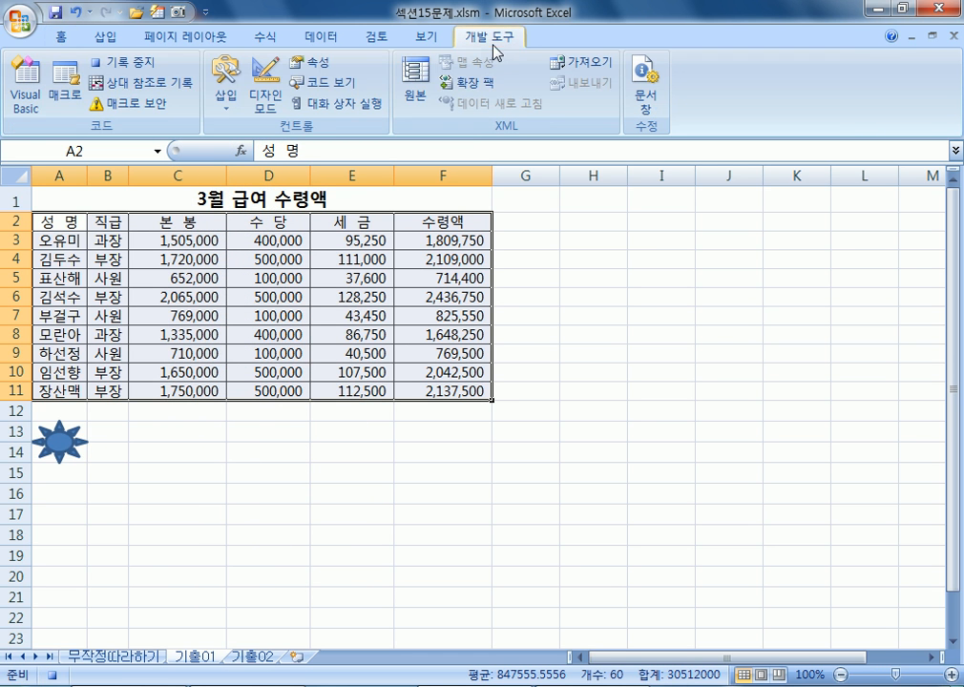
click(135, 67)
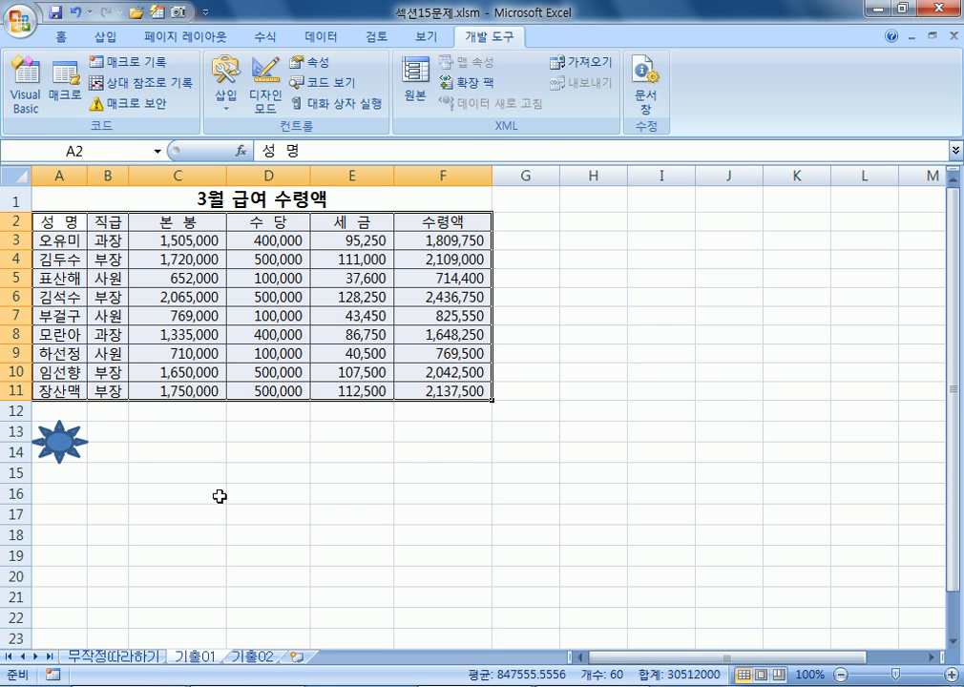
click(220, 495)
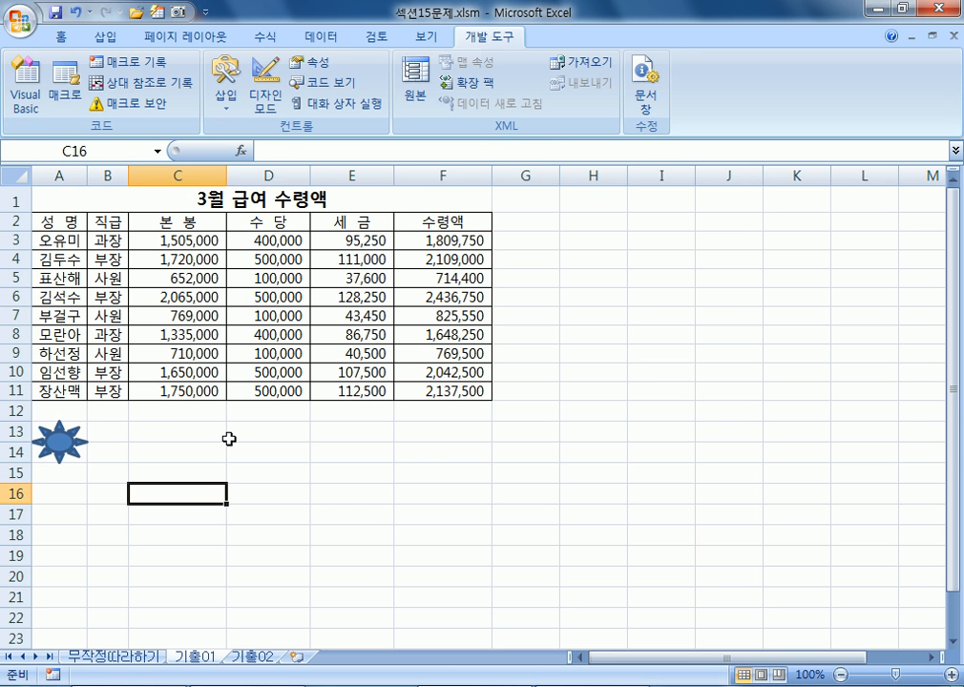
Draw a bevel (빗면) shape that fills cells C13:C14, about 2.75 cm wide and 1.16 cm high
drag(153, 430, 181, 462)
click(103, 37)
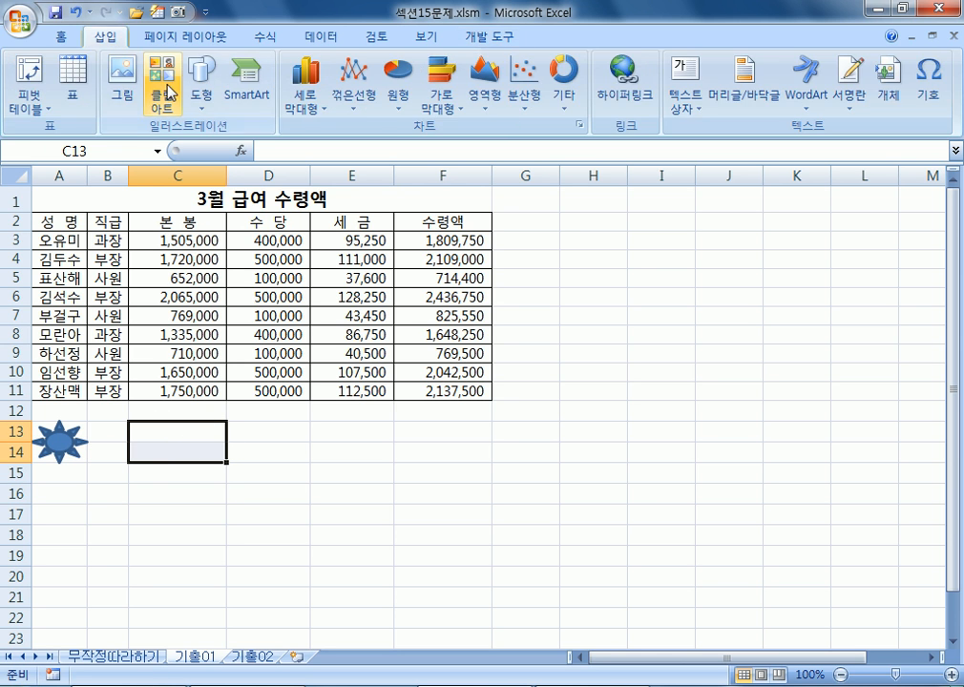
click(200, 91)
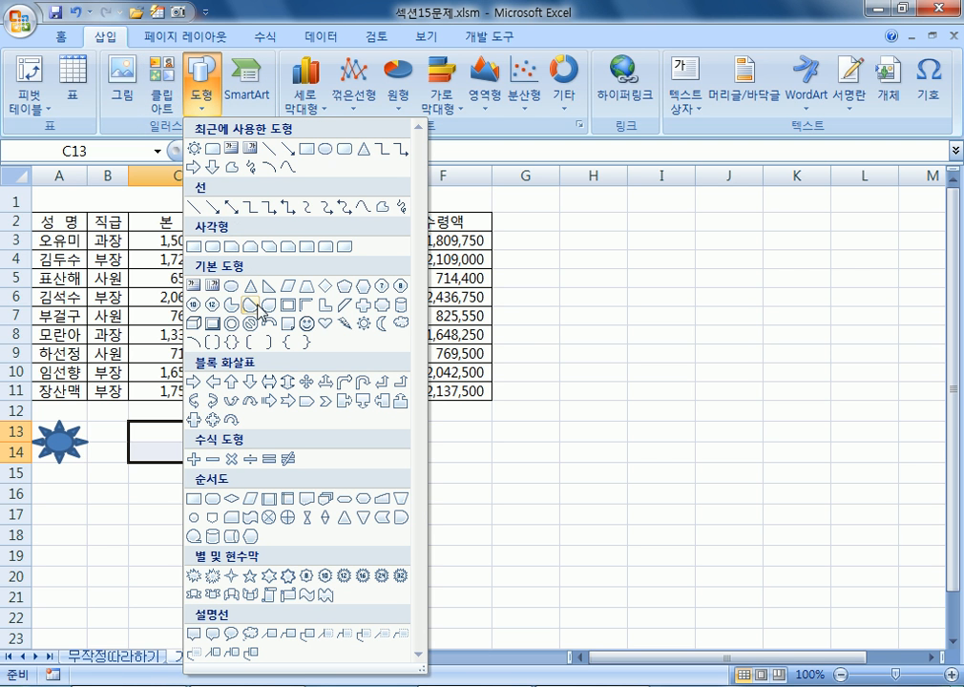
click(217, 334)
drag(124, 423, 195, 446)
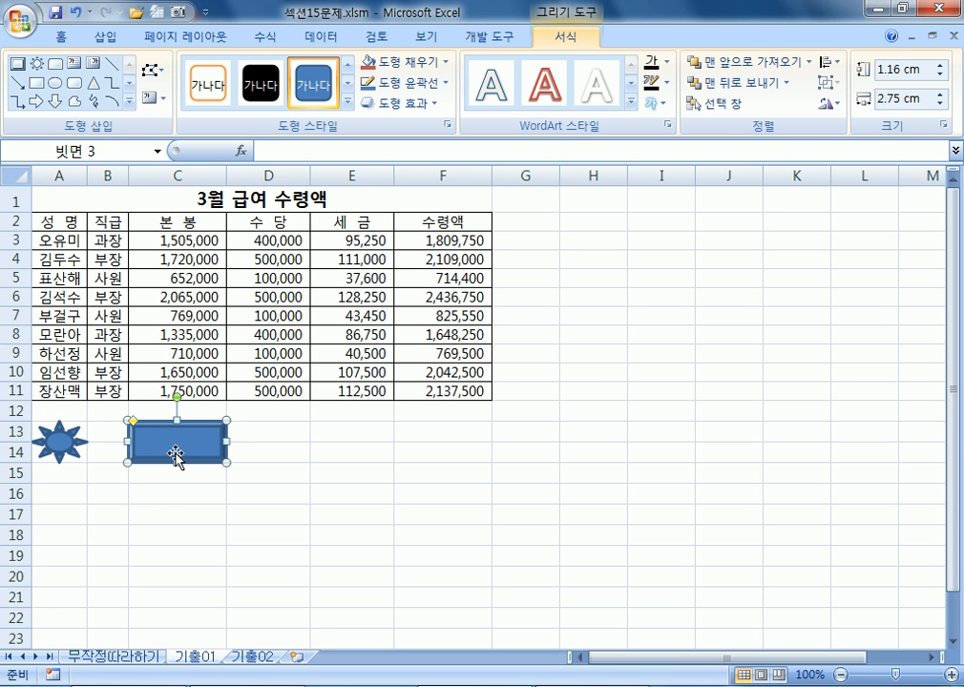
text(서식)
key(BackSpace)
key(BackSpace)
key(BackSpace)
key(BackSpace)
drag(513, 487, 511, 479)
Remove all borders from the salary table A2:F11 with 테두리 없음 and deselect it
drag(67, 217, 443, 389)
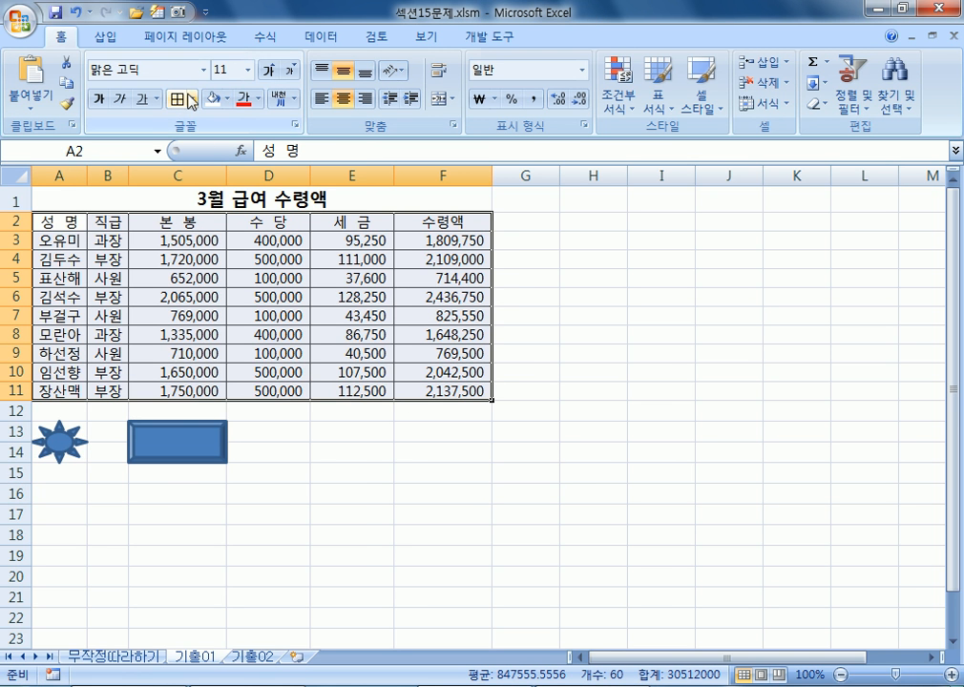
click(190, 98)
click(234, 299)
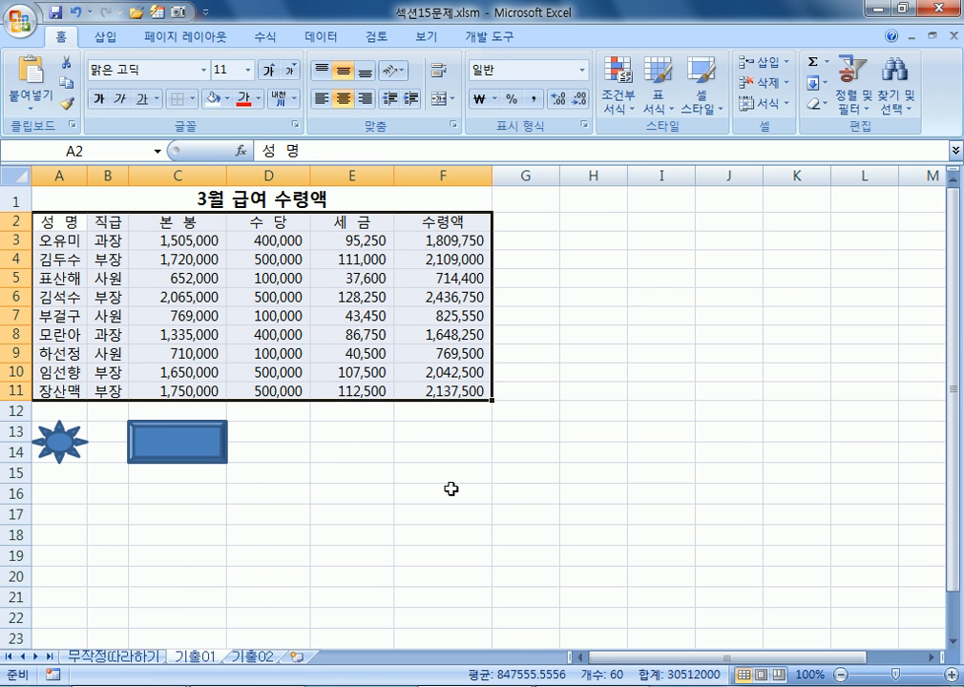
click(491, 36)
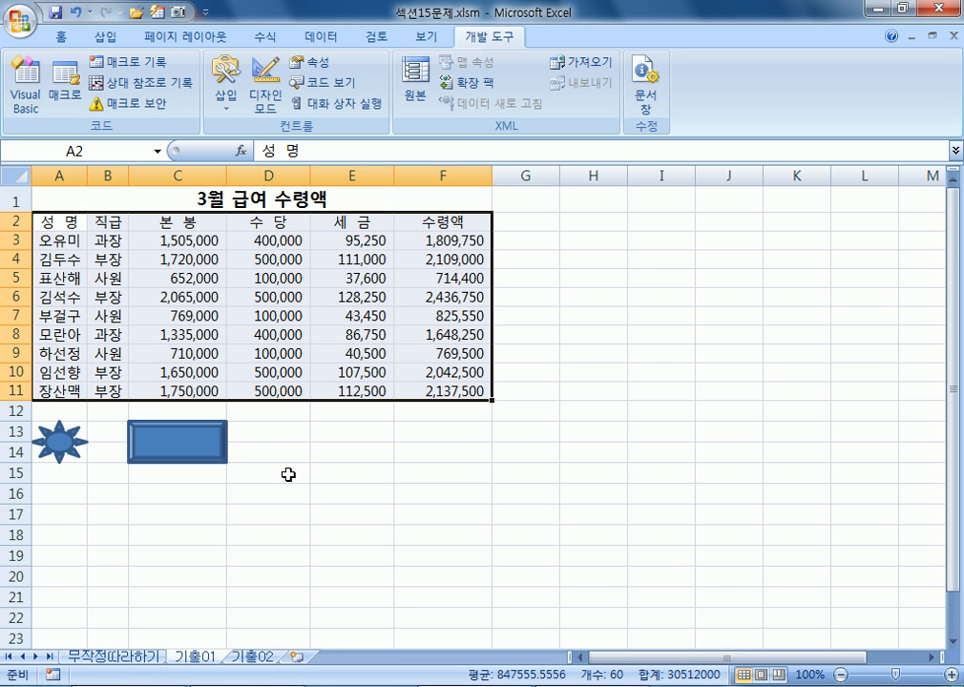
click(288, 474)
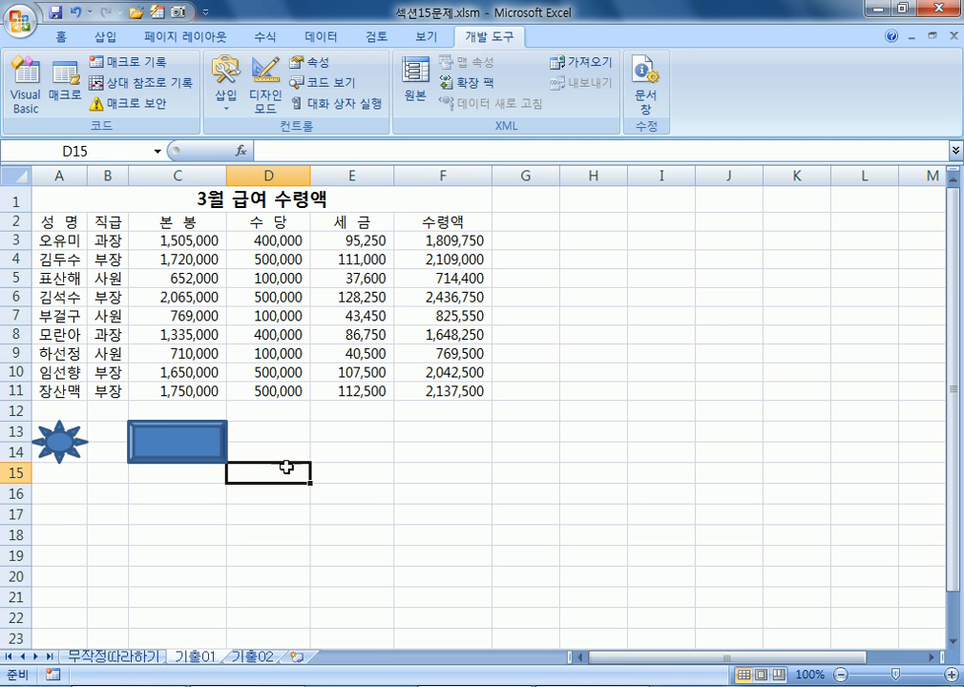
Assign the 서식 macro to the bevel shape and deselect the shape
click(203, 444)
right_click(203, 444)
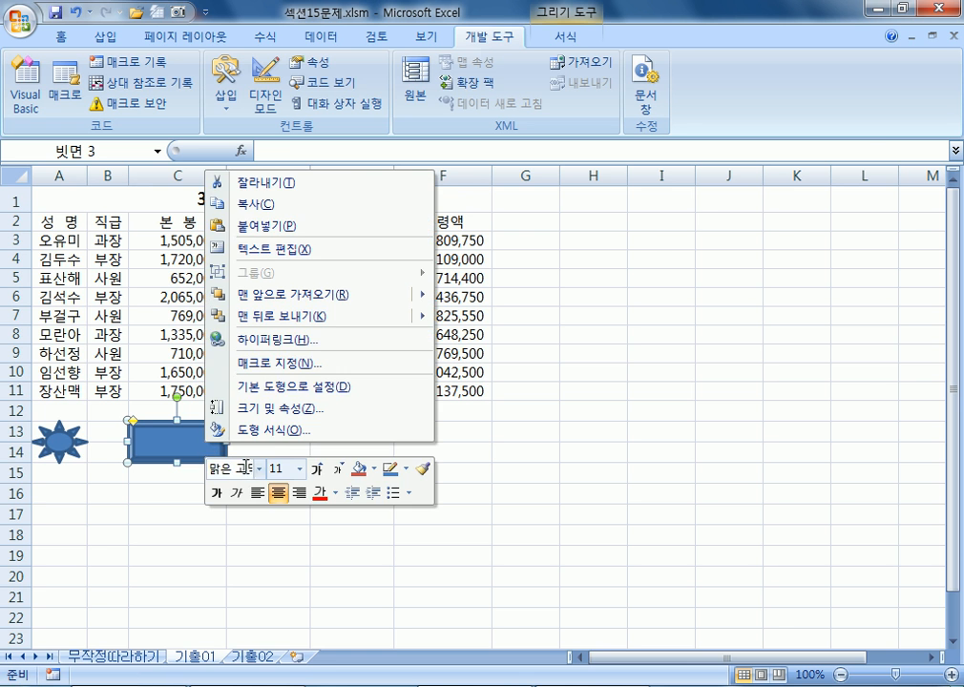
click(274, 366)
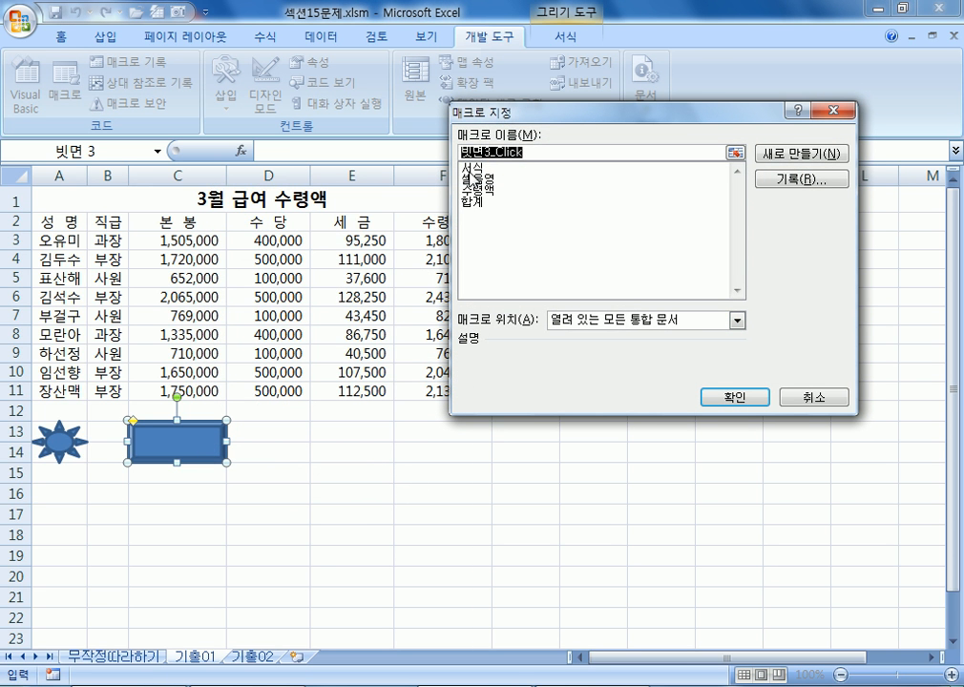
click(472, 168)
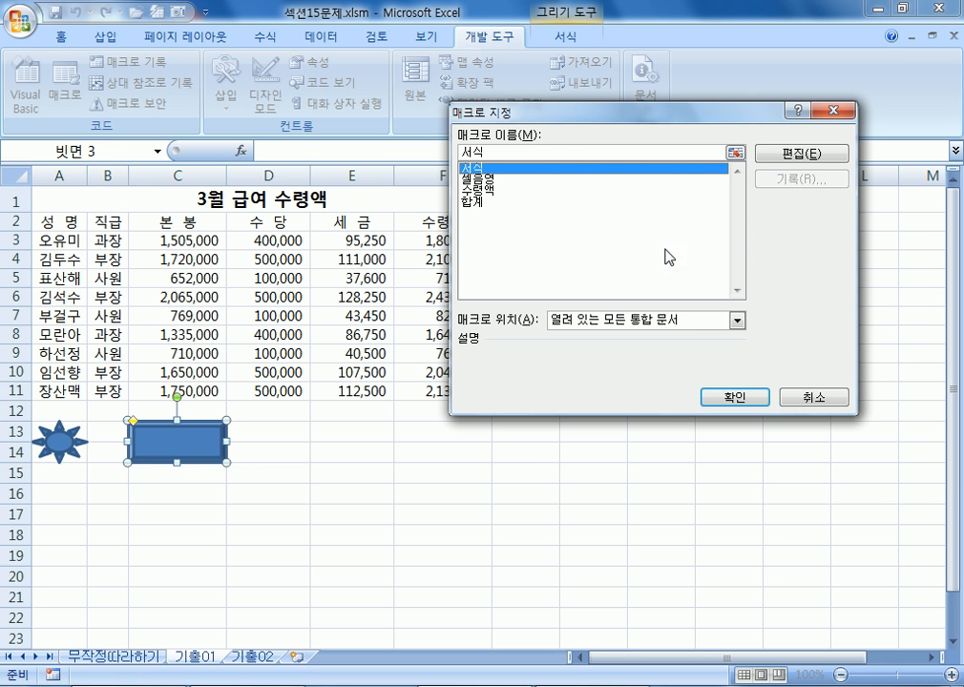
click(732, 397)
click(482, 513)
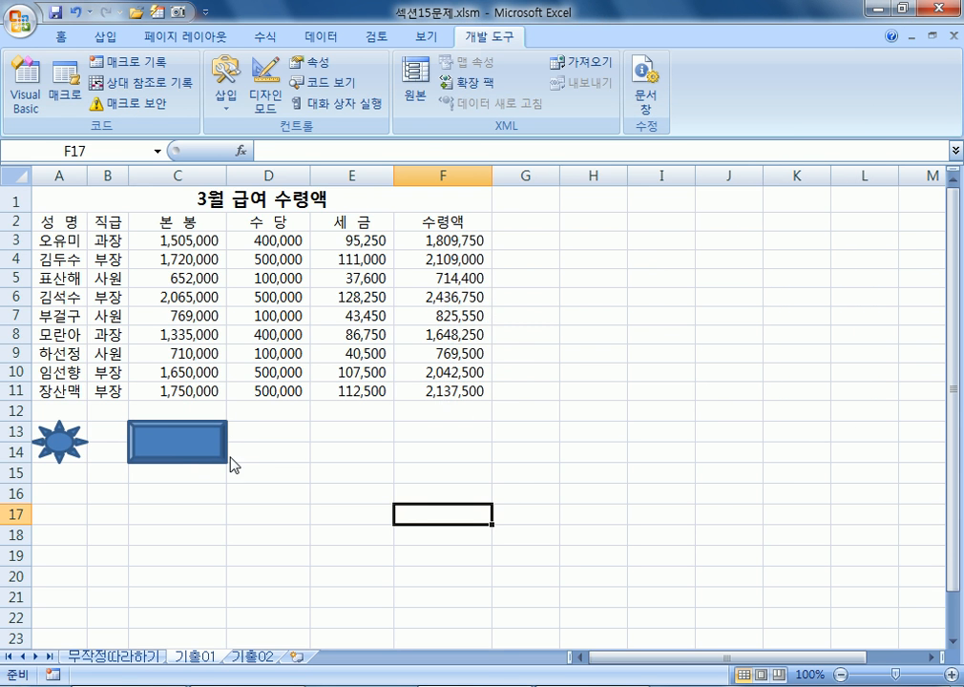
Test the 서식 macro by running it from the bevel shape, clear the table borders, and run it once more
click(201, 454)
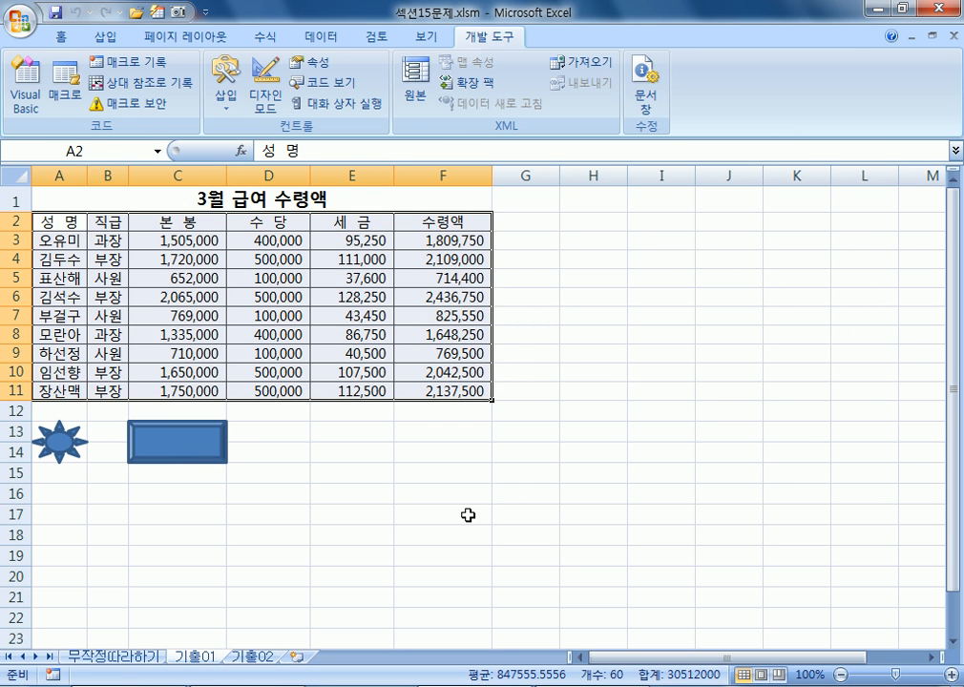
click(77, 40)
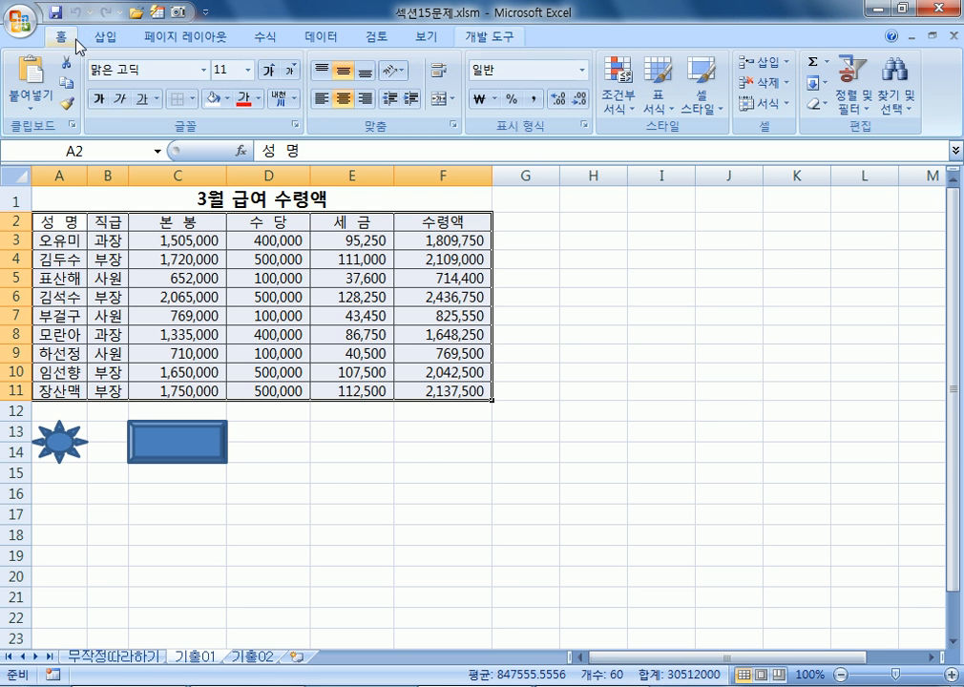
click(181, 98)
click(328, 495)
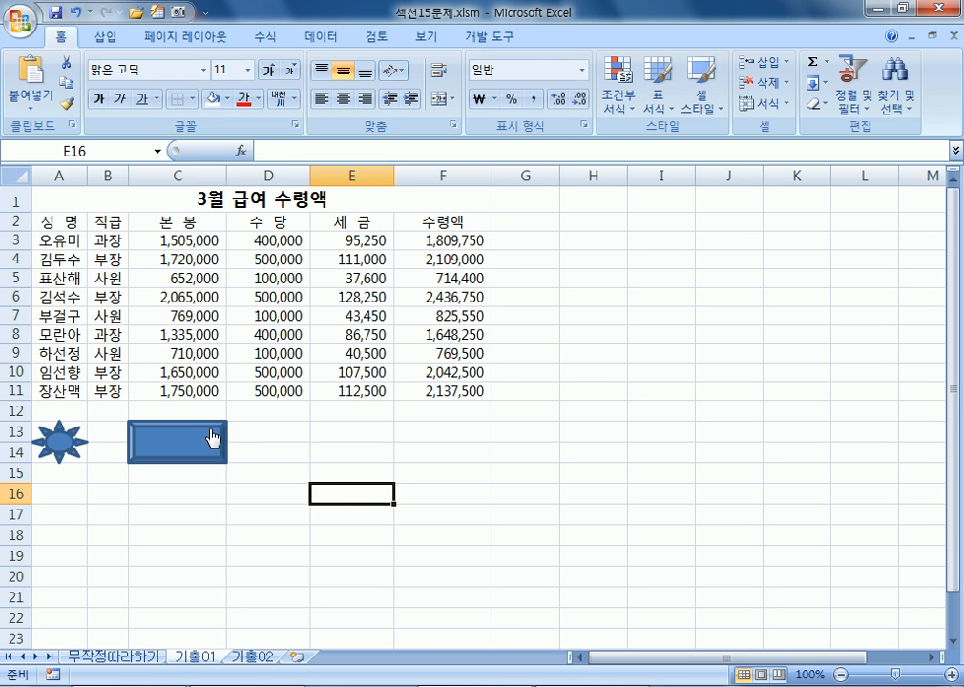
click(605, 297)
click(649, 453)
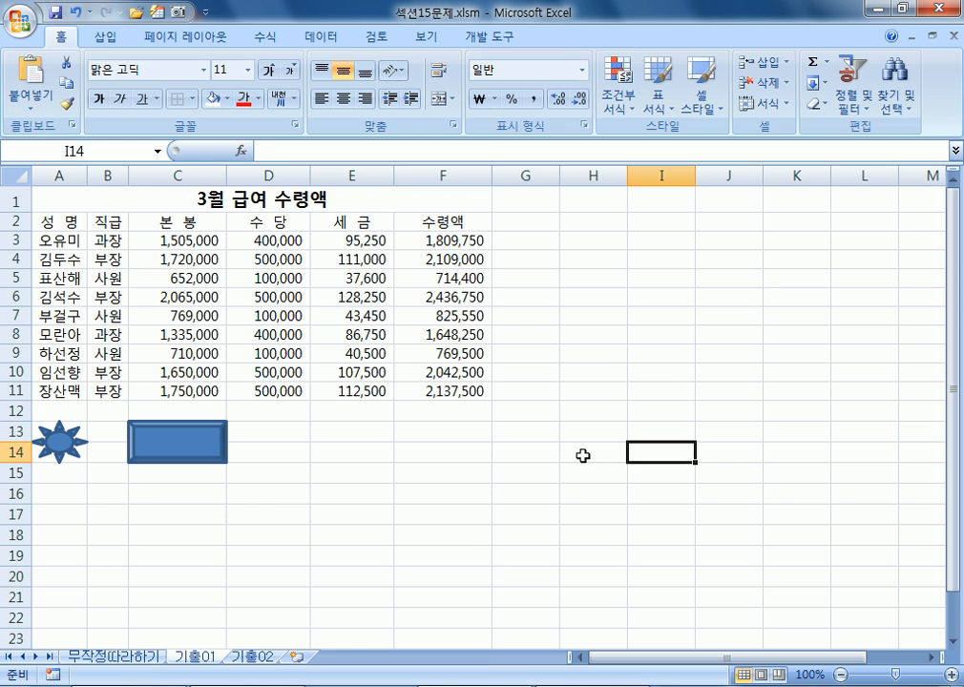
click(226, 438)
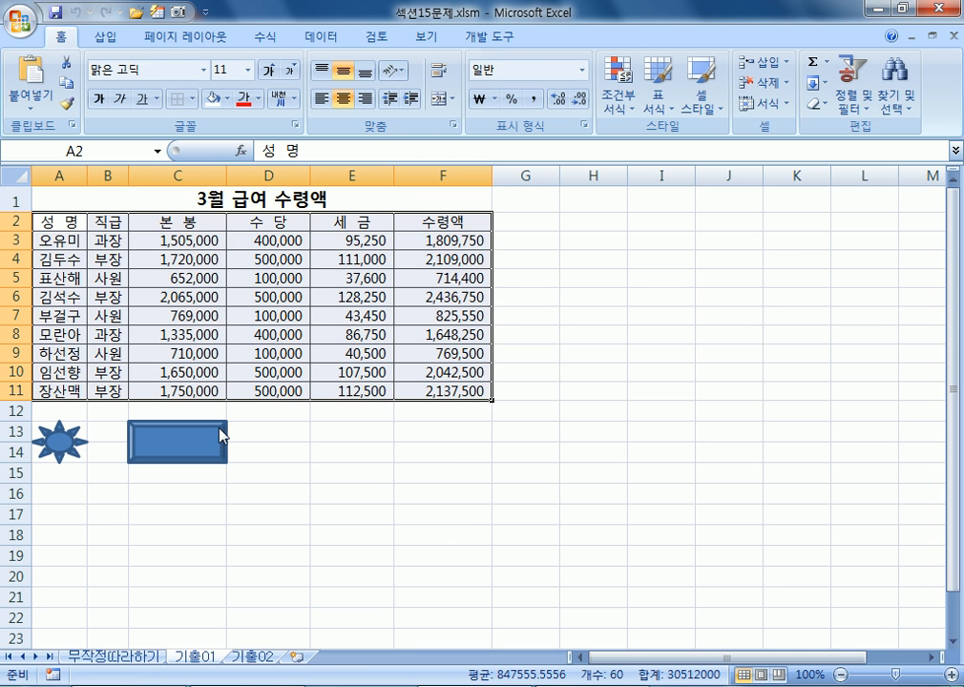
click(467, 536)
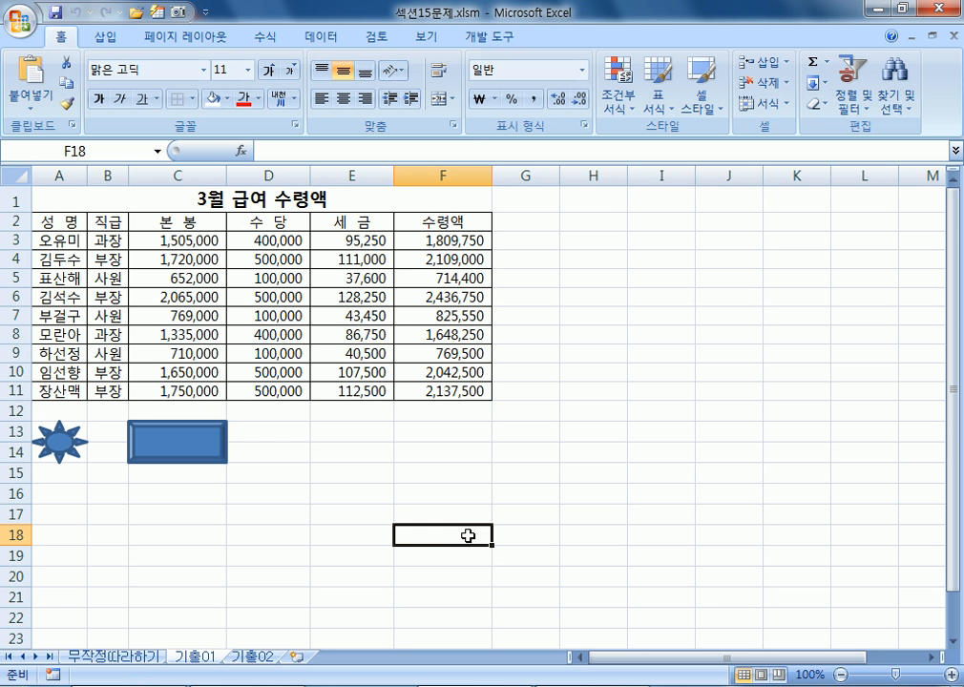
Open the options of the 서식 macro and try to assign the Korean letter ㅊ as its Ctrl shortcut key
click(486, 42)
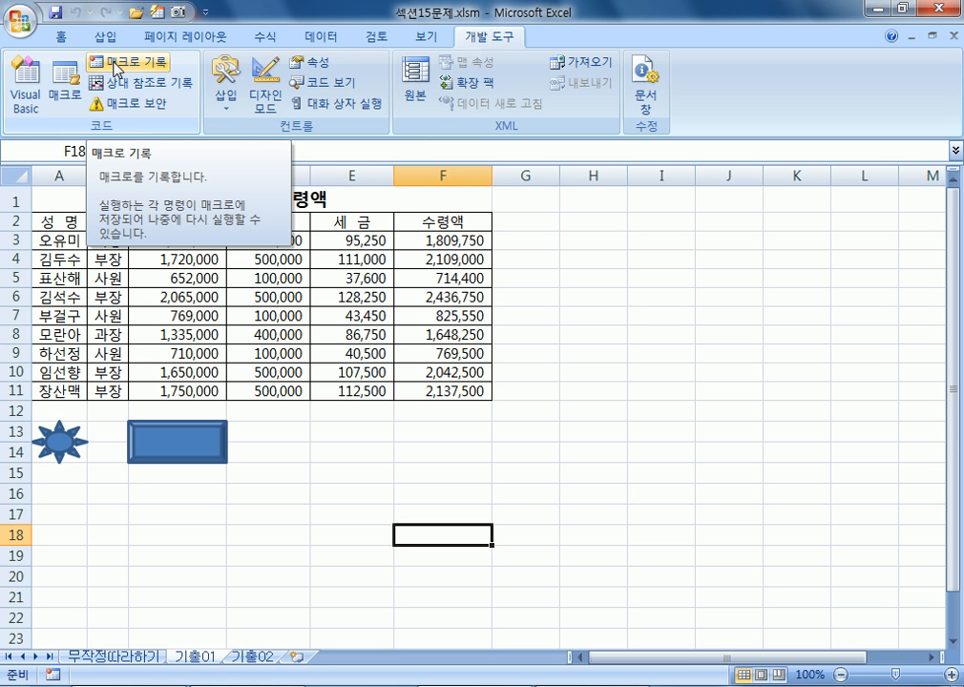
click(65, 86)
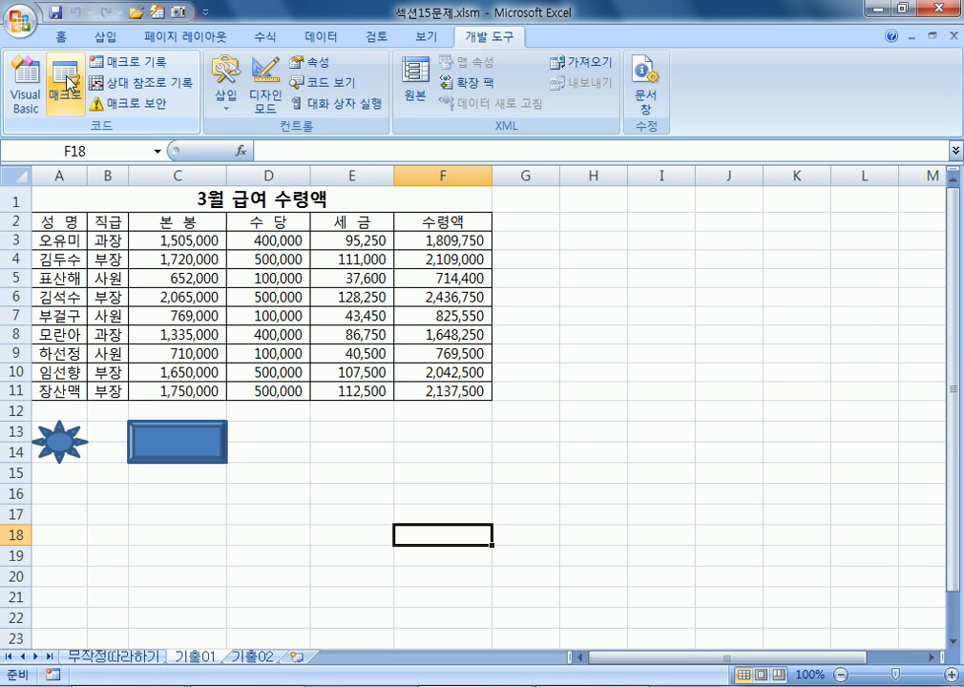
key(Escape)
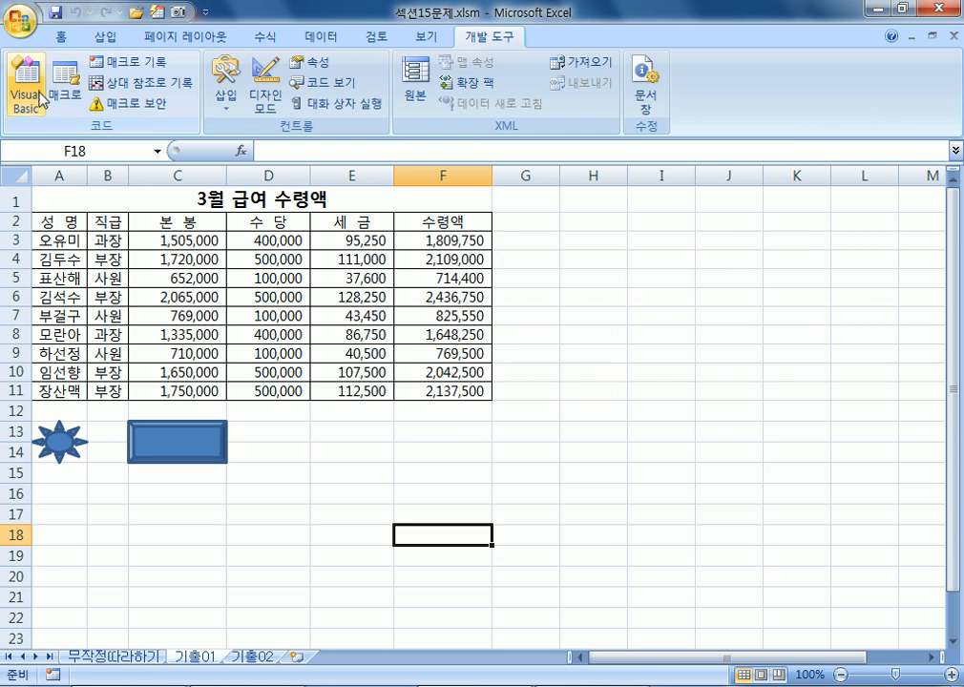
click(67, 91)
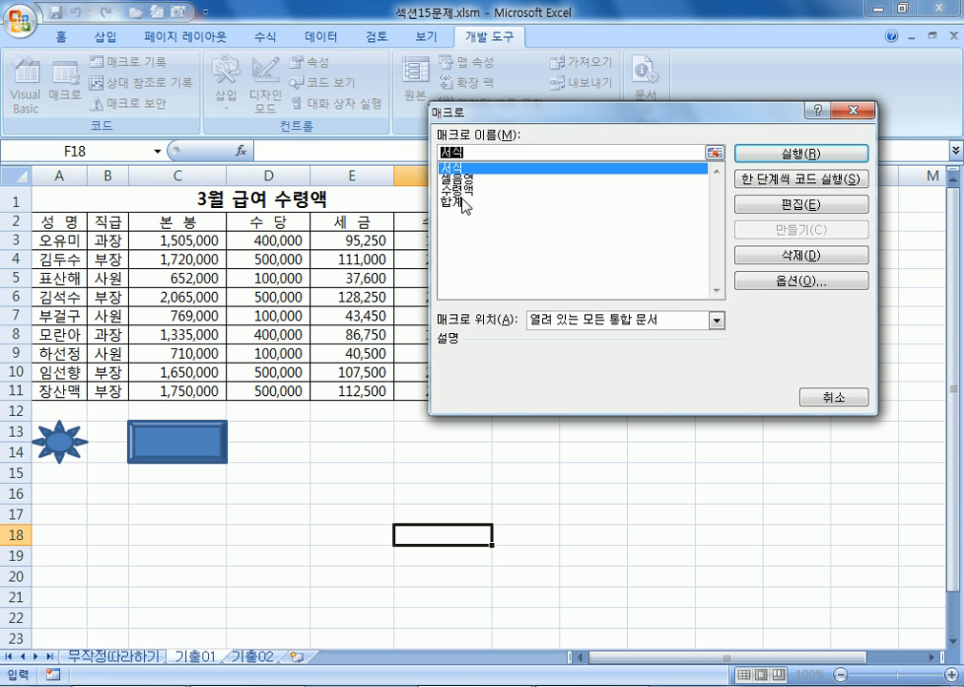
drag(446, 112, 247, 76)
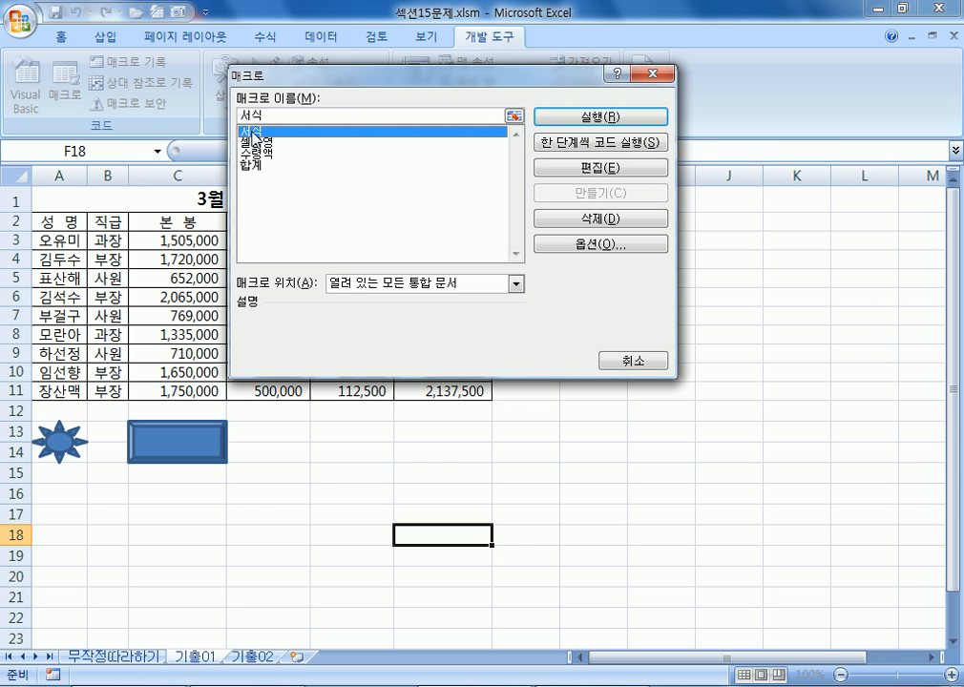
click(598, 247)
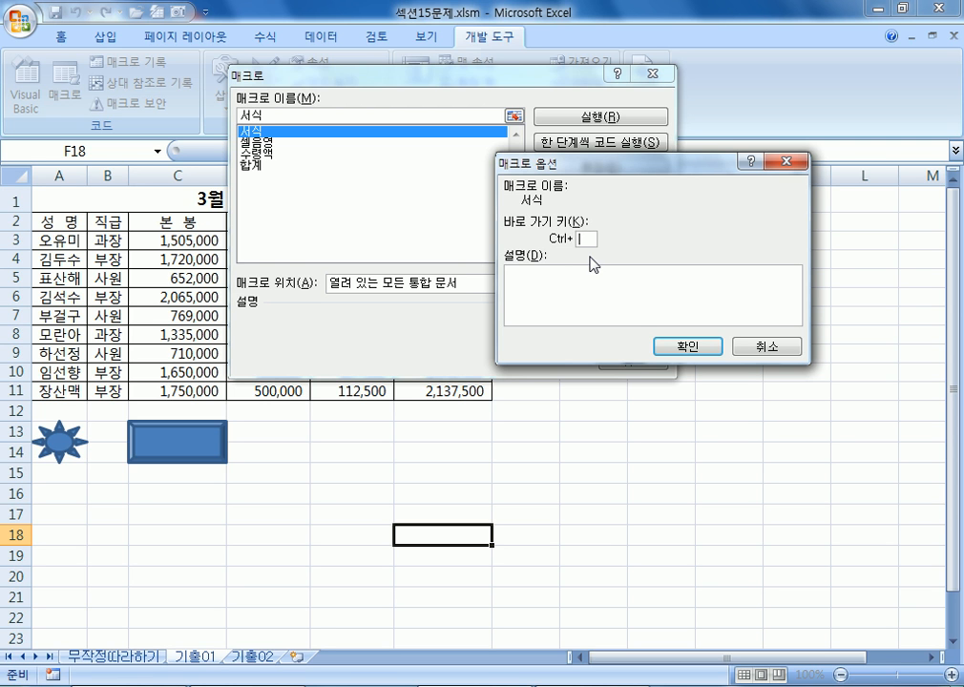
text(ㅊ)
click(690, 280)
click(693, 349)
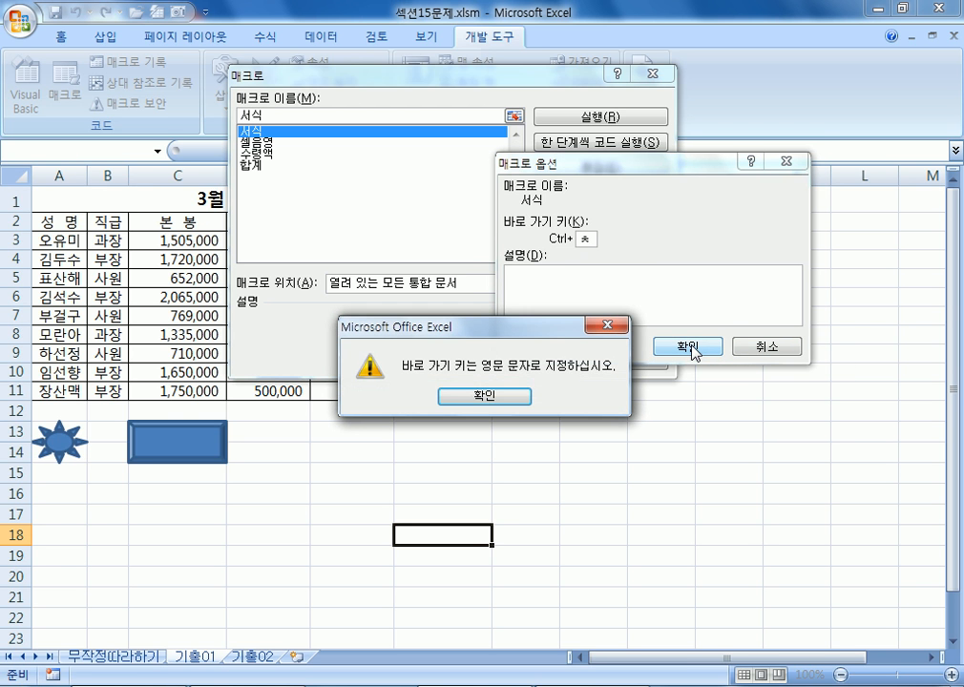
click(521, 399)
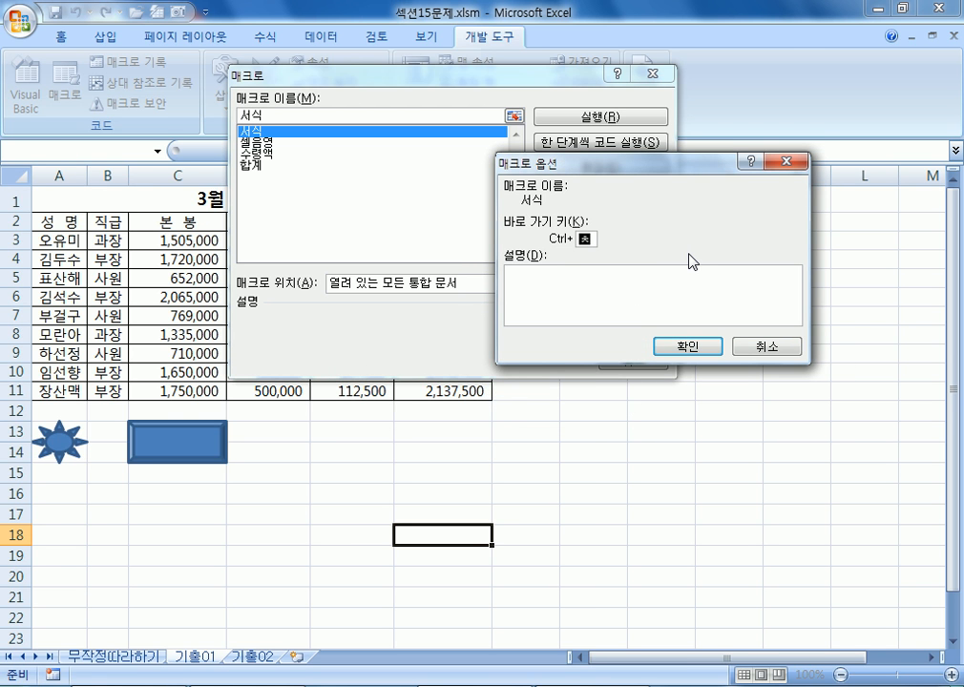
Try uppercase C as the 서식 macro's shortcut key, then set it to Ctrl+c and accept the options
text(C)
key(BackSpace)
text(cC)
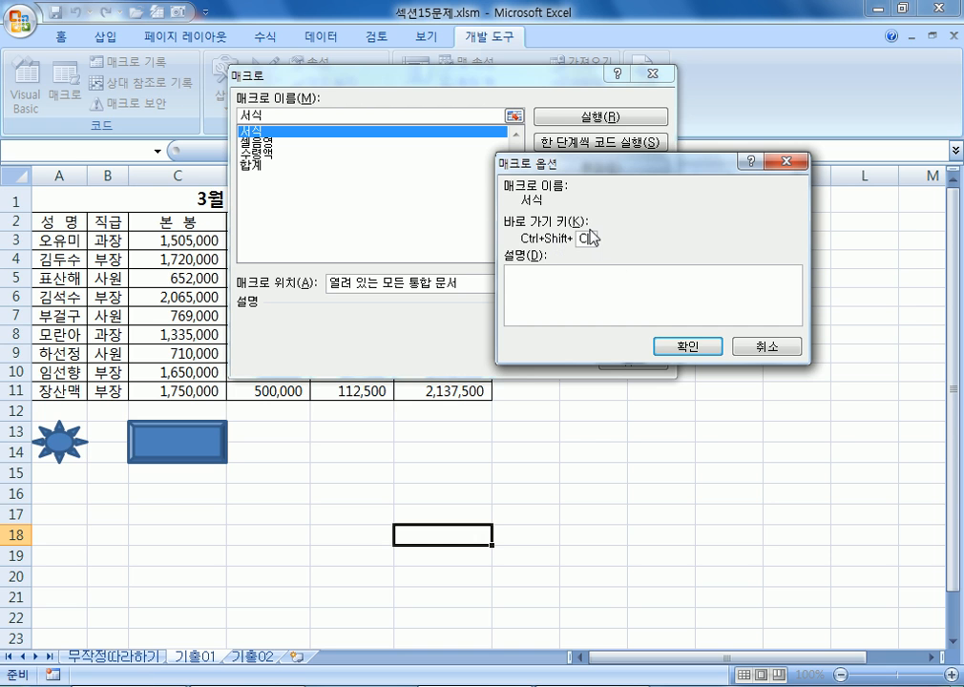
key(BackSpace)
text(c)
click(680, 349)
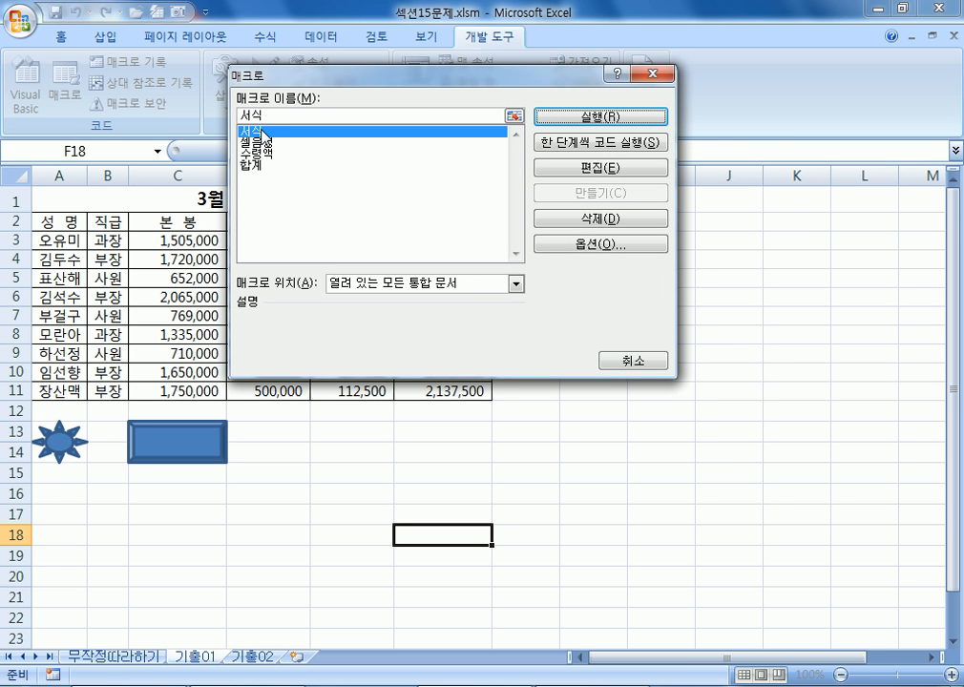
Open the 서식 macro's code for editing, rename its procedure to 테두리선 in the Sub line, and close the code editor
click(594, 168)
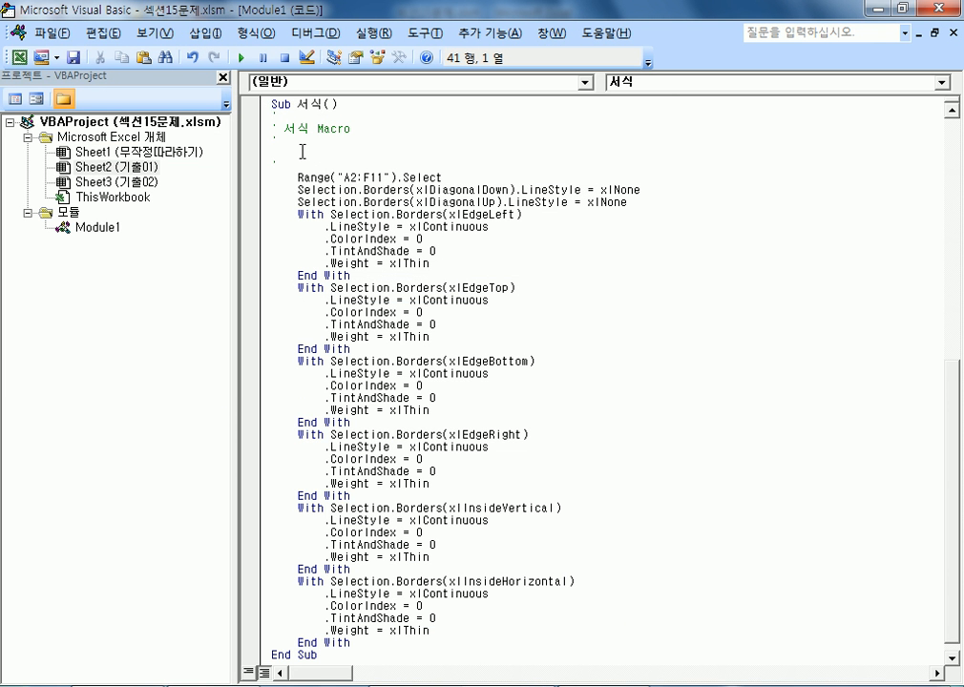
scroll(302, 153, down, 1)
scroll(315, 190, up, 3)
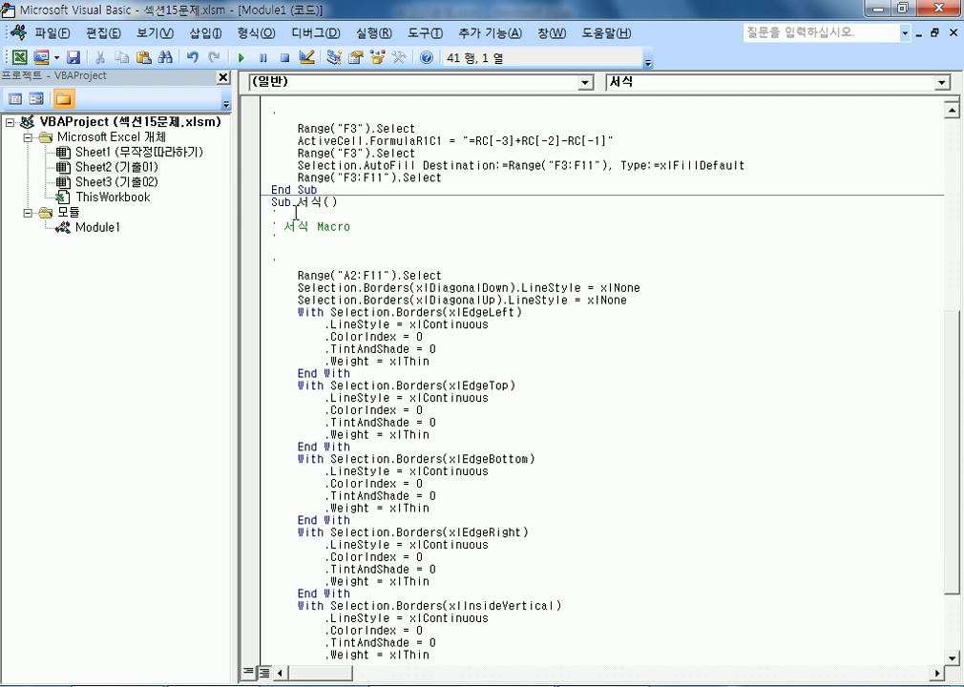
double_click(302, 201)
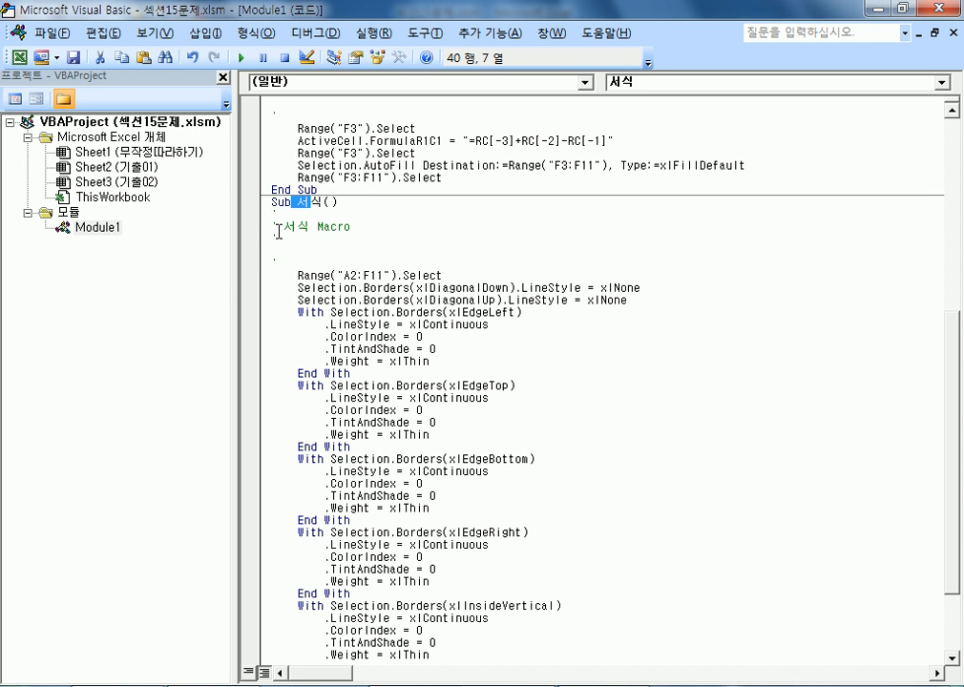
click(261, 230)
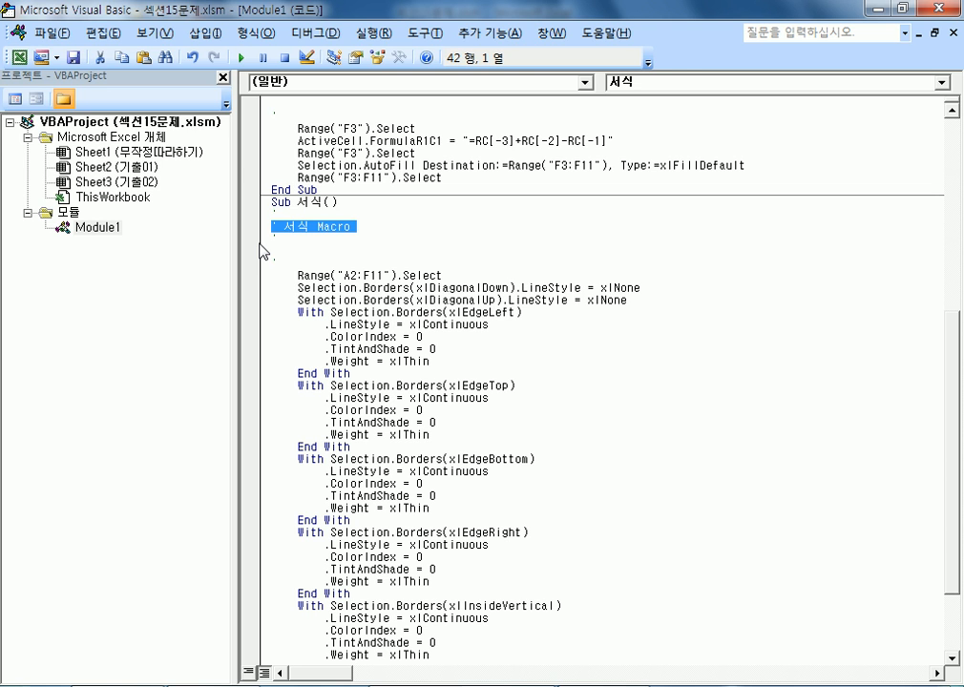
click(331, 230)
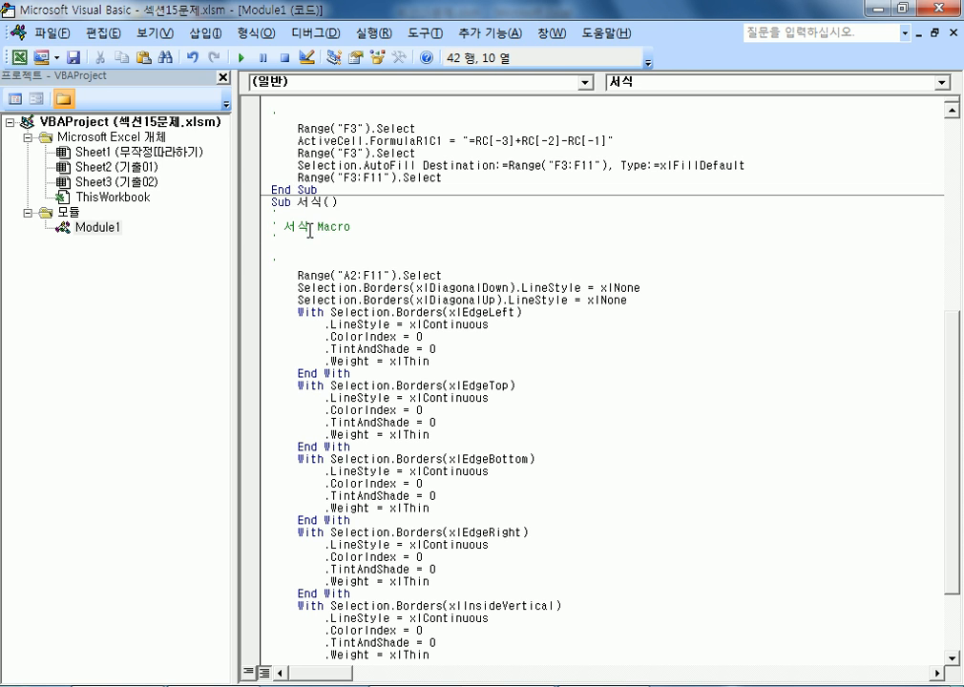
click(354, 230)
click(300, 199)
text(테두리선)
key(Delete)
key(Delete)
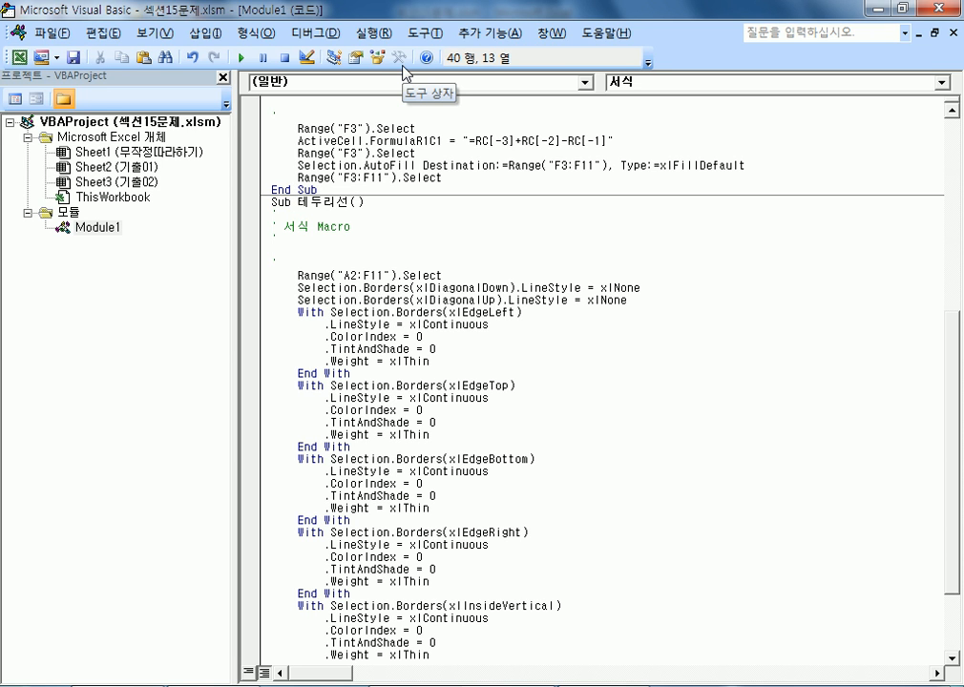
click(940, 9)
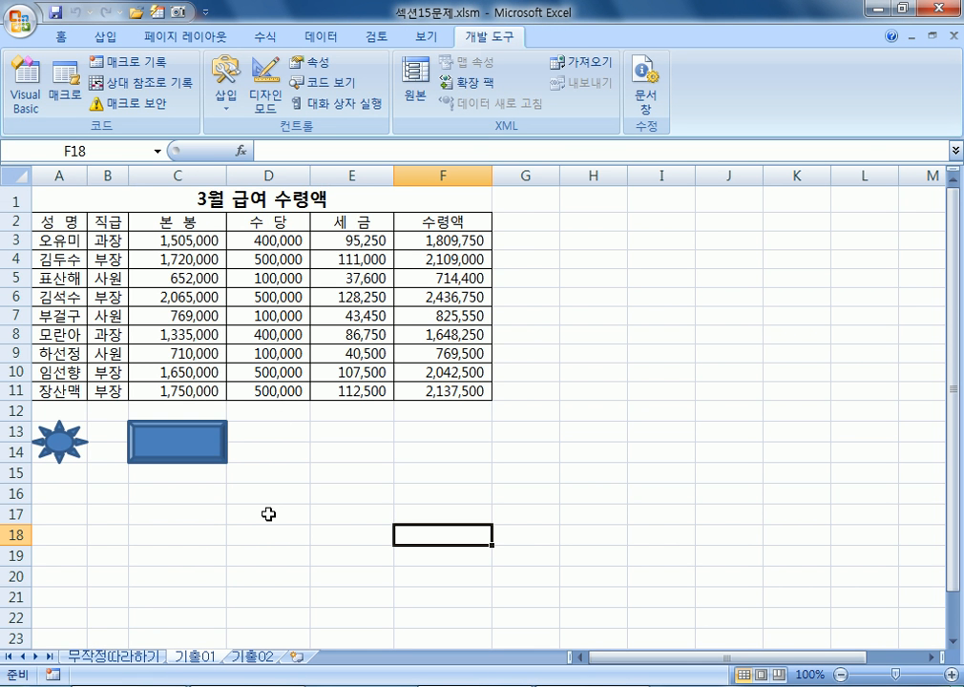
Check the workbook's macro list for the 테두리선 macro and close the list
click(376, 529)
click(63, 77)
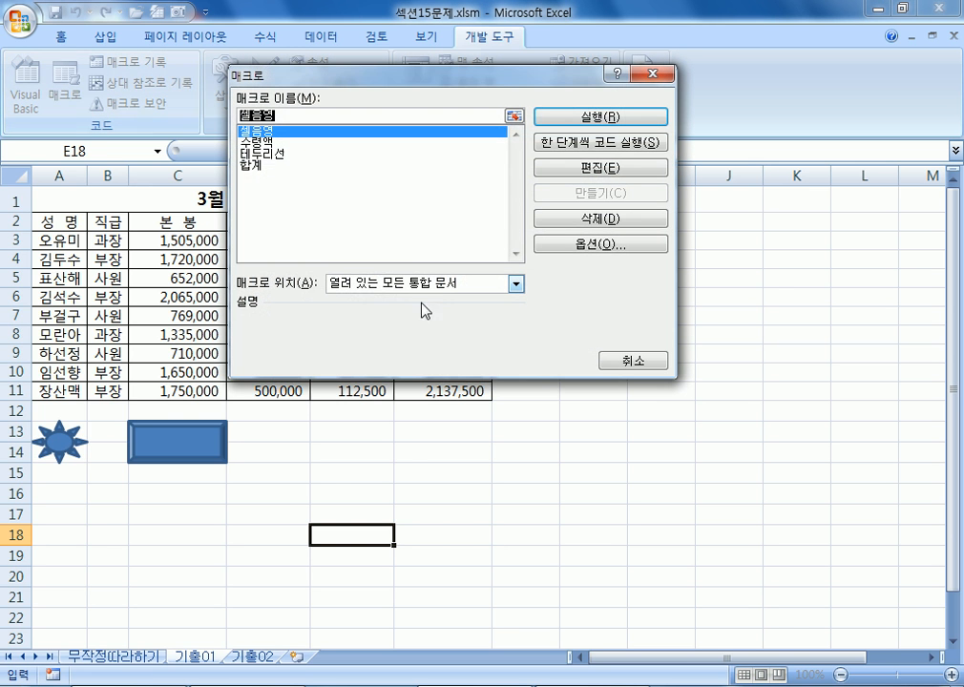
click(263, 155)
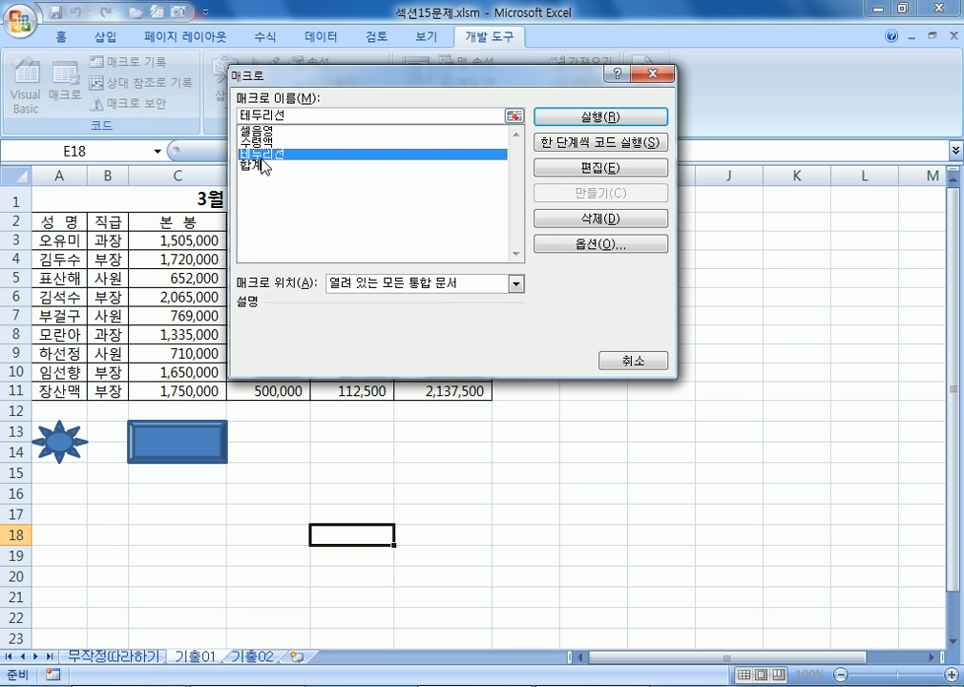
click(633, 361)
Try twice to run the macro assigned to the bevel shape, dismissing the message each time
click(424, 494)
click(167, 442)
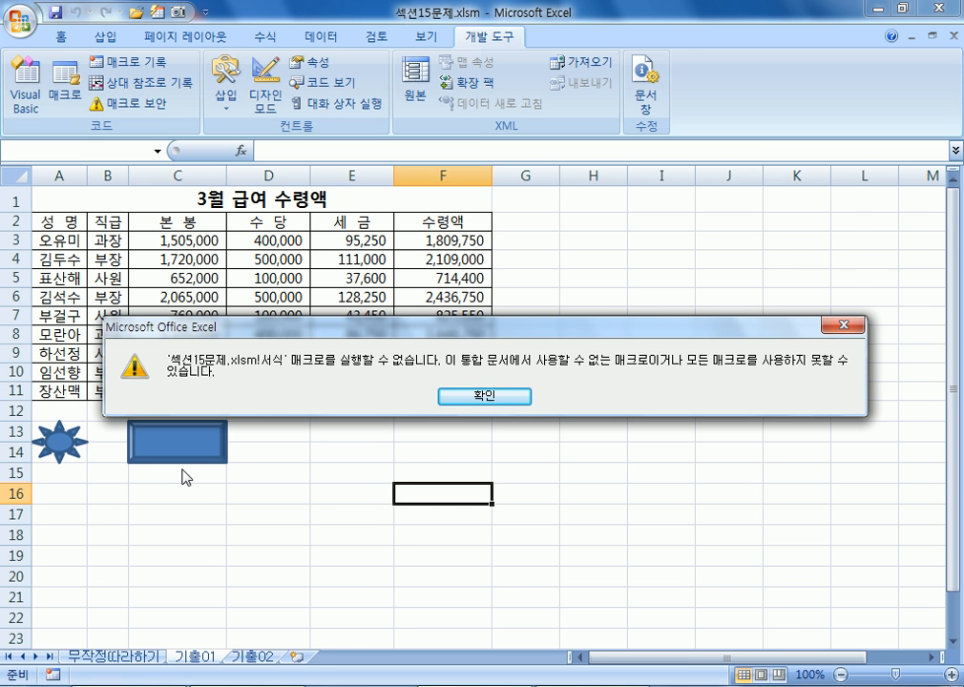
click(504, 397)
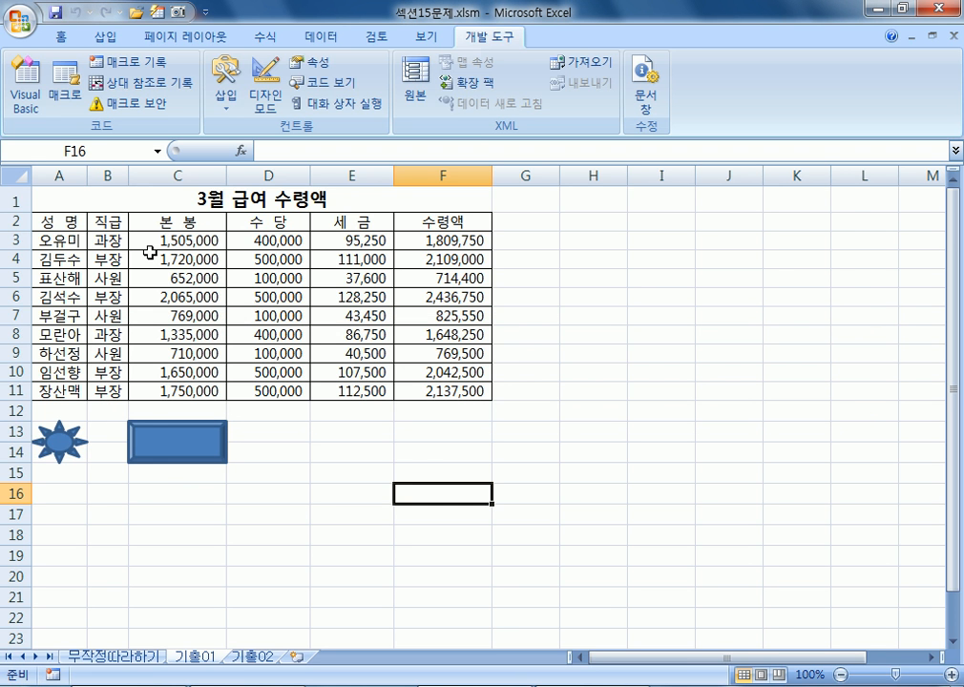
click(167, 451)
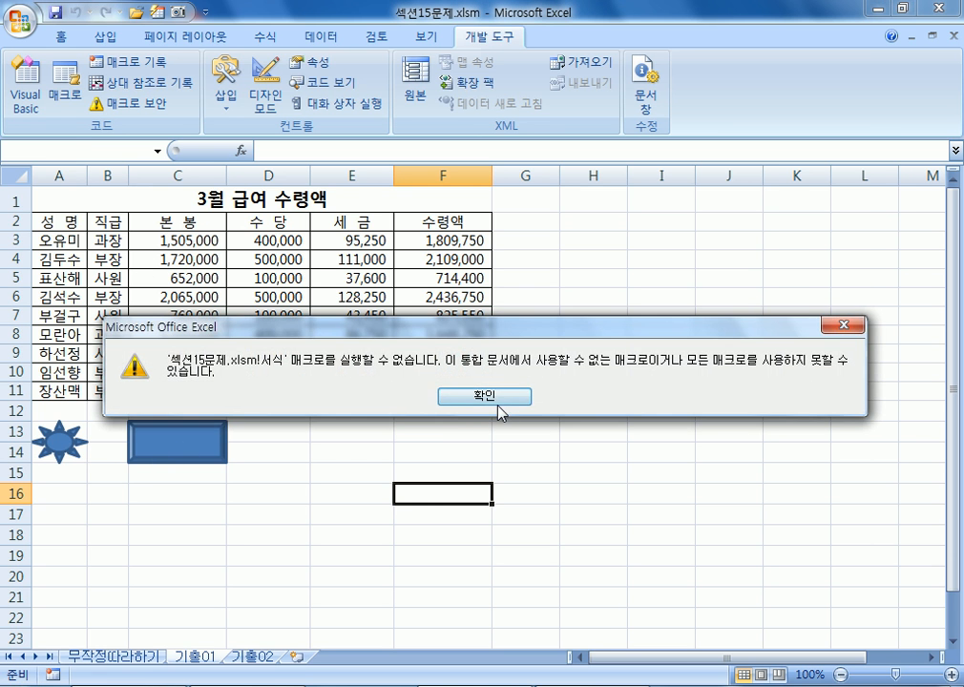
click(498, 405)
Assign the 테두리선 macro to the bevel shape
right_click(180, 442)
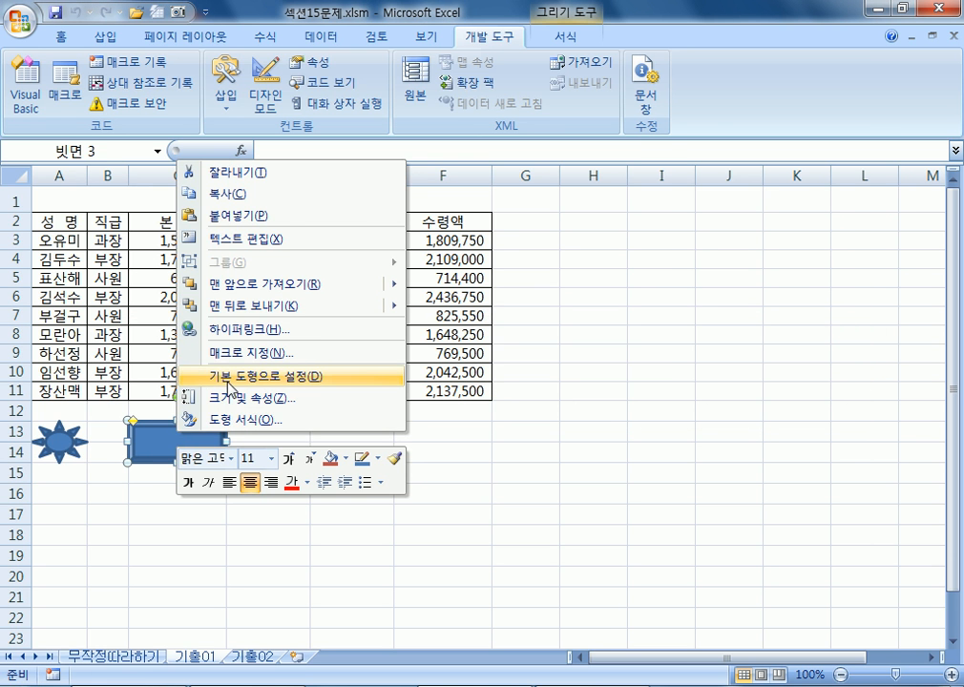
click(250, 352)
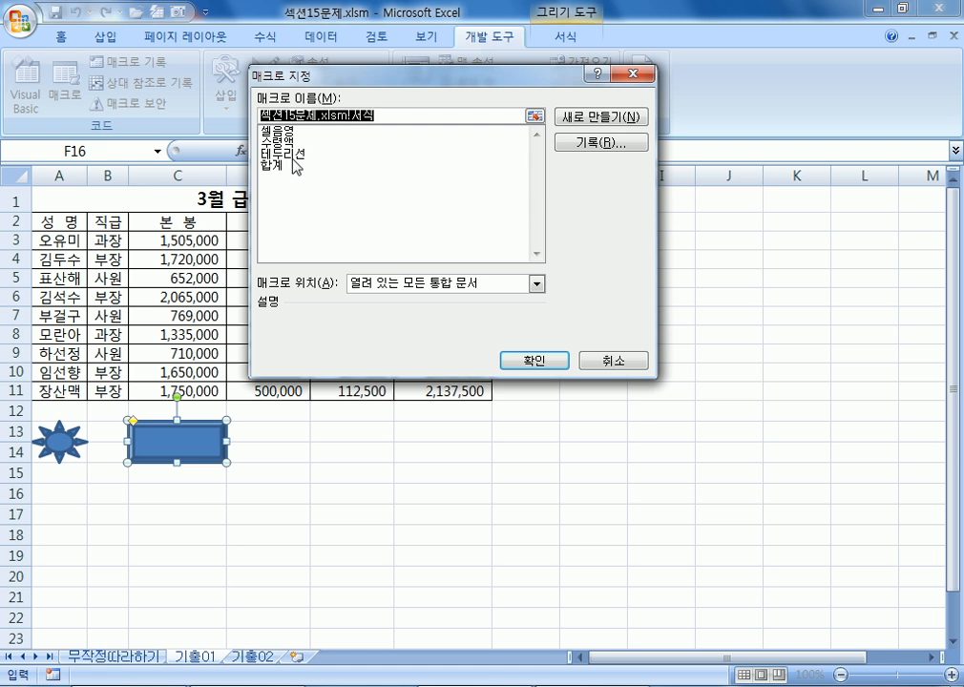
click(293, 155)
click(552, 360)
Remove all borders from the salary table A2:F11 and test the 테두리선 macro by running it from the bevel shape
drag(70, 232, 458, 392)
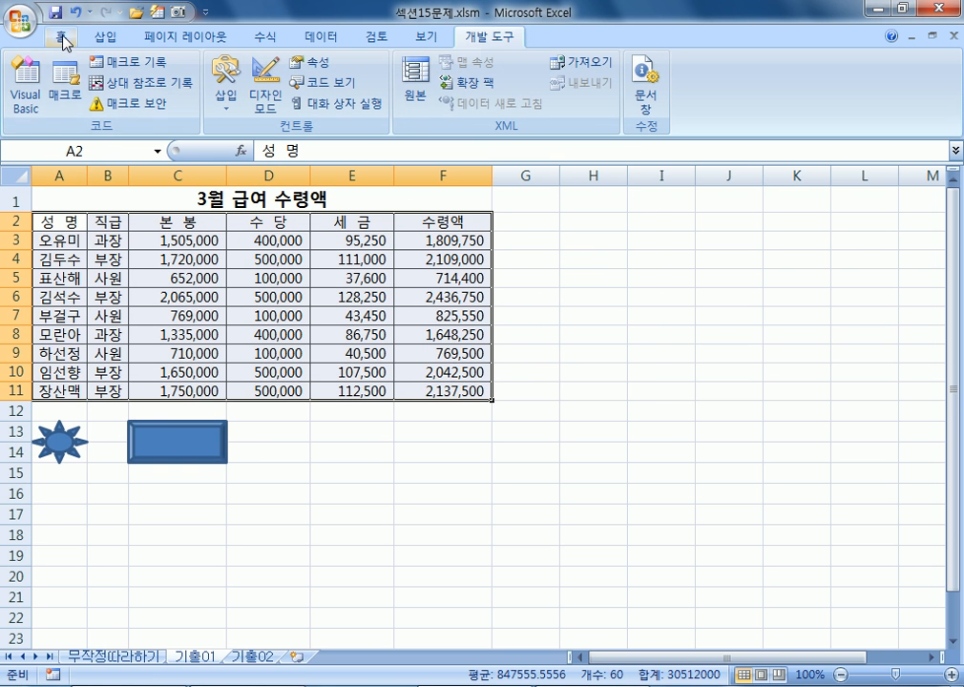
click(63, 40)
click(181, 98)
click(442, 514)
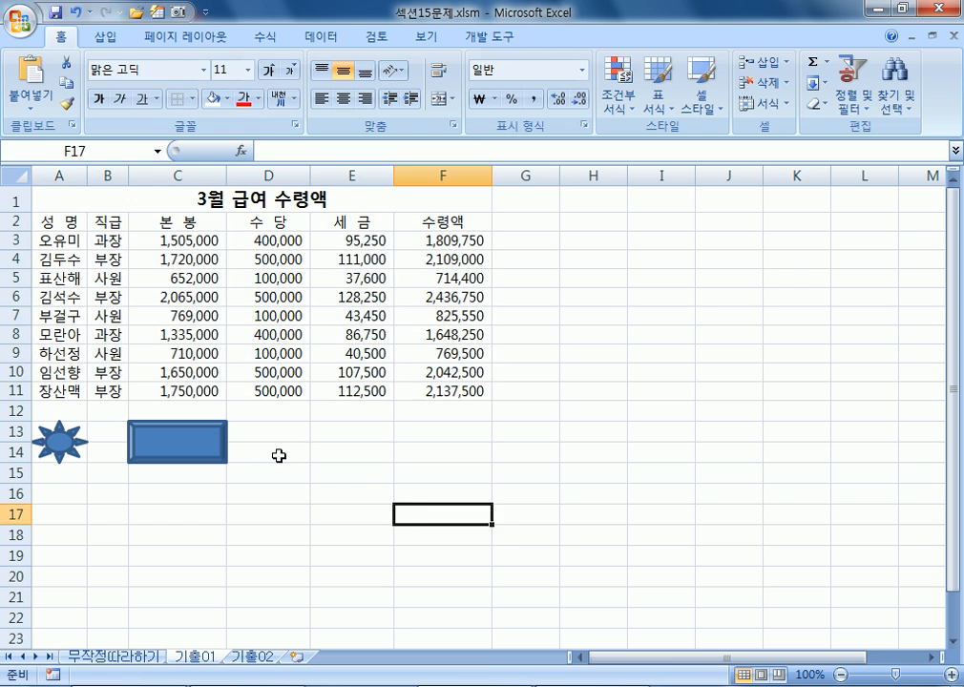
click(209, 459)
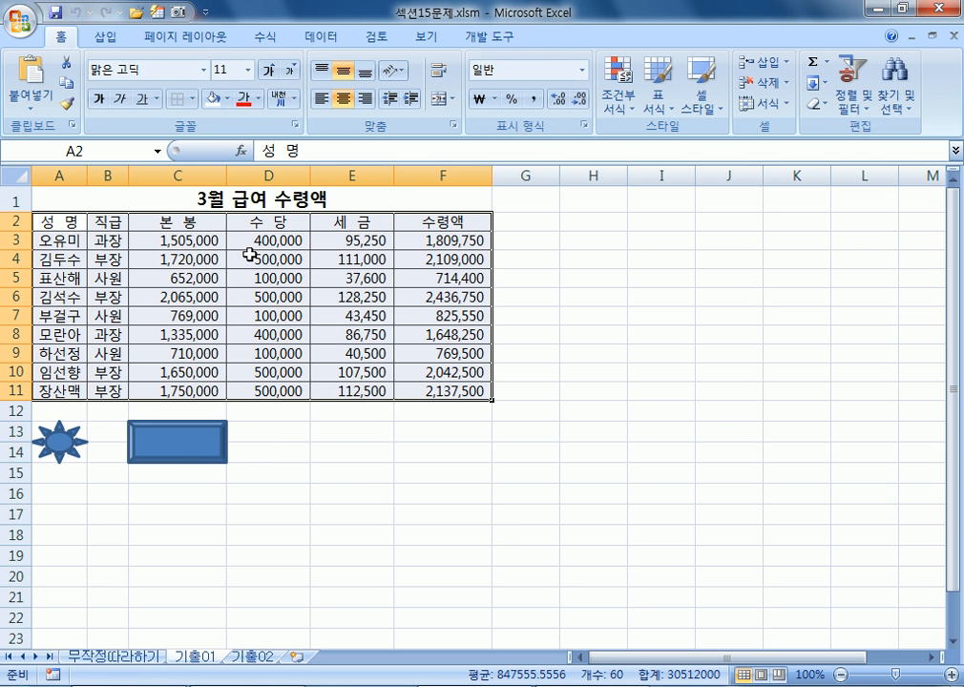
Open the 테두리선 macro's code for editing, rename its procedure back to 서식, and close the code editor
click(518, 46)
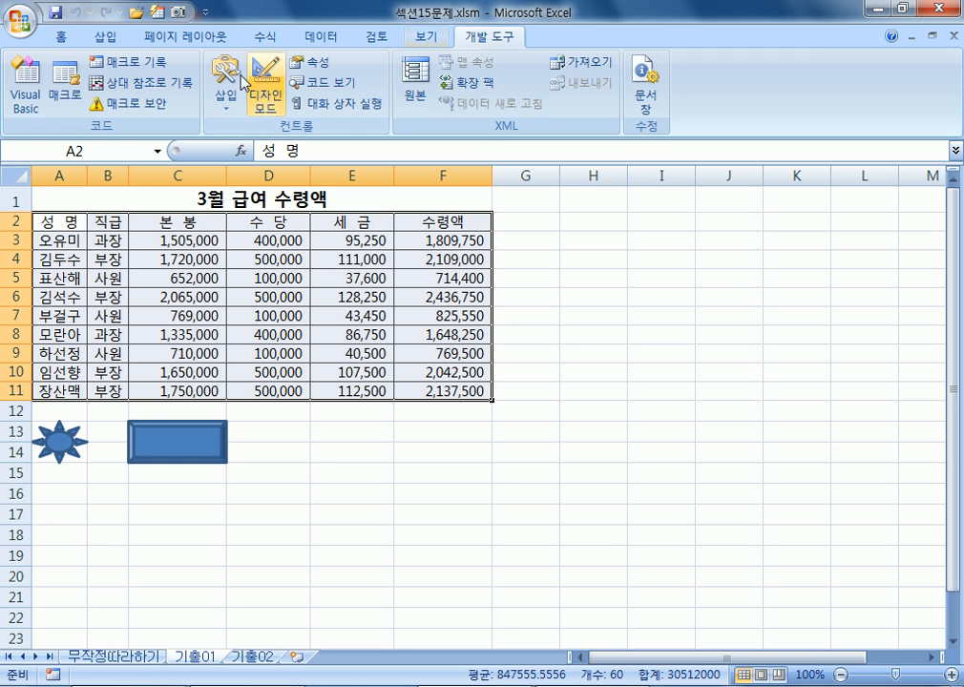
click(68, 81)
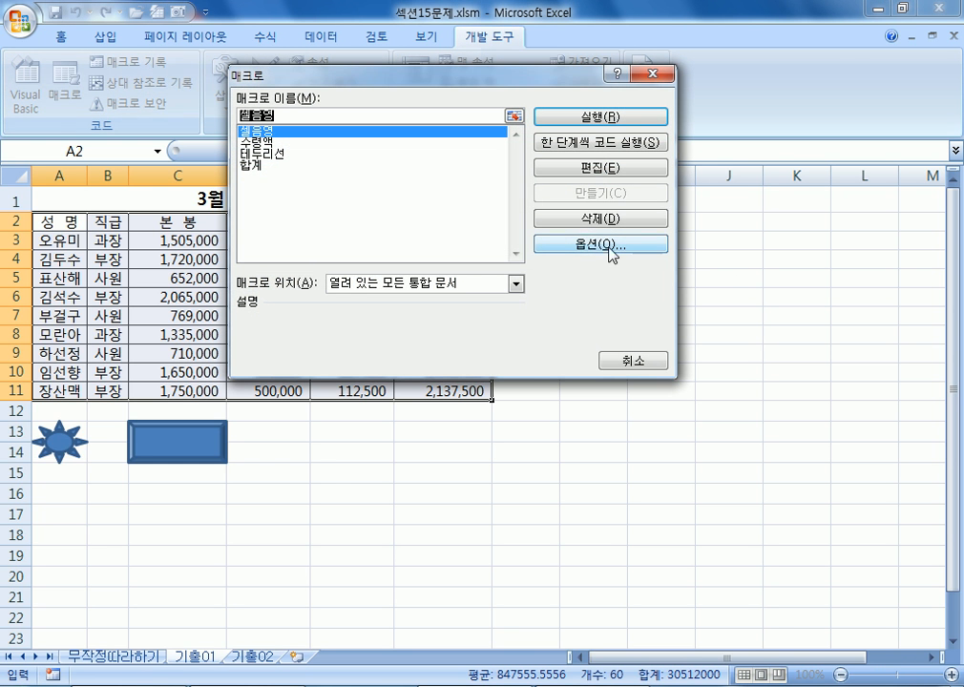
click(274, 156)
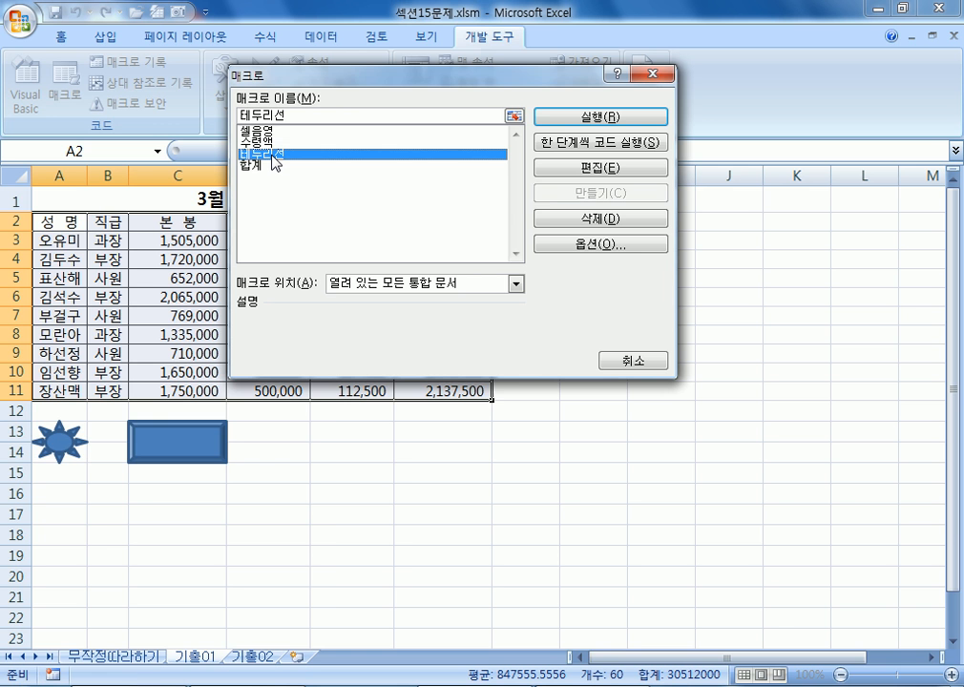
click(584, 172)
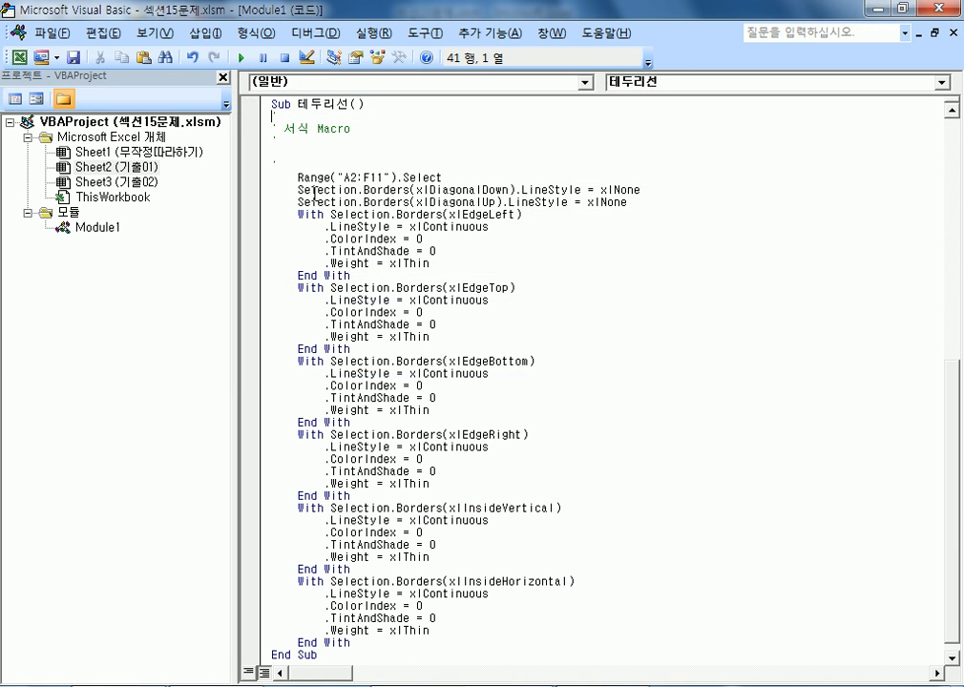
drag(299, 105, 354, 105)
text(서식)
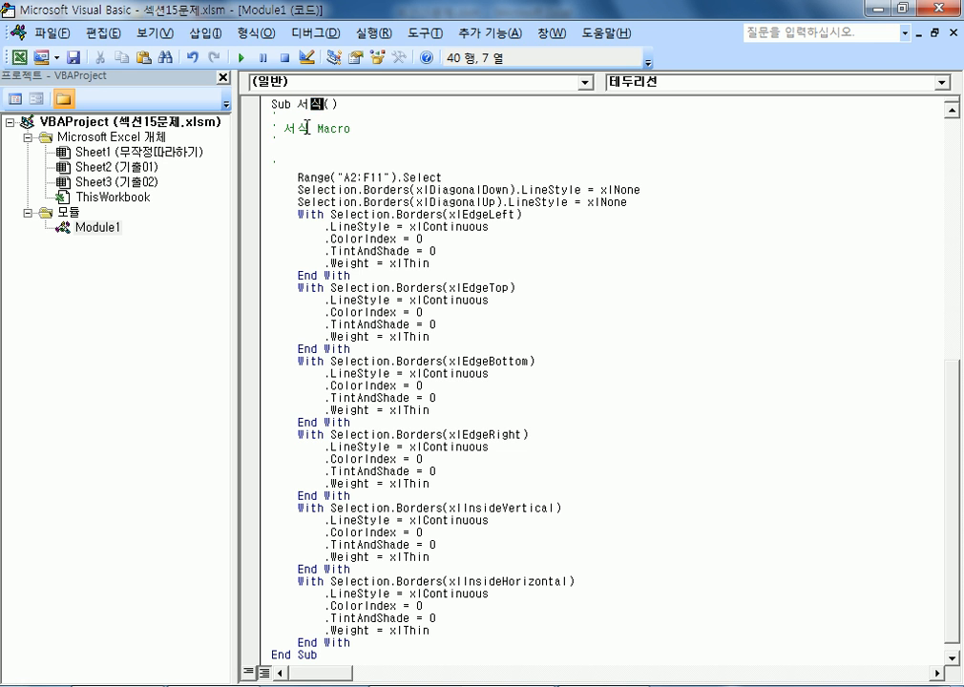
click(952, 9)
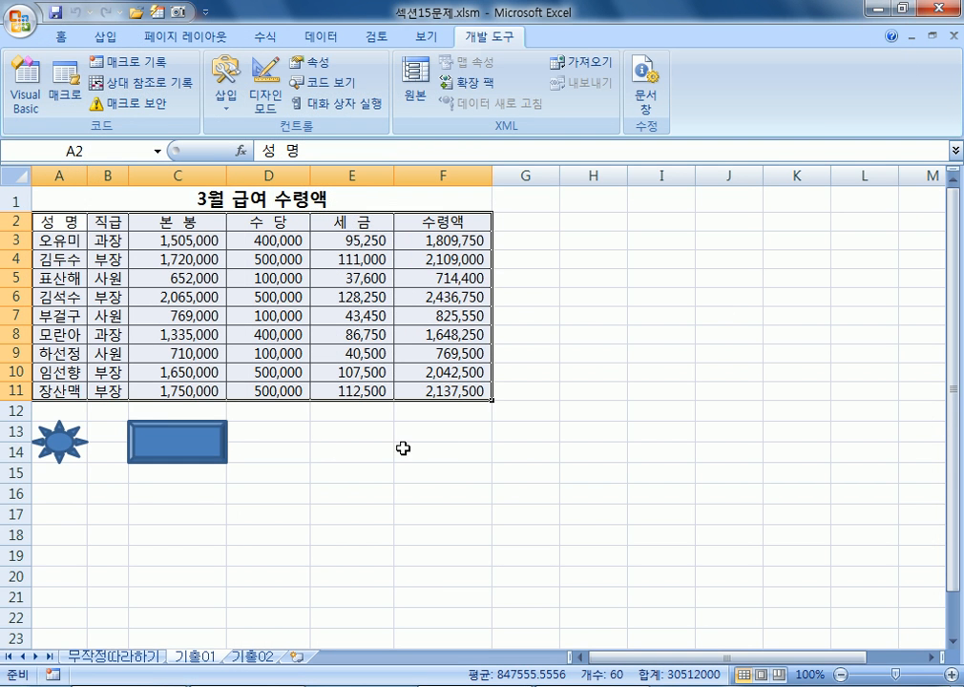
Reassign the 서식 macro to the bevel shape
click(172, 435)
right_click(171, 435)
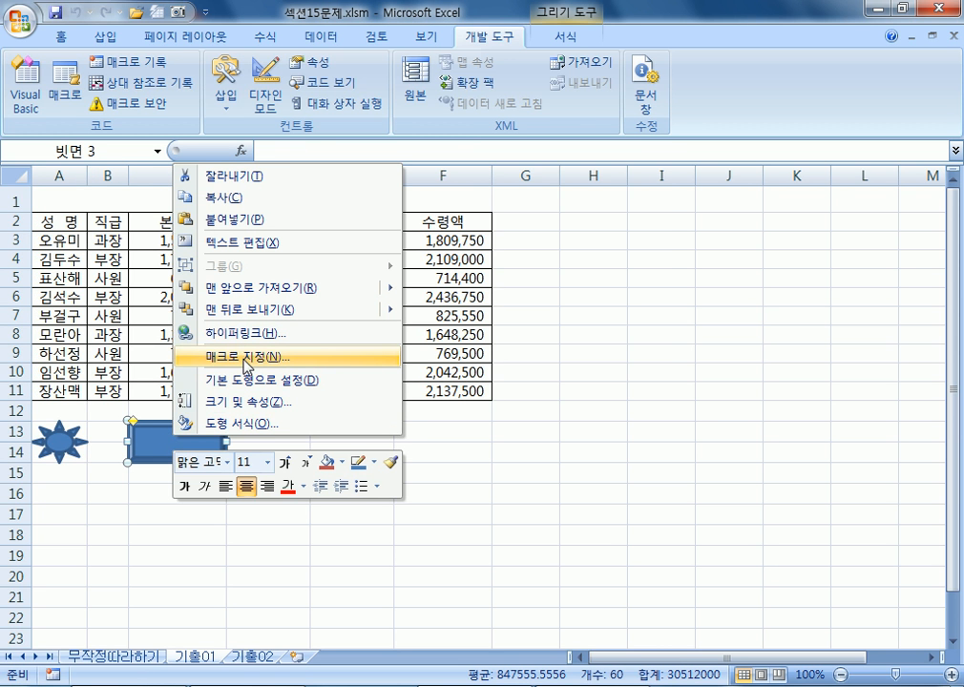
click(246, 358)
click(272, 132)
key(Return)
Remove all borders from the salary table A2:F11 and run the 서식 macro from the bevel shape
drag(58, 221, 420, 390)
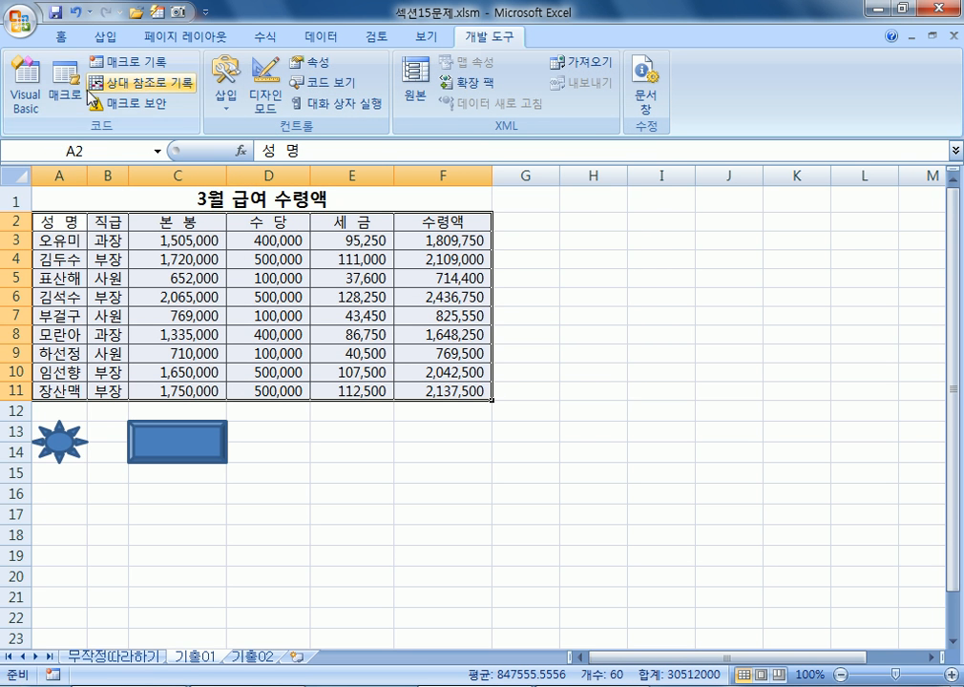
click(60, 36)
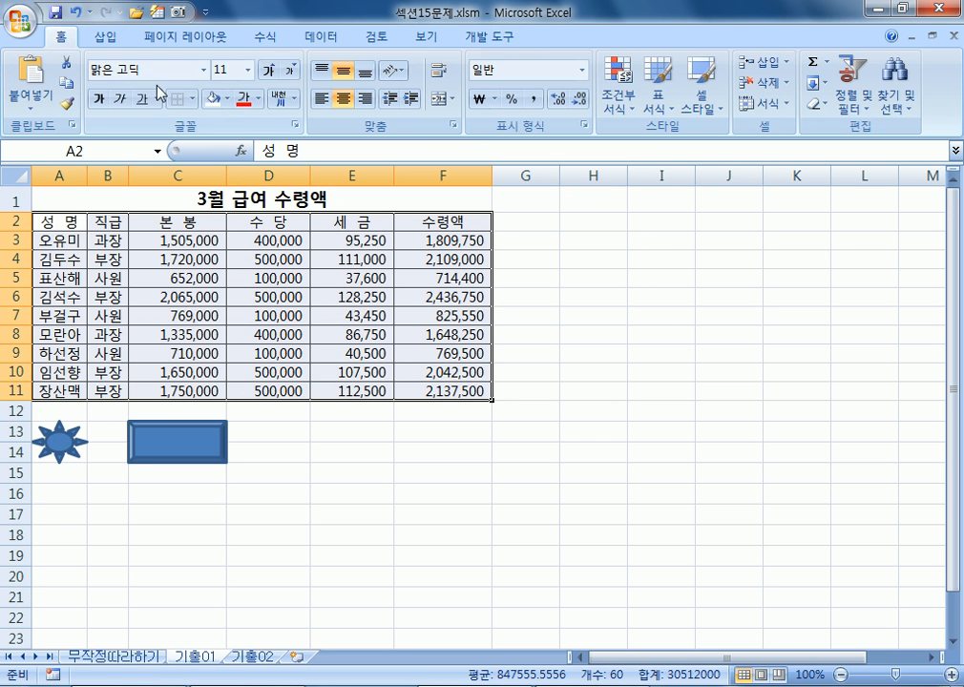
click(256, 473)
click(210, 442)
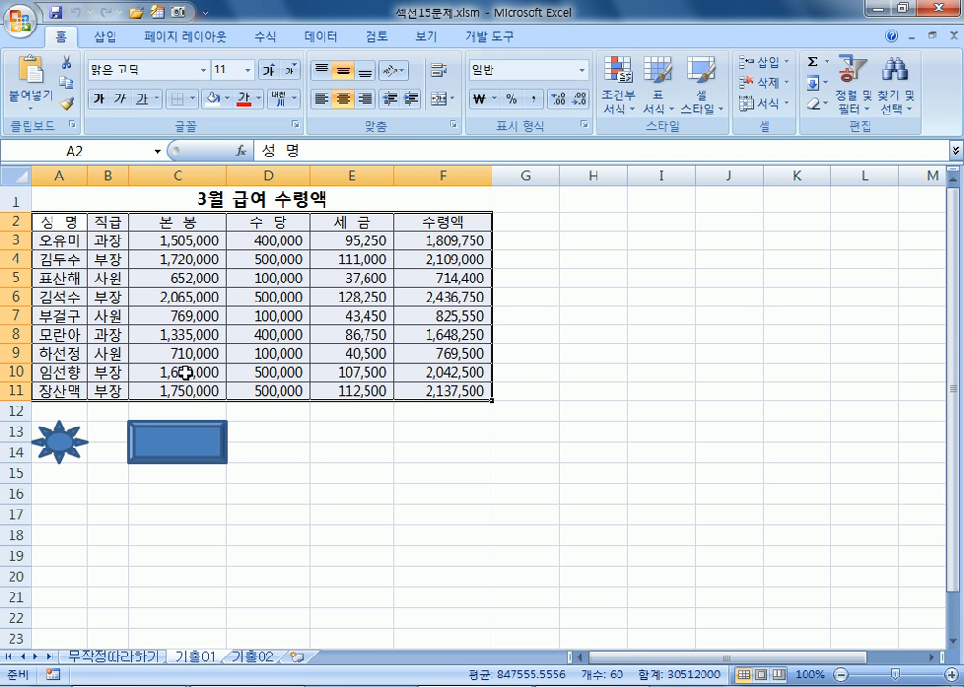
Clear the salary table's borders again, select H3:J11, and run the 서식 macro with its shortcut key
click(174, 100)
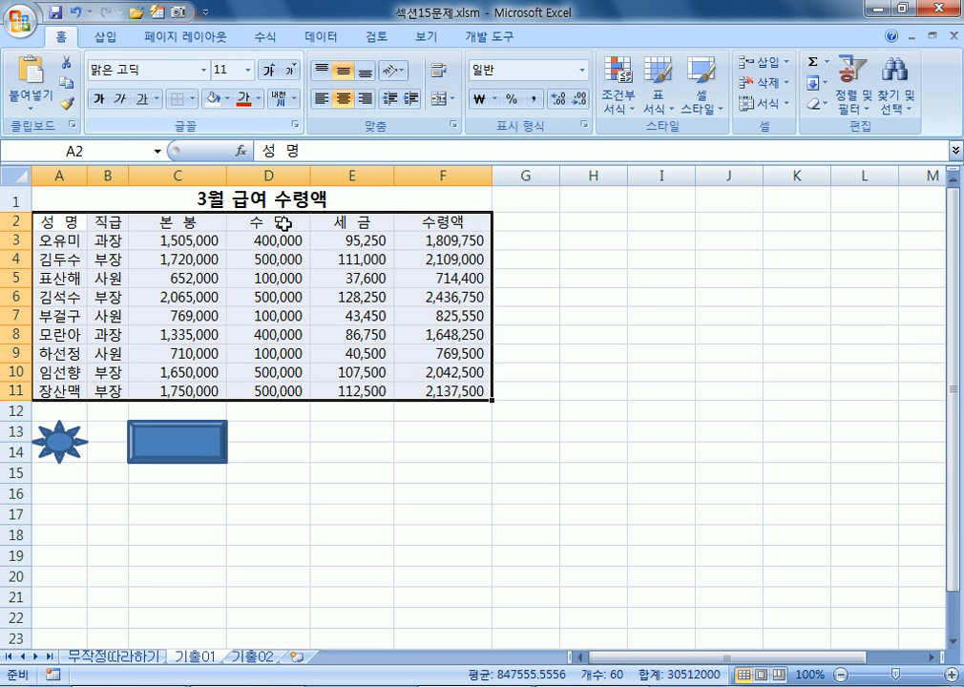
click(660, 317)
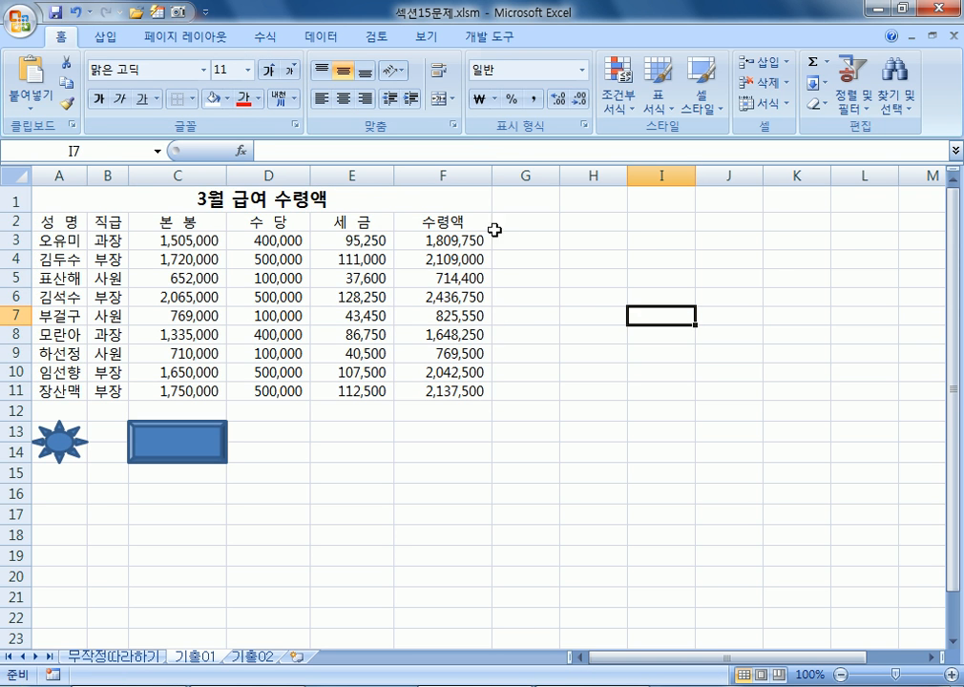
drag(622, 244, 740, 388)
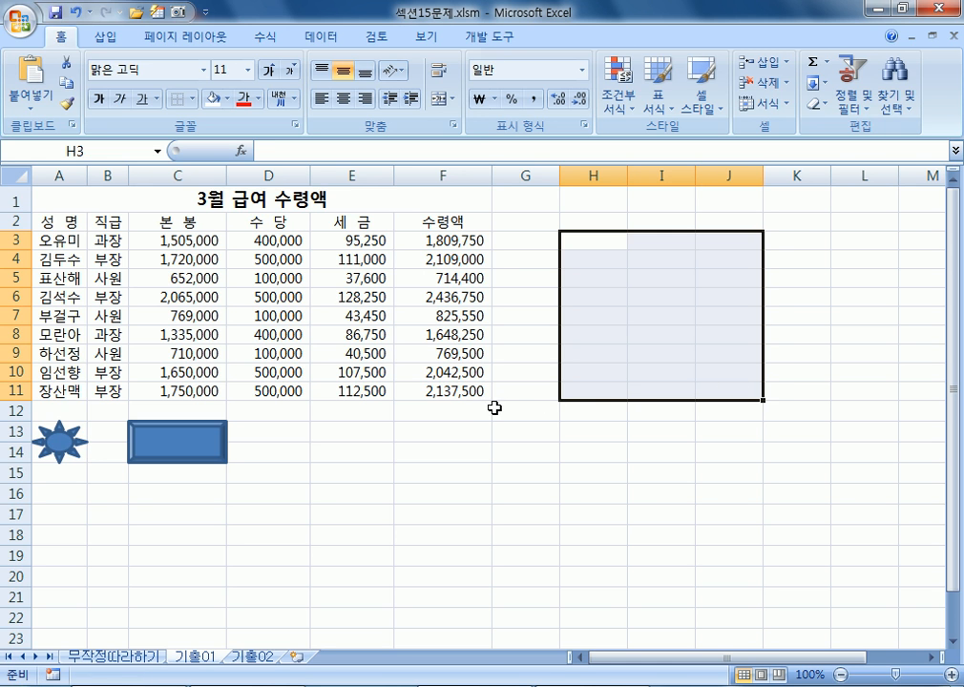
key(ctrl+t)
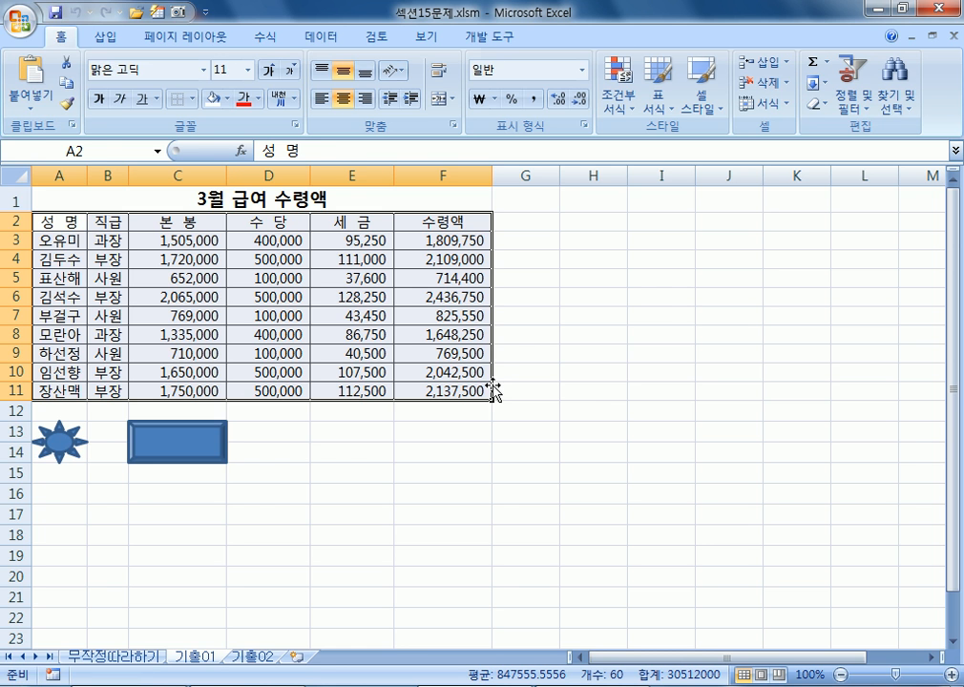
drag(426, 279, 612, 417)
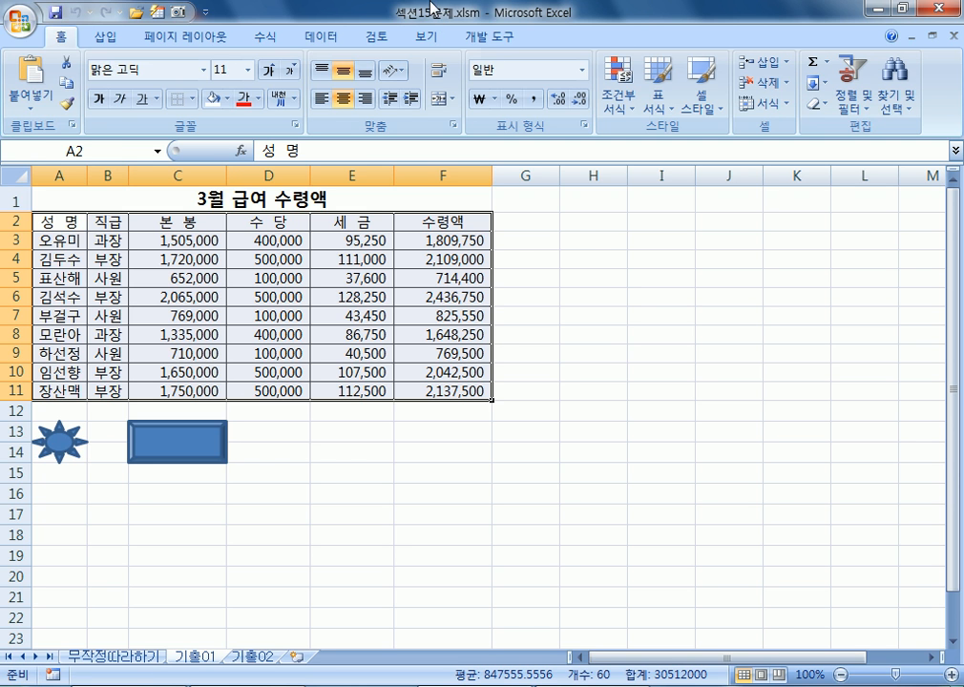
drag(370, 219, 536, 387)
right_click(432, 303)
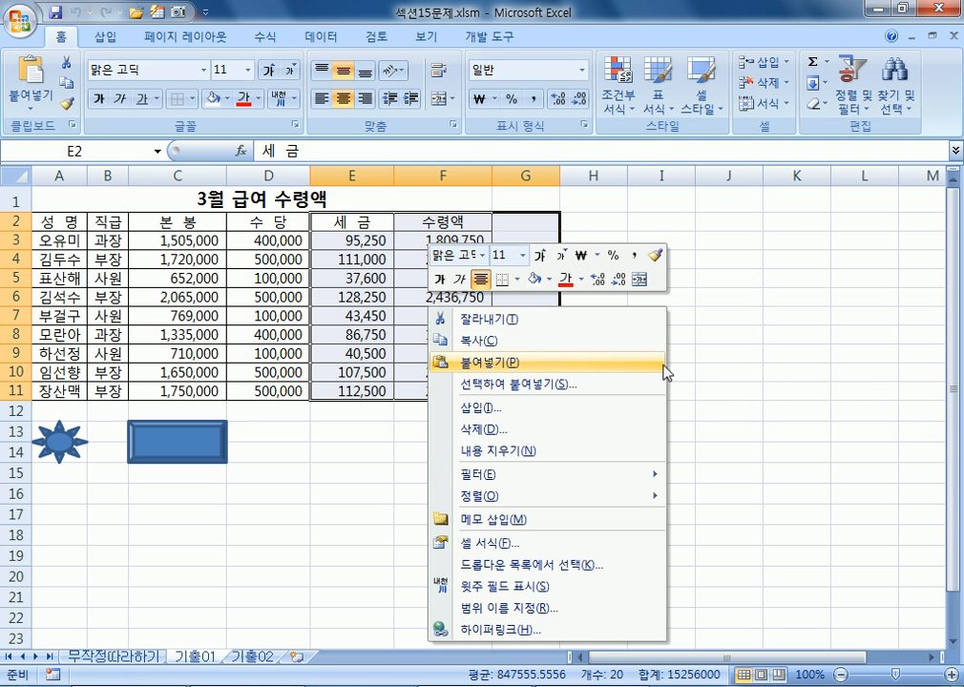
click(708, 391)
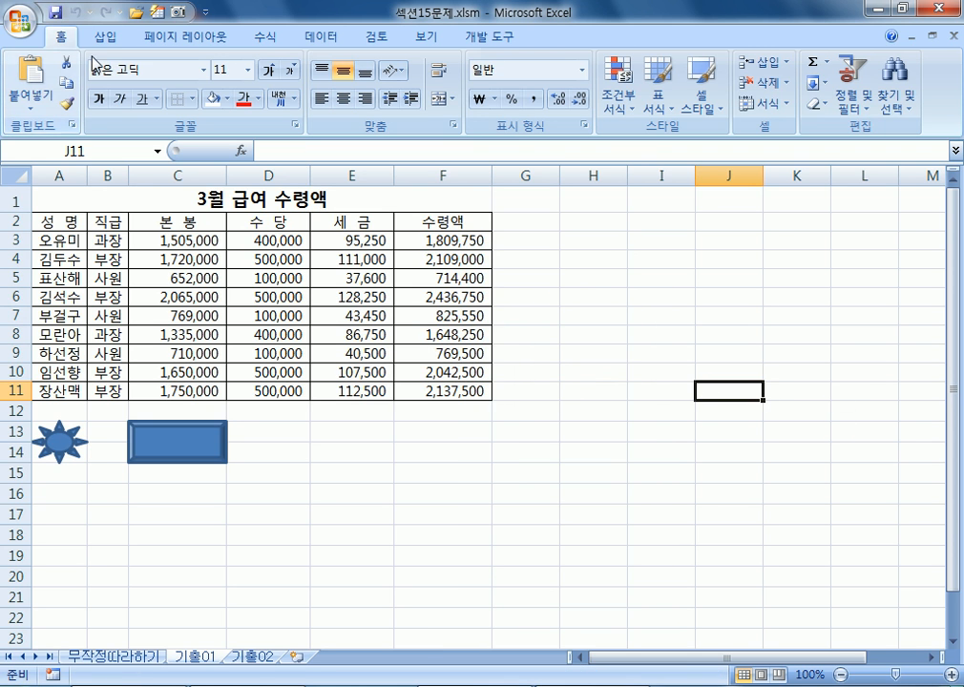
Change the 서식 macro's shortcut key to Ctrl+Shift+C in the macro options and close the macro list
click(489, 36)
click(80, 99)
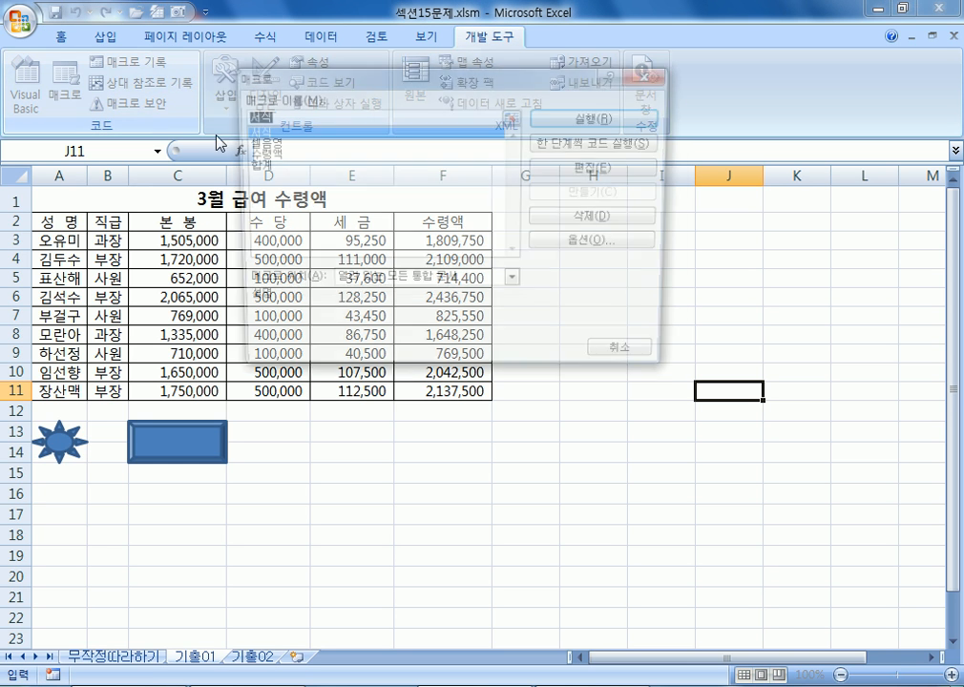
click(580, 248)
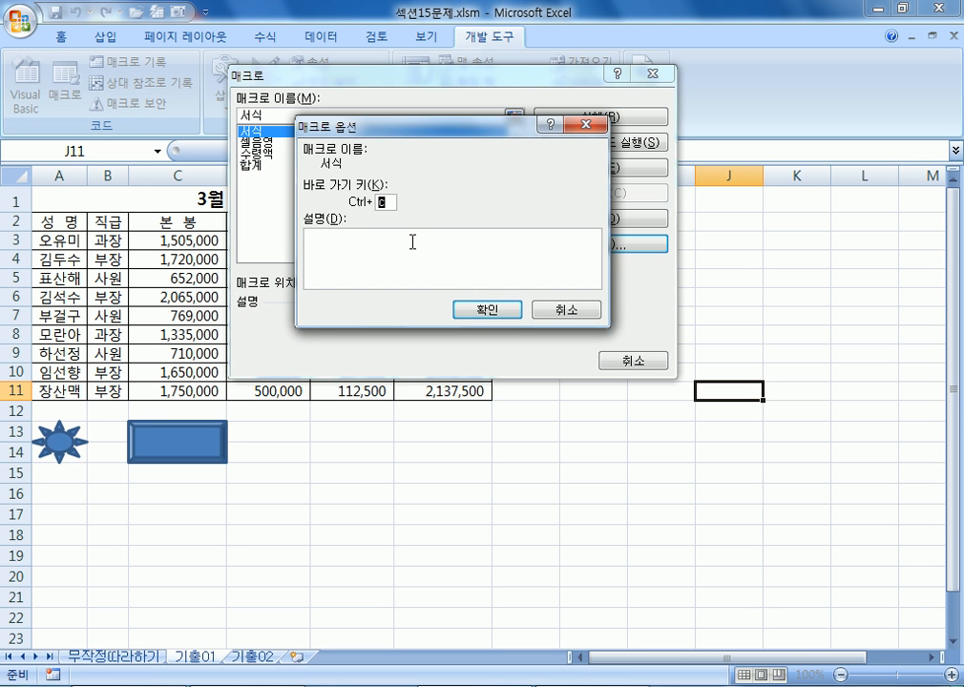
text(ㅊ)
key(BackSpace)
text(C)
click(486, 311)
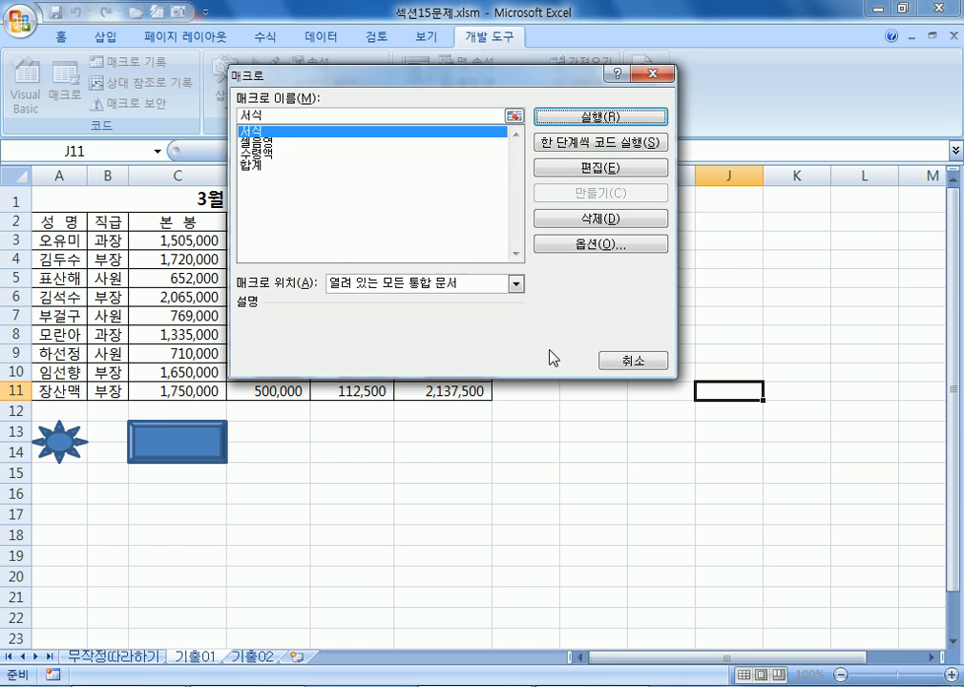
click(625, 362)
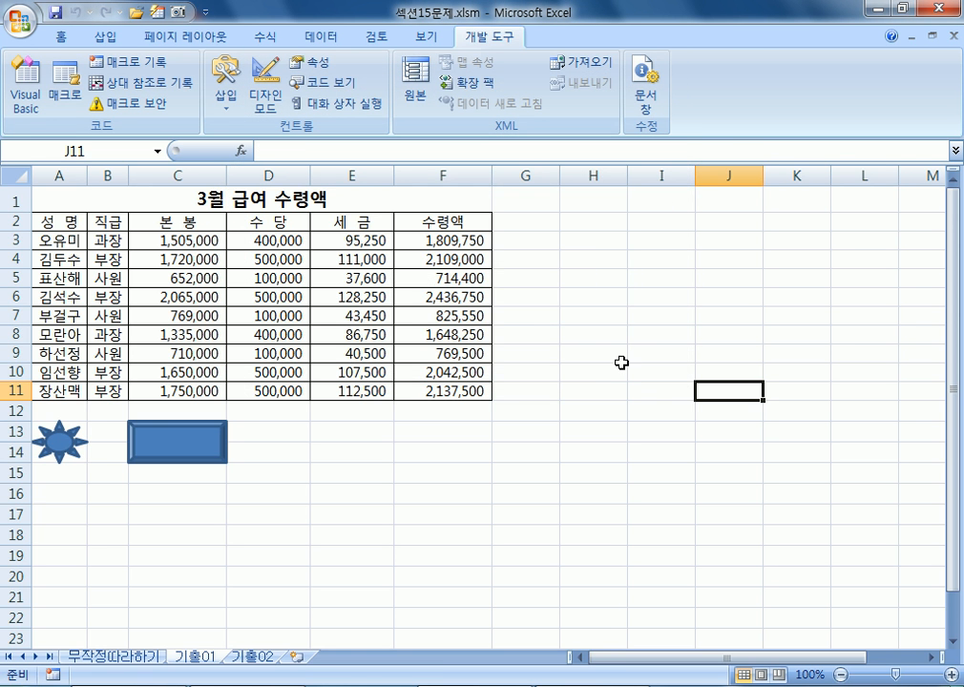
Copy the range F4:I13, then run the 서식 macro with its Ctrl+Shift+C shortcut
drag(429, 260, 652, 431)
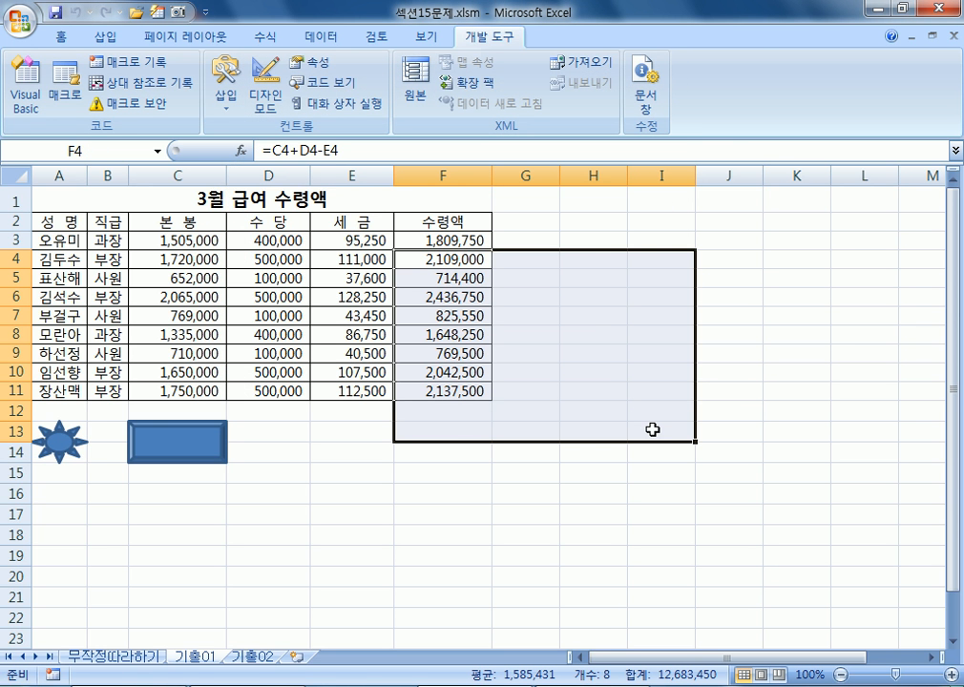
key(ctrl+c)
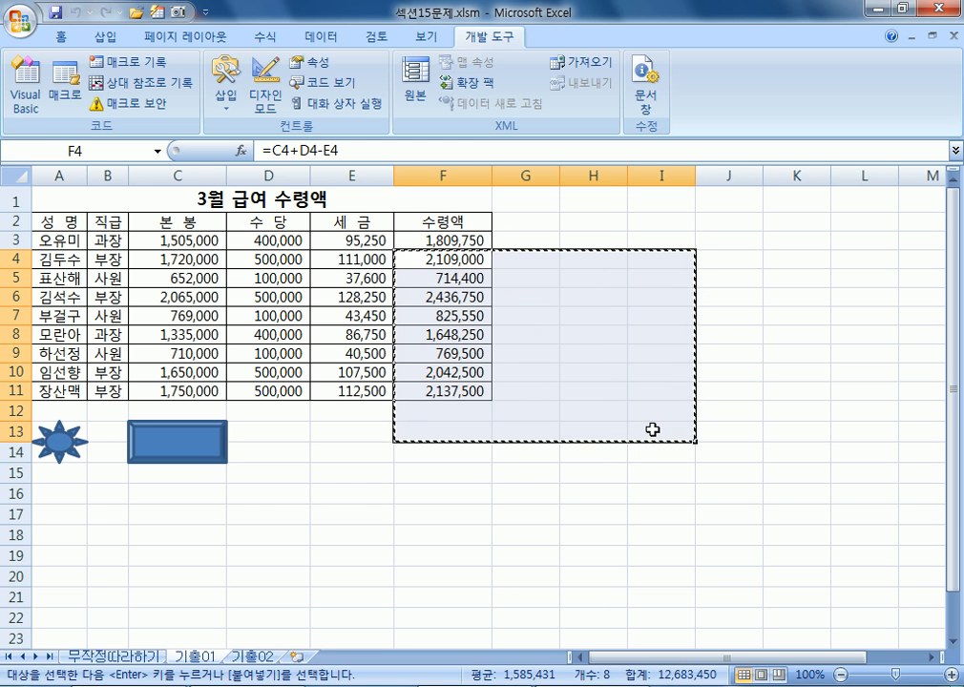
key(ctrl+shift+c)
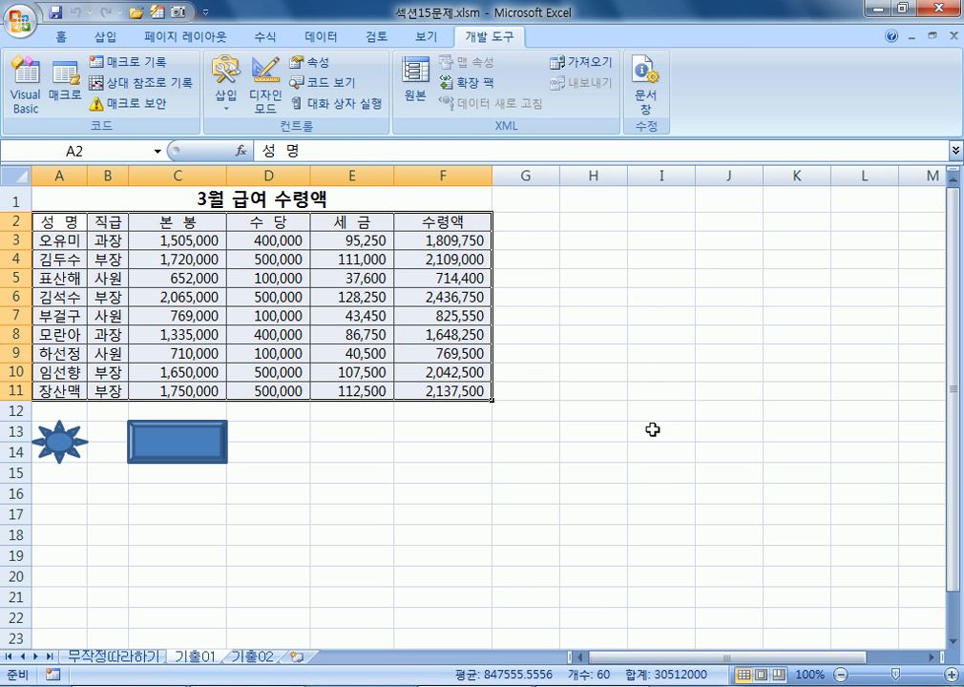
Remove all borders from the salary table and copy the empty range H9:J16
click(60, 36)
click(177, 99)
click(616, 336)
click(743, 475)
drag(622, 359, 735, 486)
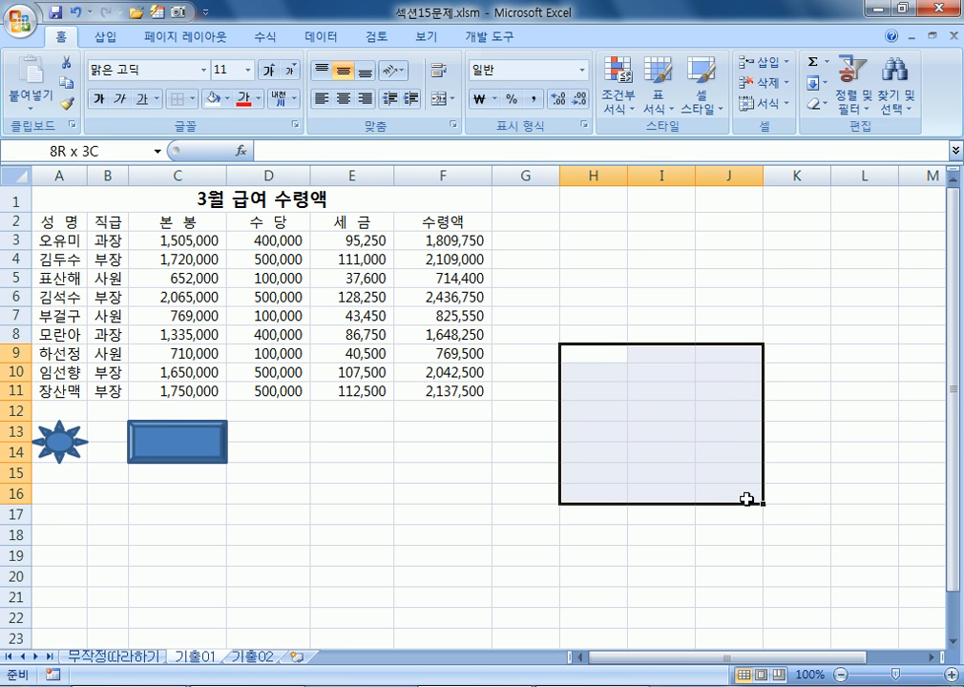
key(ctrl+c)
Cancel the pending copy, copy E6:G13, and reapply the table borders with the 서식 macro's Ctrl+Shift+C shortcut
drag(334, 296, 544, 435)
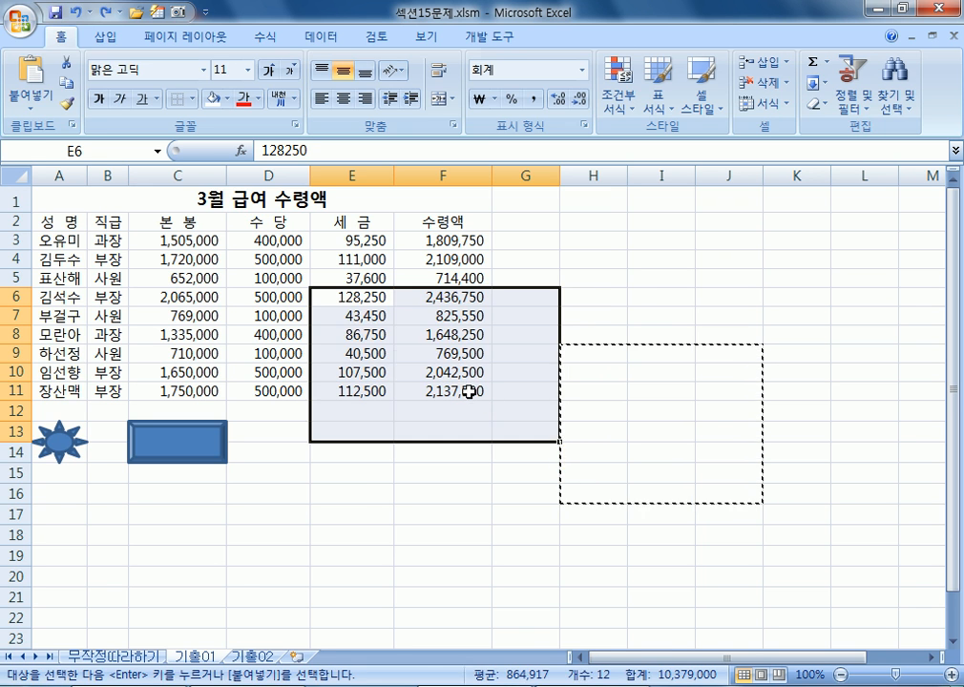
key(Escape)
key(ctrl+c)
key(ctrl+shift+c)
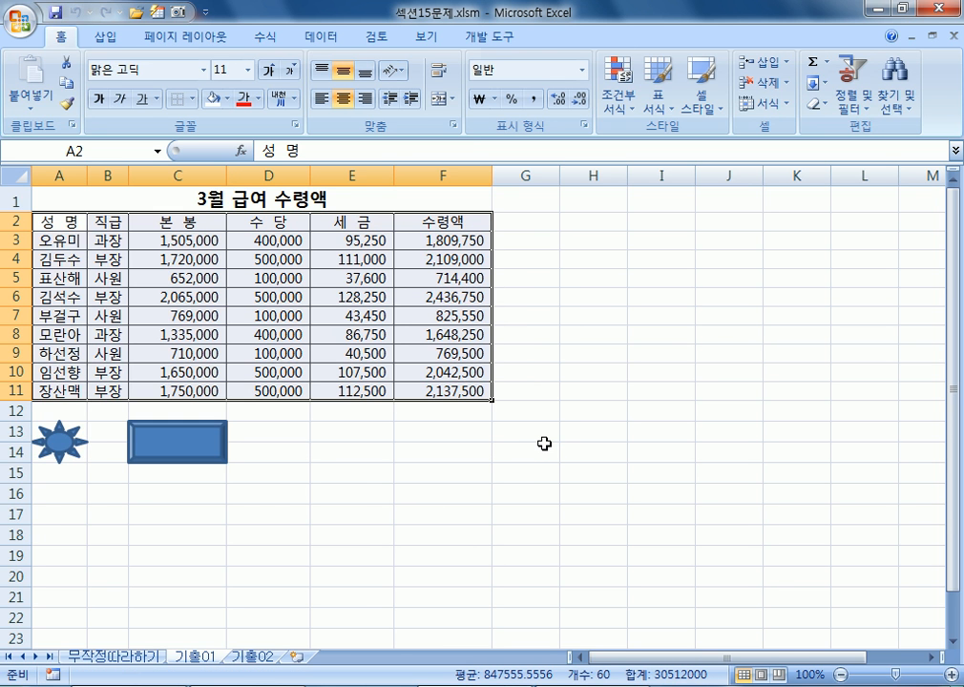
click(591, 460)
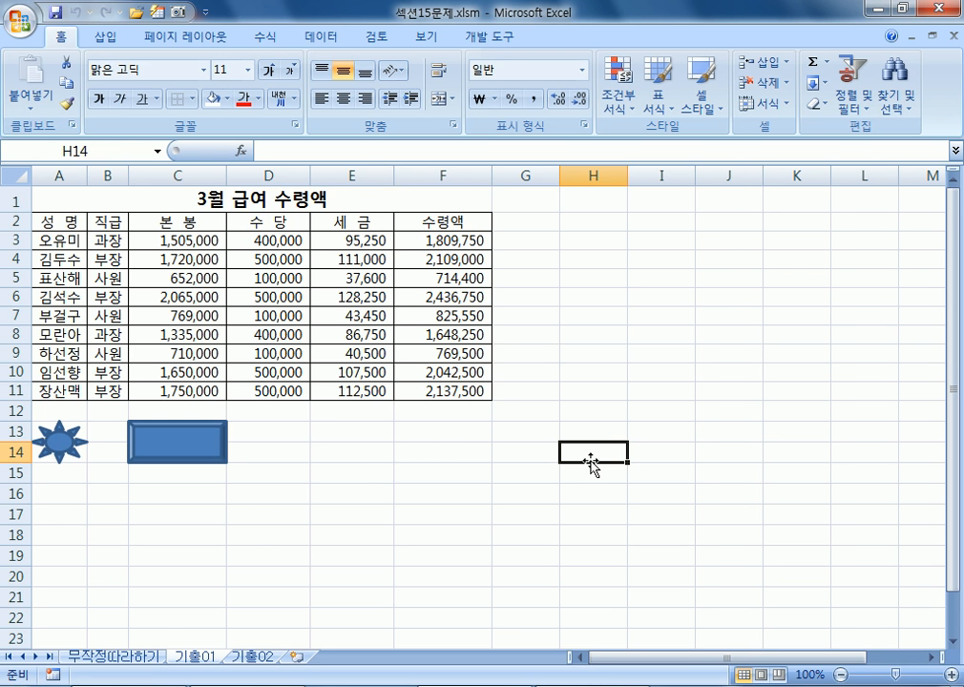
Draw a smiley face shape over cells G3:G4 on the 기출02 sheet
click(252, 657)
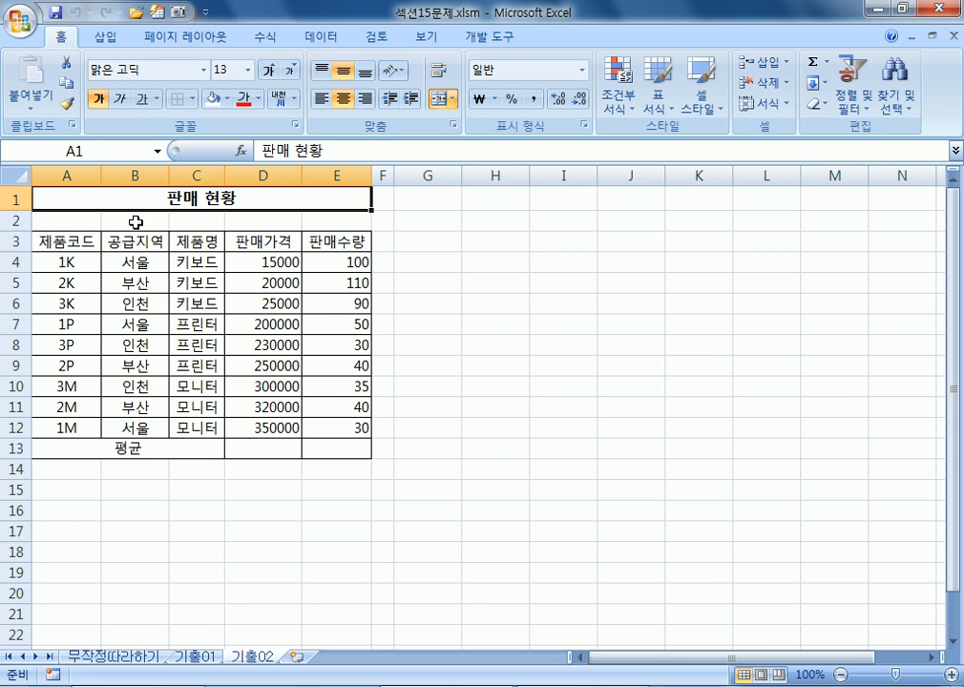
drag(261, 445, 319, 451)
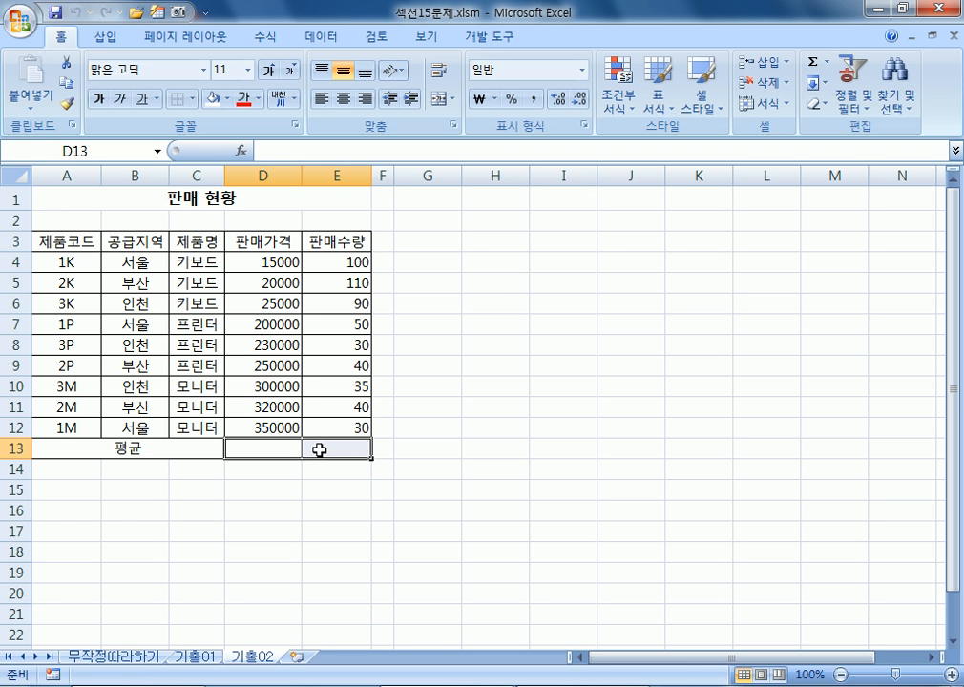
click(432, 250)
drag(432, 250, 432, 260)
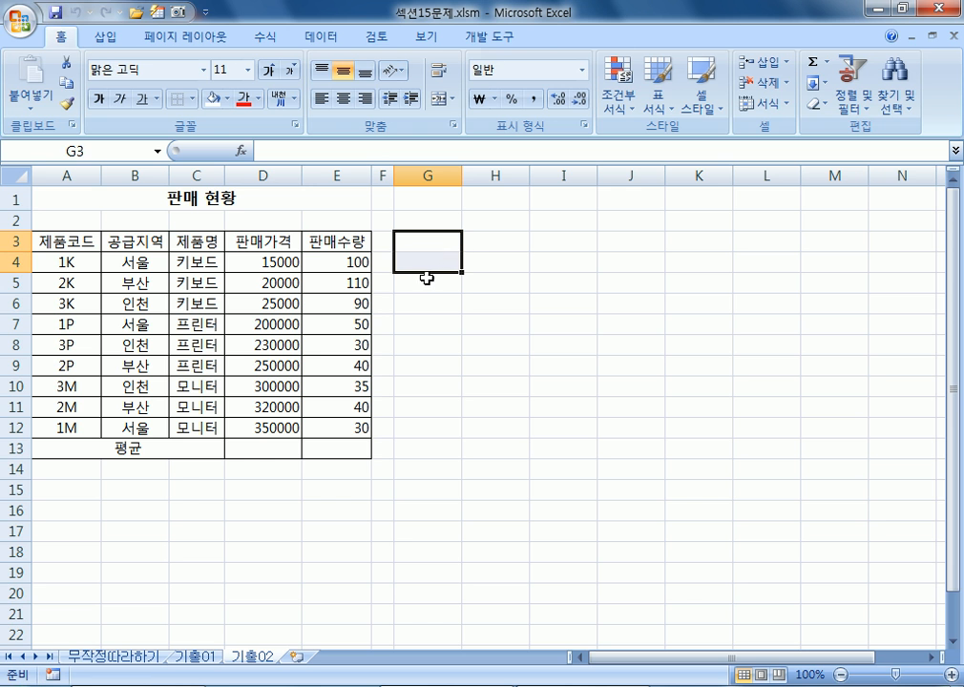
click(103, 39)
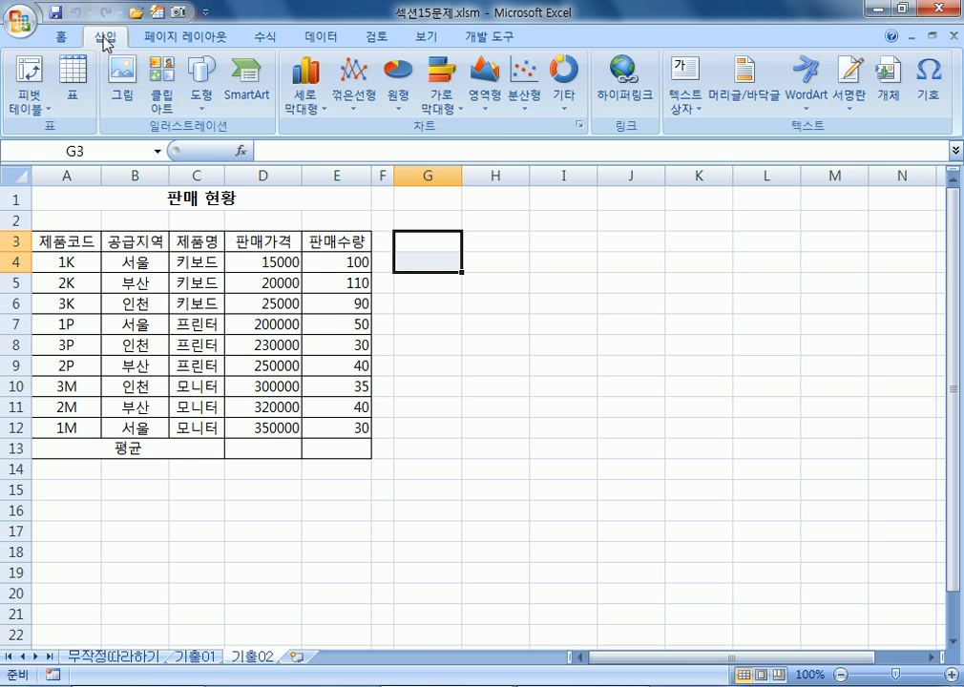
click(198, 81)
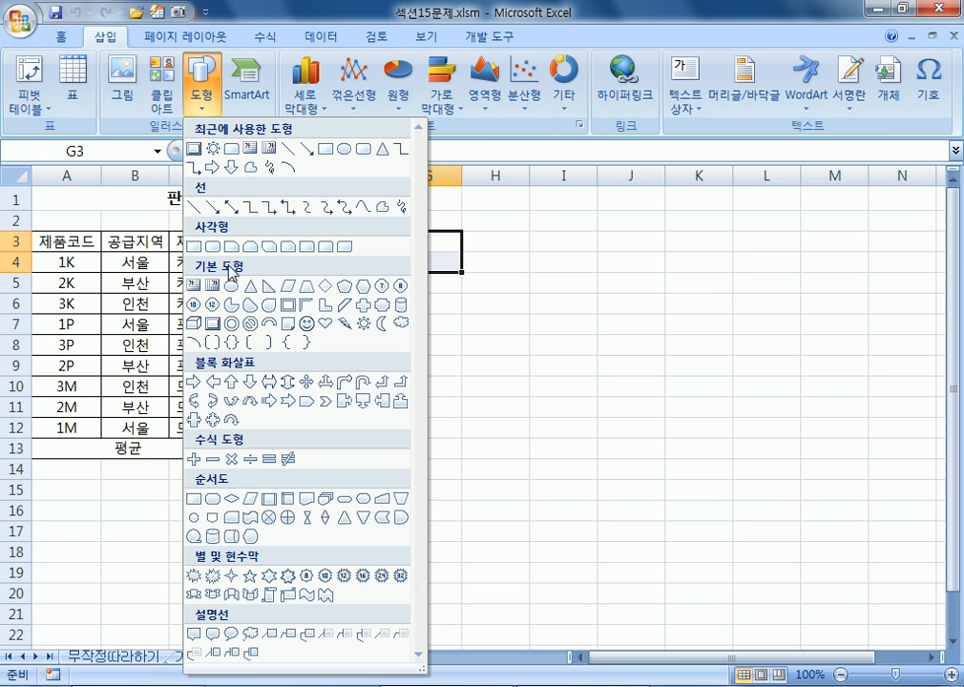
click(308, 325)
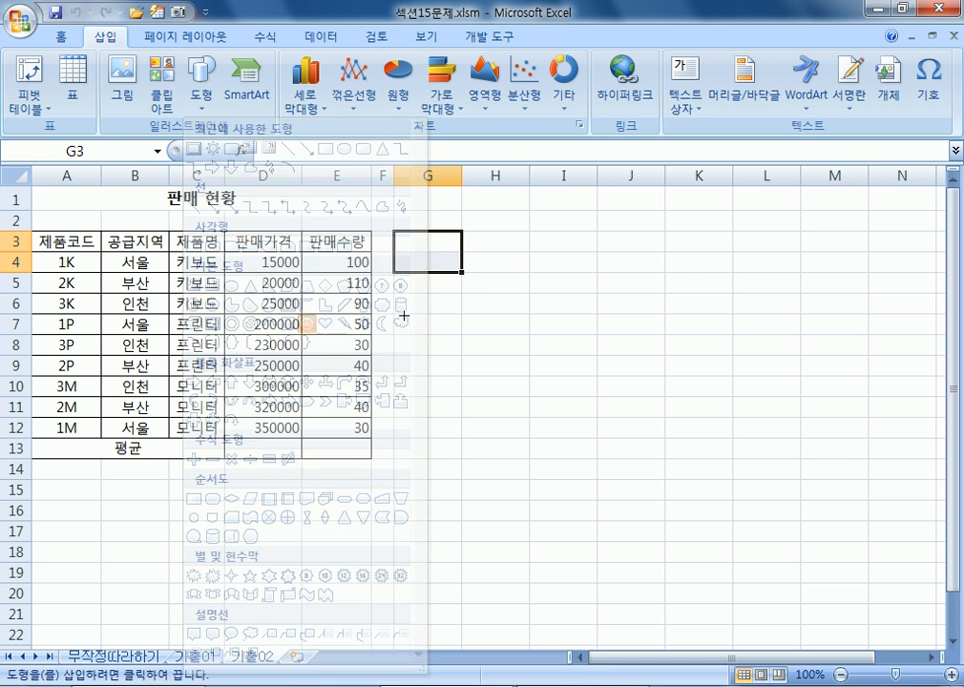
drag(392, 230, 462, 272)
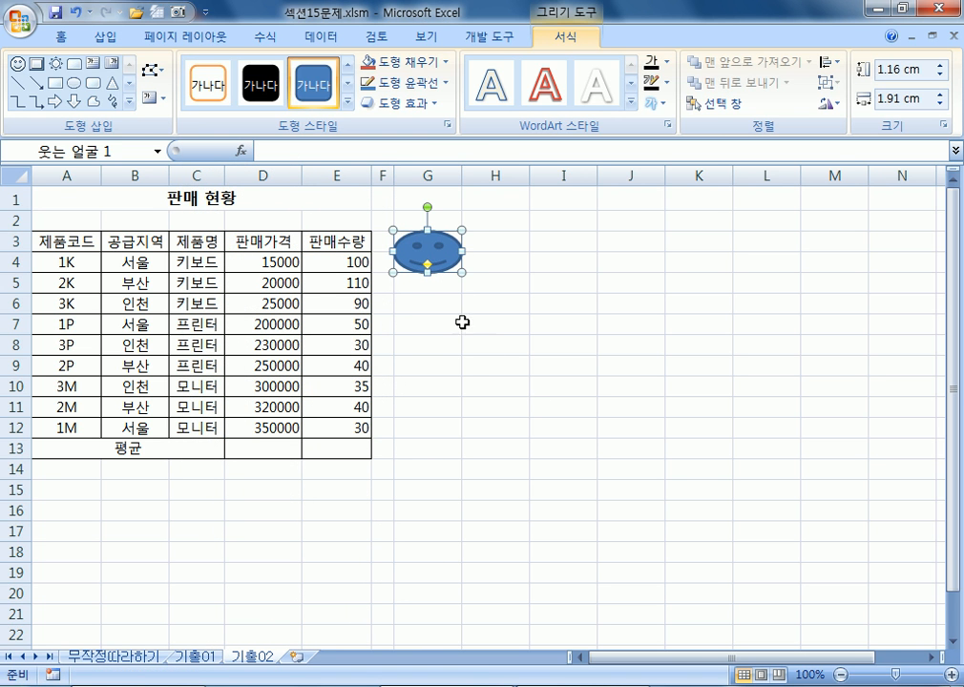
Assign a new macro named 평균 to the smiley face shape and start recording it in the current workbook
right_click(446, 264)
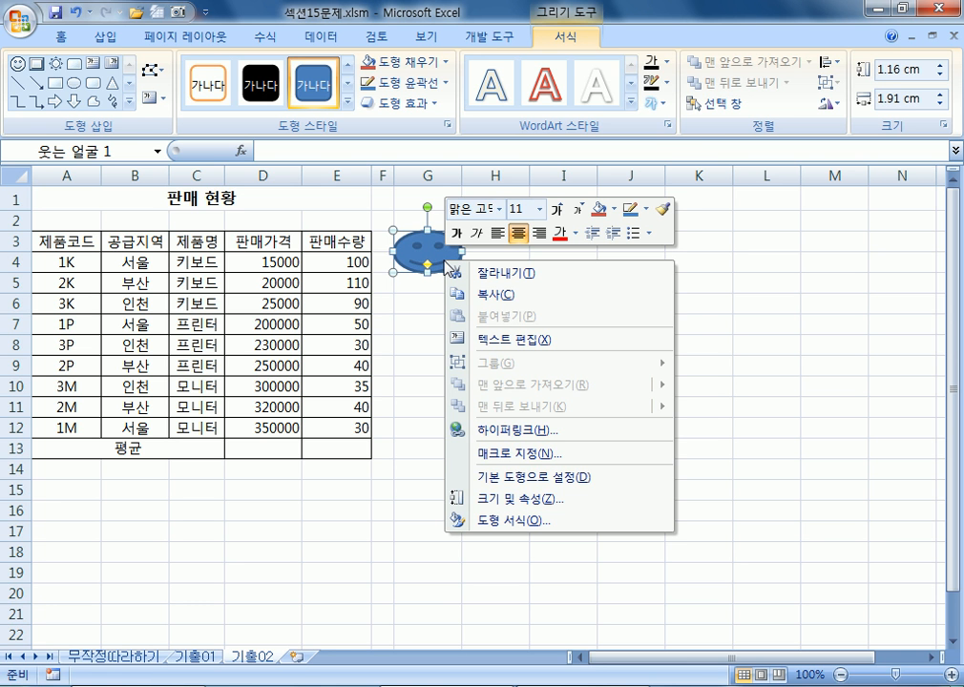
click(465, 455)
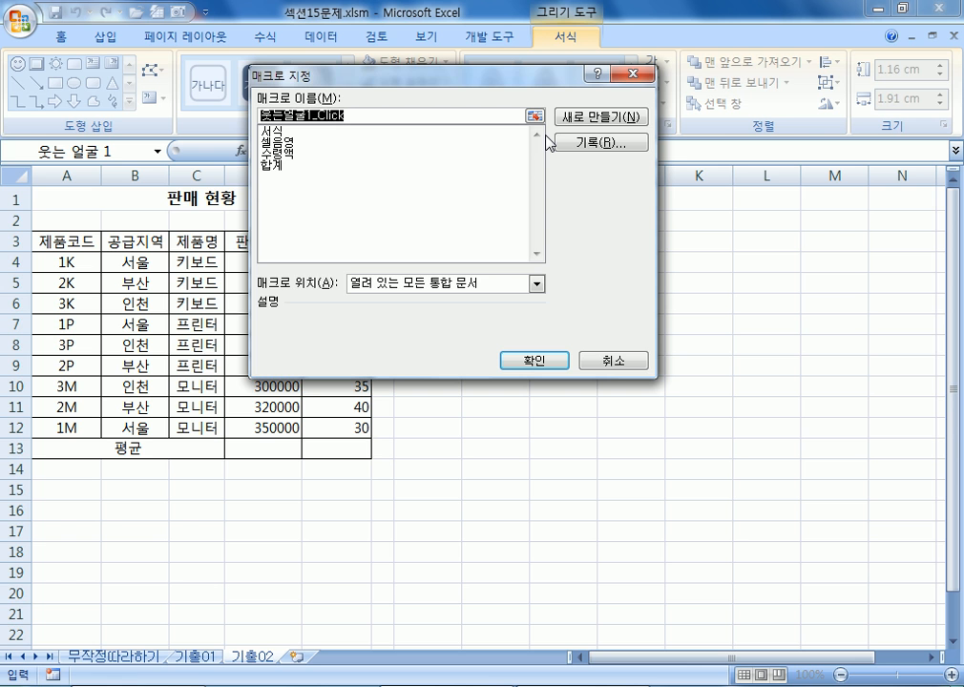
text(vy)
key(BackSpace)
text(u)
key(BackSpace)
key(BackSpace)
text(평균)
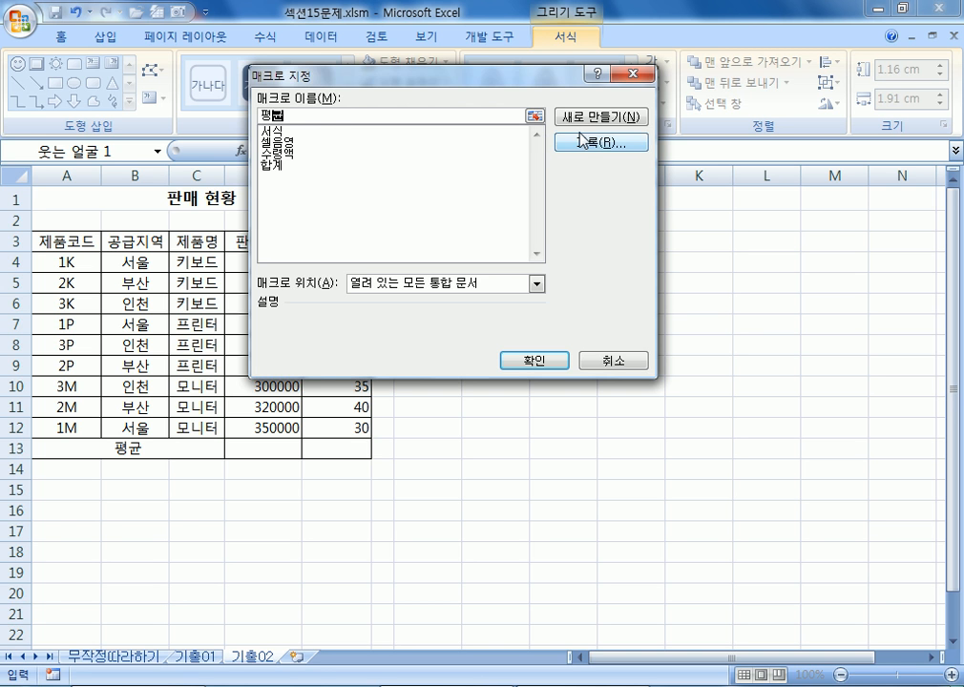
click(582, 141)
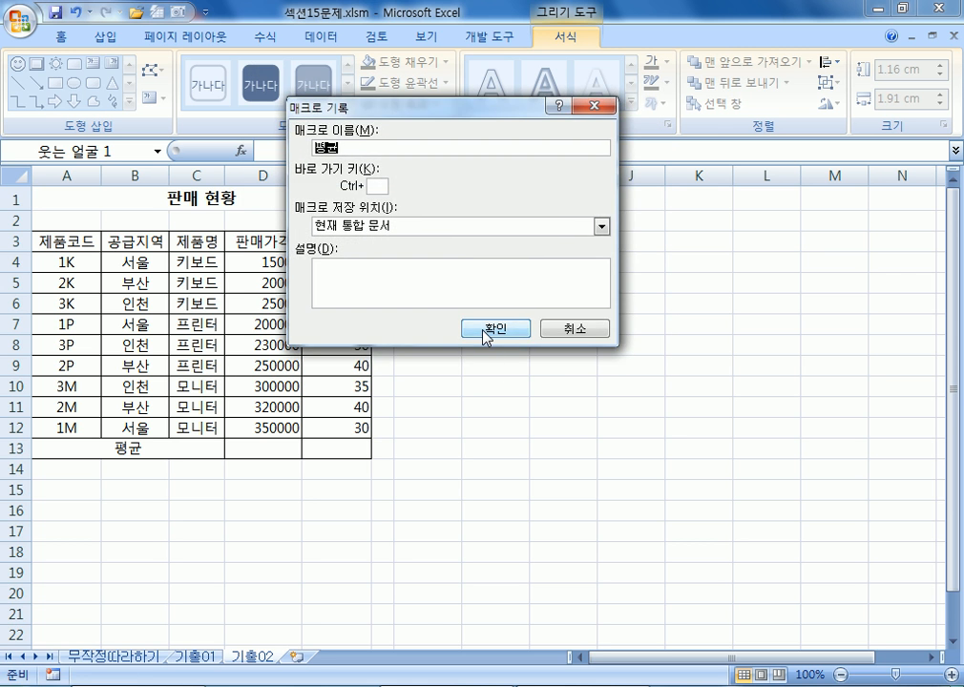
click(492, 329)
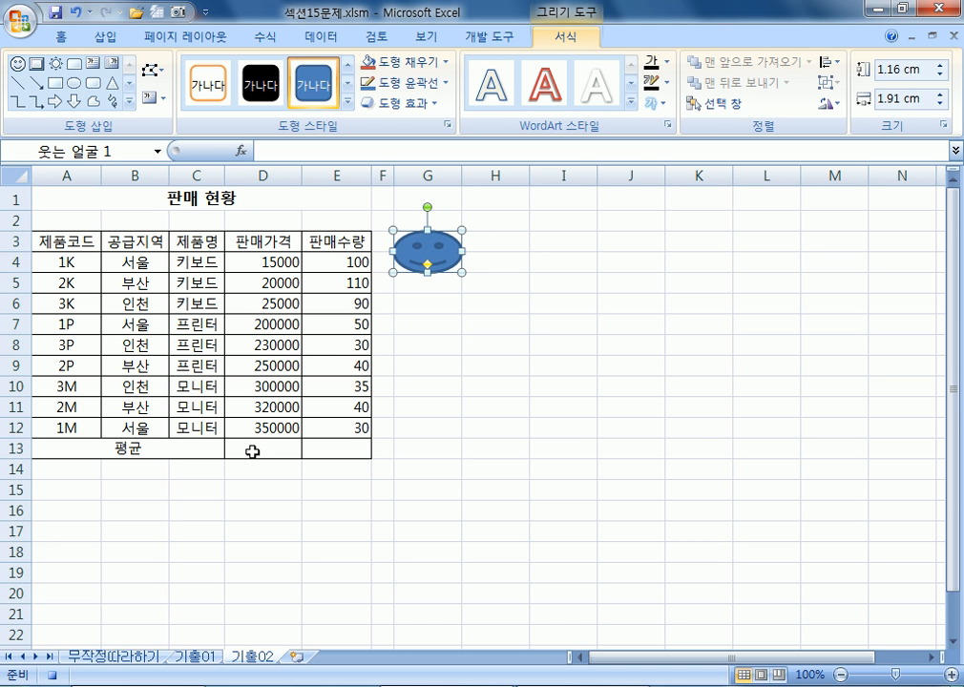
Calculate the 판매가격 and 판매수량 averages in D13:E13 with AVERAGE over rows 4 to 12, and stop recording the 평균 macro
click(252, 449)
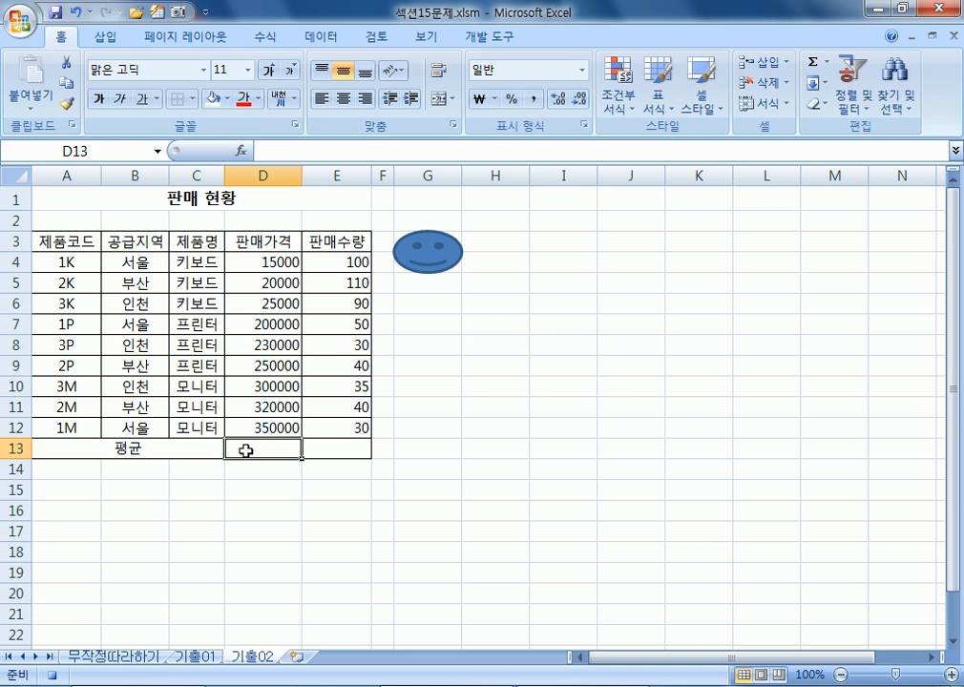
text(=av)
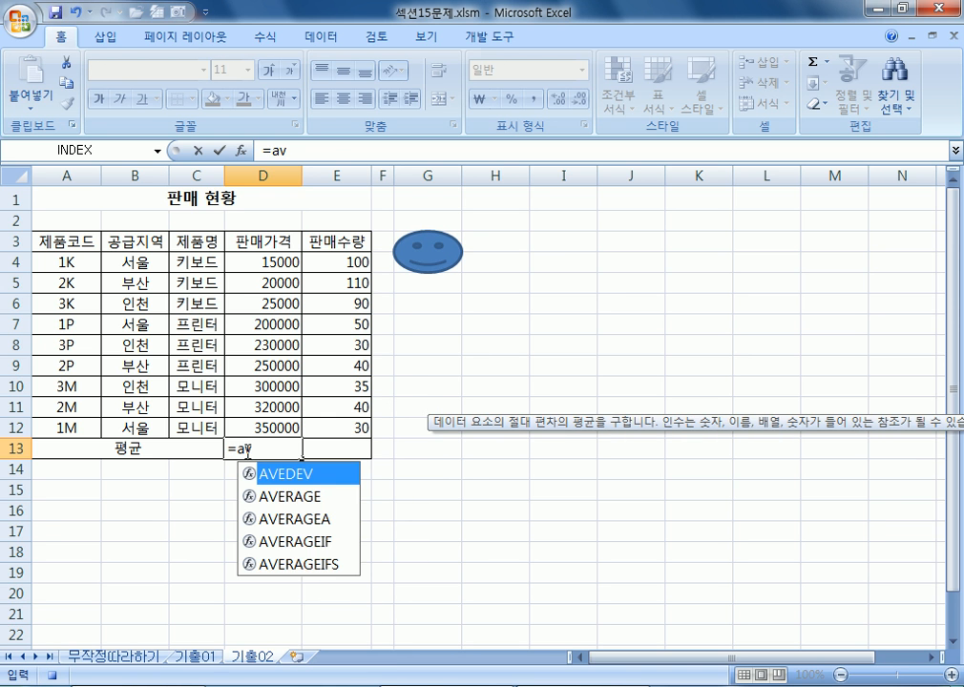
key(Down)
key(Tab)
drag(277, 271, 363, 456)
key(Return)
click(275, 444)
click(75, 200)
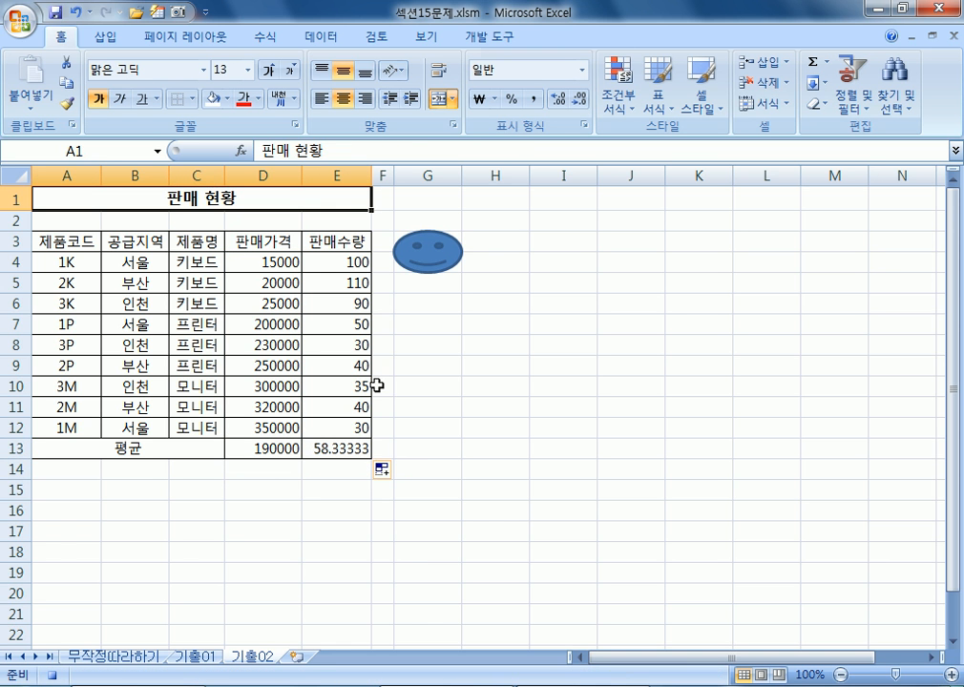
click(466, 37)
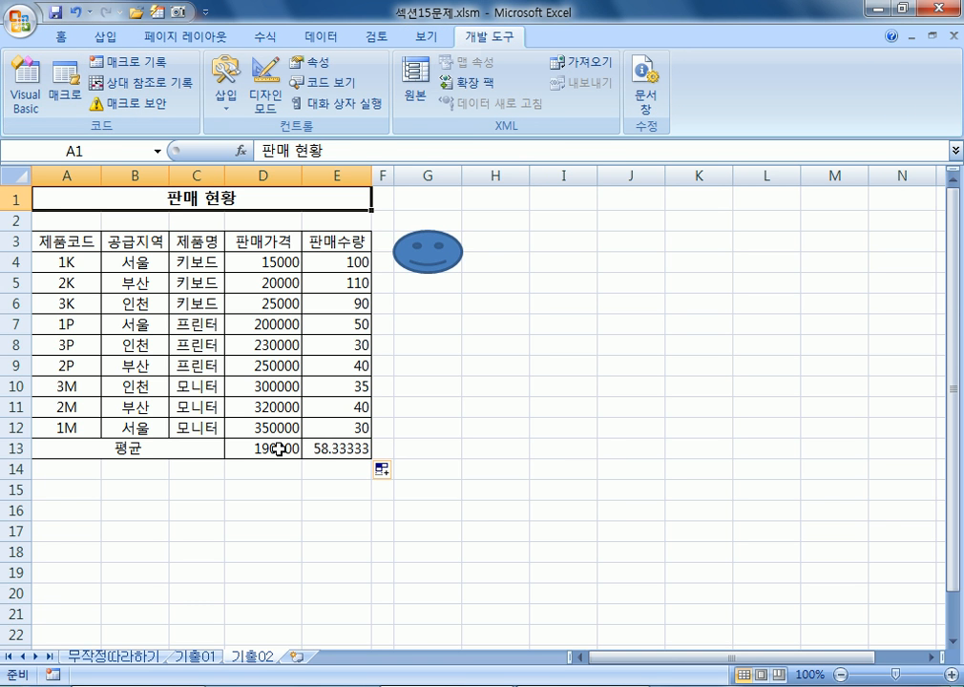
Clear the averages in D13:E13 and recalculate them by running the 평균 macro from the smiley face
drag(250, 448, 319, 448)
key(Delete)
click(547, 466)
click(435, 256)
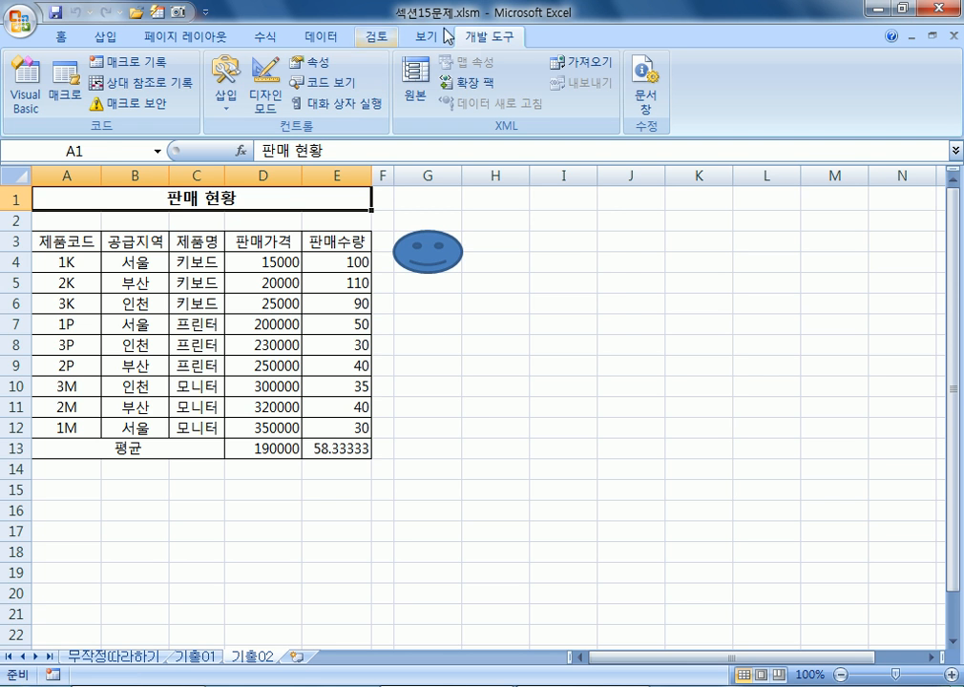
Start recording a new macro named 쉼표 in the current workbook
click(148, 65)
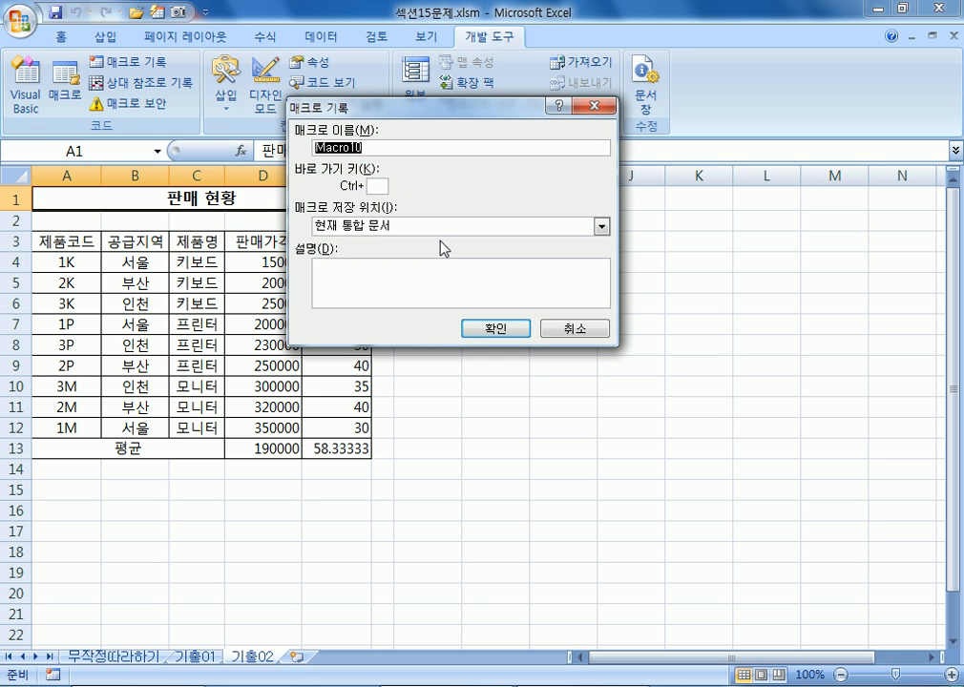
text(tnlav)
key(shift+Home)
text(쉼표)
click(494, 328)
Apply the comma style to the averages in D13:E13, select cell A1, and stop the macro recording
drag(254, 447, 312, 447)
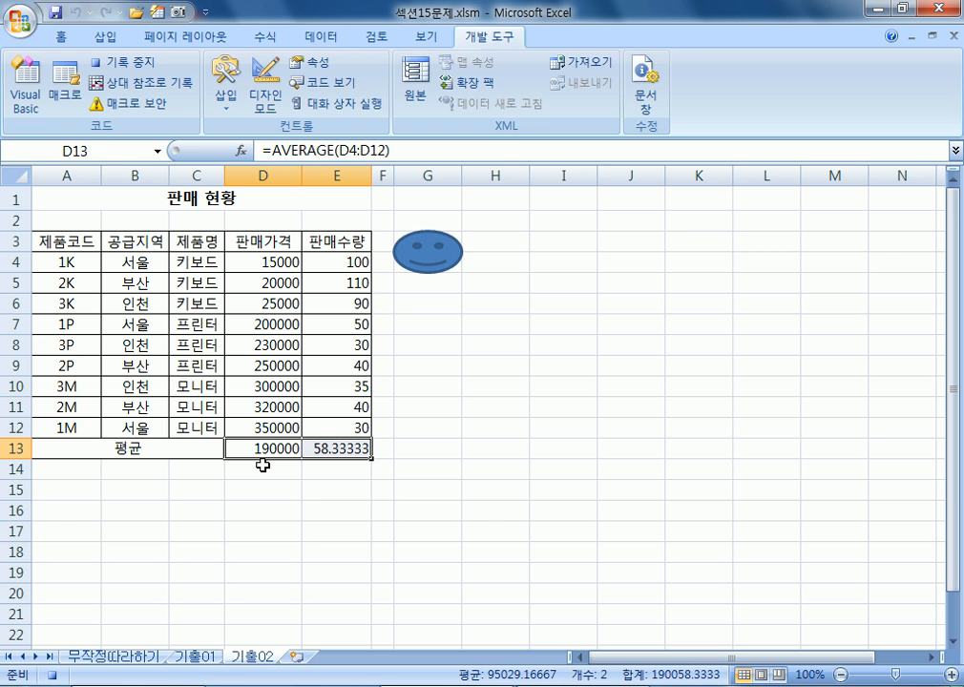
click(65, 36)
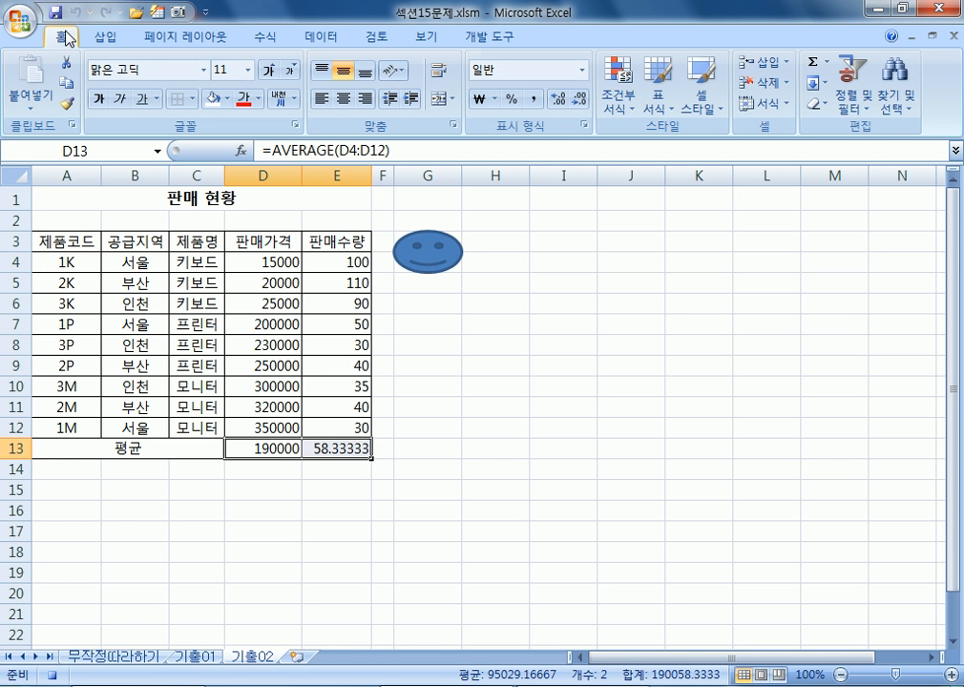
click(528, 102)
click(124, 199)
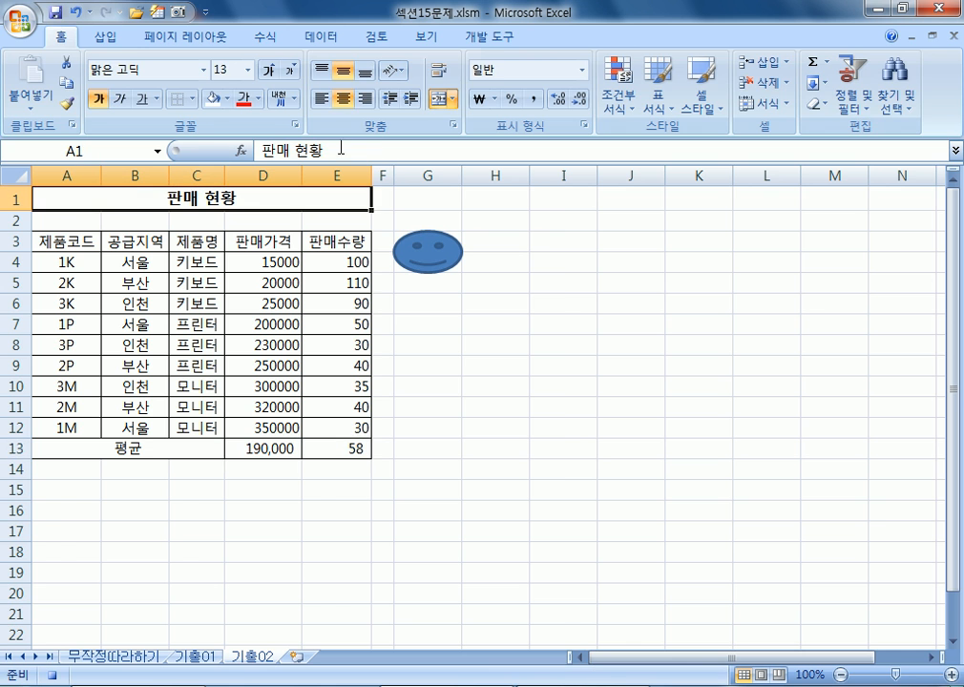
click(497, 37)
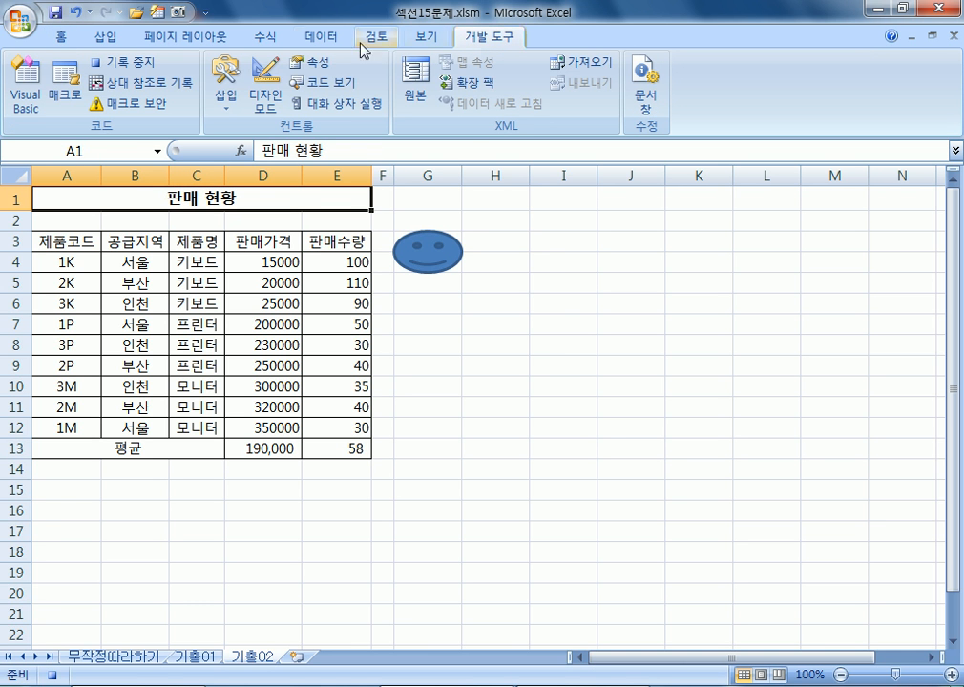
click(139, 63)
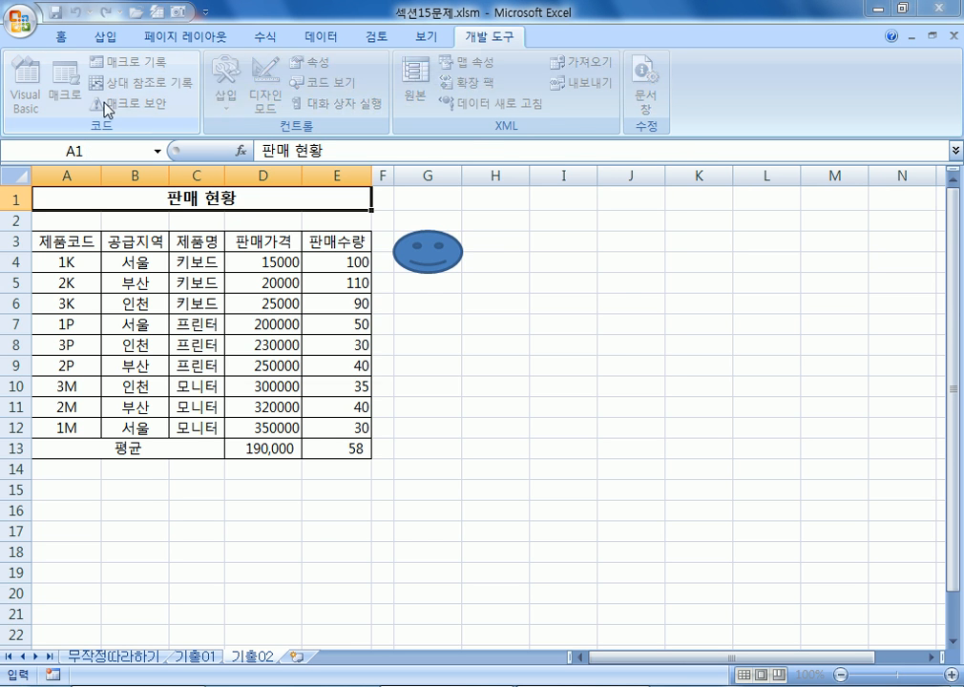
Delete the 쉼표 macro and undo the comma style on D13:E13
click(65, 95)
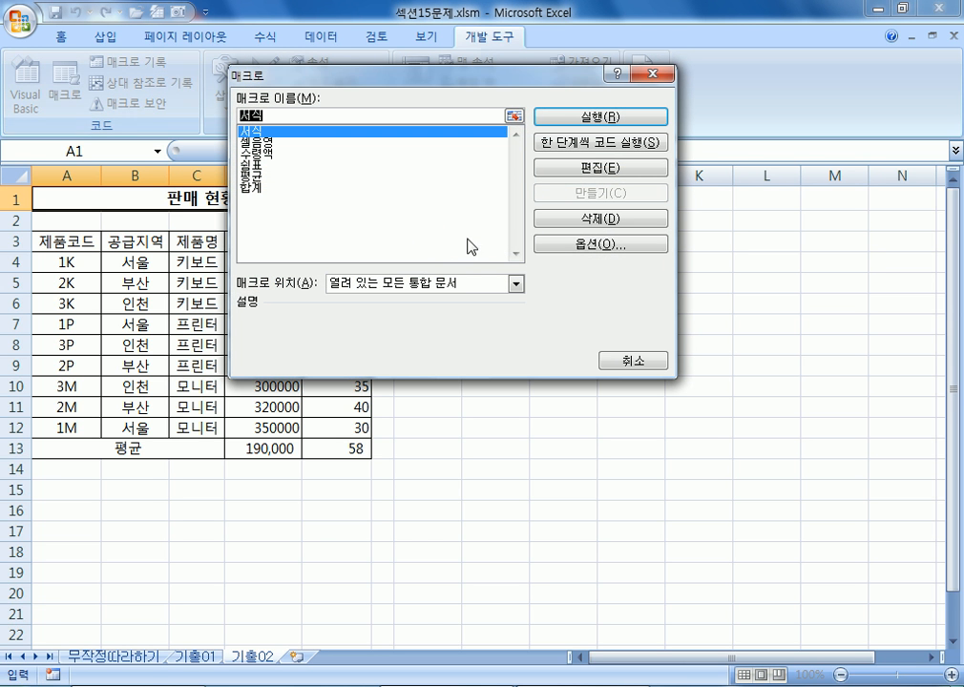
click(258, 164)
click(590, 221)
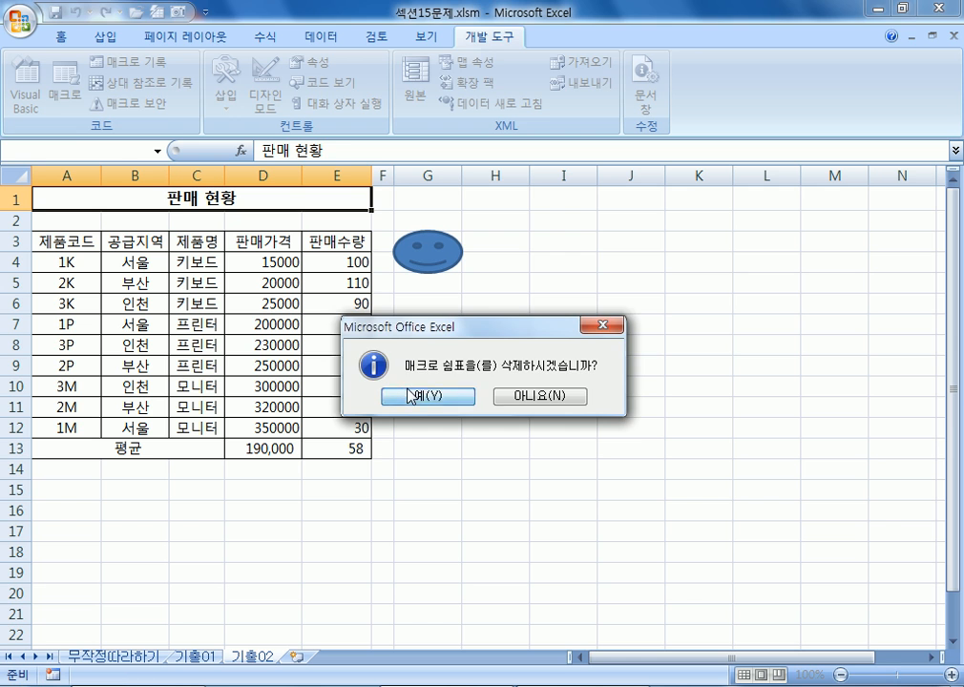
click(426, 394)
key(ctrl+z)
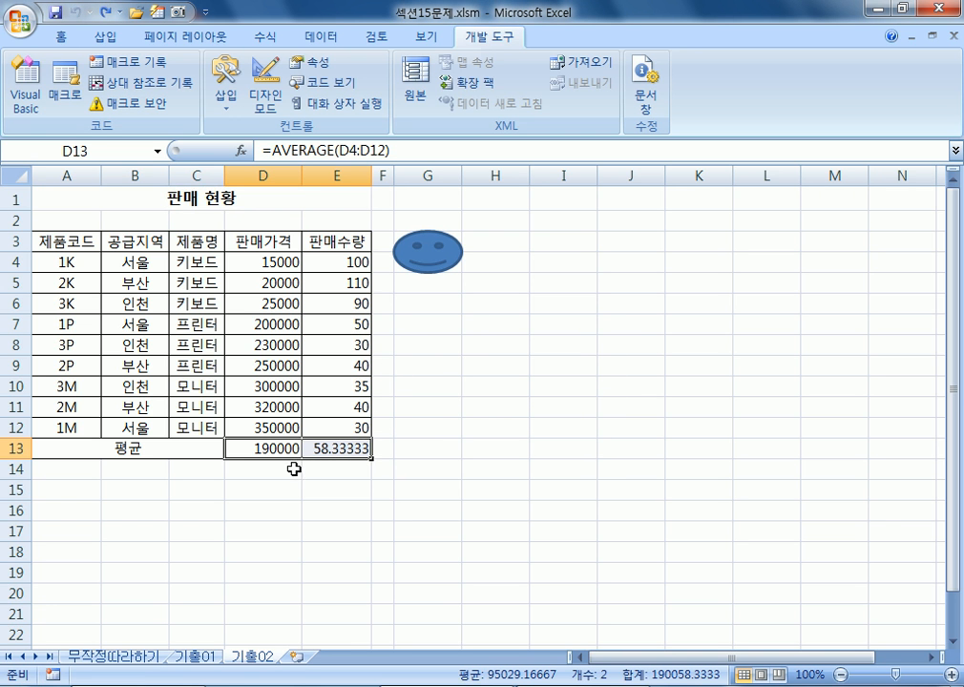
Select cell A1 and start recording a macro named 쉼표 stored in the current workbook
drag(238, 262, 279, 425)
click(79, 200)
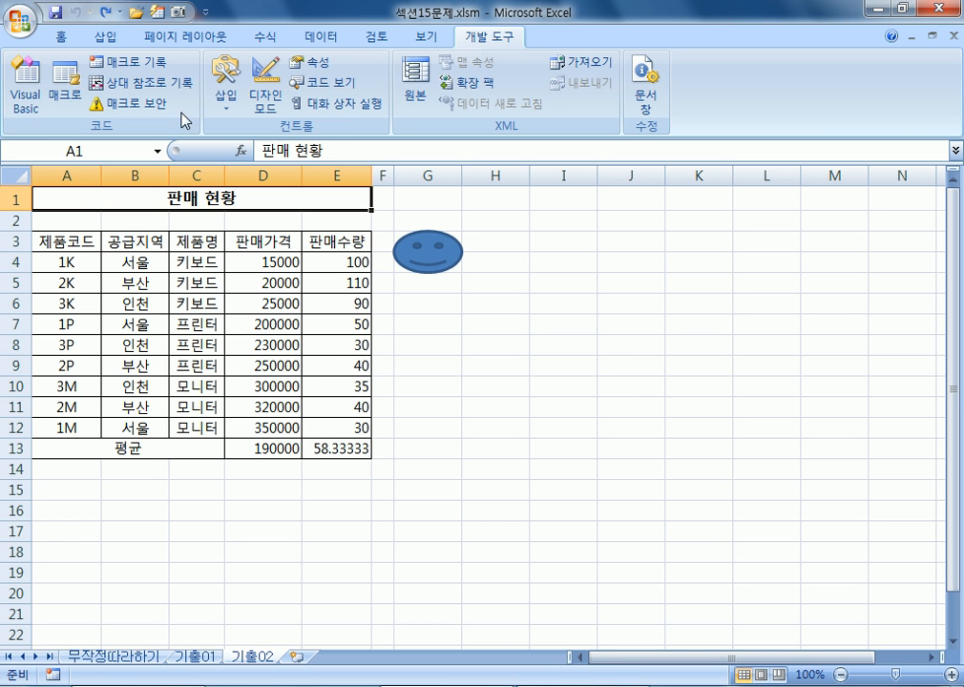
click(122, 63)
text(수)
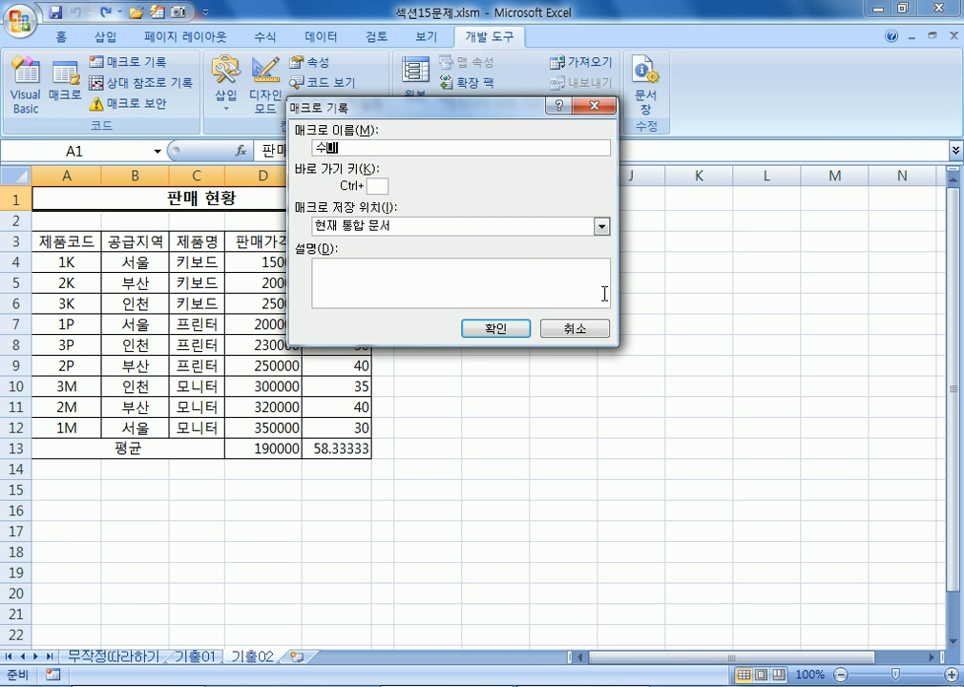
text(쉽)
text(표)
click(496, 328)
Apply the comma style to the 판매가격 values in D4:D13, select A1, and stop recording the 쉼표 macro
drag(262, 261, 257, 466)
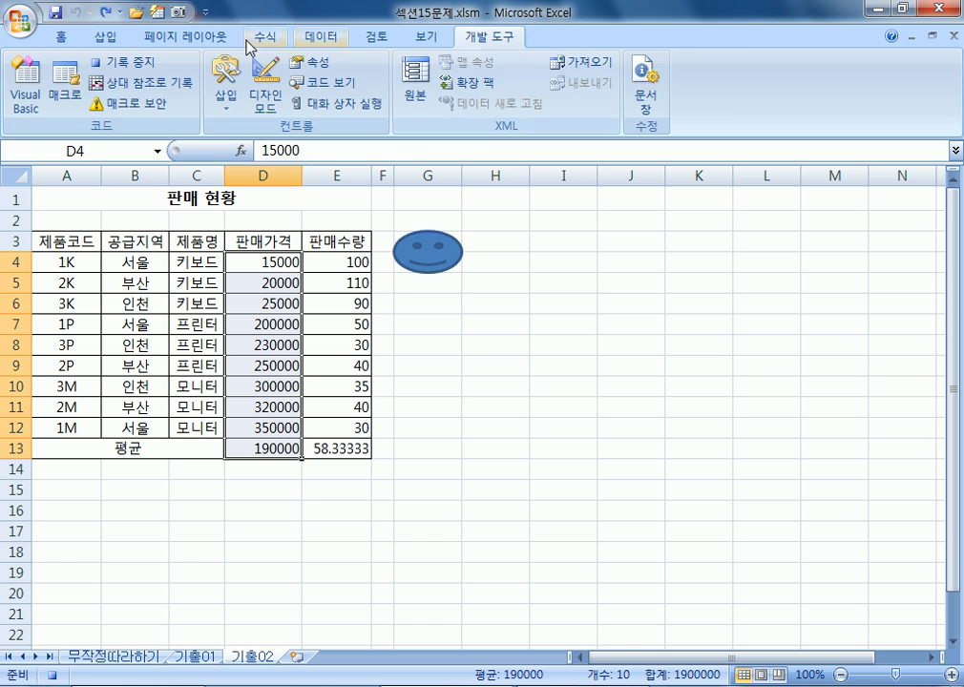
click(65, 38)
click(535, 102)
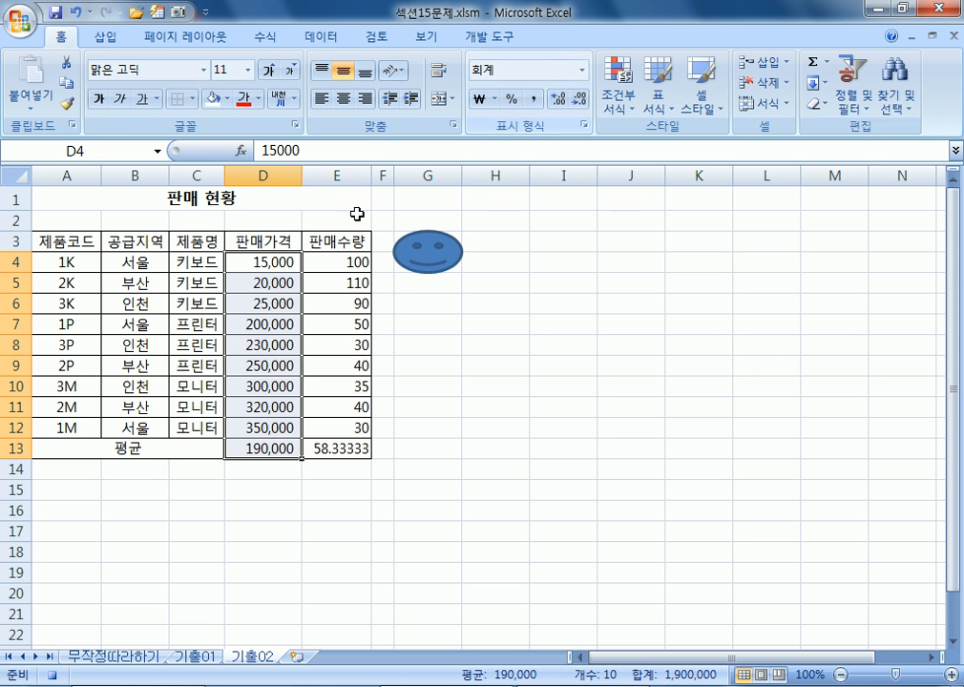
click(112, 195)
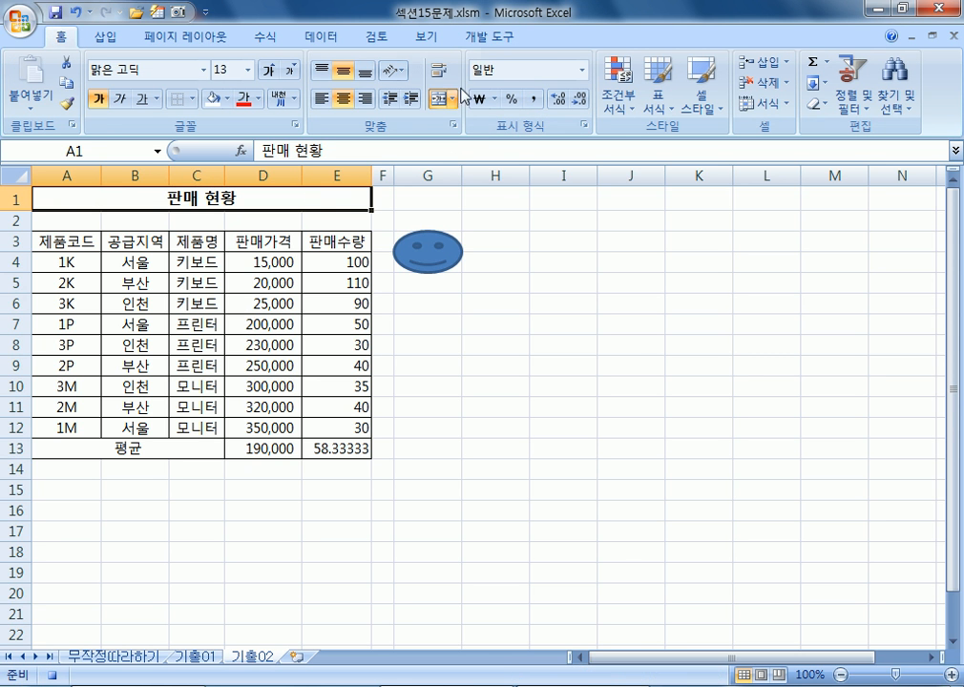
click(491, 37)
click(122, 61)
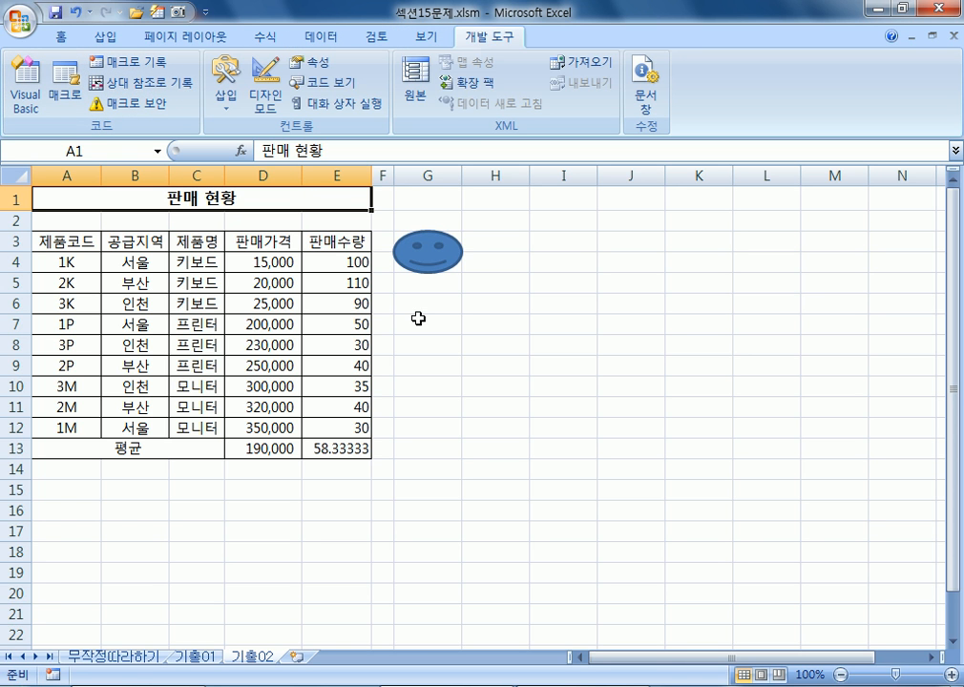
Draw a hexagon shape over cells G6:G7 and label it 쉼표
drag(423, 306, 425, 325)
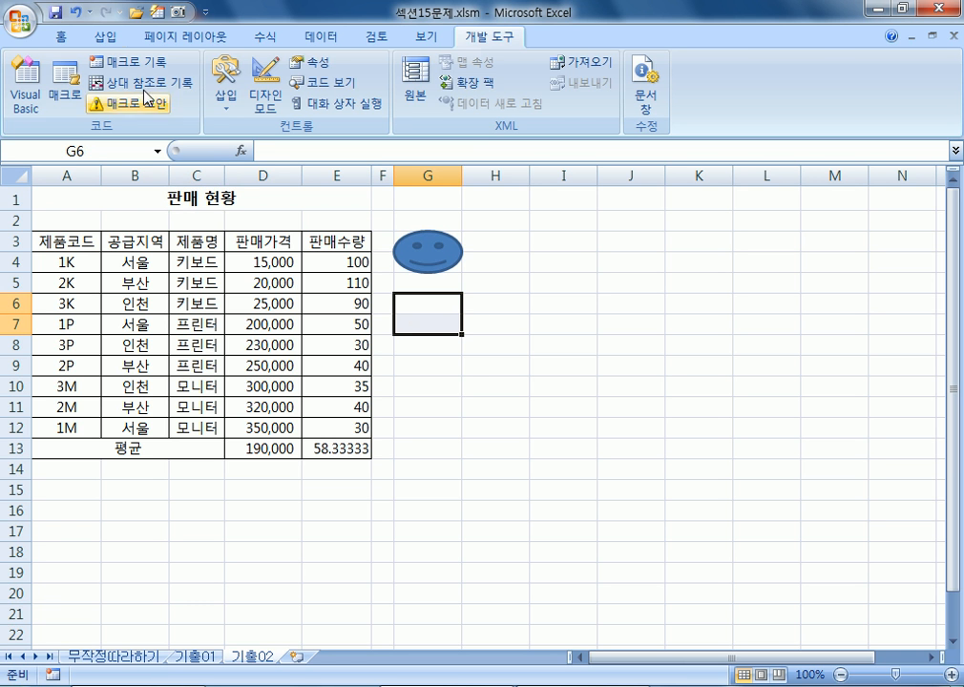
click(100, 36)
click(200, 93)
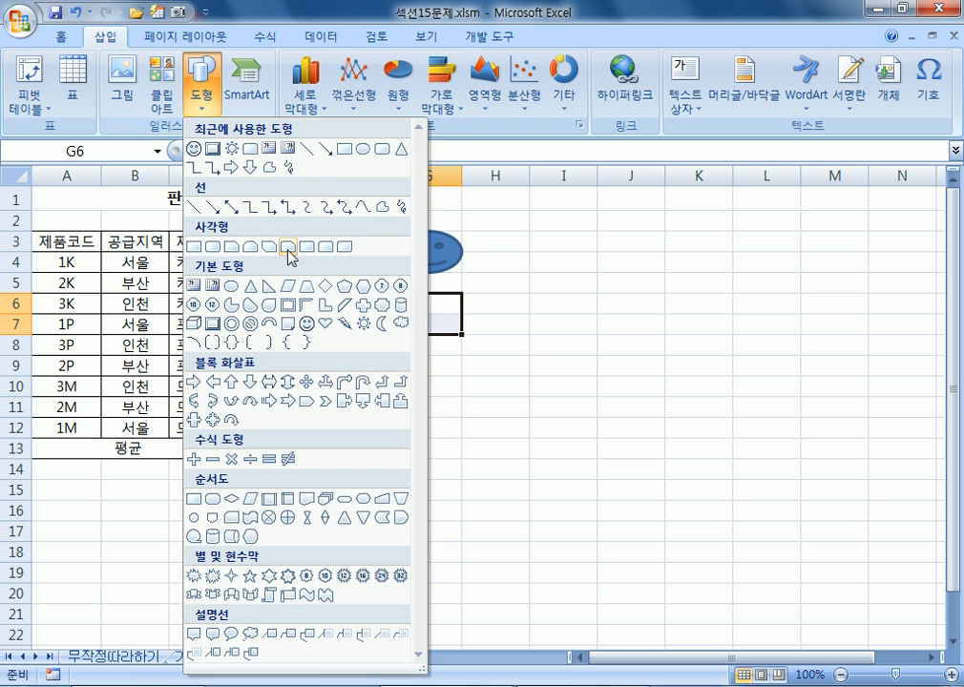
click(363, 286)
drag(393, 292, 462, 335)
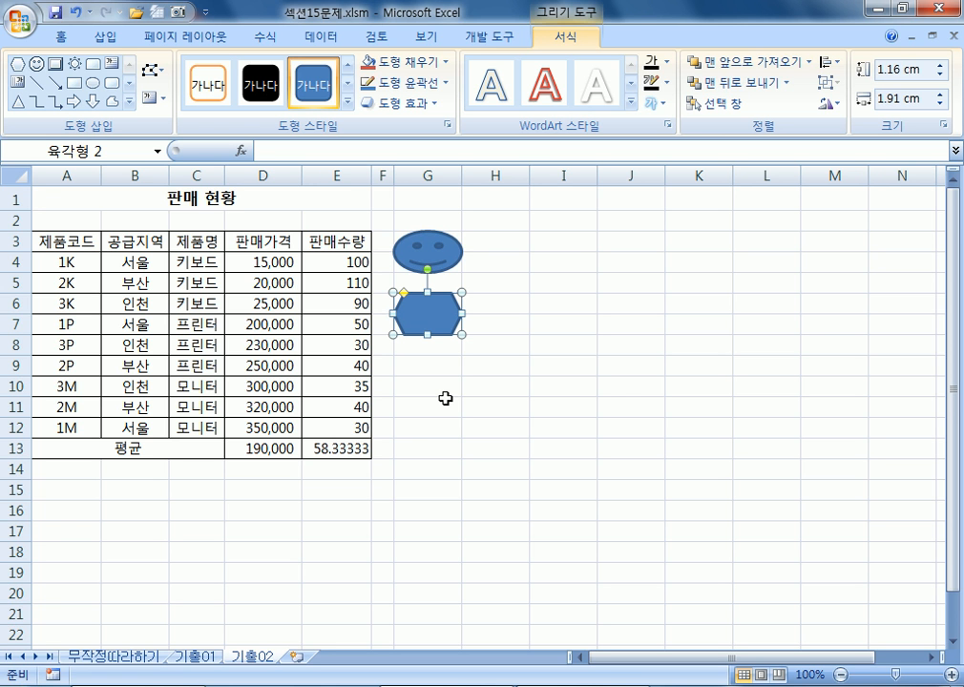
text(쉼표)
click(510, 390)
Assign the existing 쉼표 macro to the hexagon shape and deselect the shape
right_click(447, 336)
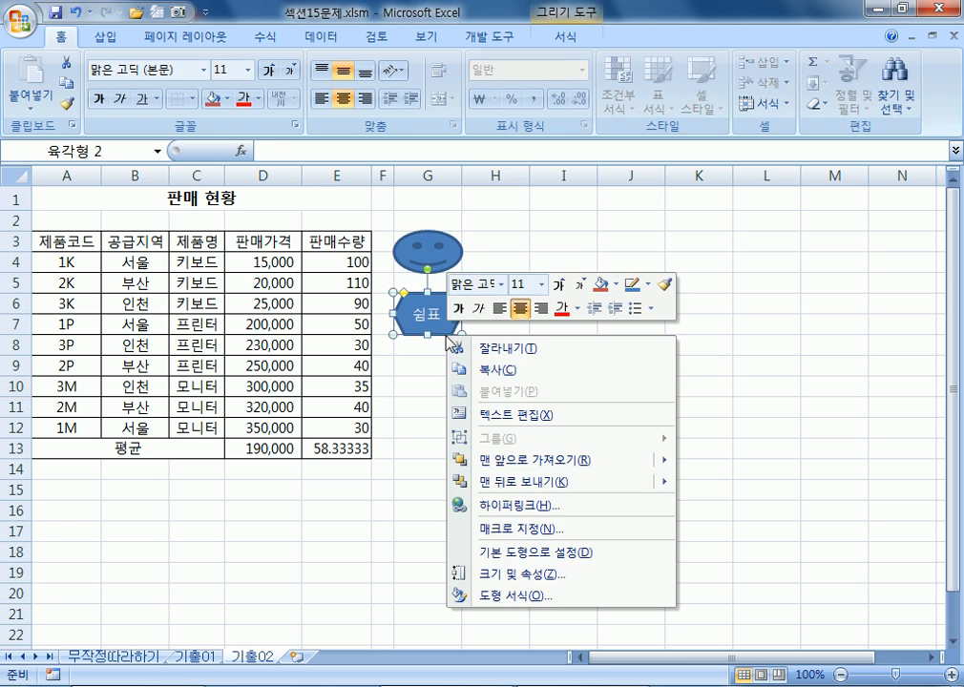
click(519, 539)
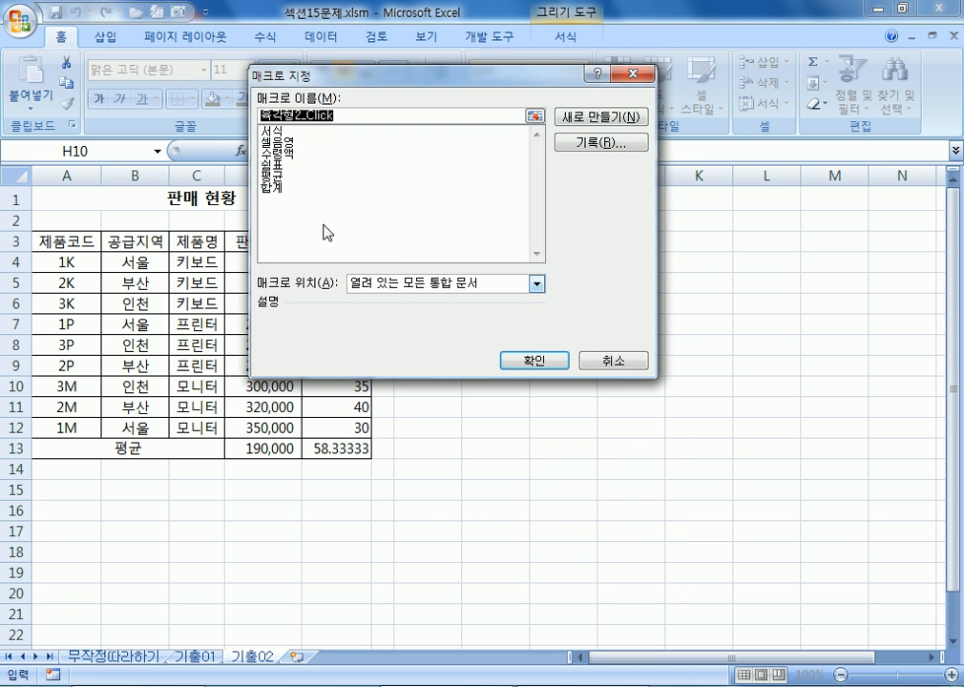
click(266, 166)
click(531, 362)
click(657, 497)
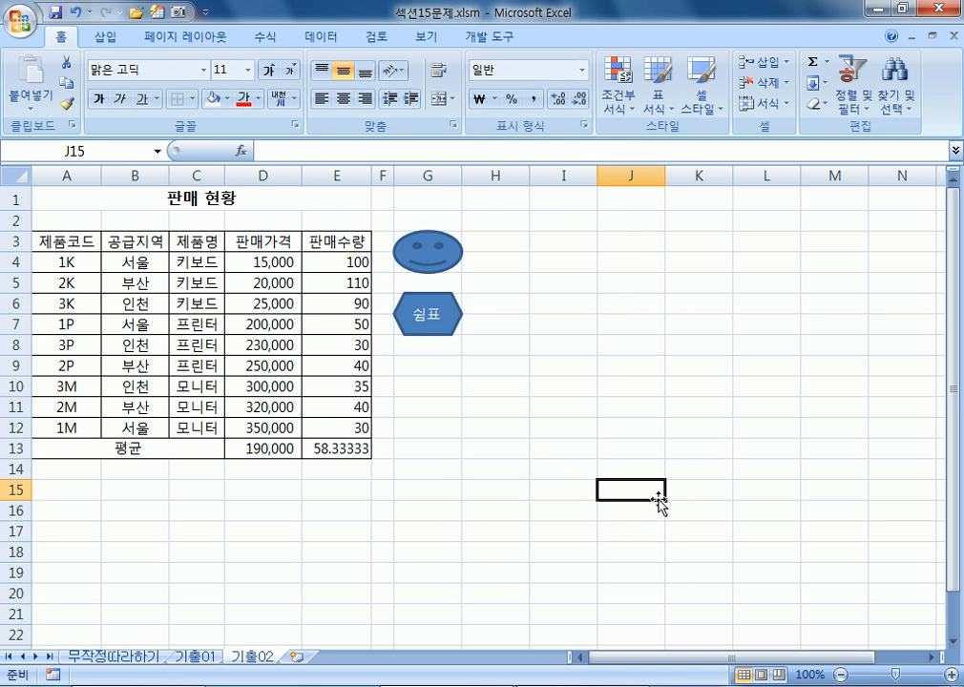
Reset the number format of D4:D13 to 일반 (General)
drag(268, 261, 271, 443)
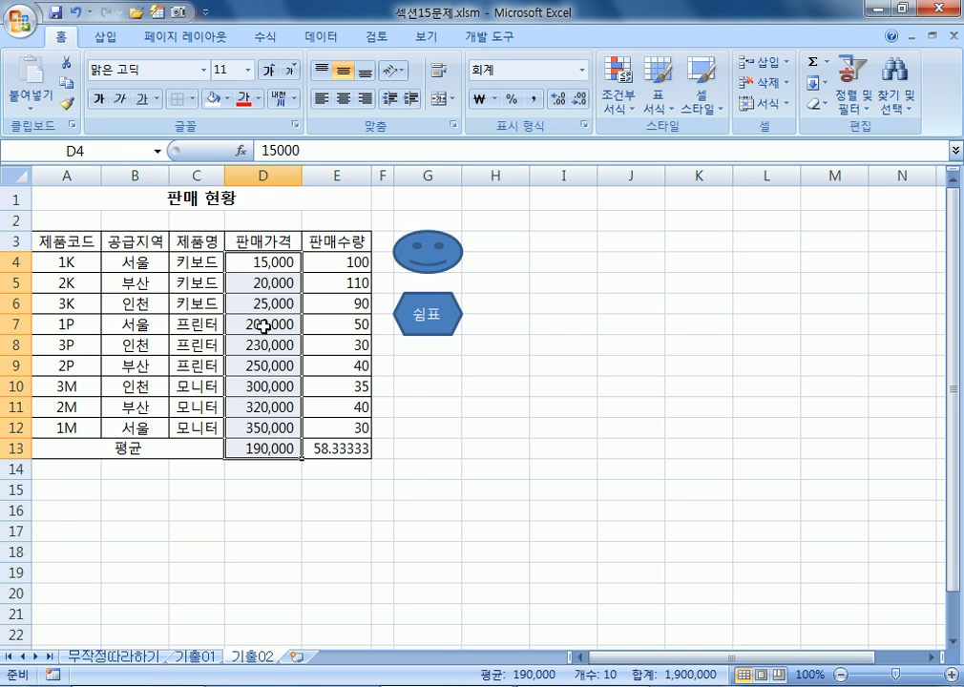
click(582, 71)
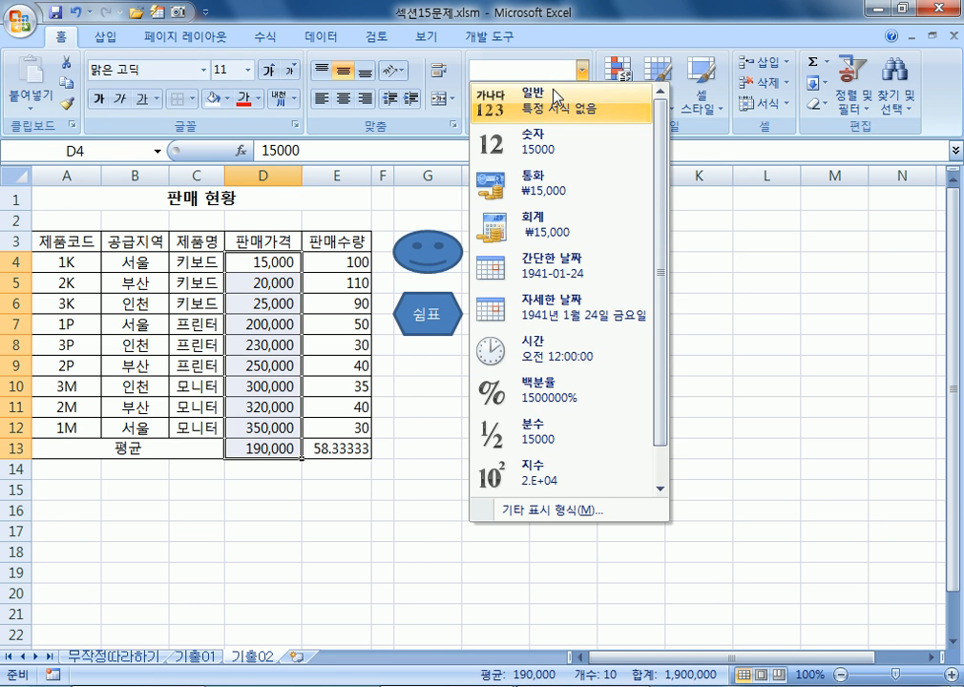
click(552, 97)
Clear the averages in D13:E13, and test the 평균 and 쉼표 macros from the smiley face and the hexagon
click(337, 449)
click(289, 447)
drag(289, 446, 319, 448)
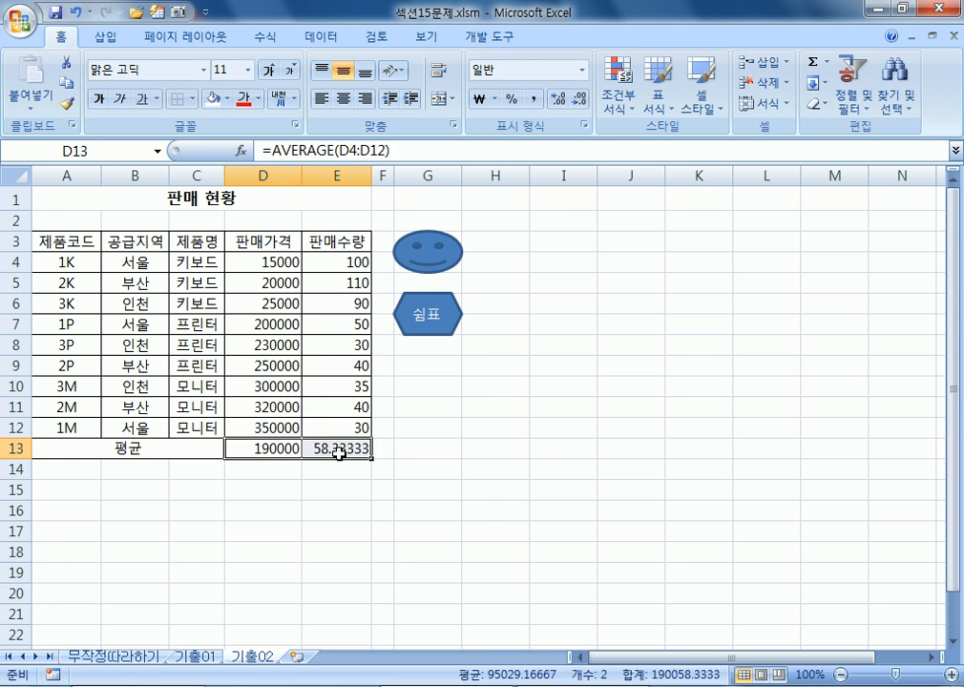
key(Delete)
click(556, 516)
click(453, 276)
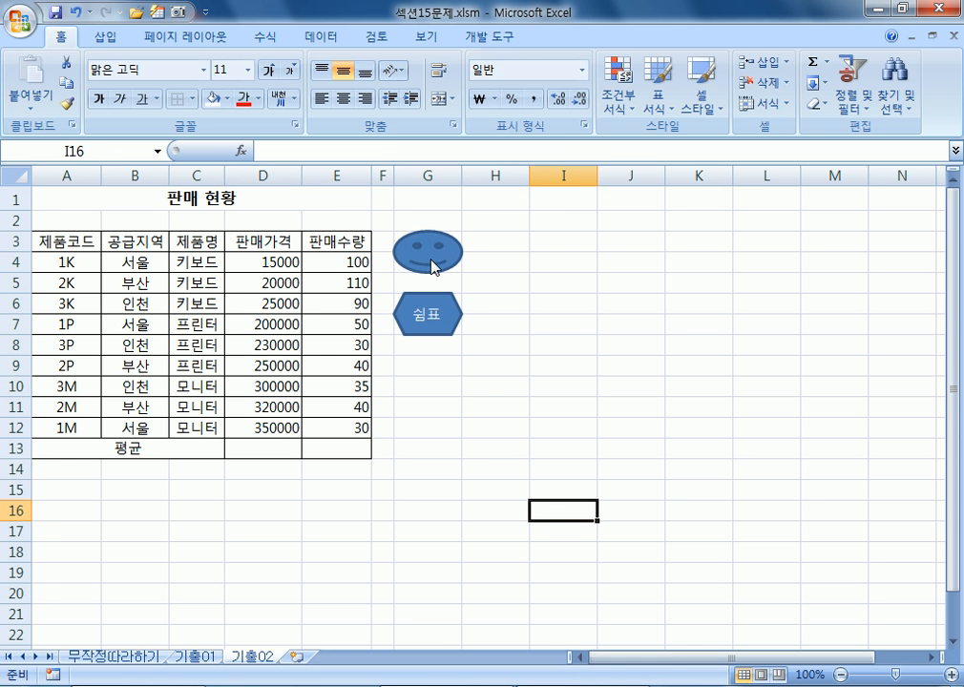
click(439, 322)
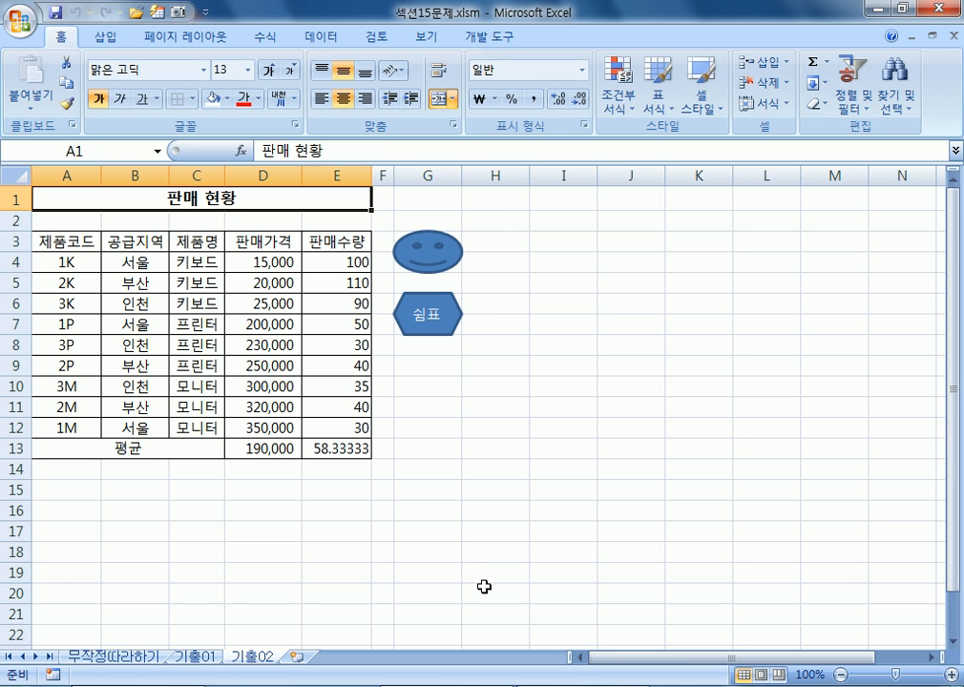
Clear D13:E13 once more and rerun only the 평균 macro from the smiley face
drag(259, 449, 343, 448)
key(Delete)
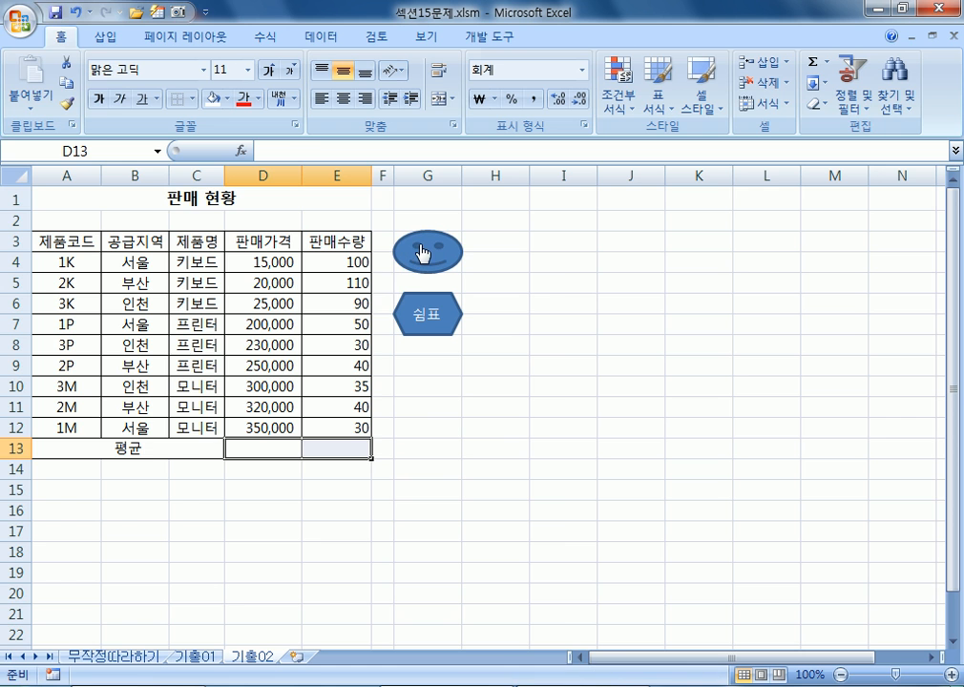
click(421, 253)
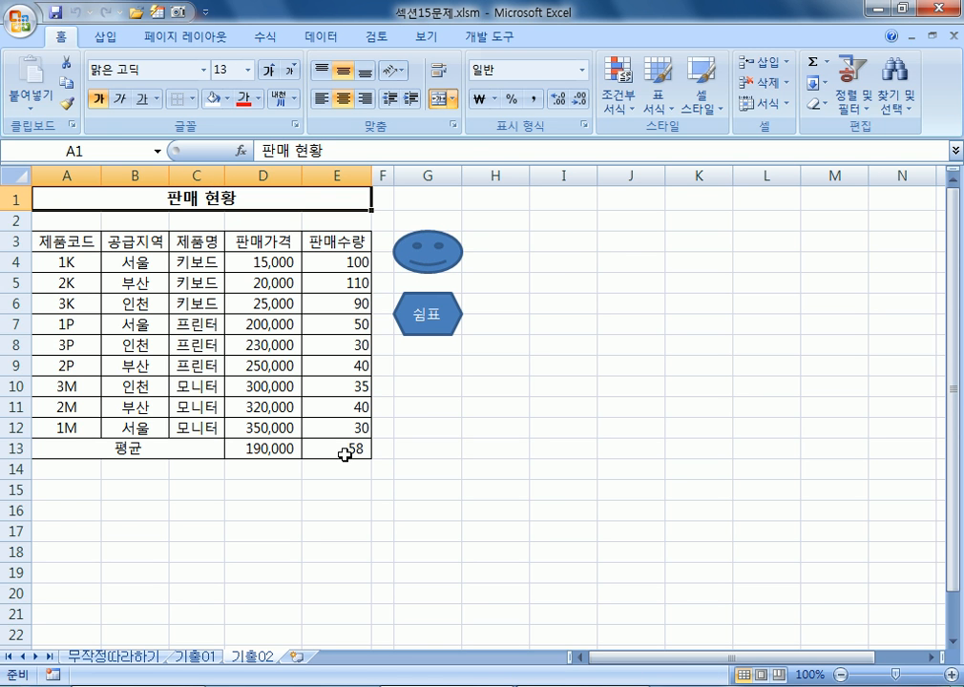
Reset the number format of the prices in D4:D12 to 일반 (General)
drag(259, 264, 267, 425)
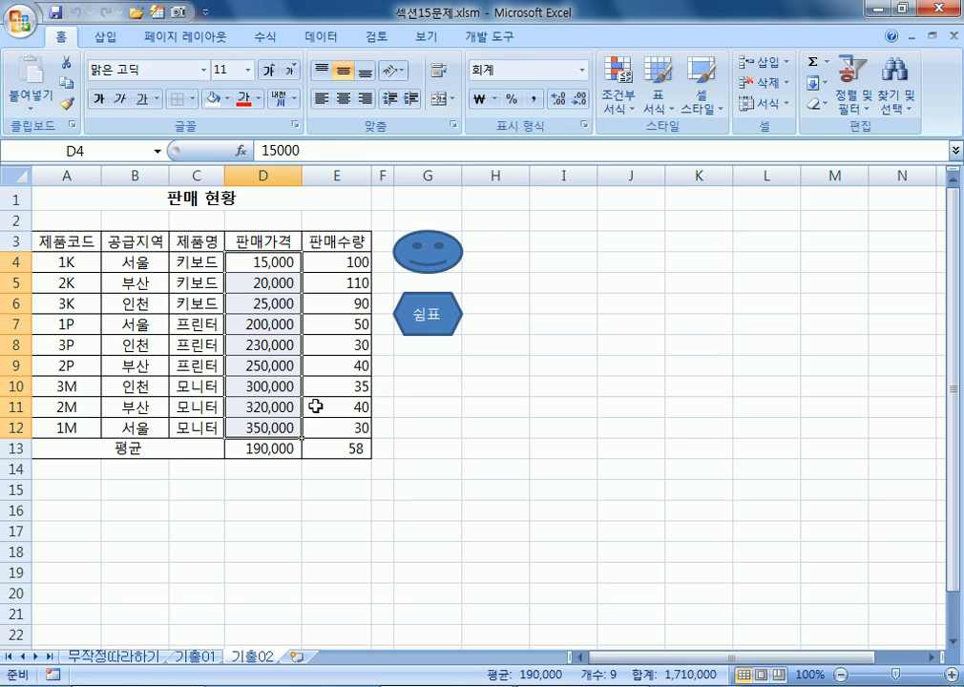
click(582, 71)
click(518, 99)
drag(277, 440, 333, 439)
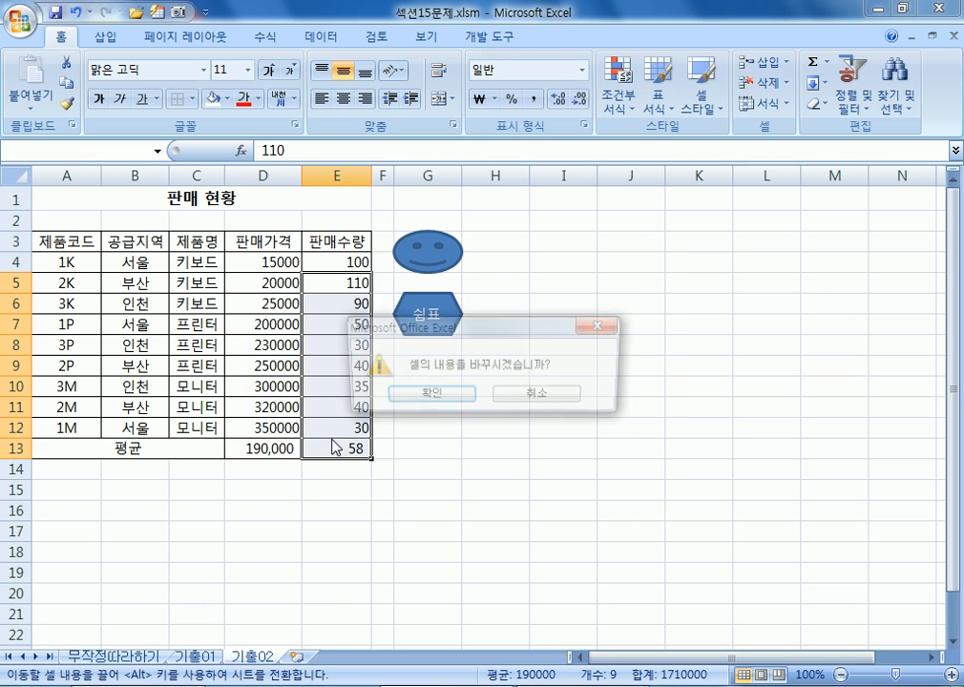
key(Escape)
Clear the averages in D13:E13 and set both cells to the 일반 (General) number format
drag(260, 450, 323, 451)
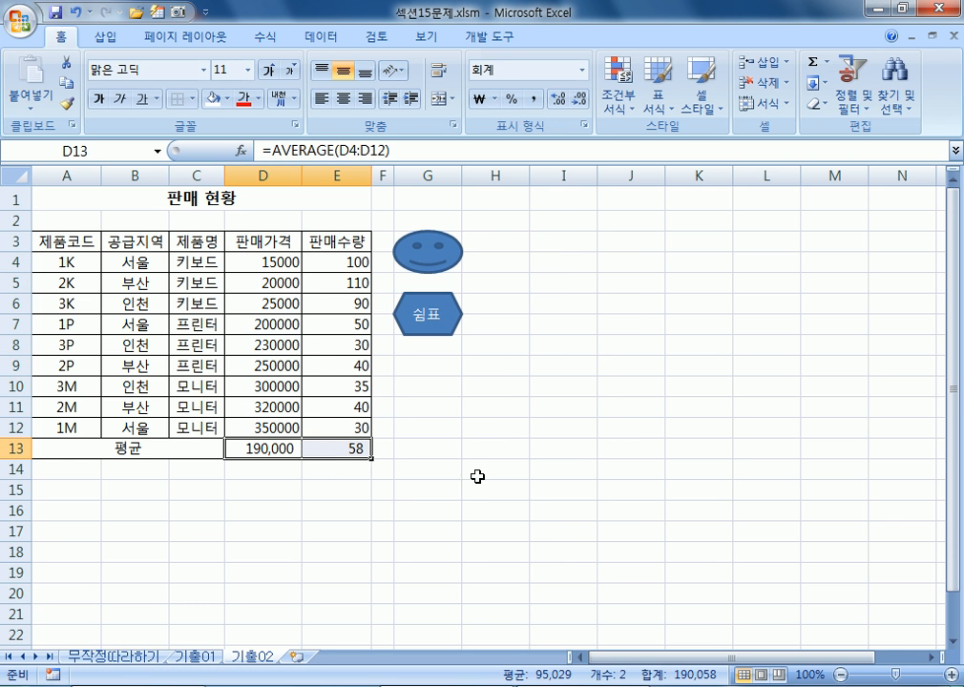
key(Delete)
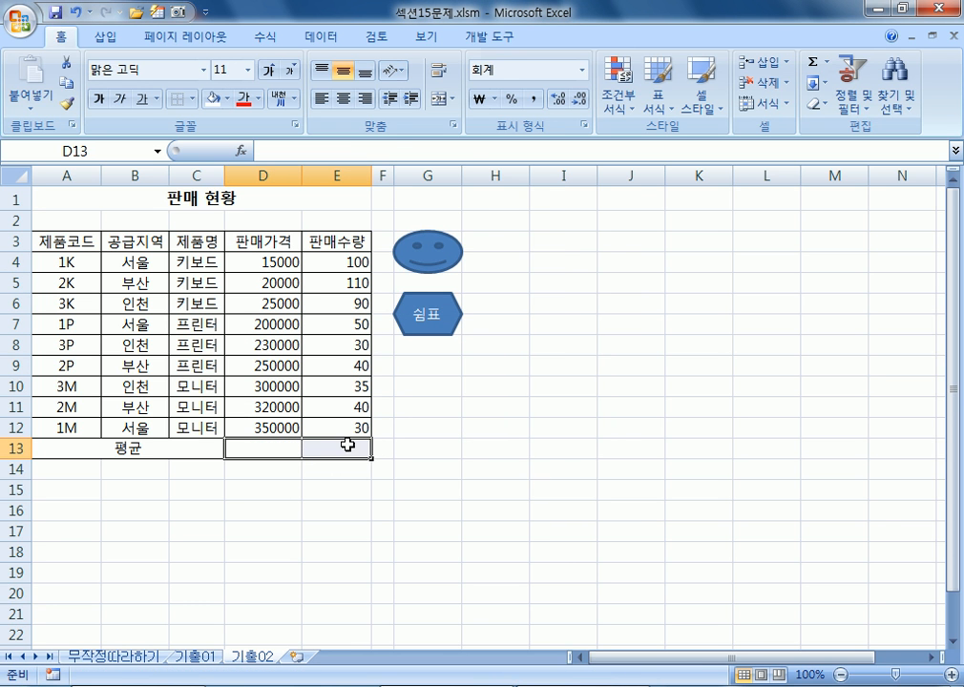
click(582, 71)
click(519, 100)
click(523, 491)
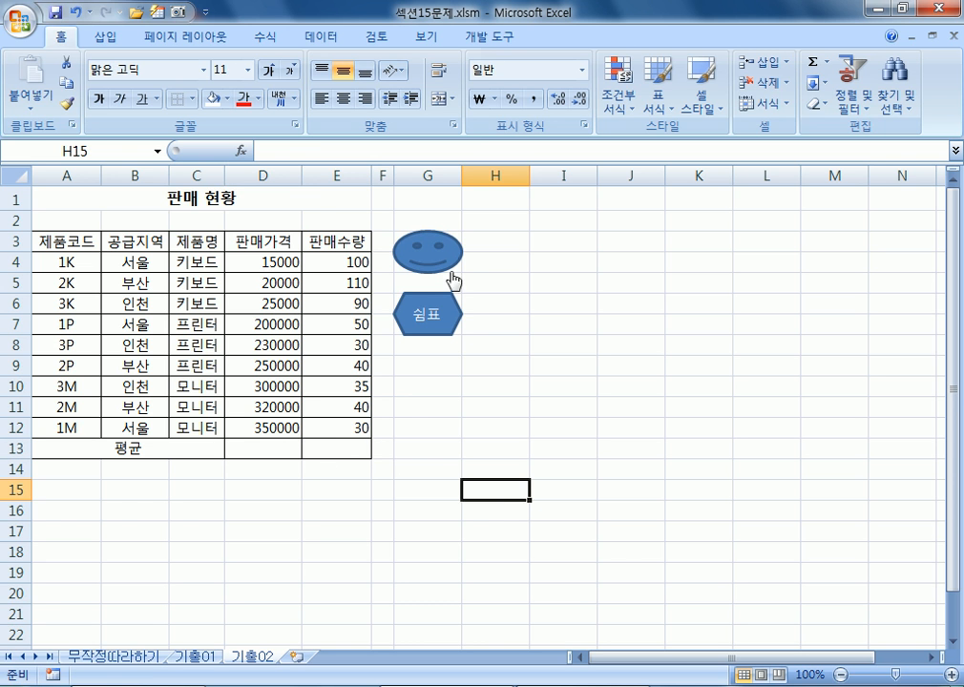
Run the 평균 macro from the smiley face and 쉼표 from the hexagon, and clear D13:E13 again
click(449, 255)
click(429, 326)
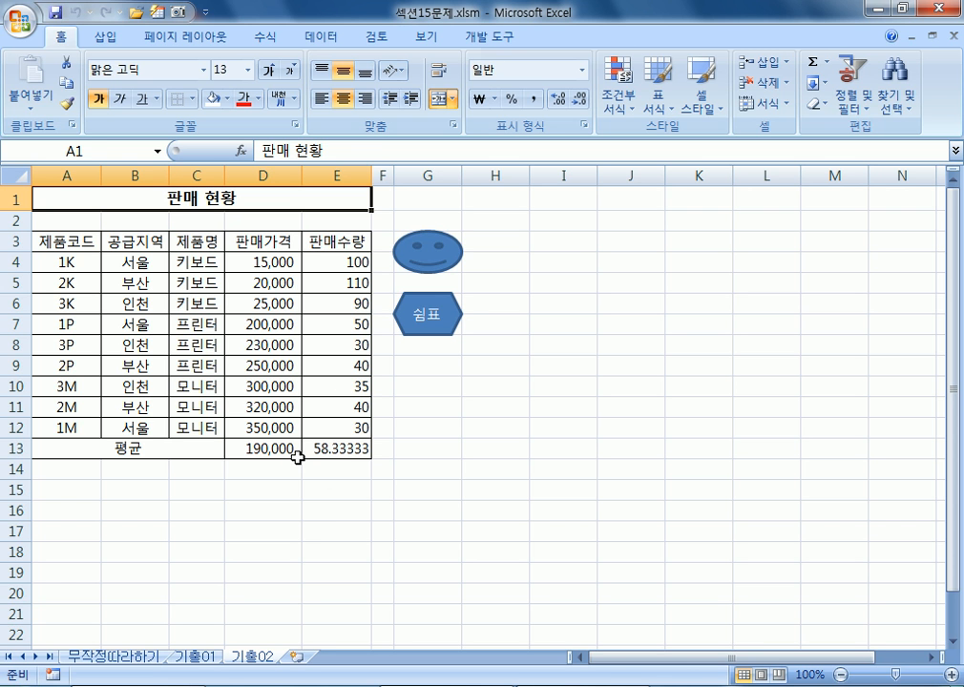
drag(276, 448, 301, 455)
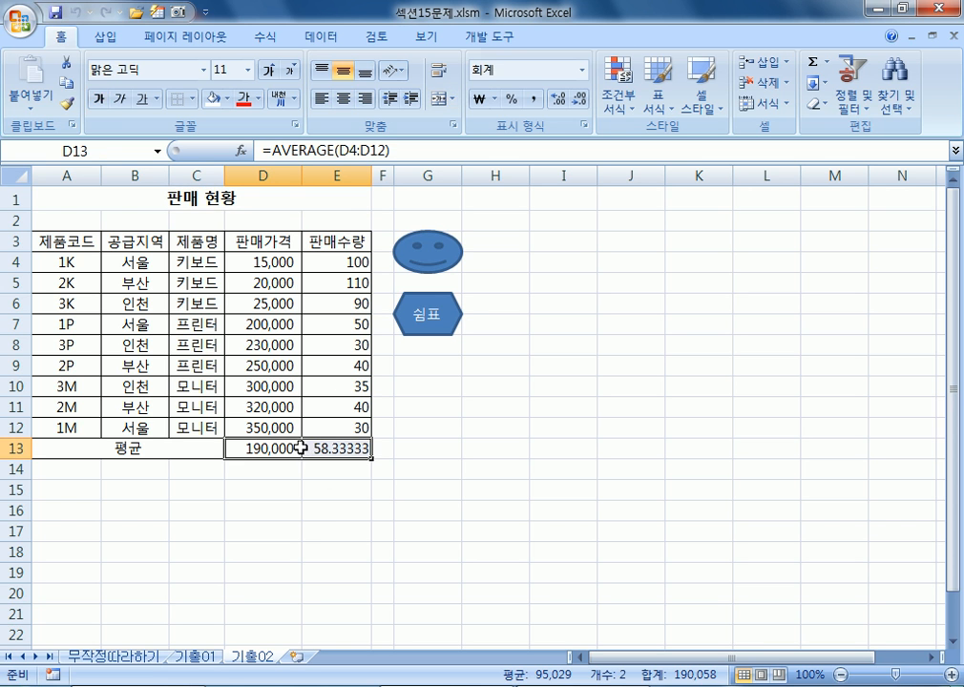
key(Delete)
click(380, 509)
Reset D4:D13 to 일반 (General), and run the macros in reverse order: 쉼표 from the hexagon, 평균 from the smiley face
drag(283, 255, 260, 447)
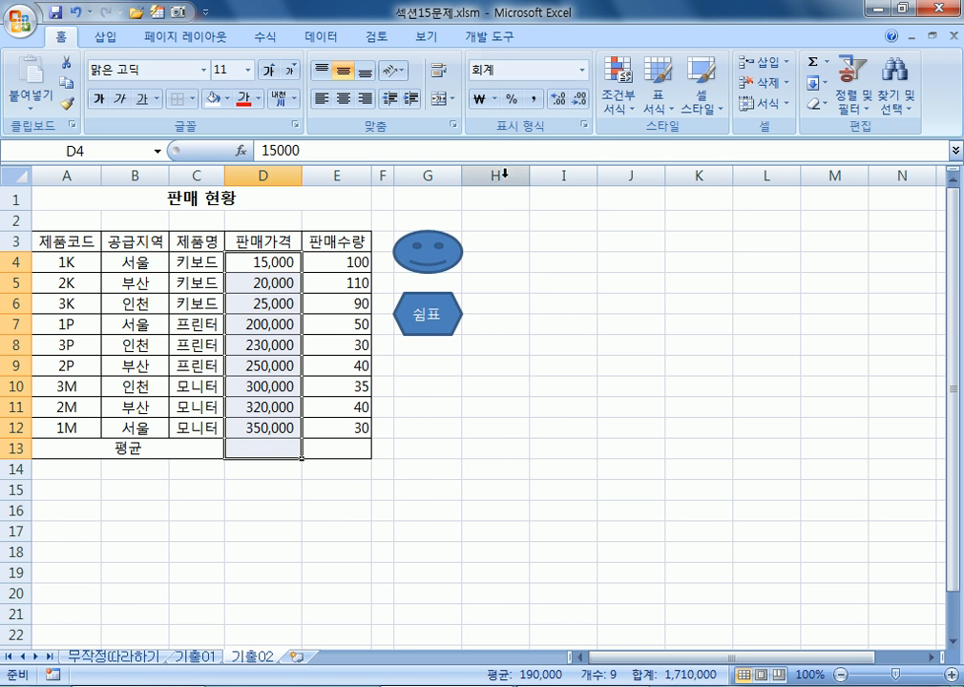
click(581, 71)
click(501, 93)
click(276, 448)
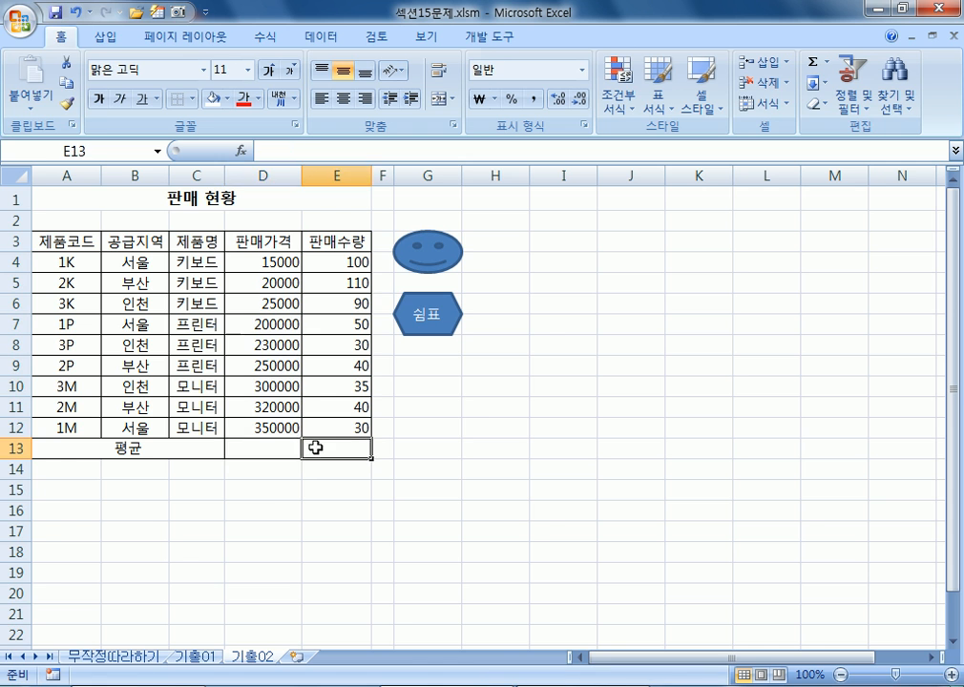
click(486, 425)
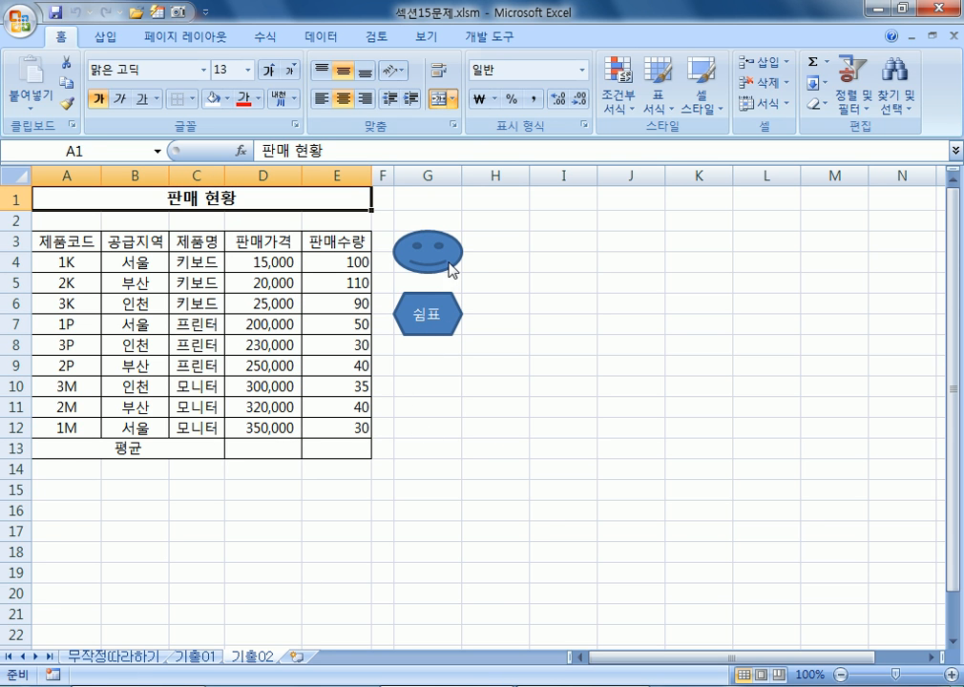
click(449, 269)
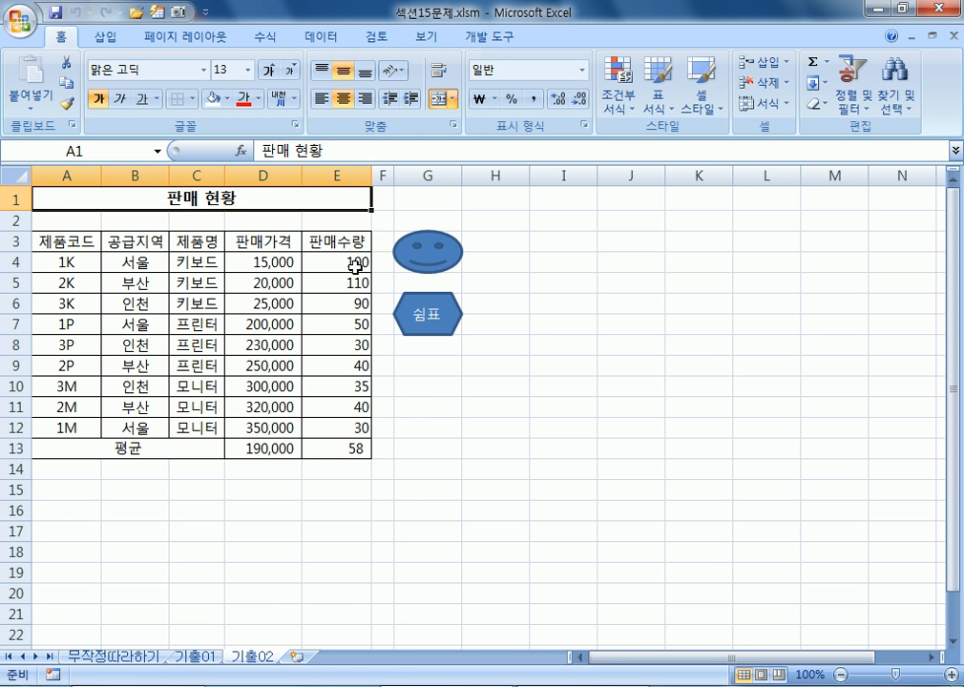
Reset the number format of D4:D13 and of E13 to 일반 (General)
drag(279, 260, 285, 439)
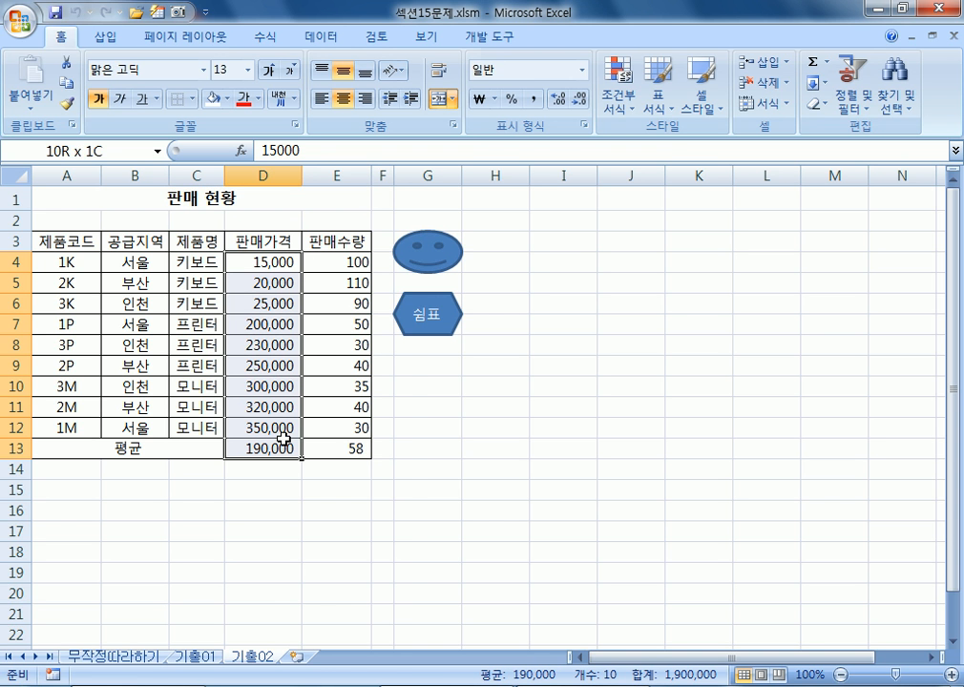
click(582, 70)
click(516, 101)
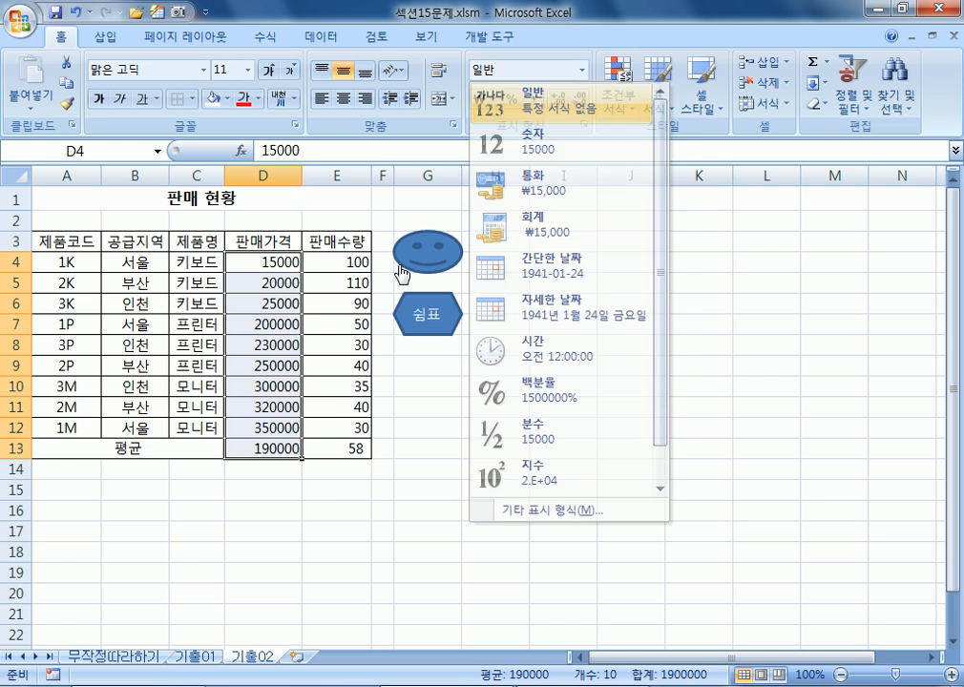
click(334, 448)
click(581, 70)
click(556, 98)
click(314, 510)
Clear the averages in D13:E13 and rerun the 평균 macro from the smiley face
drag(267, 448, 330, 447)
key(Delete)
click(554, 327)
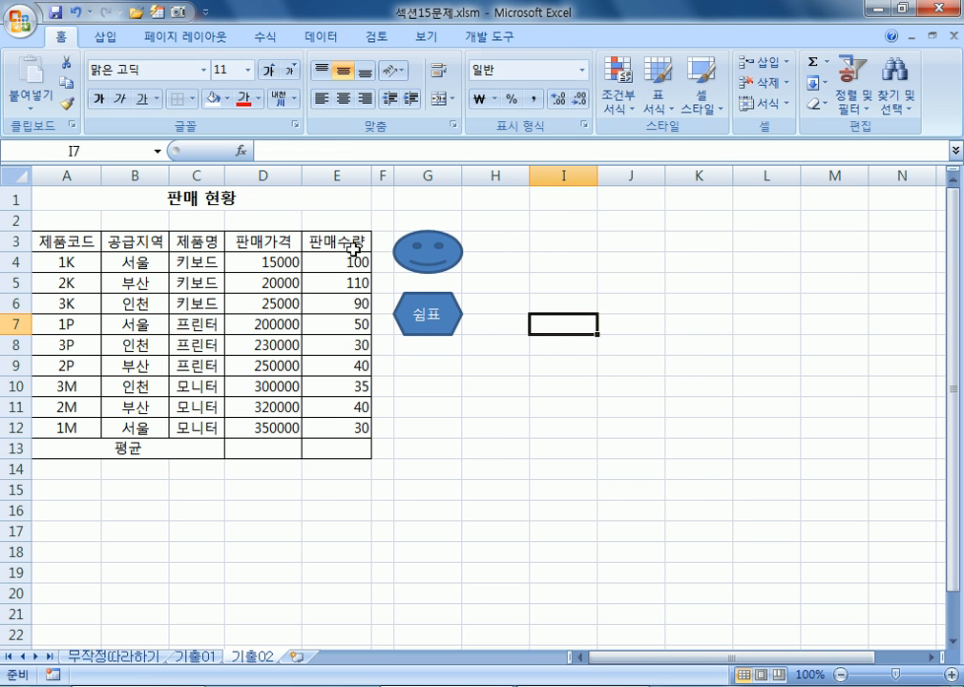
key(ctrl+z)
key(ctrl+Home)
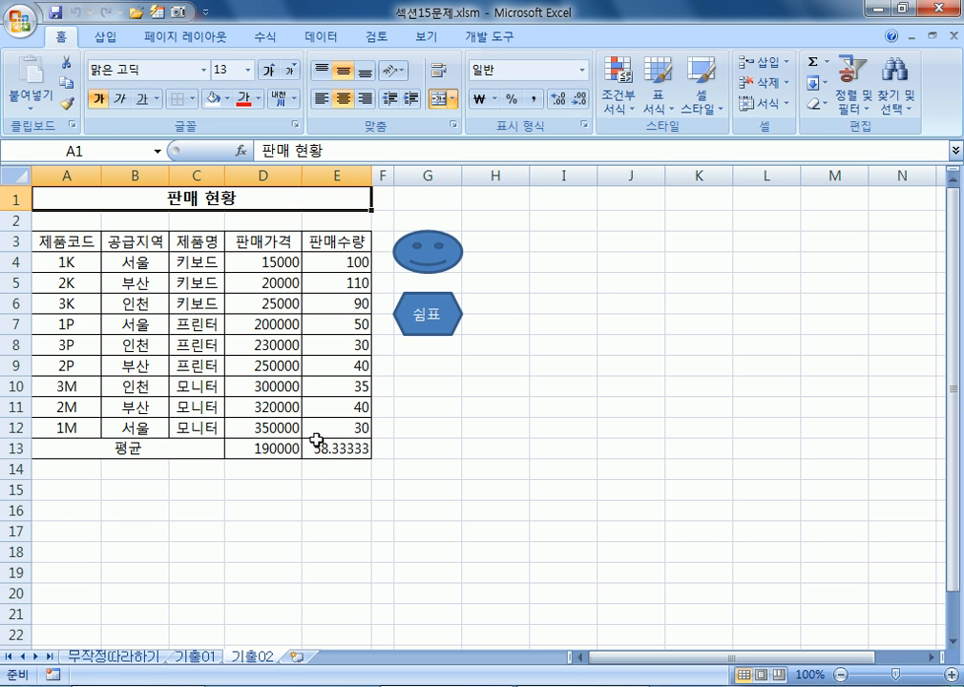
Run the 쉼표 macro from the hexagon, check D4:D13, and rerun the 평균 macro from the smiley face
click(428, 315)
drag(277, 261, 264, 442)
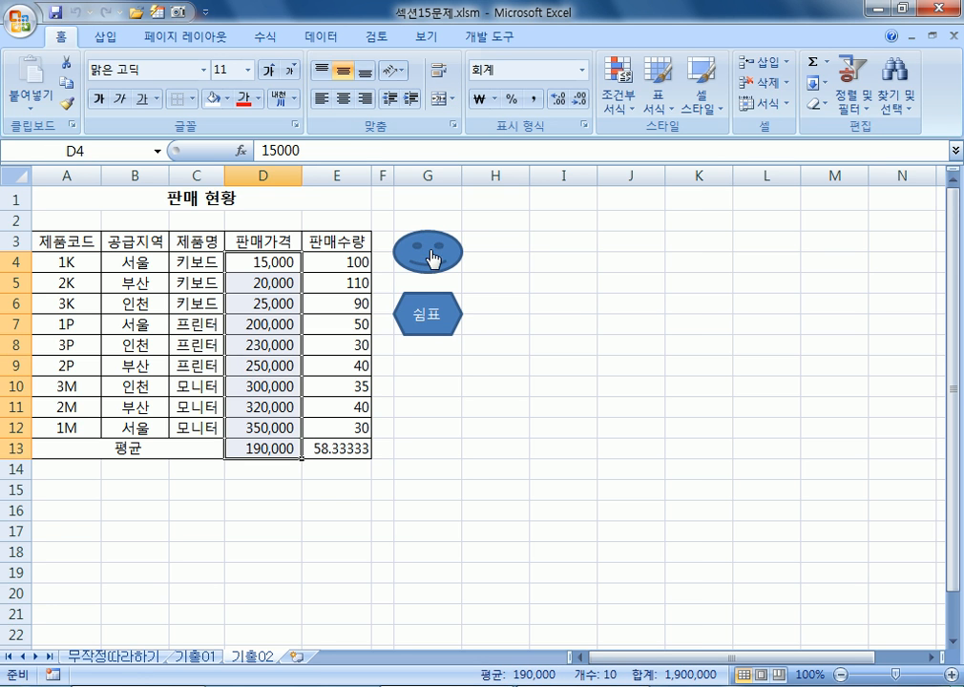
click(428, 505)
click(274, 445)
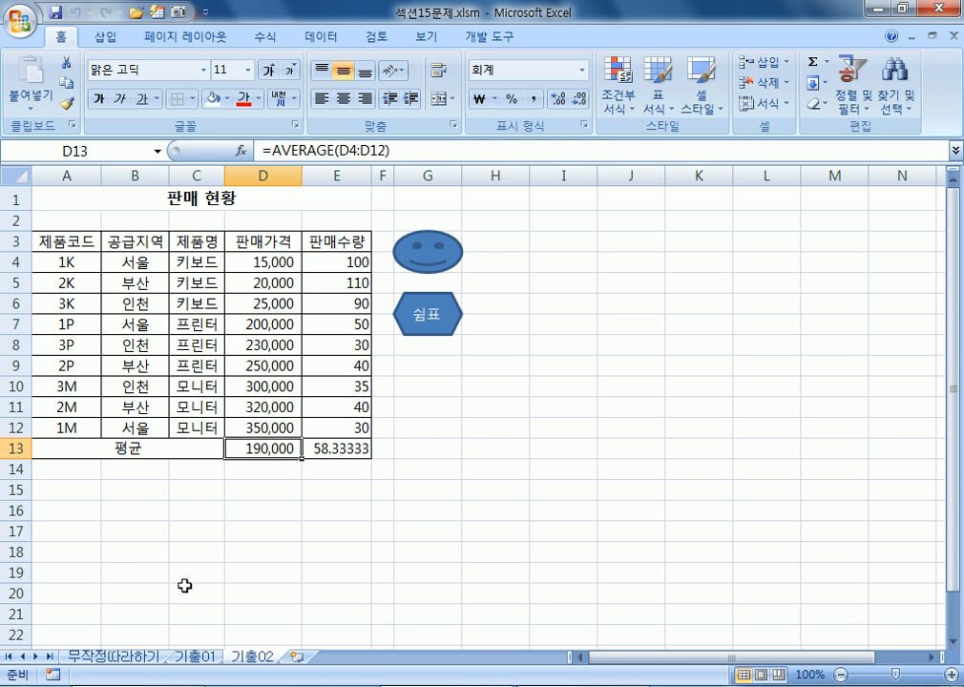
click(431, 267)
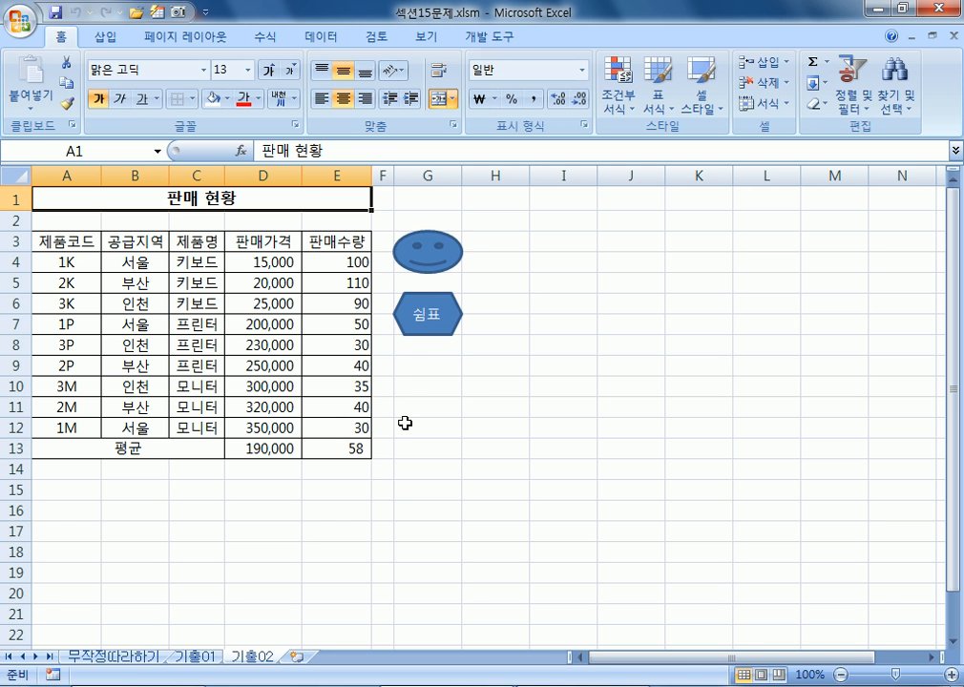
Check the formula in E13, and return D4:D13 and E13 to the 일반 (General) number format
click(360, 451)
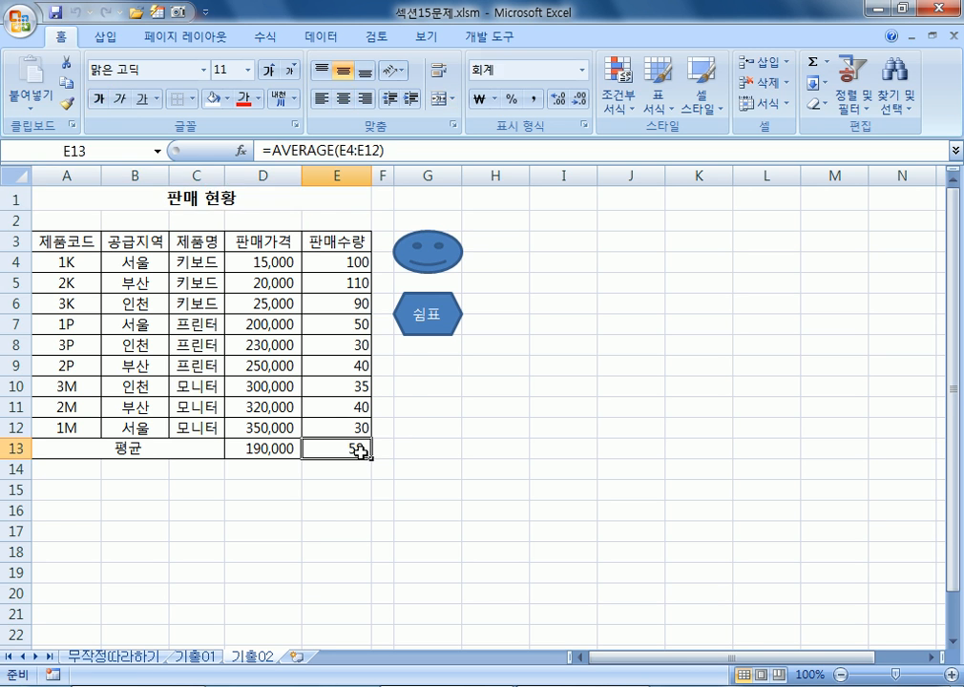
drag(269, 261, 273, 449)
click(581, 70)
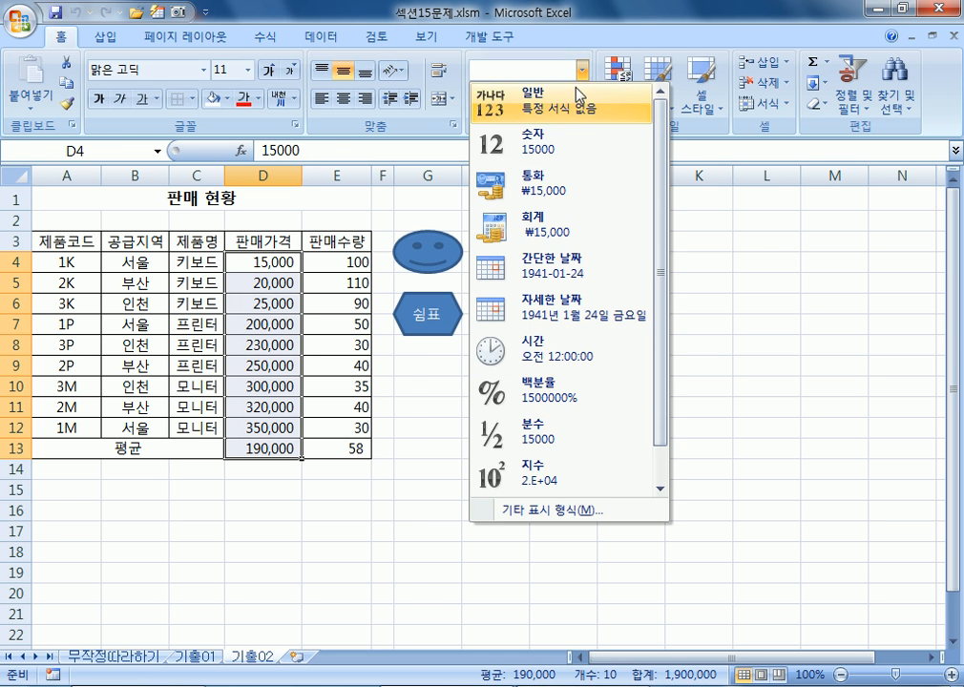
click(530, 100)
click(321, 447)
click(581, 70)
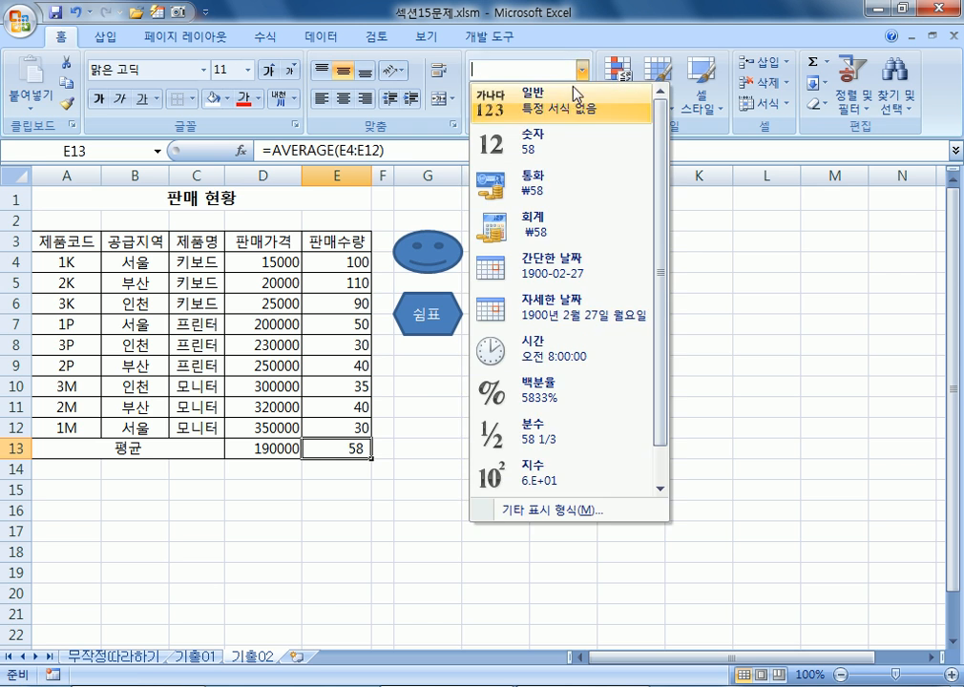
click(357, 486)
click(357, 486)
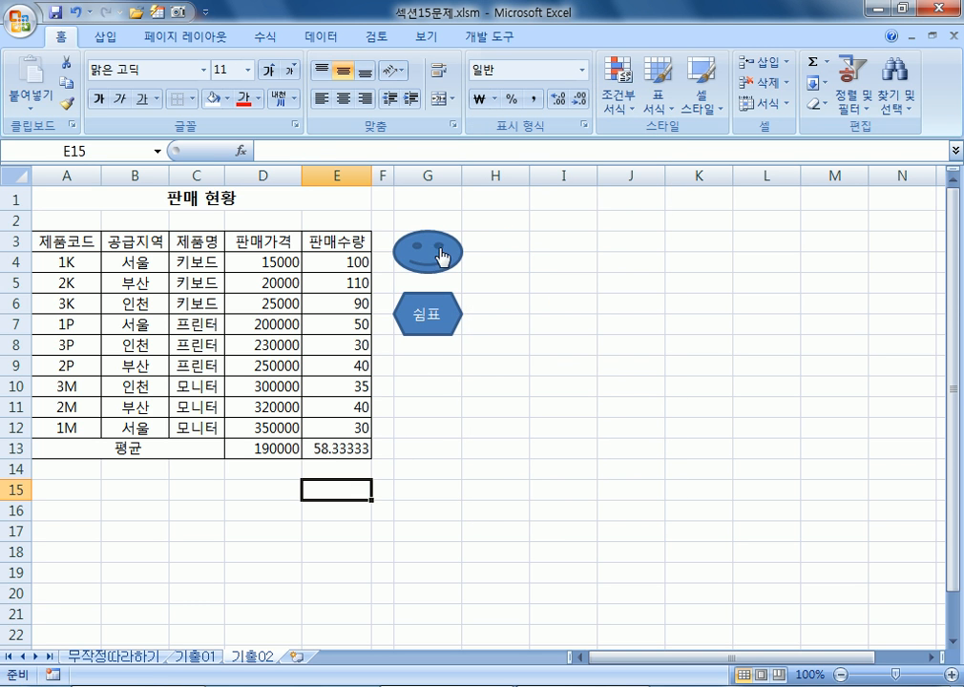
Run the 쉼표 macro and the 평균 macro once more, and reset only E13 to the 일반 (General) format
click(456, 323)
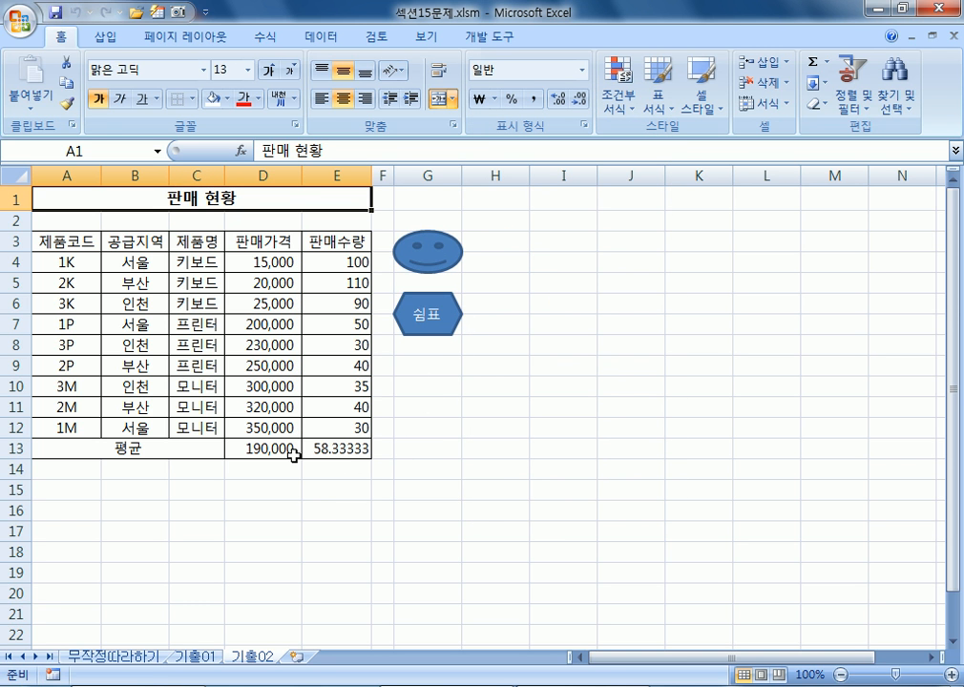
click(444, 270)
click(368, 445)
click(581, 70)
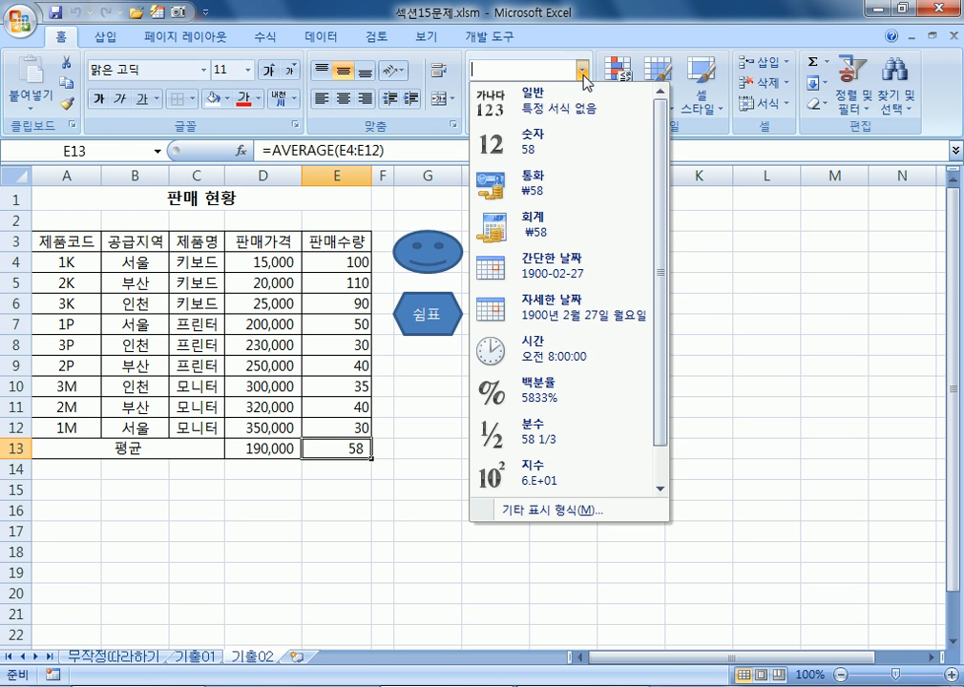
click(562, 96)
click(288, 509)
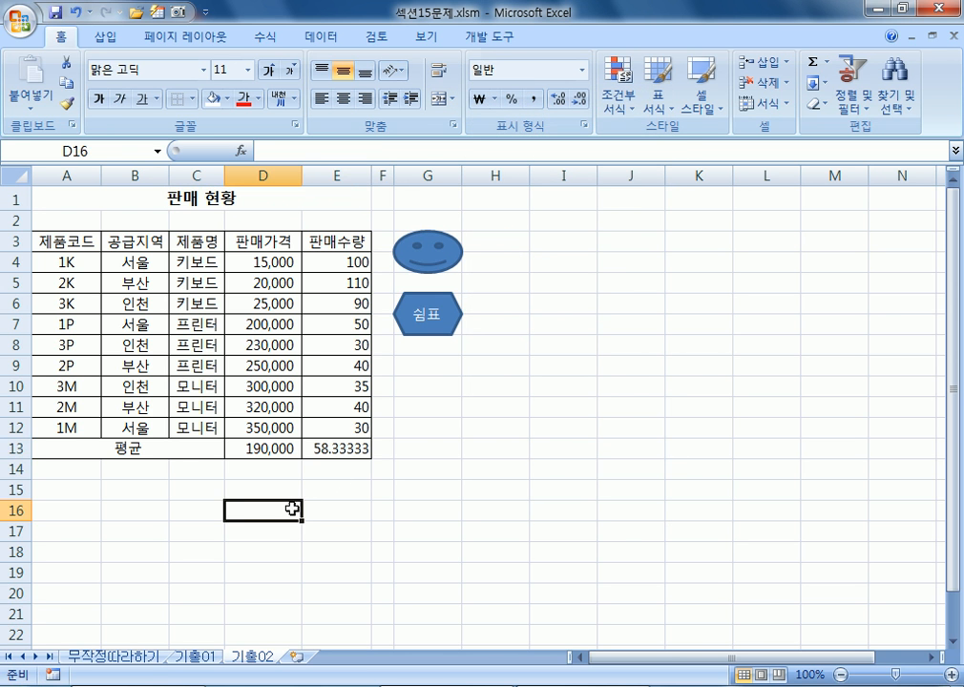